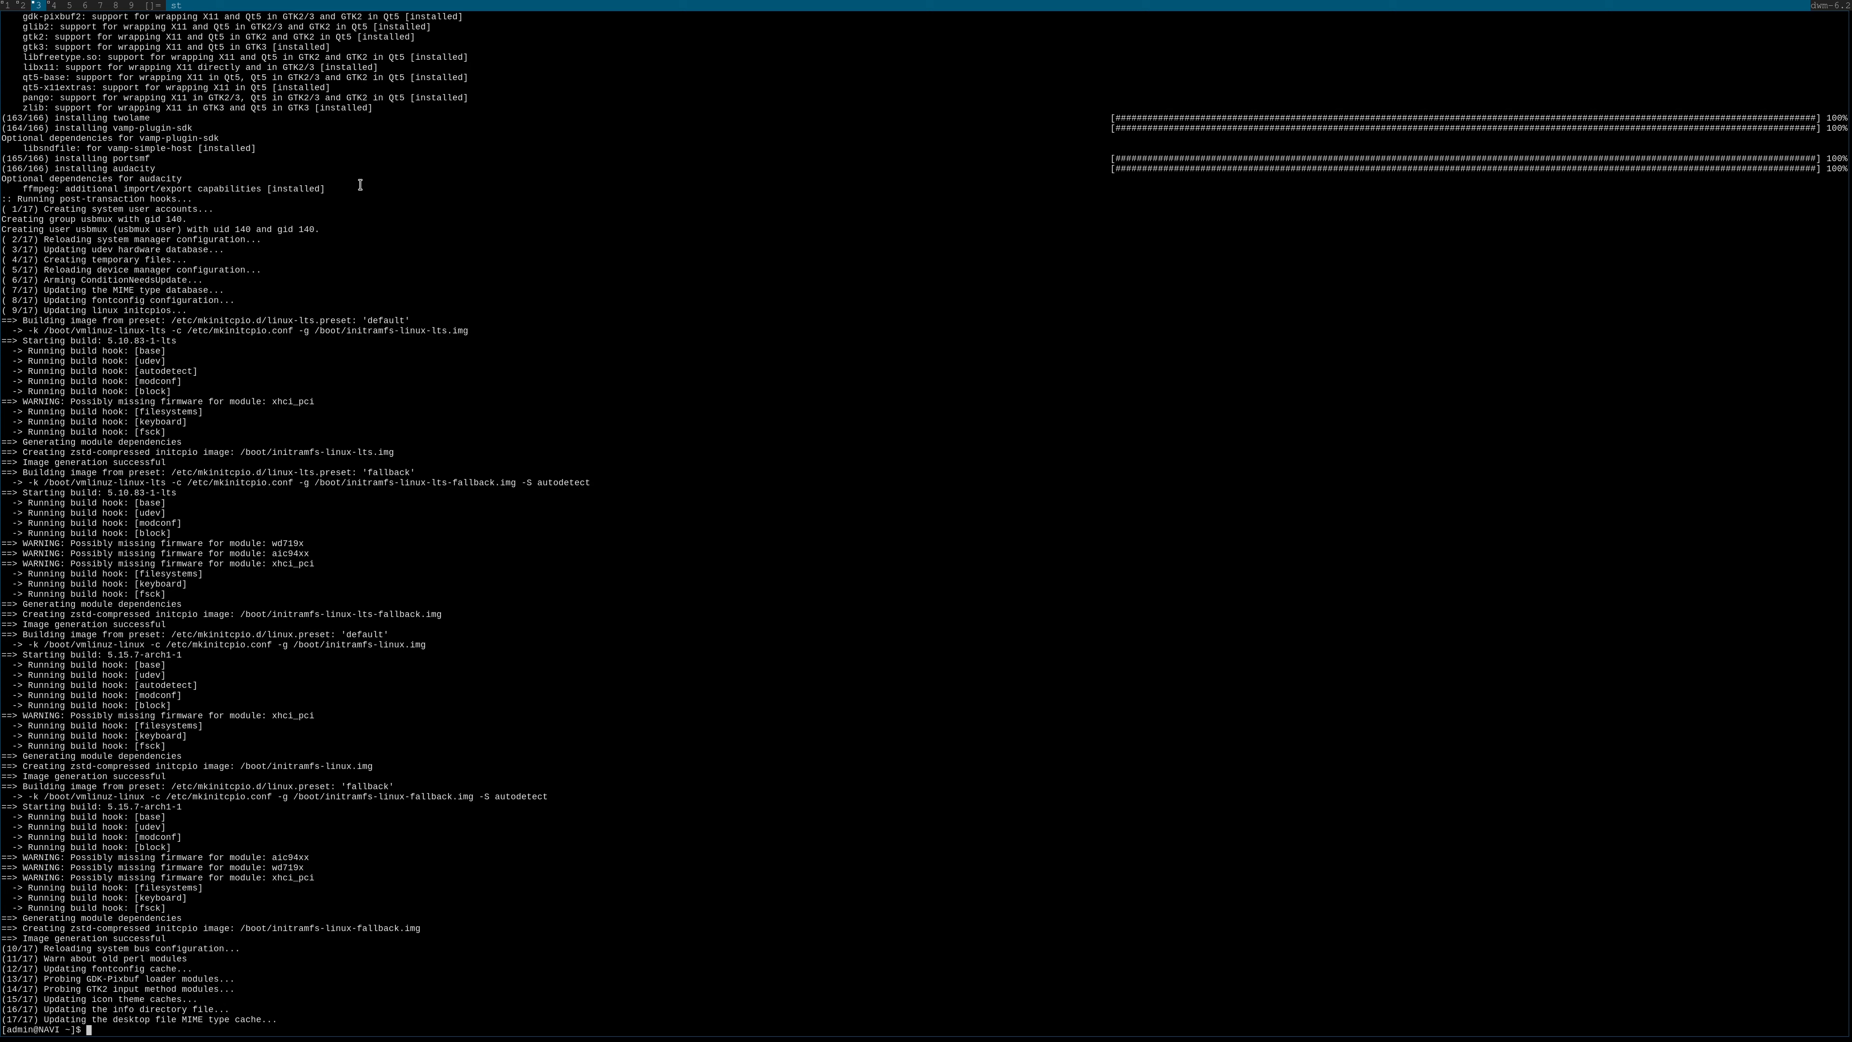
Switch to OBS and set the Screen Capture (XSHM) source to Screen DP-0 (3840x2160 @ 0,0)
drag(605, 429, 629, 437)
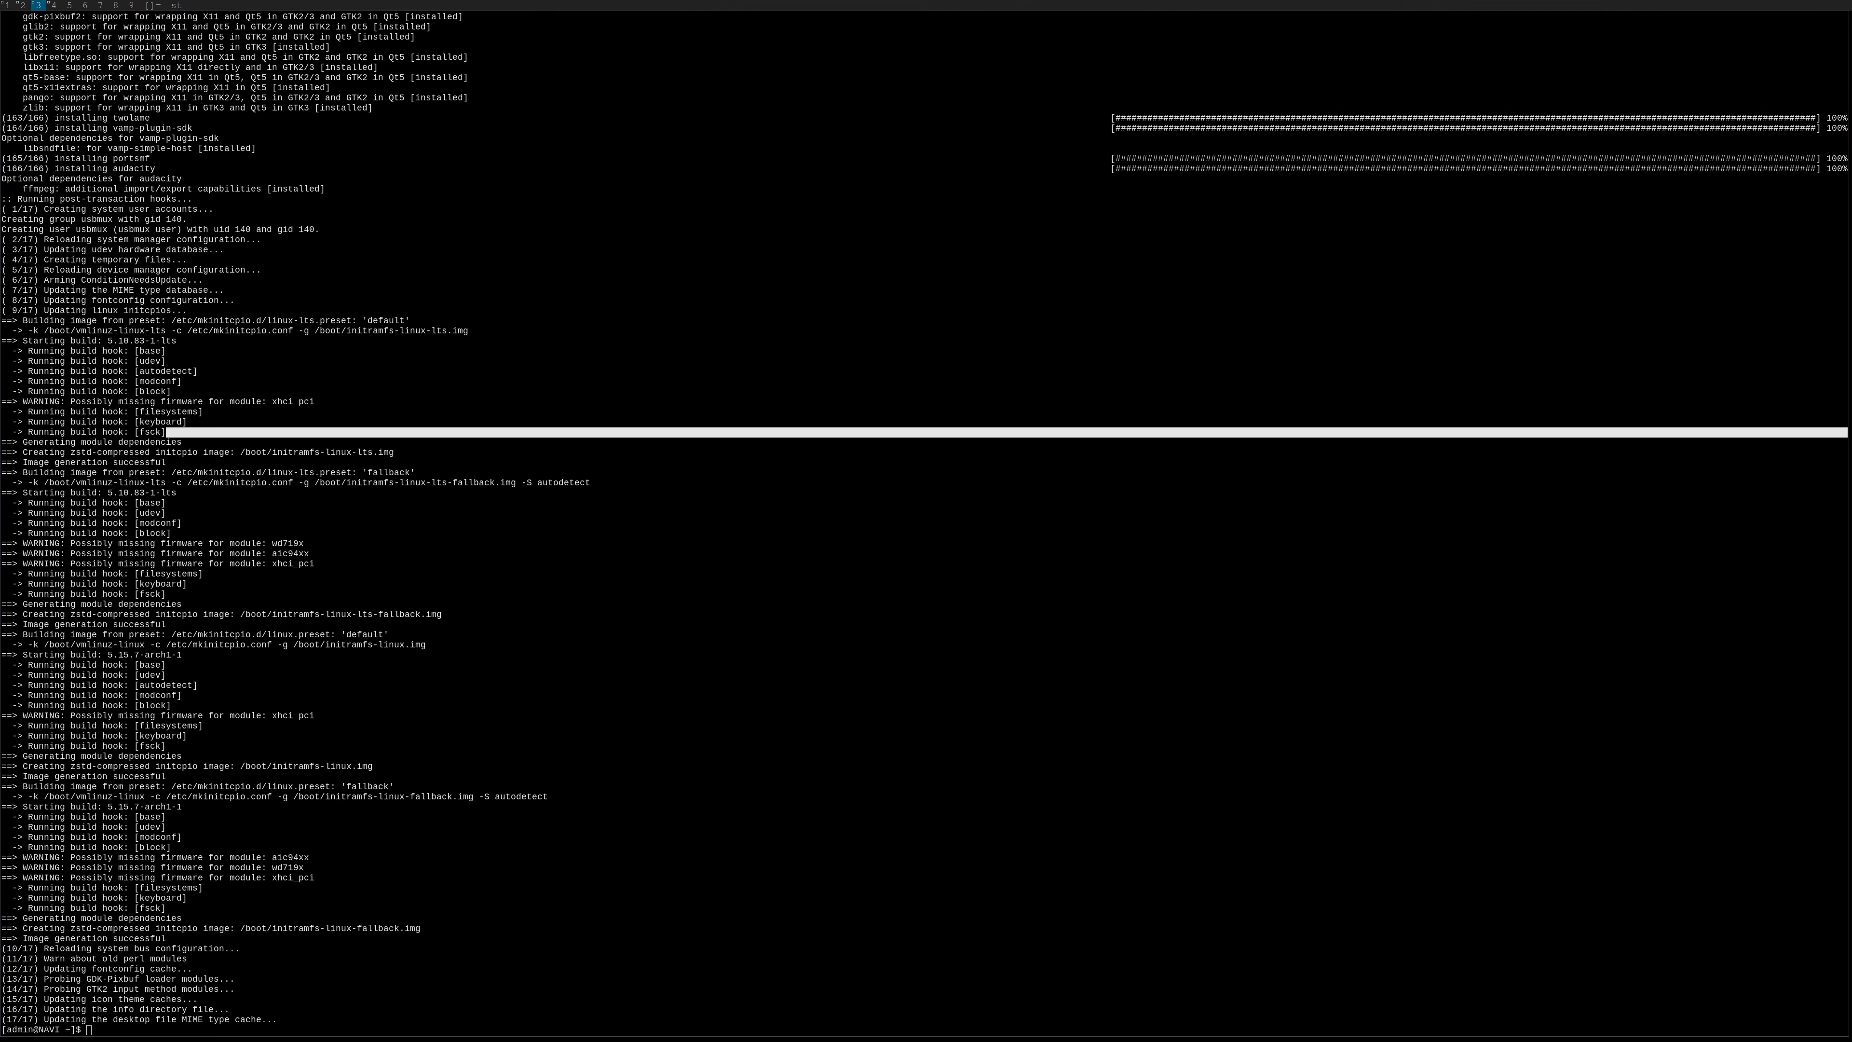
click(858, 639)
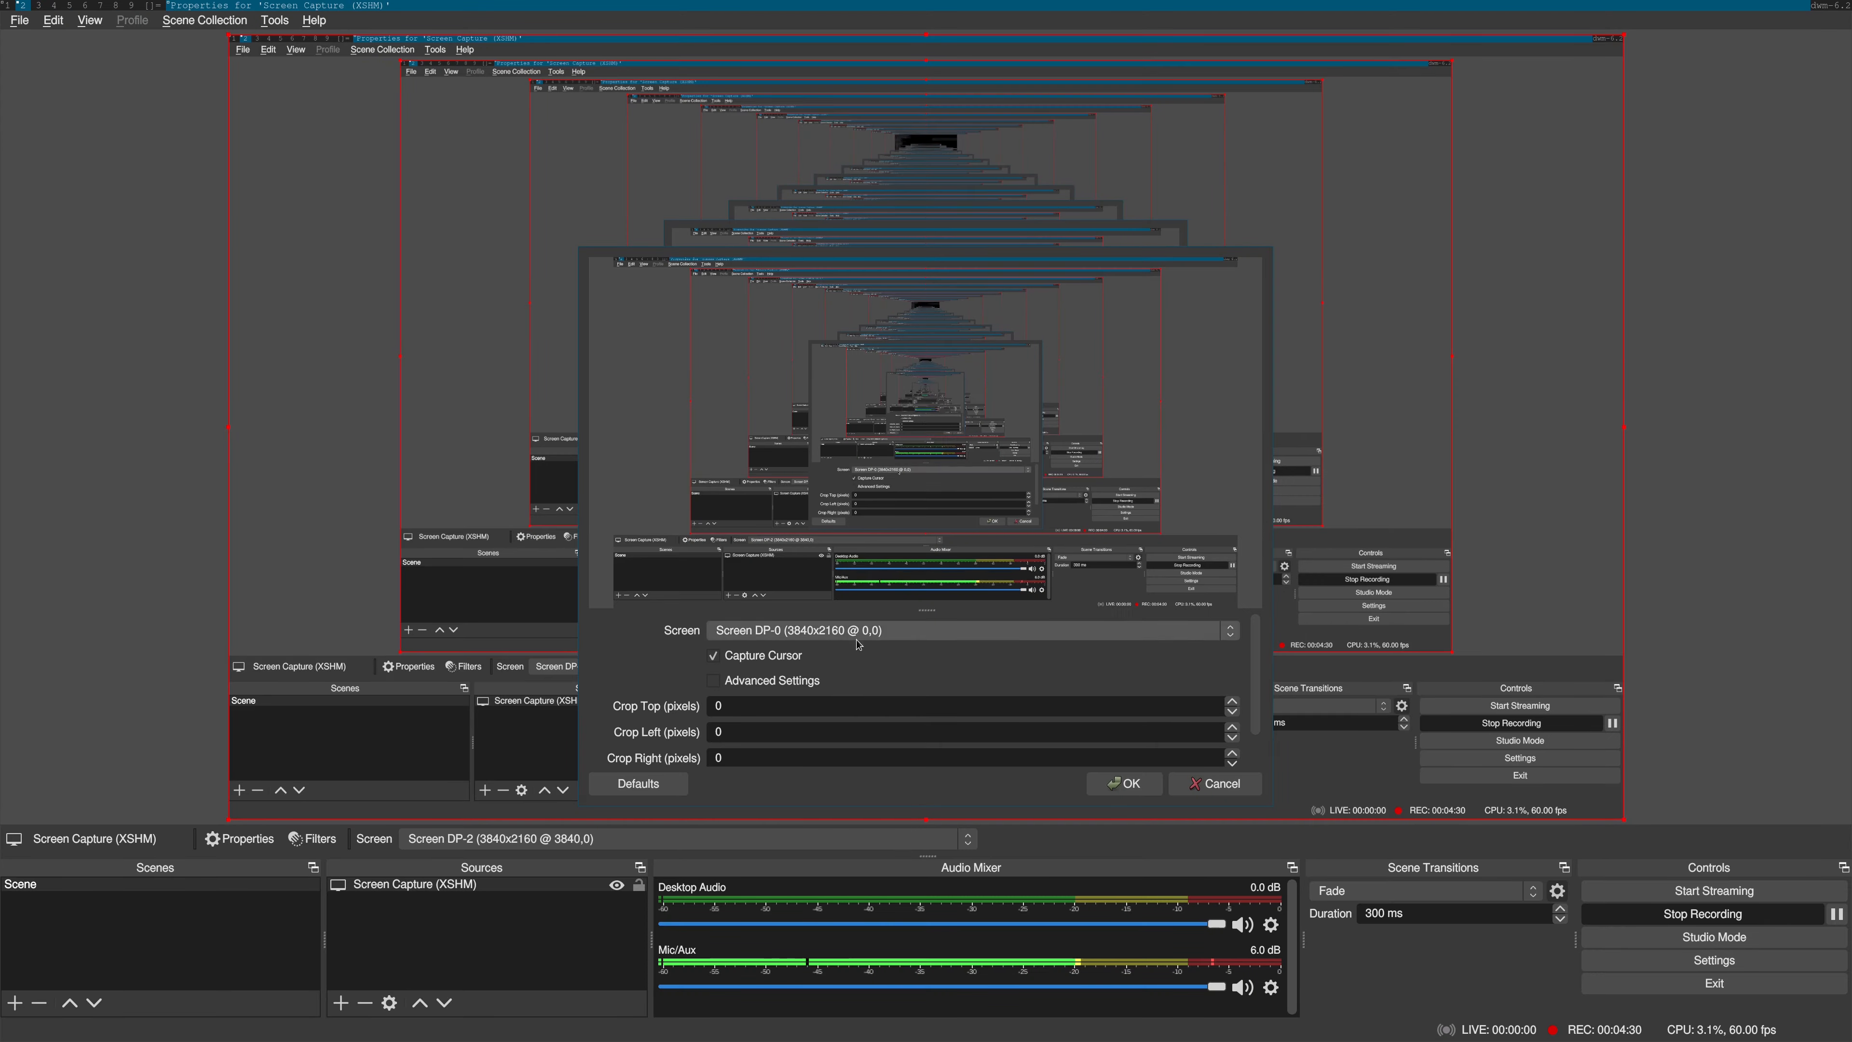
click(1126, 784)
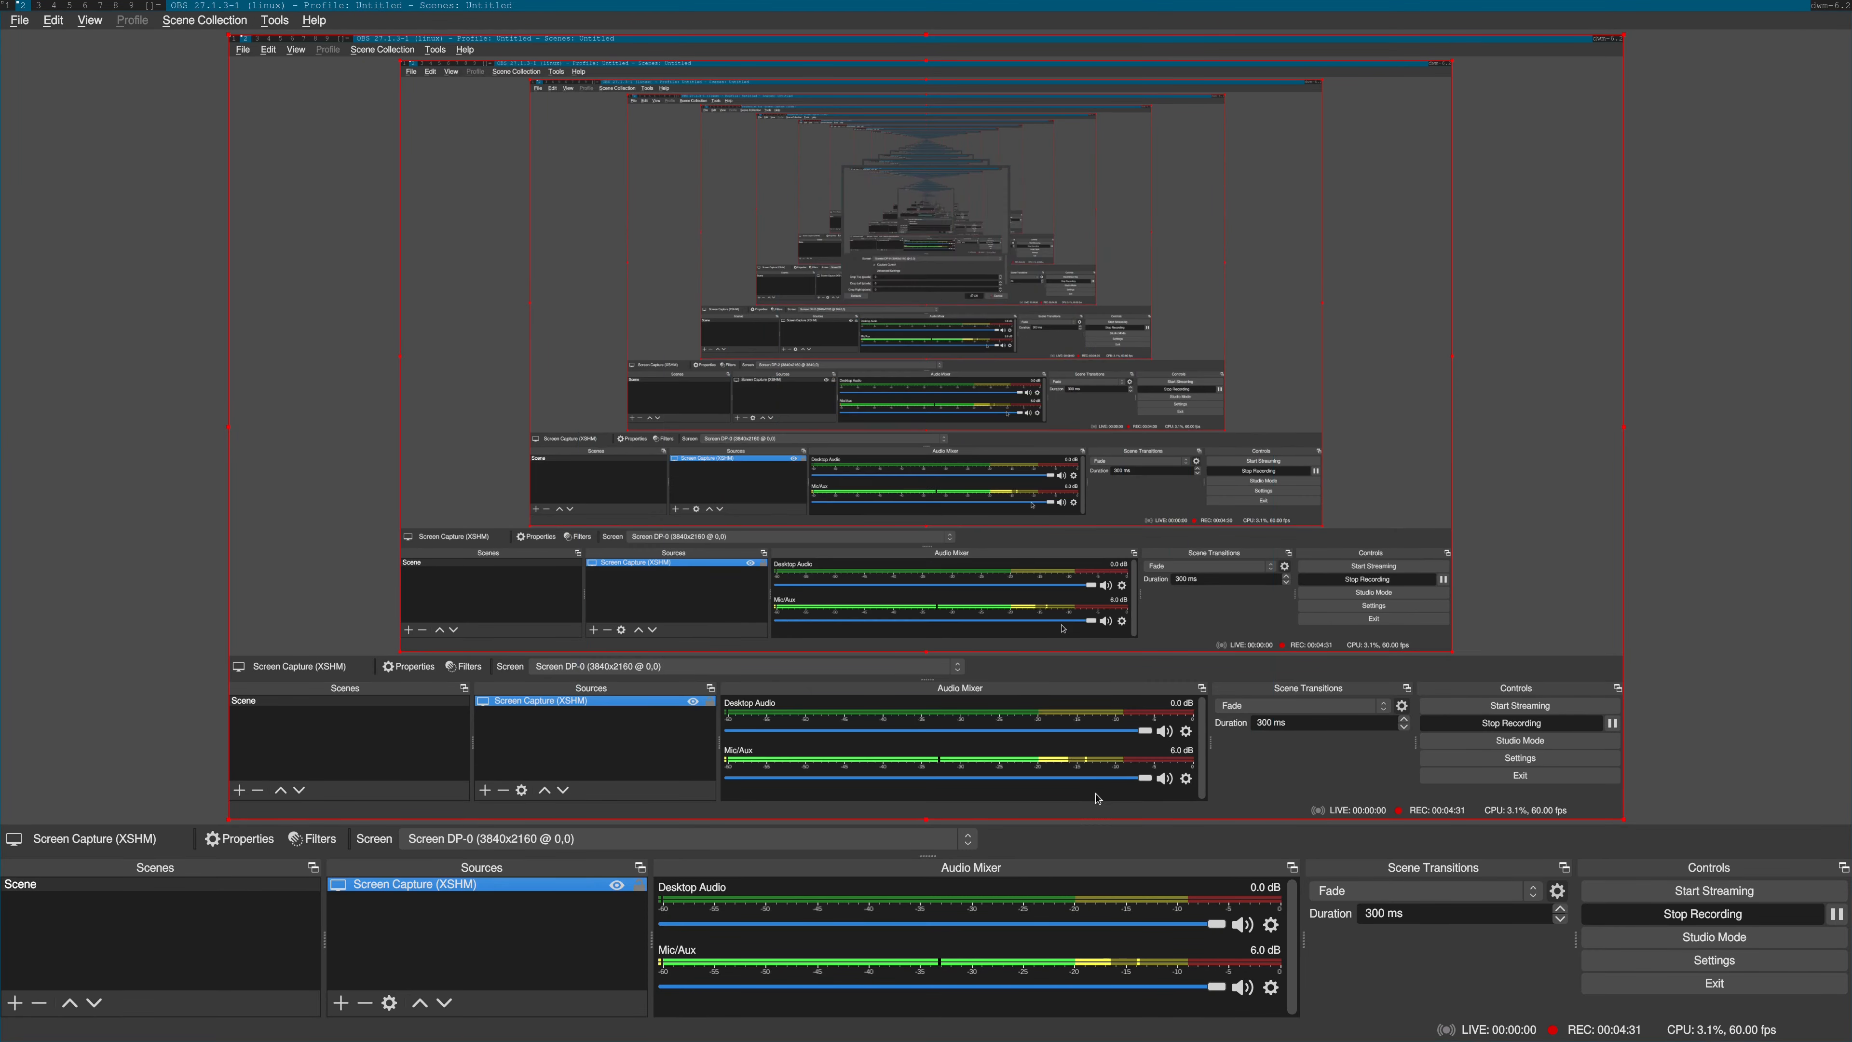
Look at the audio filters applied to the Mic/Aux channel and close the filter window
click(1270, 989)
click(1309, 935)
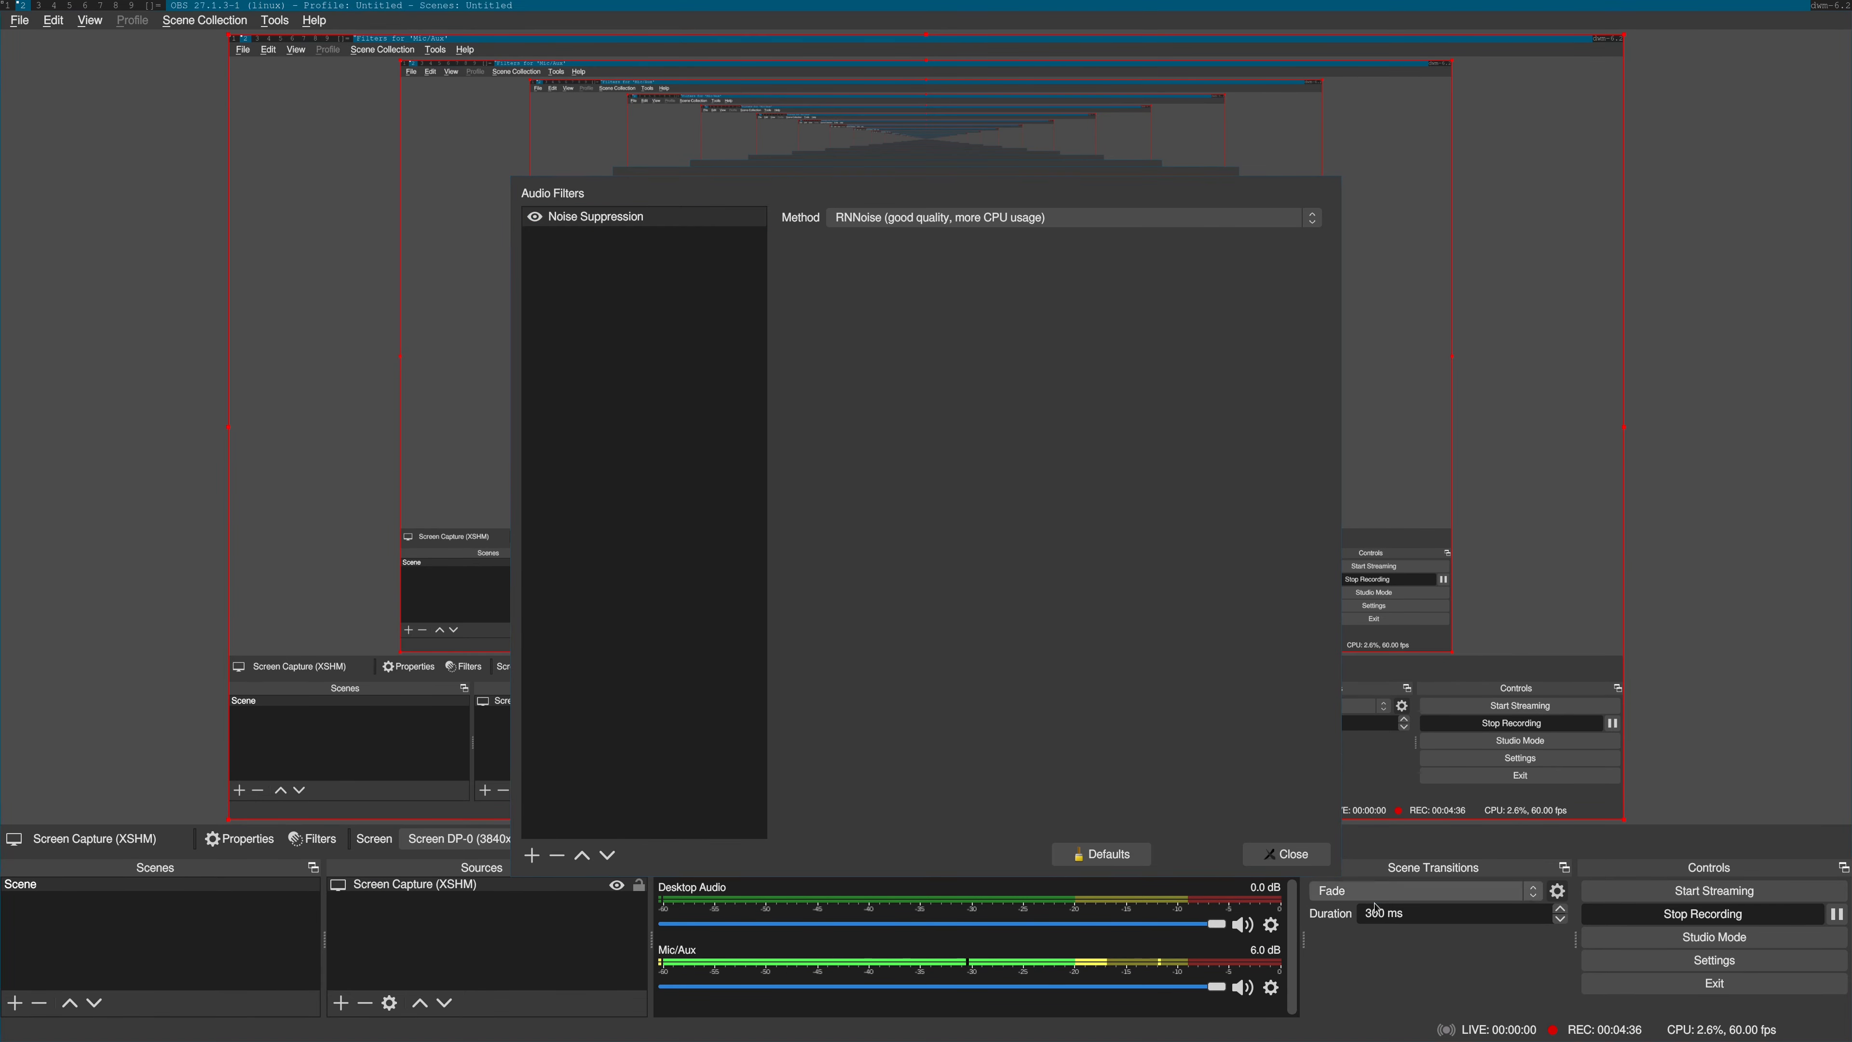
click(1287, 853)
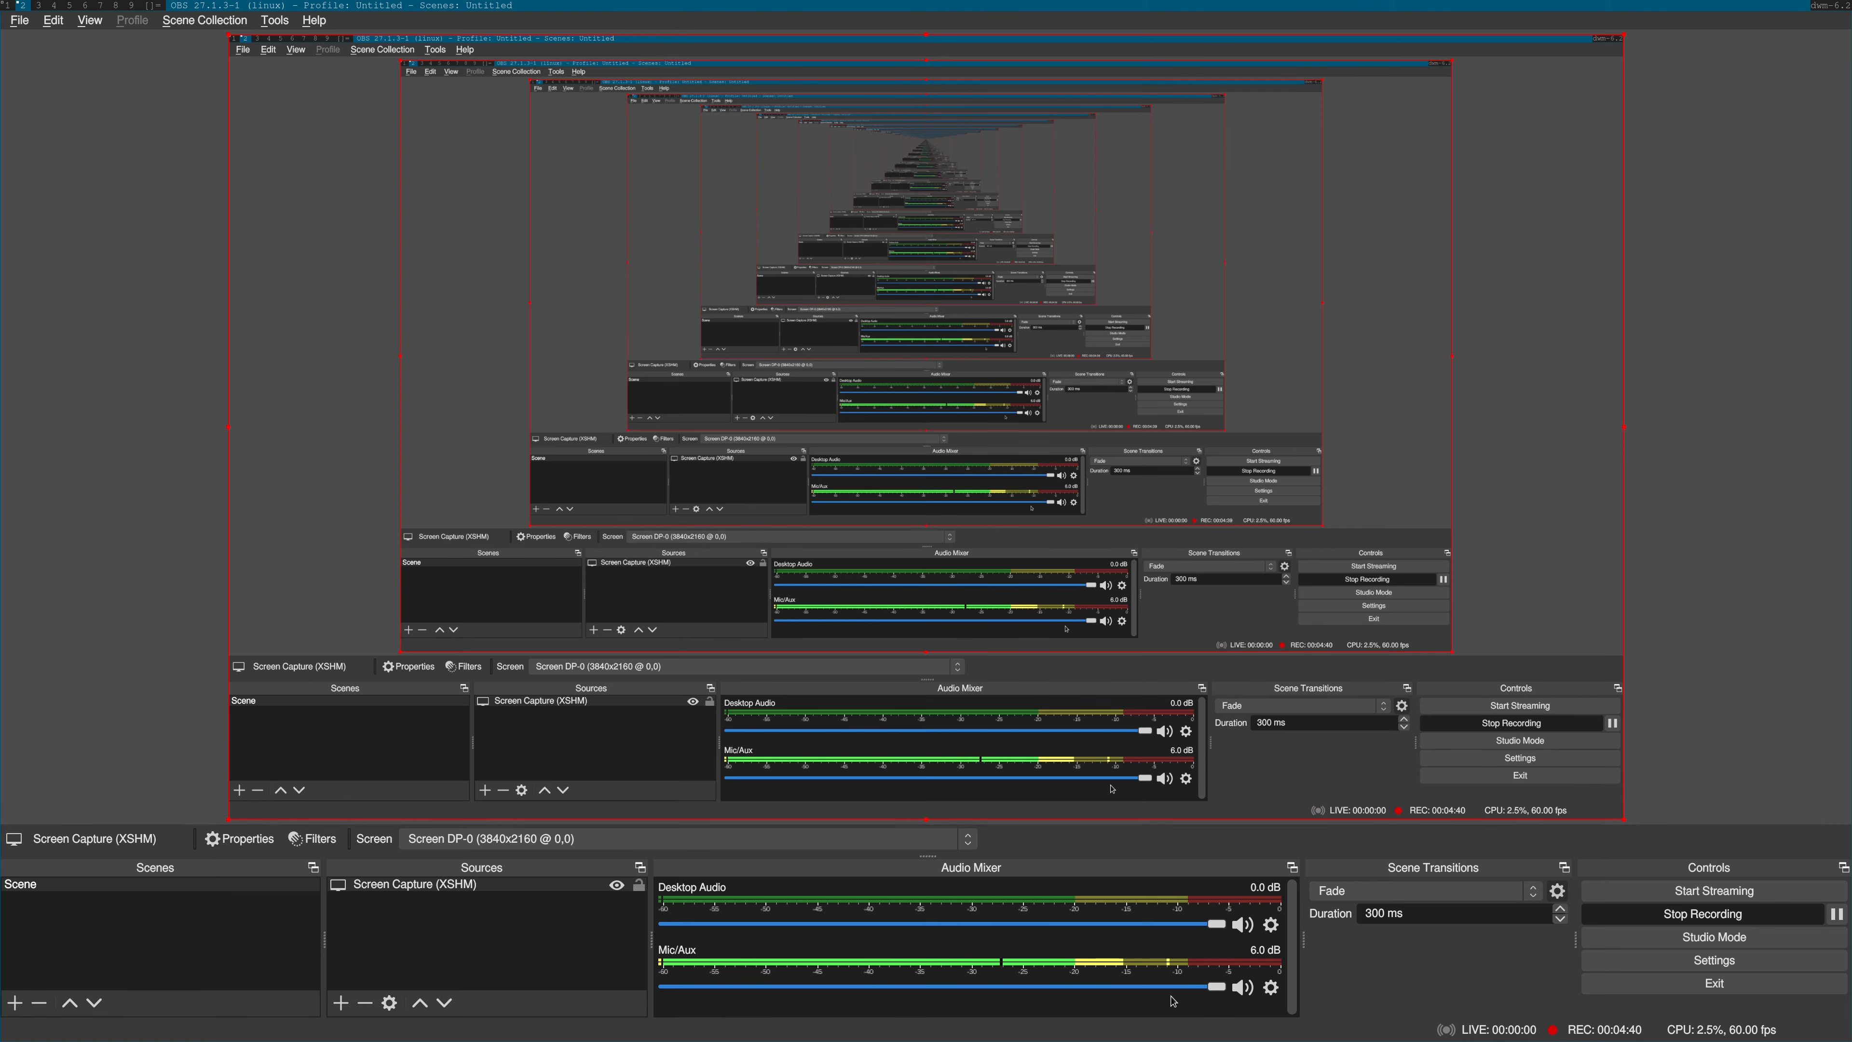
Set the Screen Capture (XSHM) source to Screen DP-2 (3840x2160 @ 3840,0)
double_click(500, 886)
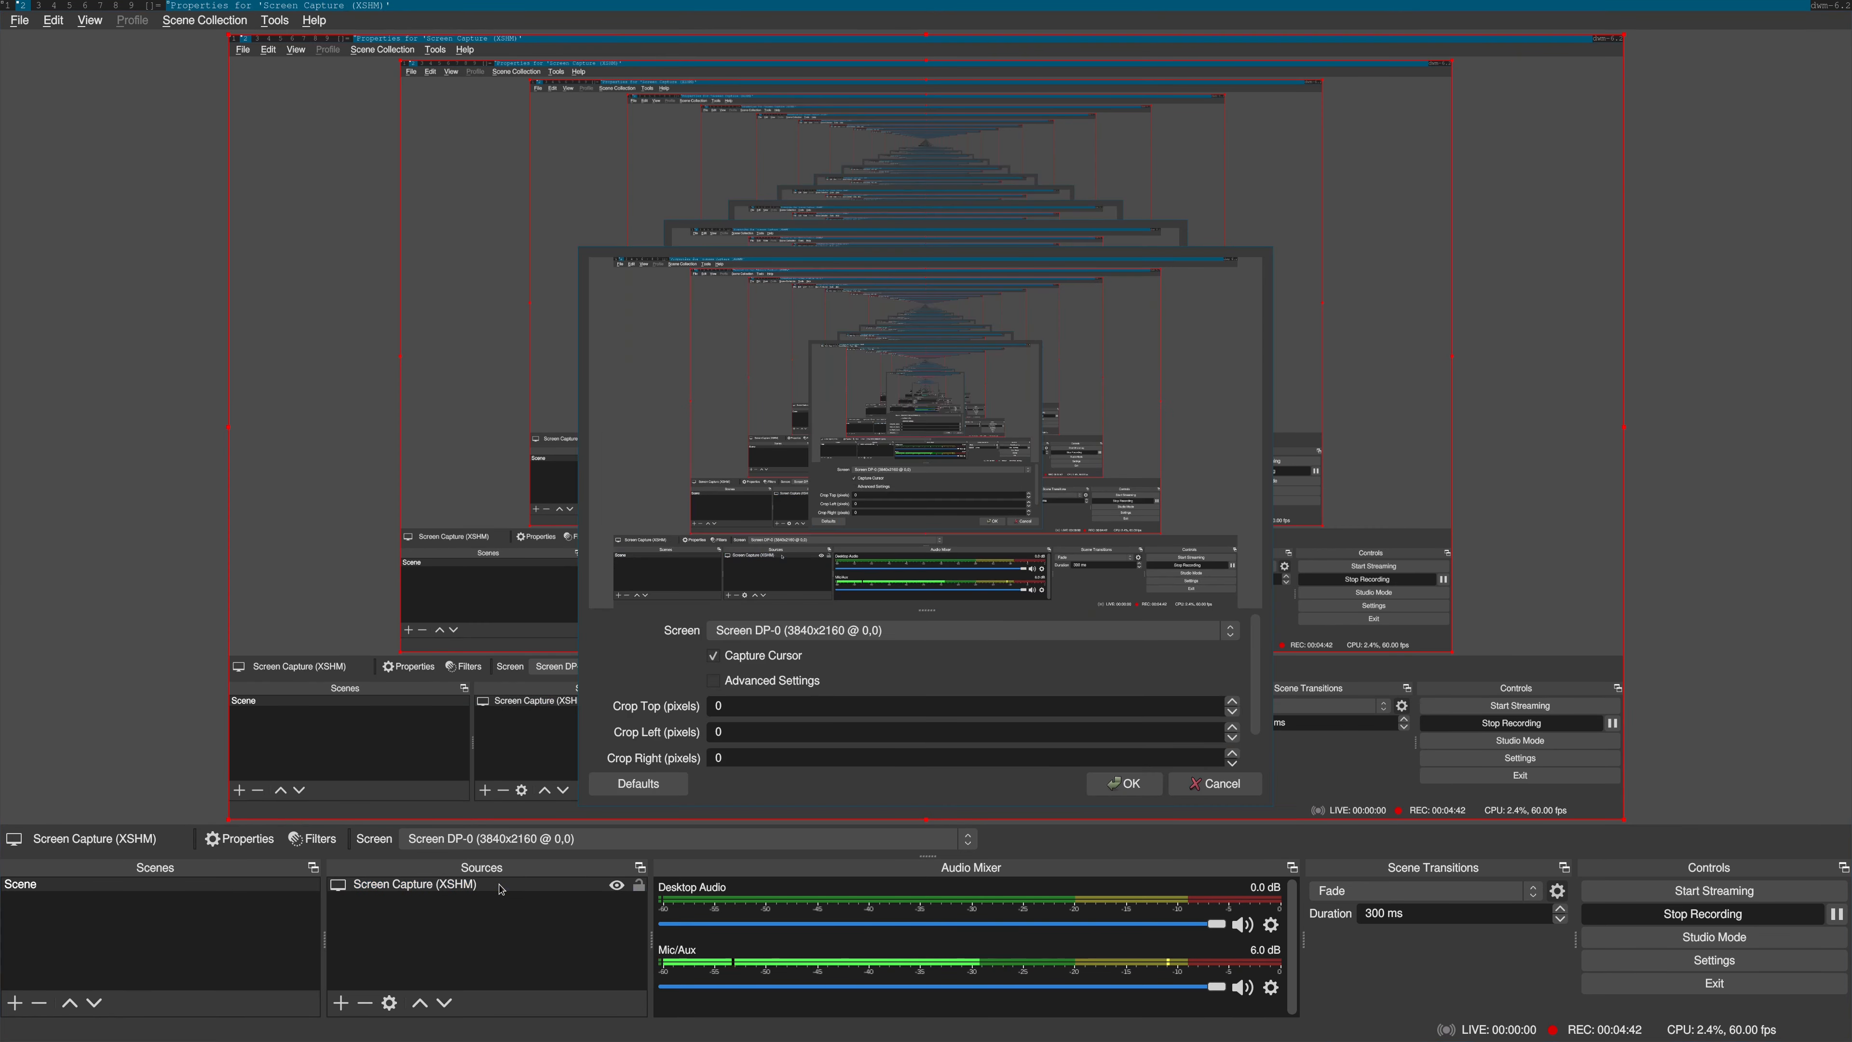
click(824, 631)
click(827, 655)
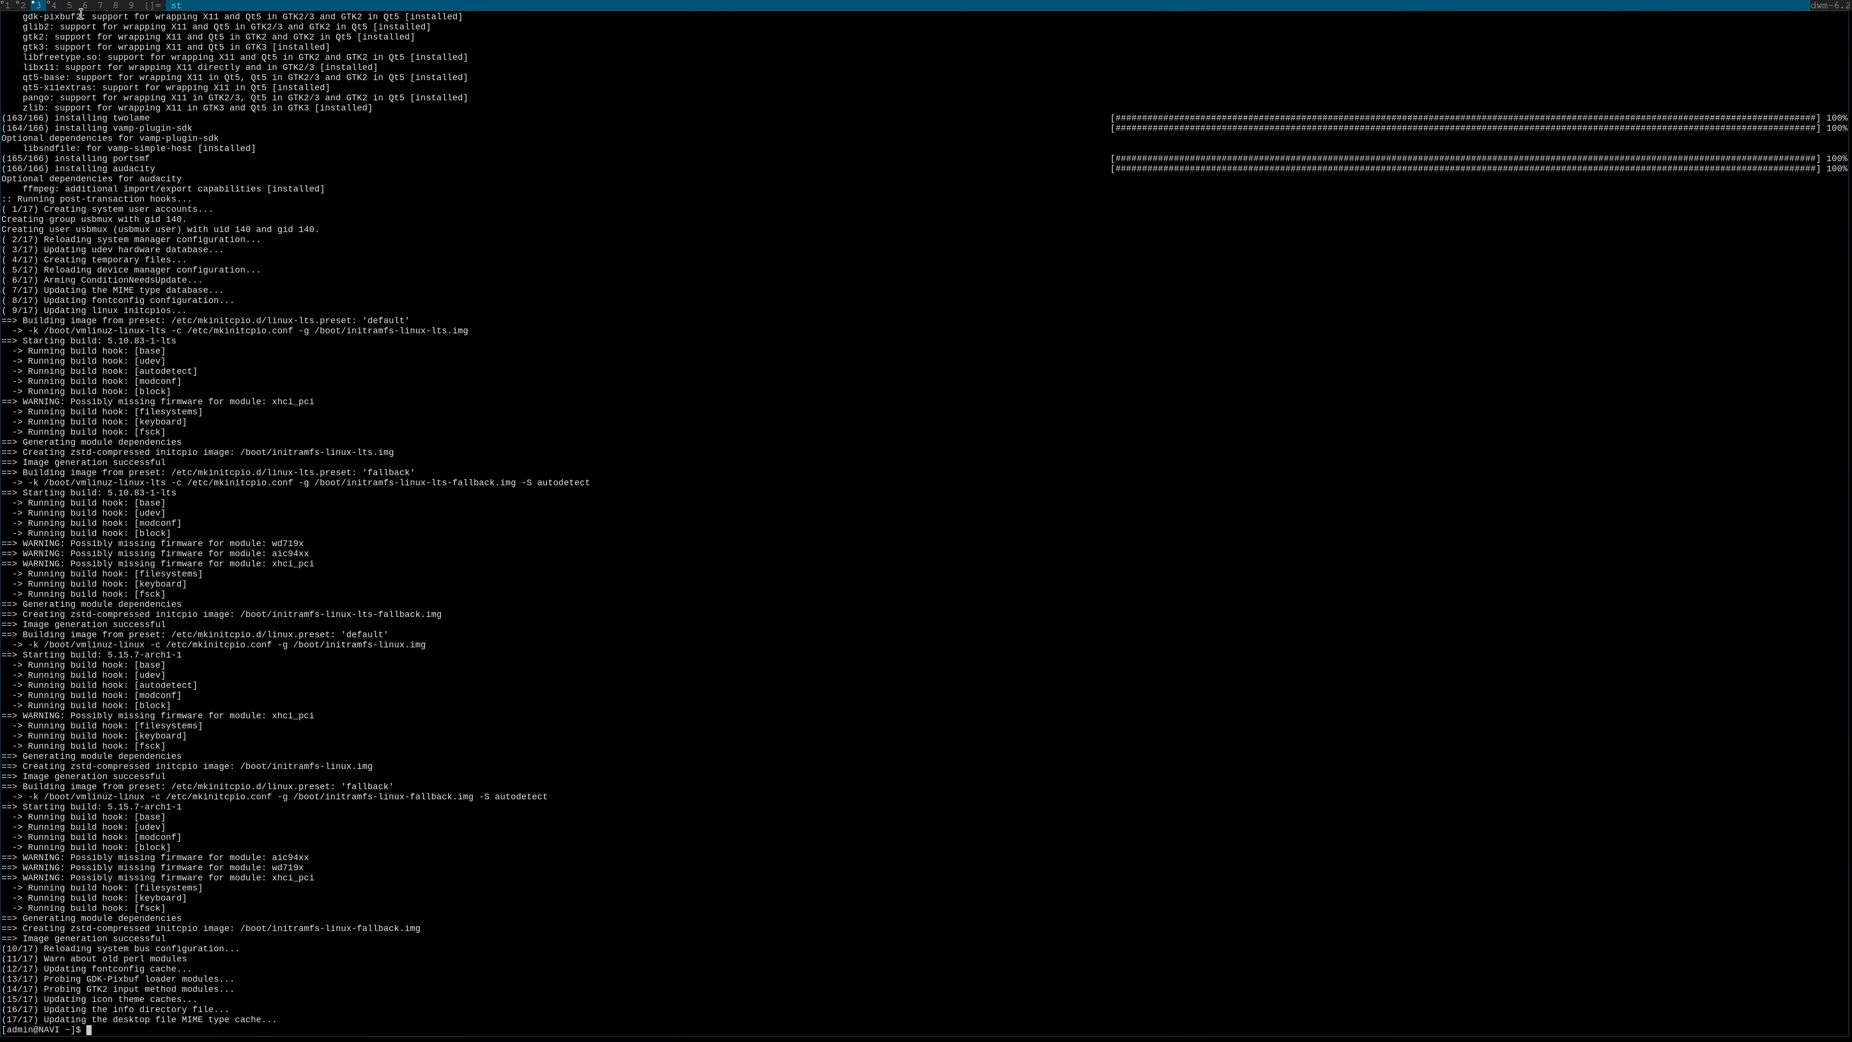
Switch to workspace 5 and launch Firefox
key(super+5)
key(super+p)
text(fir)
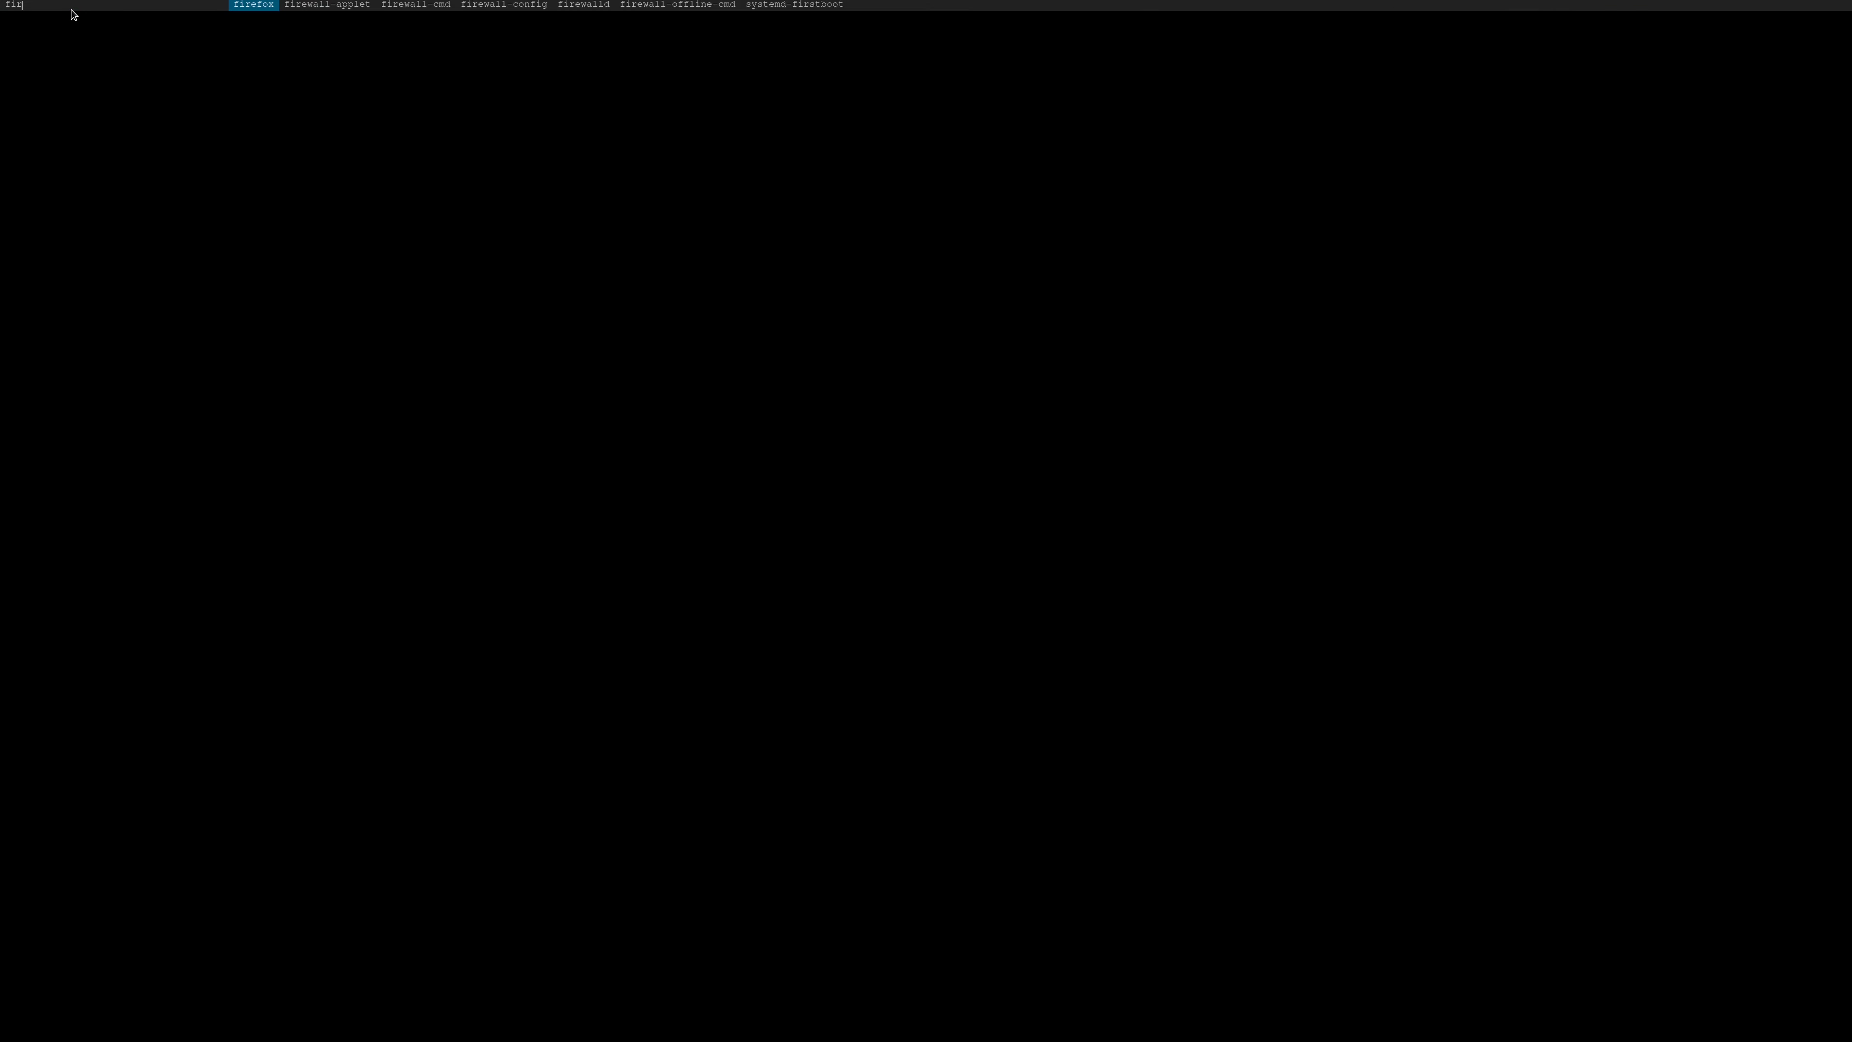
key(Return)
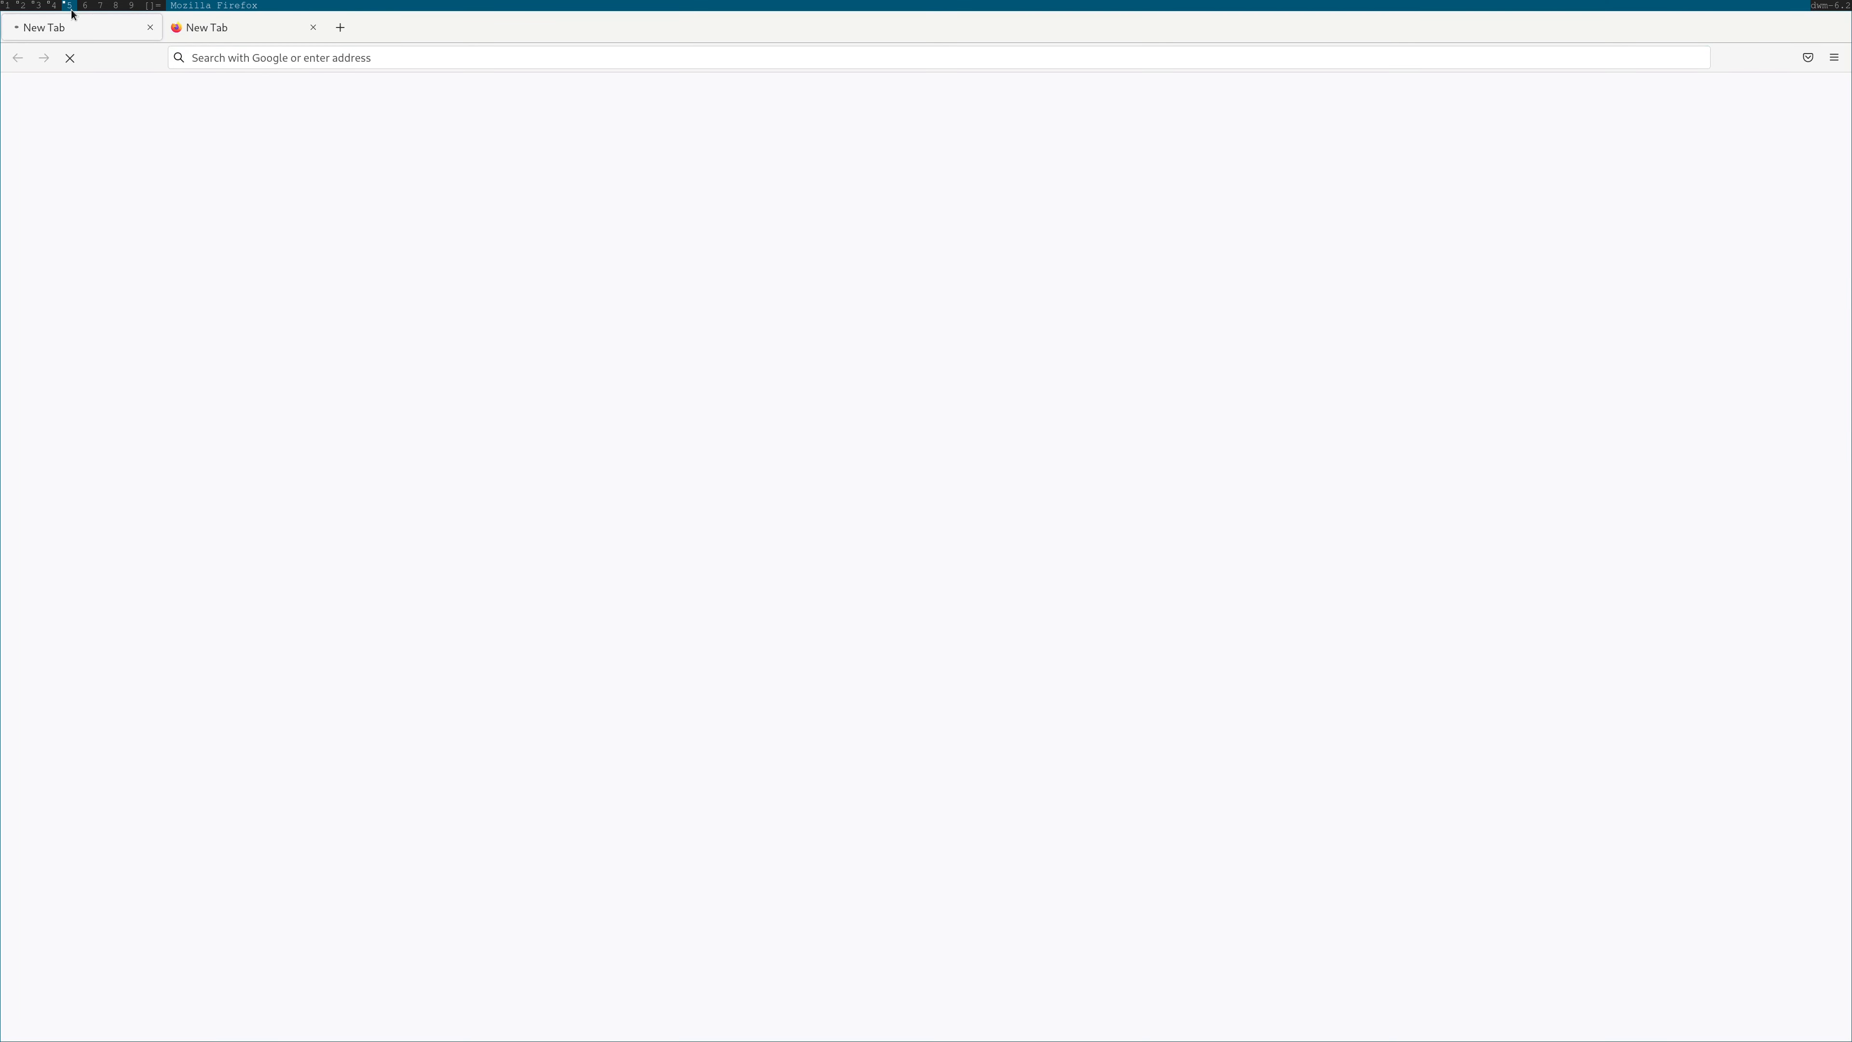
Load youtube.com/ericparker in the browser
text(youtuhttps://www.mozilla.org/en-US/firefox/welcome/11/)
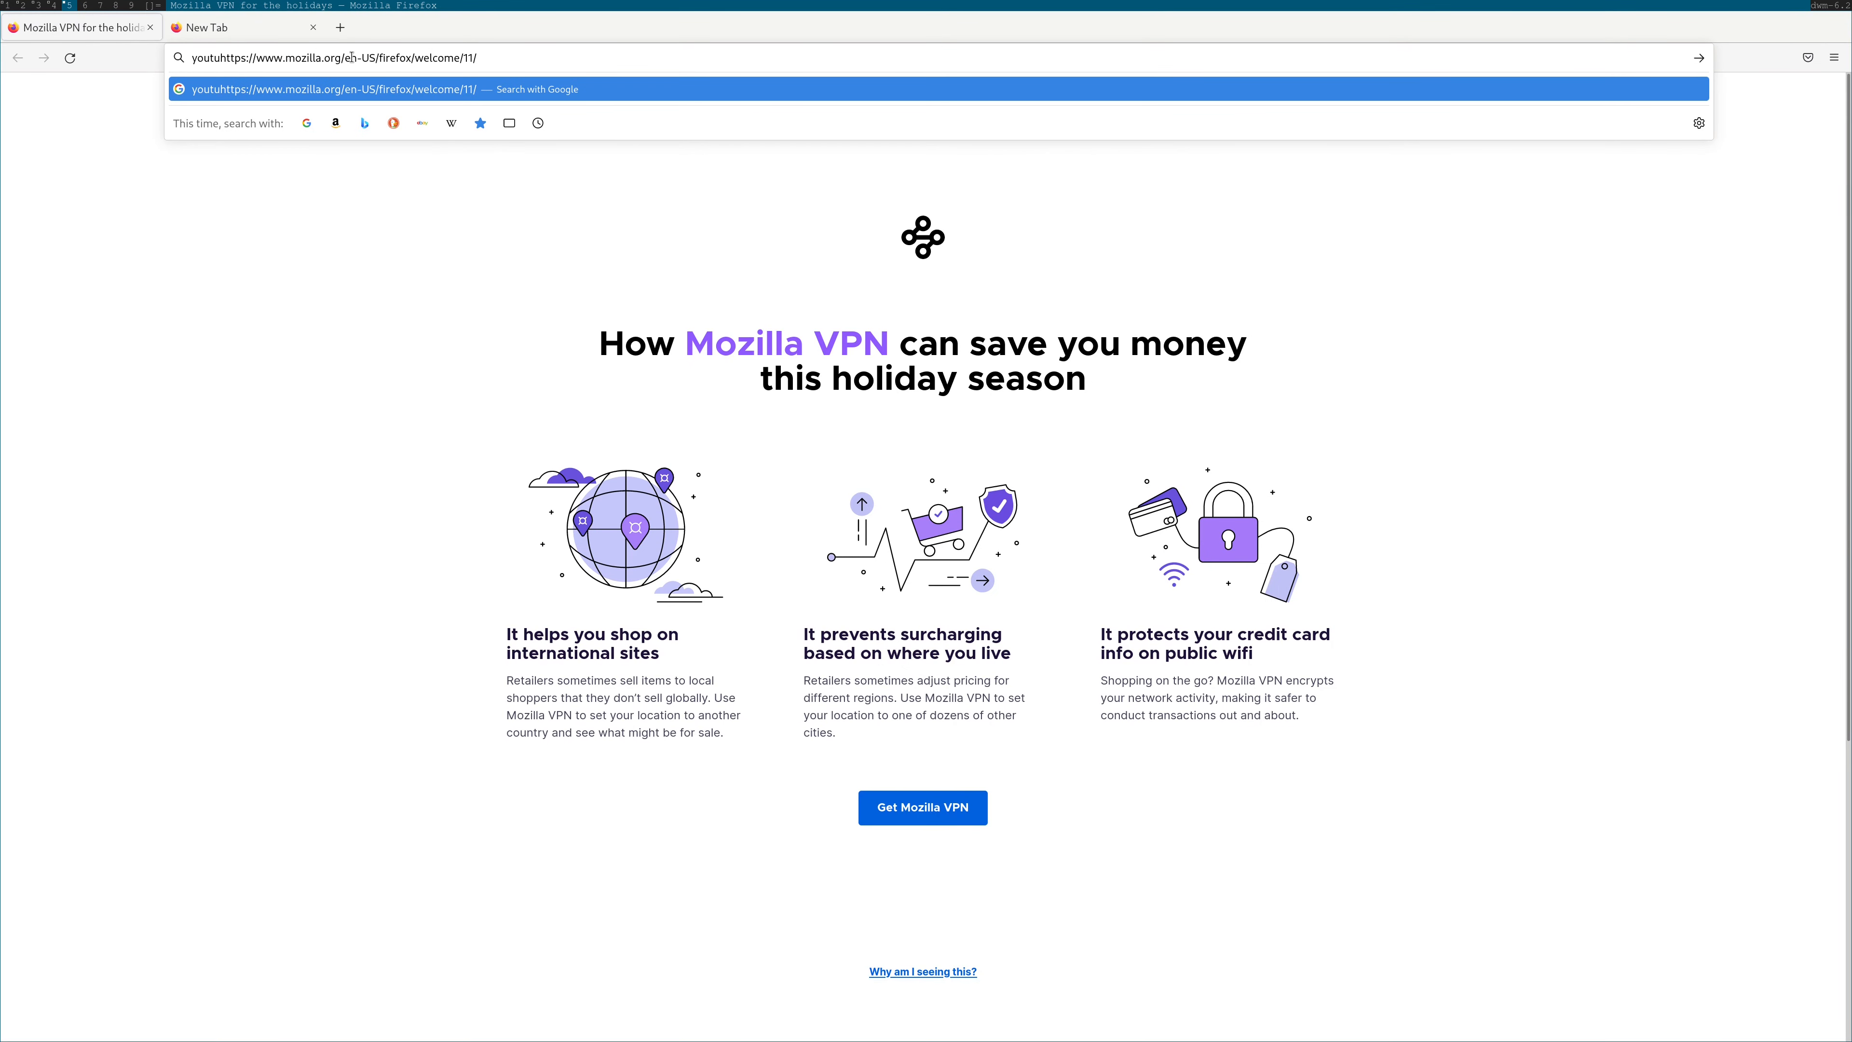
key(shift+End)
key(Delete)
text(be.)
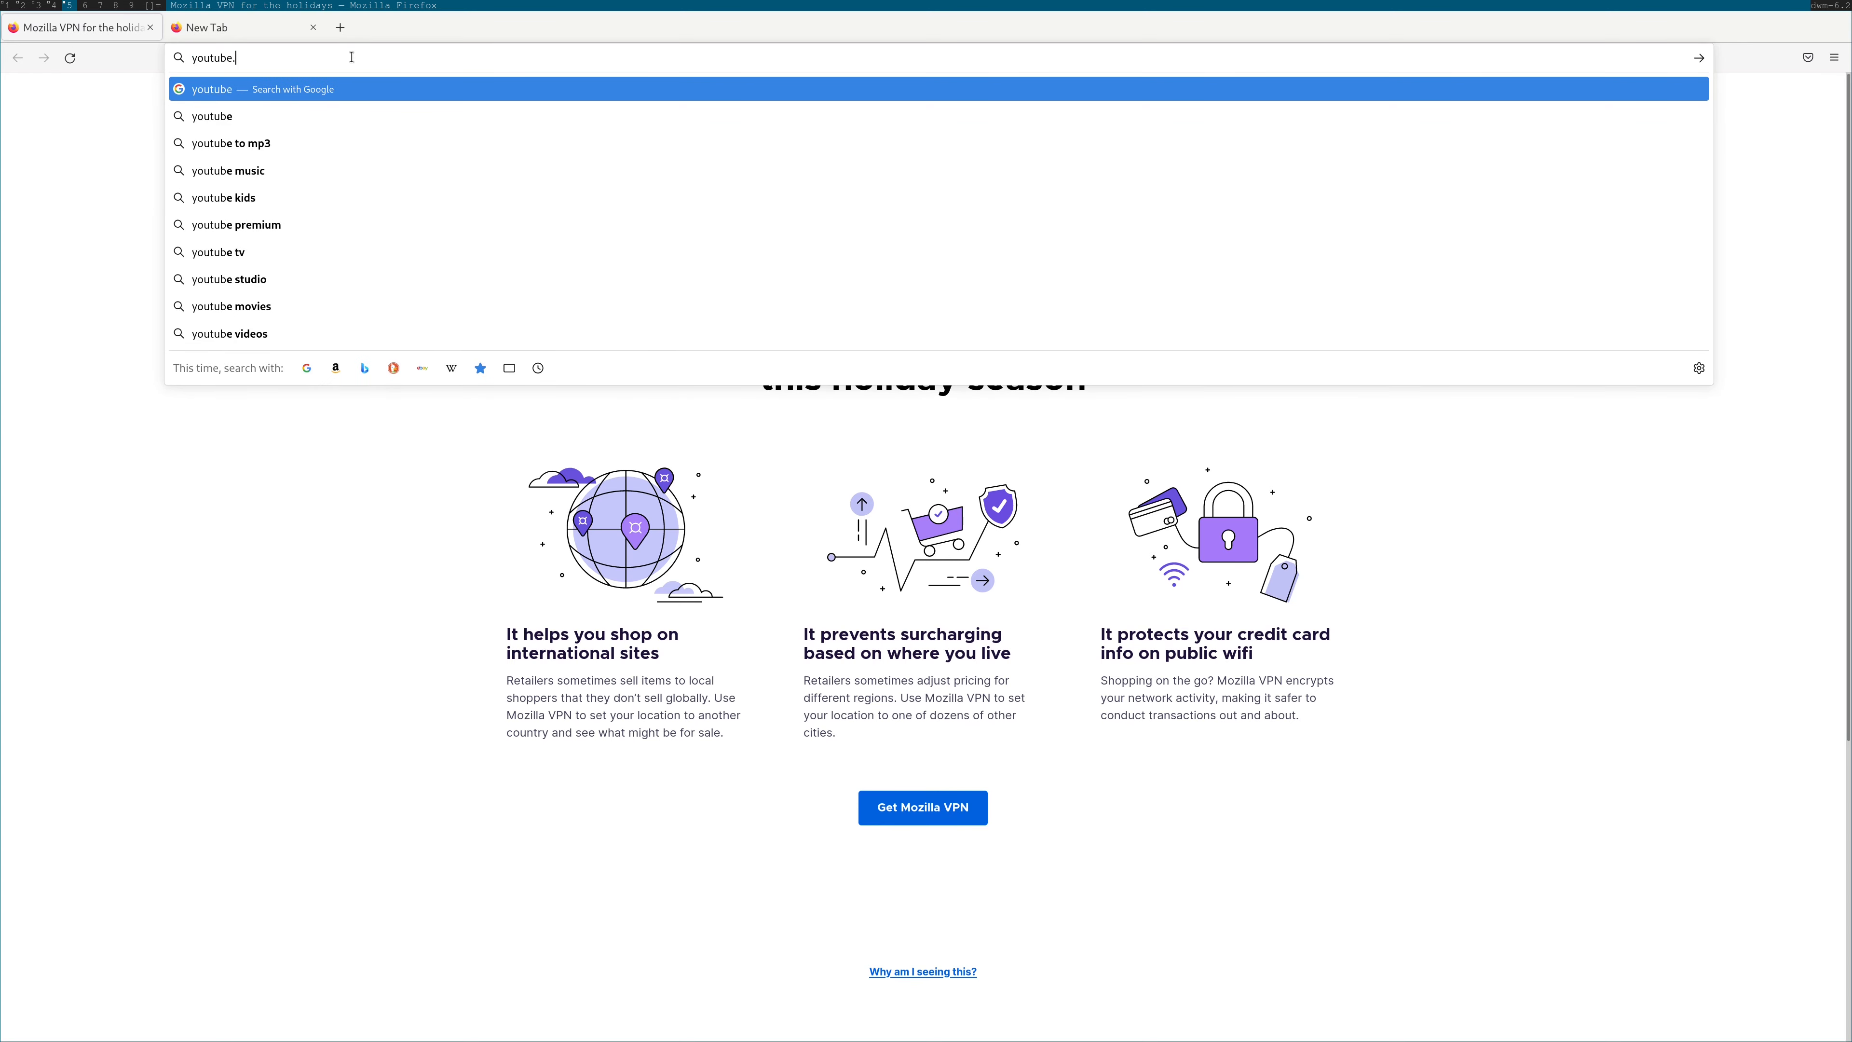
text(com/ericparker)
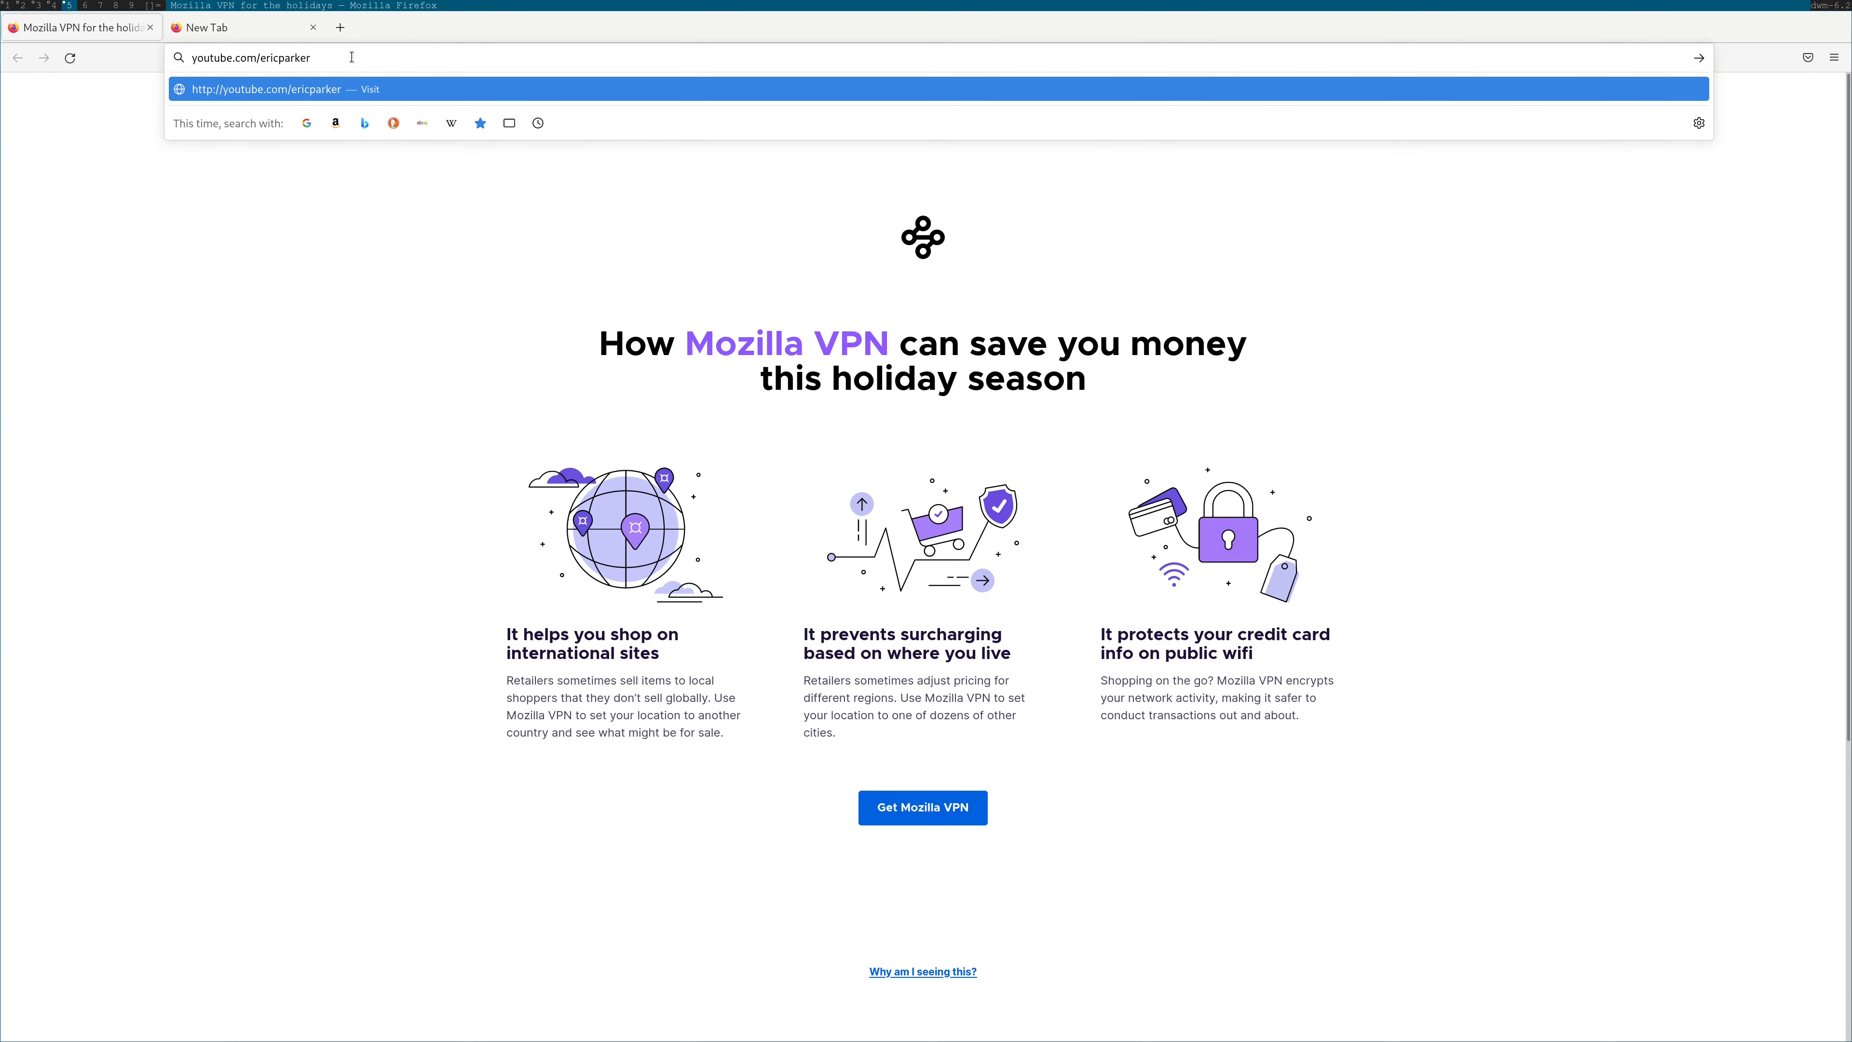
key(Return)
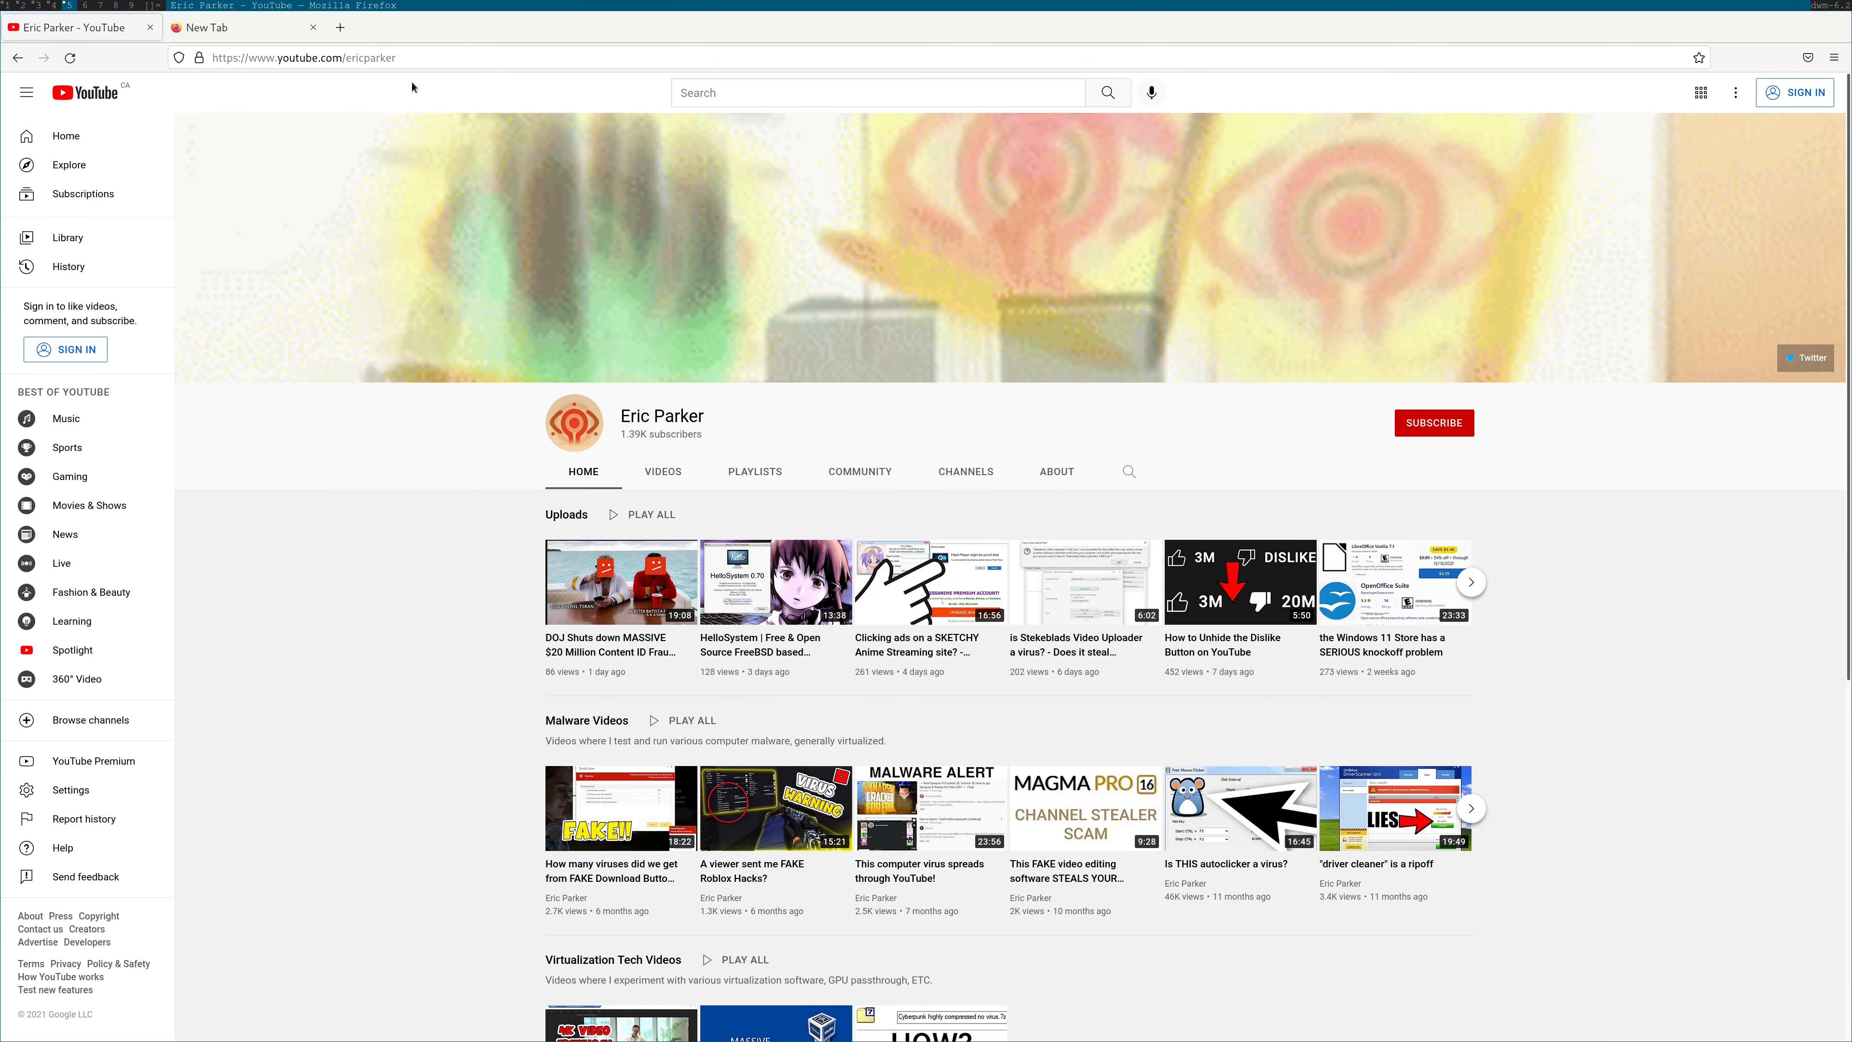
Browse the channel's Videos and About pages and open the "HelloSystem | Free & Open Source FreeBSD based macOS alternative (0.7)" video
click(662, 468)
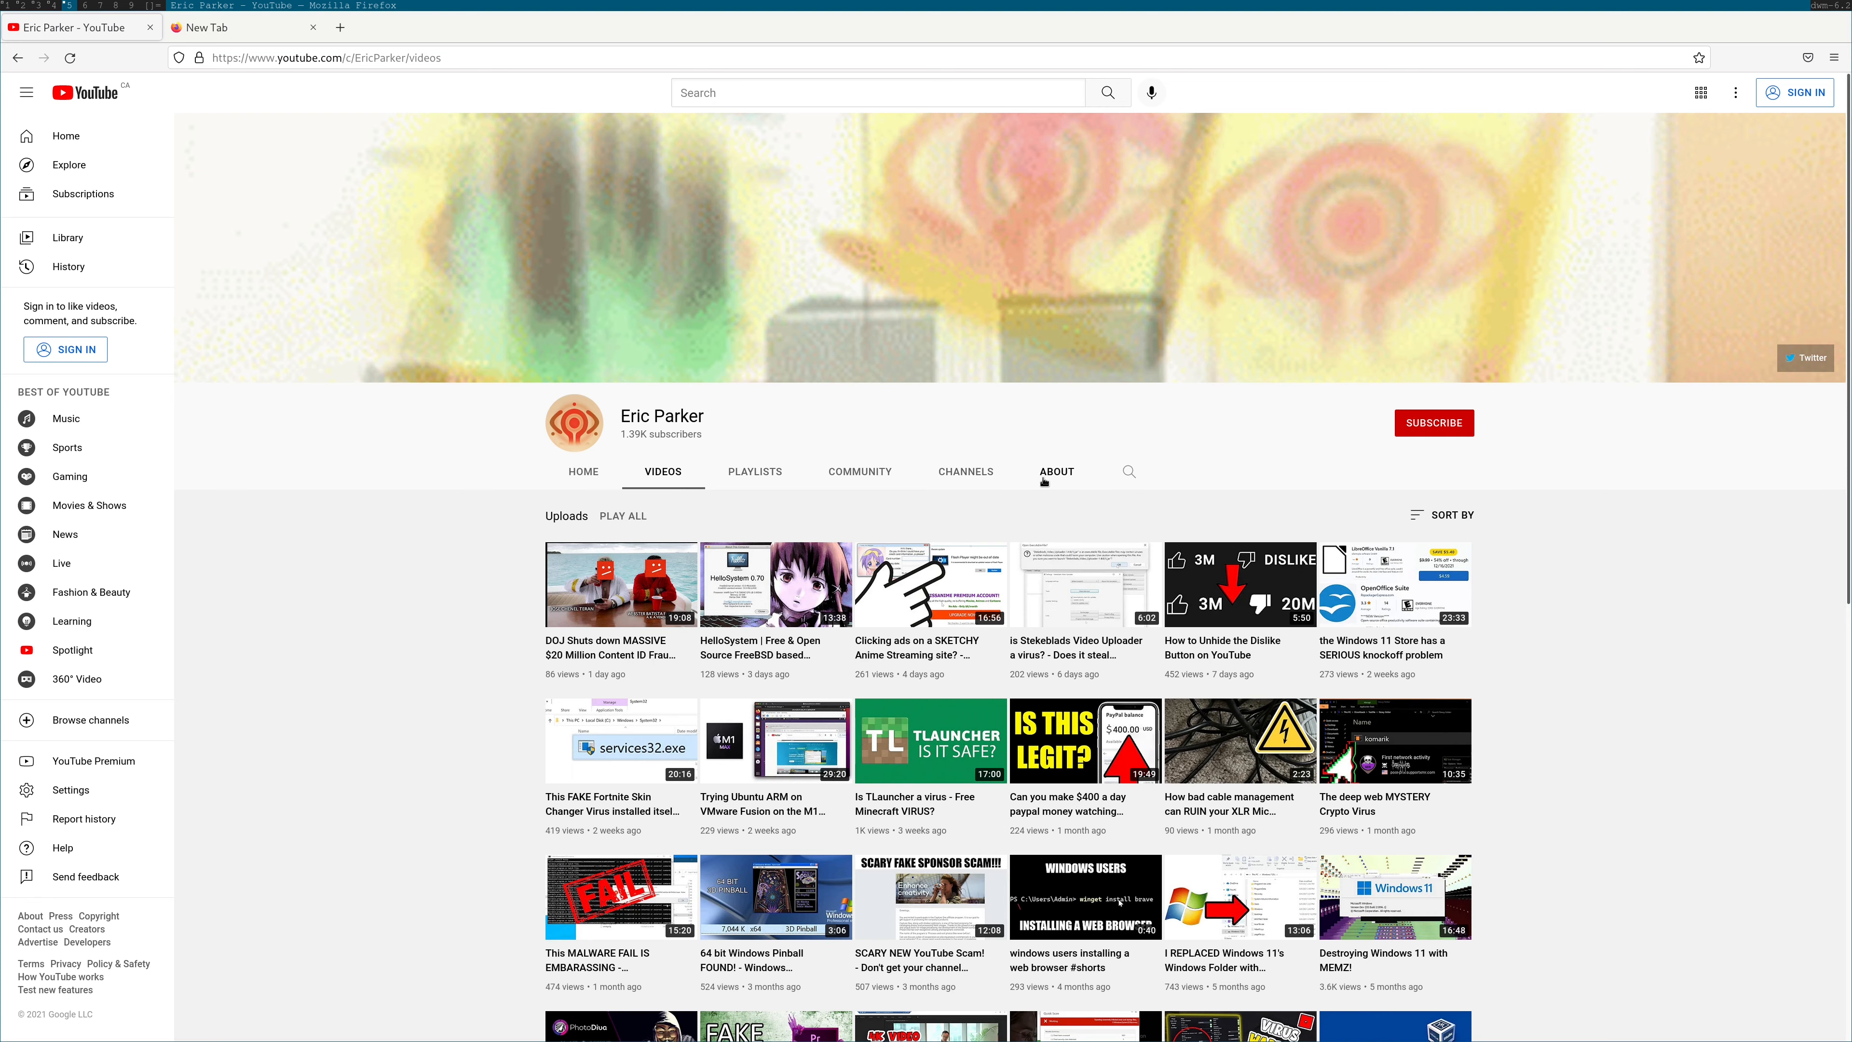
click(1057, 472)
click(661, 484)
click(714, 565)
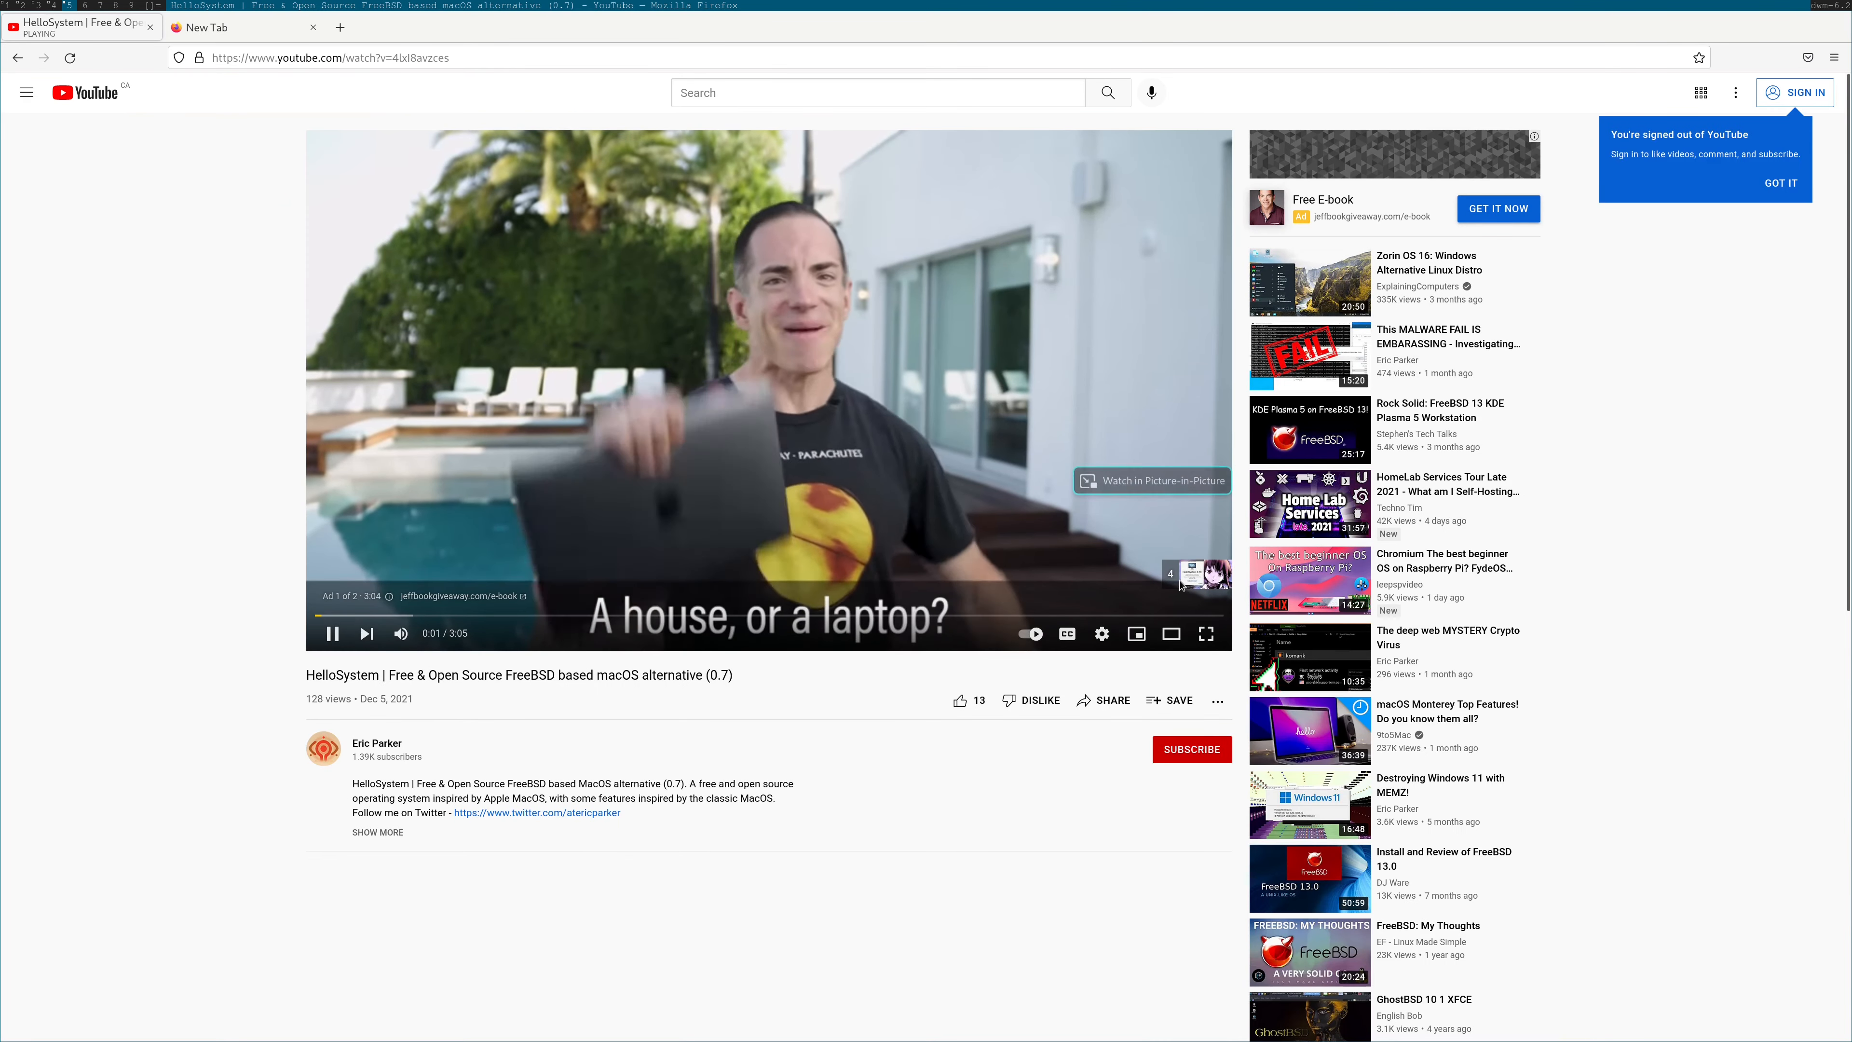
Turn the player's volume down to zero and skip the ads before the video
mouse_move(441, 642)
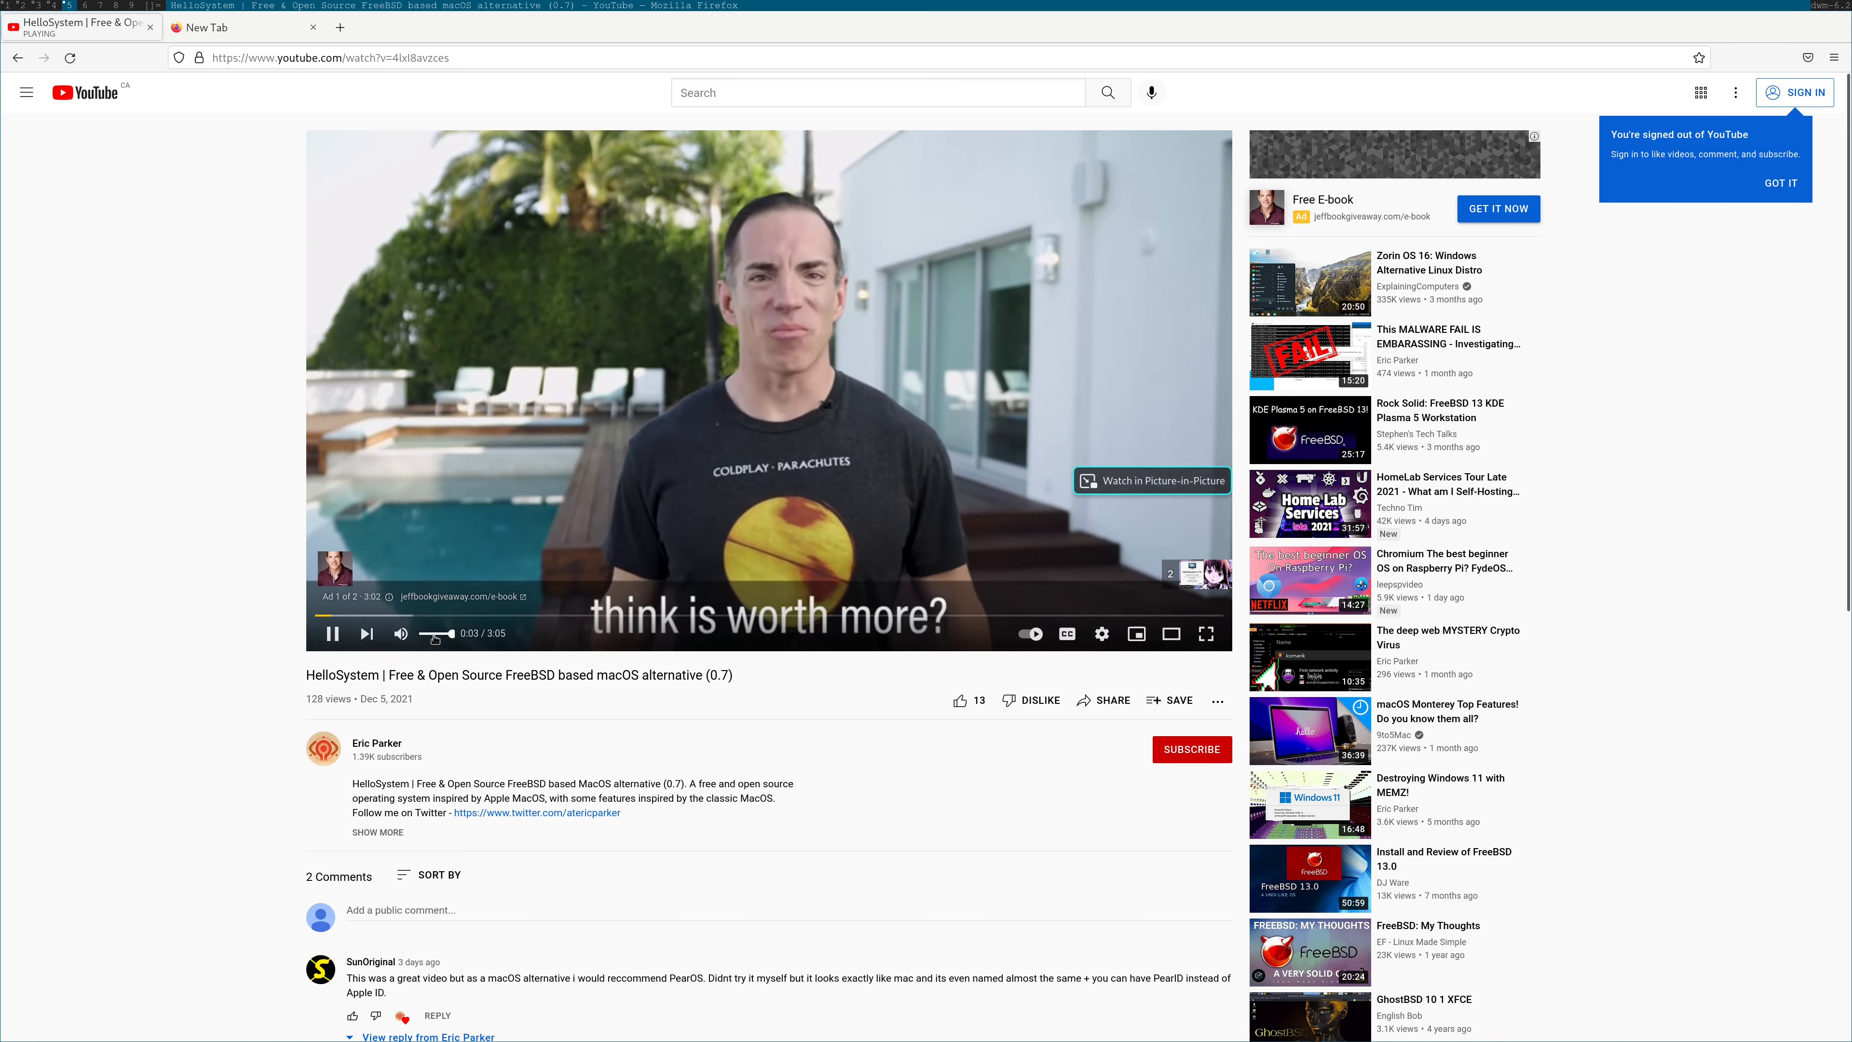
drag(440, 641, 414, 639)
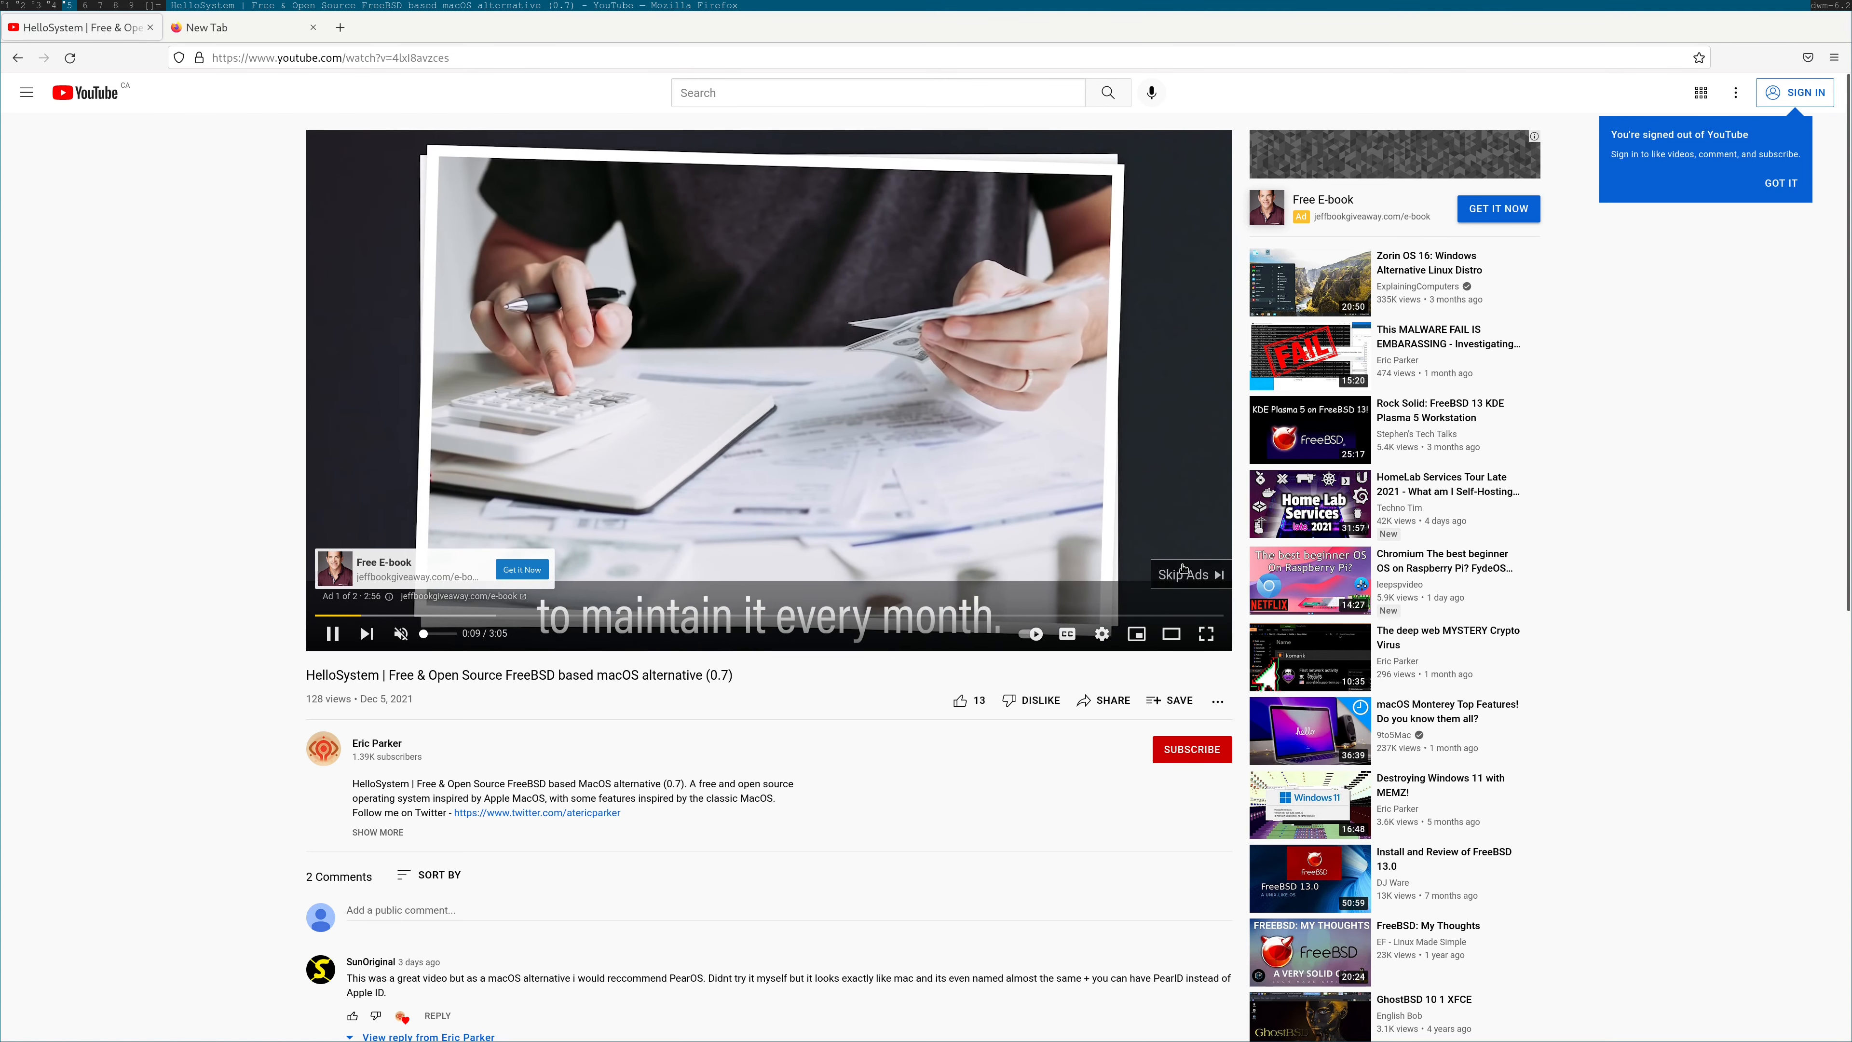
click(1184, 574)
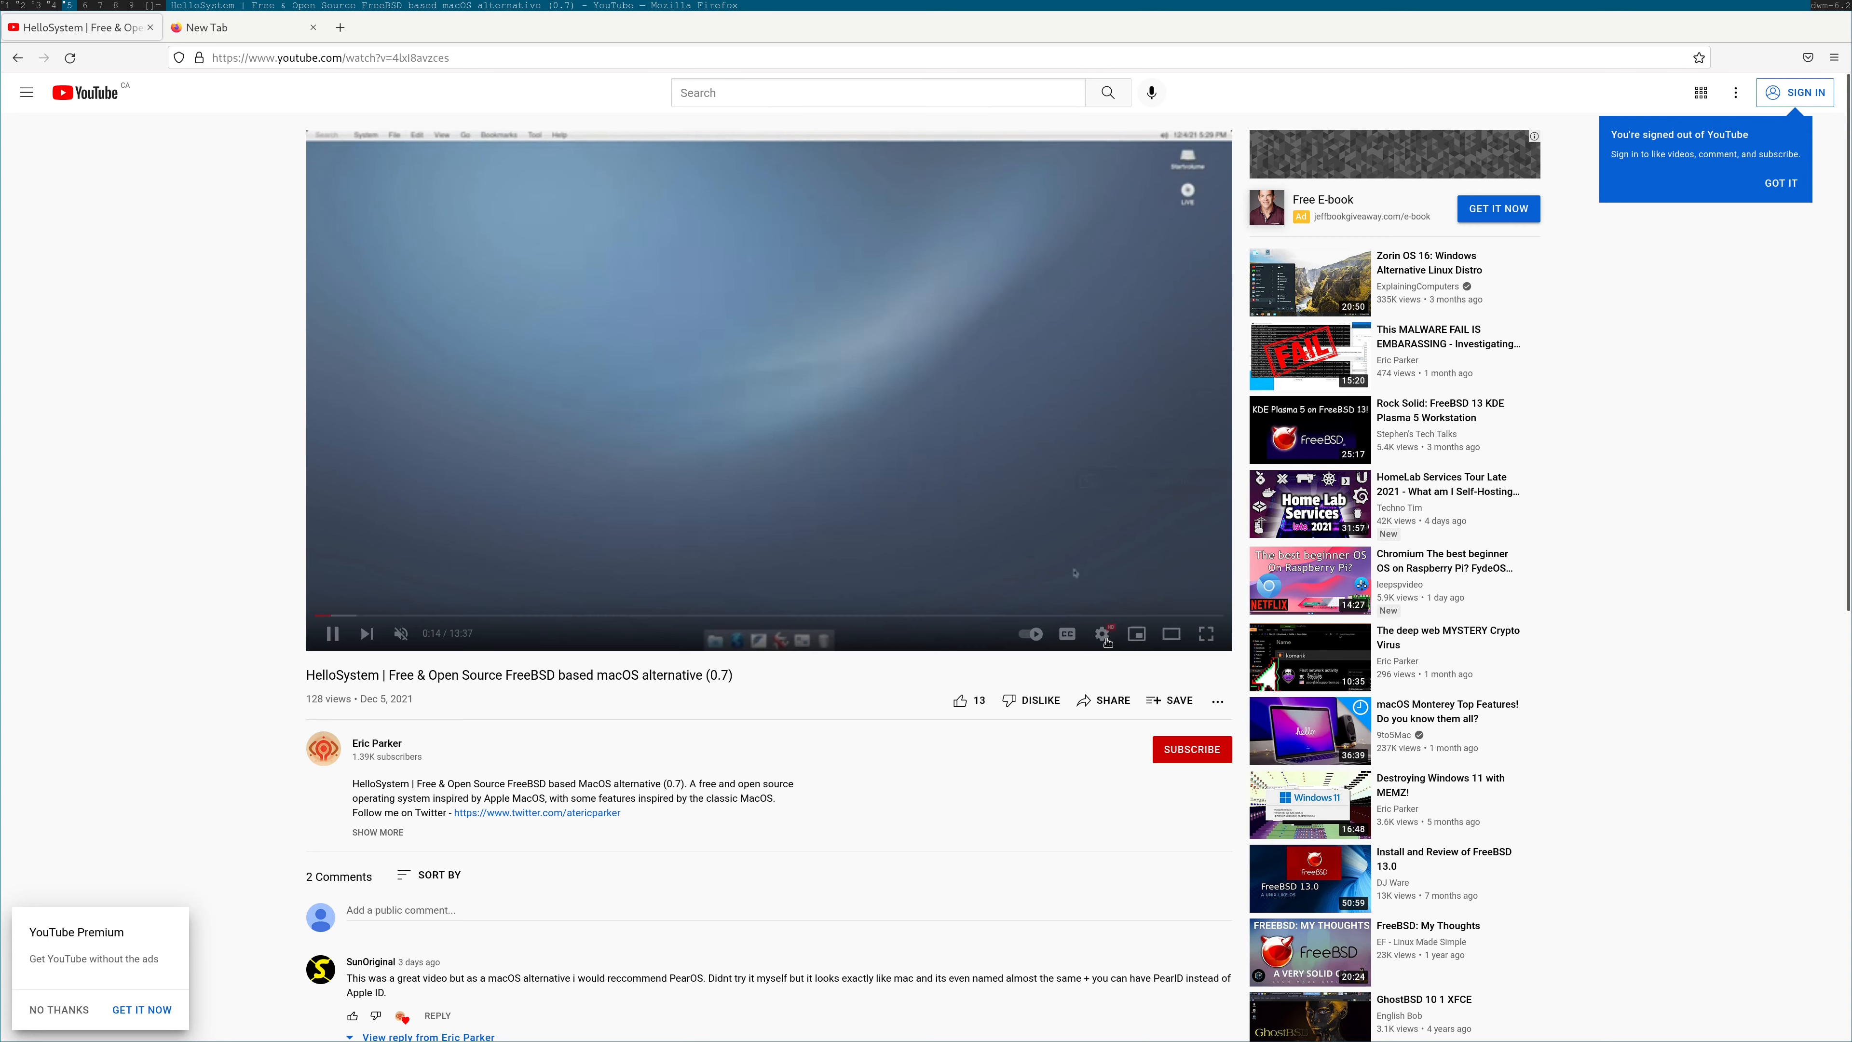
Bring up the video's quality options, and play it full screen from a little over two minutes in
click(1103, 633)
click(1108, 587)
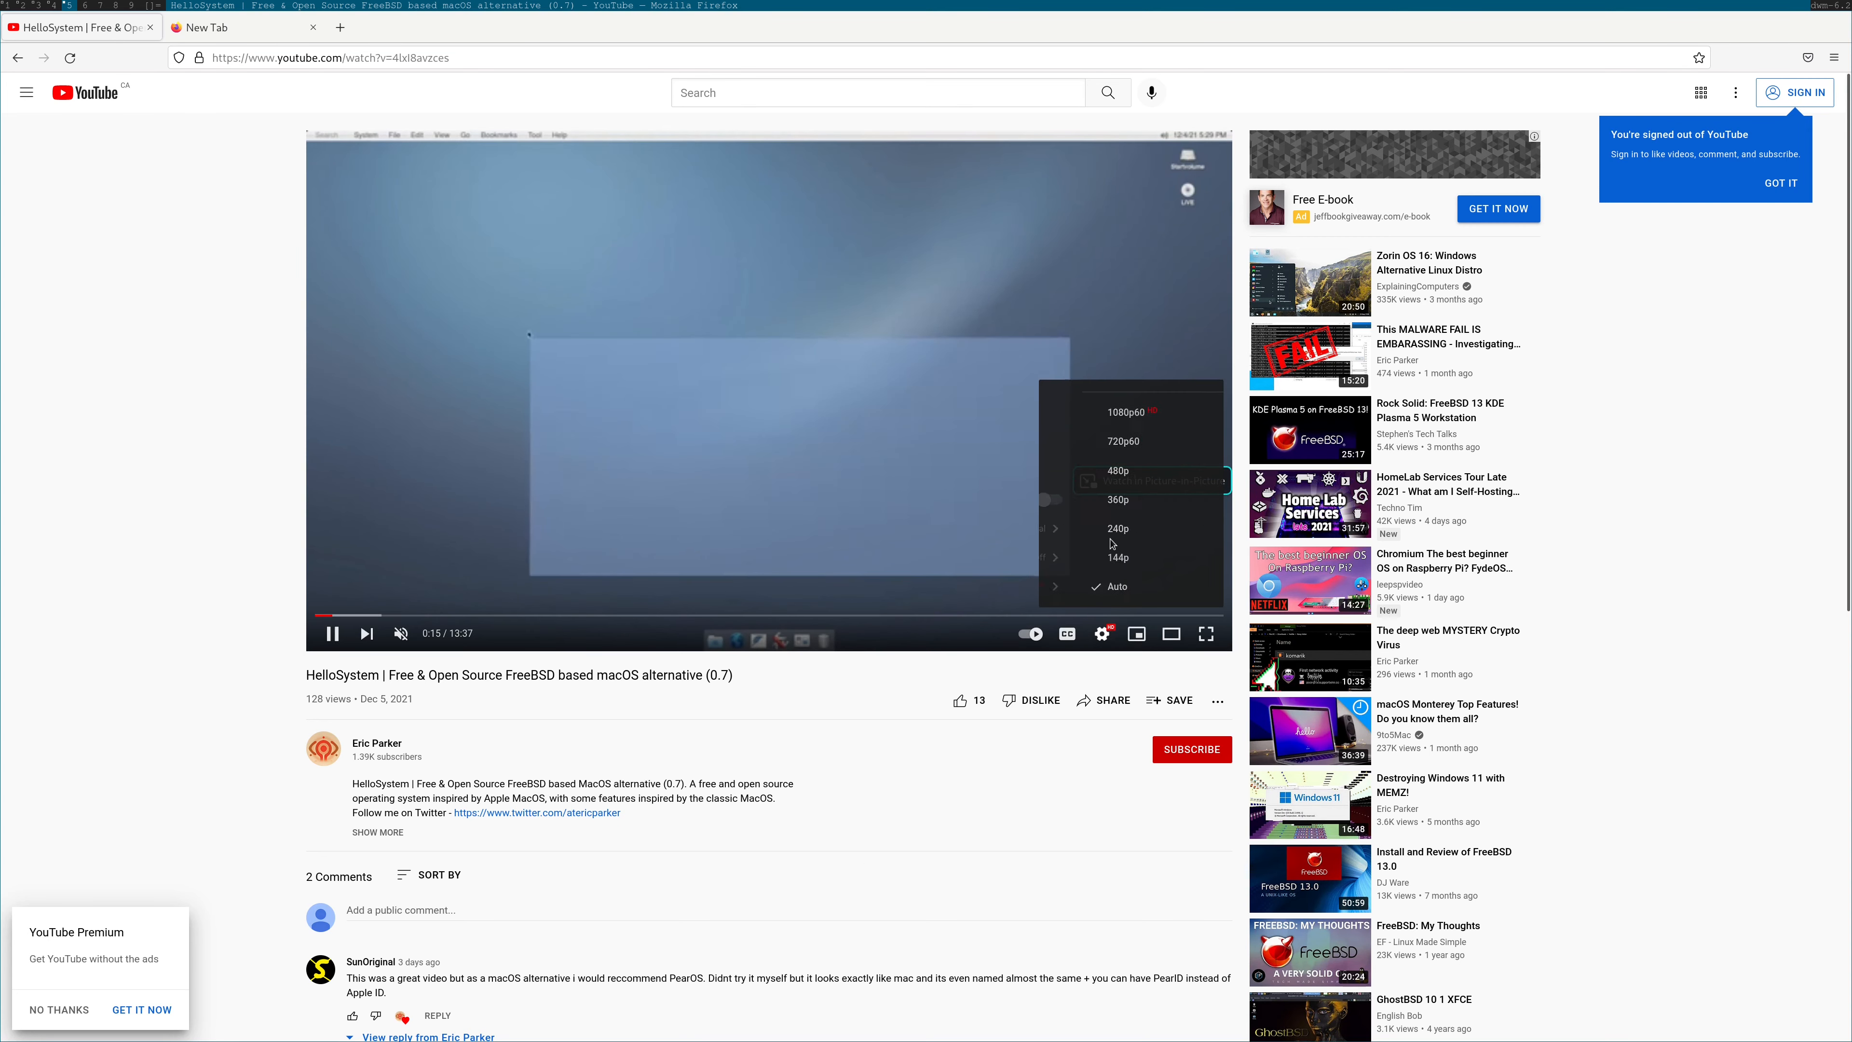
click(721, 546)
double_click(721, 545)
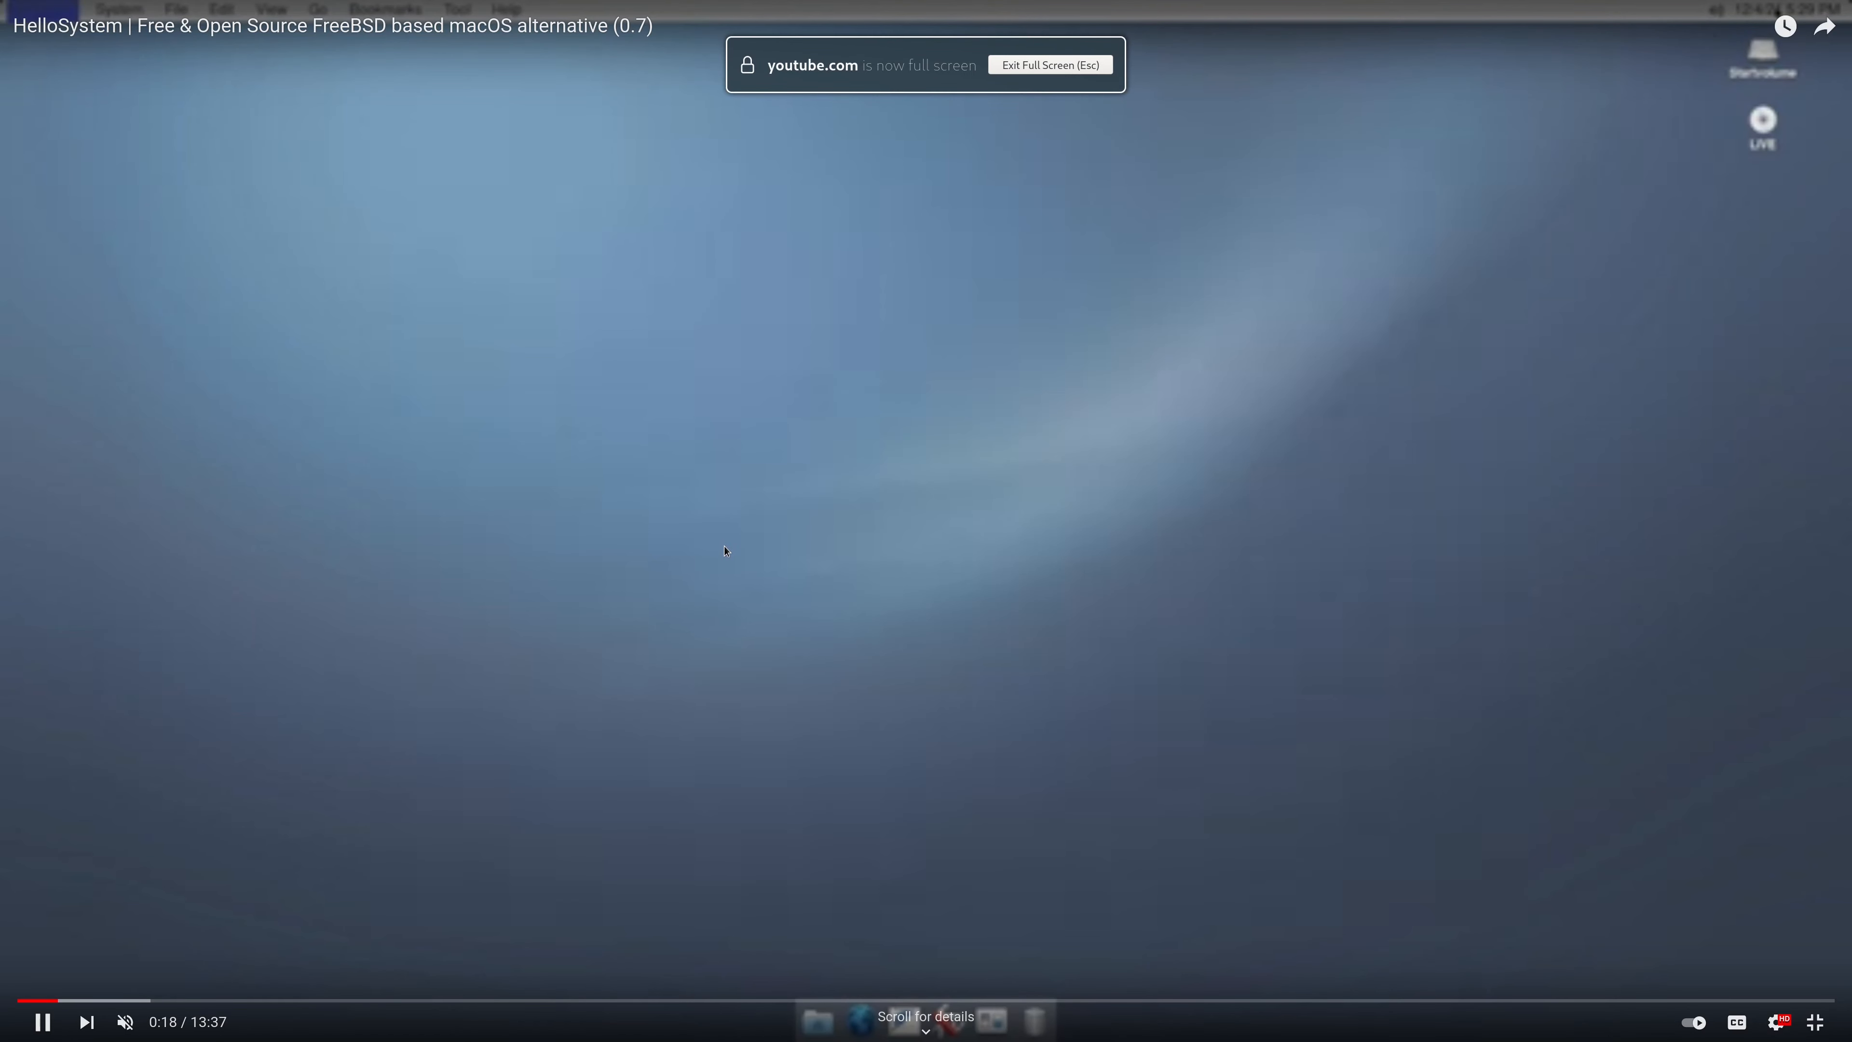
click(327, 1000)
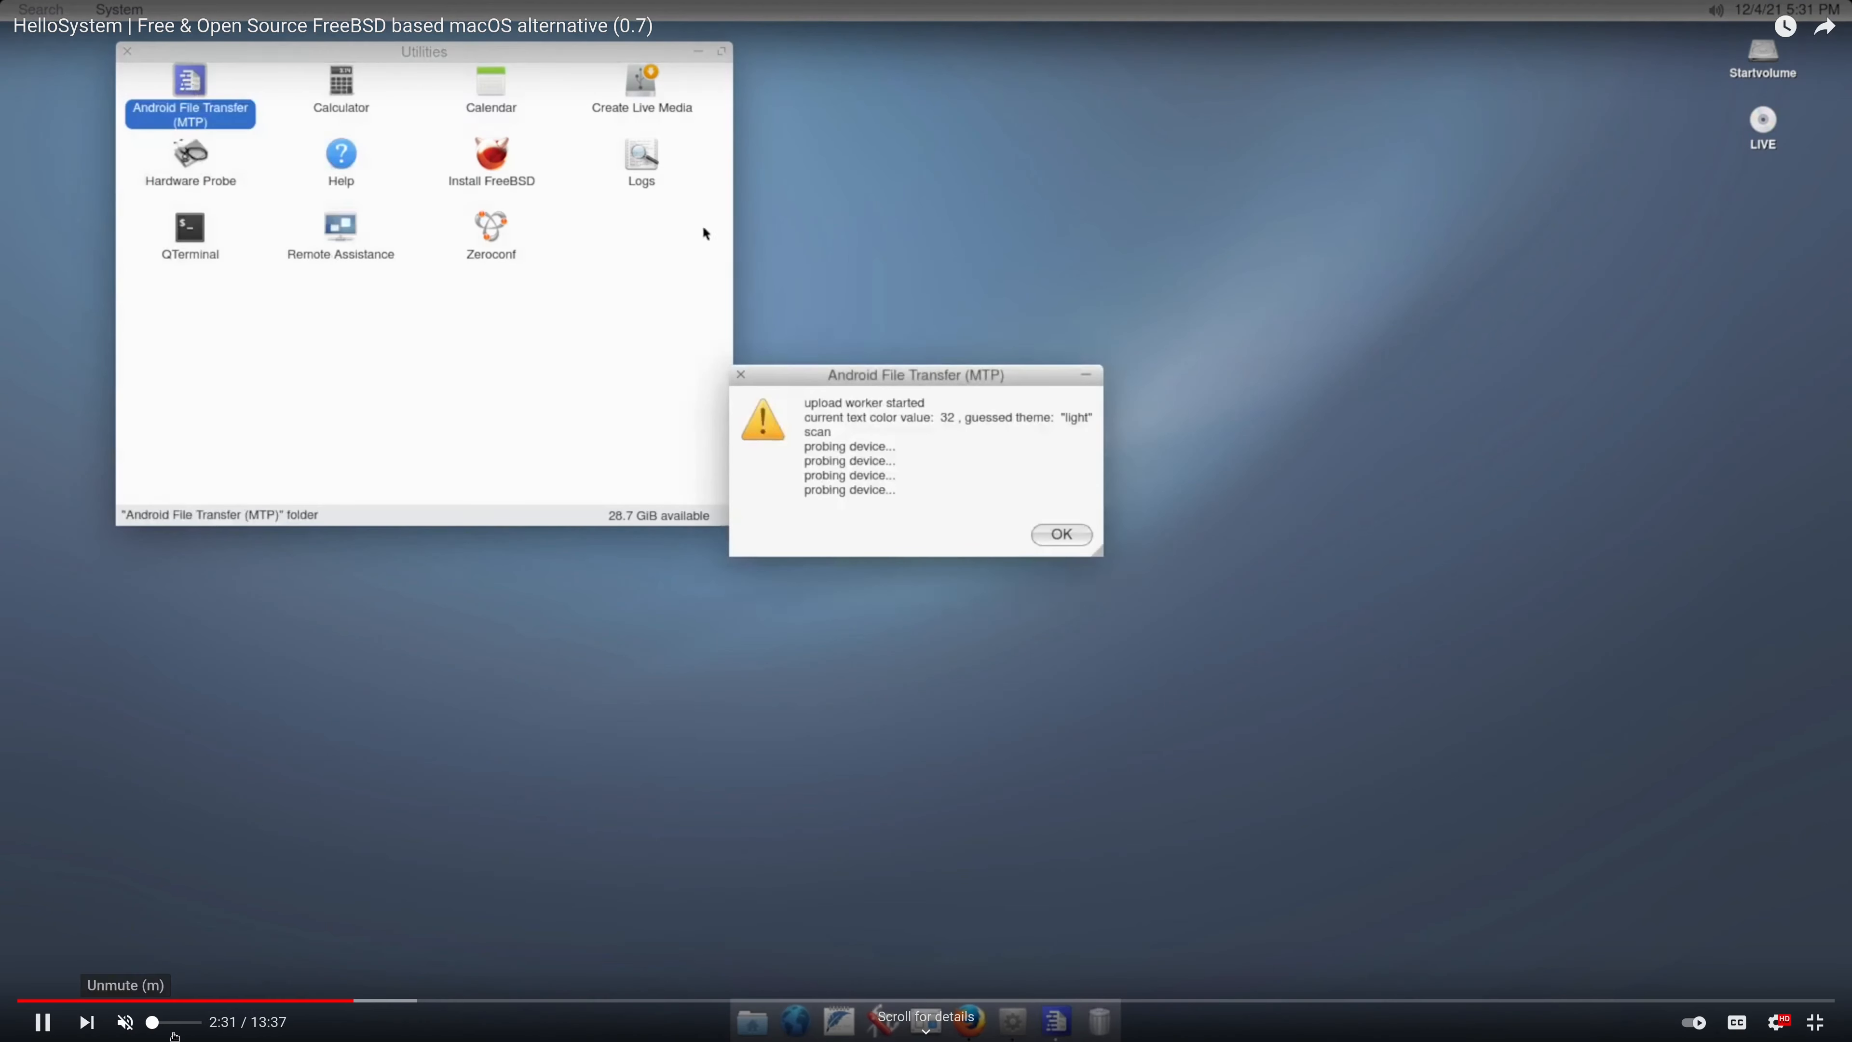
Raise the player's volume to a low level, and pause the video and leave full screen
click(169, 1025)
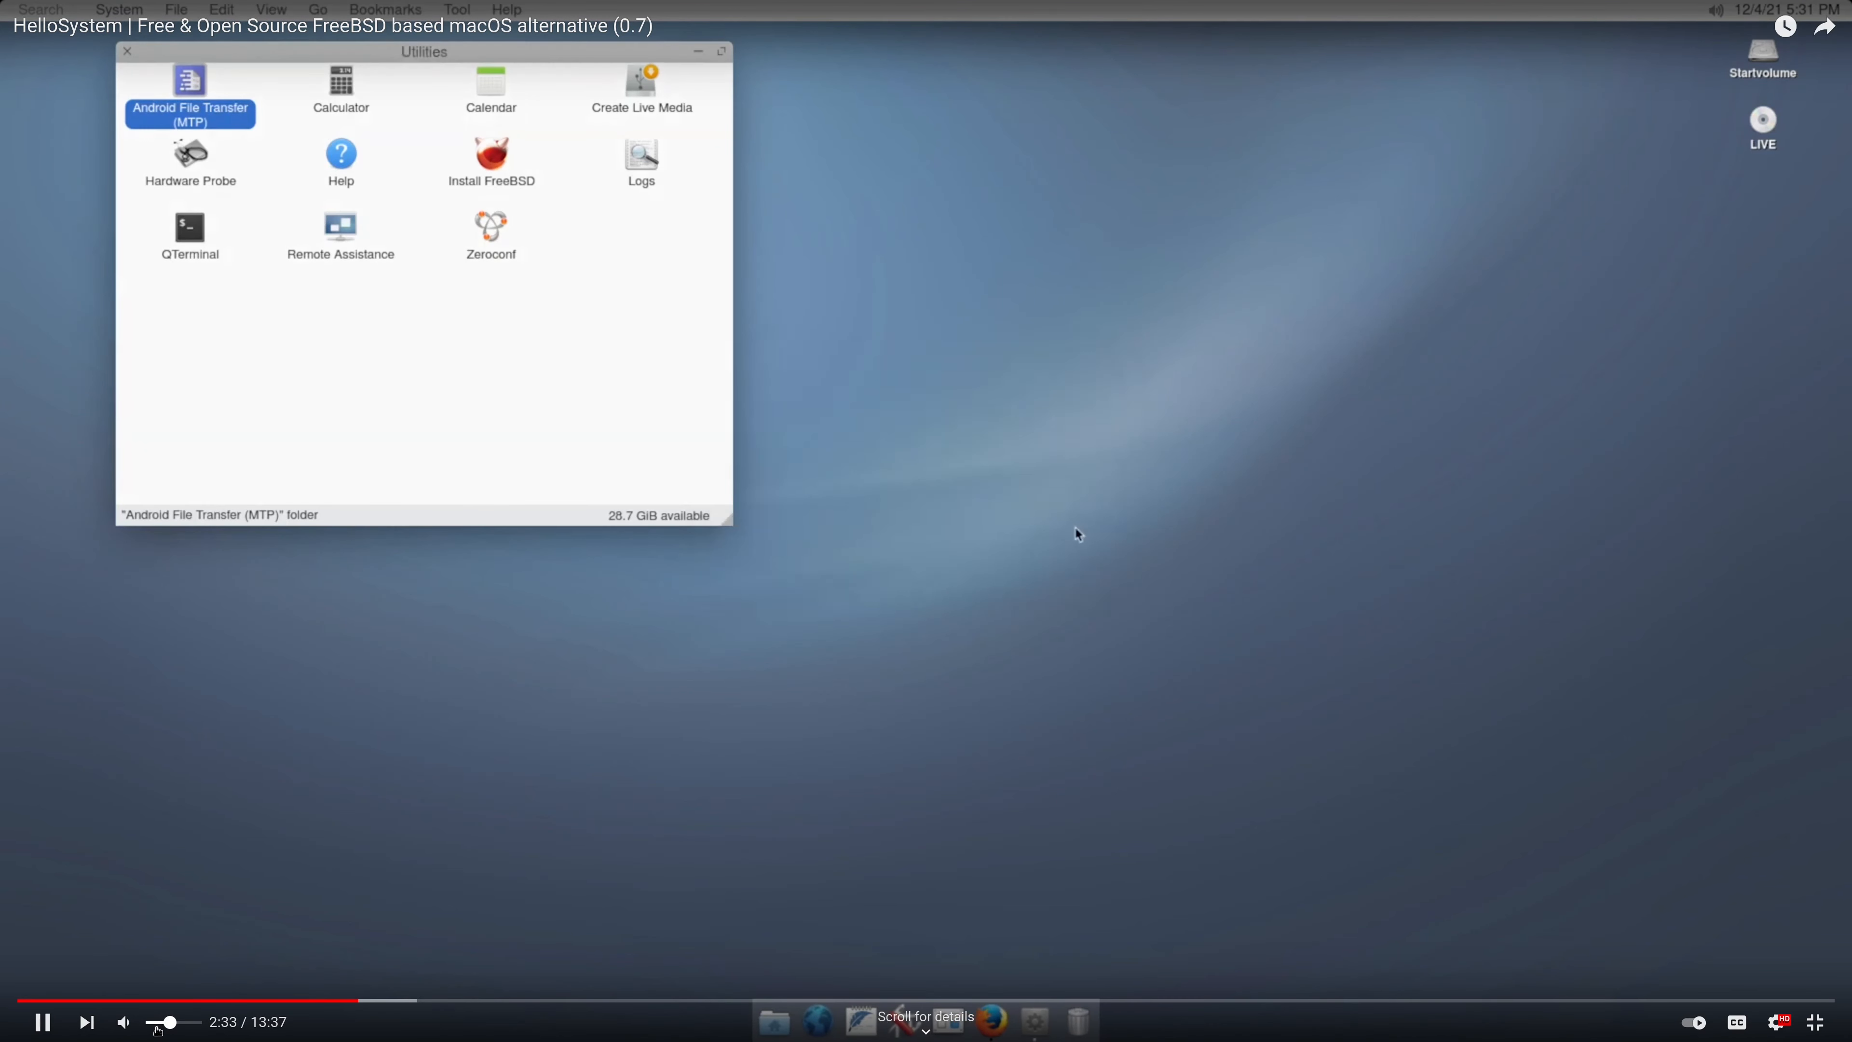
click(570, 772)
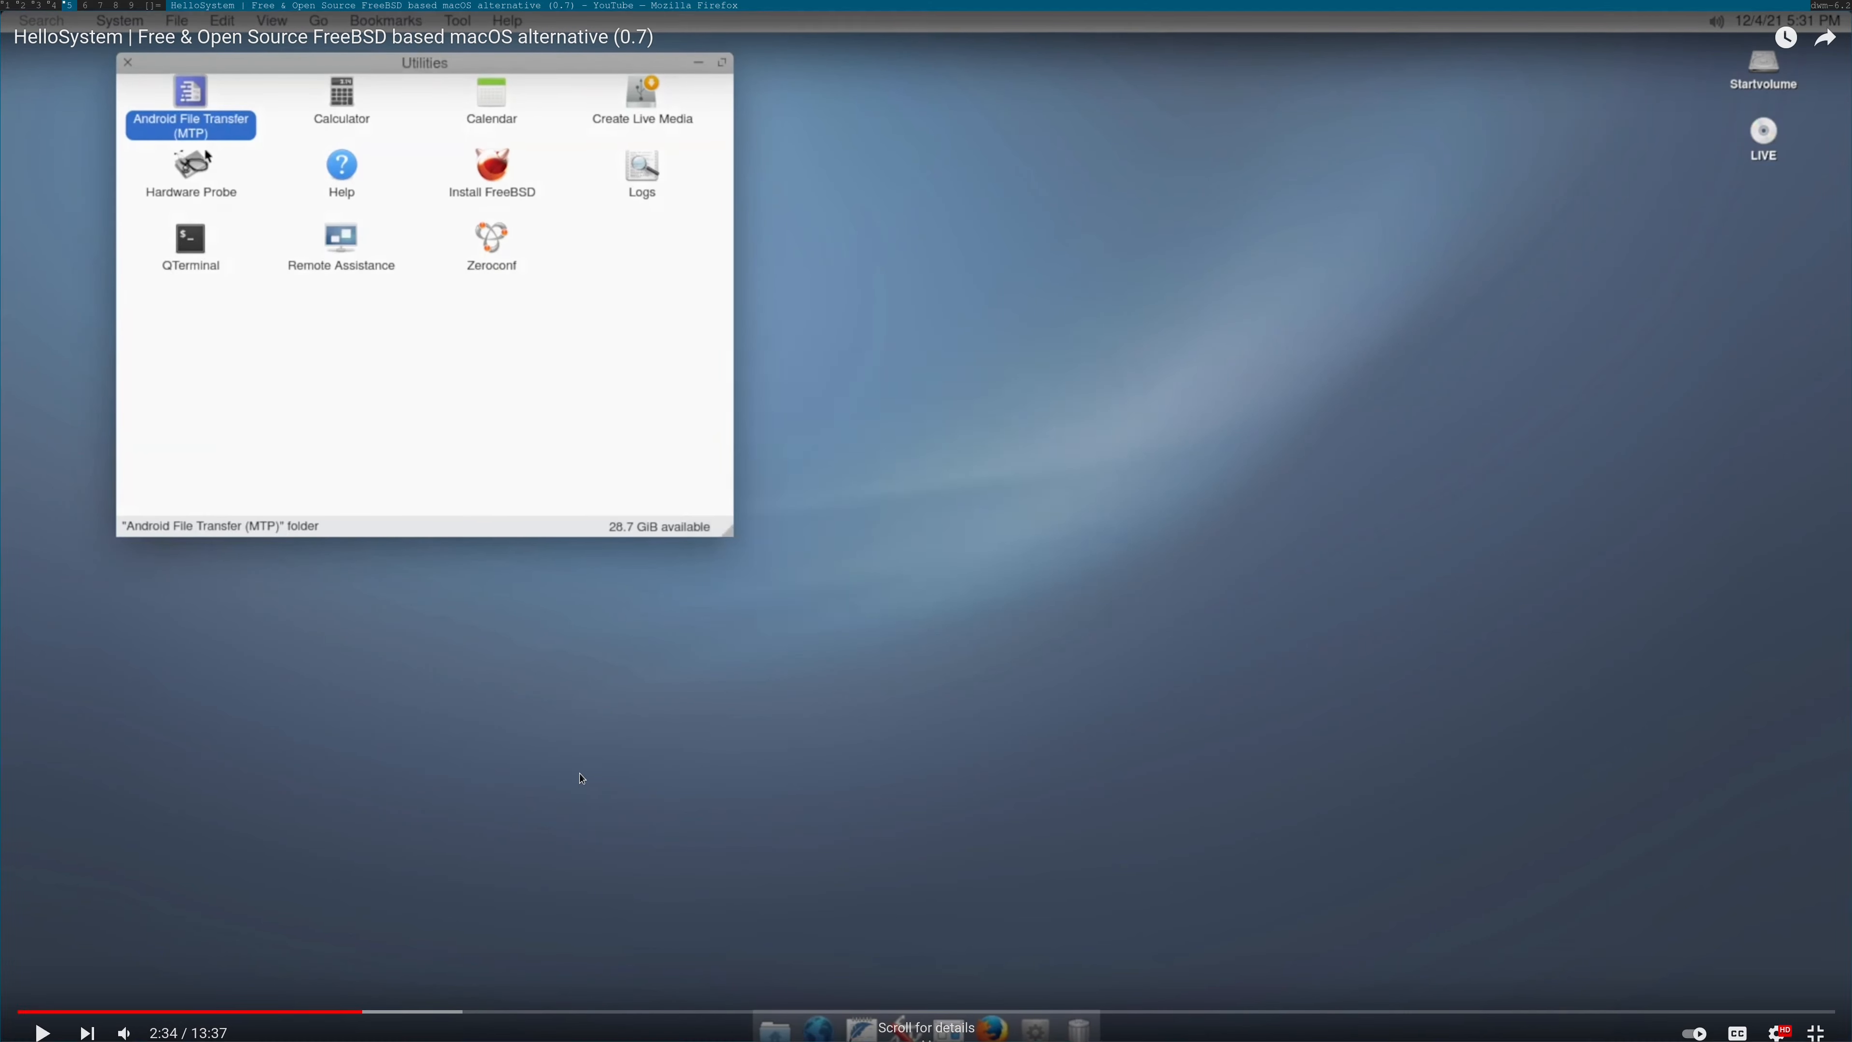
key(Escape)
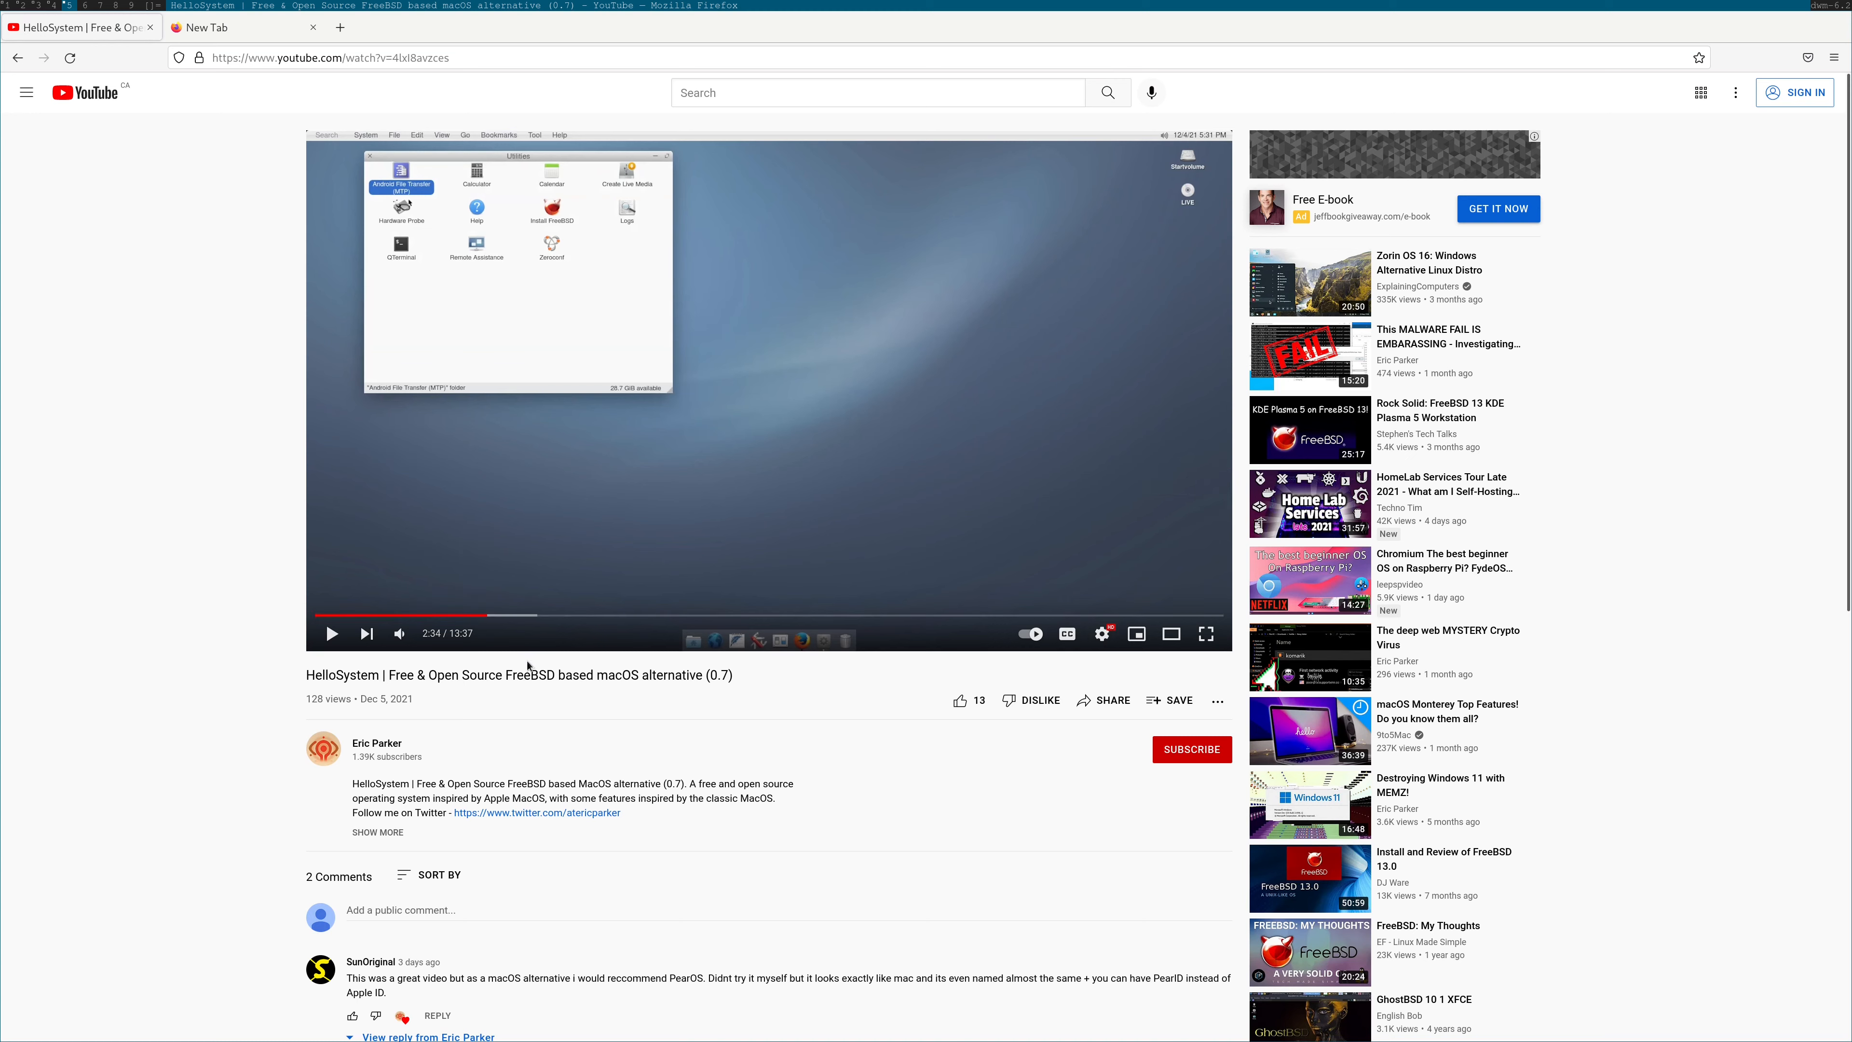
Load archlinux.org in place of the video page, and close the Firefox window
click(659, 64)
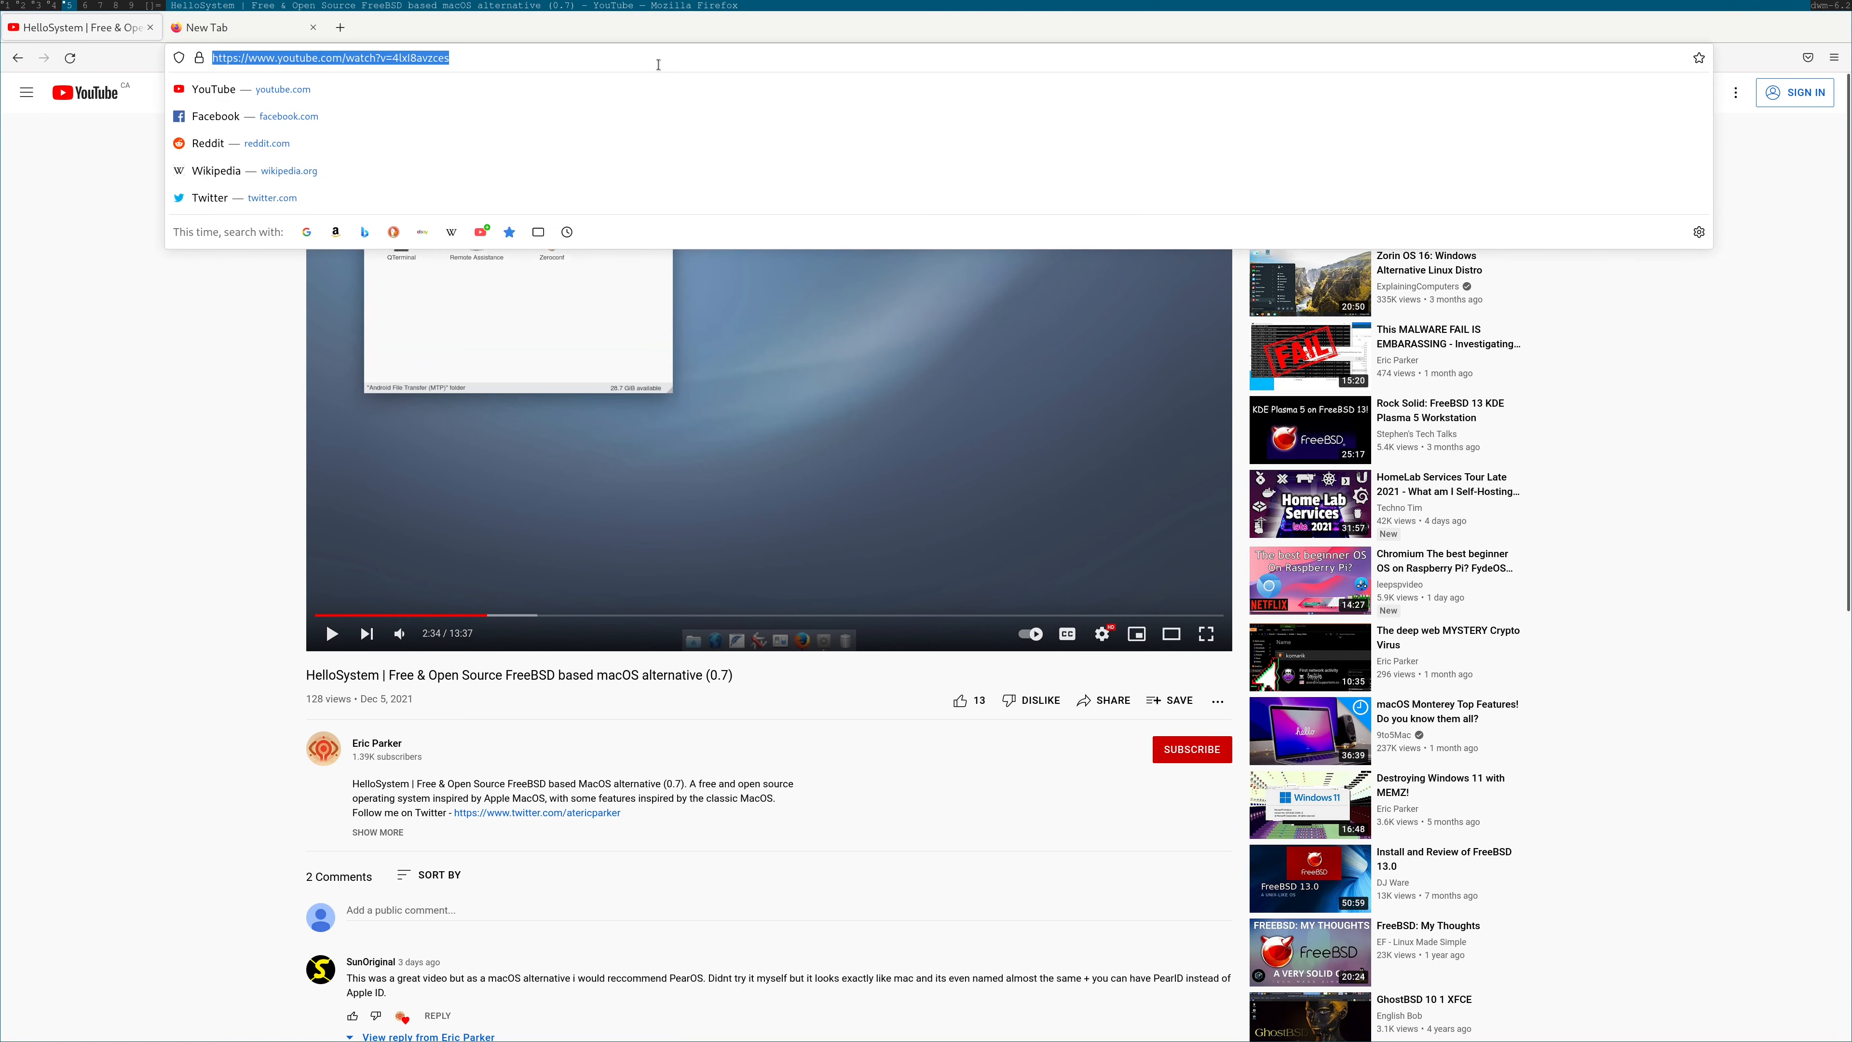
text(archlinux.or)
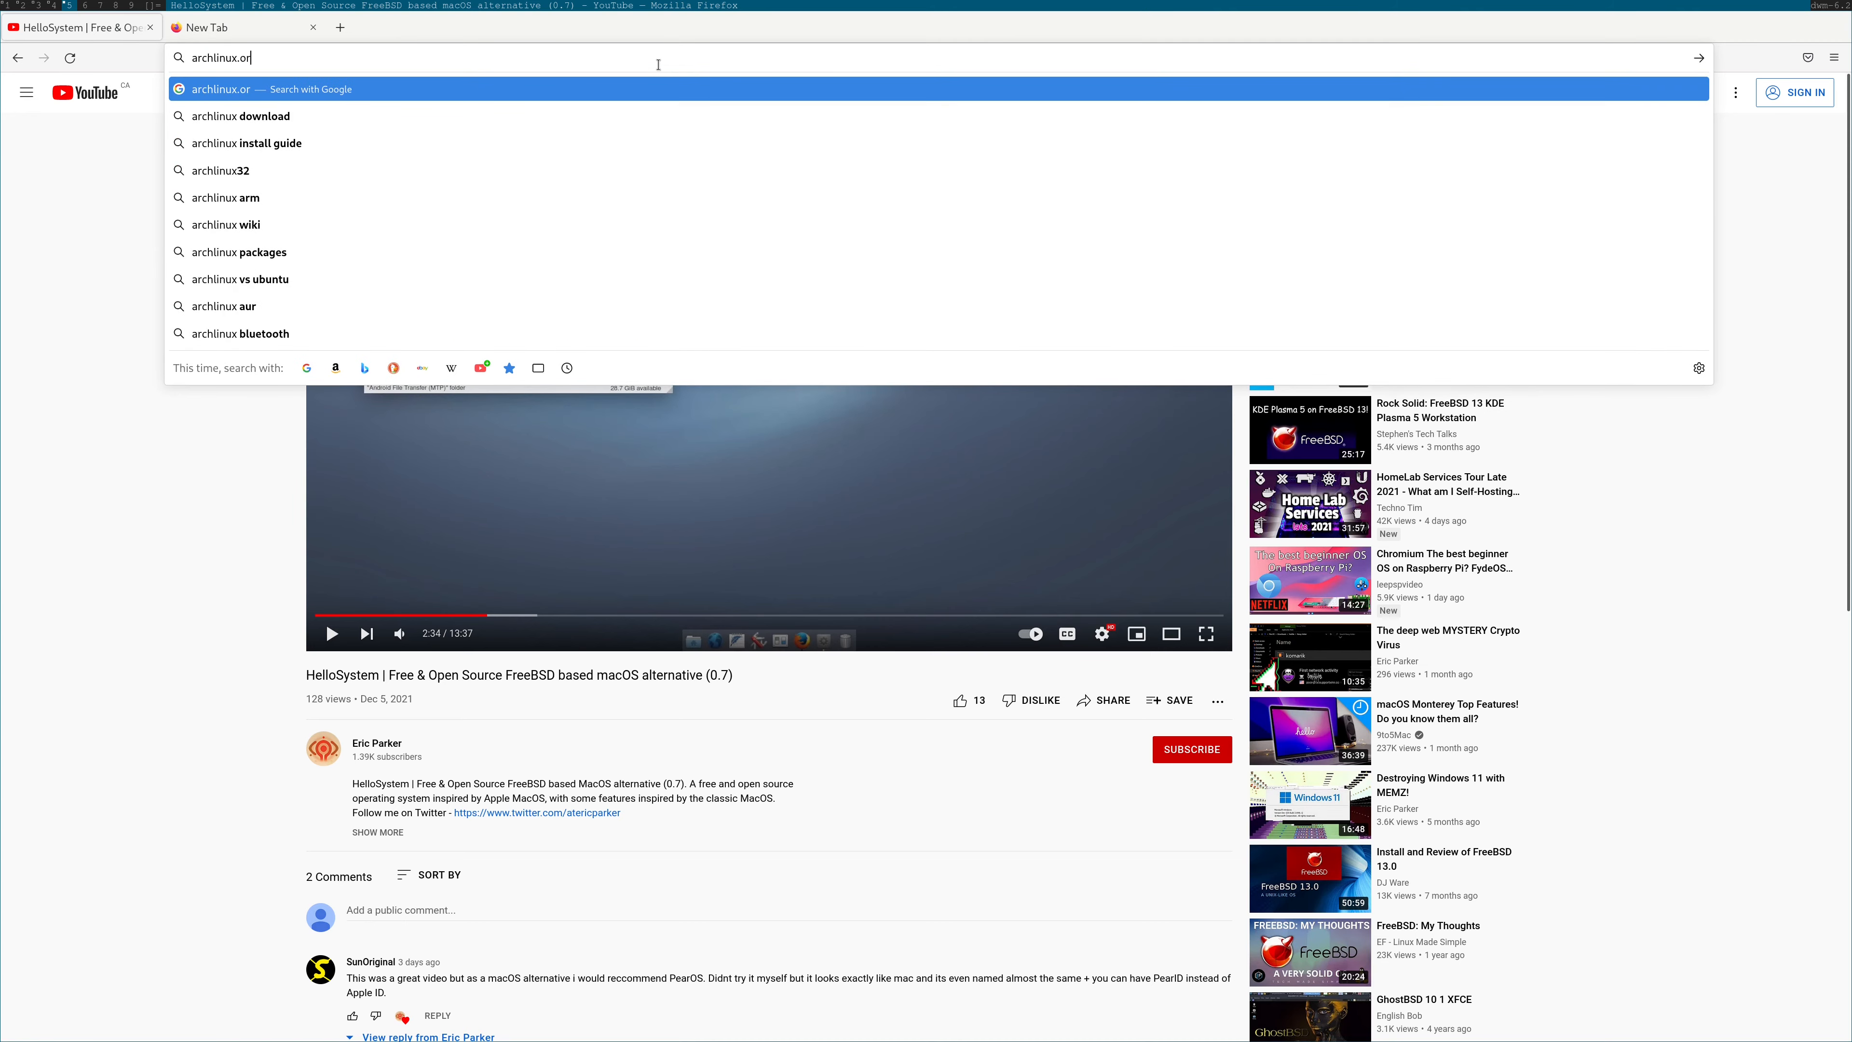
text(g)
key(Return)
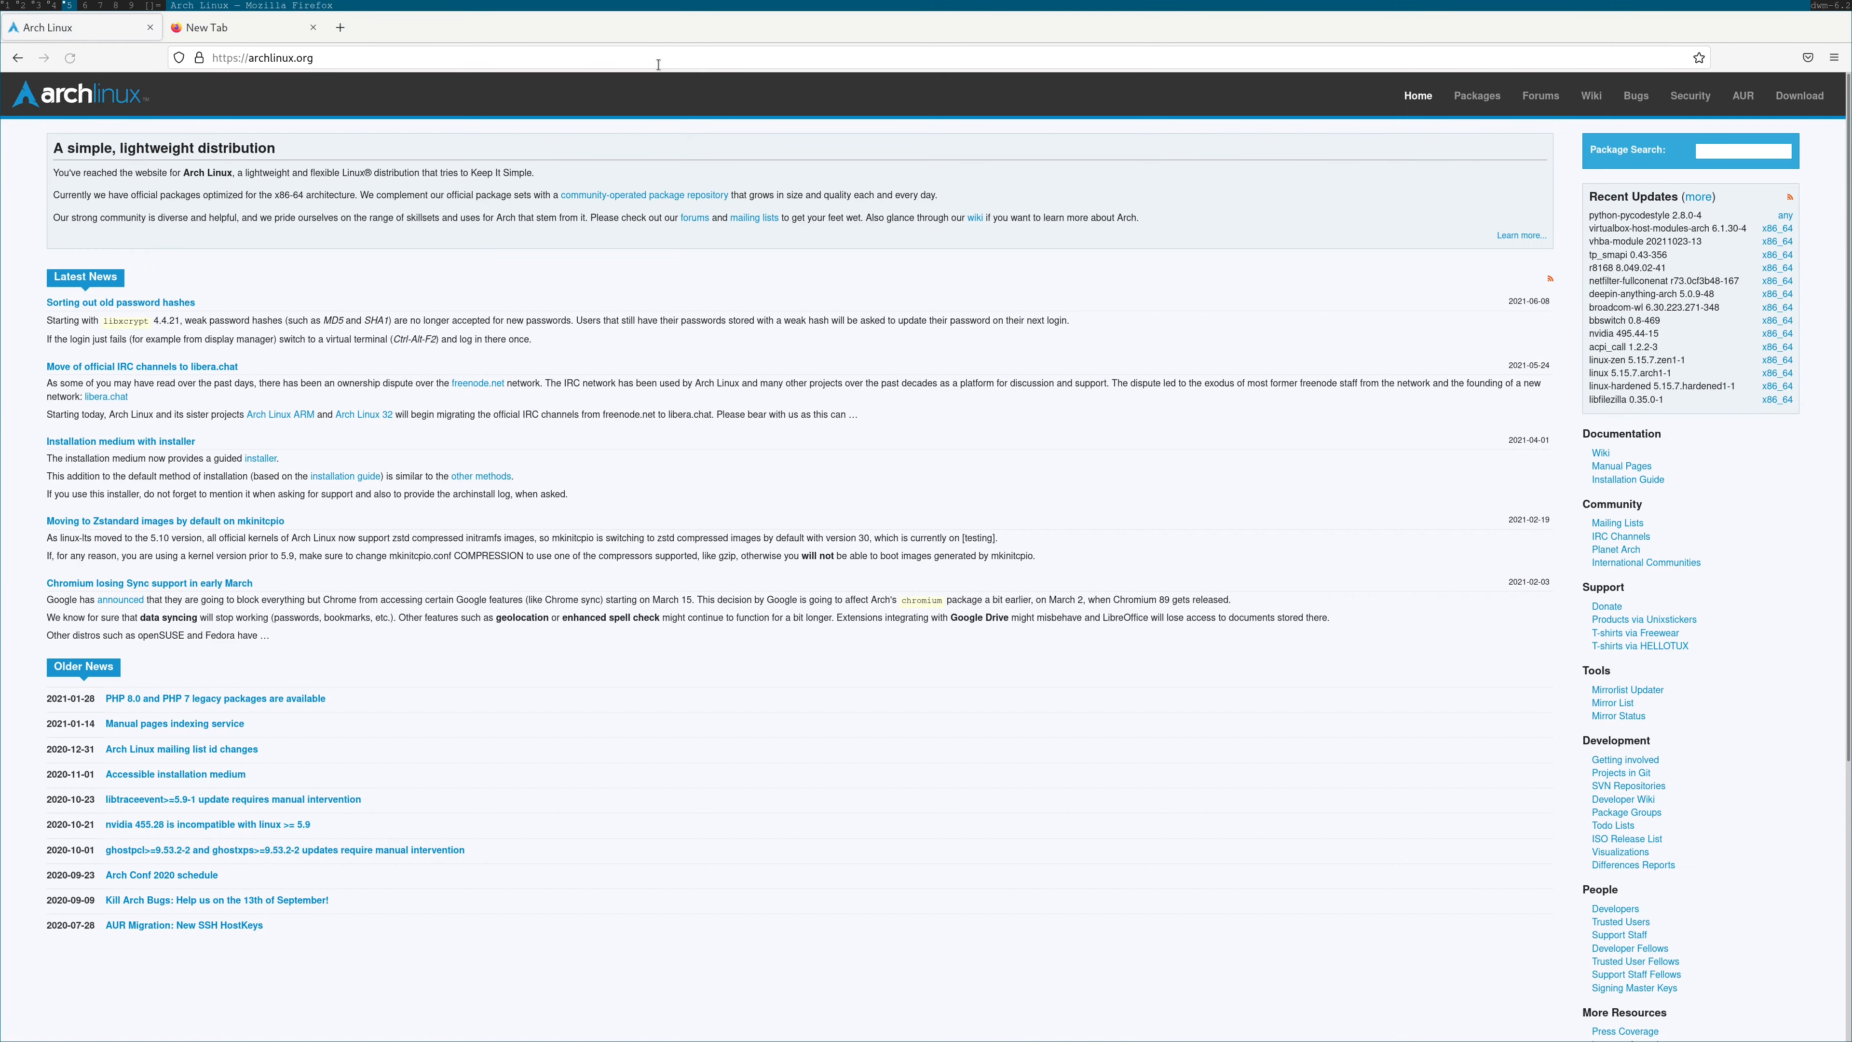
key(alt+shift+c)
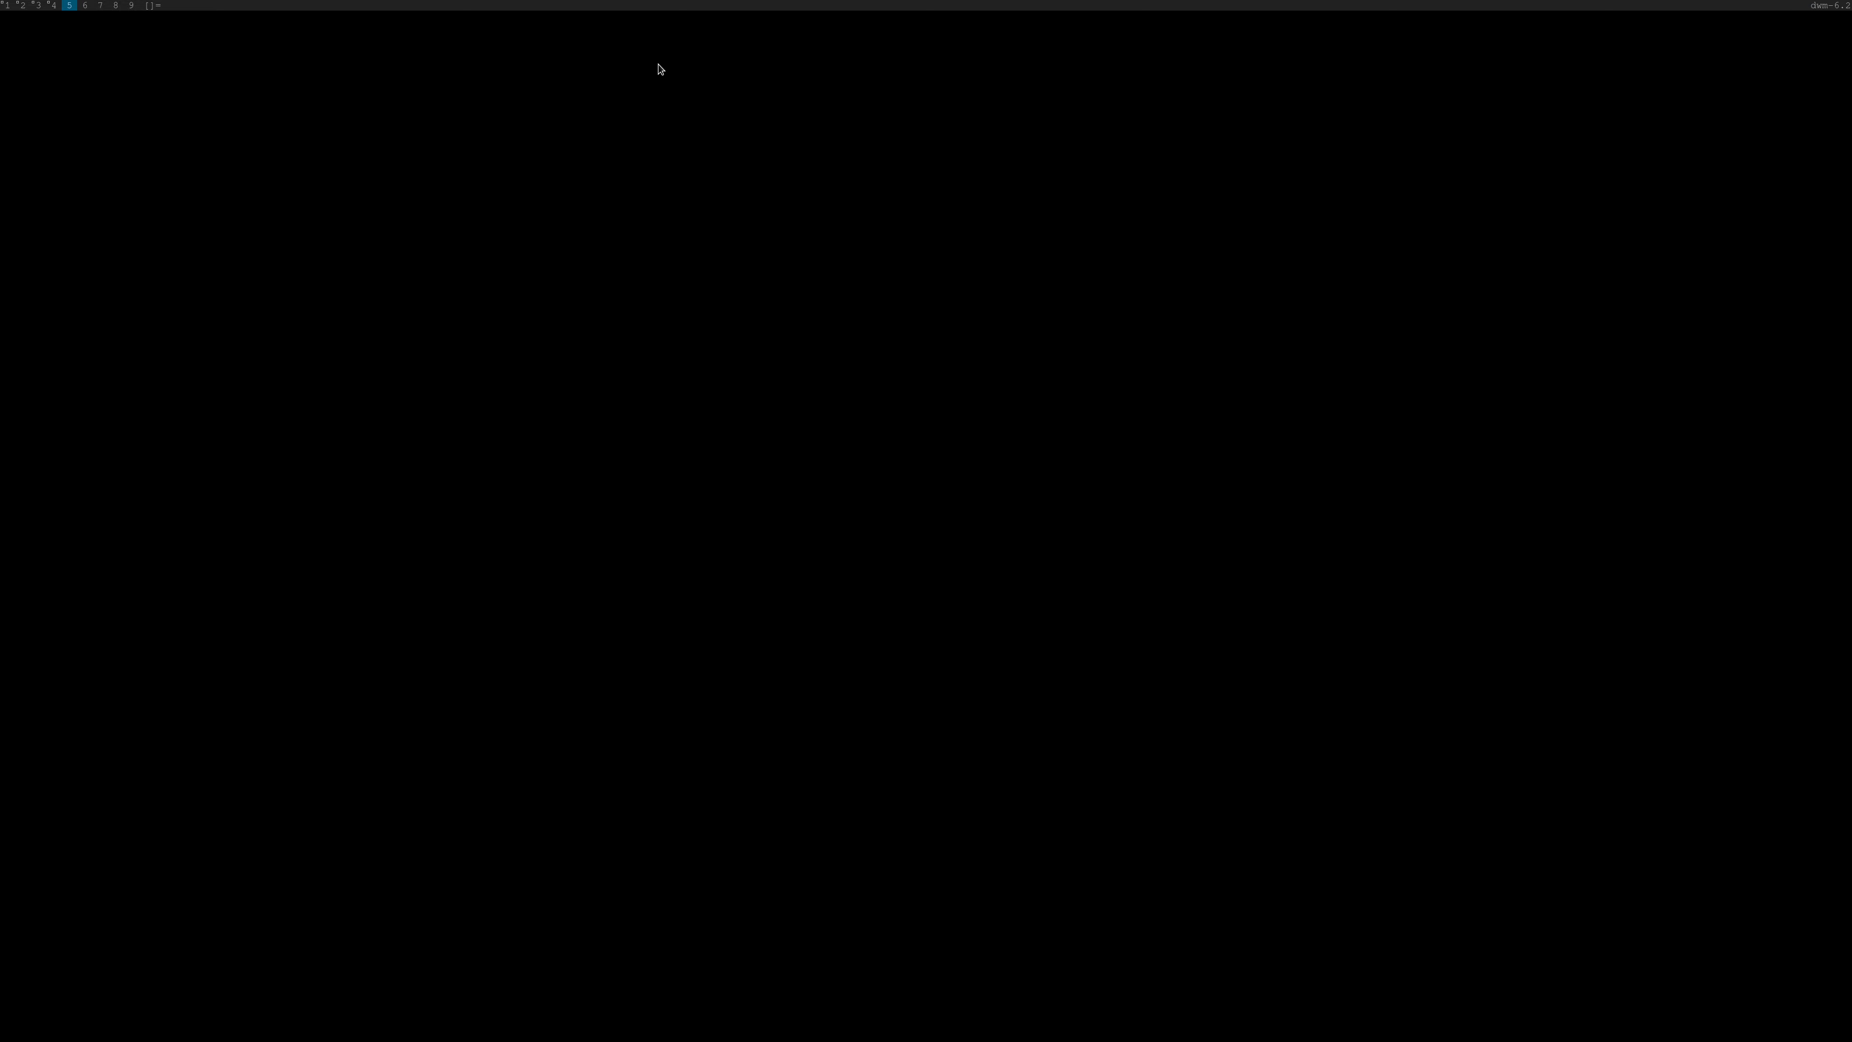
Open a terminal, launch the surf browser on archlinux.org from it, and try entering google.com
key(alt+shift+Return)
text(surf archlinux.org)
key(Return)
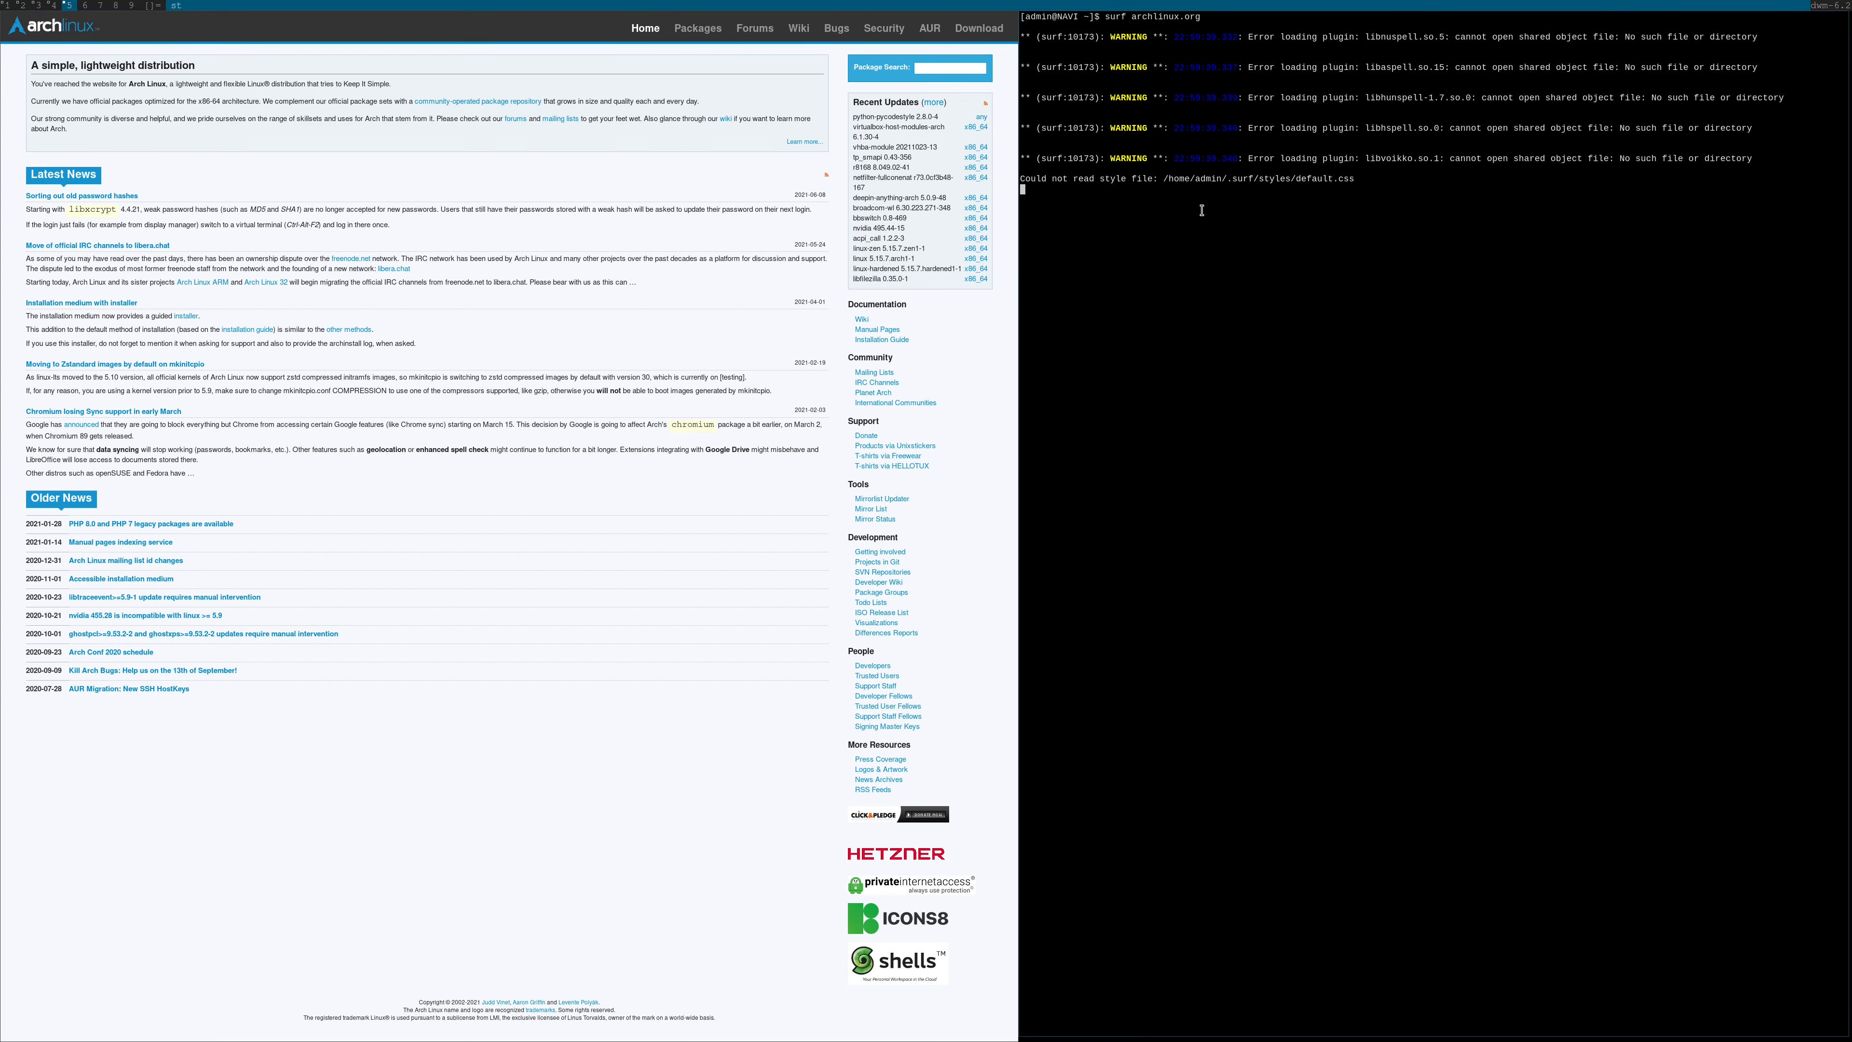
text(google.com)
key(Return)
Visit the Arch Linux Forums and Wiki in surf, and close both the browser and the terminal
click(755, 30)
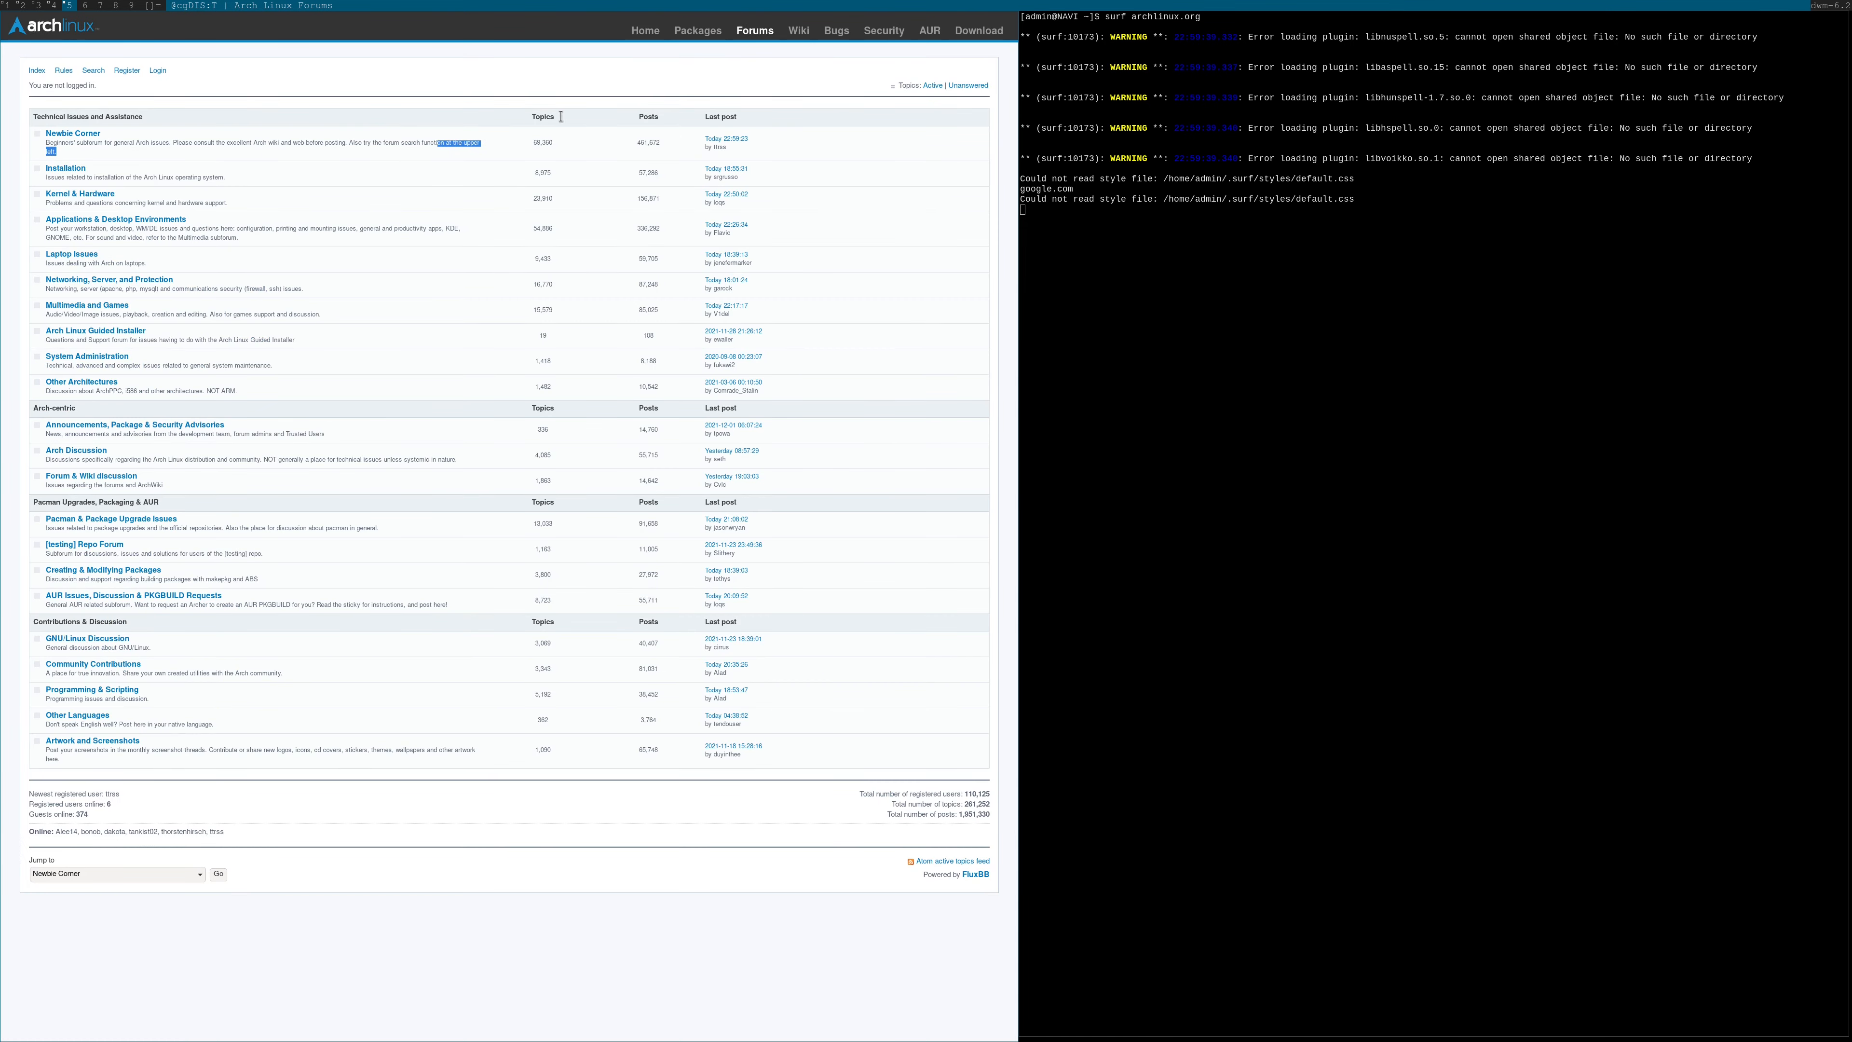
click(798, 35)
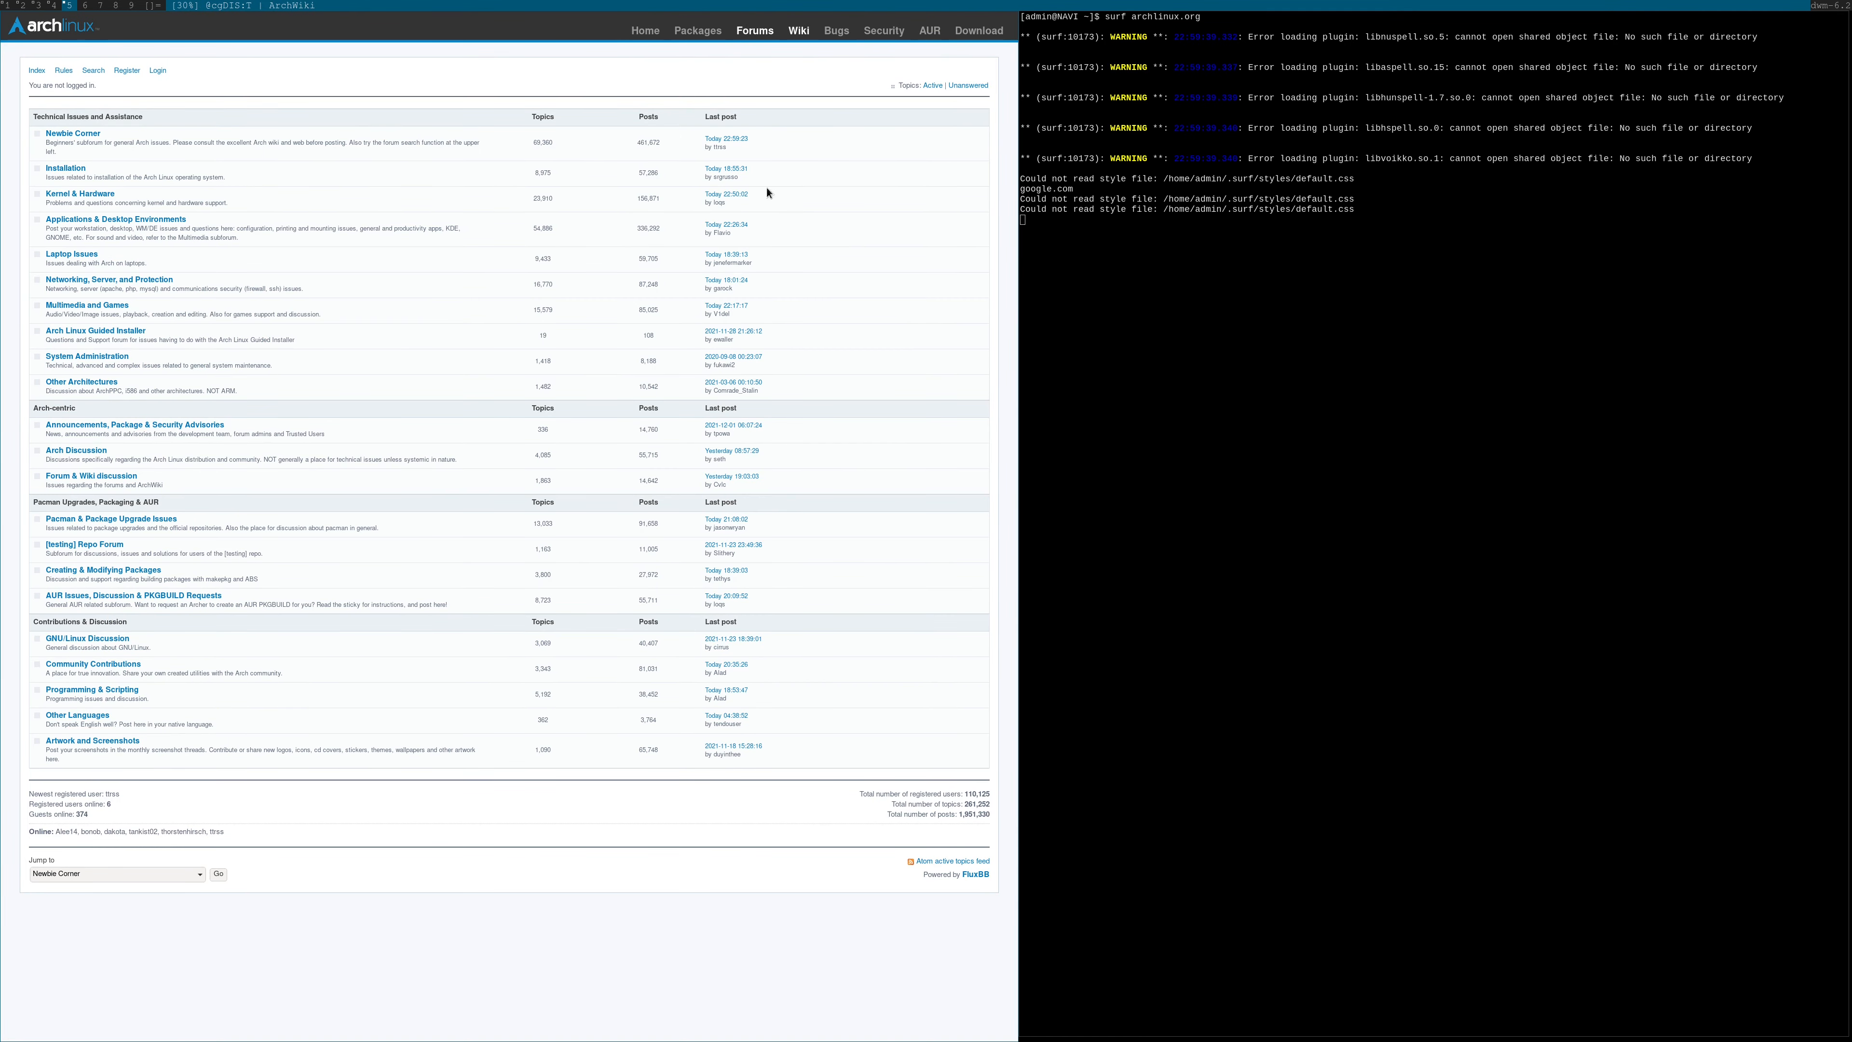
key(alt+shift+c)
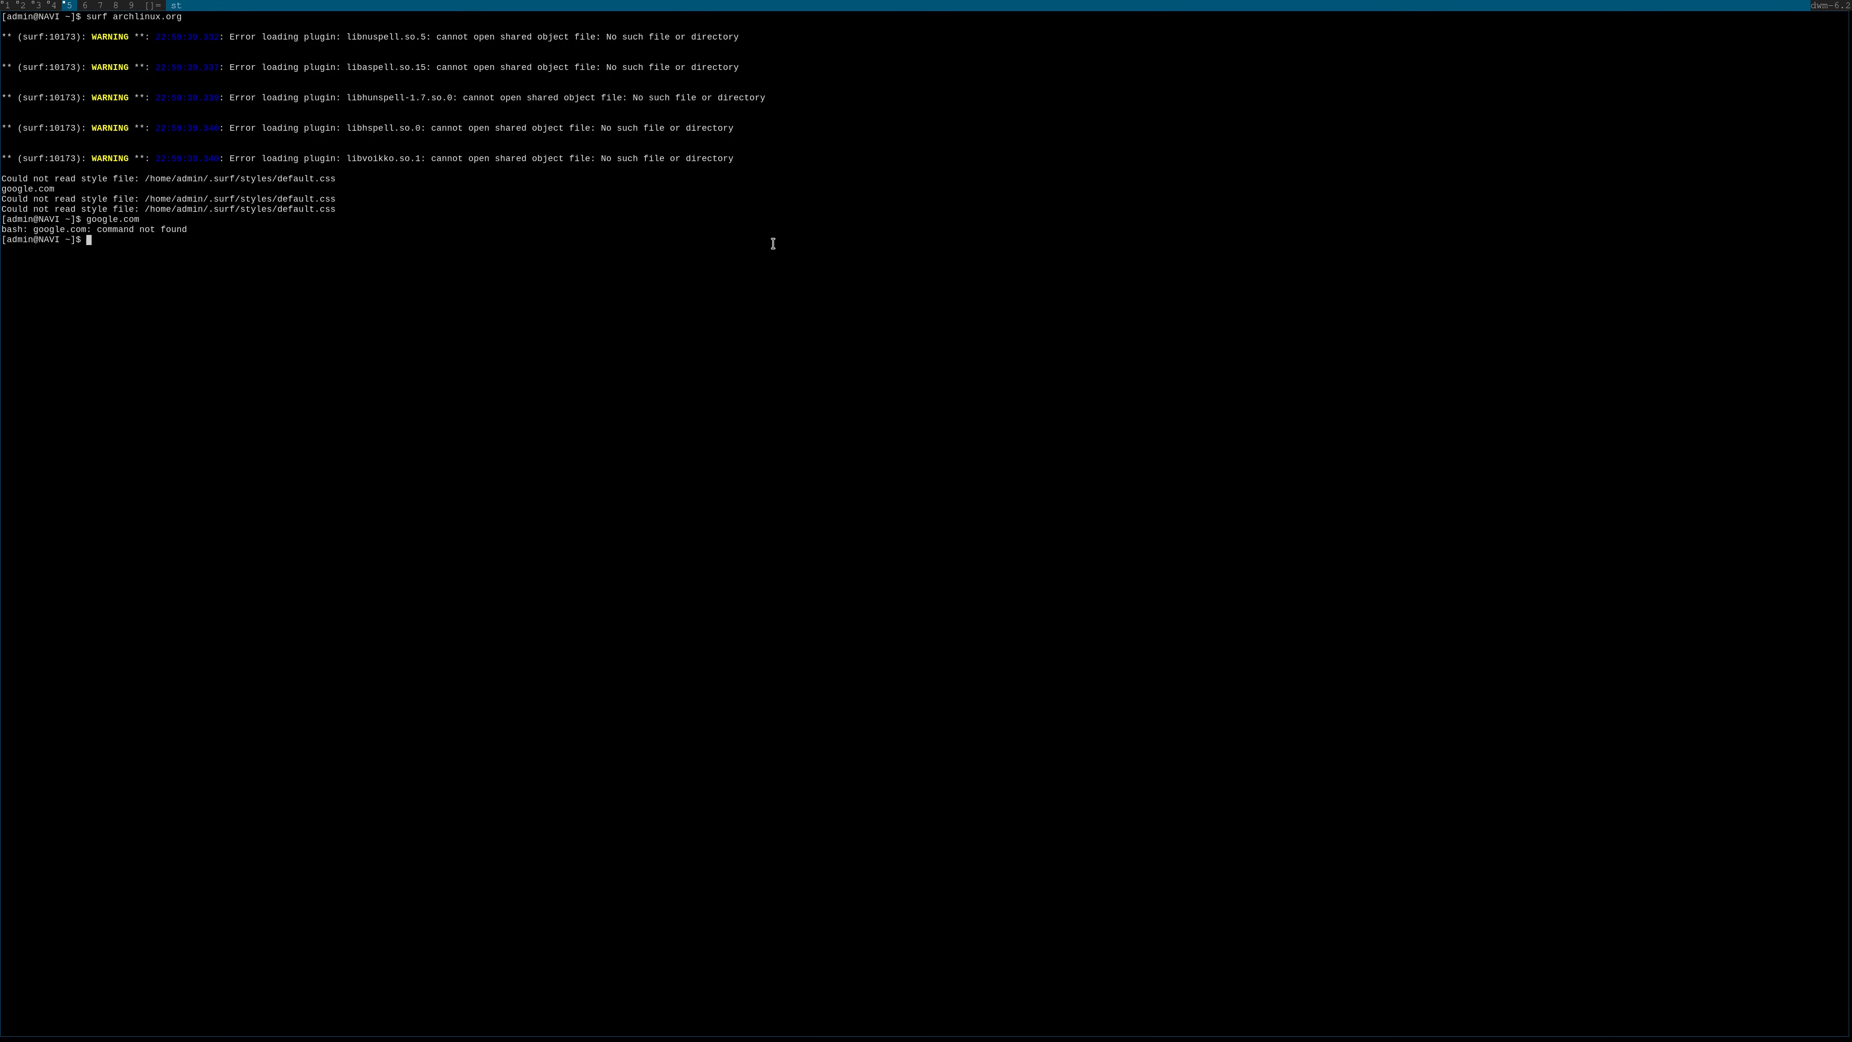
key(alt+shift+c)
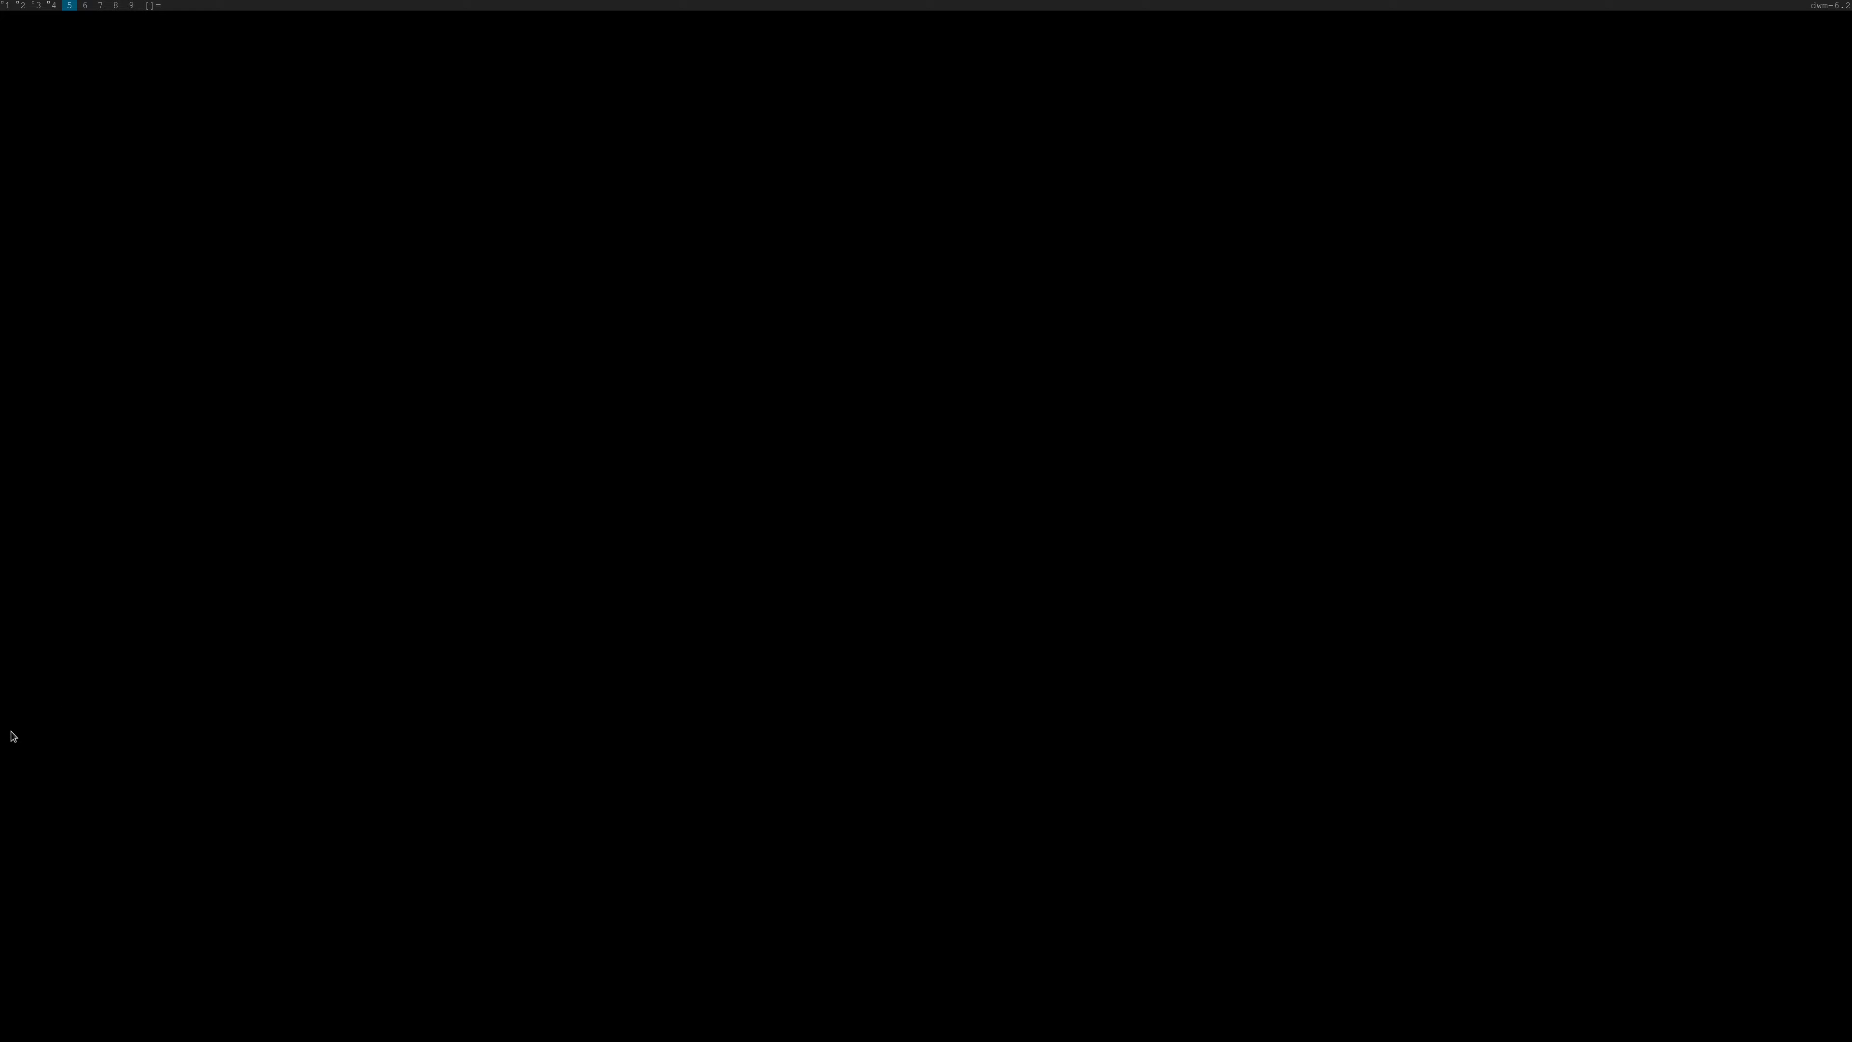
Look at the Kdenlive editing project on workspace 4 and return to the empty workspace 5
key(alt+4)
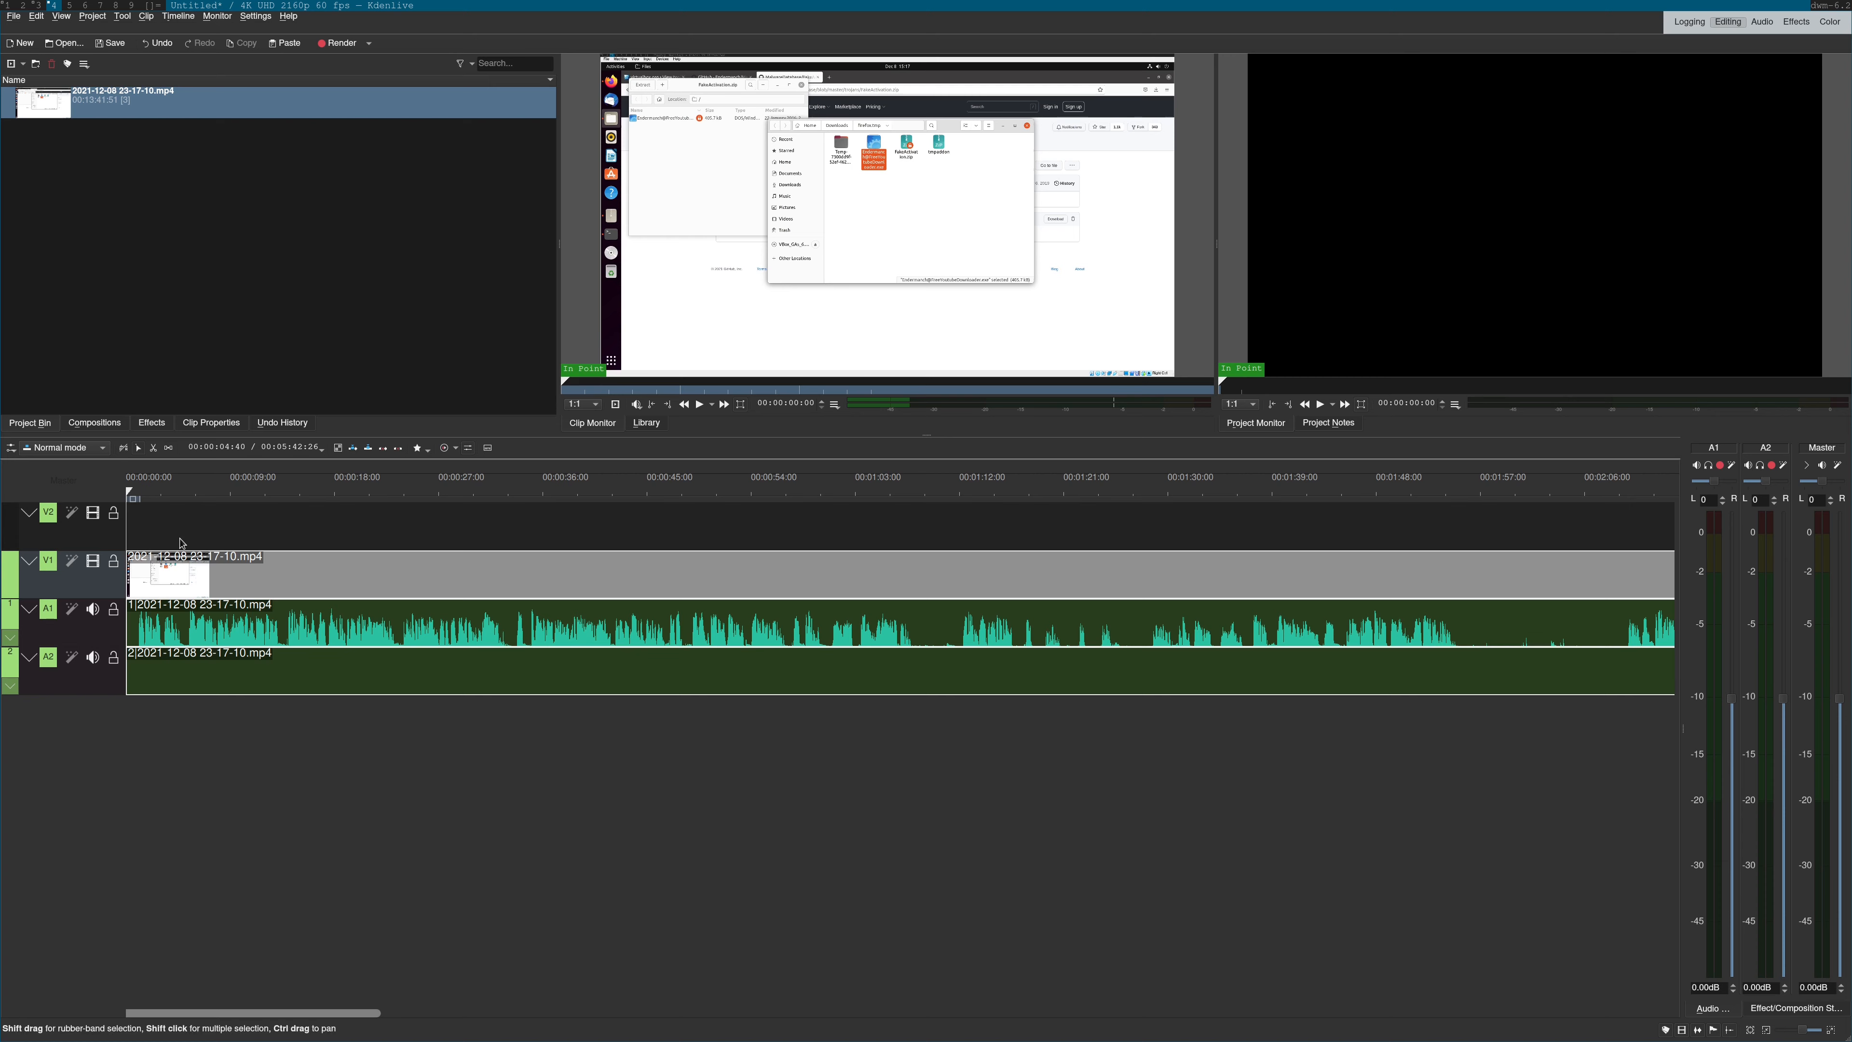
key(super+5)
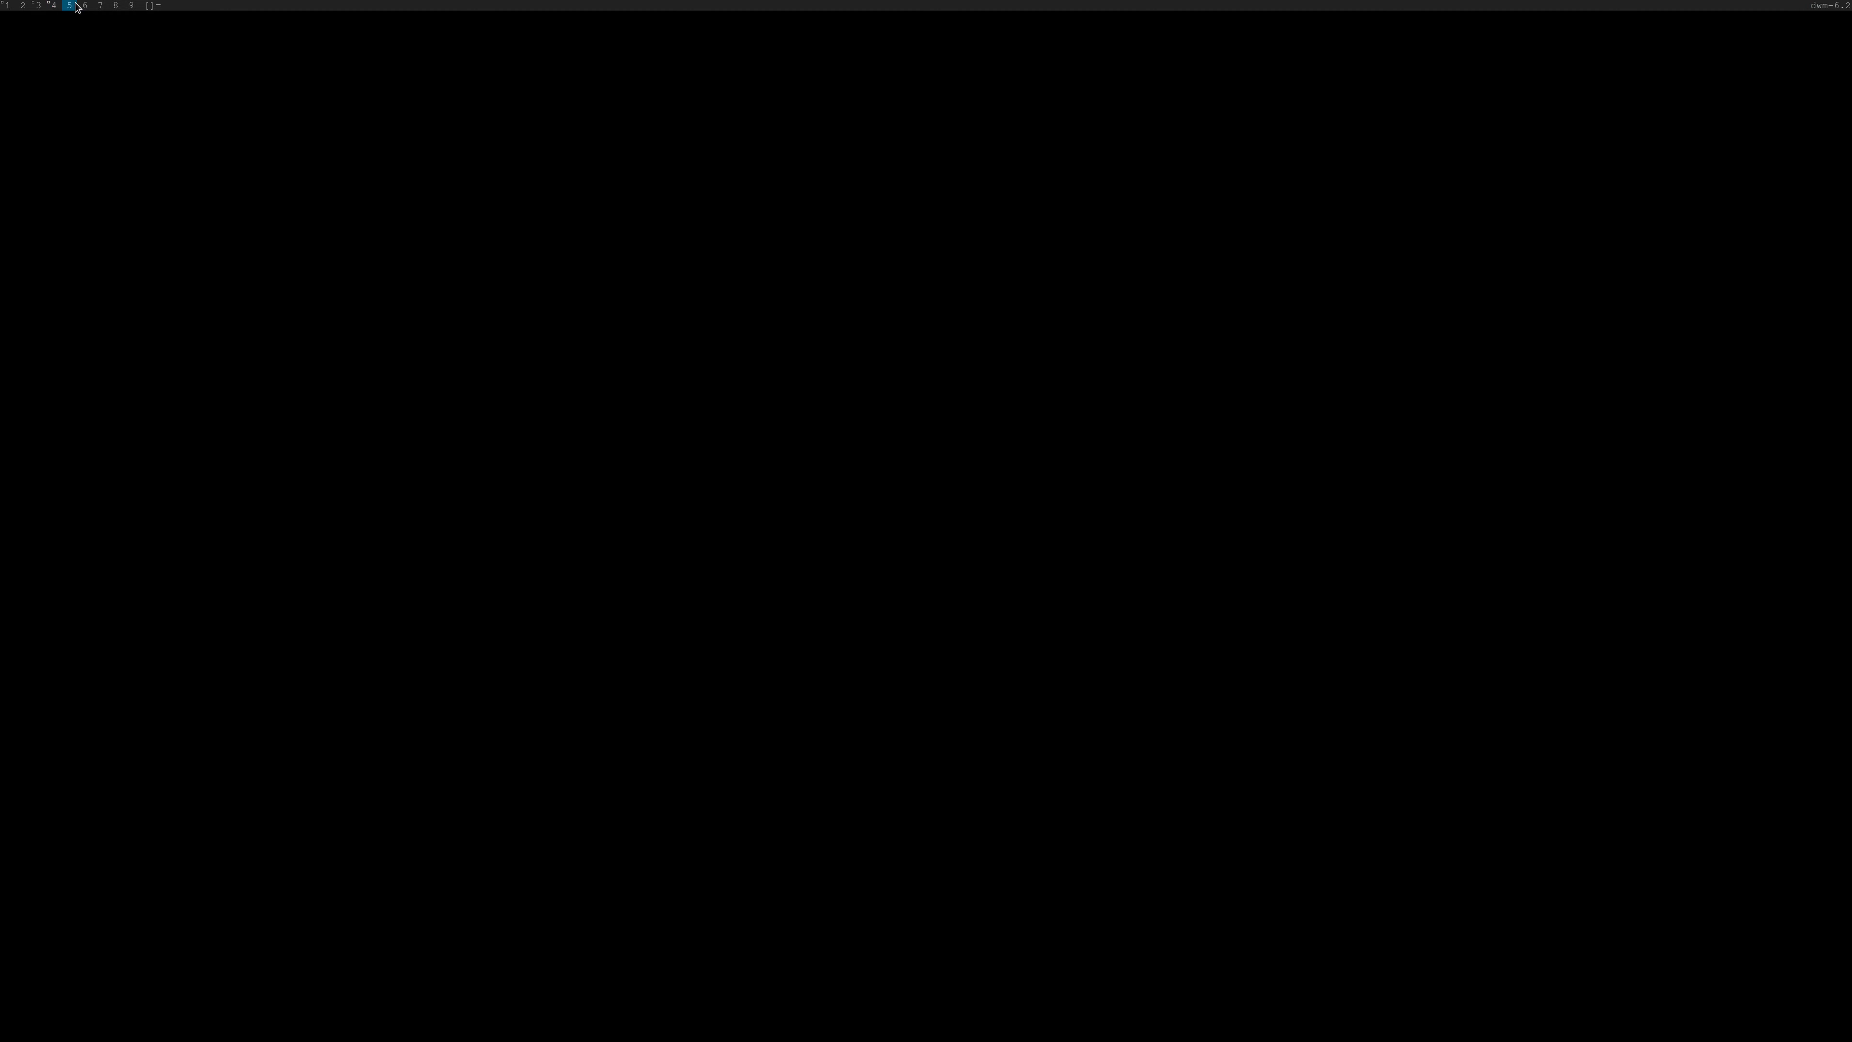
Open a terminal and list all disk partitions with fdisk -l, rerunning it through sudo with the account password
key(super+shift+Return)
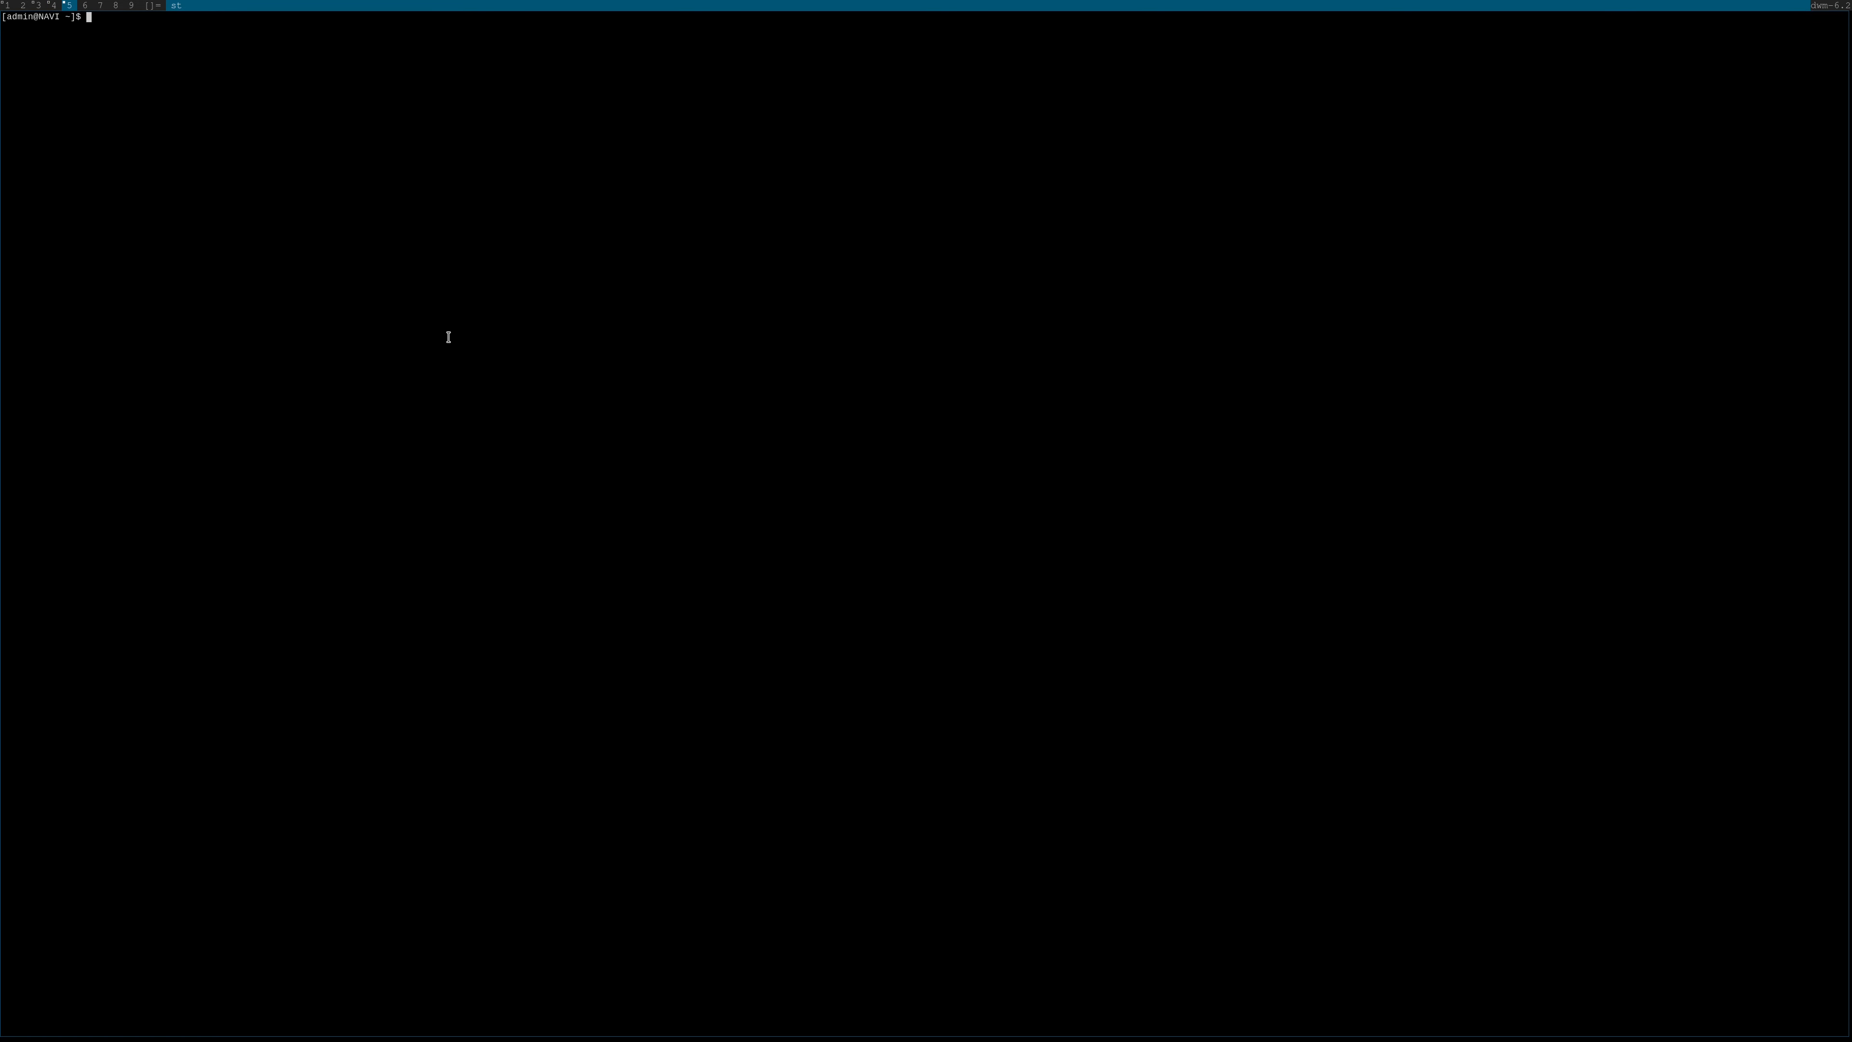
text(fdisk -l)
key(Return)
text(sudo fdisk -l)
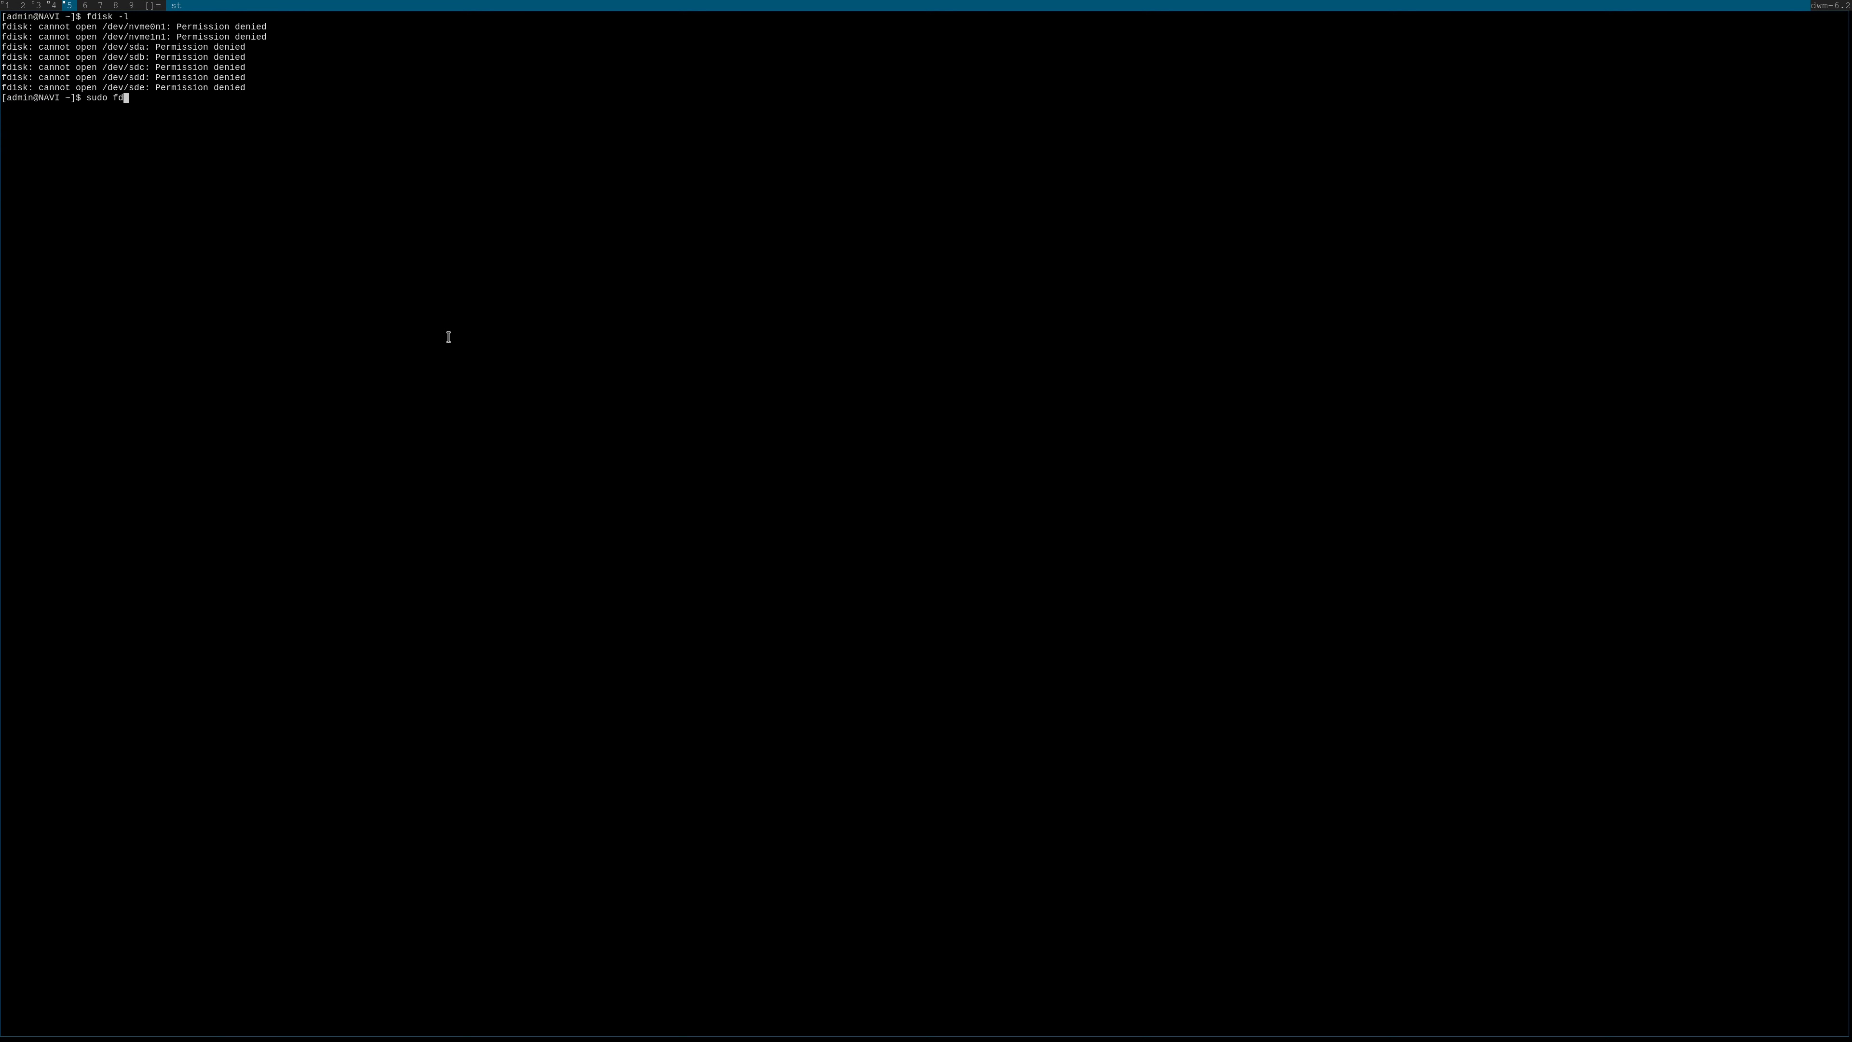
key(Return)
key(Return)
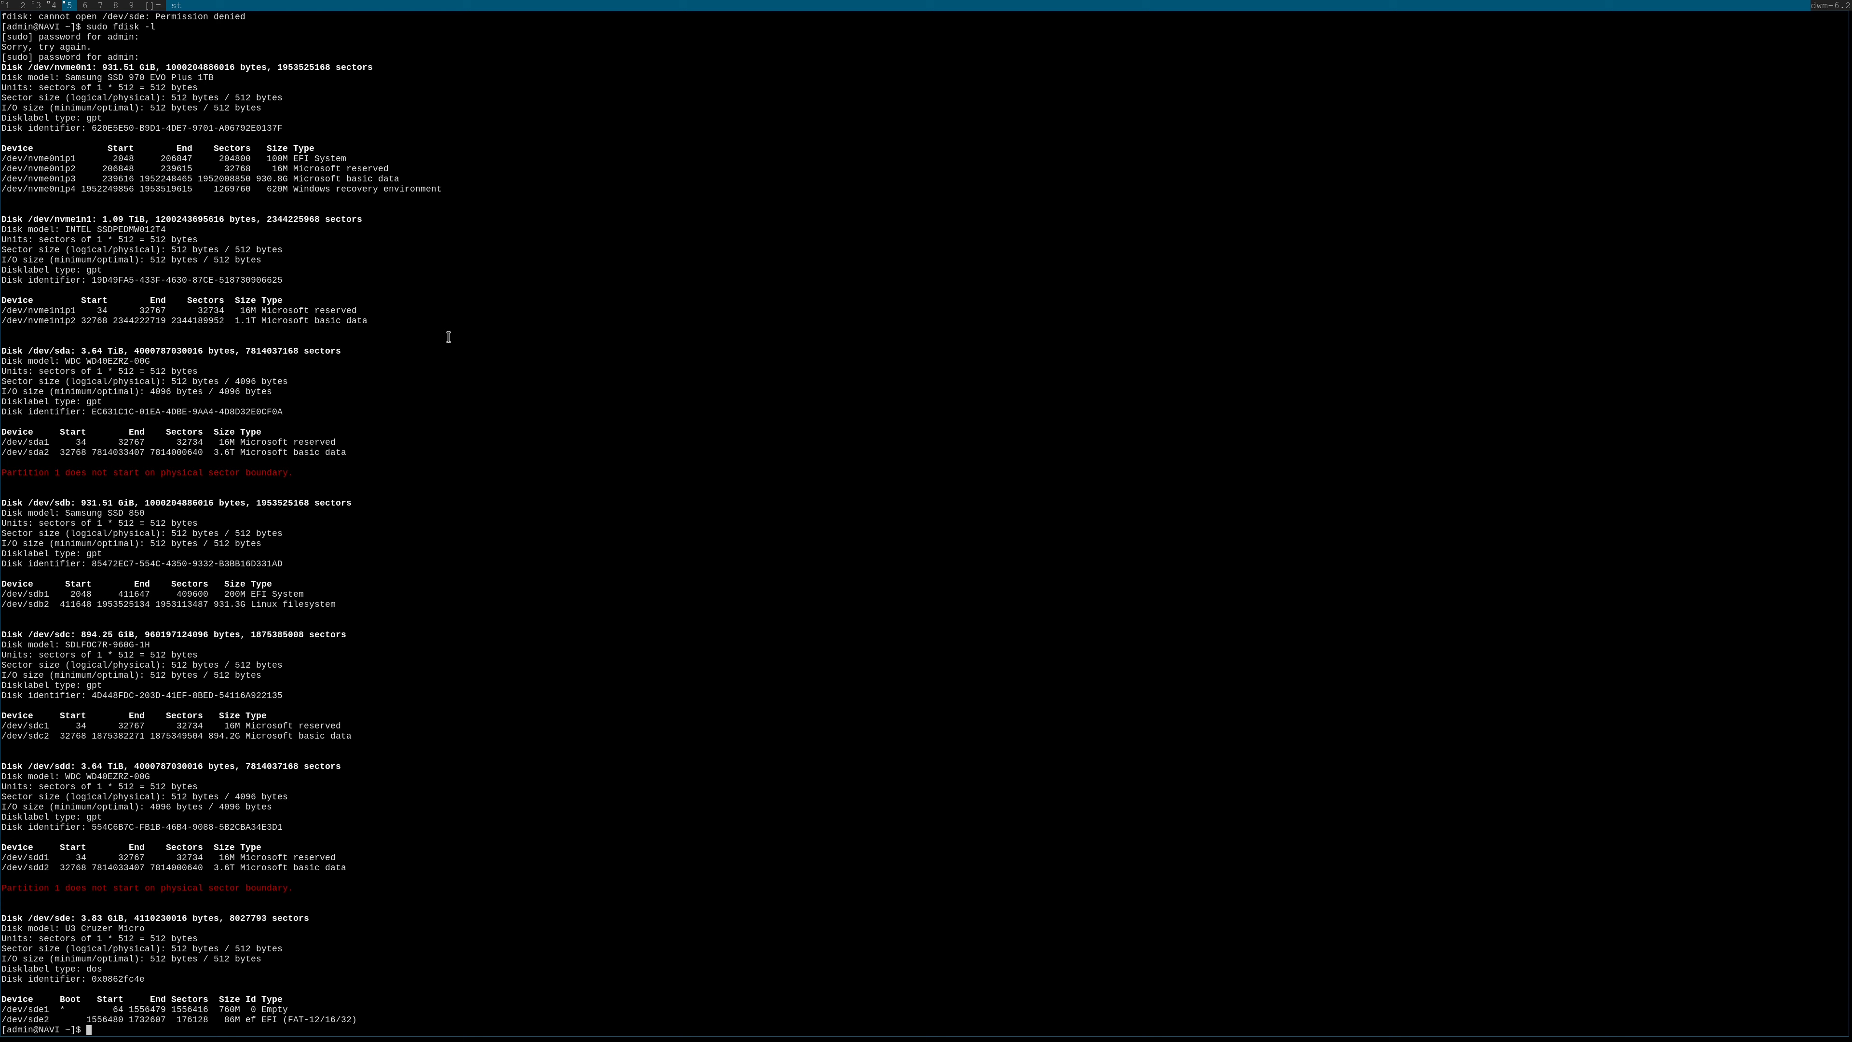
Try to mount /dev/sddd with sudo, and create the mount directories /mnt/{x,y}
text(sudo mount /dev/sddd)
key(Return)
key(Up)
key(BackSpace)
key(BackSpace)
key(BackSpace)
key(BackSpace)
key(BackSpace)
key(BackSpace)
key(BackSpace)
key(BackSpace)
key(BackSpace)
key(BackSpace)
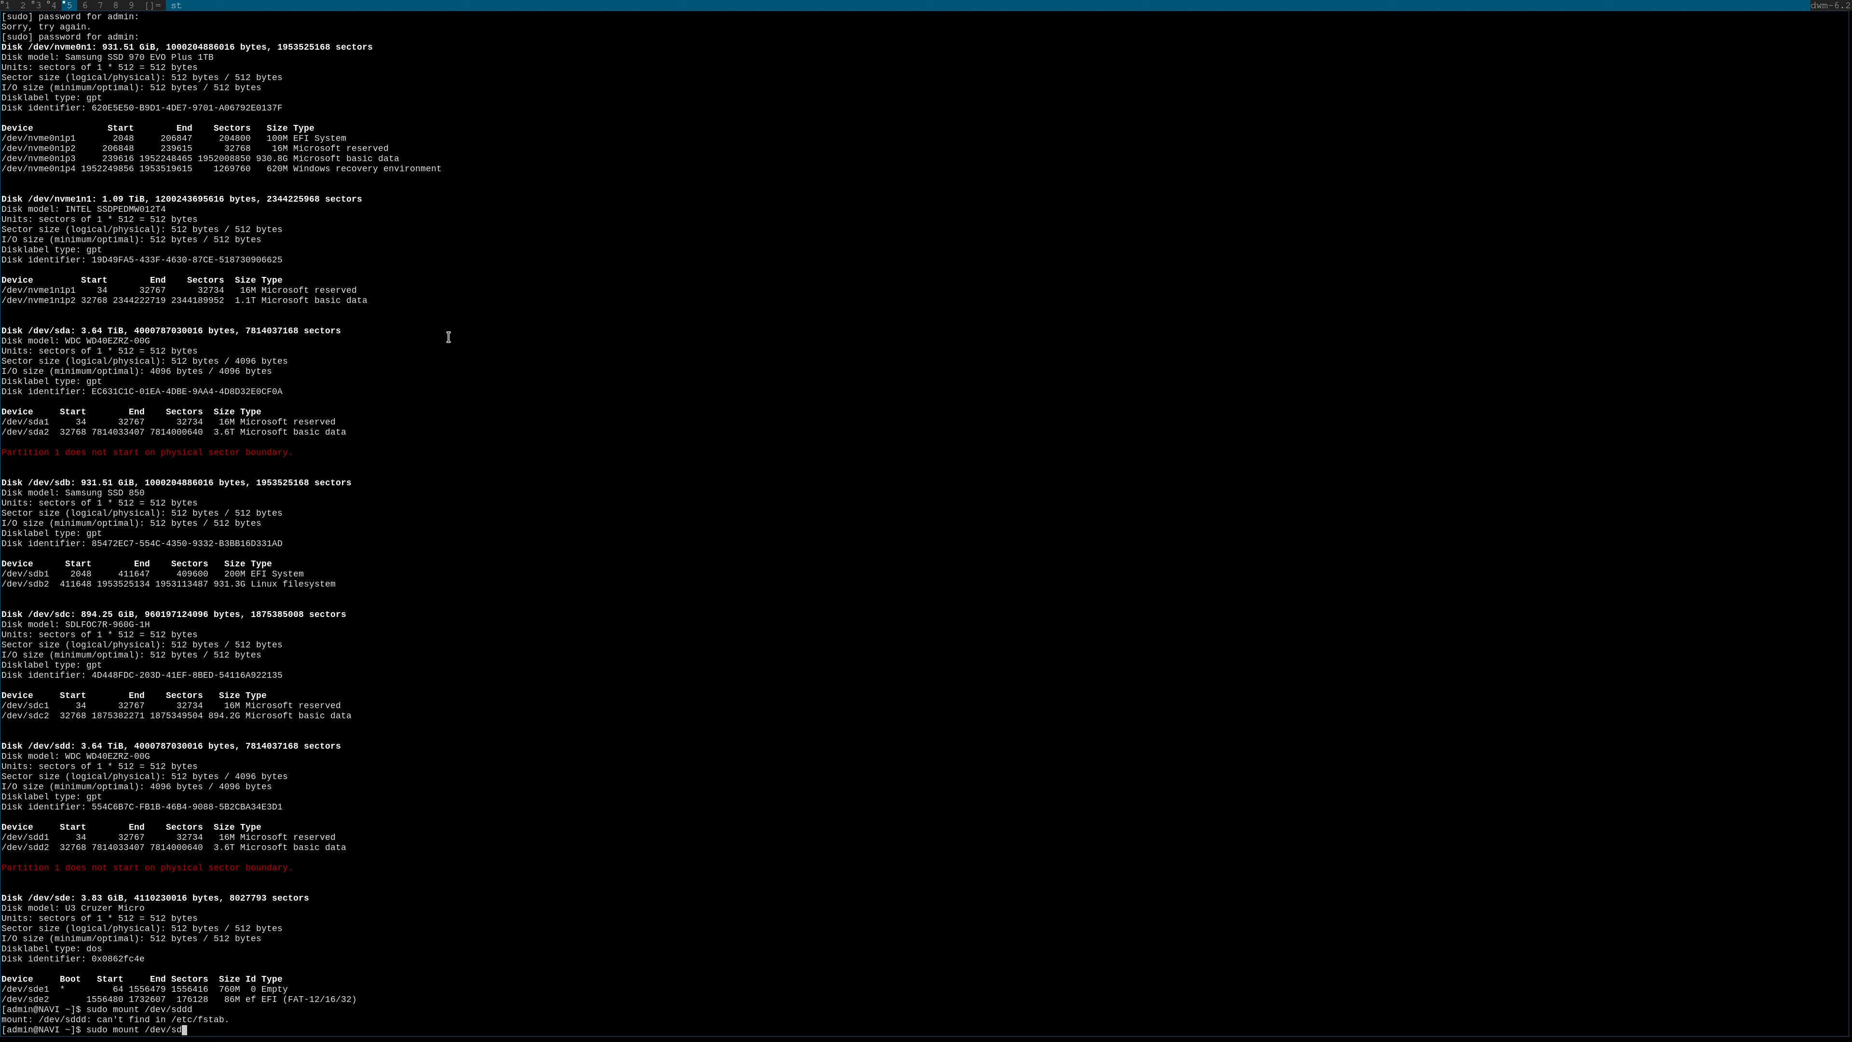
key(BackSpace)
key(BackSpace)
key(BackSpace)
key(BackSpace)
key(BackSpace)
text(mkdir /mnt/{x,y})
key(Return)
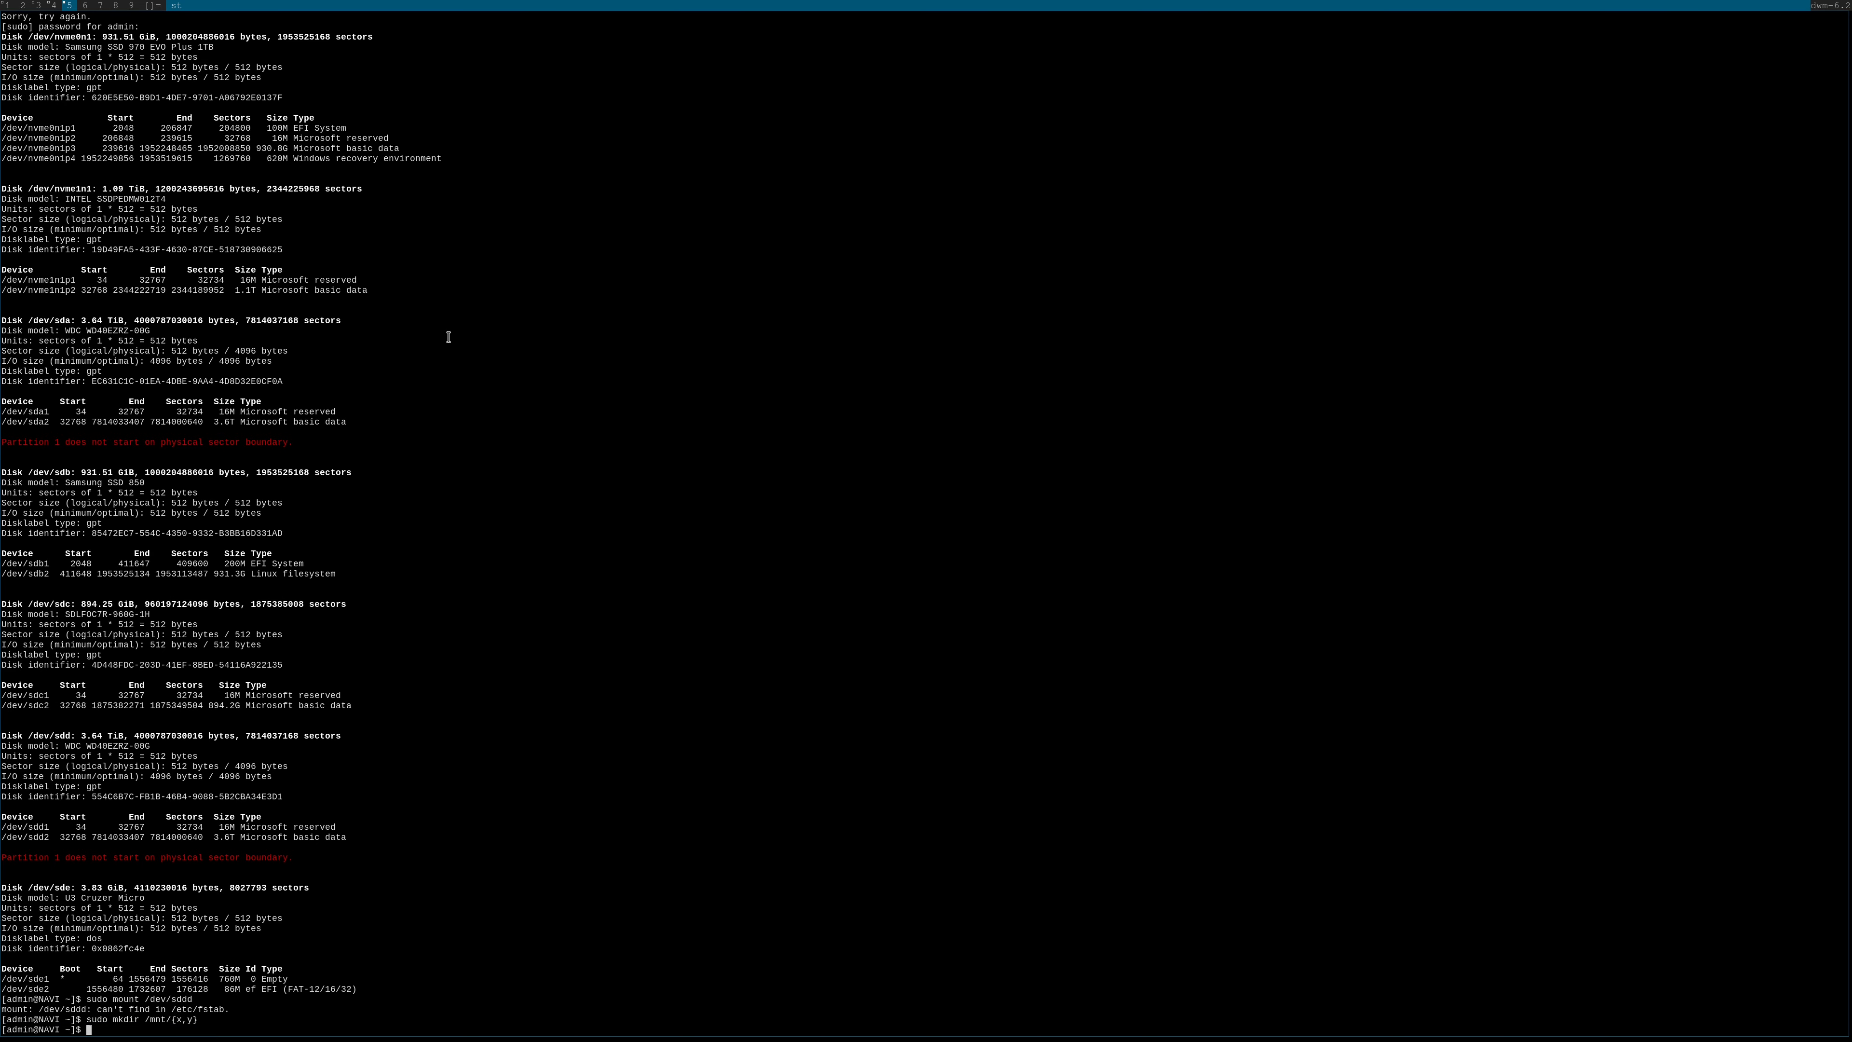
Try sudo mount ntfs-3, and list the mounted filesystems both with and without sudo
text(sudo mount ntfs-3)
key(Return)
key(Up)
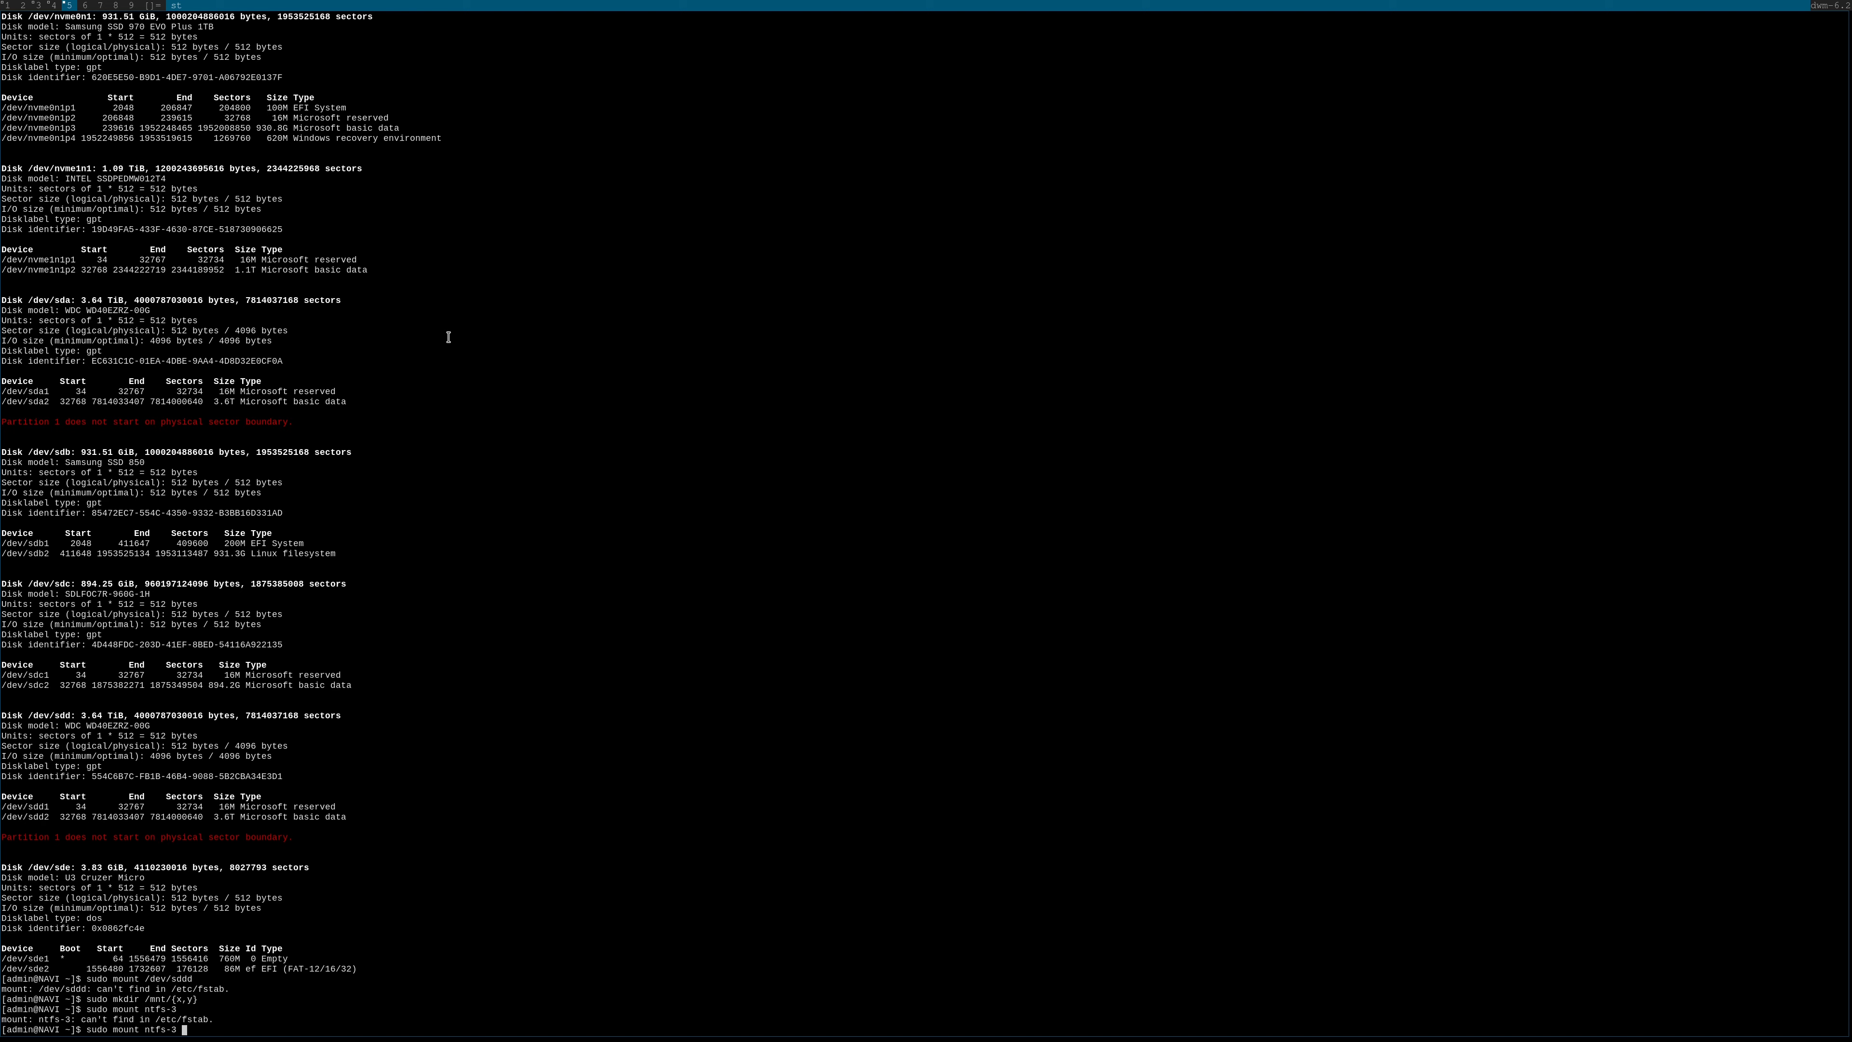
key(BackSpace)
key(BackSpace)
key(BackSpace)
key(BackSpace)
key(BackSpace)
key(BackSpace)
key(BackSpace)
key(Return)
text(mount)
key(Return)
Install the man package through pacman with the default provider, and open the manual page for mount
text(man mount)
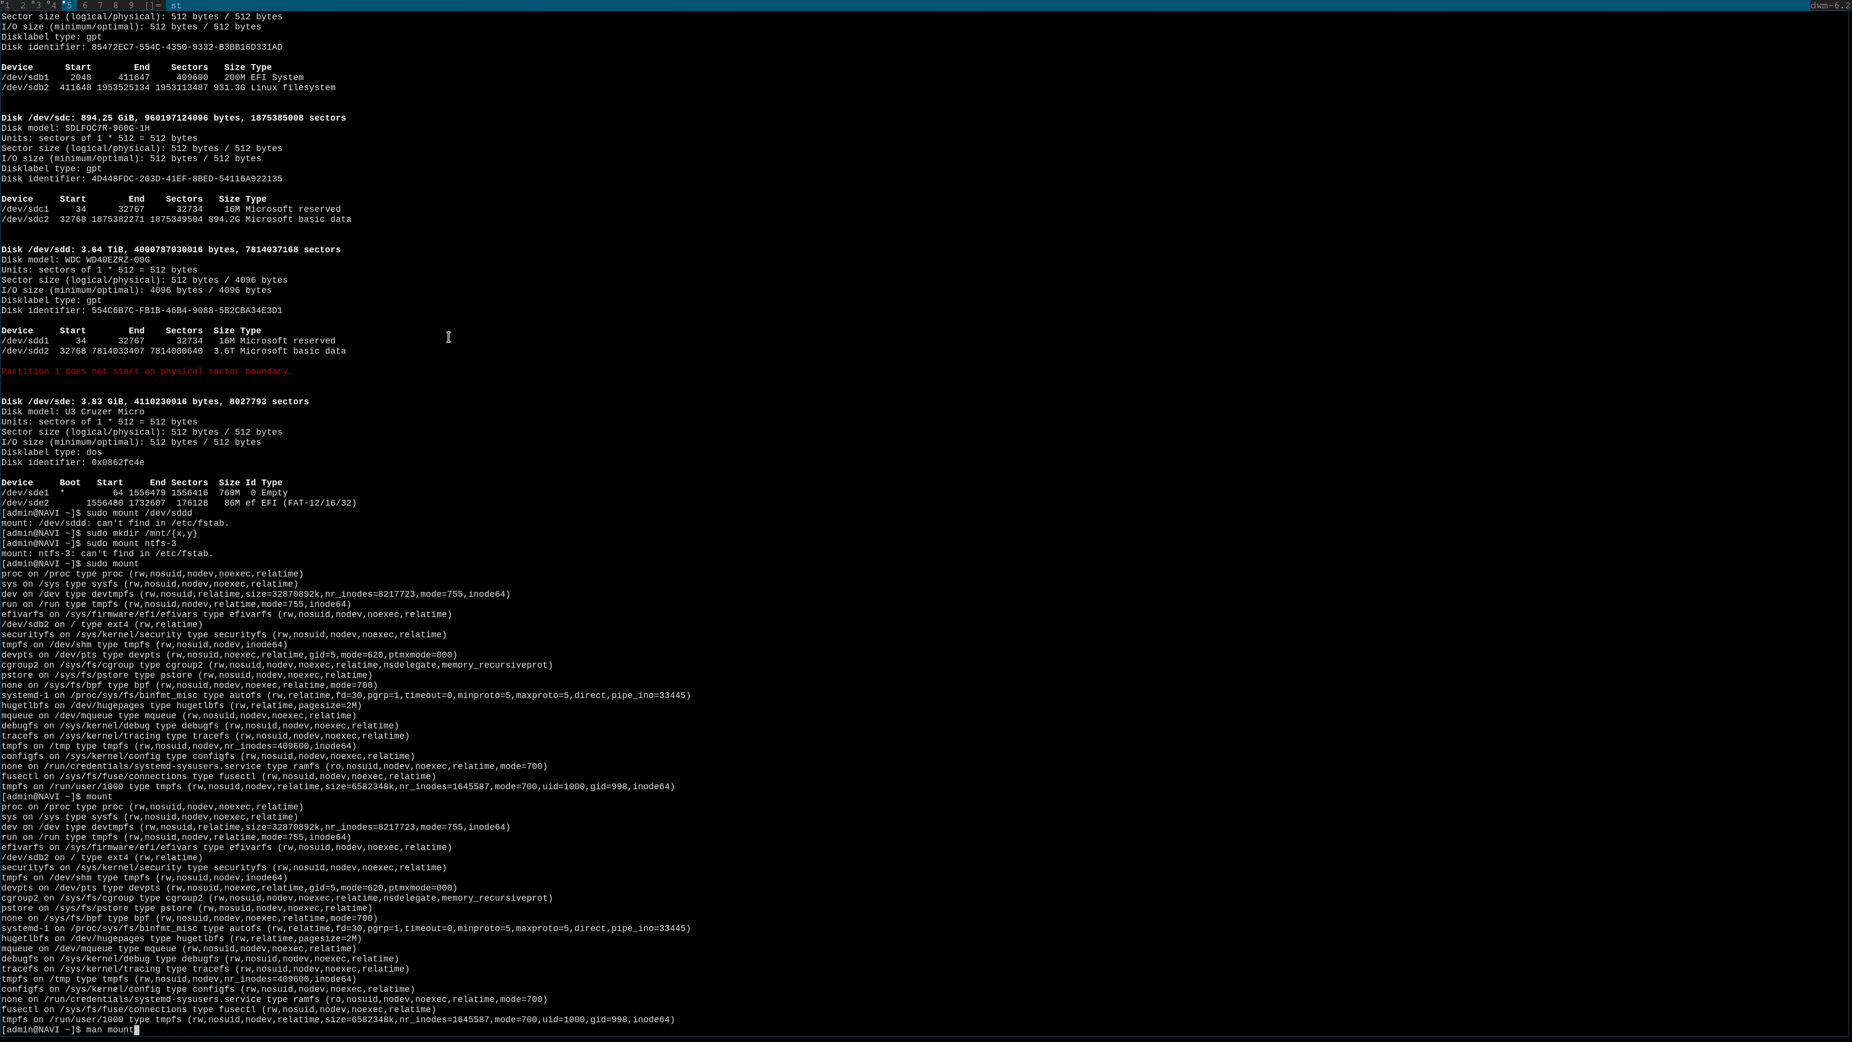
key(Return)
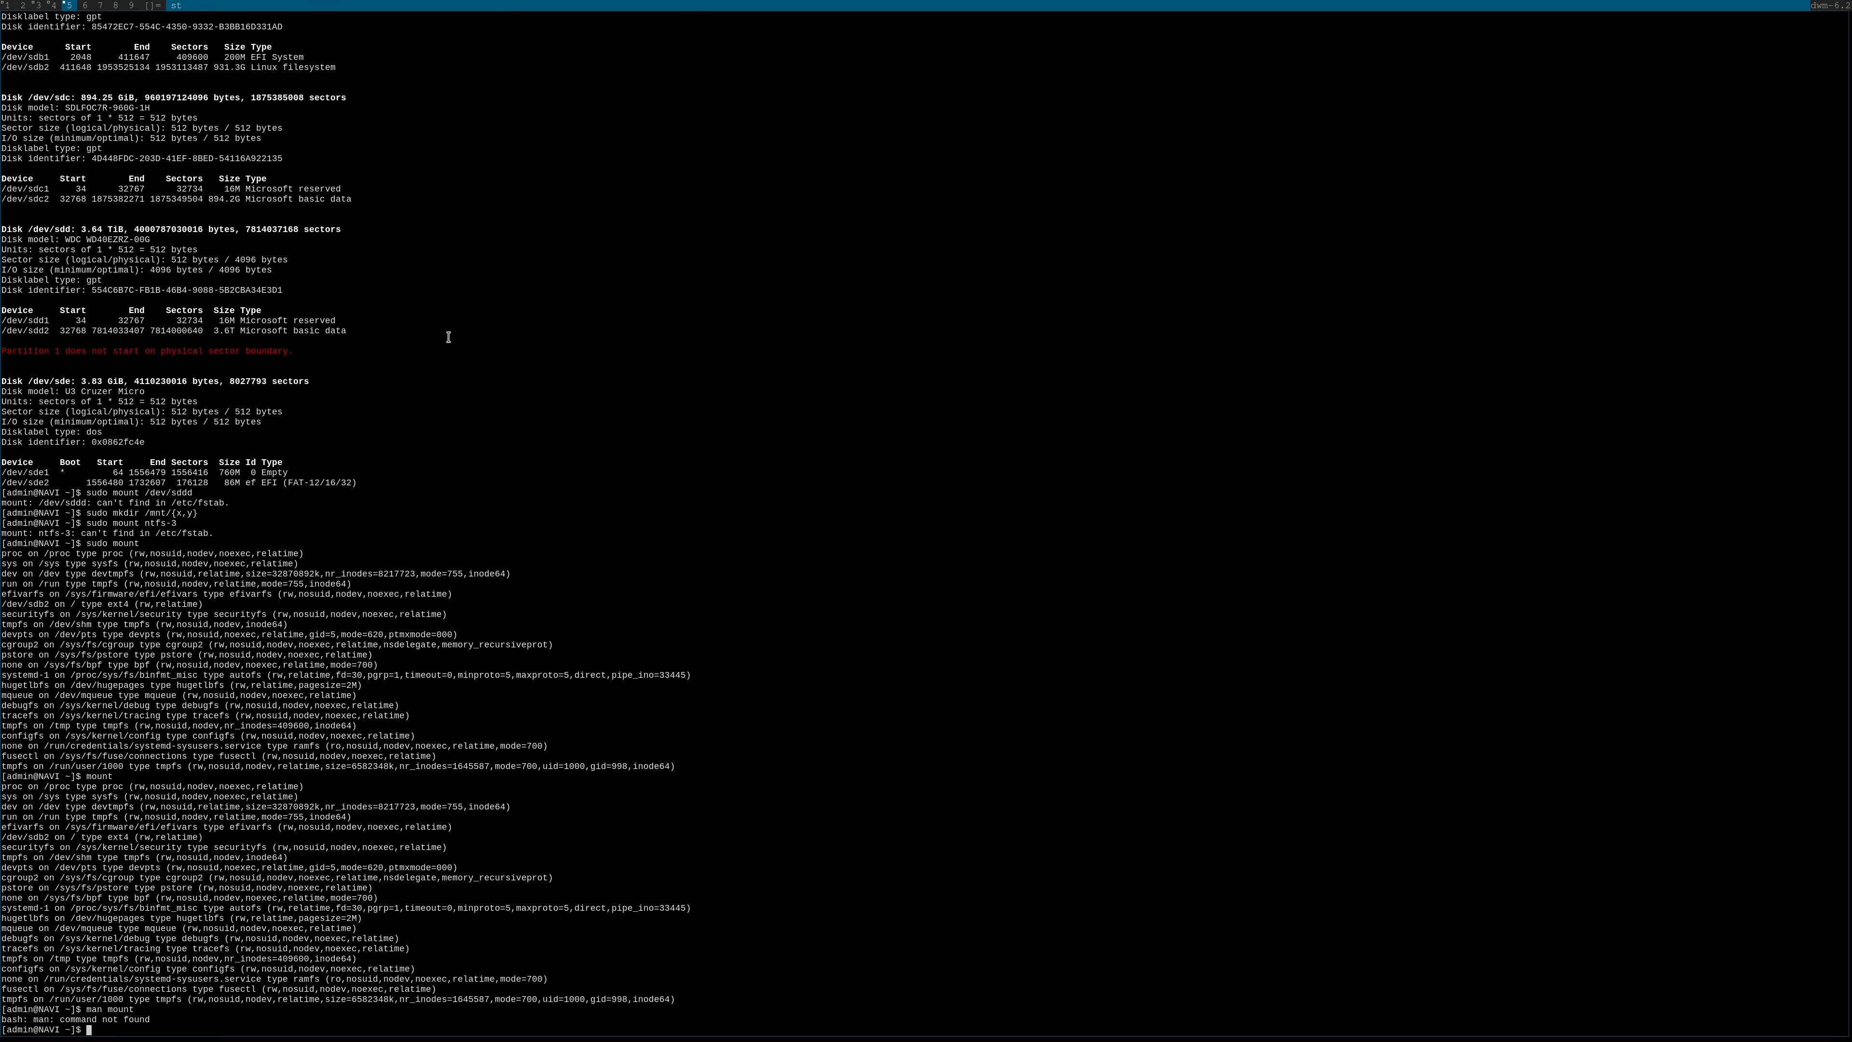
text(sudo pacman -S manpages)
key(Return)
key(Up)
key(BackSpace)
key(BackSpace)
key(BackSpace)
key(BackSpace)
key(BackSpace)
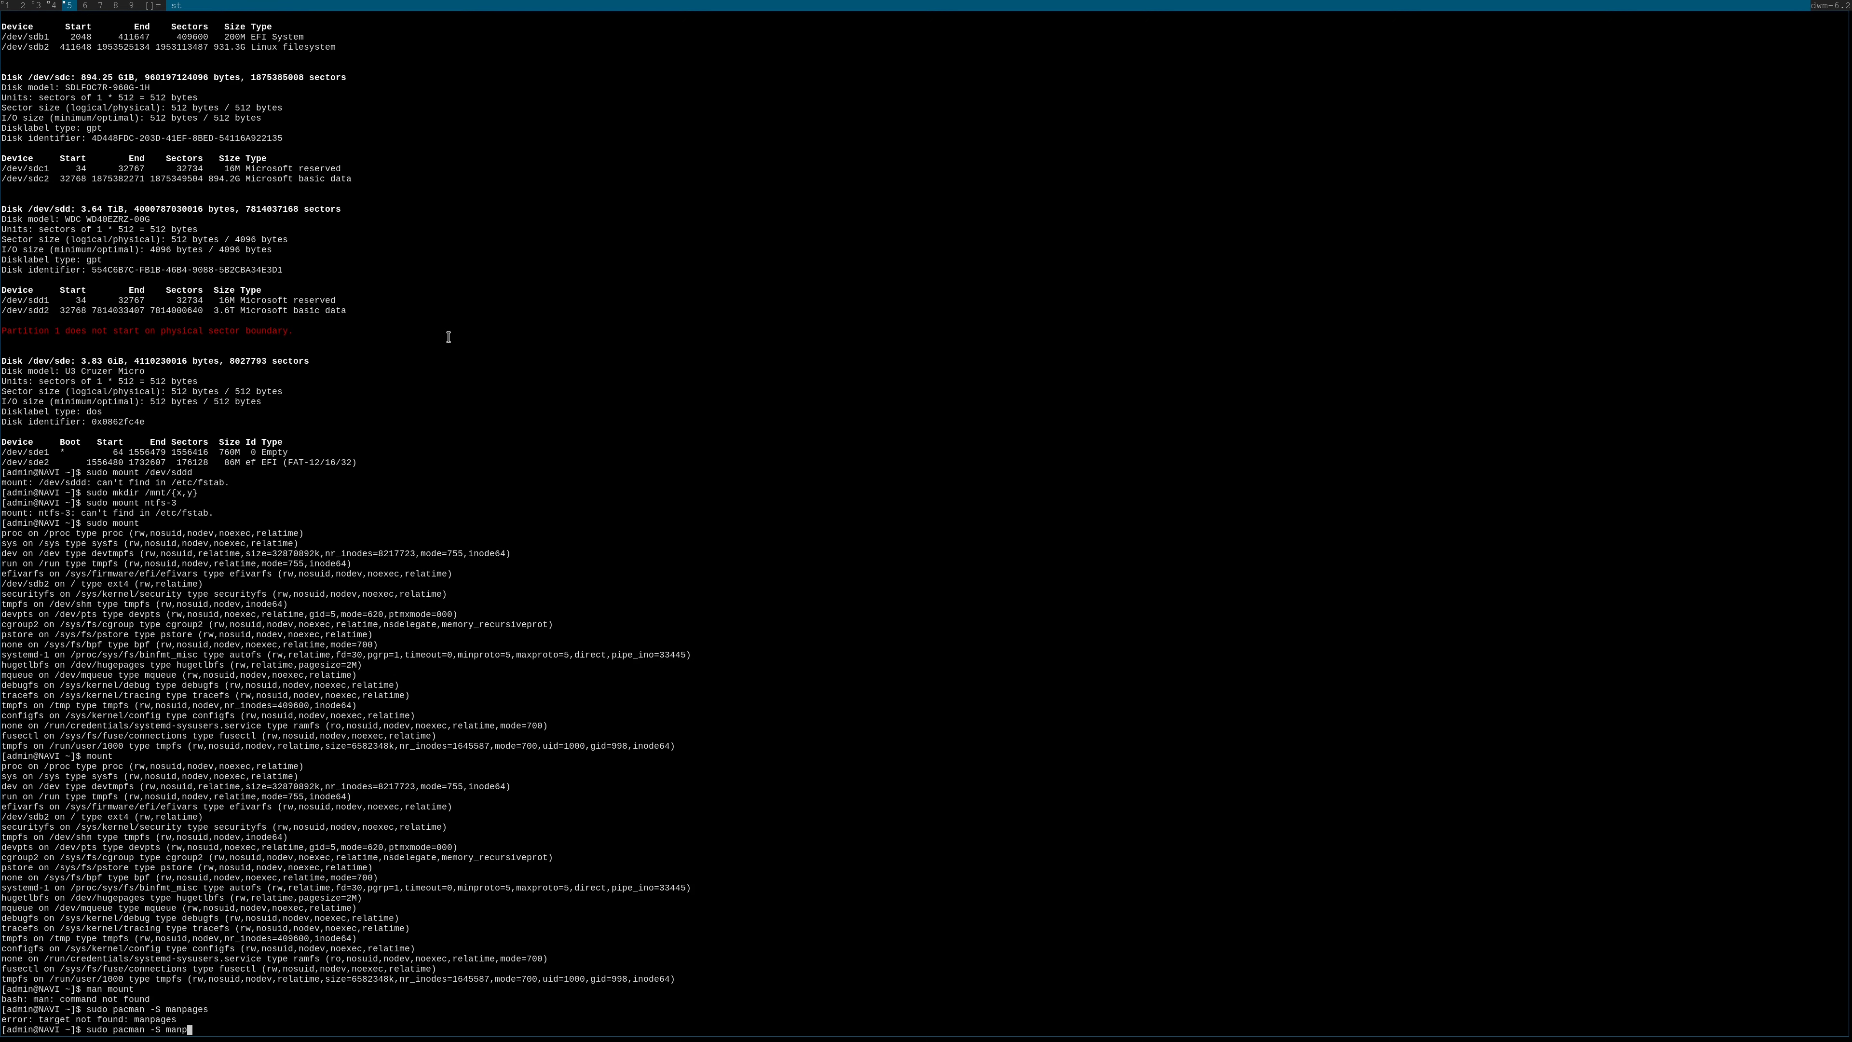
key(Return)
key(Return)
key(Return)
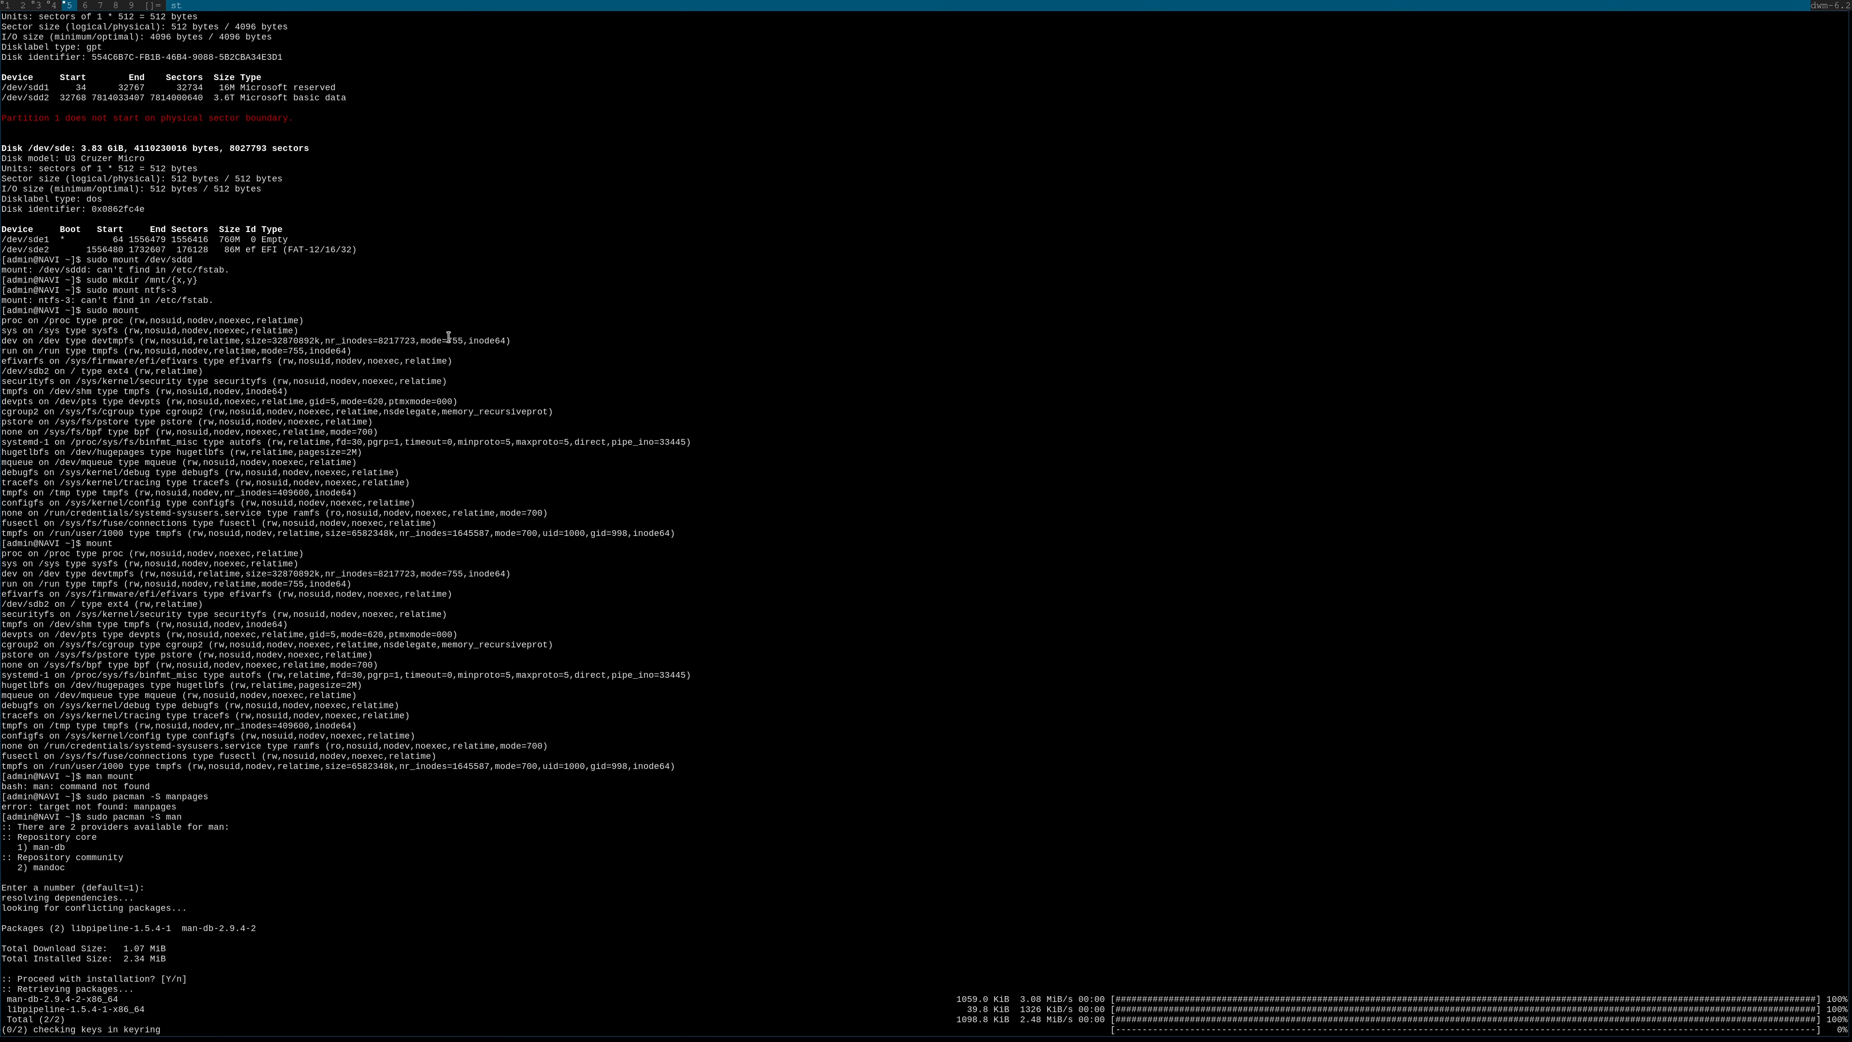
text(man mount)
key(Return)
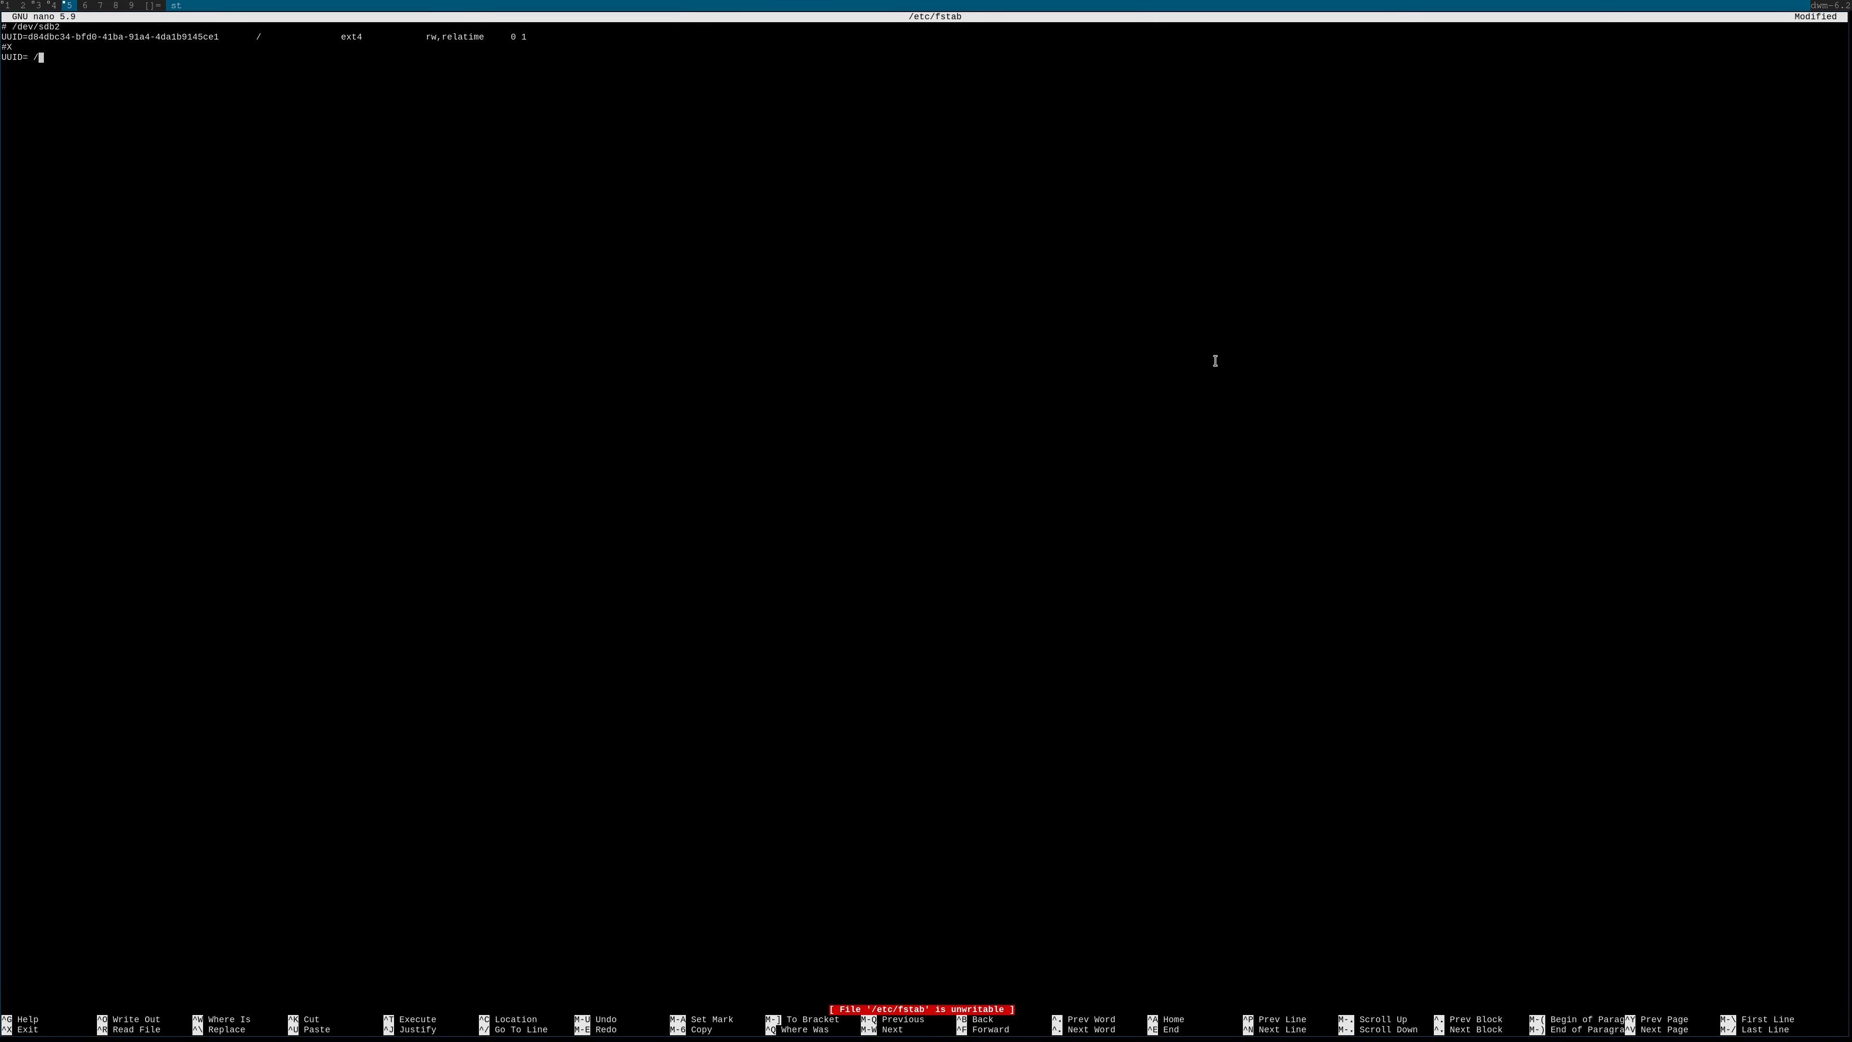
Fill the new /etc/fstab entry with UUID=EAACDBB9ACDB7E8F, mount point /mnt/x and filesystem type ntfs-3
drag(1187, 372, 1166, 371)
key(BackSpace)
key(BackSpace)
text(EAACDBB9ACDB7E8F)
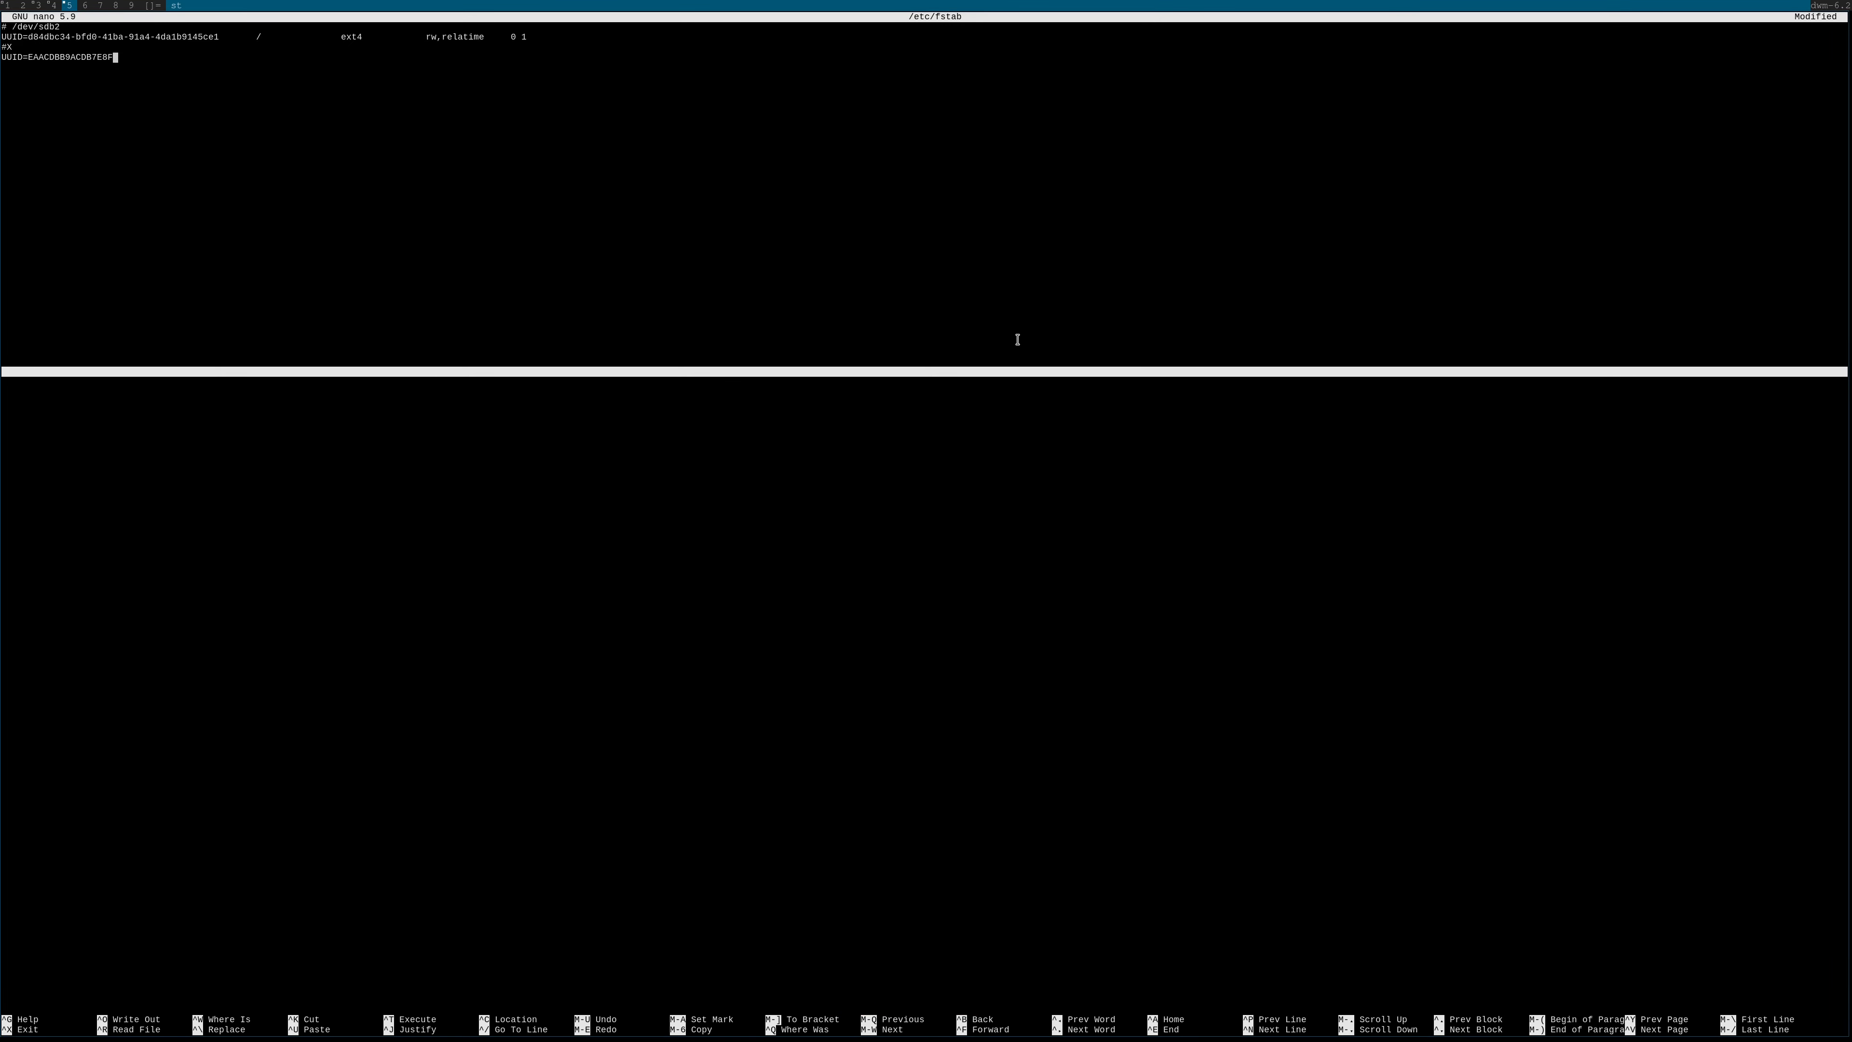
text(/mnt/x )
text(ntfs-3)
Give the fstab entry the options defaults,uid=100 0 0, try to save it without root rights, and exit nano
text( rw,relatime)
key(BackSpace)
key(BackSpace)
key(BackSpace)
key(BackSpace)
key(BackSpace)
key(BackSpace)
key(BackSpace)
key(BackSpace)
key(BackSpace)
key(BackSpace)
key(BackSpace)
key(BackSpace)
text(defaults,uid=100 0)
key(ctrl+o)
key(Return)
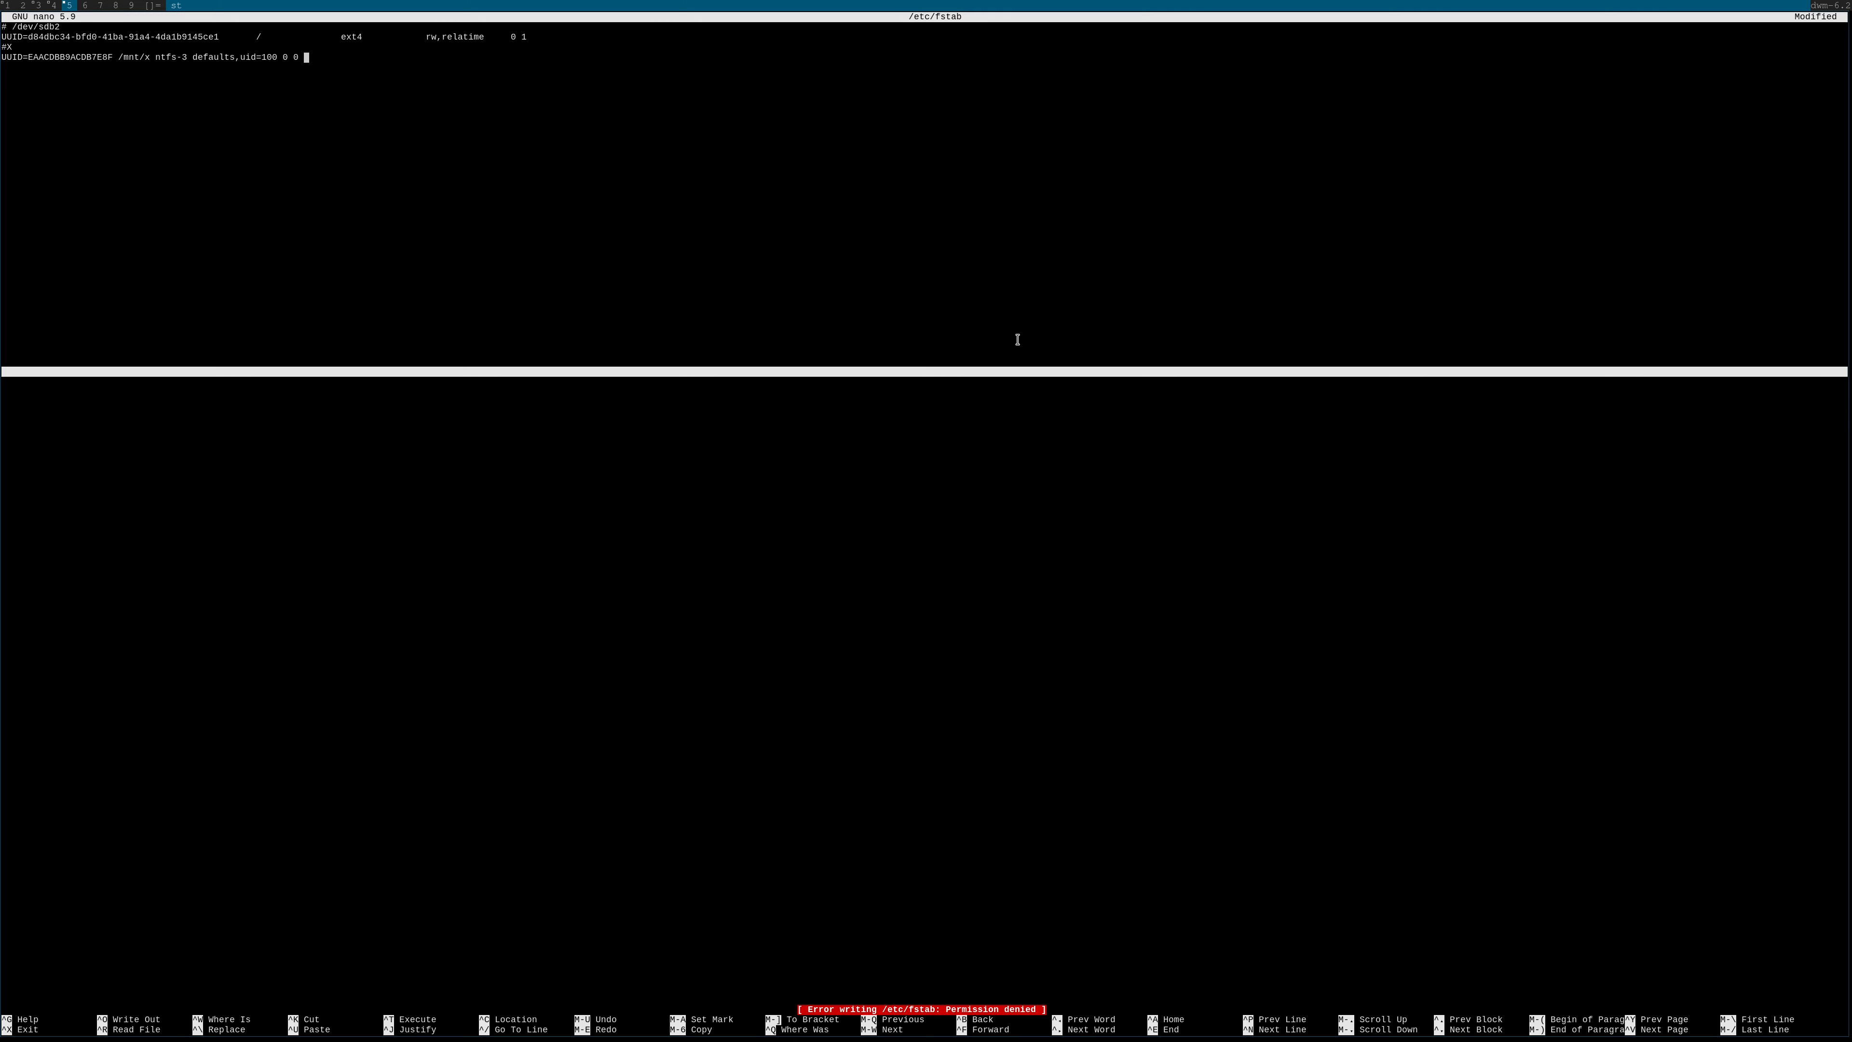
key(ctrl+x)
key(n)
key(Return)
key(Up)
key(Left)
text(sudo)
key(Return)
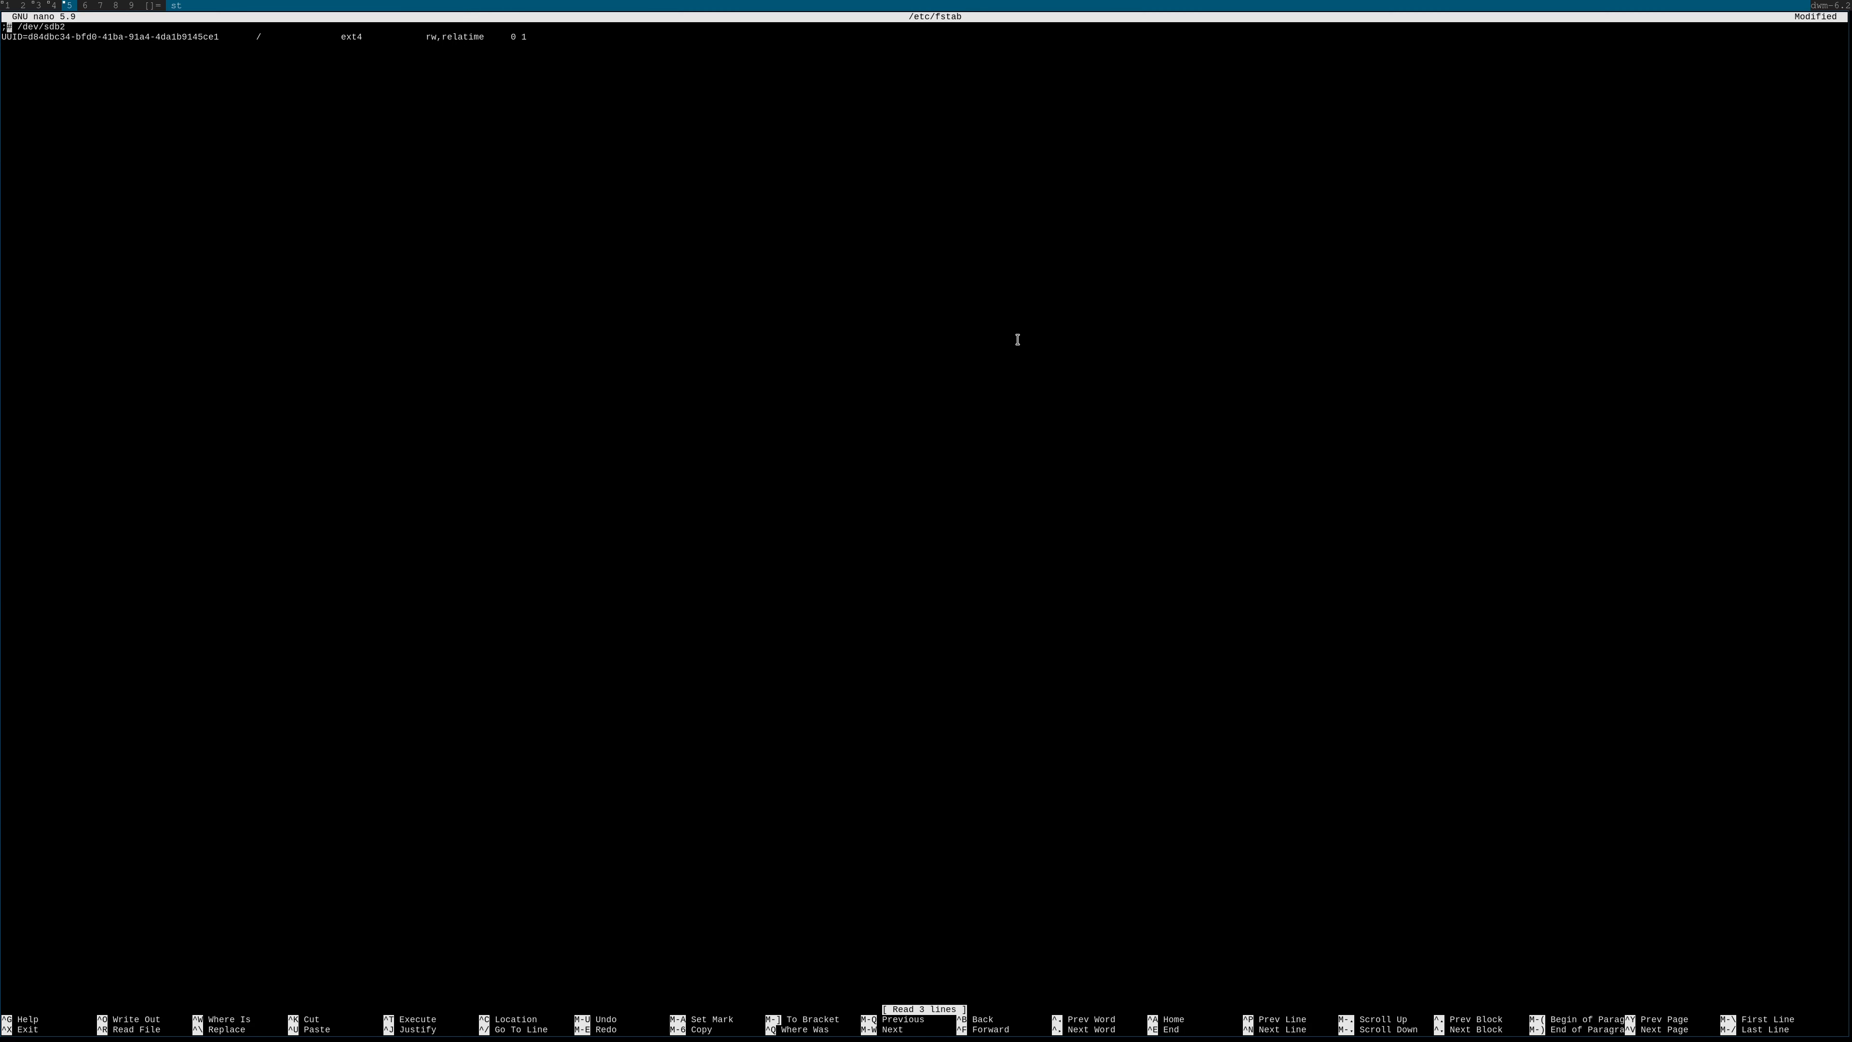
key(Down)
key(Down)
key(BackSpace)
key(BackSpace)
key(ctrl+x)
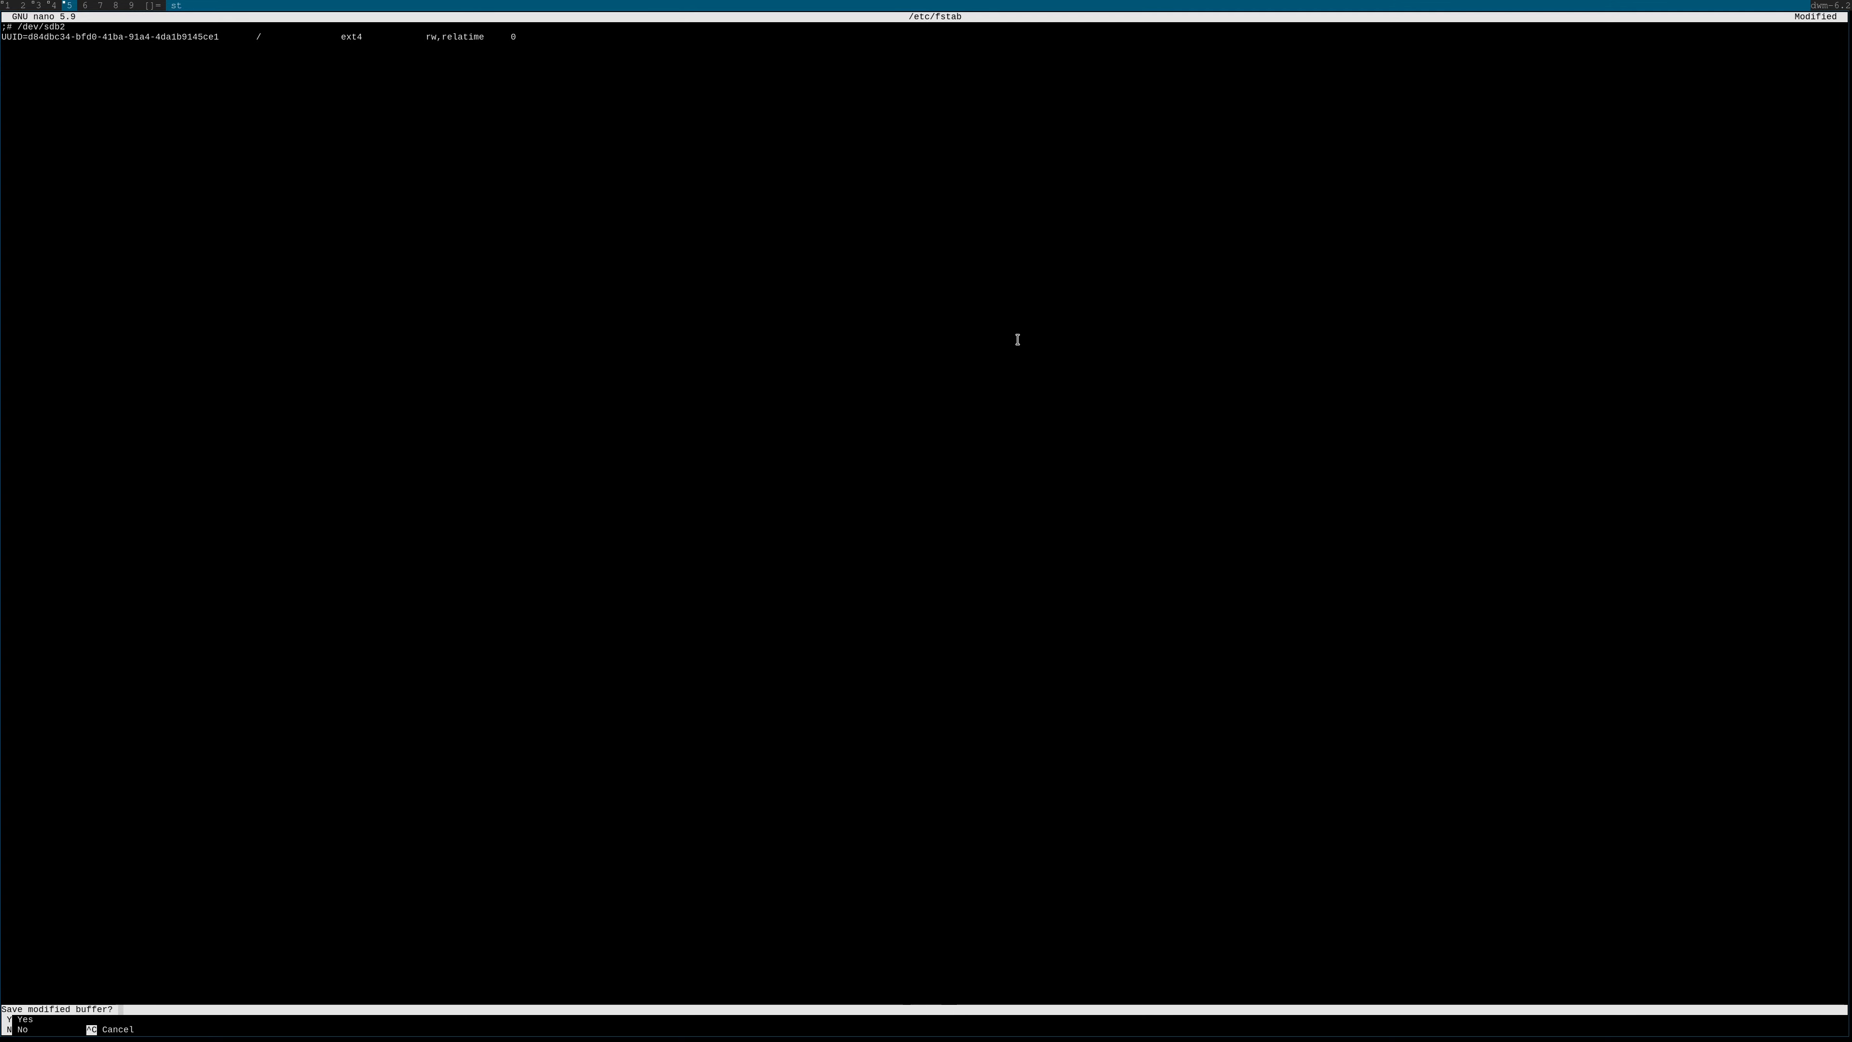
key(n)
Open /etc/fstab as root in nano and add a #x comment with an entry UUID=EAACDBB9ACDB7E8F /mnt/x
key(Up)
key(Return)
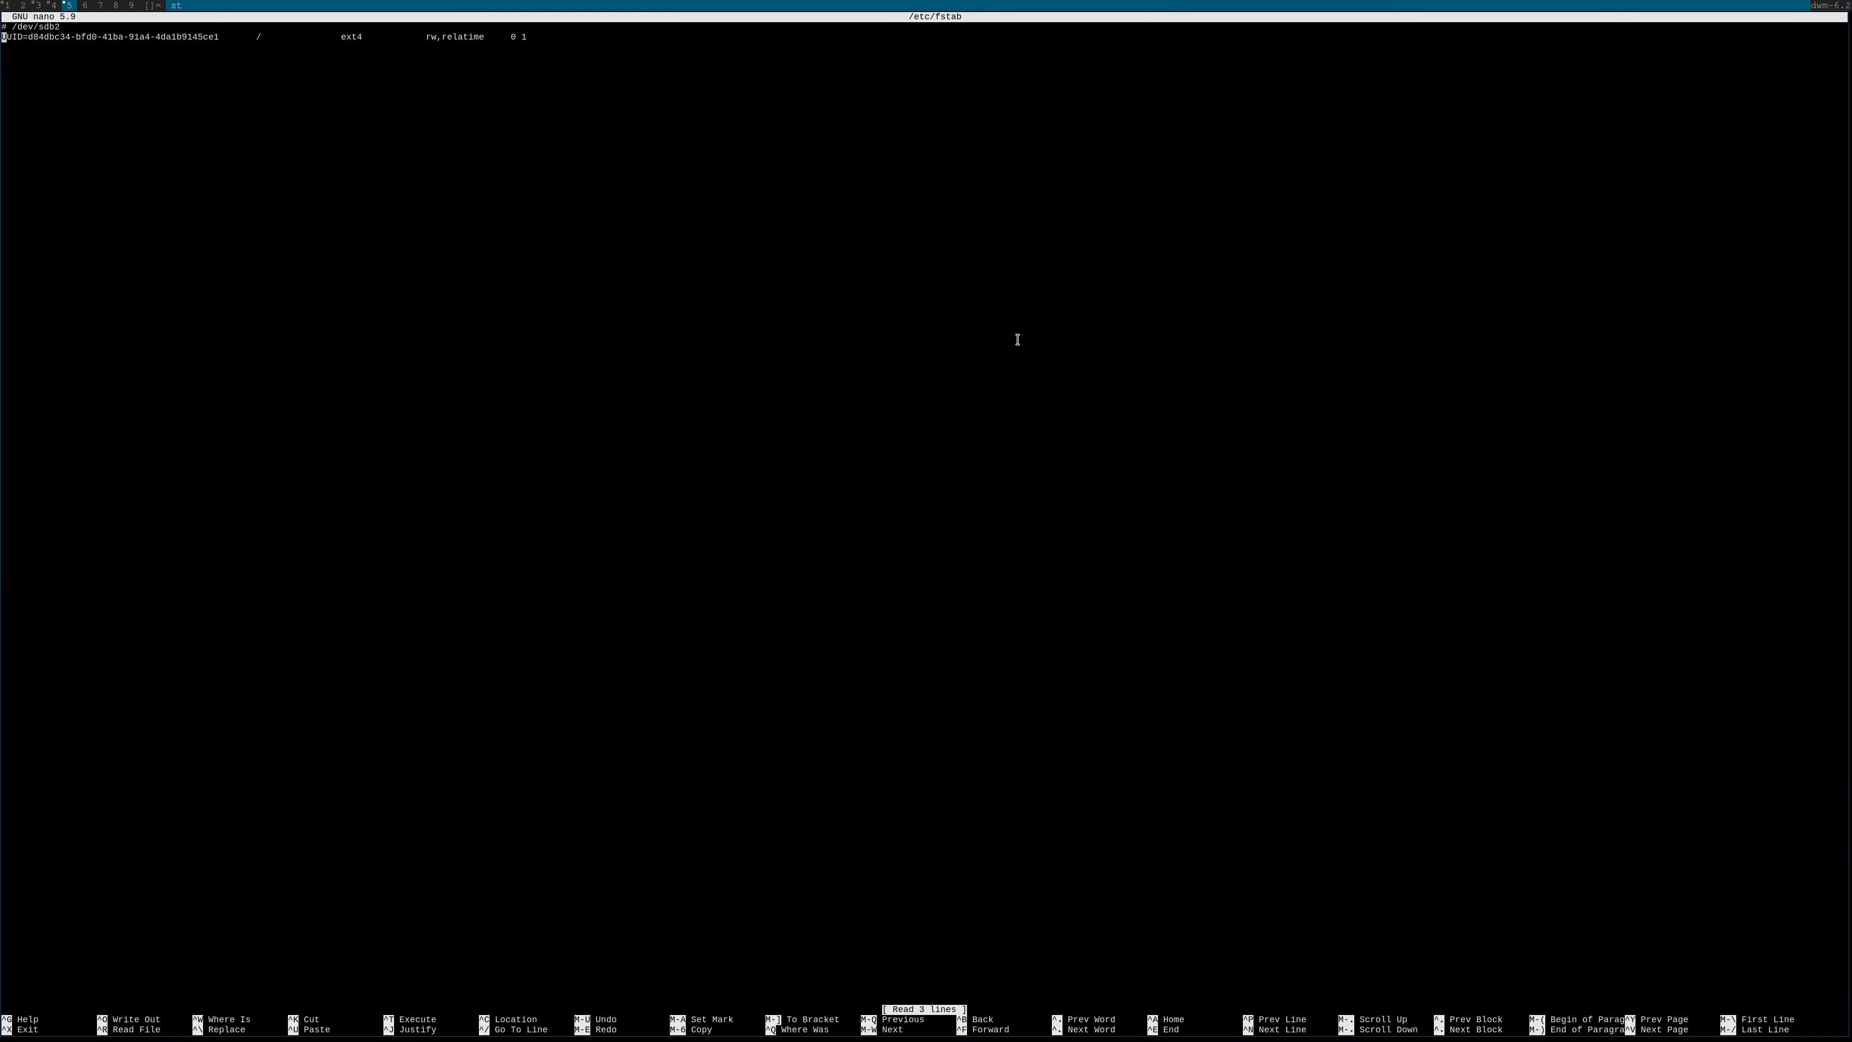
key(Down)
text(# )
text(UUID=)
key(ctrl+shift+v)
text(/mnt/x )
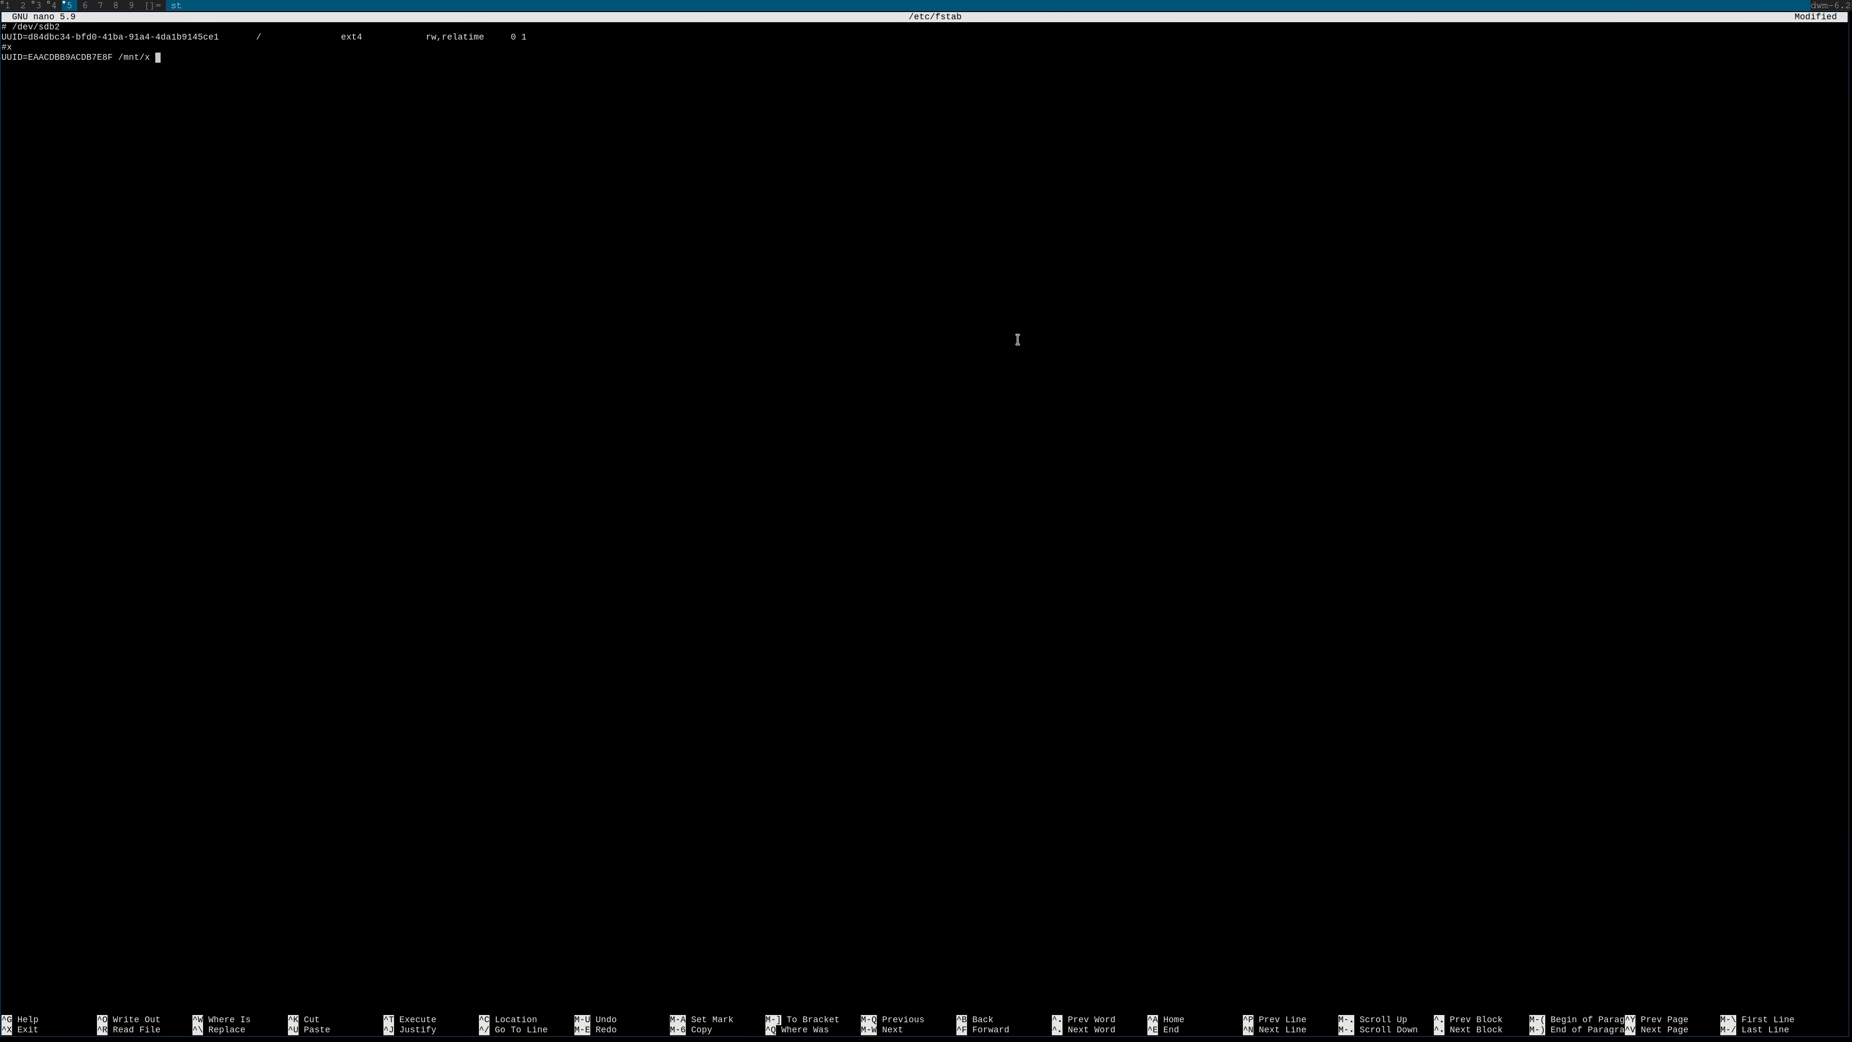
Complete the /mnt/x entry with ntfs-3 defaults,uid=100 0 0, save /etc/fstab and exit nano
text(ext4)
key(BackSpace)
key(BackSpace)
key(BackSpace)
key(BackSpace)
key(BackSpace)
text(ntfs-3 defaults,uid=100,)
key(BackSpace)
key(BackSpace)
text(0)
key(ctrl+o)
key(Return)
key(ctrl+x)
Try to mount all fstab entries with sudo mount -a
text(sudo mount)
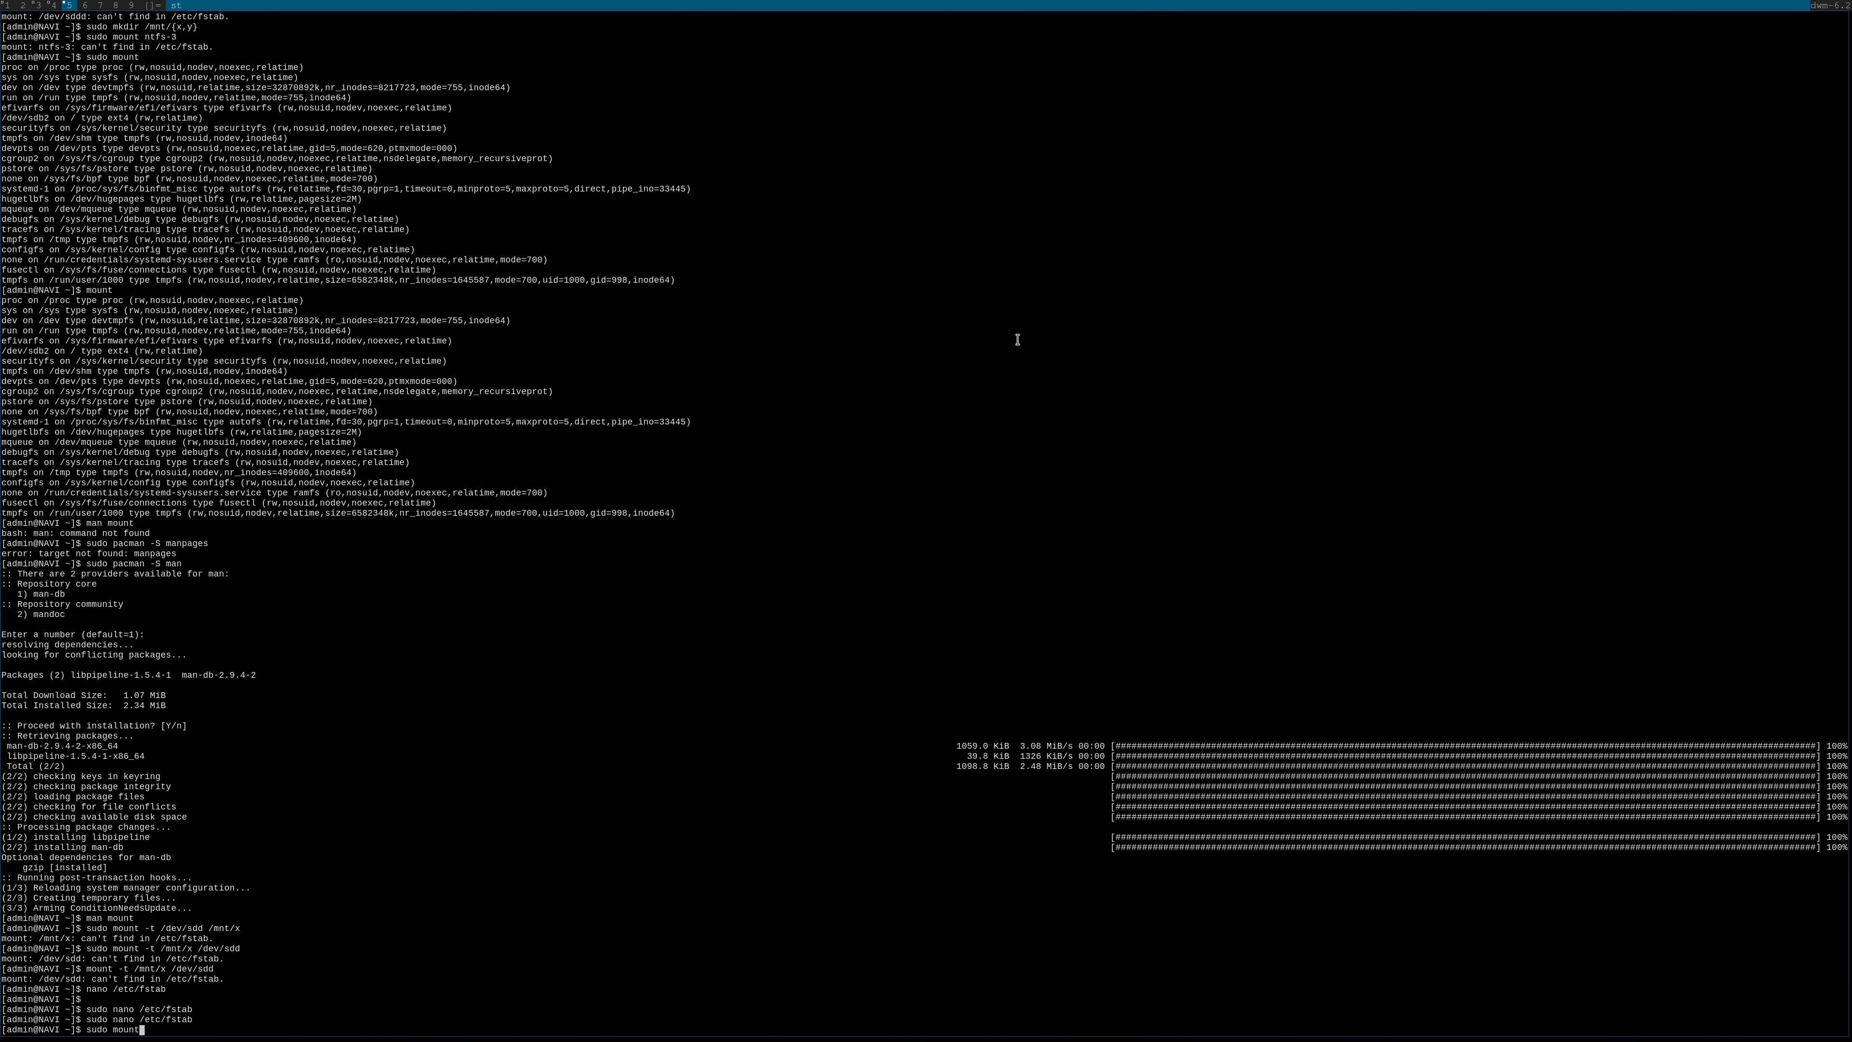
text( -a)
key(Return)
Reopen /etc/fstab as root, change the filesystem type of the /mnt/x entry to ntfs3, and save the file
key(Up)
key(Up)
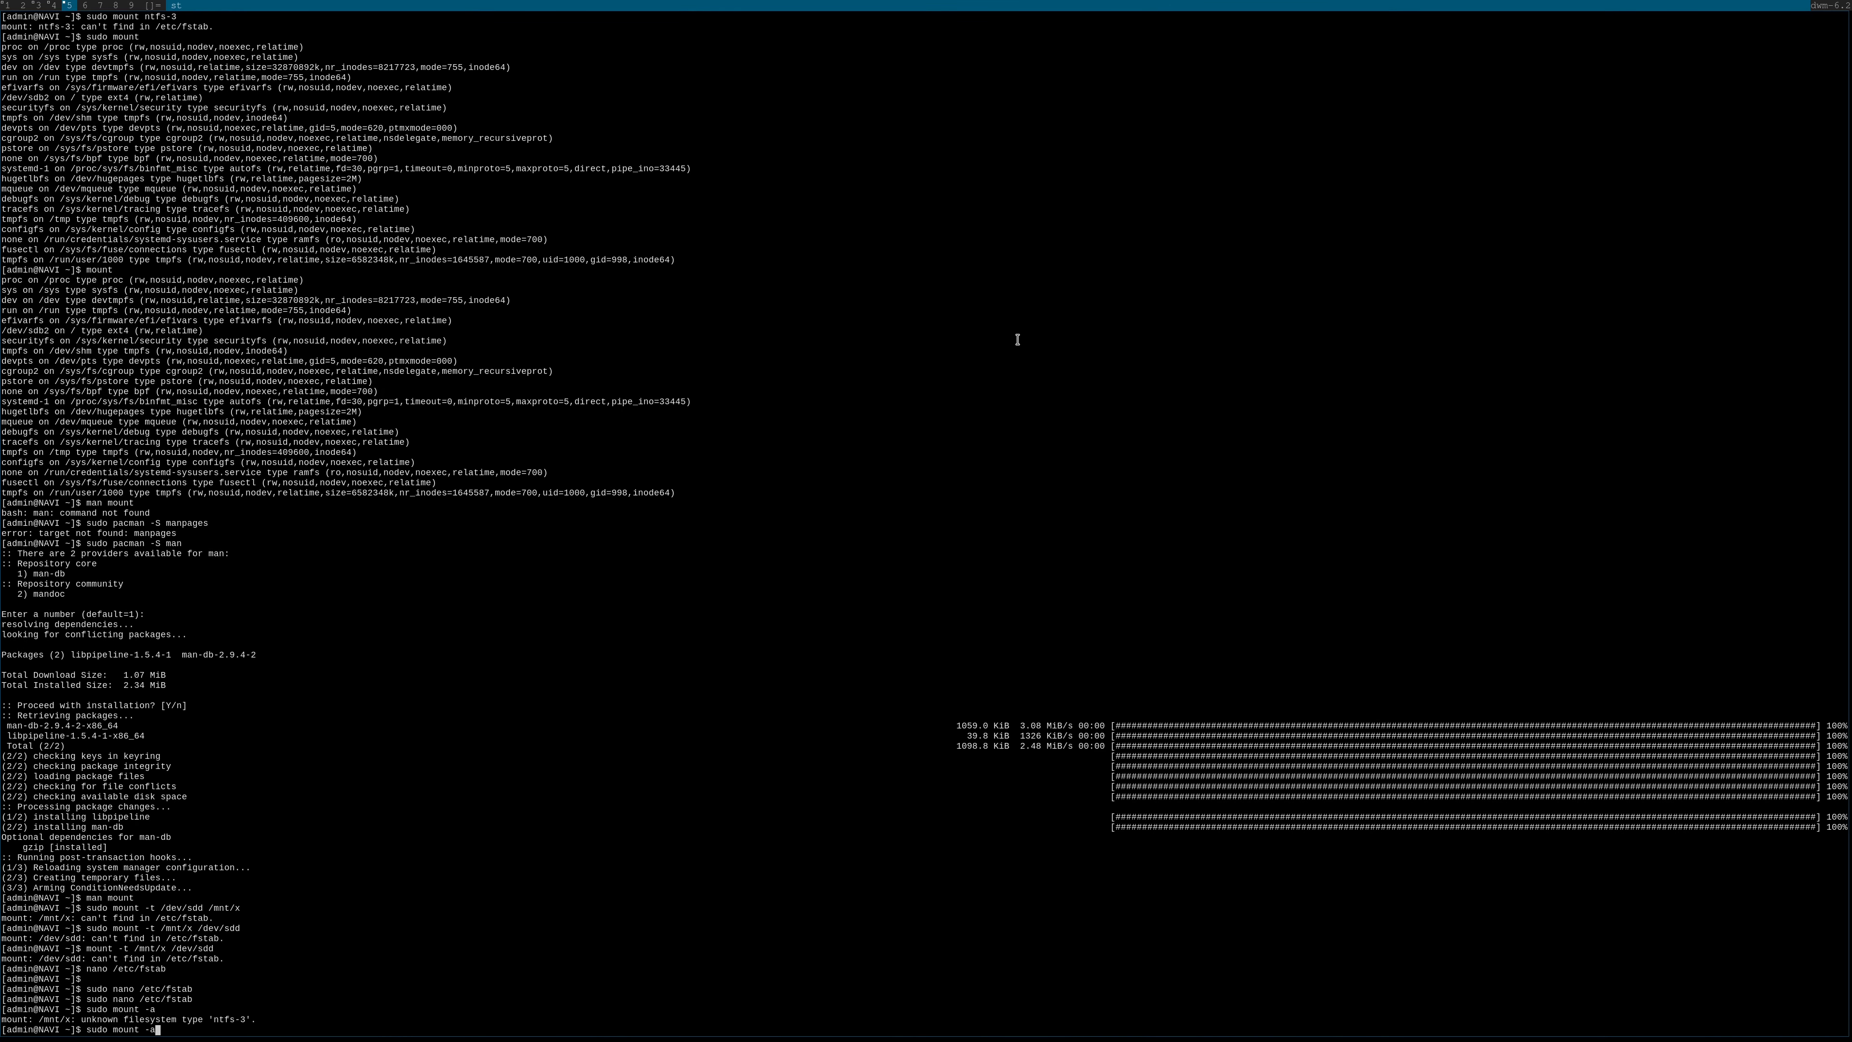
key(Return)
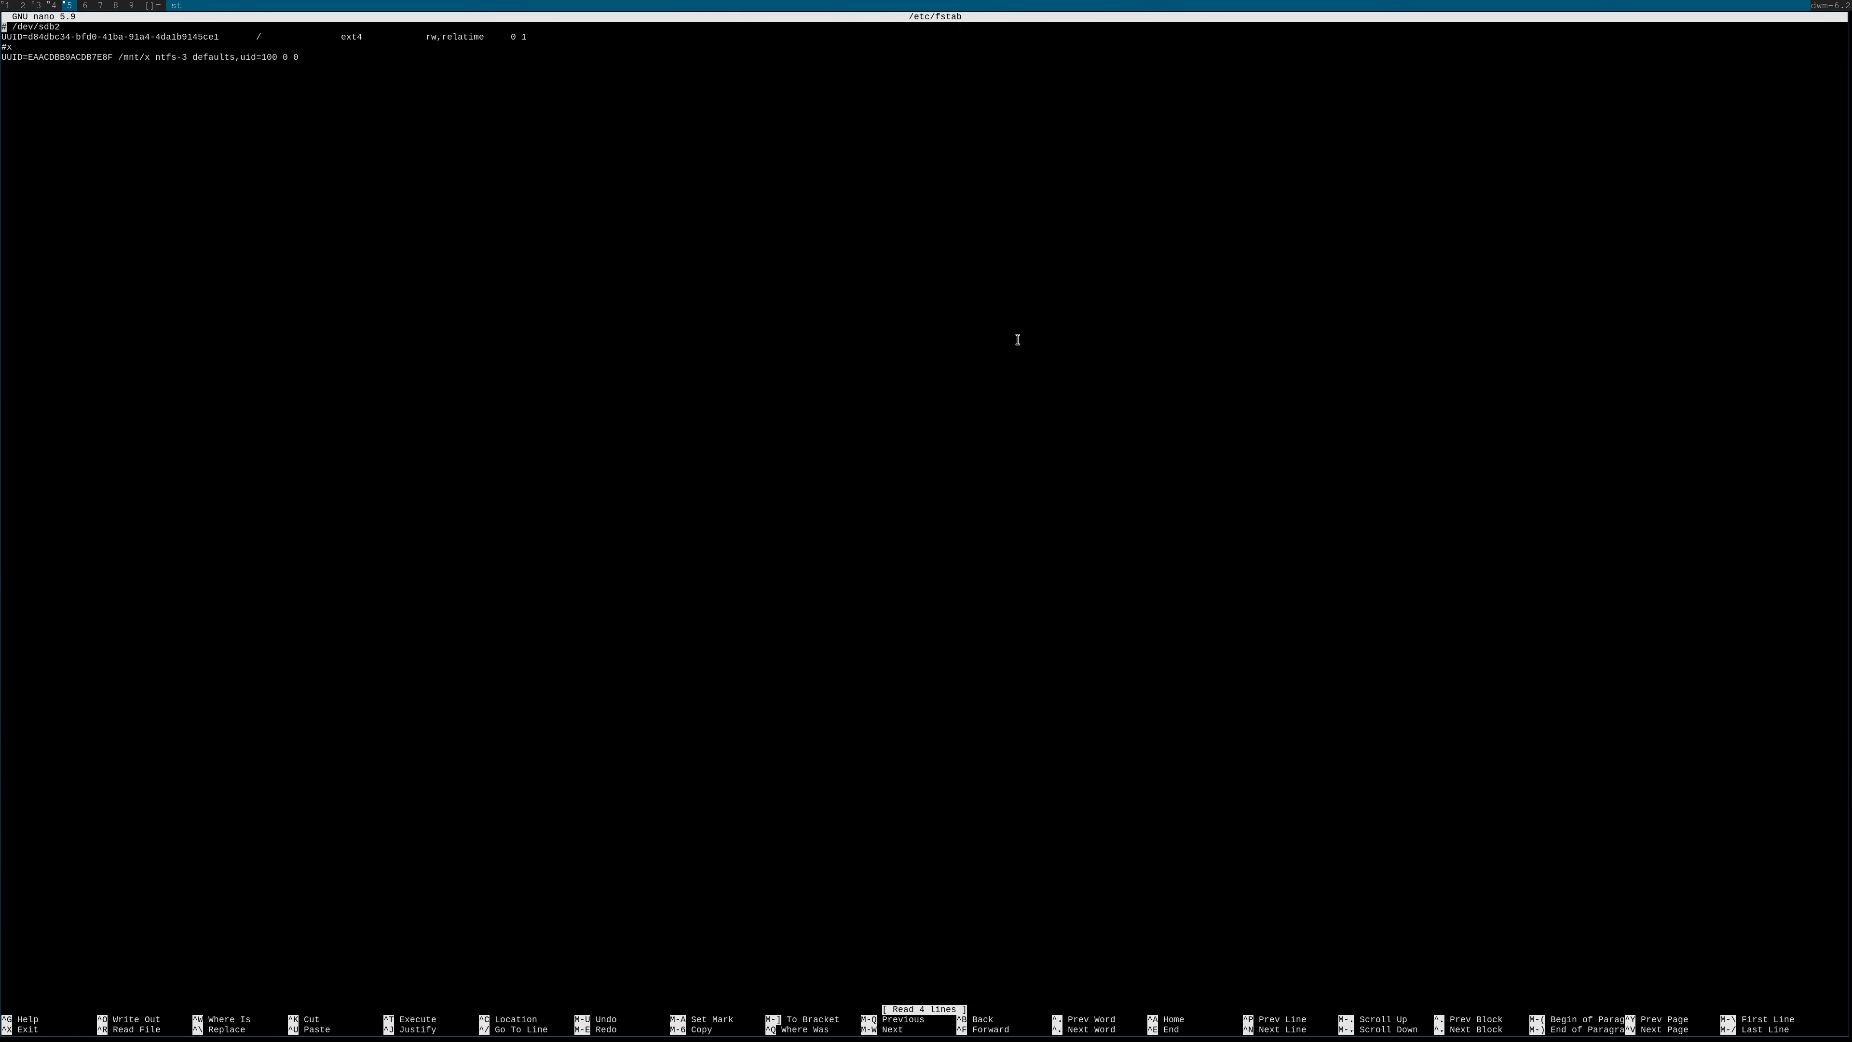
key(Right)
key(Down)
key(Down)
key(Right)
key(Down)
key(Right)
key(Right)
key(Right)
key(Right)
key(Right)
key(Right)
key(Right)
key(Right)
key(Right)
key(Right)
key(Right)
key(Right)
key(Right)
key(Right)
key(Right)
key(Delete)
key(ctrl+o)
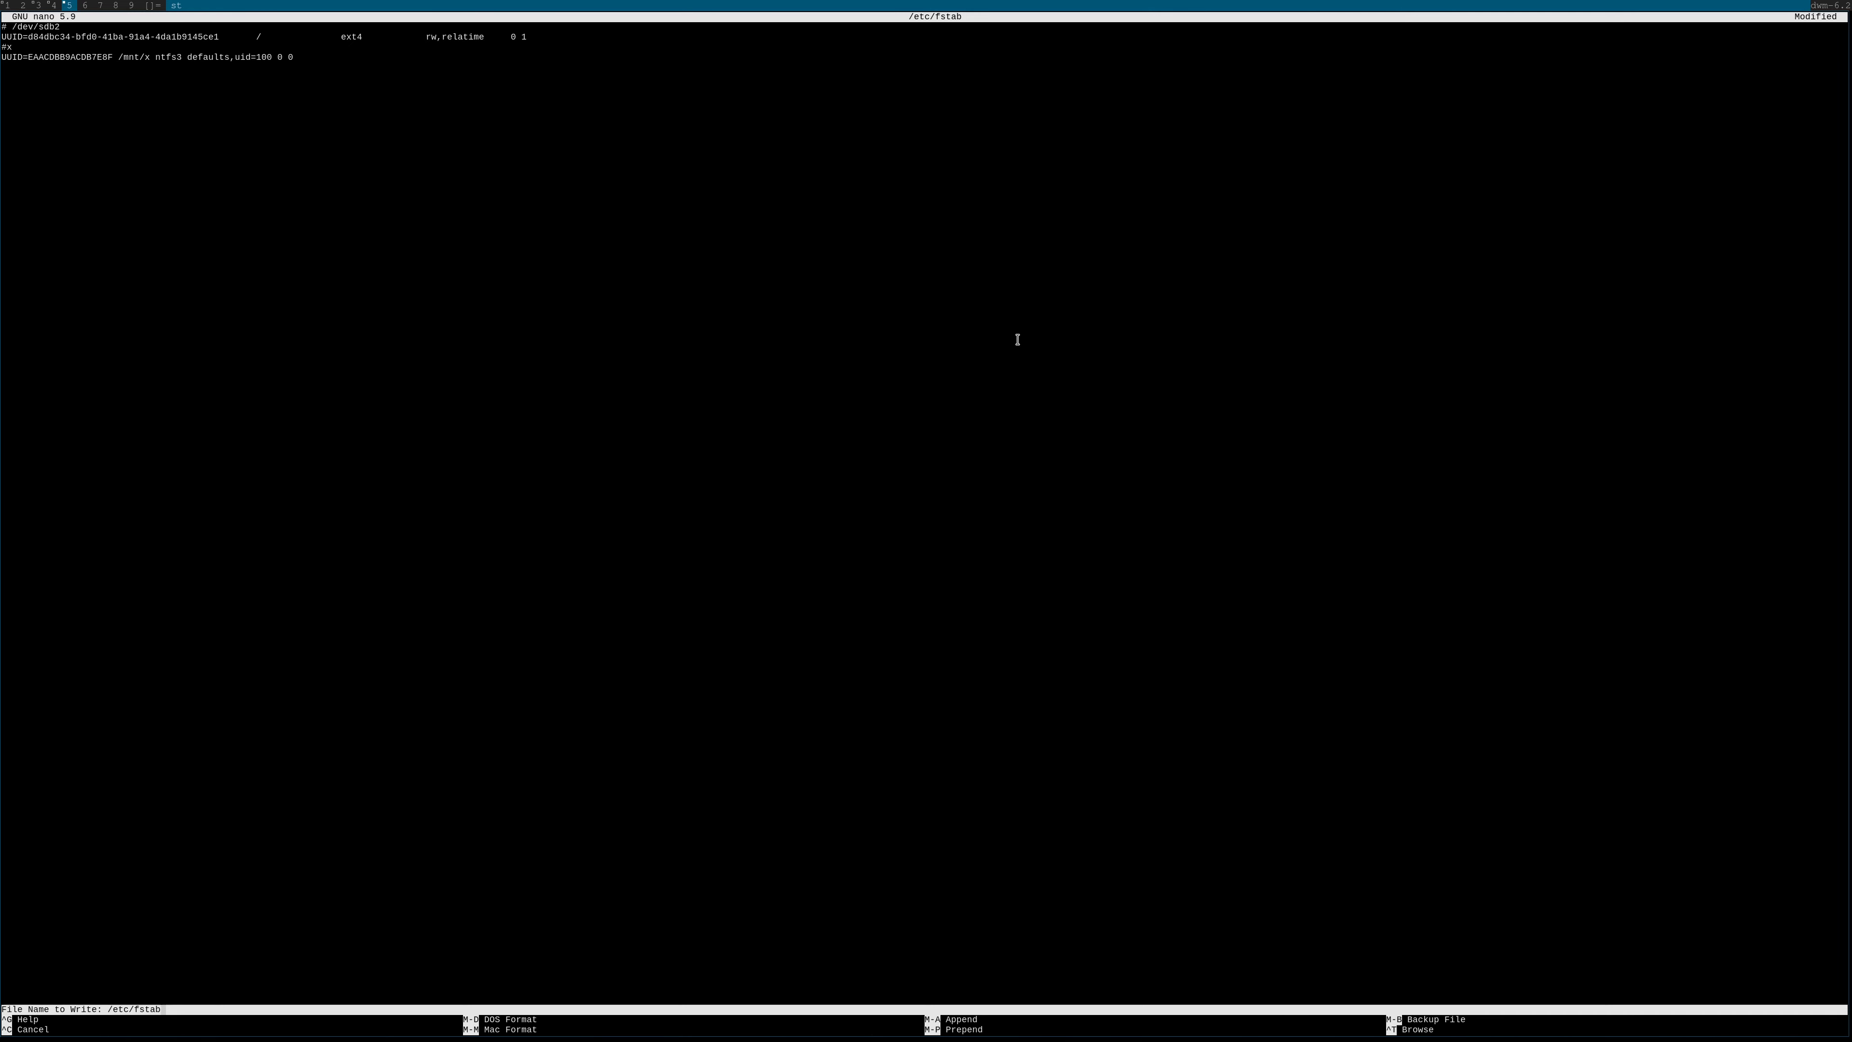
key(Return)
key(ctrl+x)
Run sudo mount -a again and list the contents of /mnt/x
key(Up)
key(Up)
key(Return)
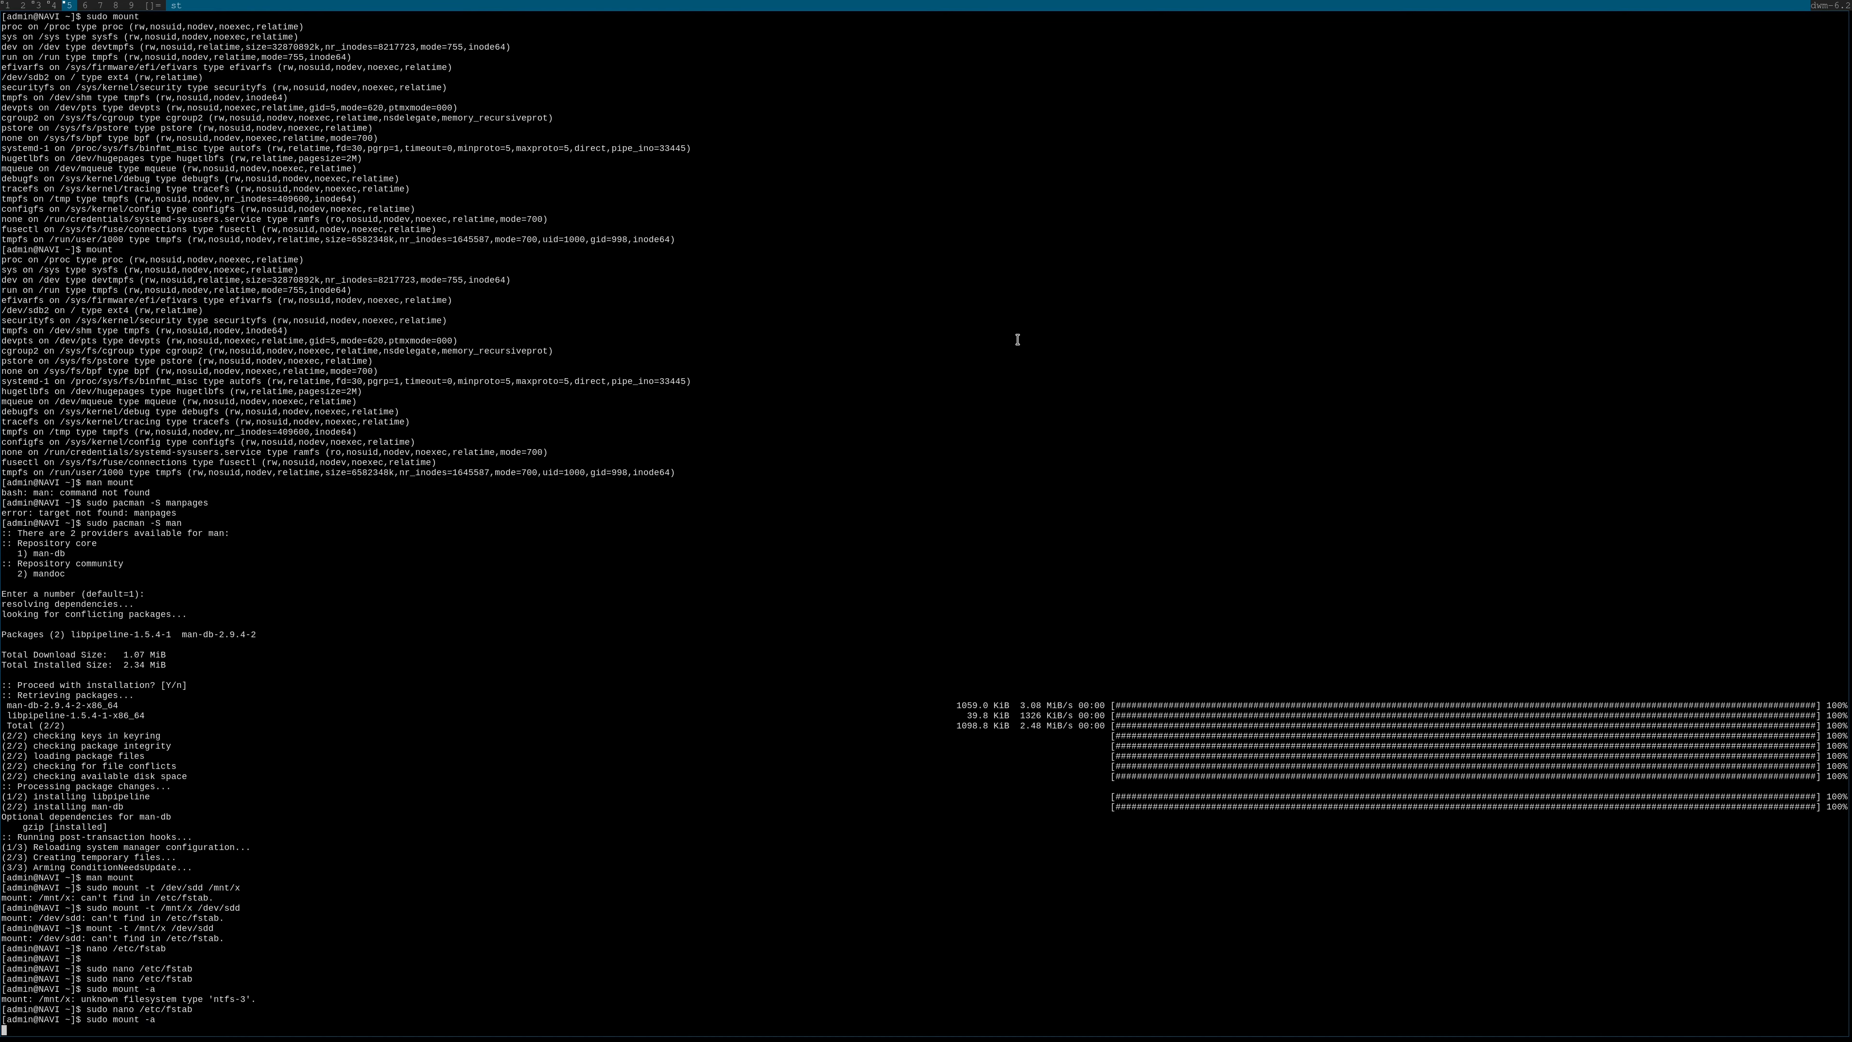
text(ls /mnt/x)
key(Return)
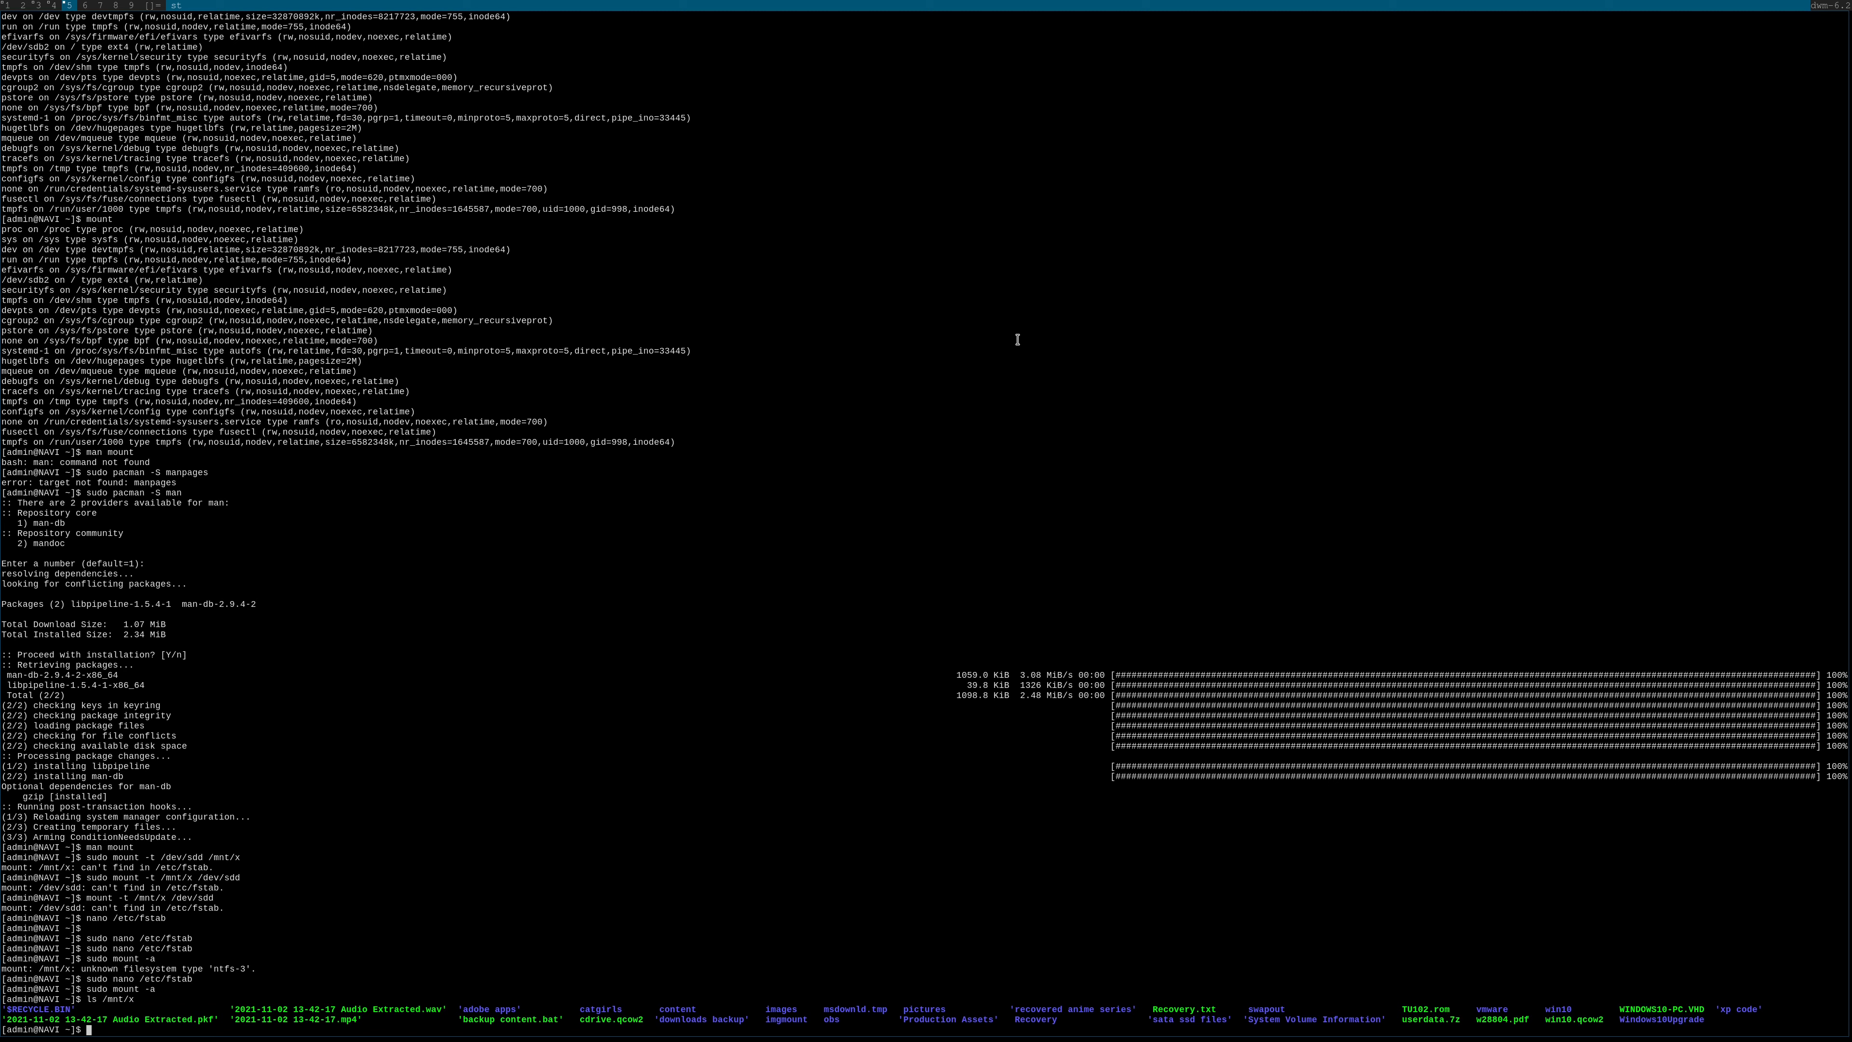
Switch to Kdenlive on workspace 4 and add the Production Assets folder from the Video Editing drive to the project bin
key(super+4)
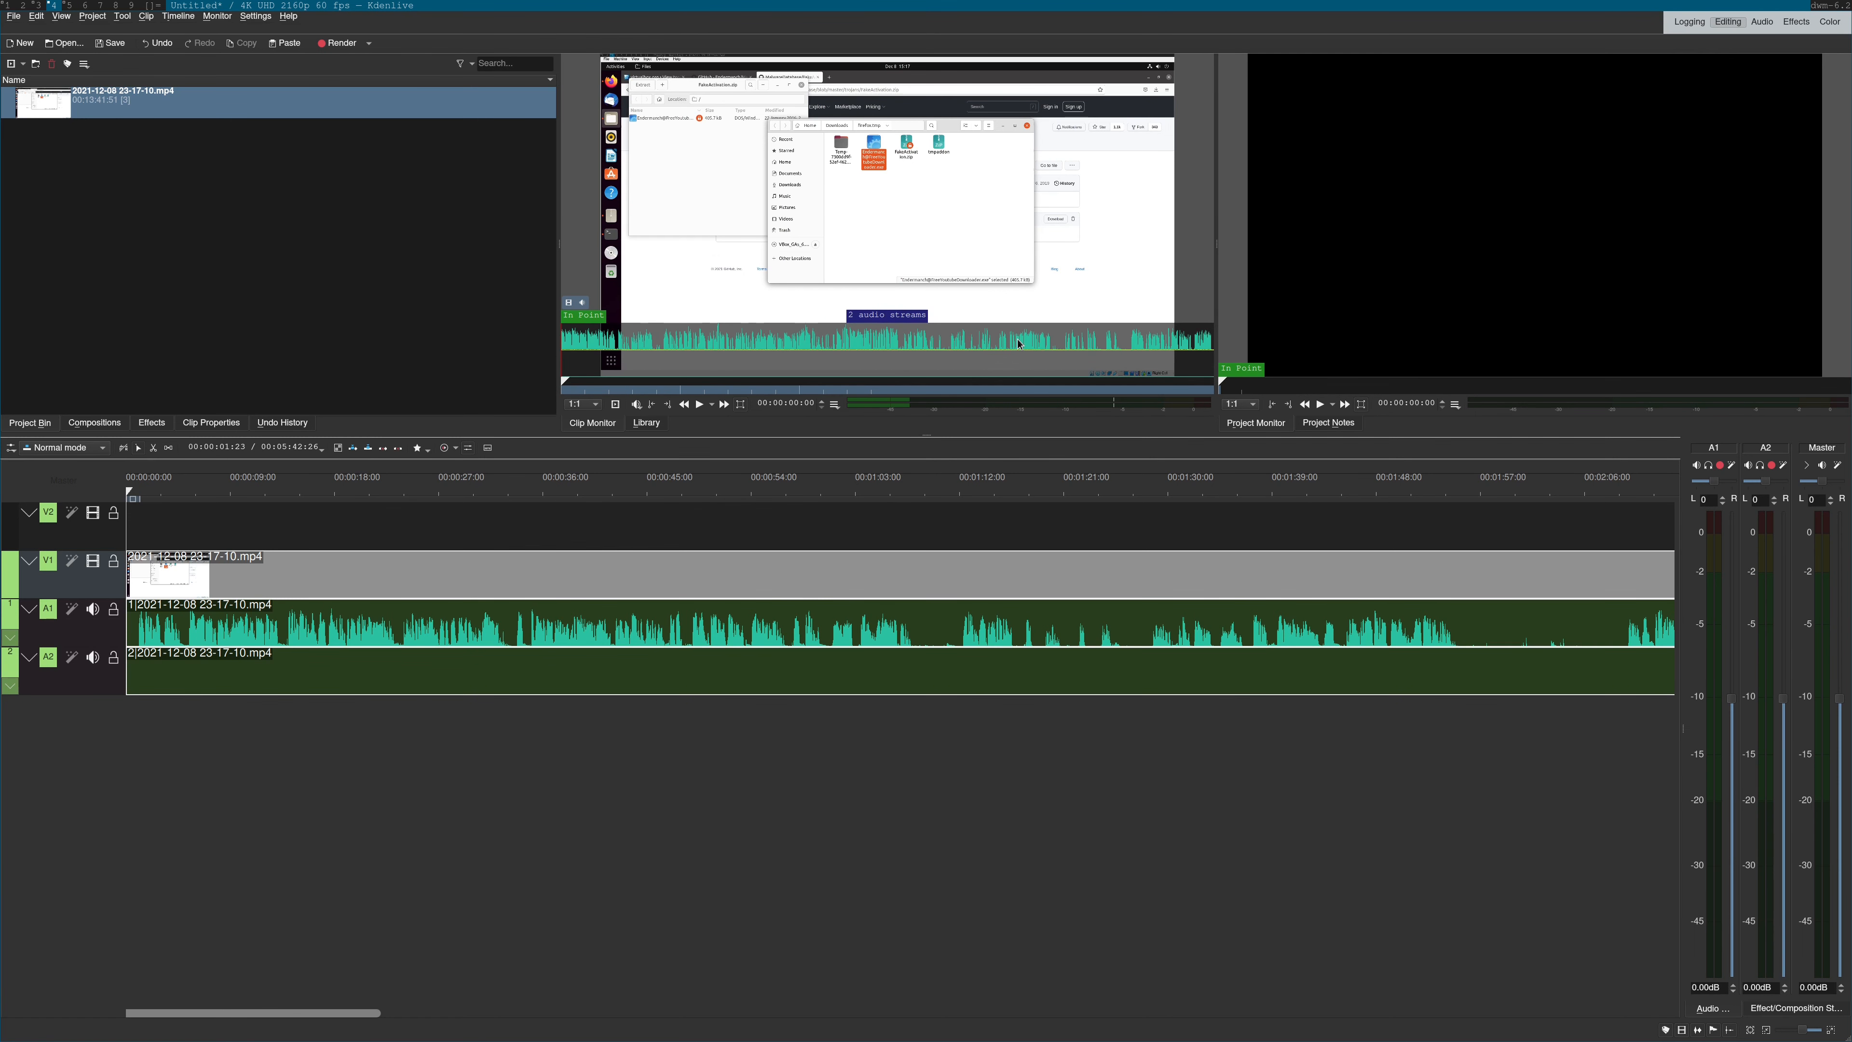
click(438, 166)
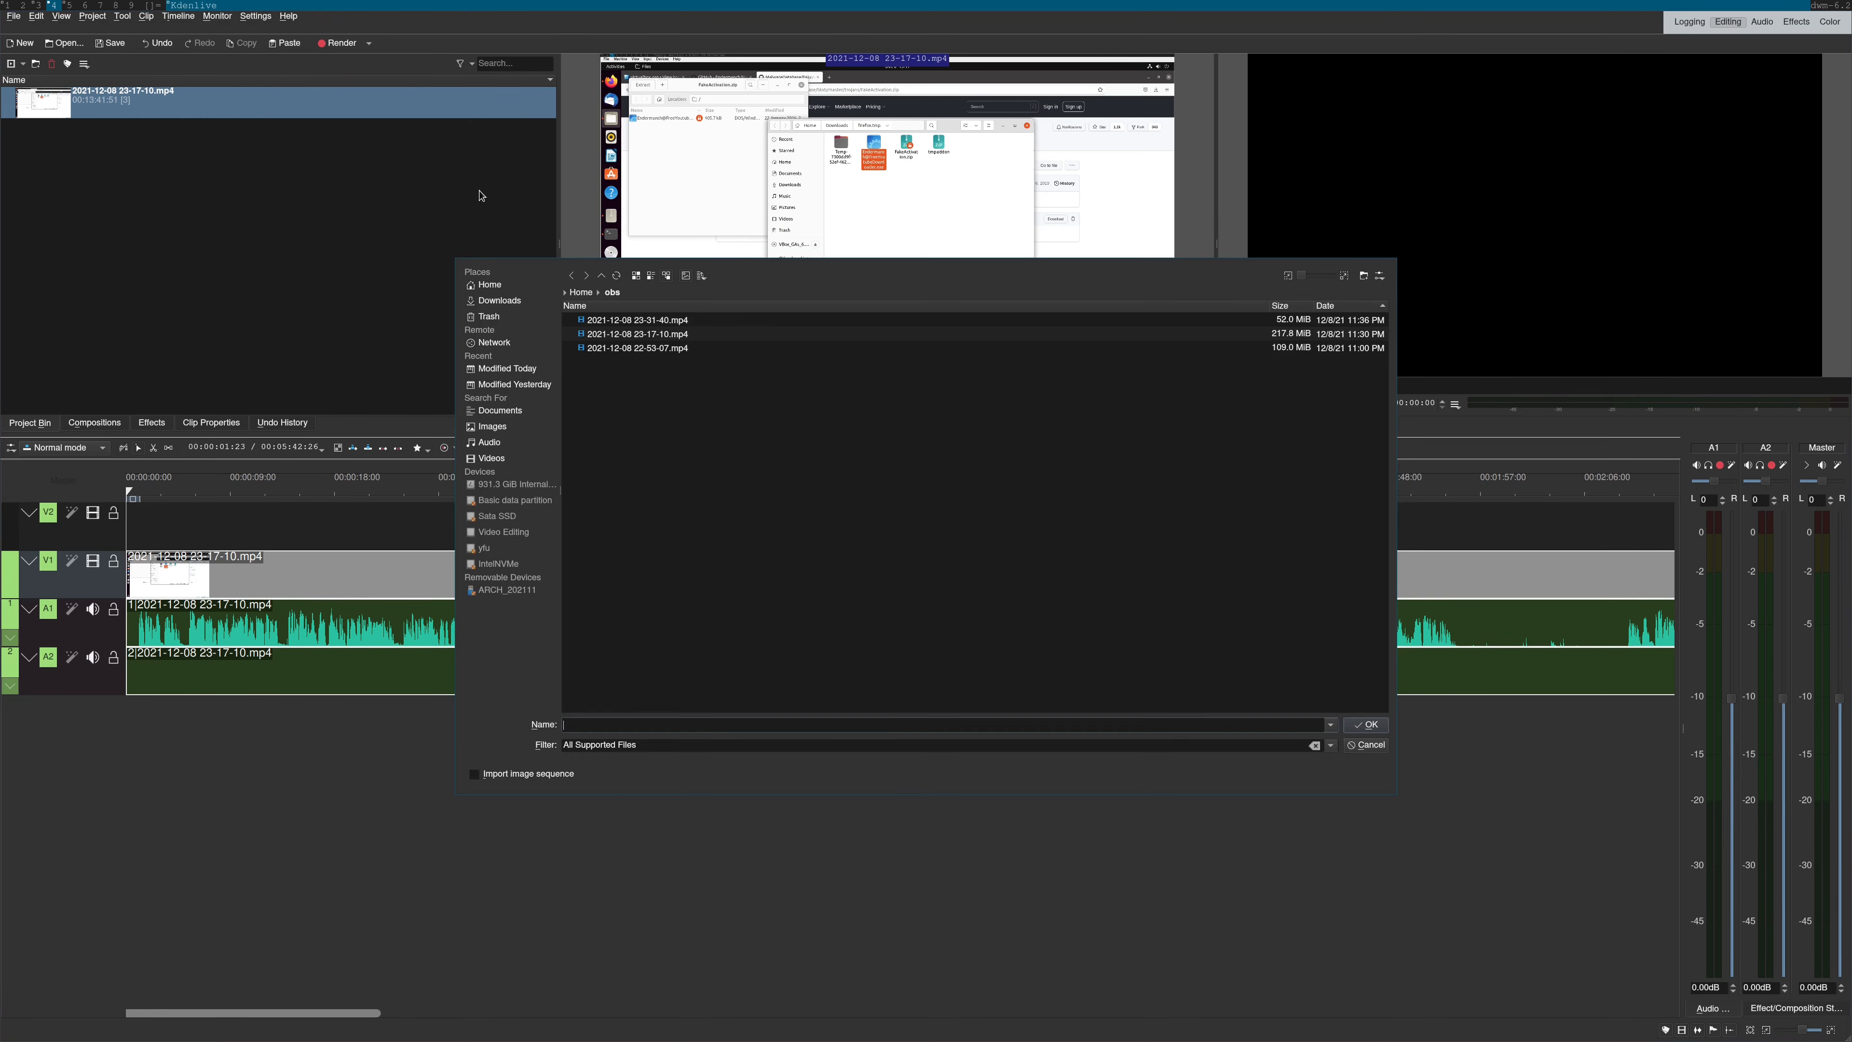
click(507, 533)
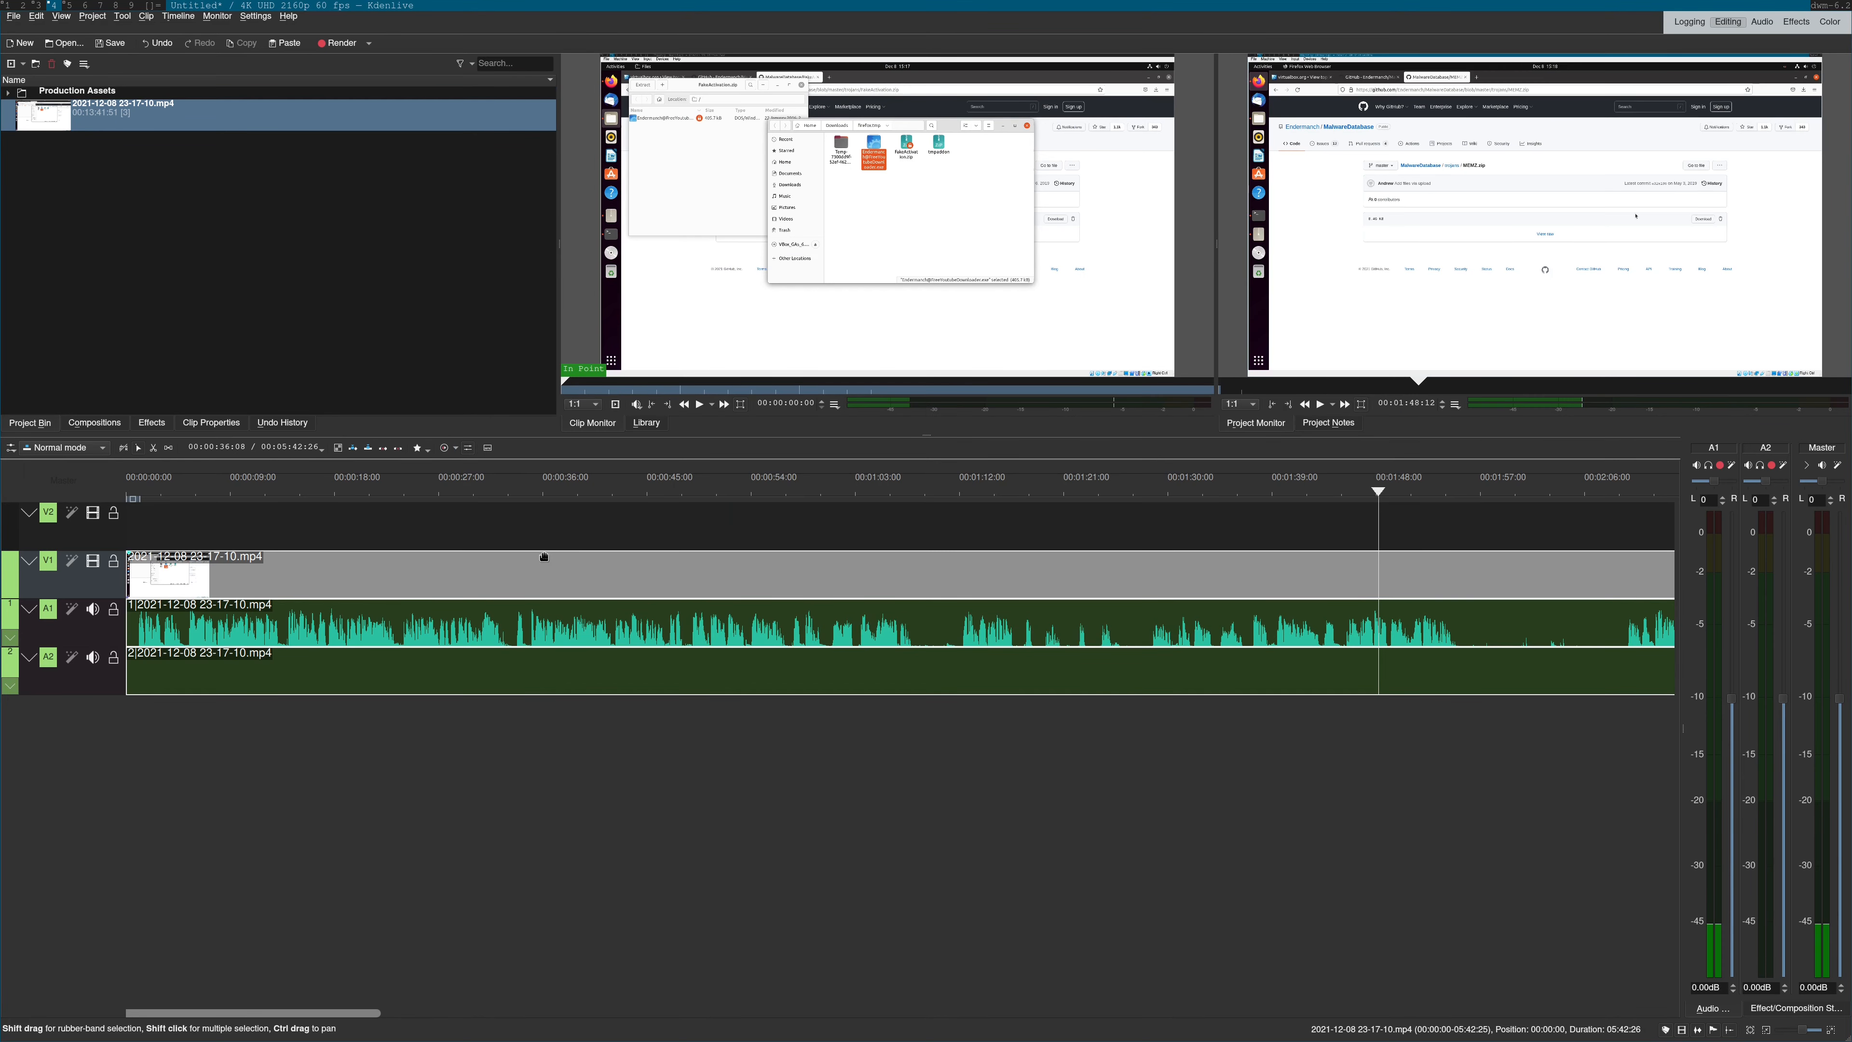
Move the timeline playhead back near the start, and expand the Production Assets folder in the project bin
drag(536, 487, 136, 577)
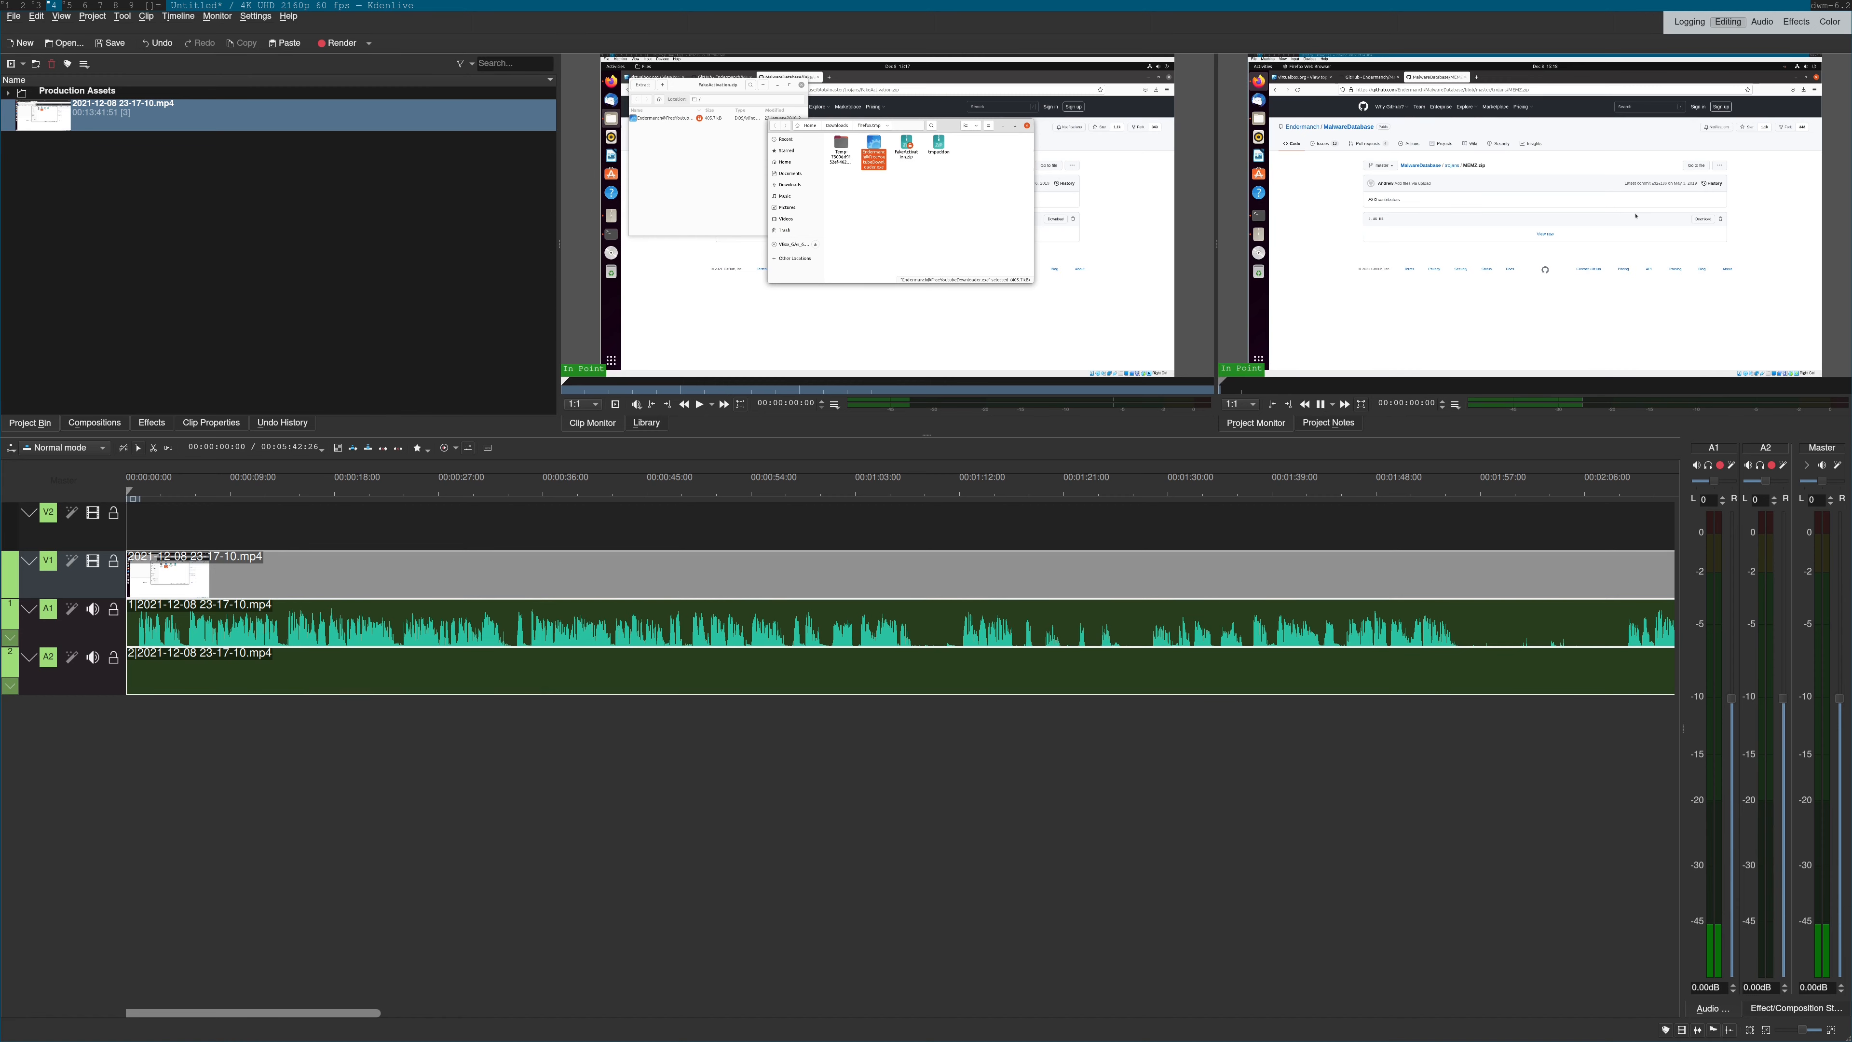
click(142, 484)
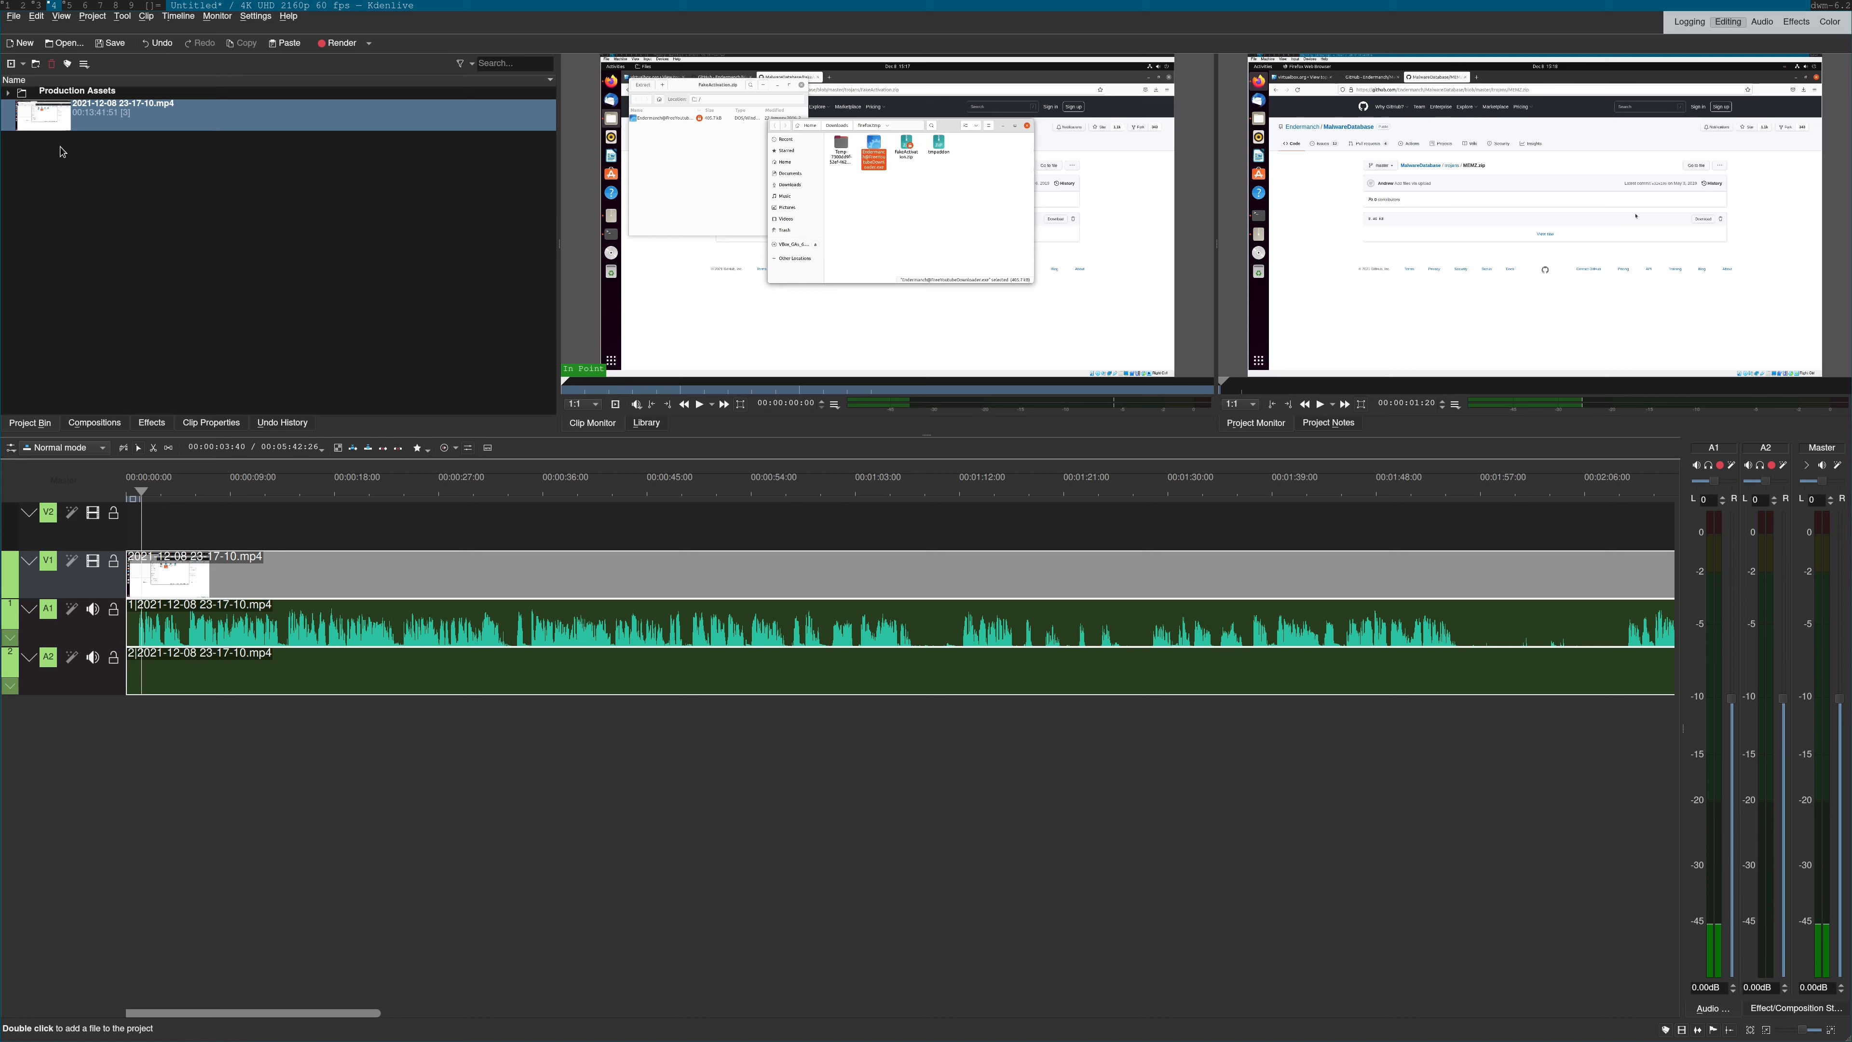
click(9, 93)
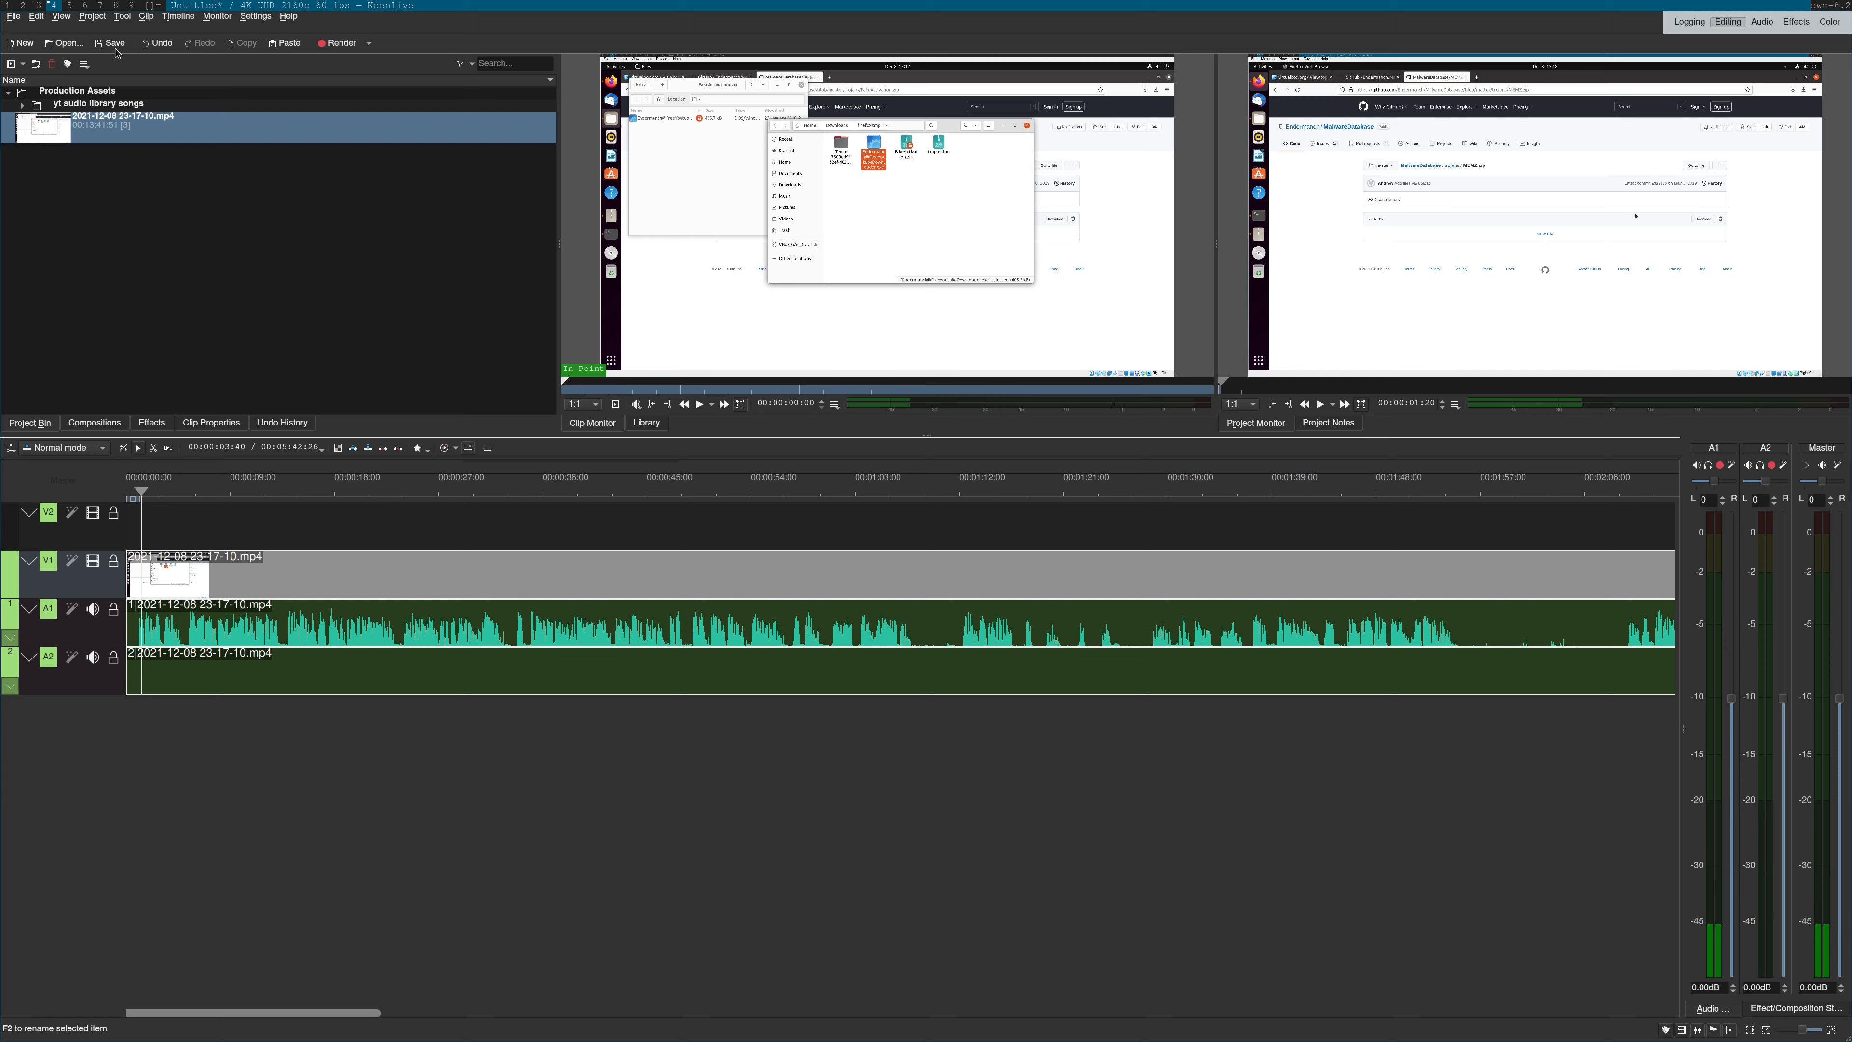
Launch a second Kdenlive instance on the empty workspace 2, dismissing the project opening dialog
key(super+2)
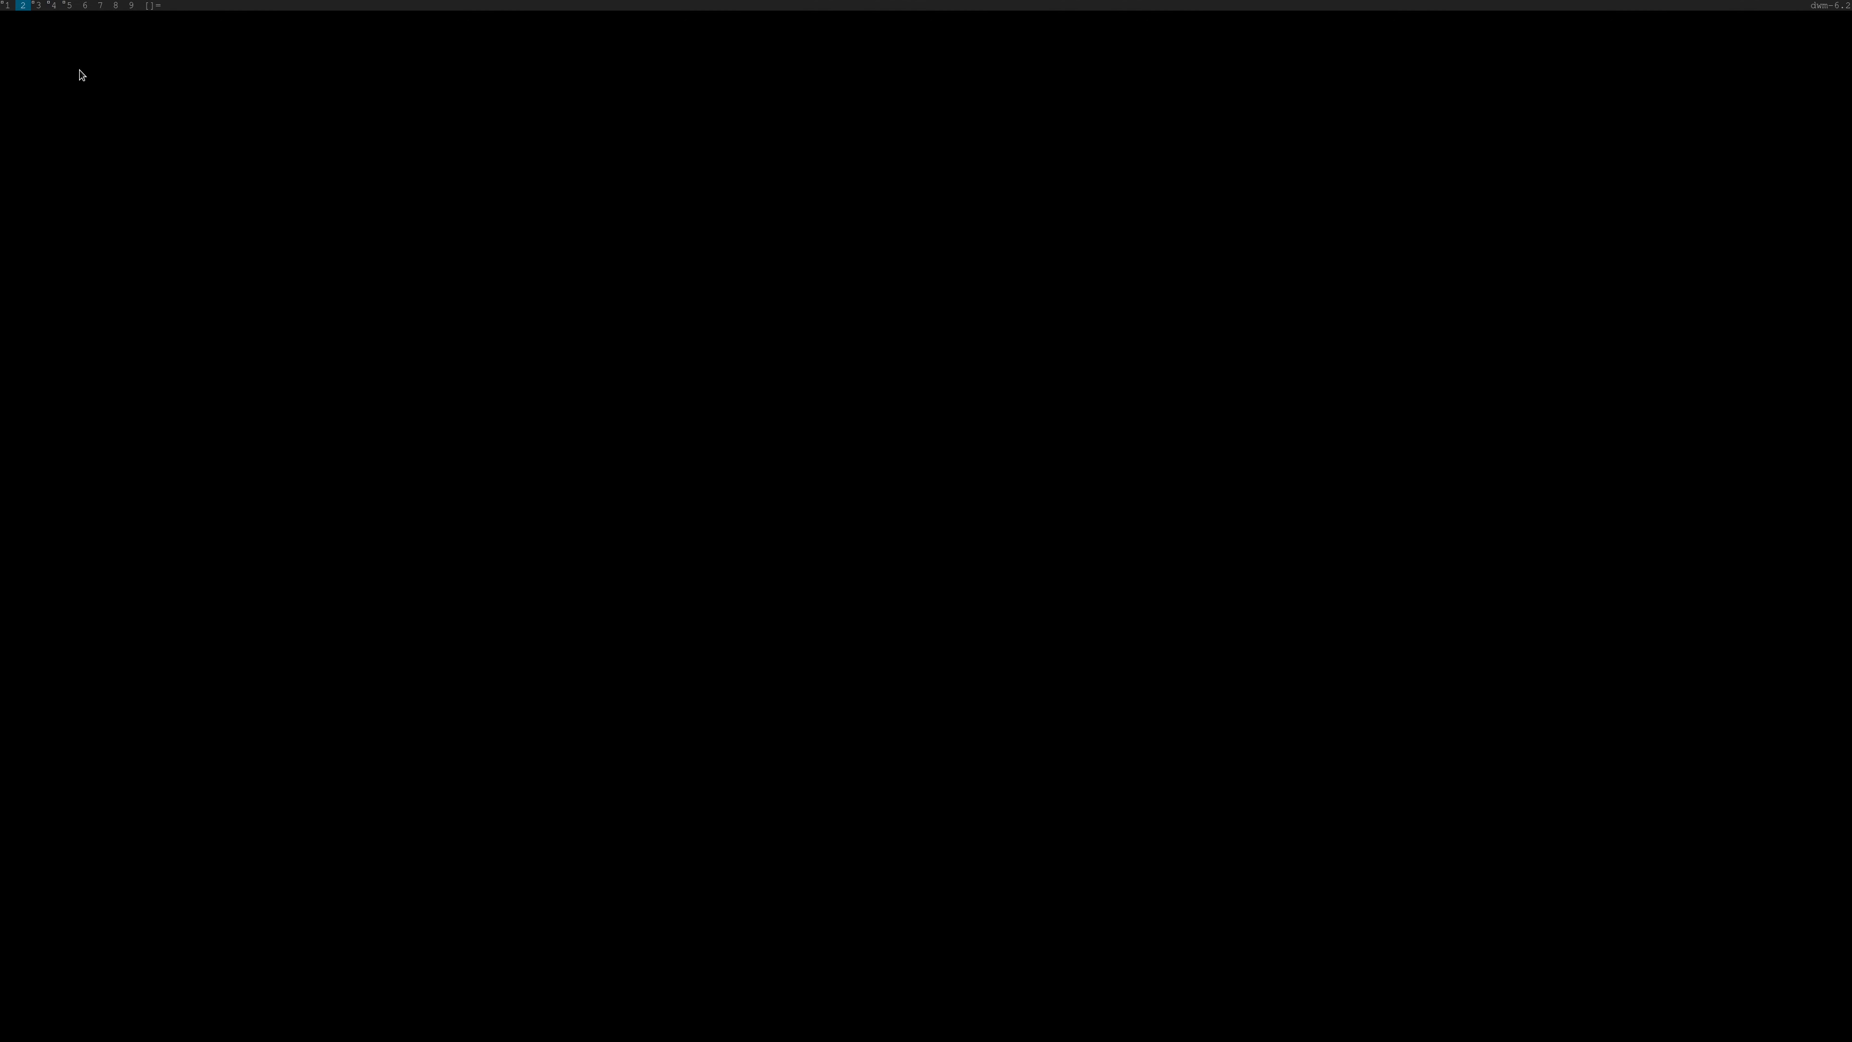
key(super+p)
text(kdenlive)
key(Return)
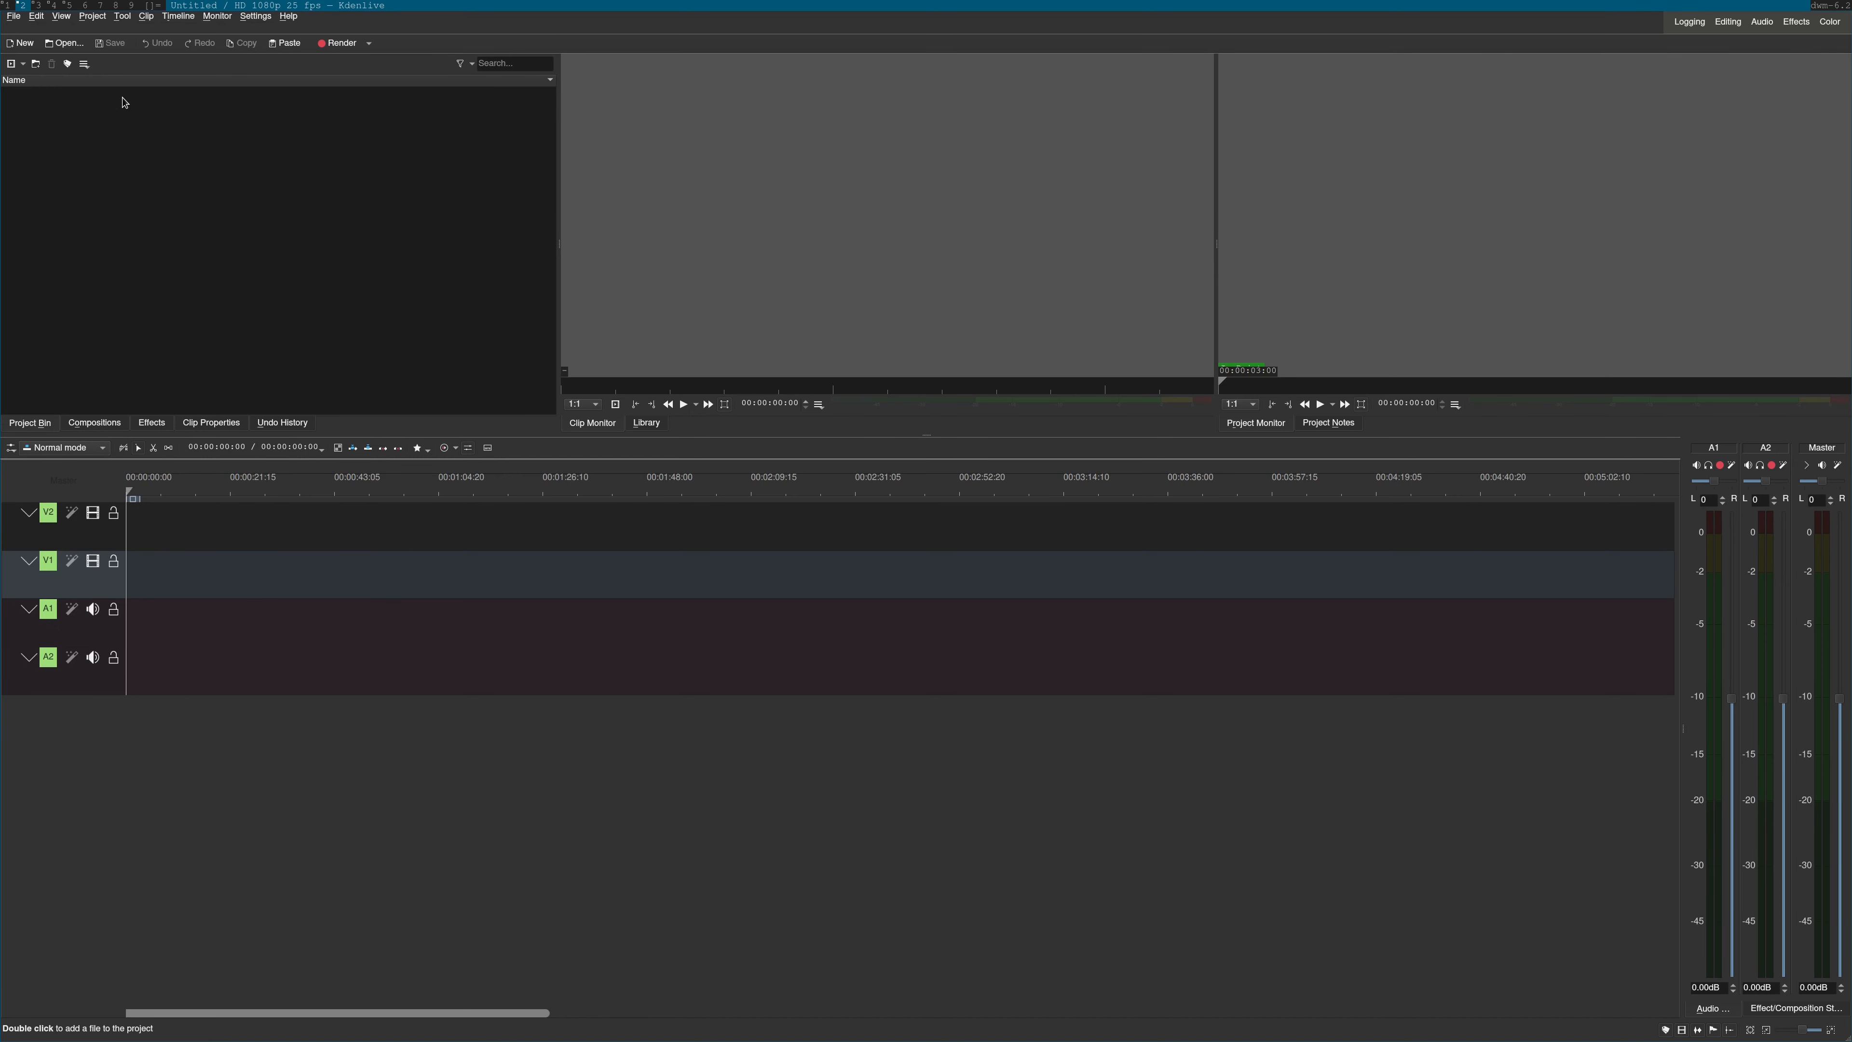
click(76, 41)
key(Escape)
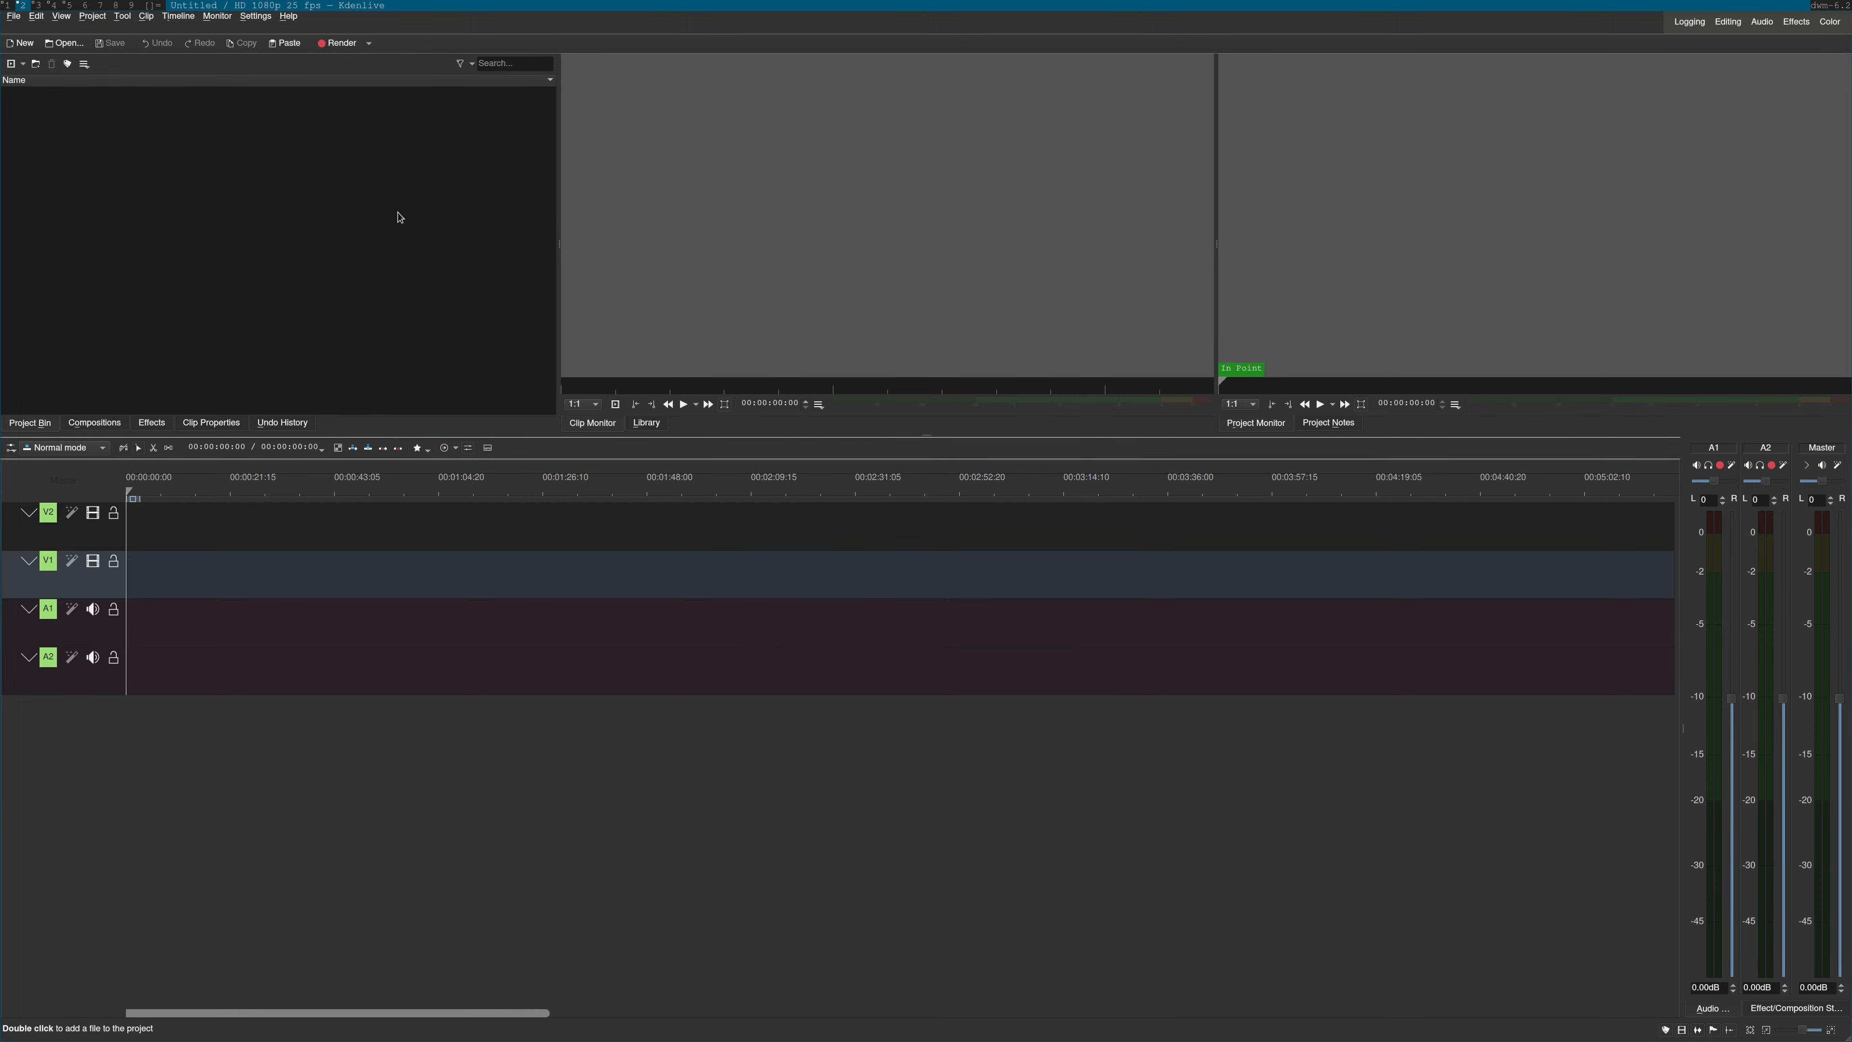
Add the Production Assets folder from the Video Editing drive to the new project's bin
right_click(399, 218)
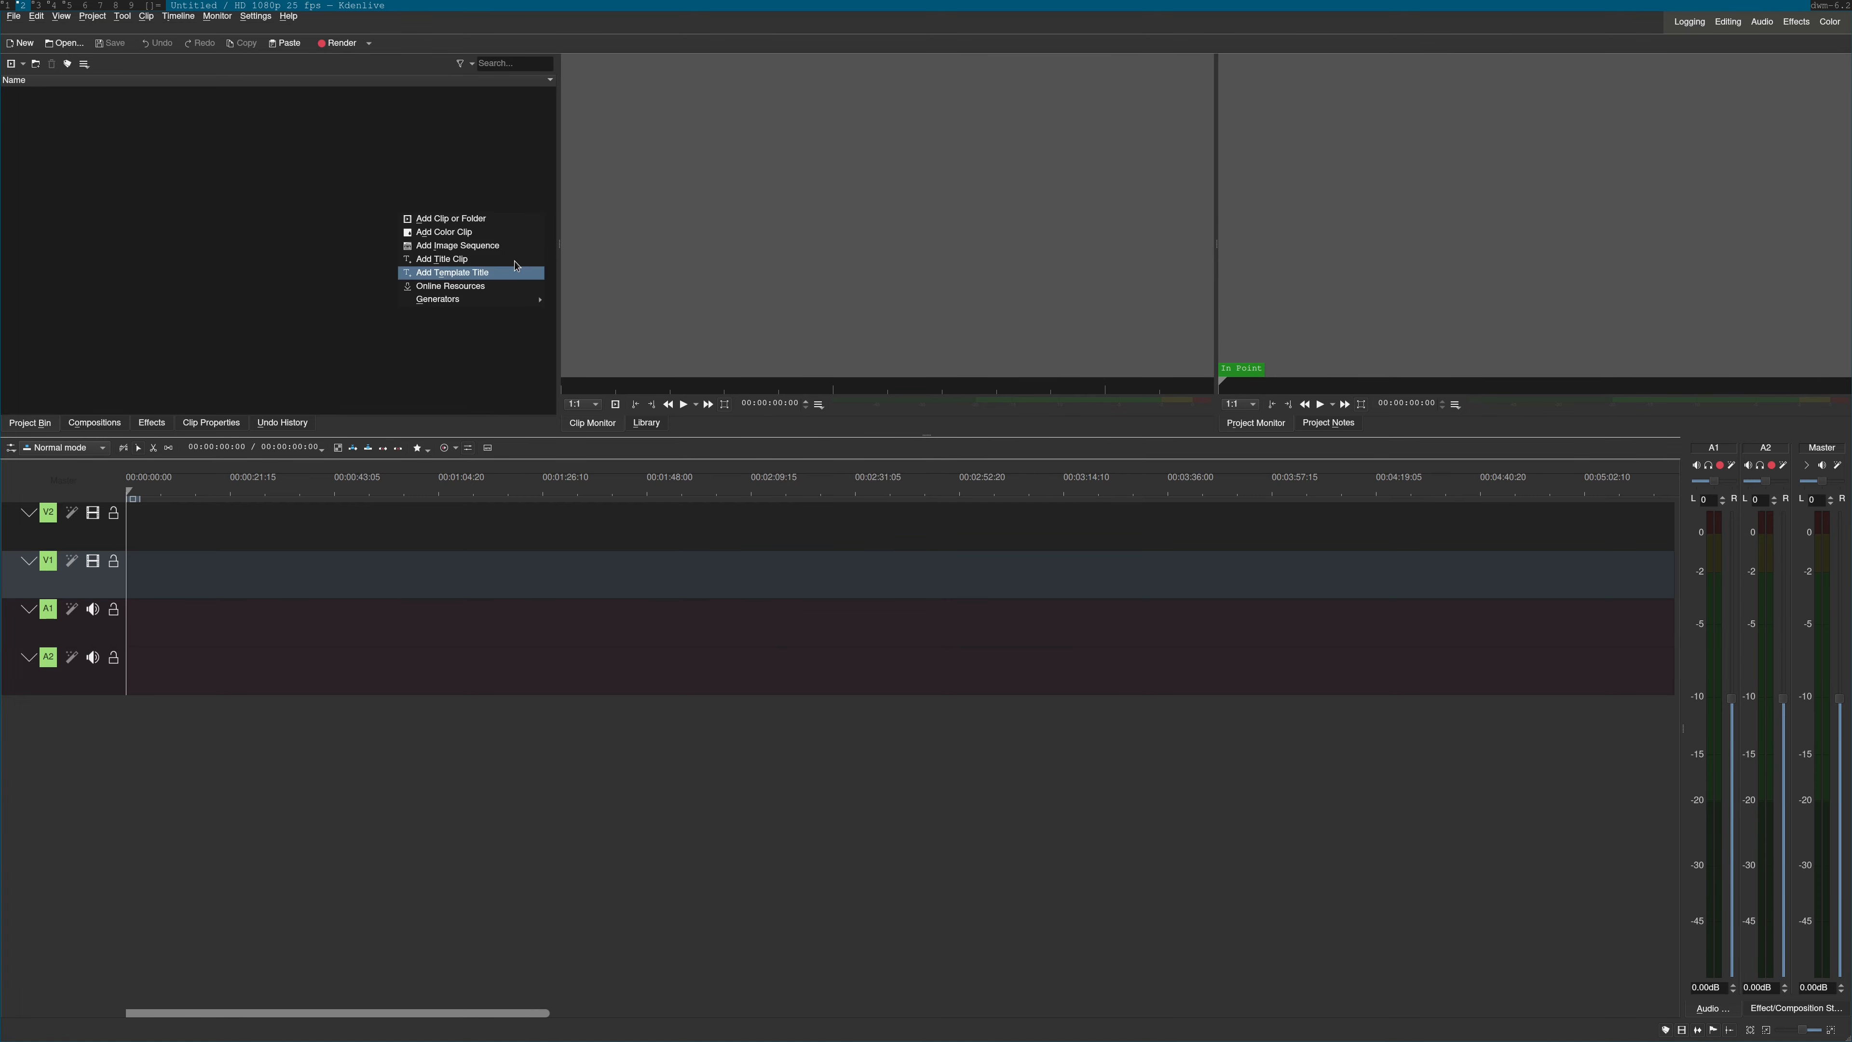
click(438, 222)
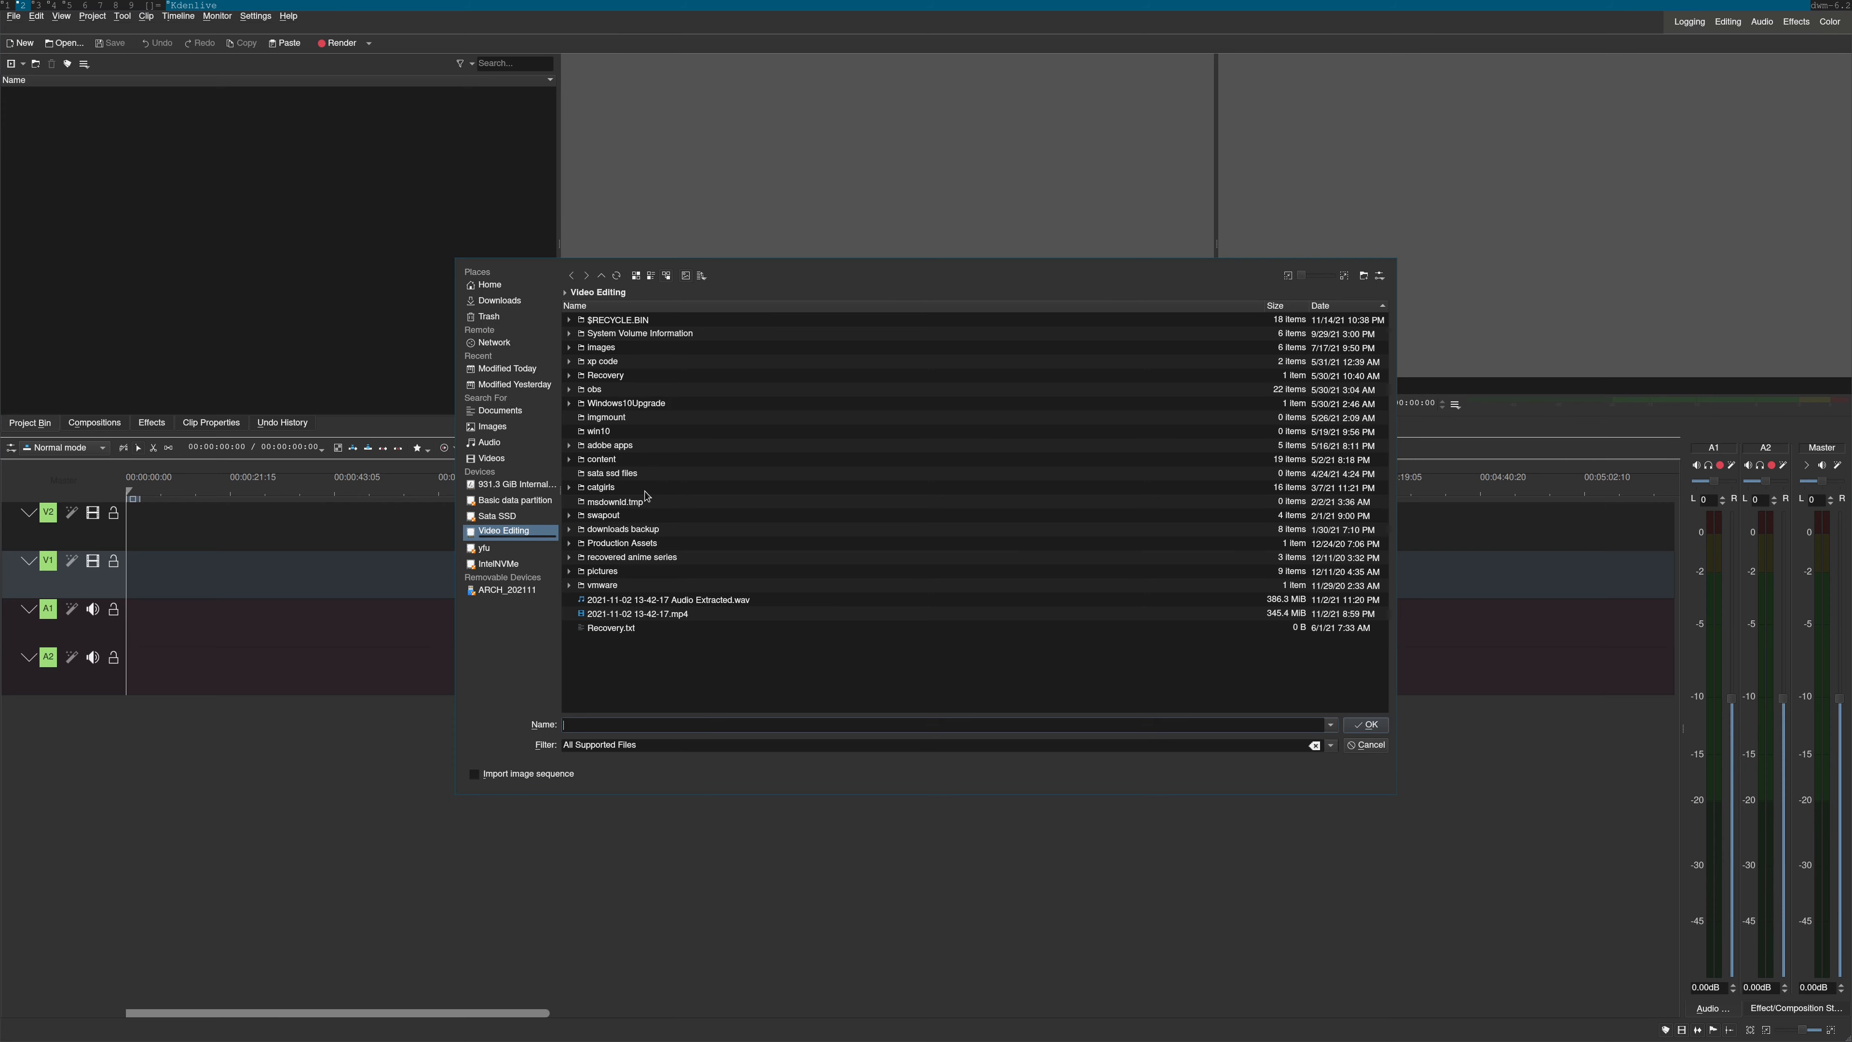
click(646, 545)
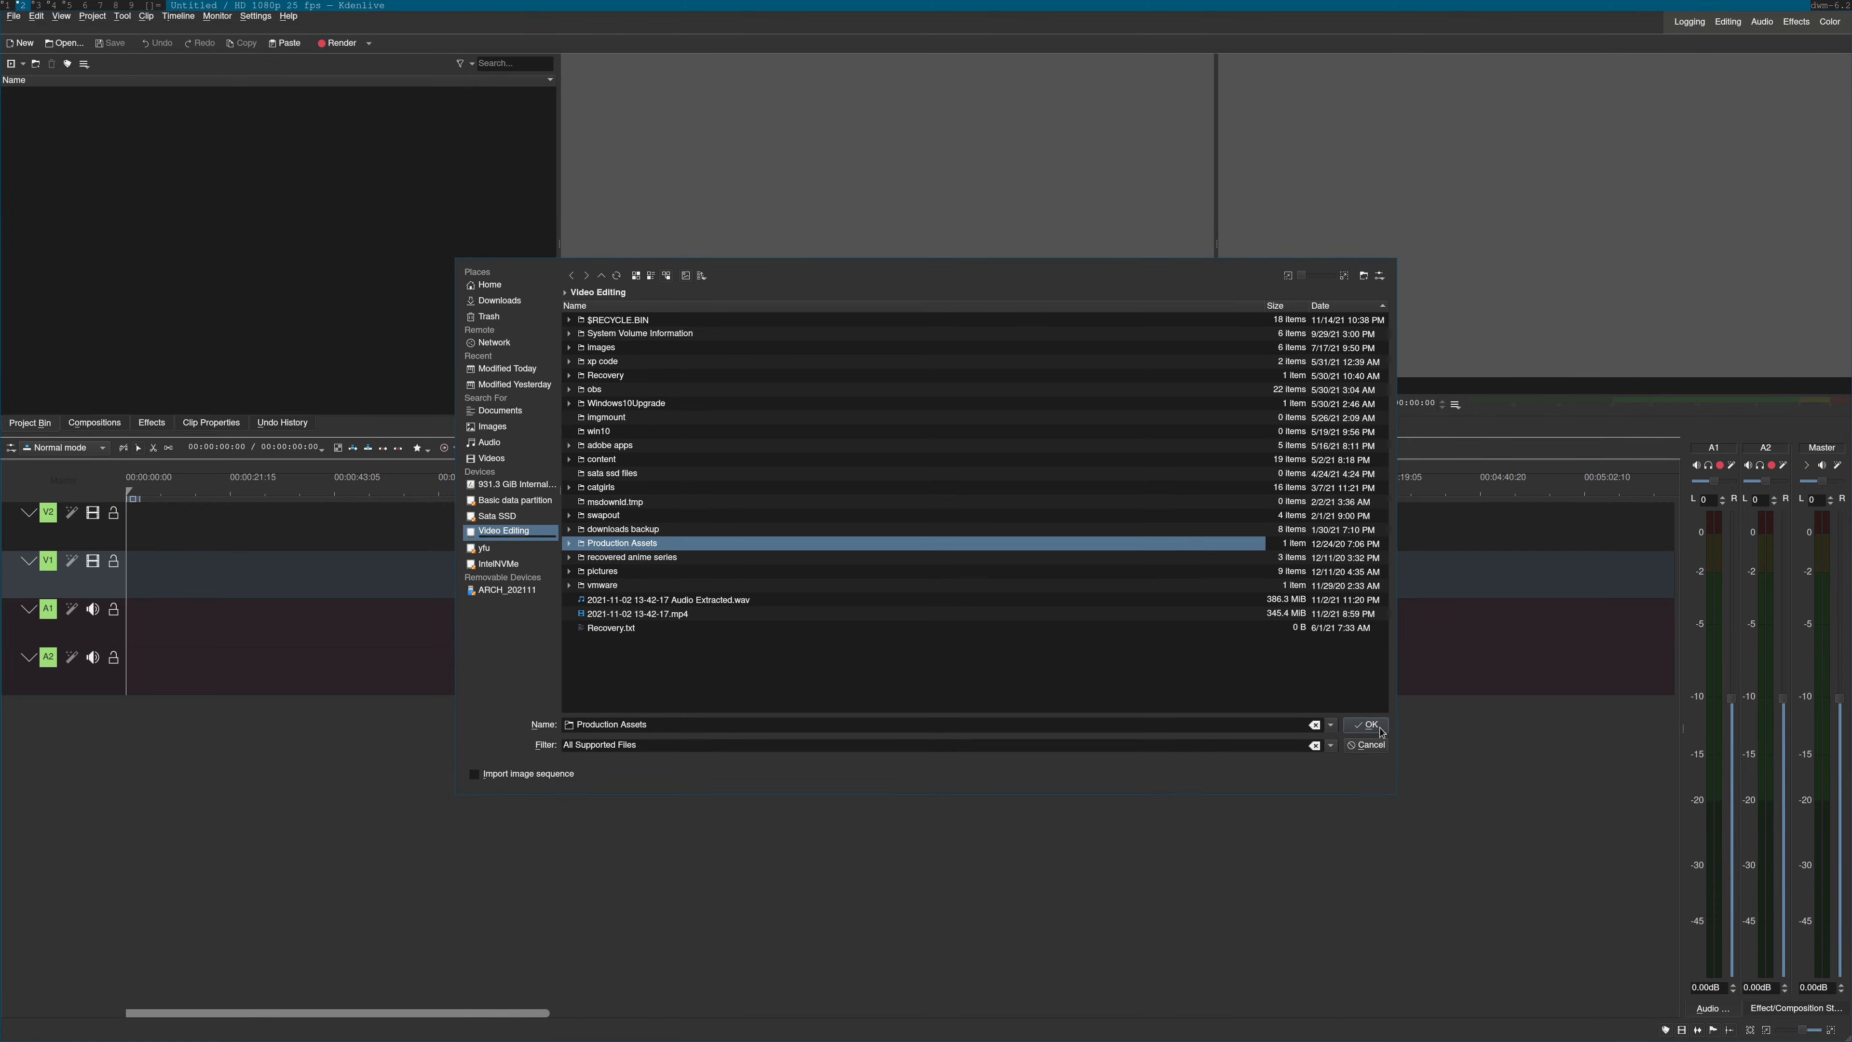
click(1380, 731)
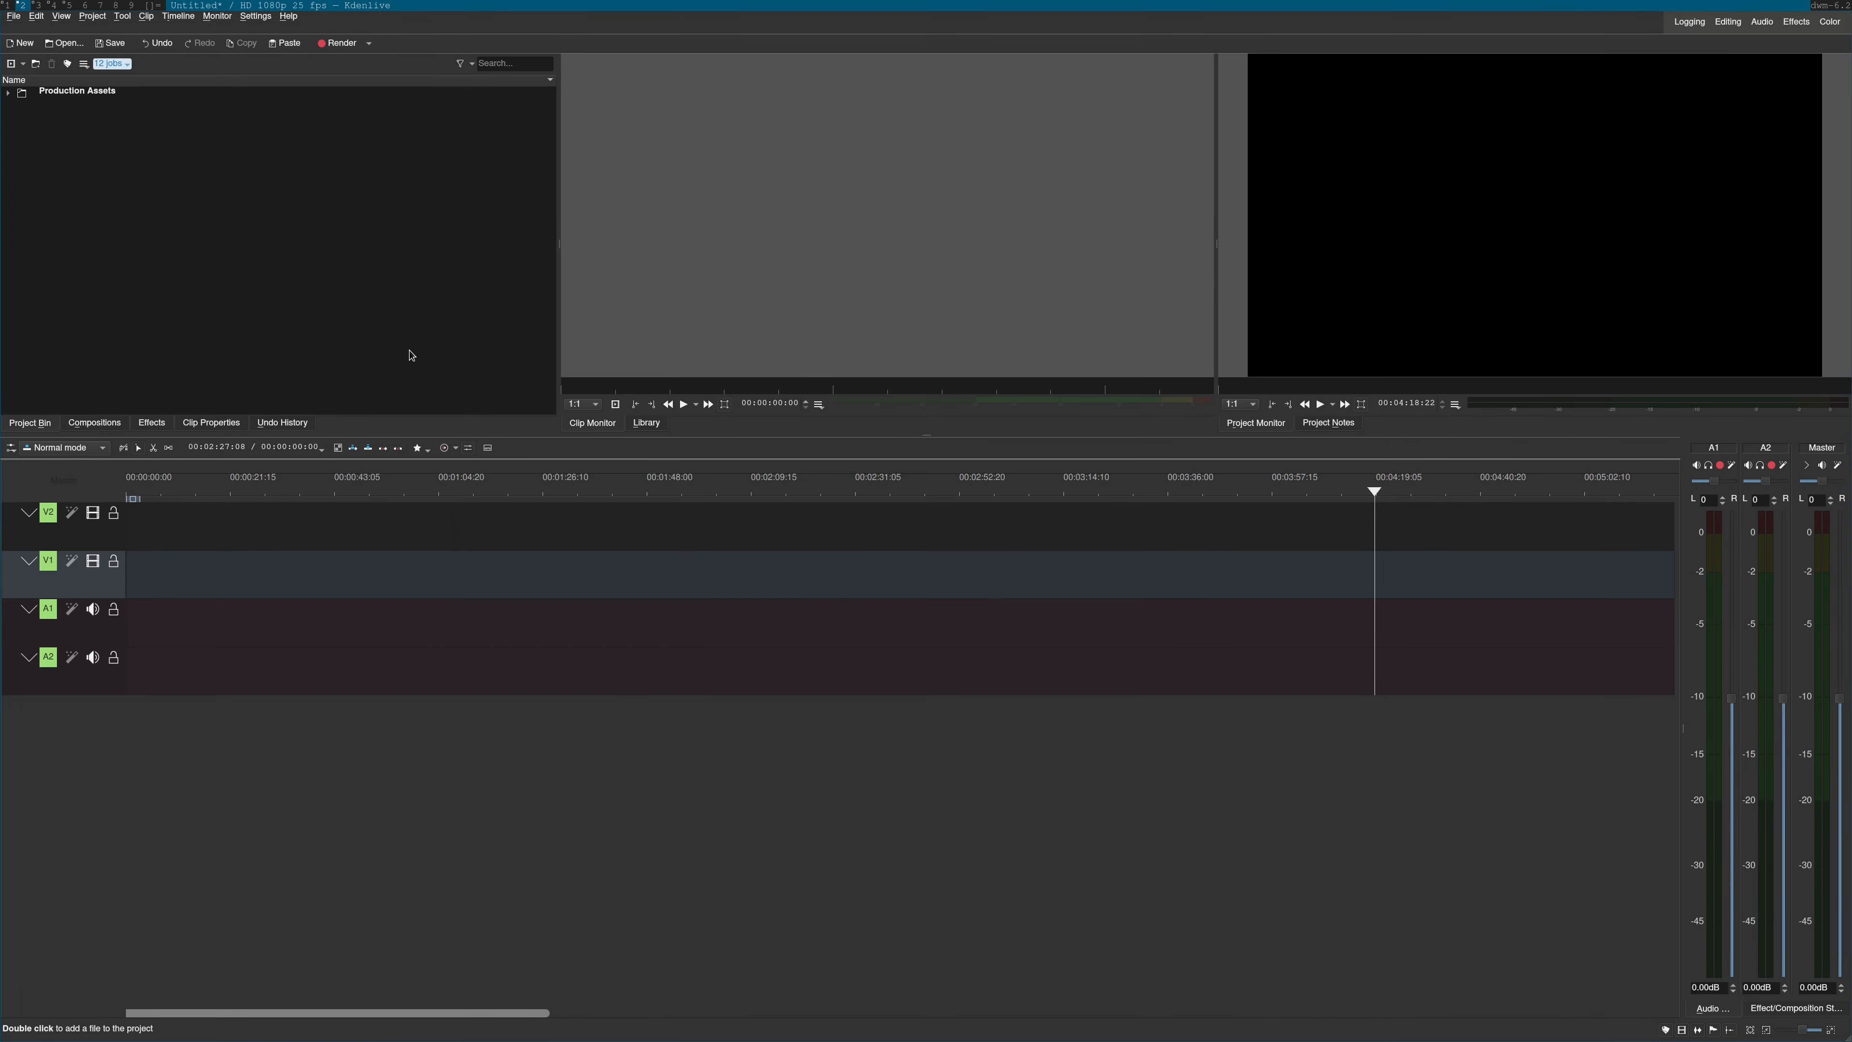
right_click(336, 301)
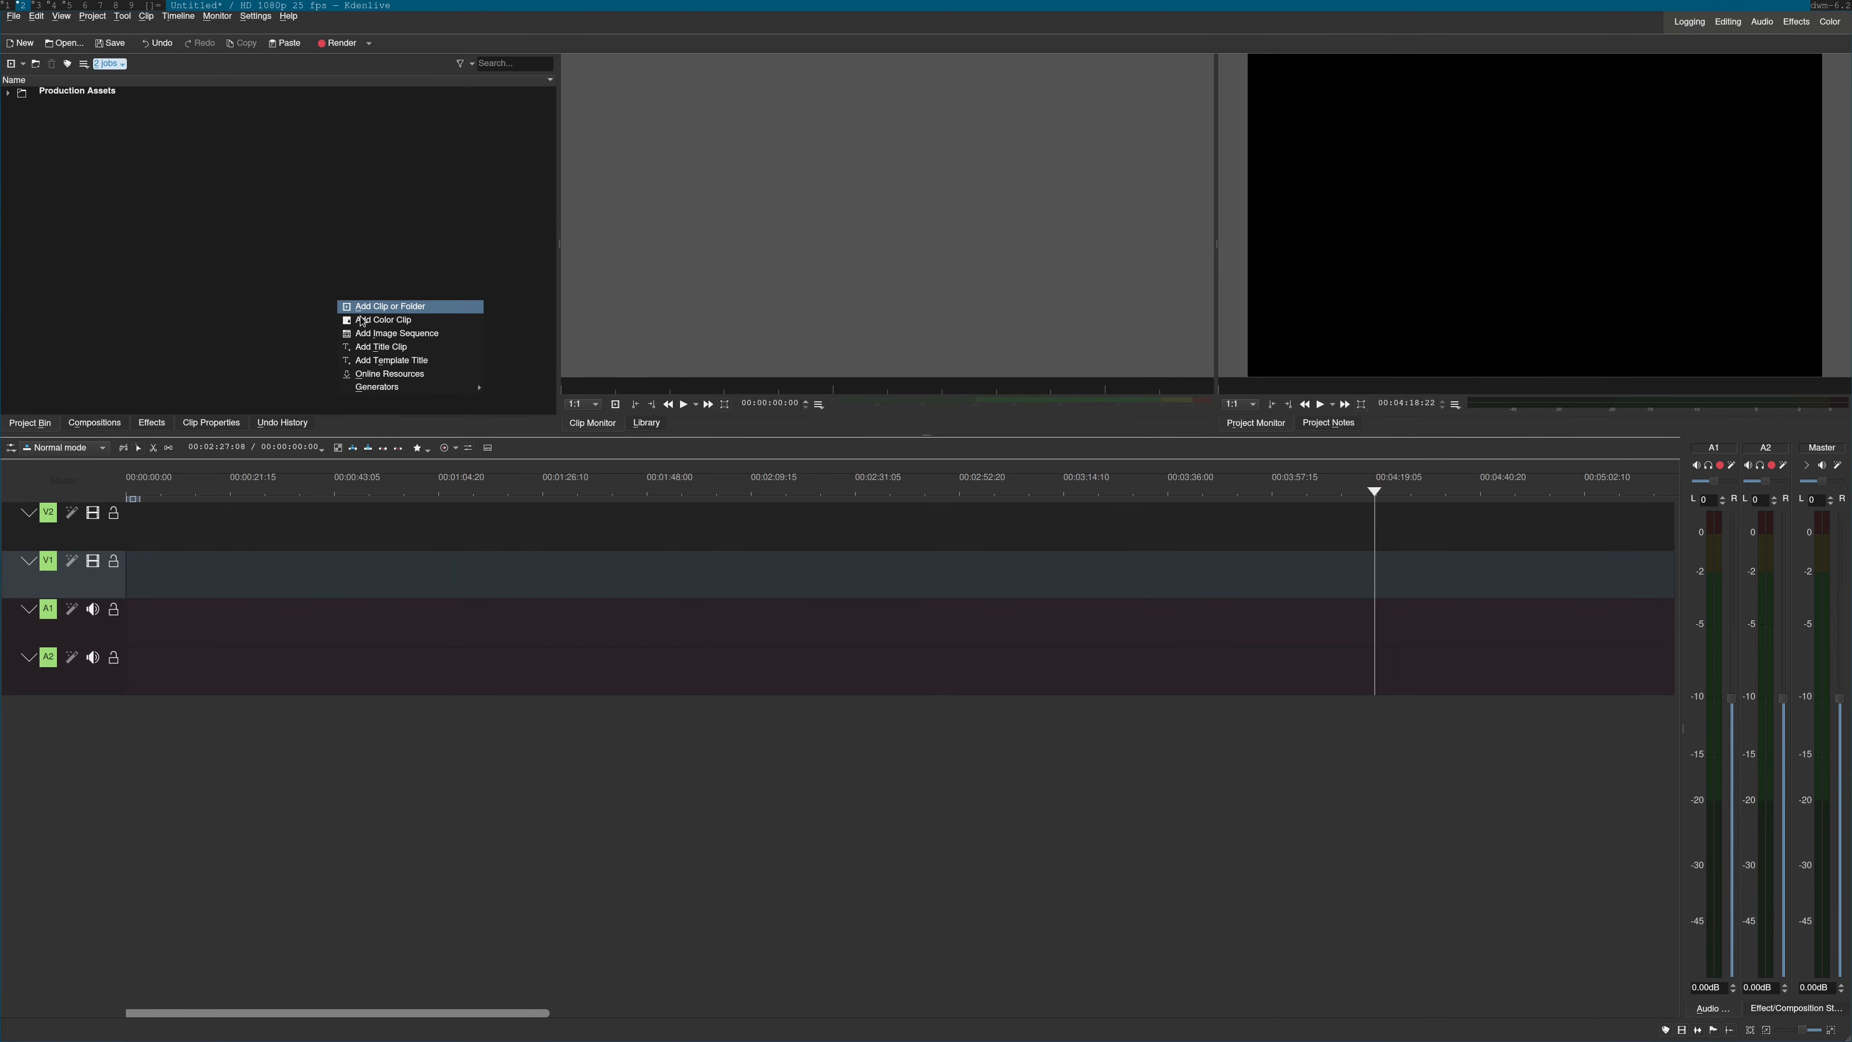
click(431, 308)
click(525, 287)
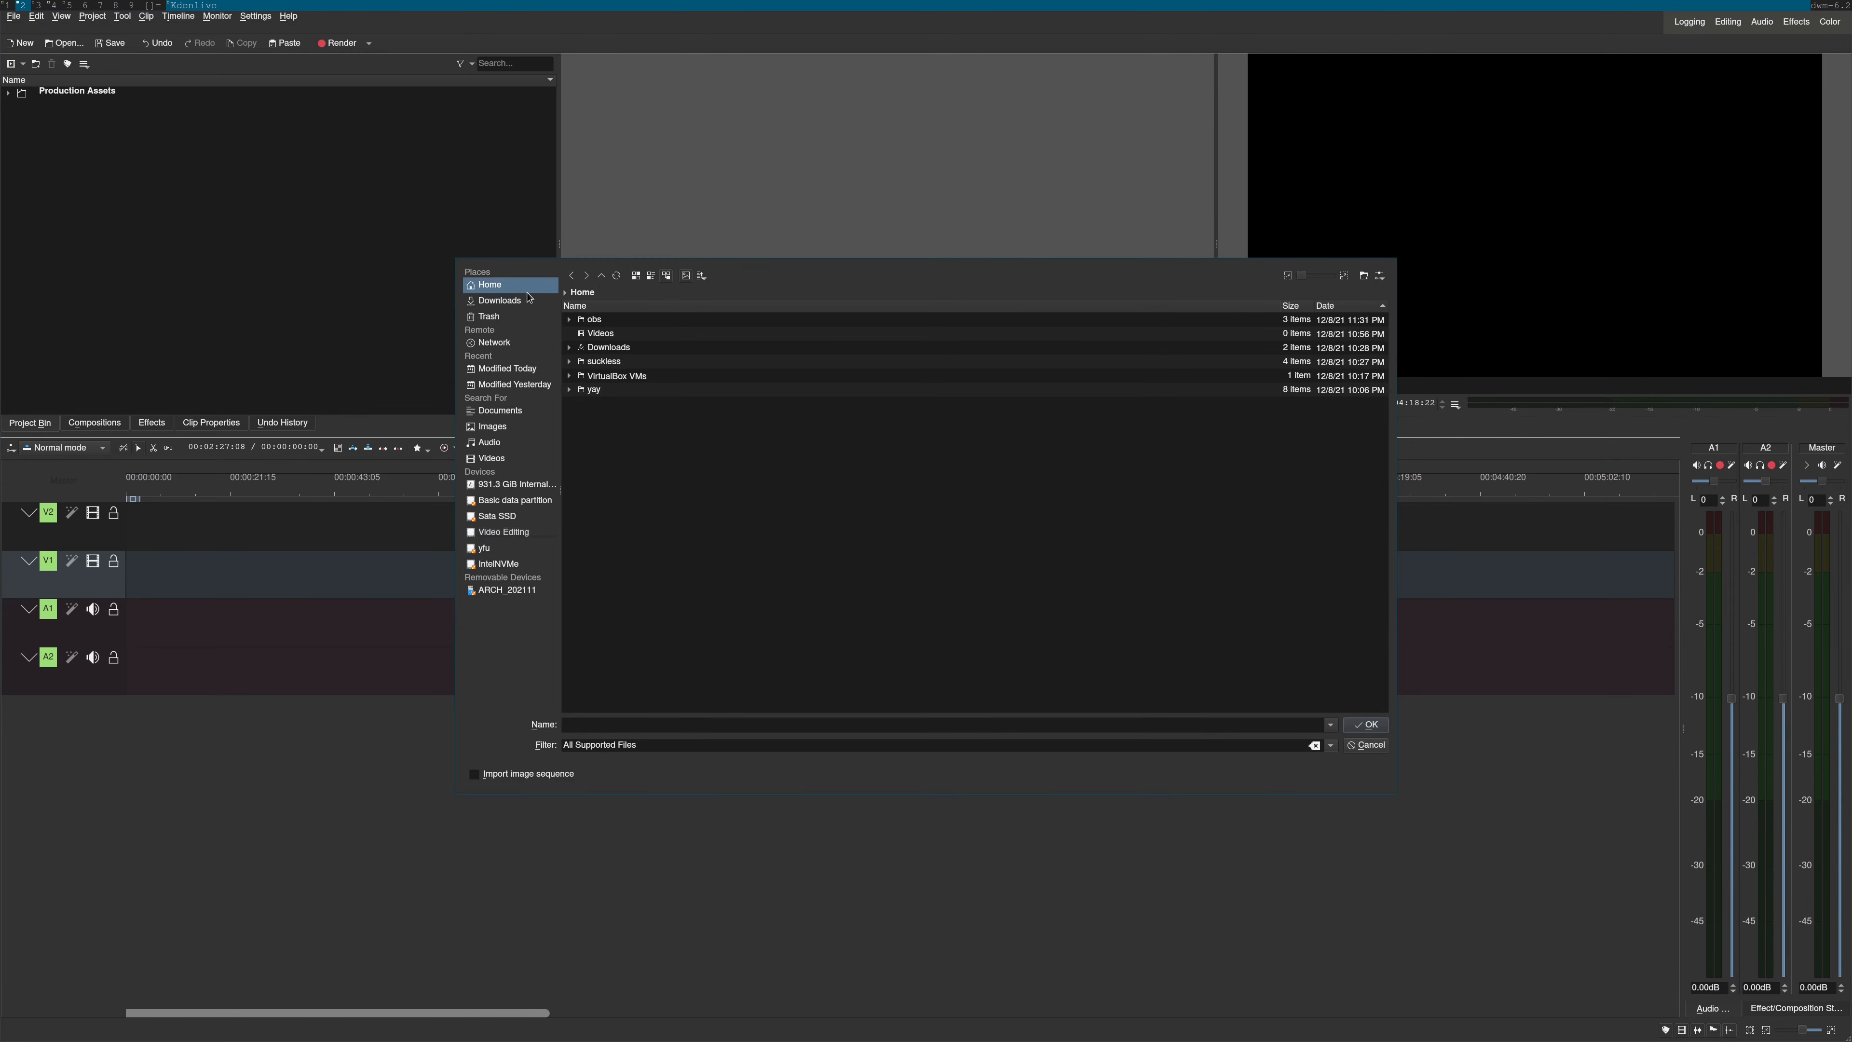
double_click(601, 333)
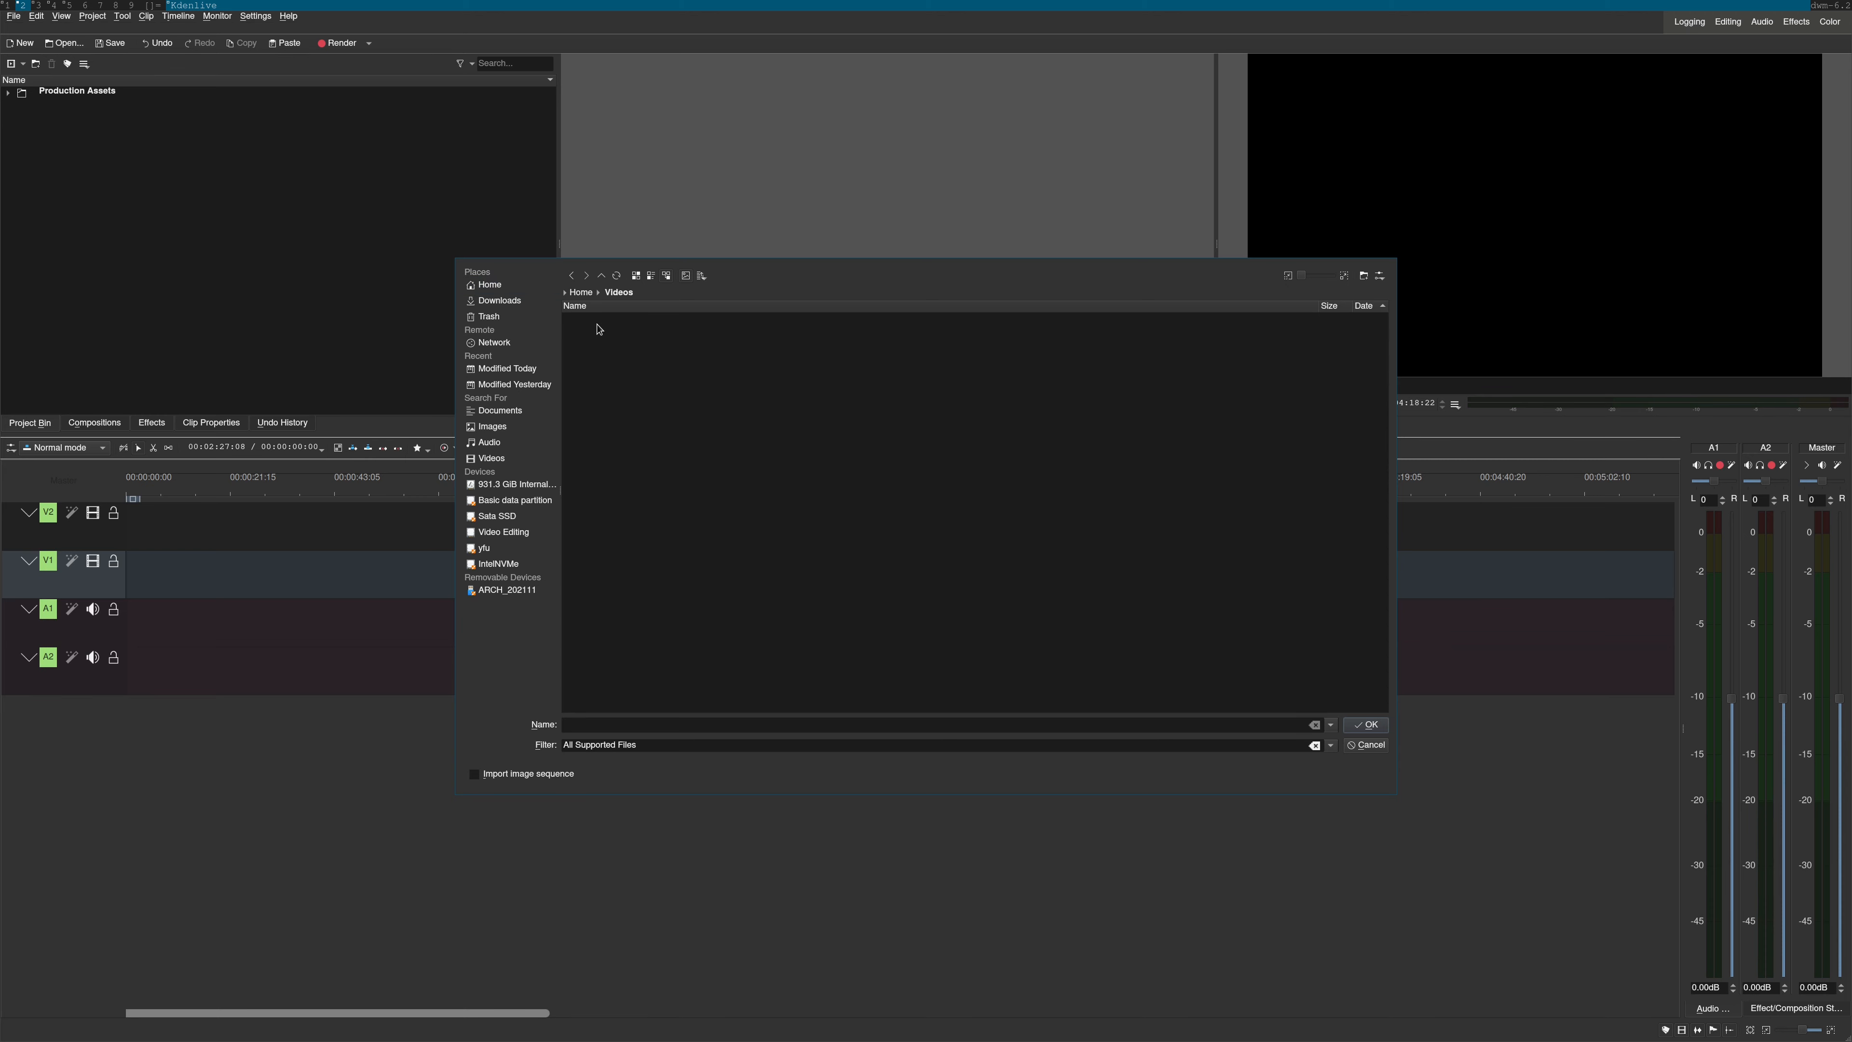
click(581, 294)
double_click(609, 323)
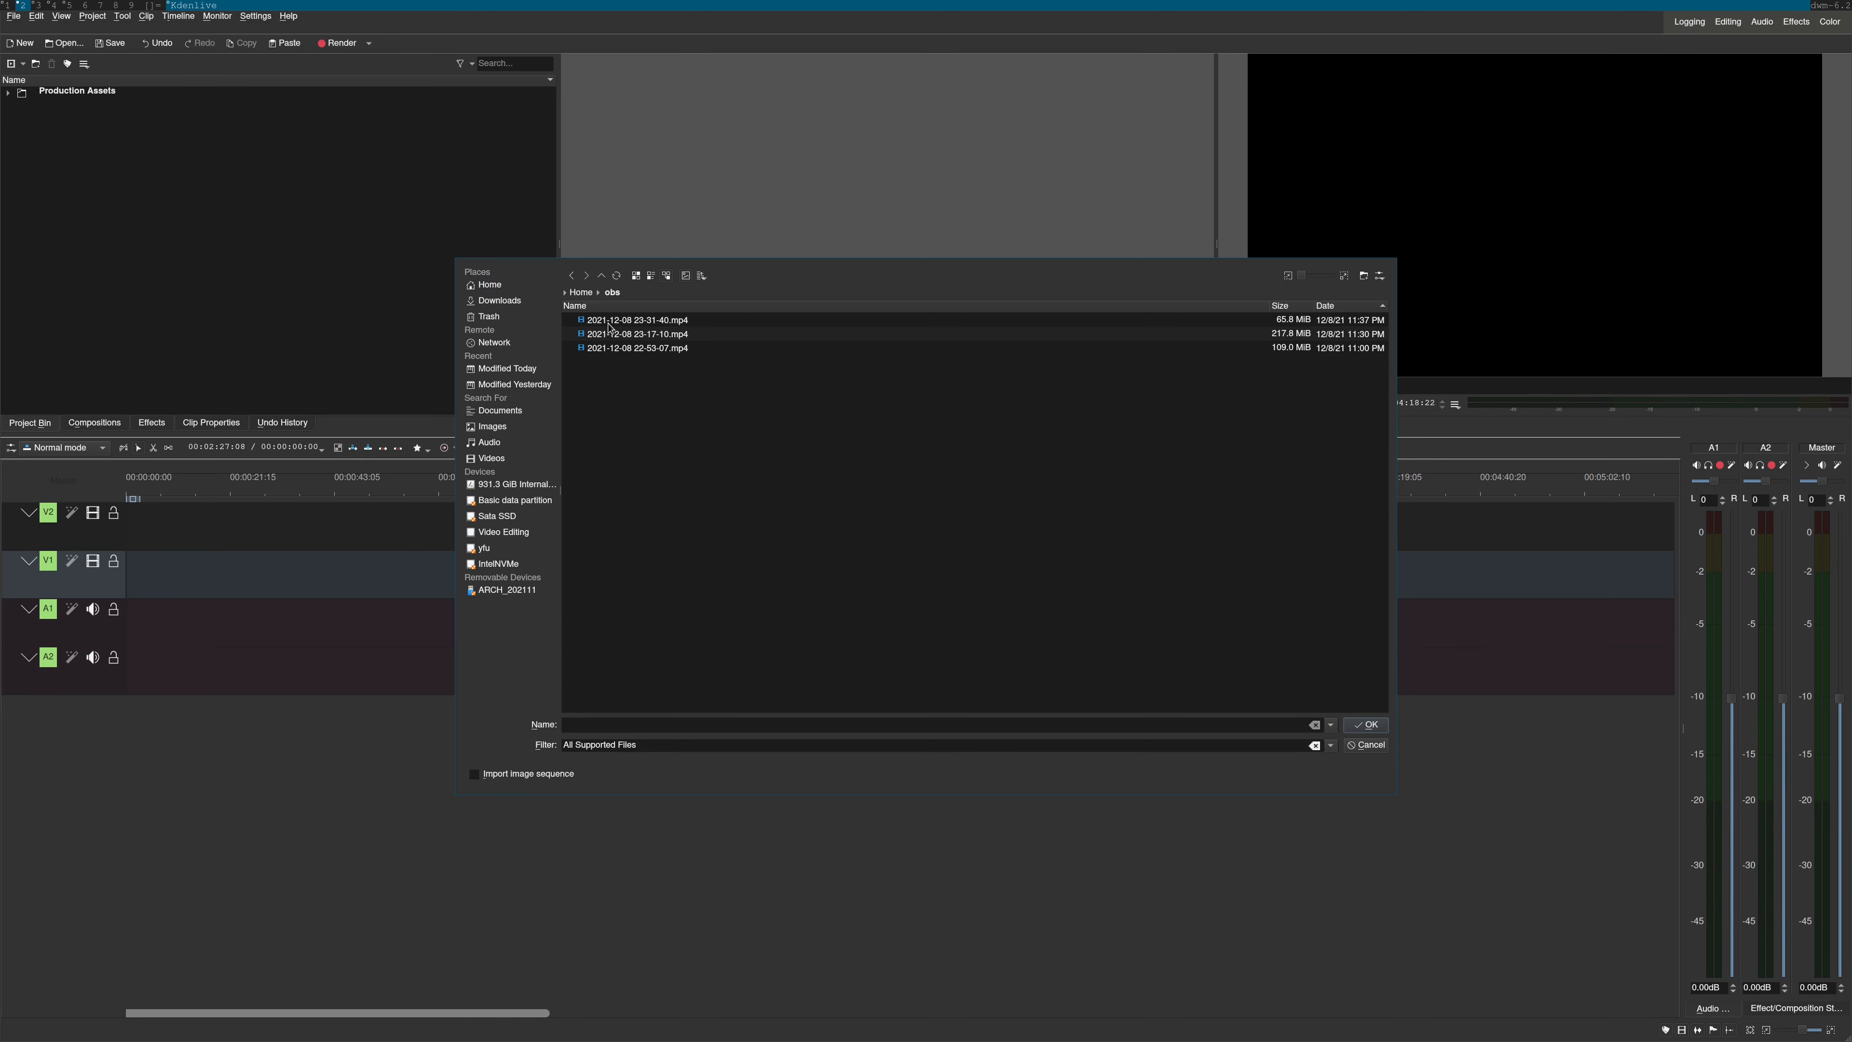
click(667, 322)
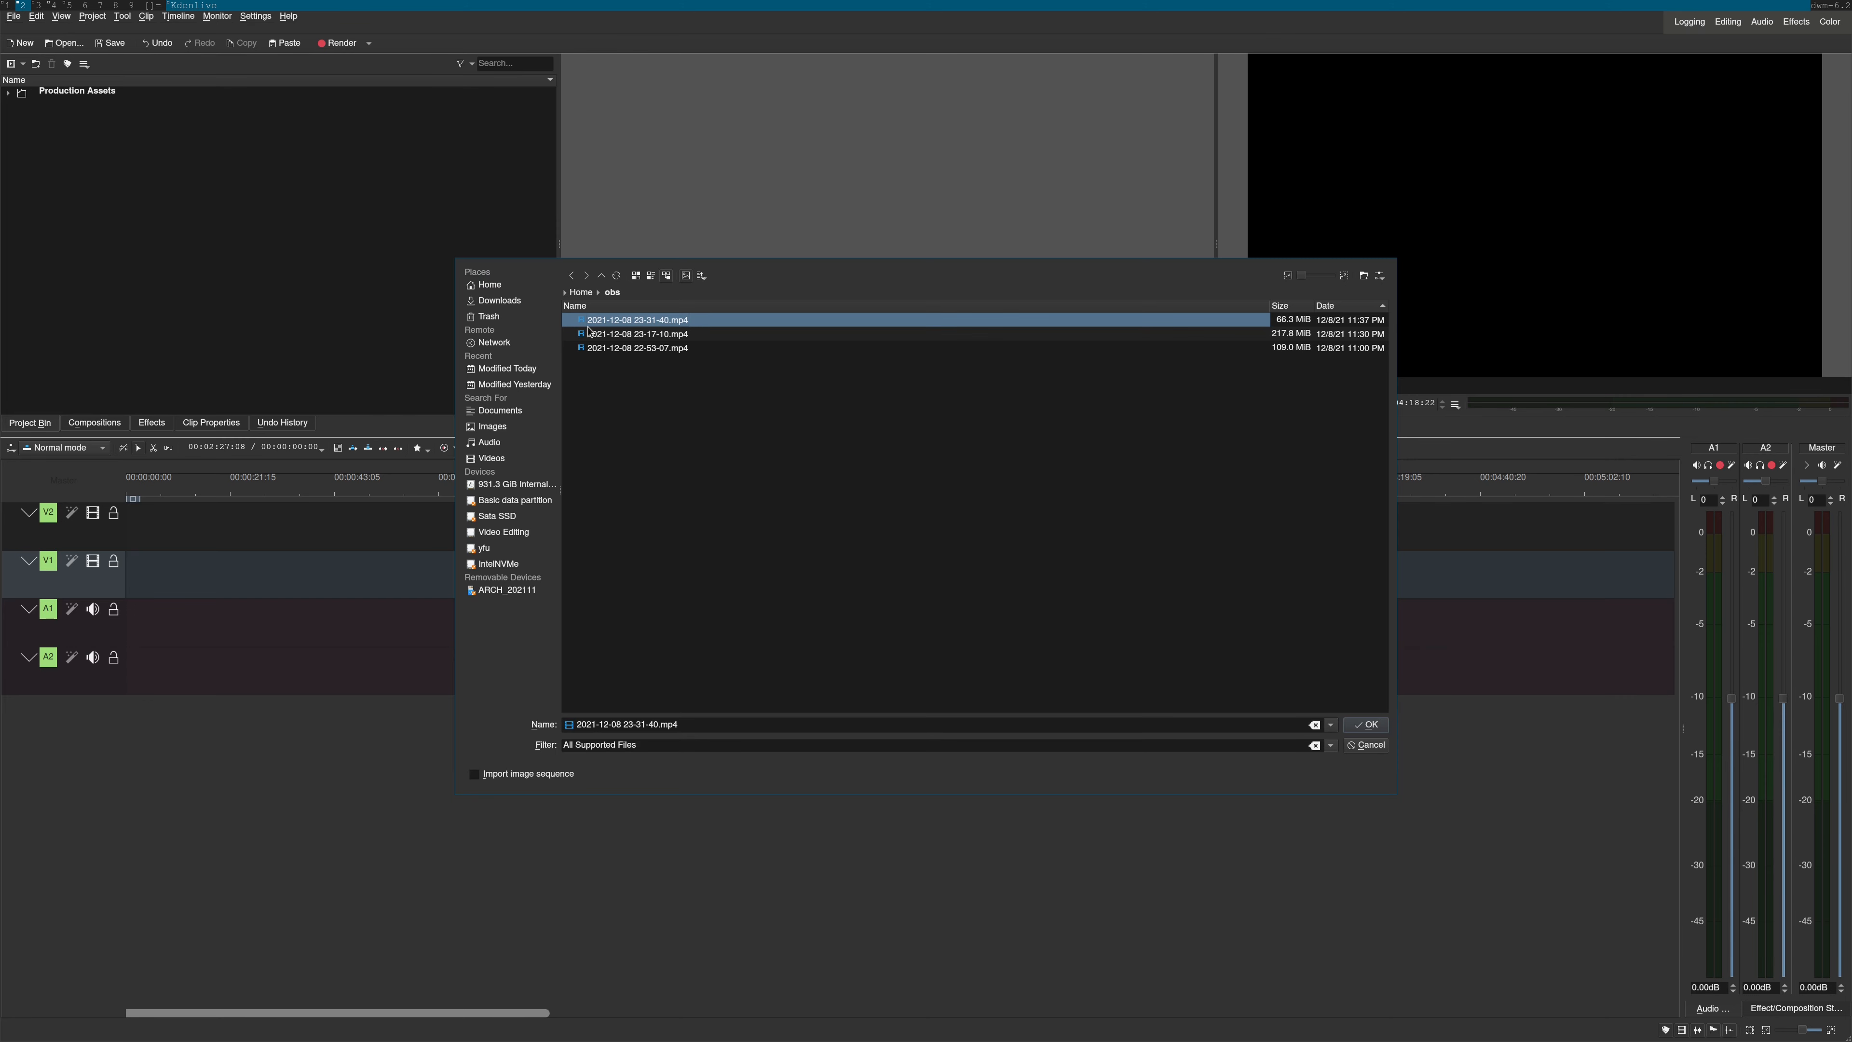
double_click(605, 335)
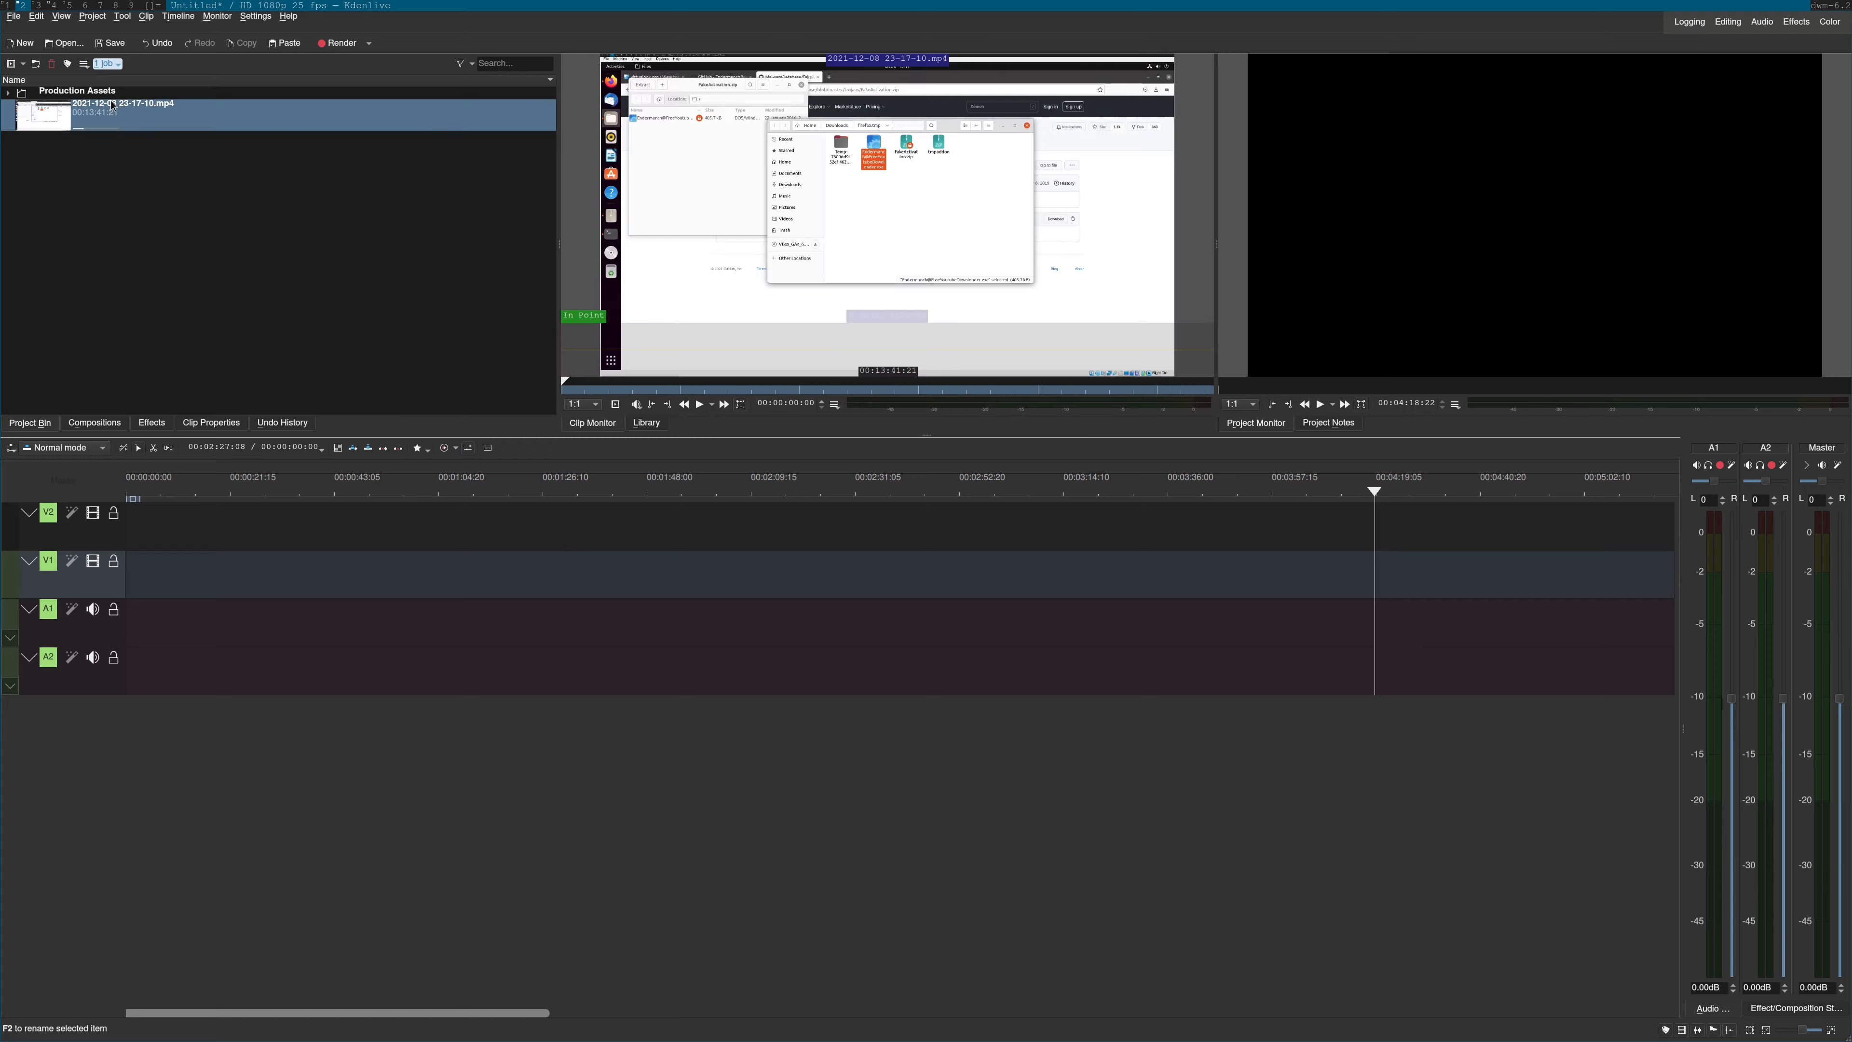
drag(136, 119, 138, 596)
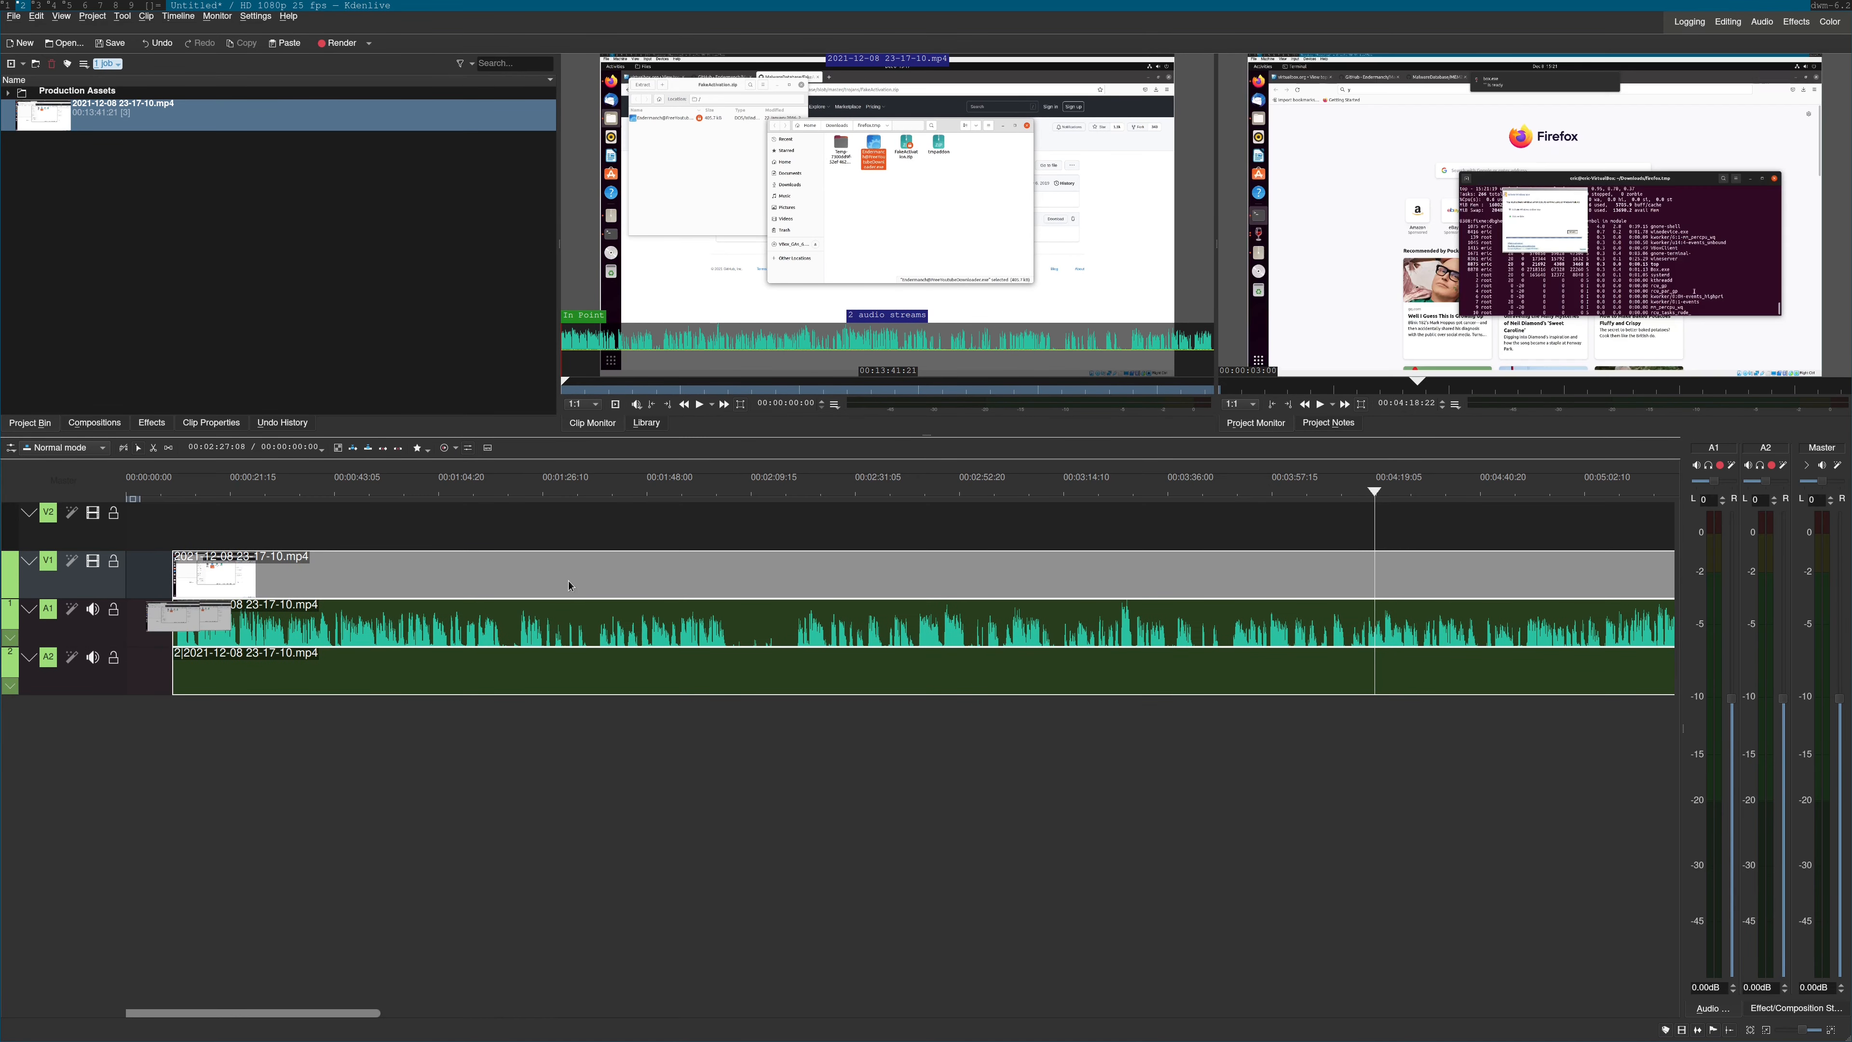
click(249, 559)
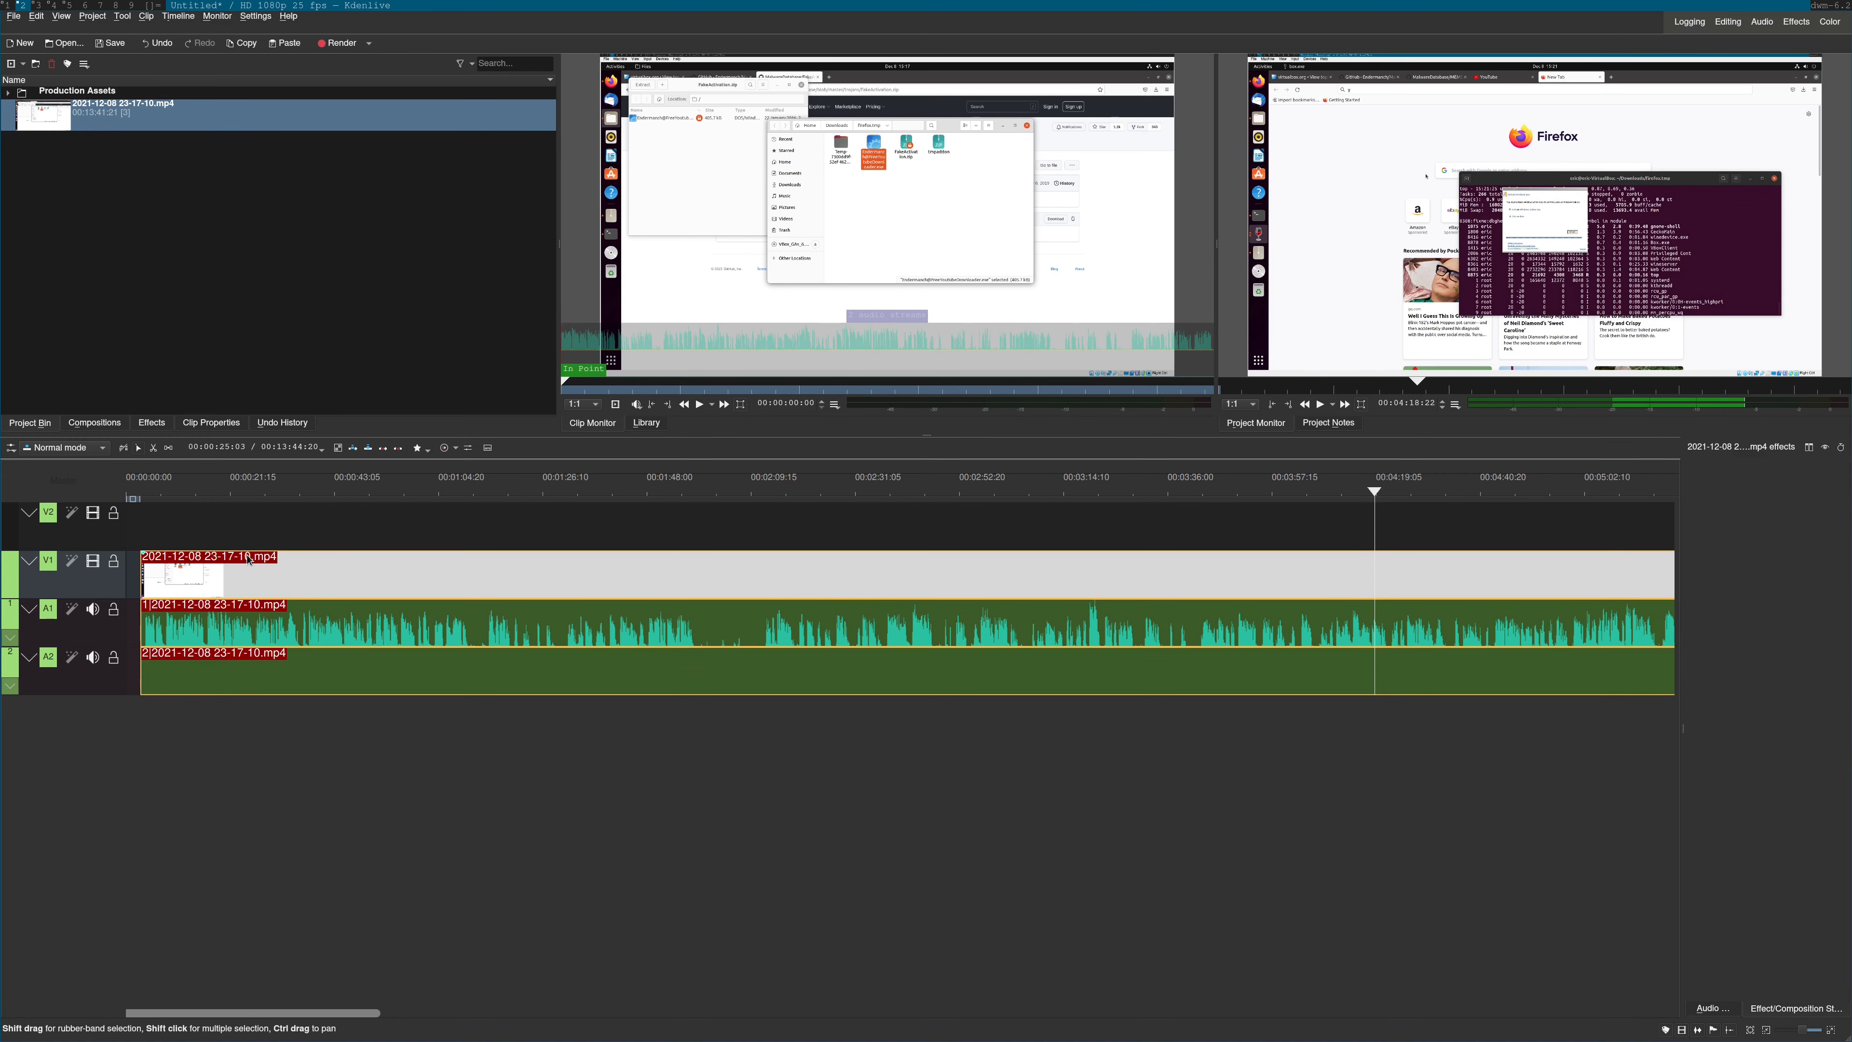
drag(249, 559, 234, 559)
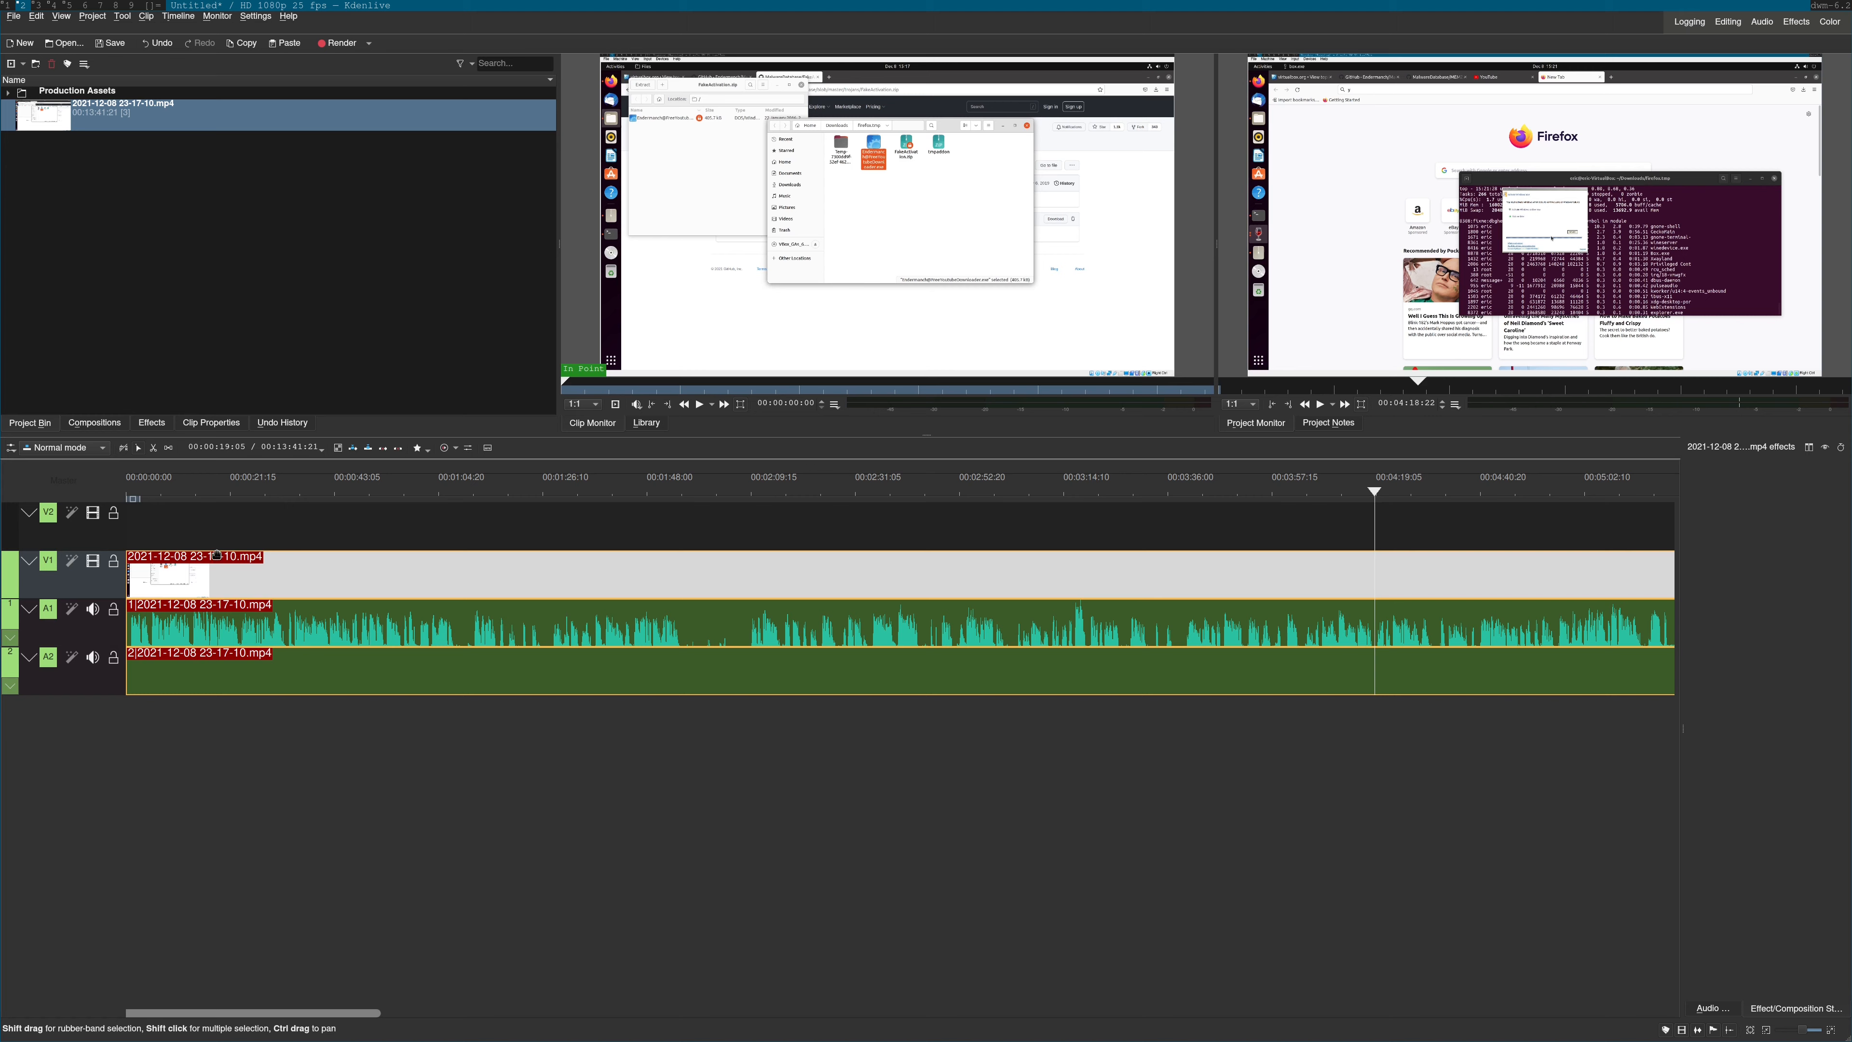
Preview the recording briefly, return the playhead to the timeline start, and shift the timeline zone slightly forward
key(space)
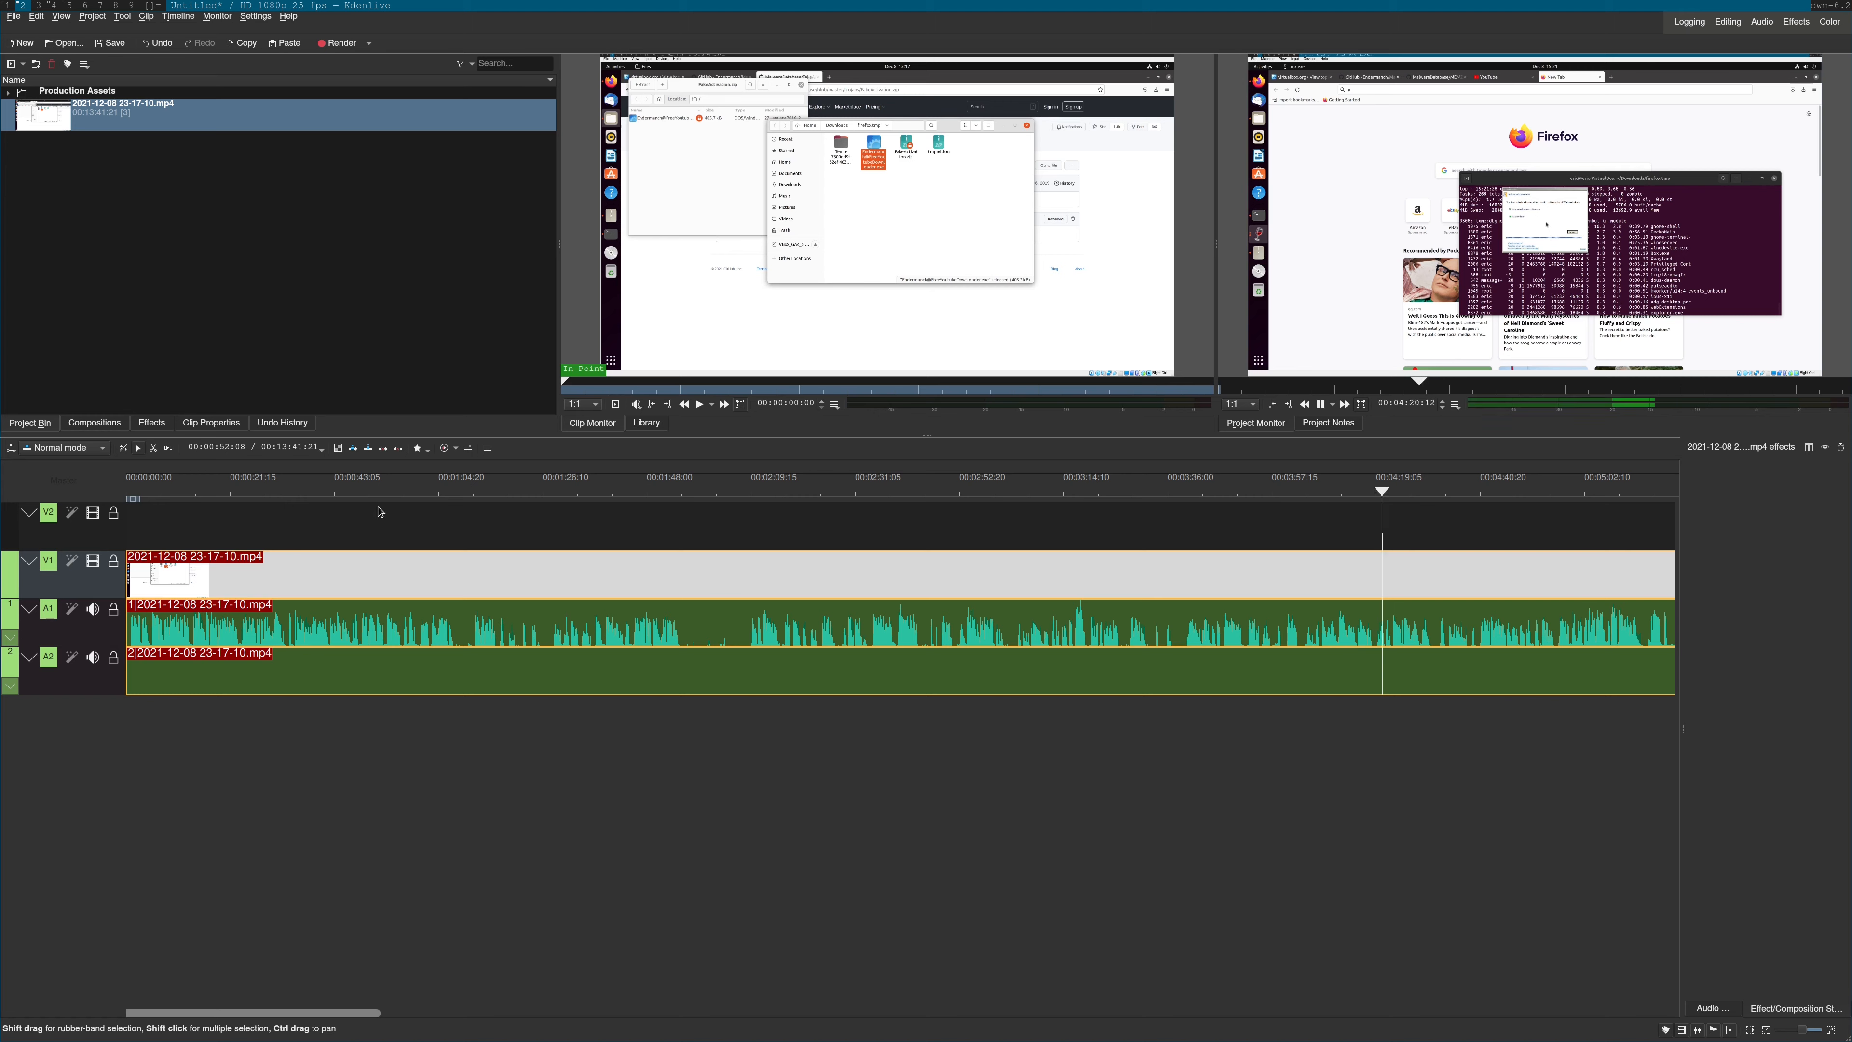
key(space)
click(484, 484)
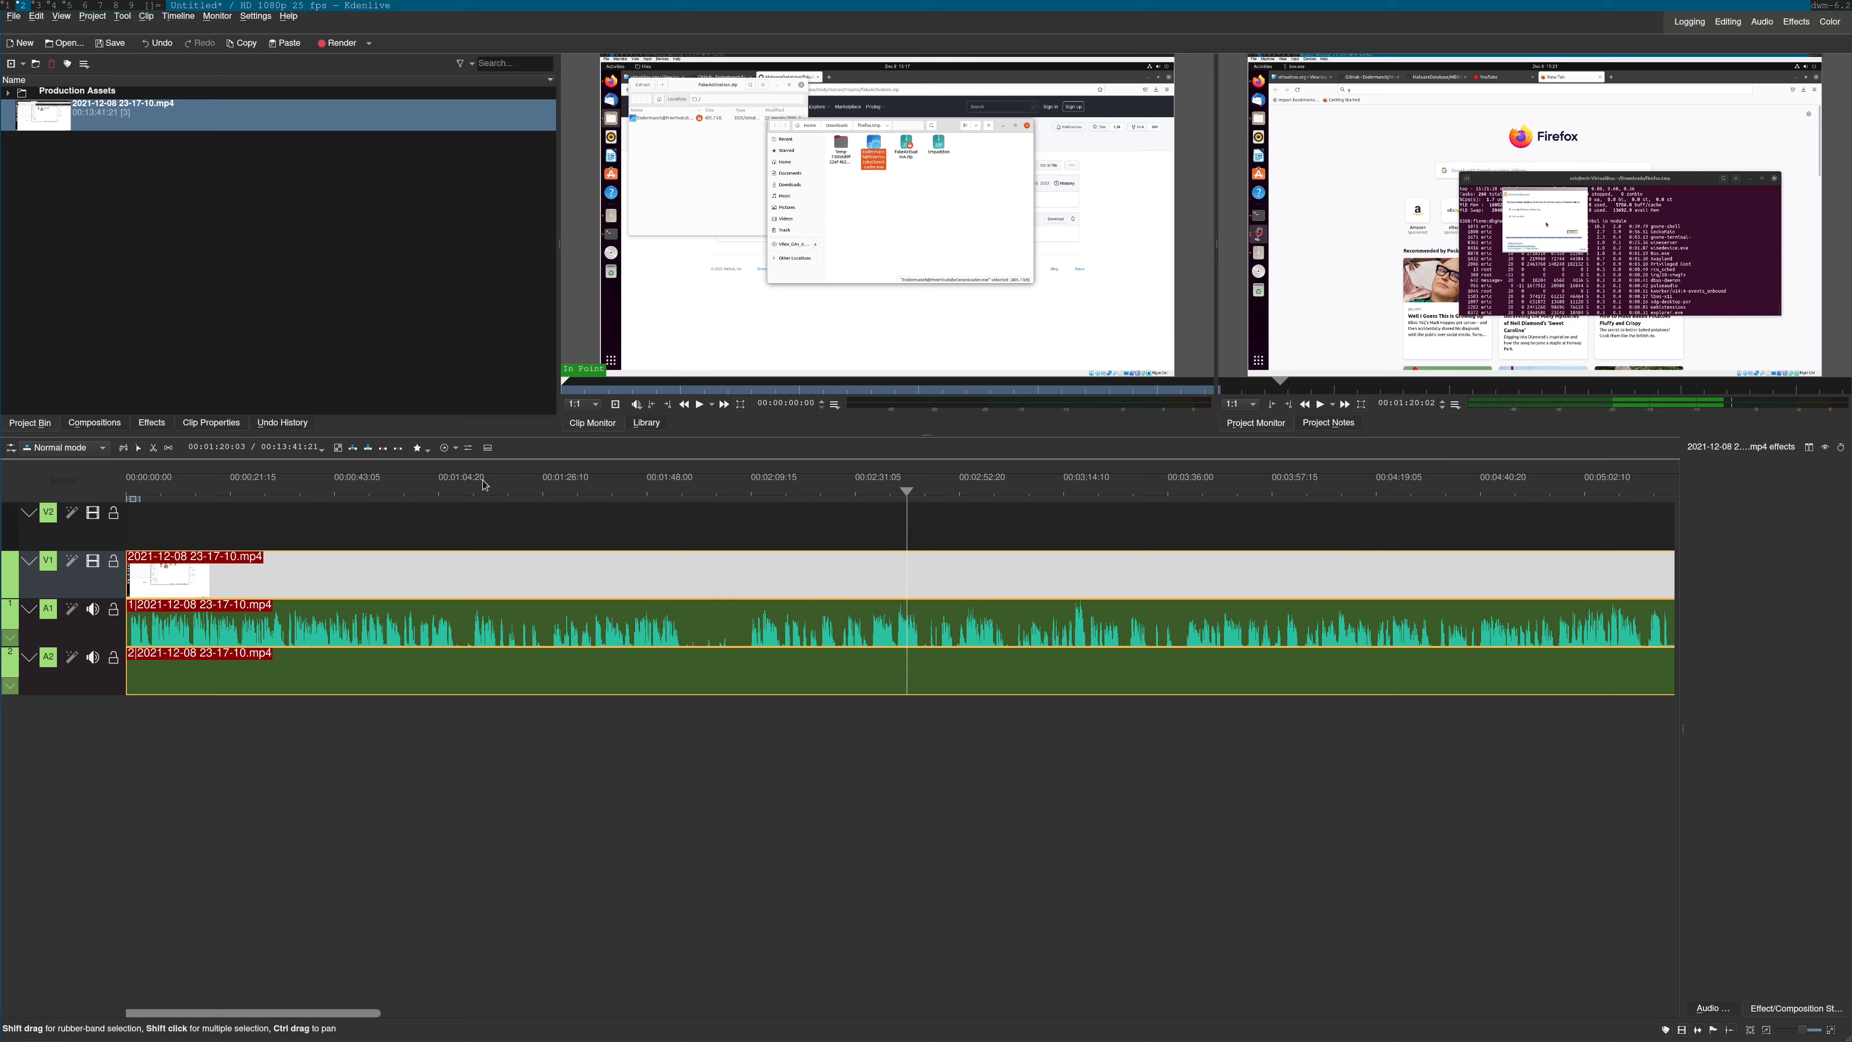
key(Home)
click(136, 506)
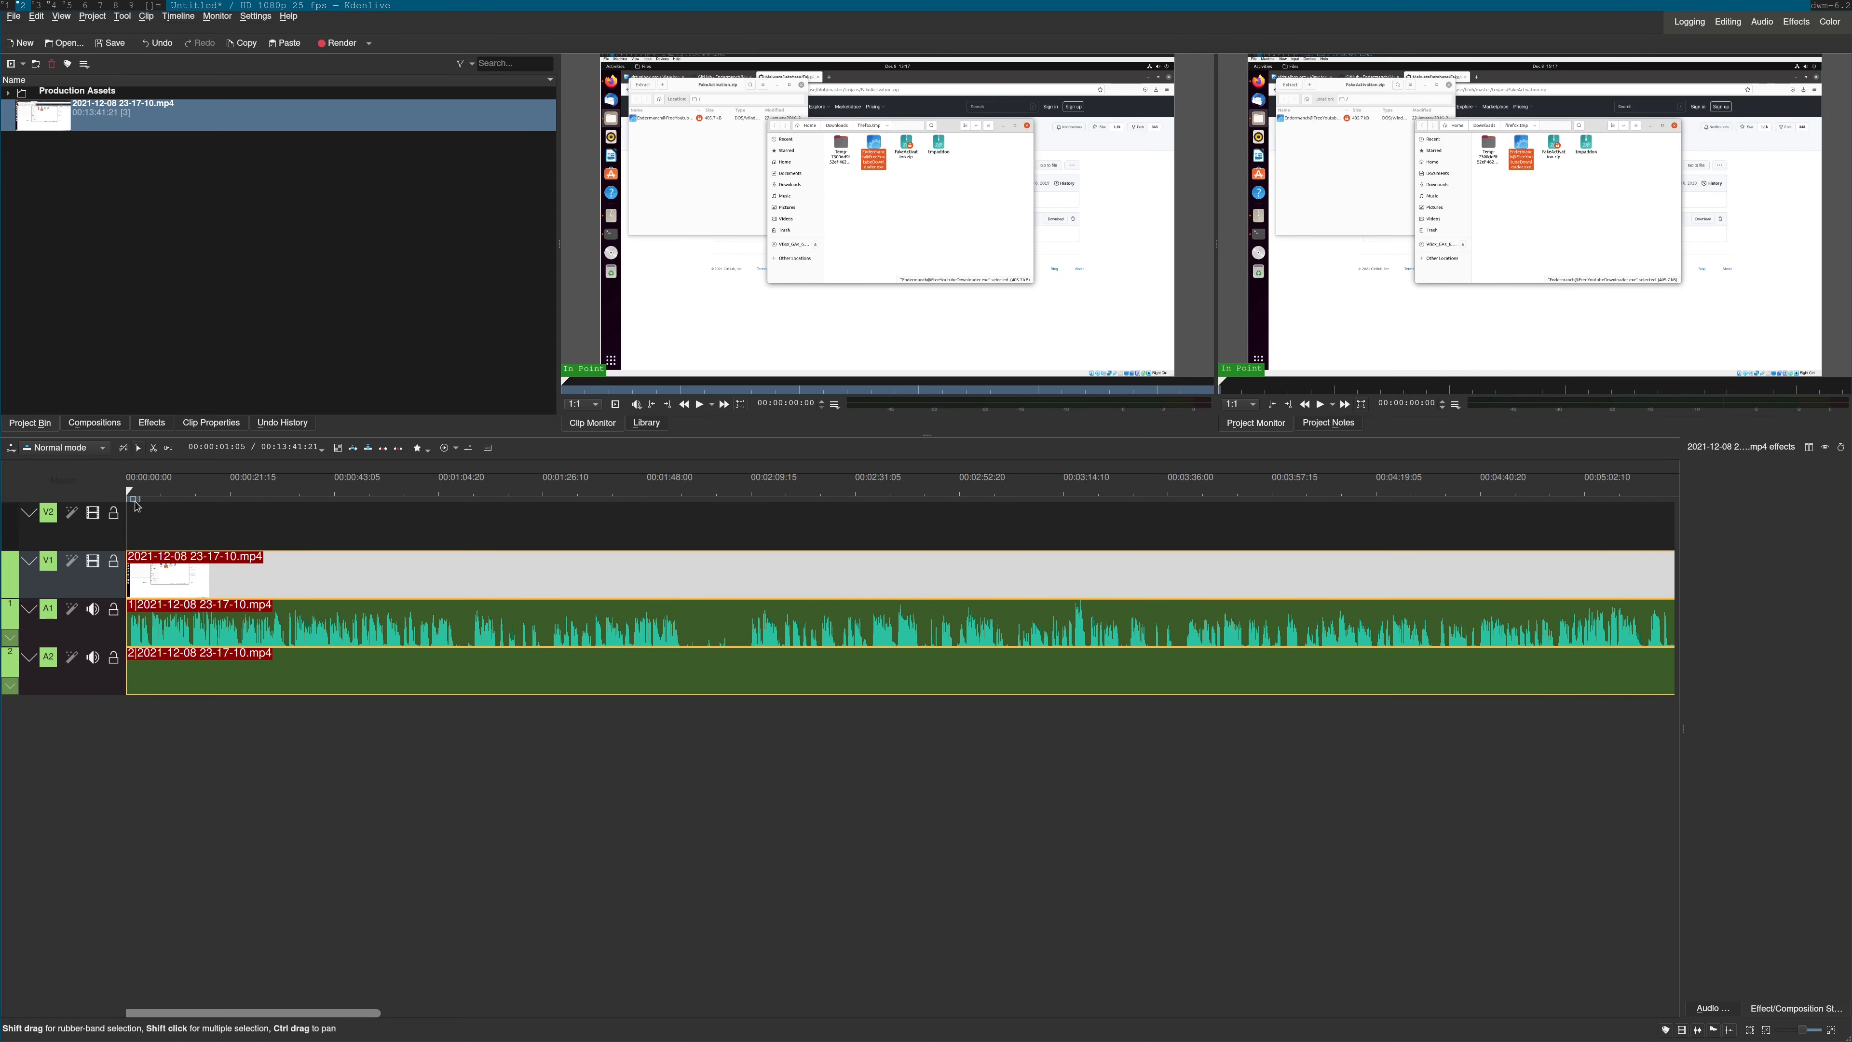
drag(135, 502, 232, 500)
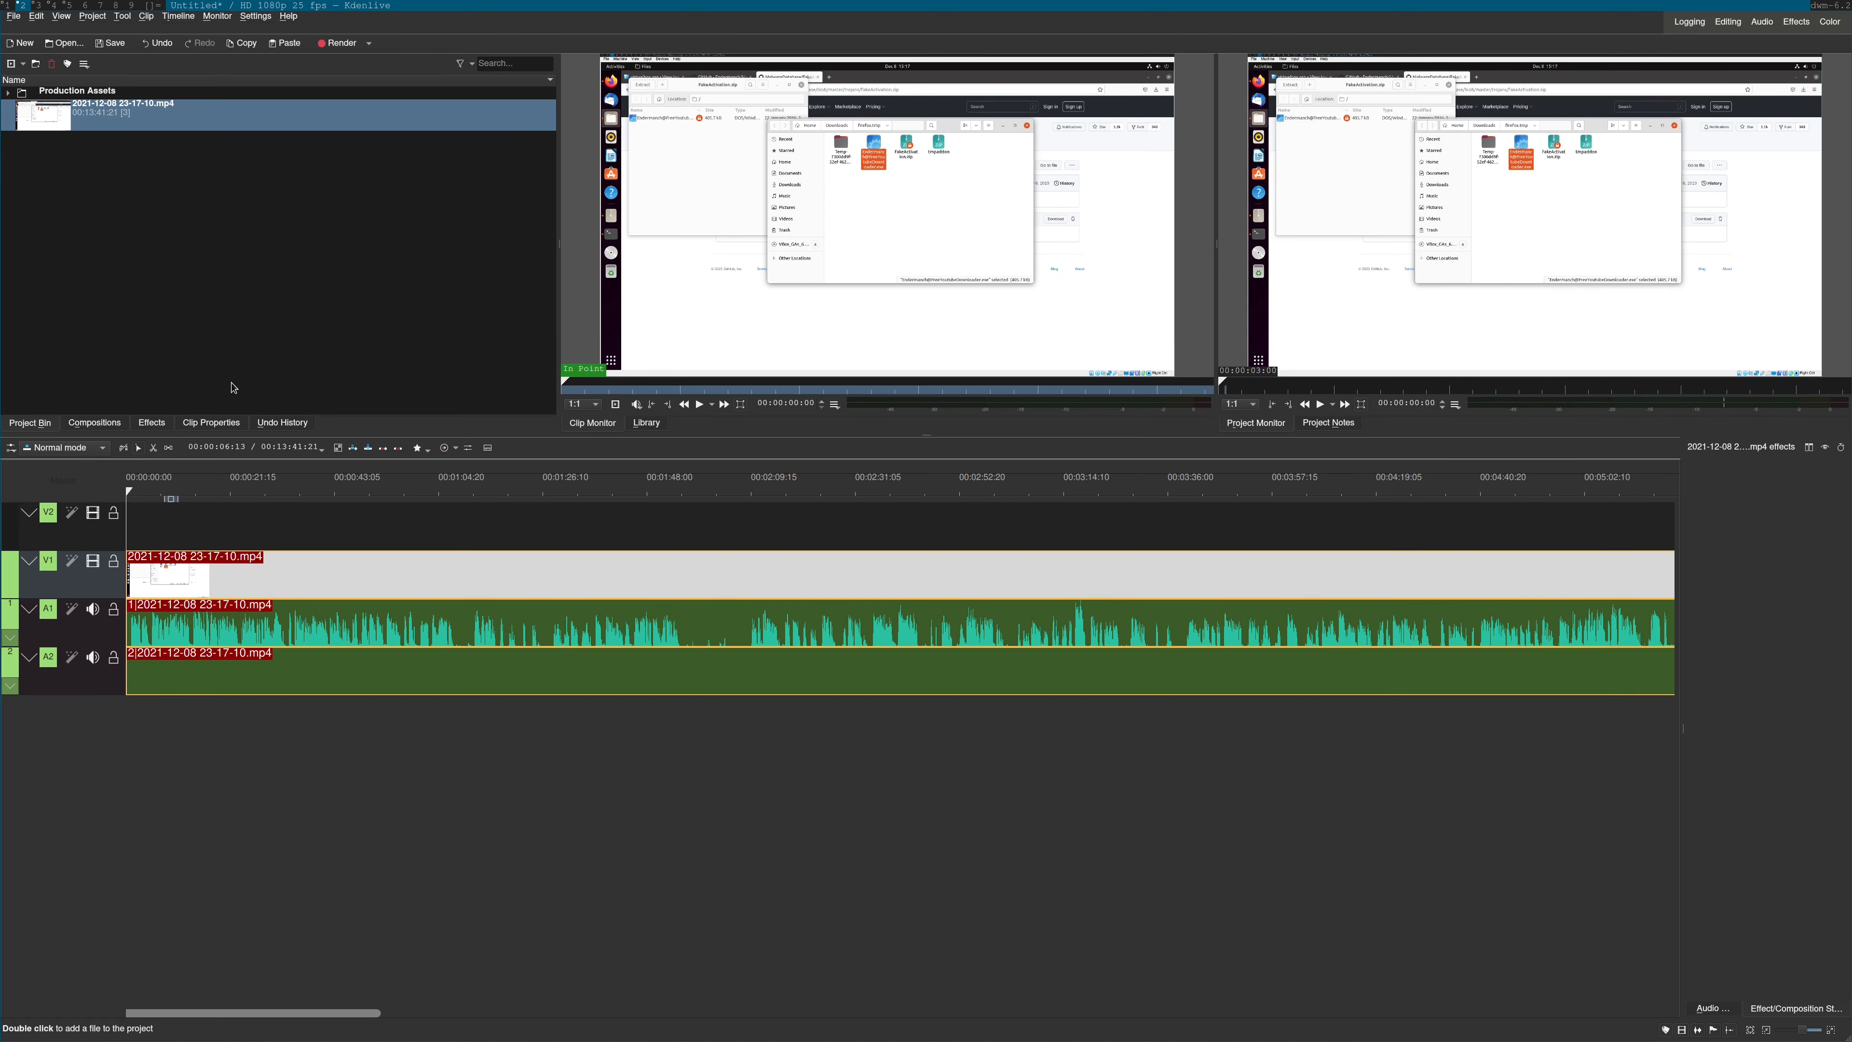
Save the project in the Videos folder as "ubuntu malware"
key(ctrl+s)
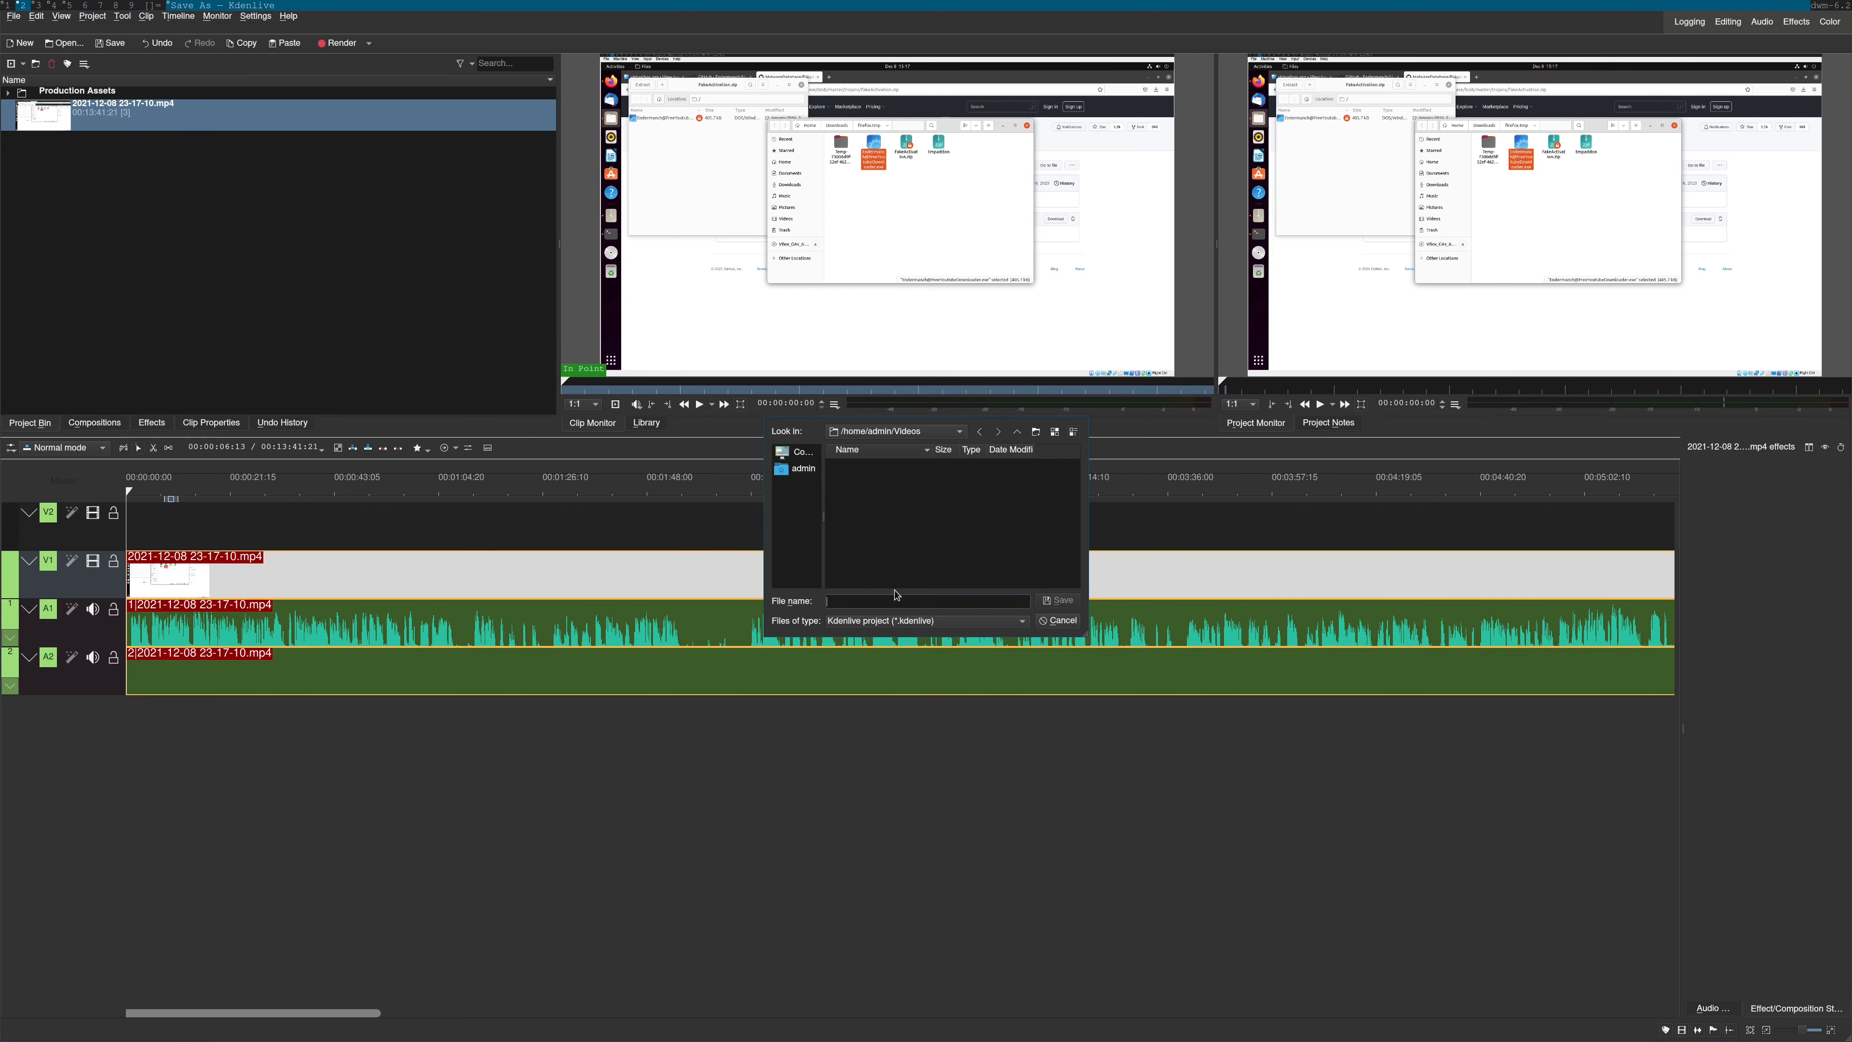
text(ubuntu malware)
key(Return)
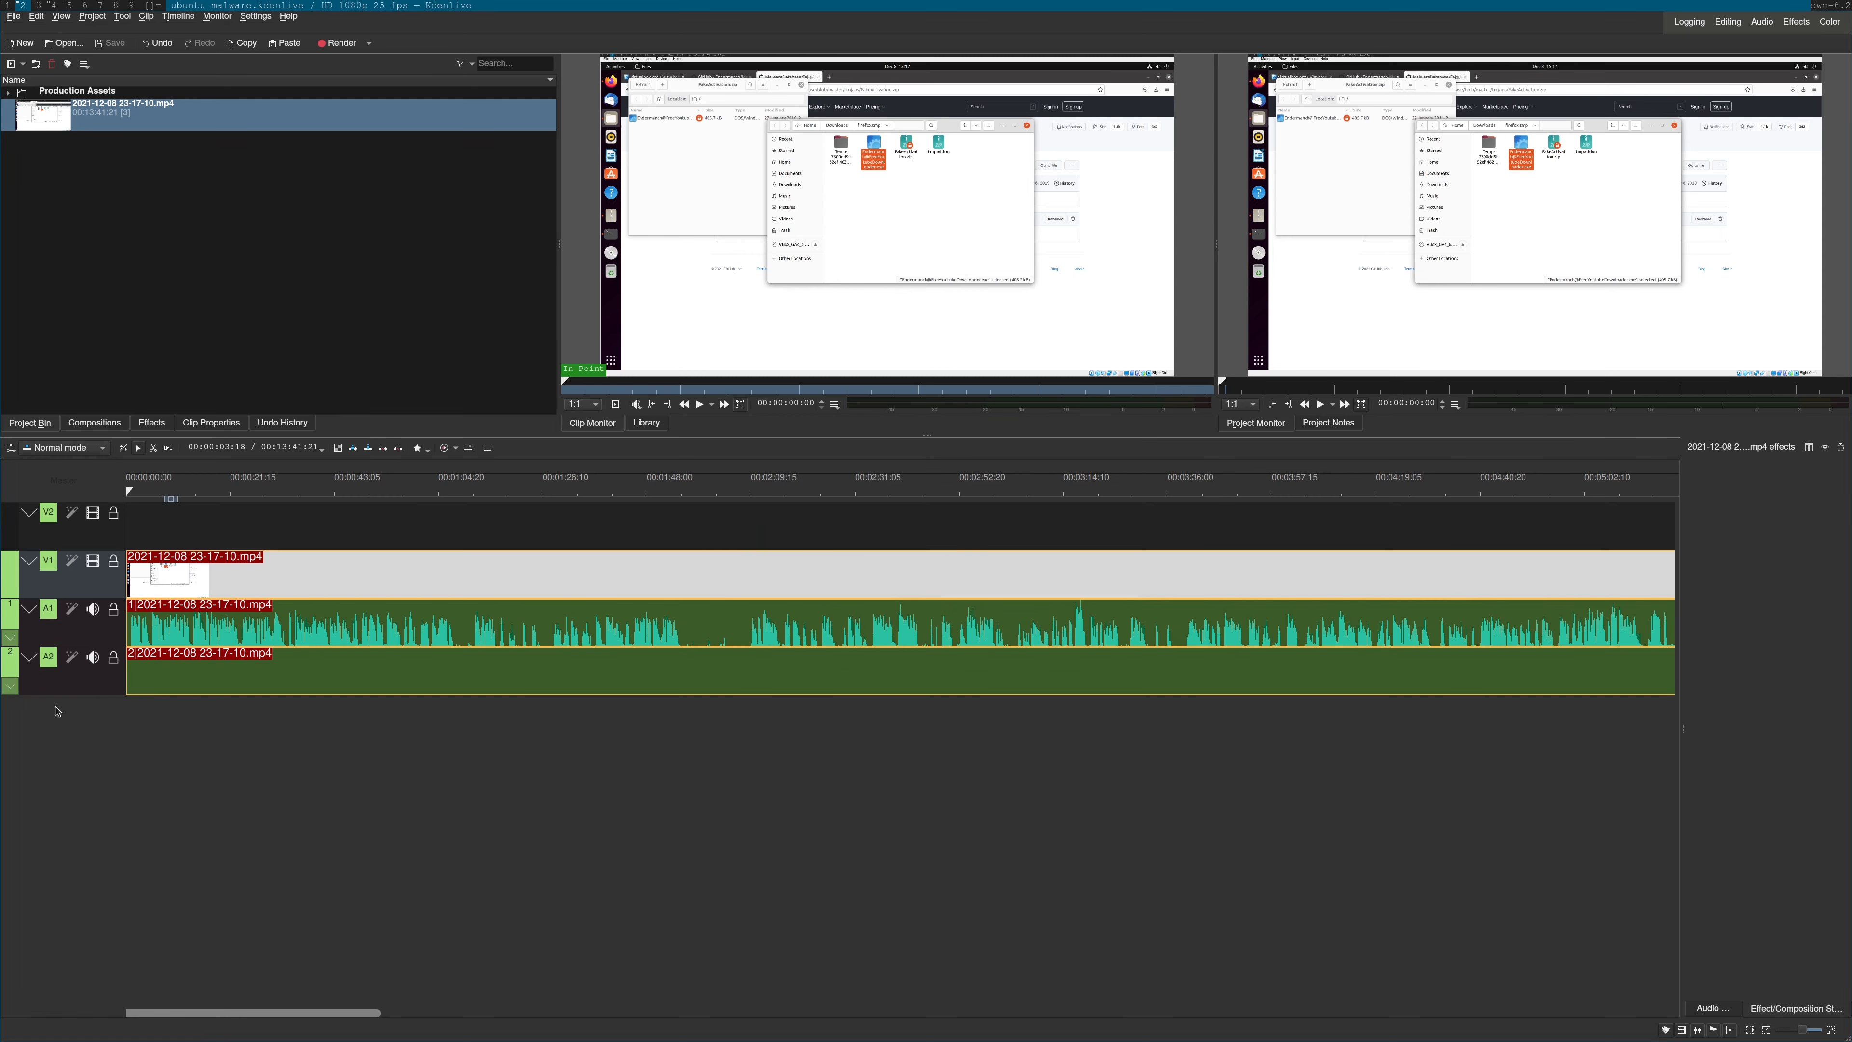
Insert one audio track named "music" under track A2
right_click(64, 692)
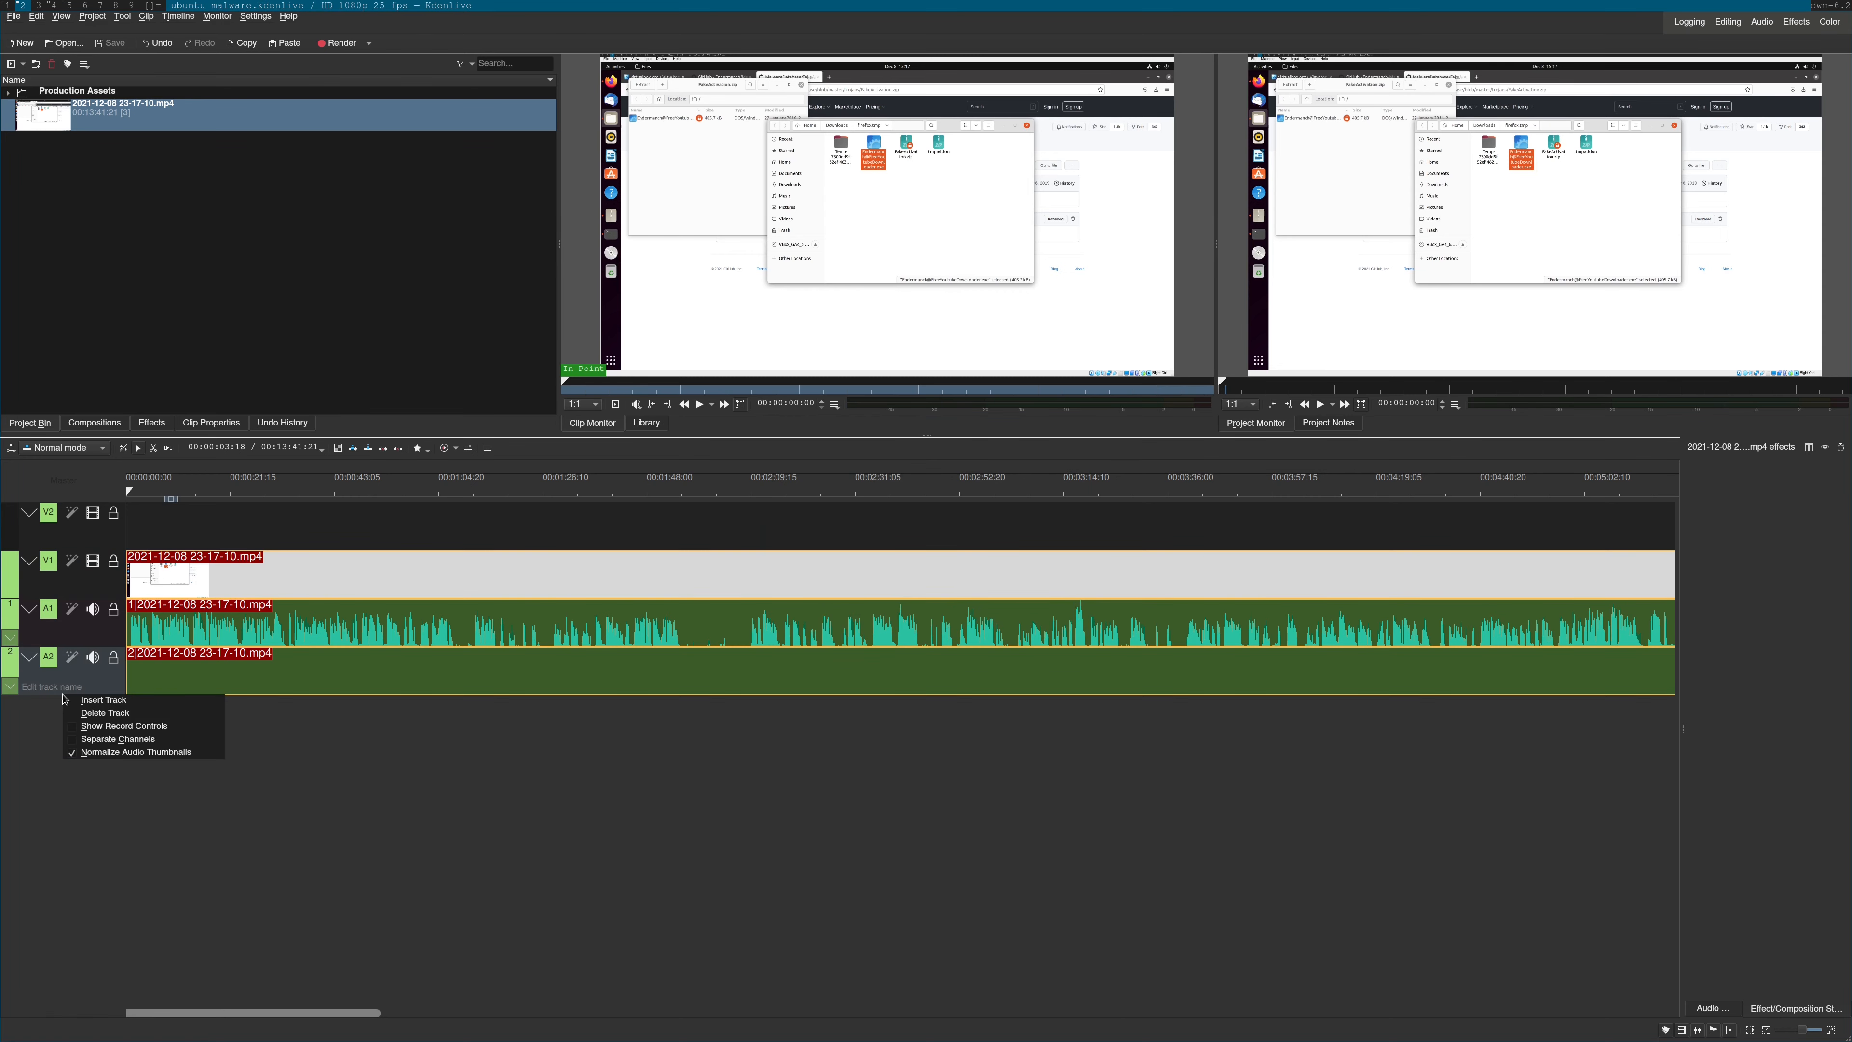
click(124, 701)
click(919, 525)
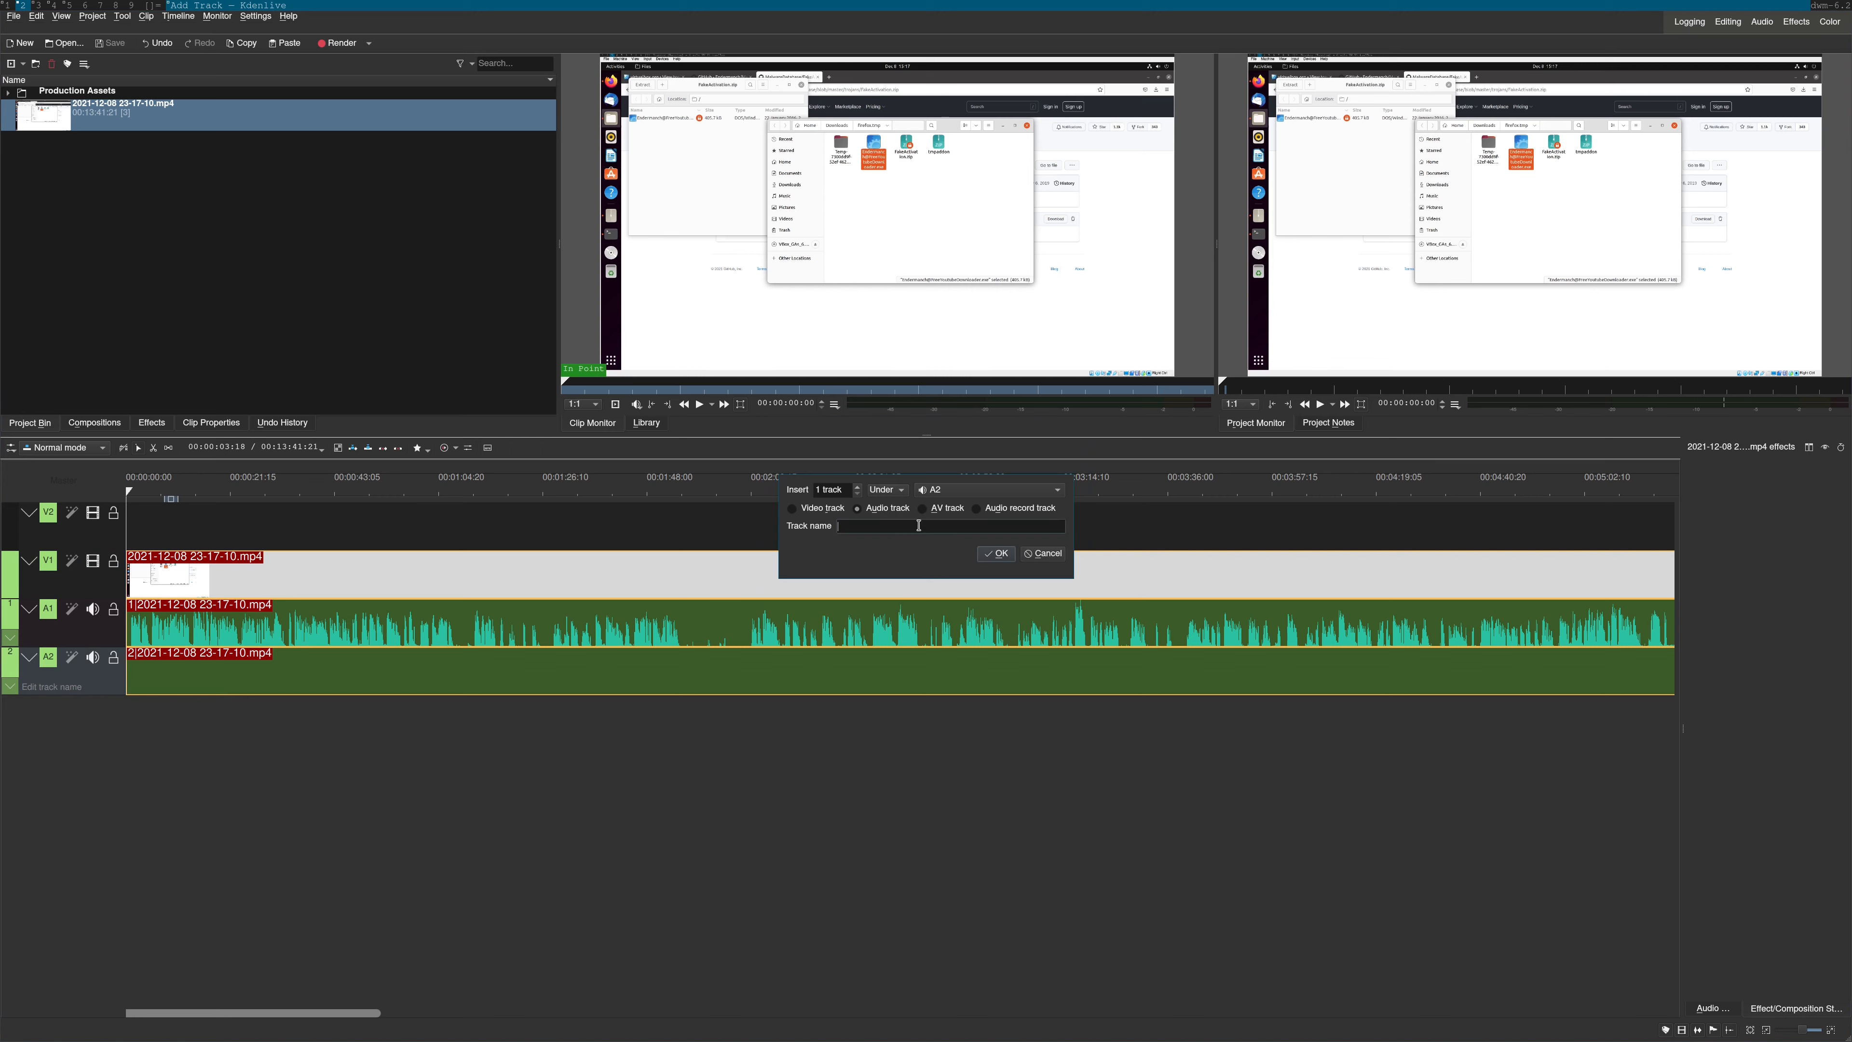
text(music)
key(Return)
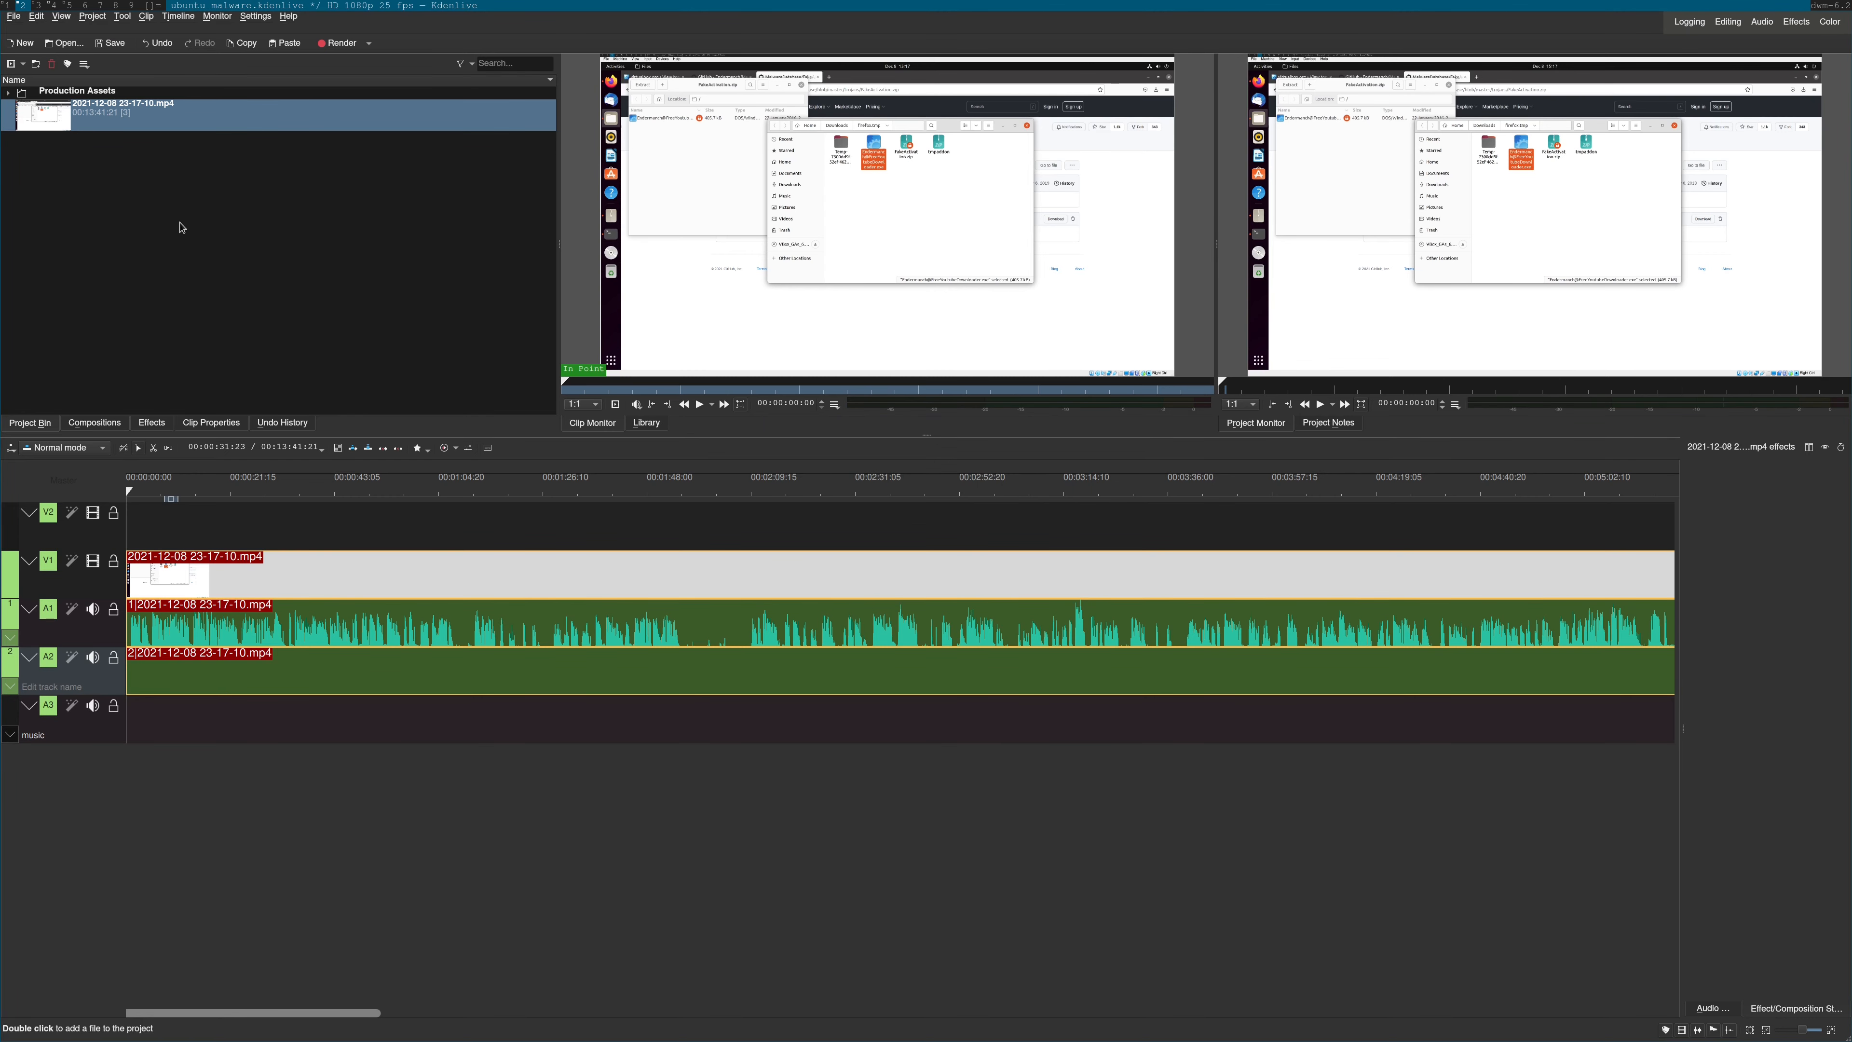
Expand the Production Assets subfolders and place Away - Patrick Patrikios.mp3 at the start of the music track
double_click(23, 94)
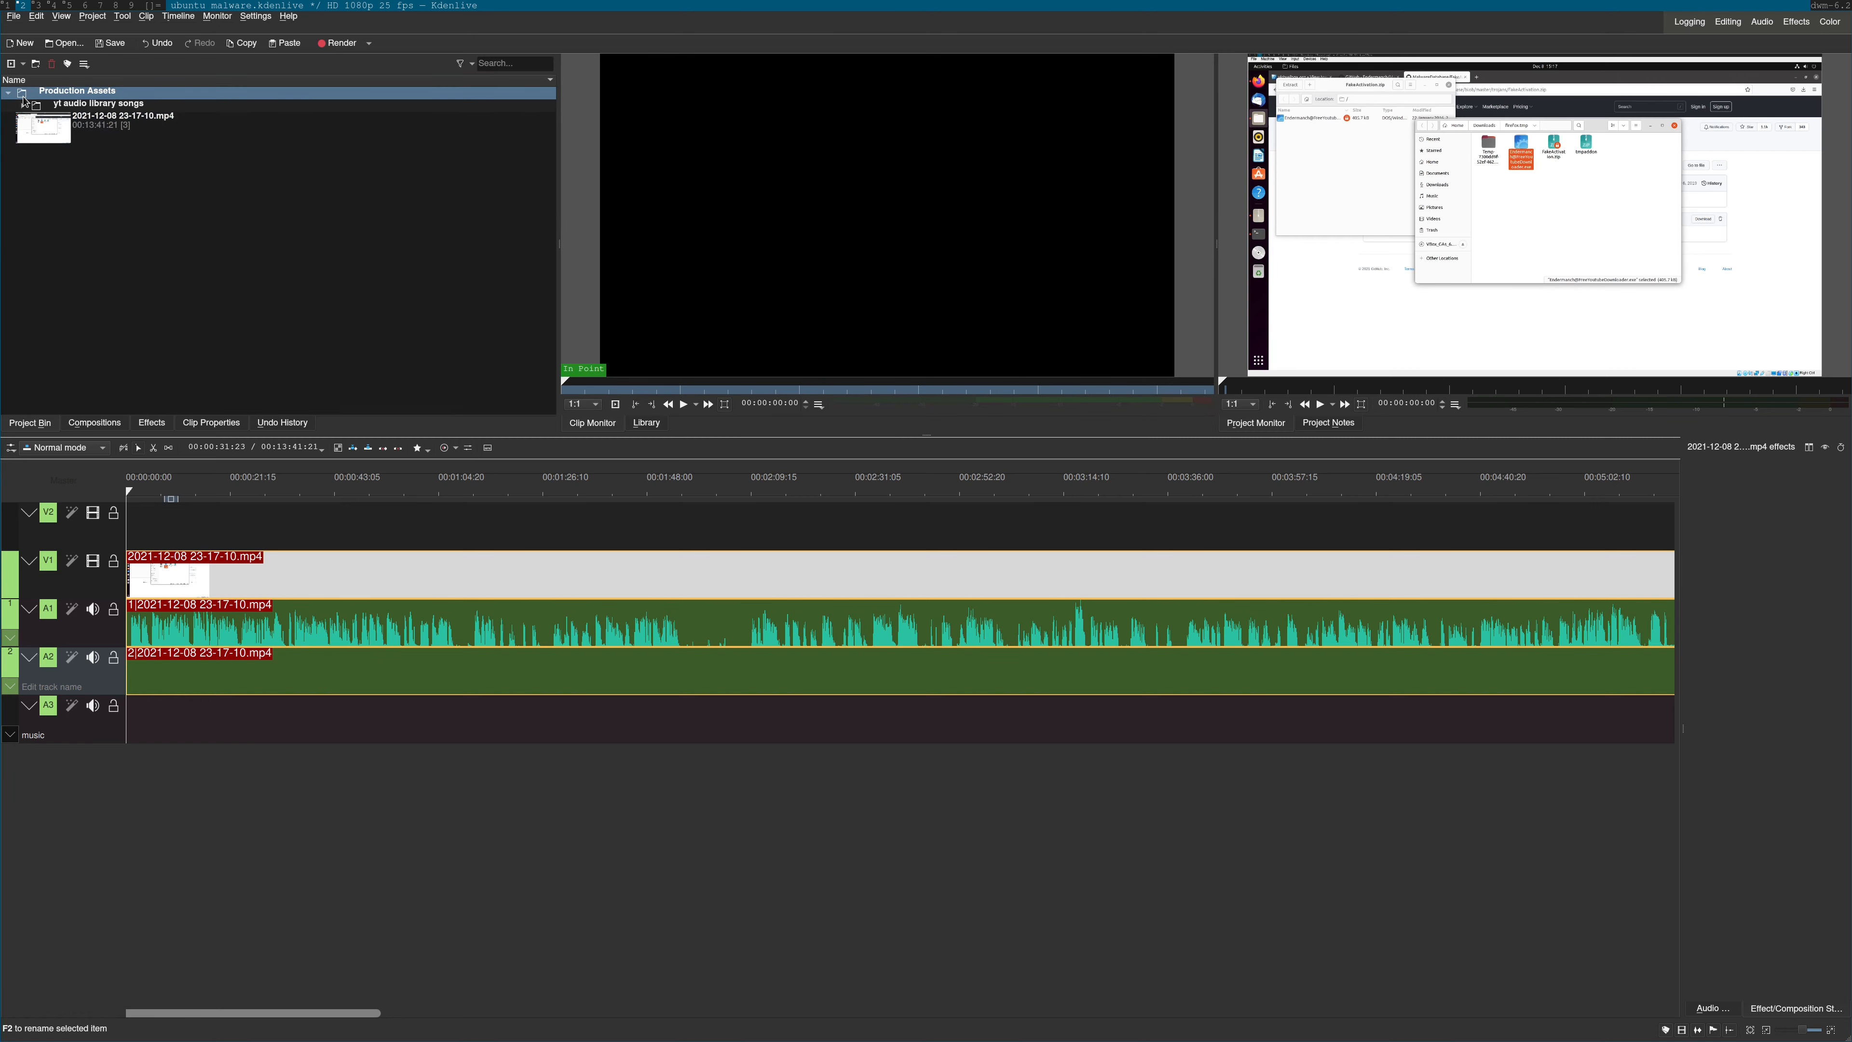
click(24, 104)
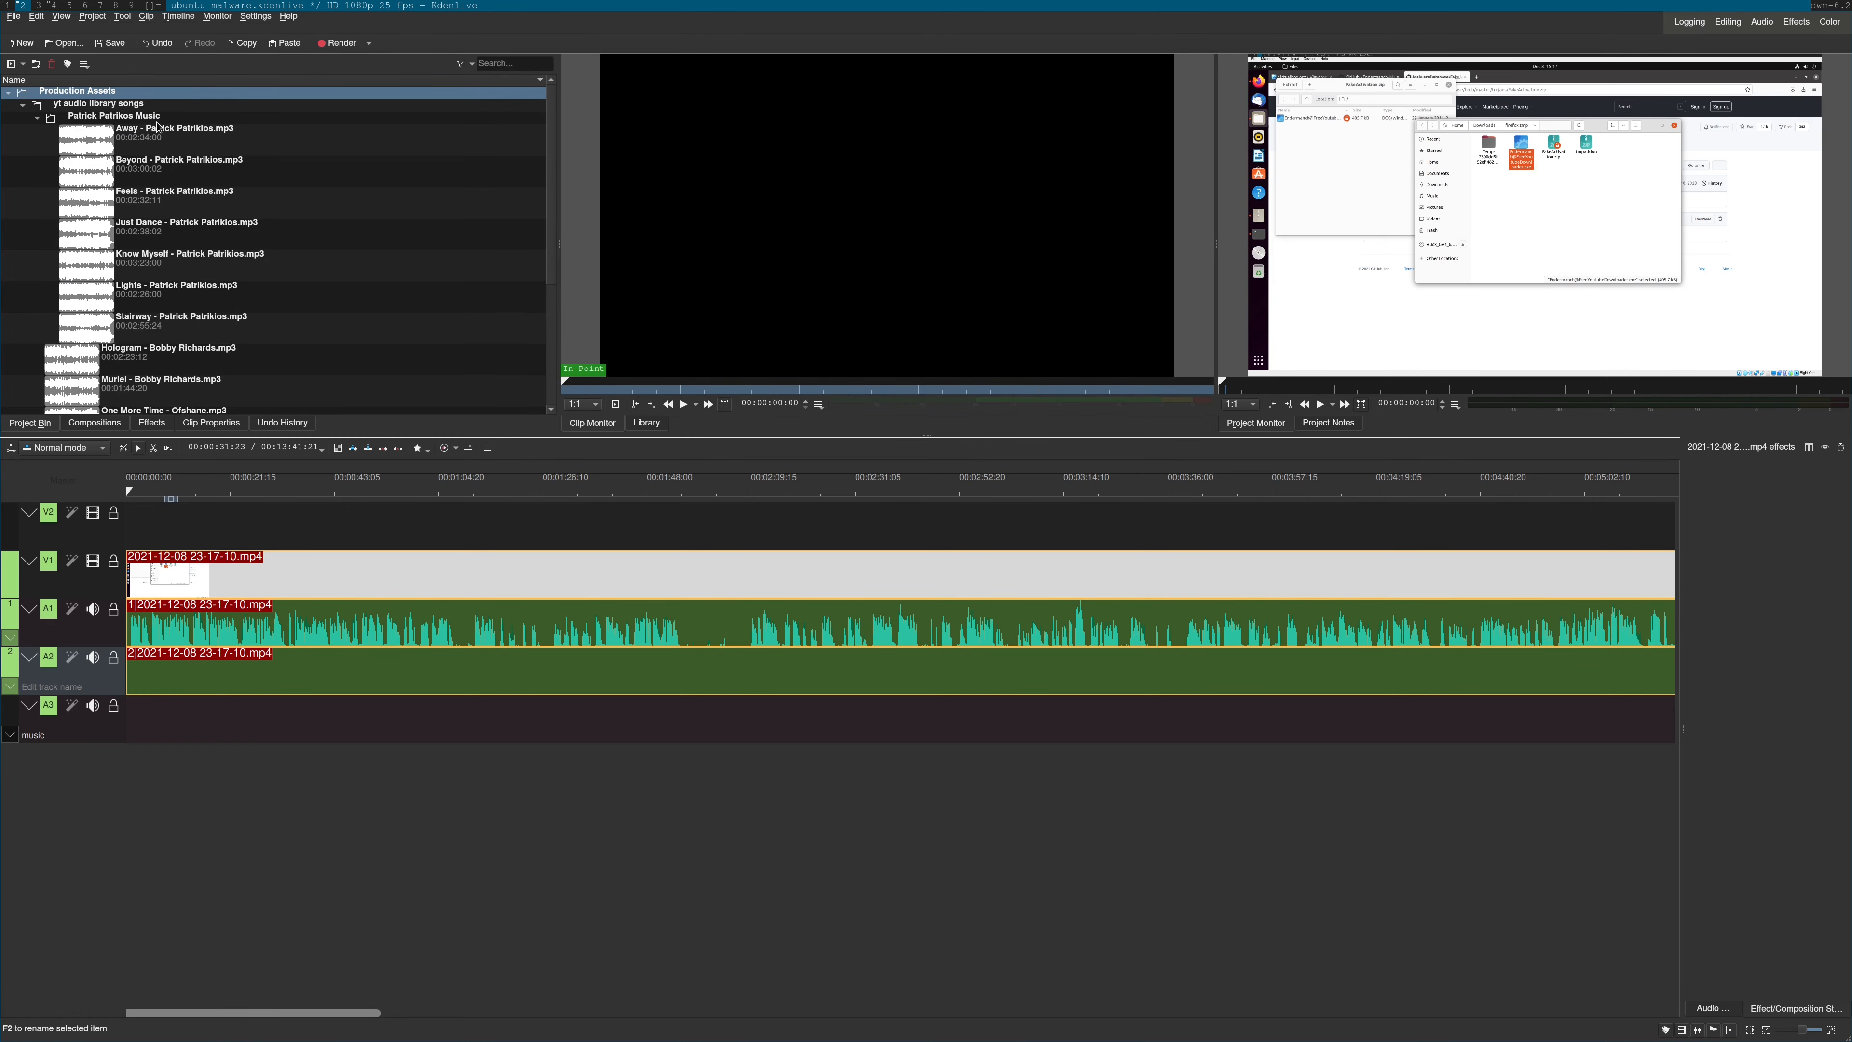
drag(157, 127, 247, 739)
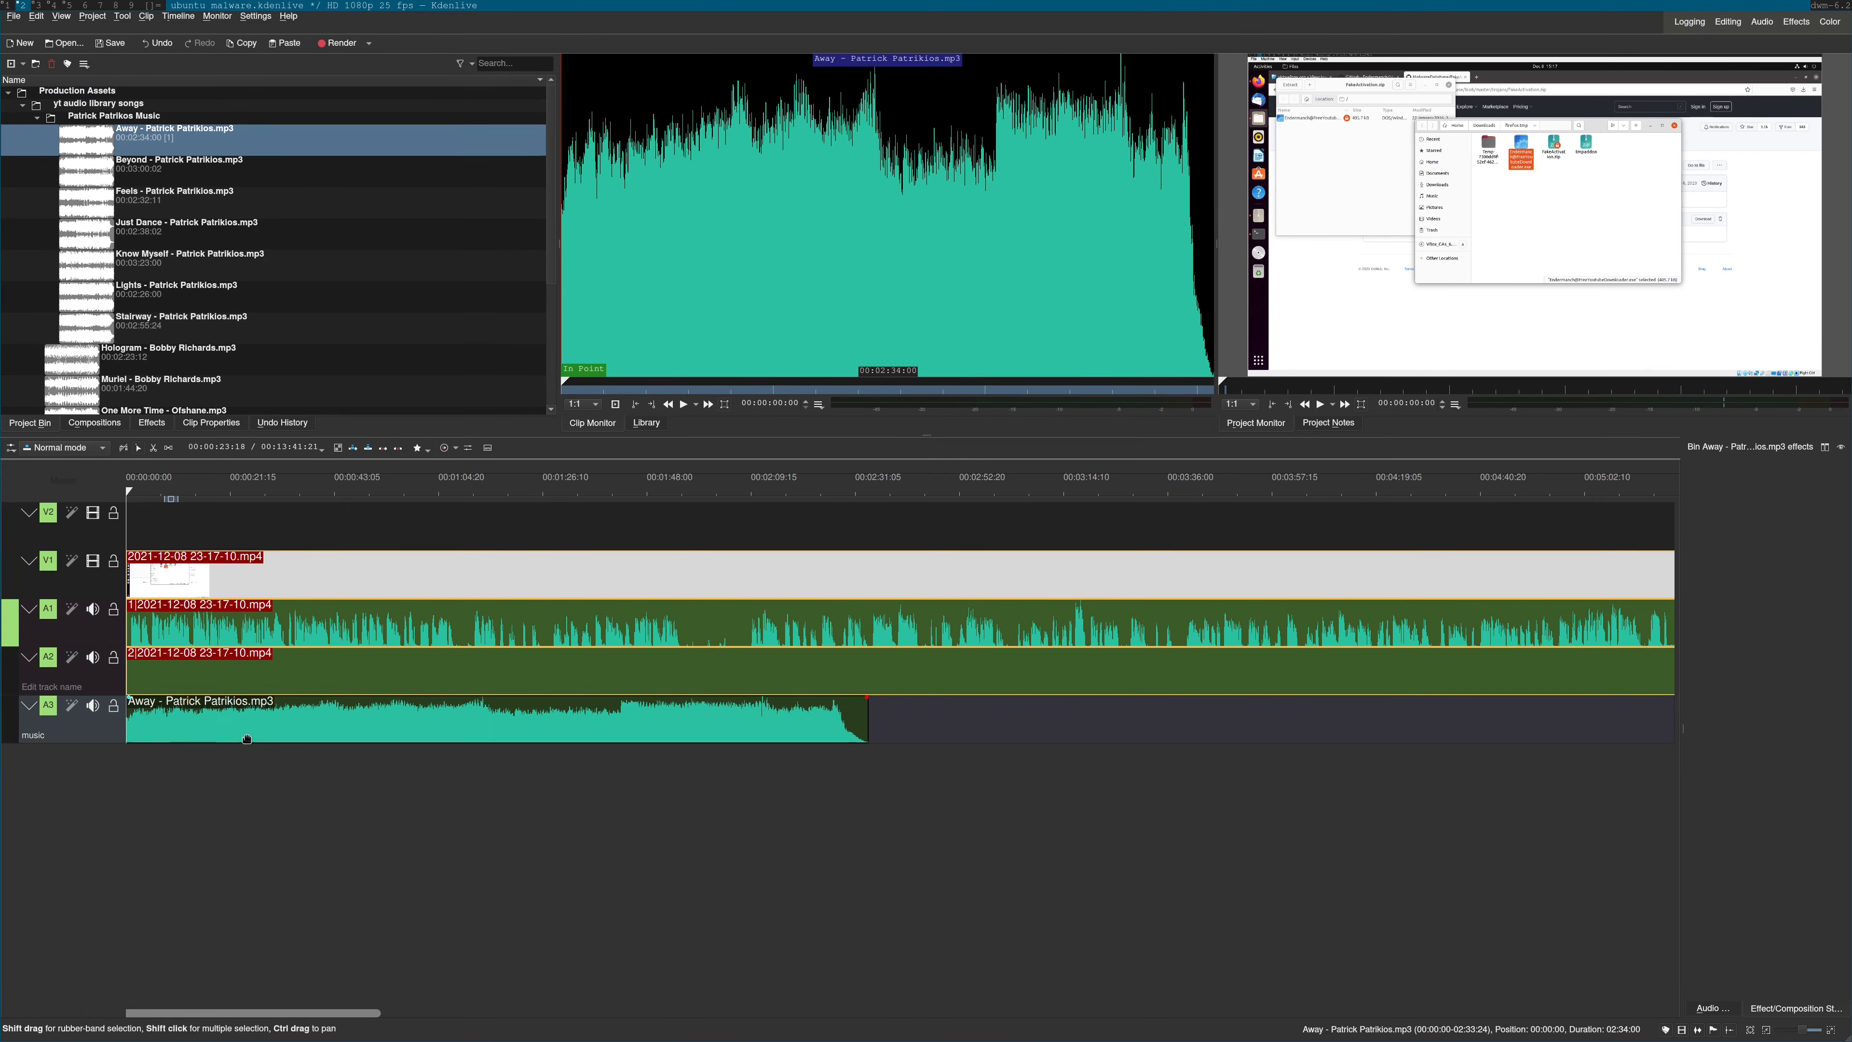
Apply a volume effect to the music clip and set its gain to -31 dB
right_click(247, 739)
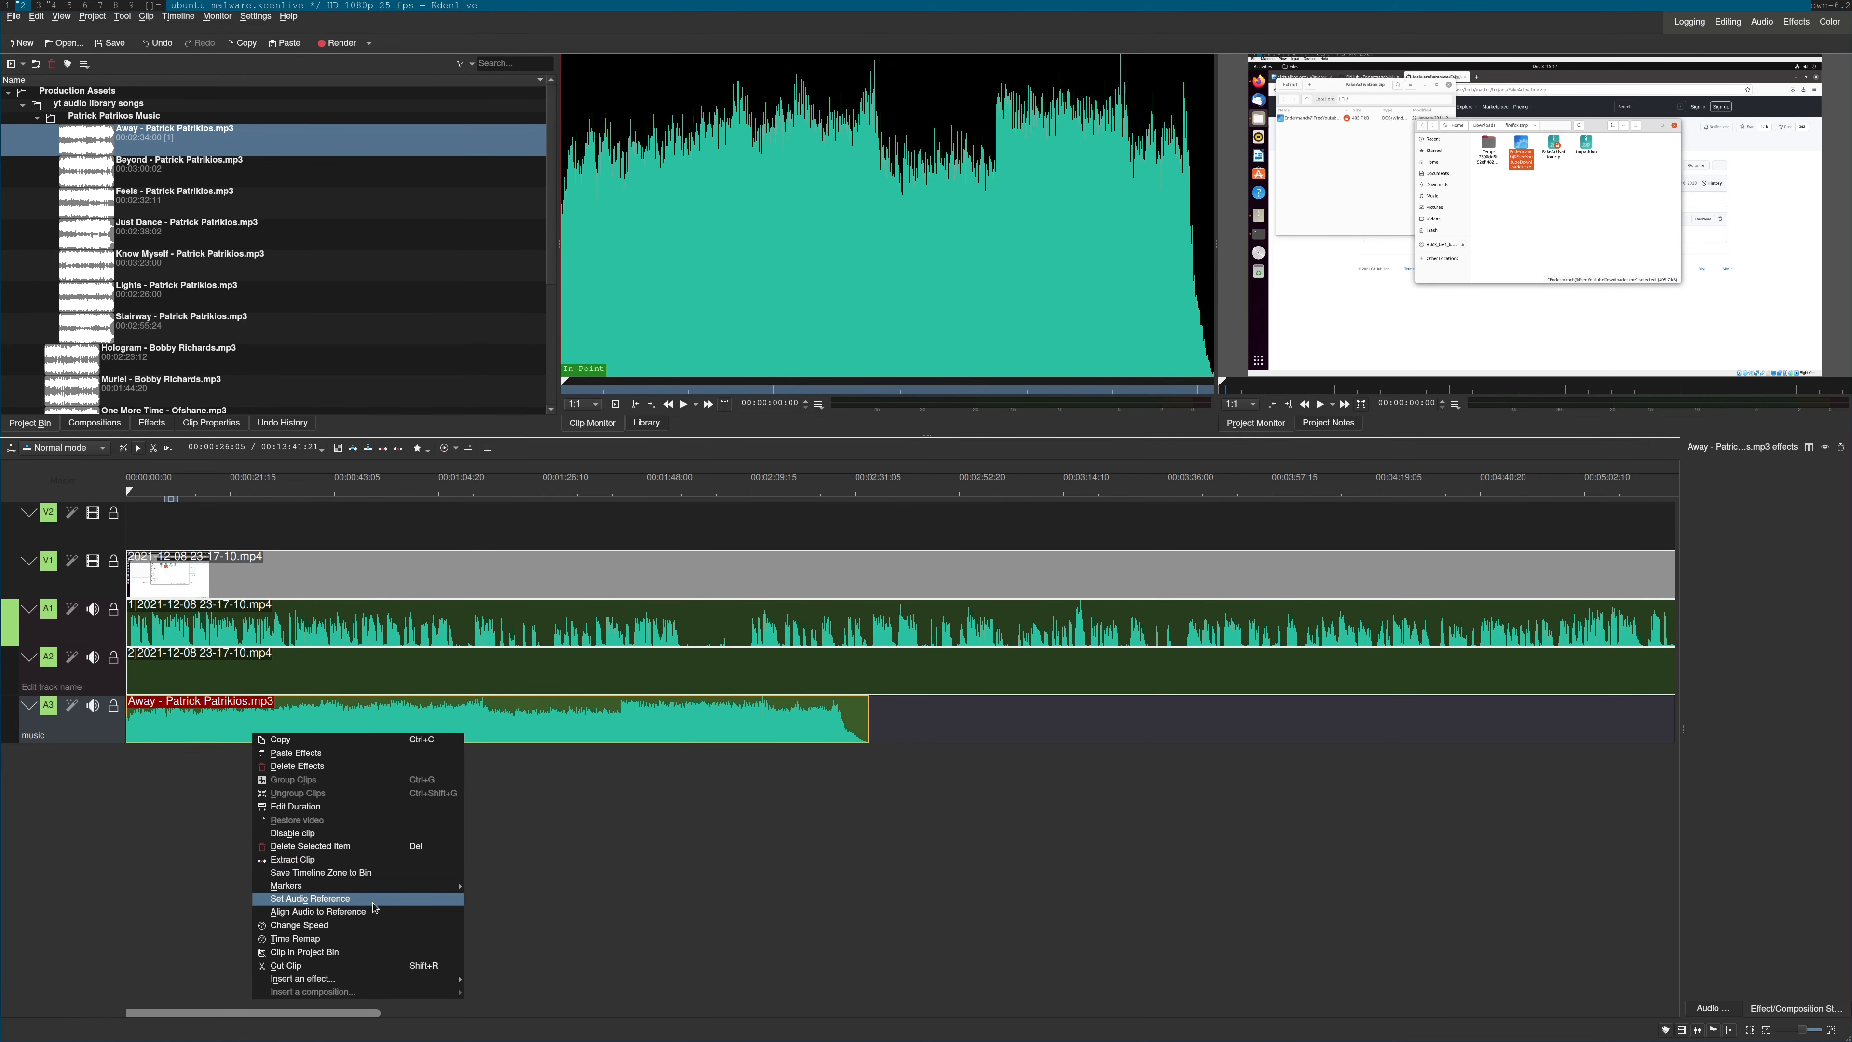
mouse_move(384, 889)
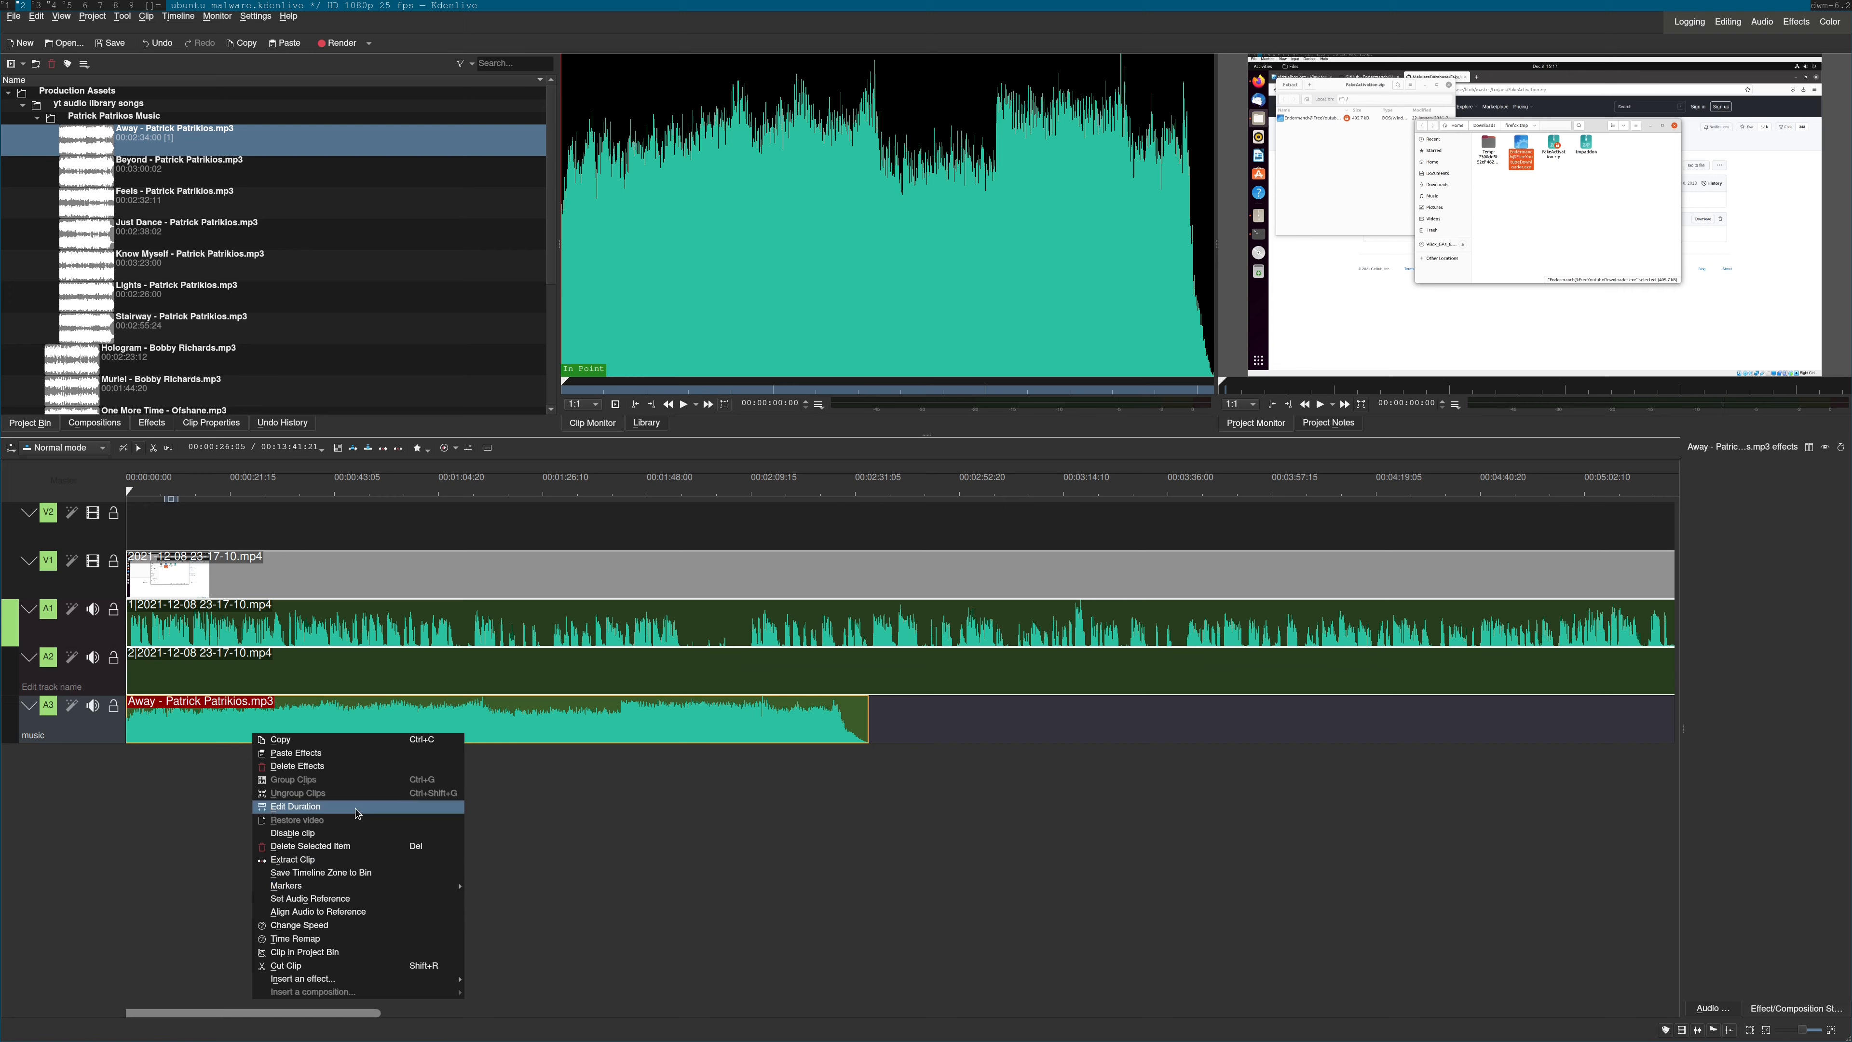
right_click(369, 720)
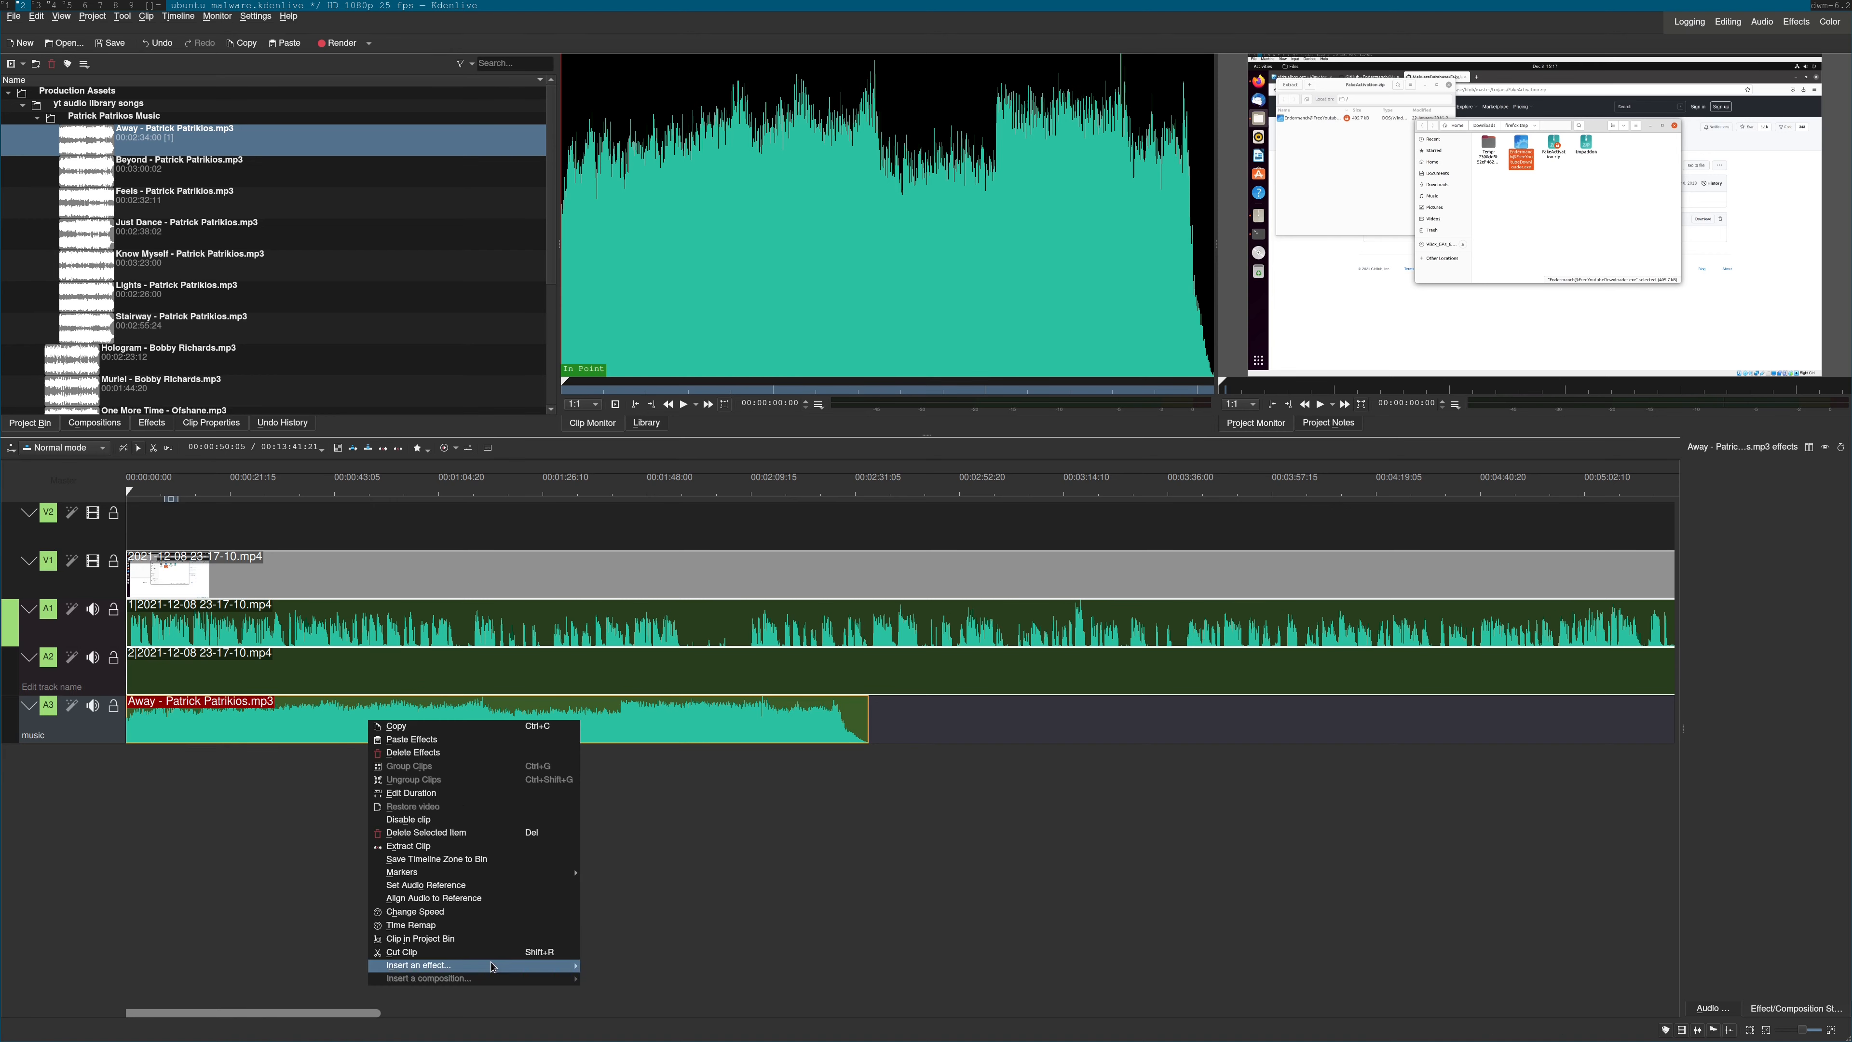
mouse_move(493, 967)
click(663, 965)
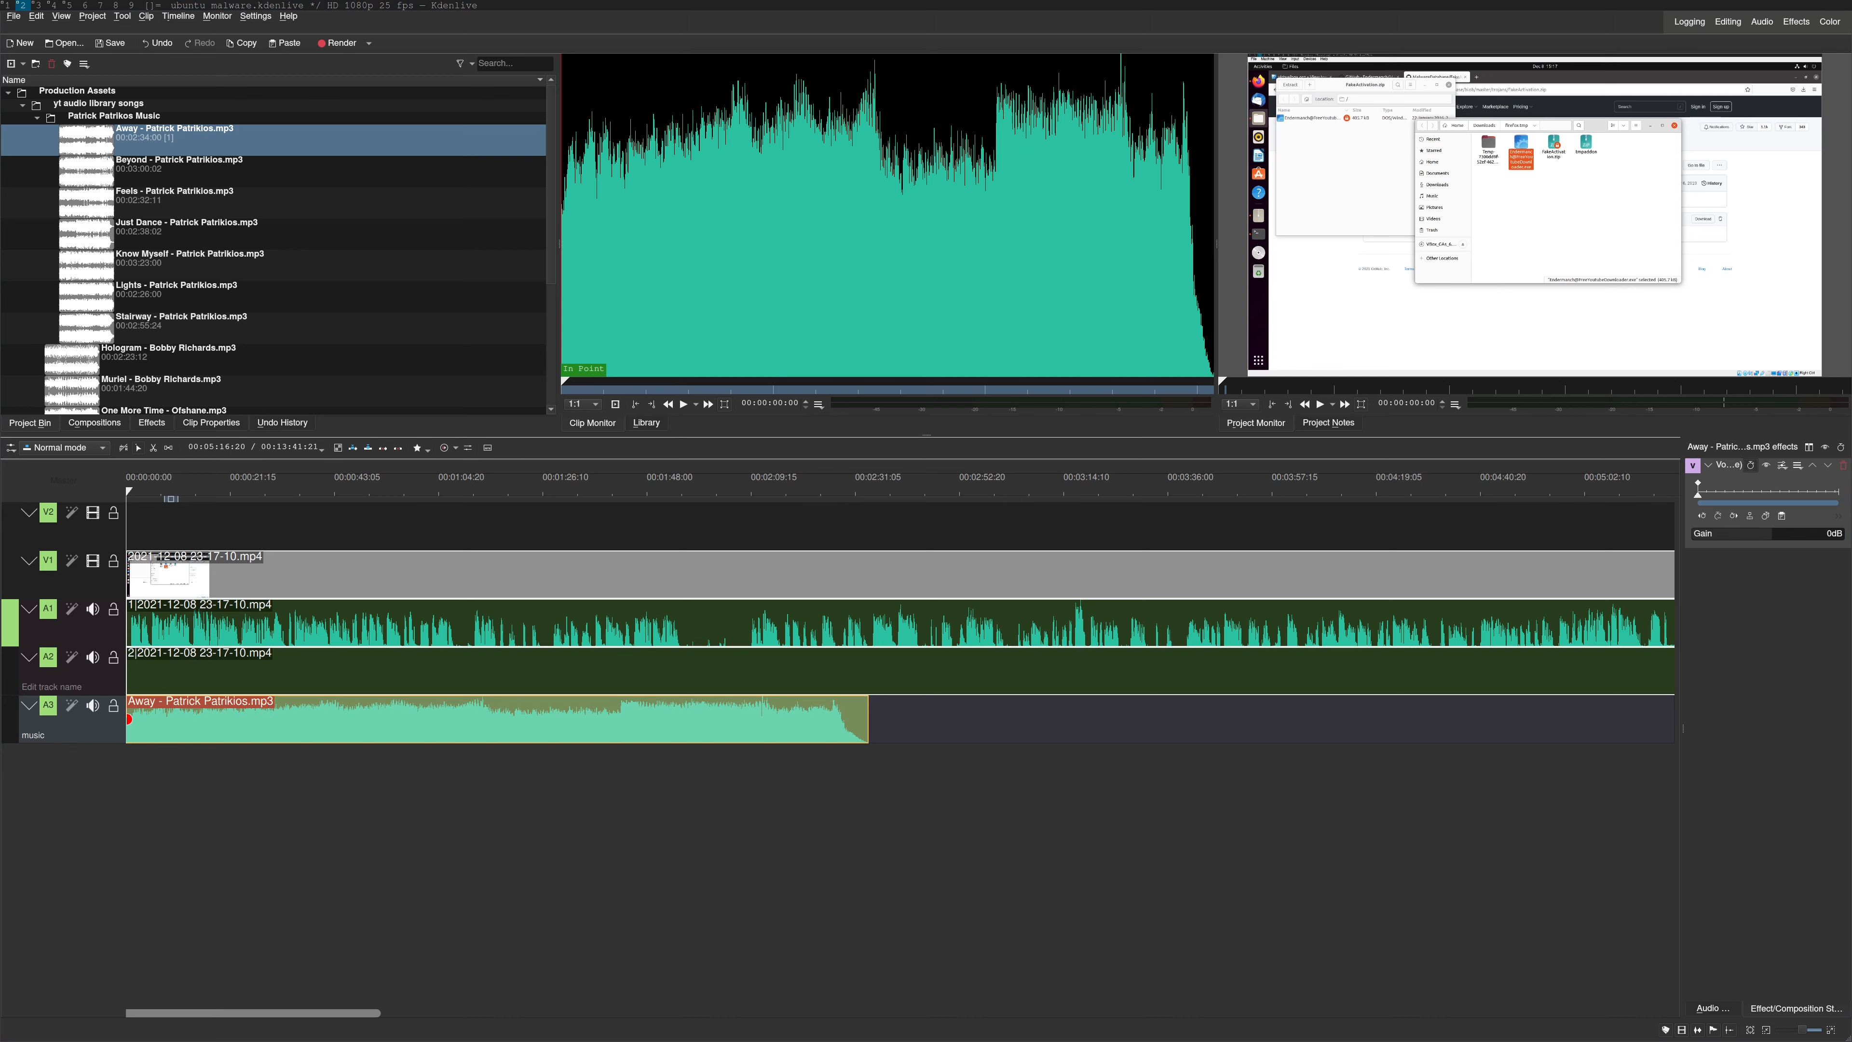
click(1823, 532)
text(-31)
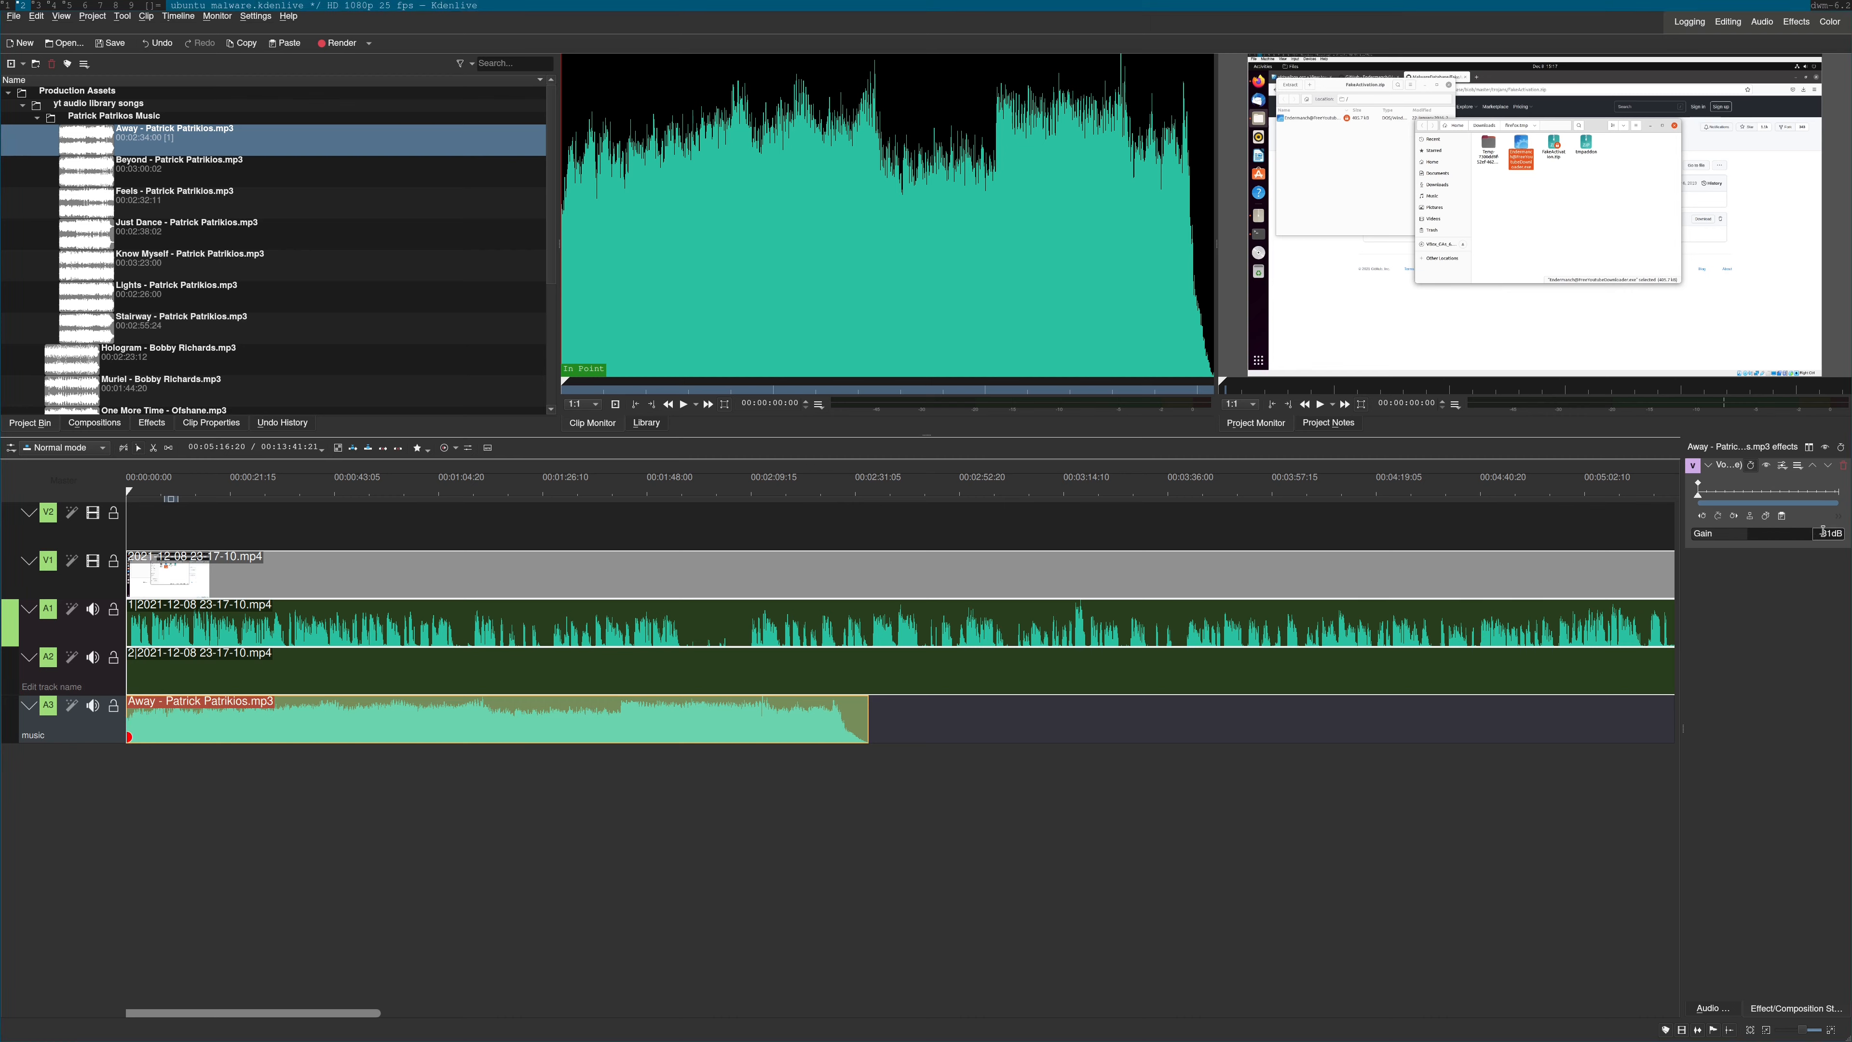
key(Return)
Play the timeline from several points to check the music level against the recording, and save the project
key(space)
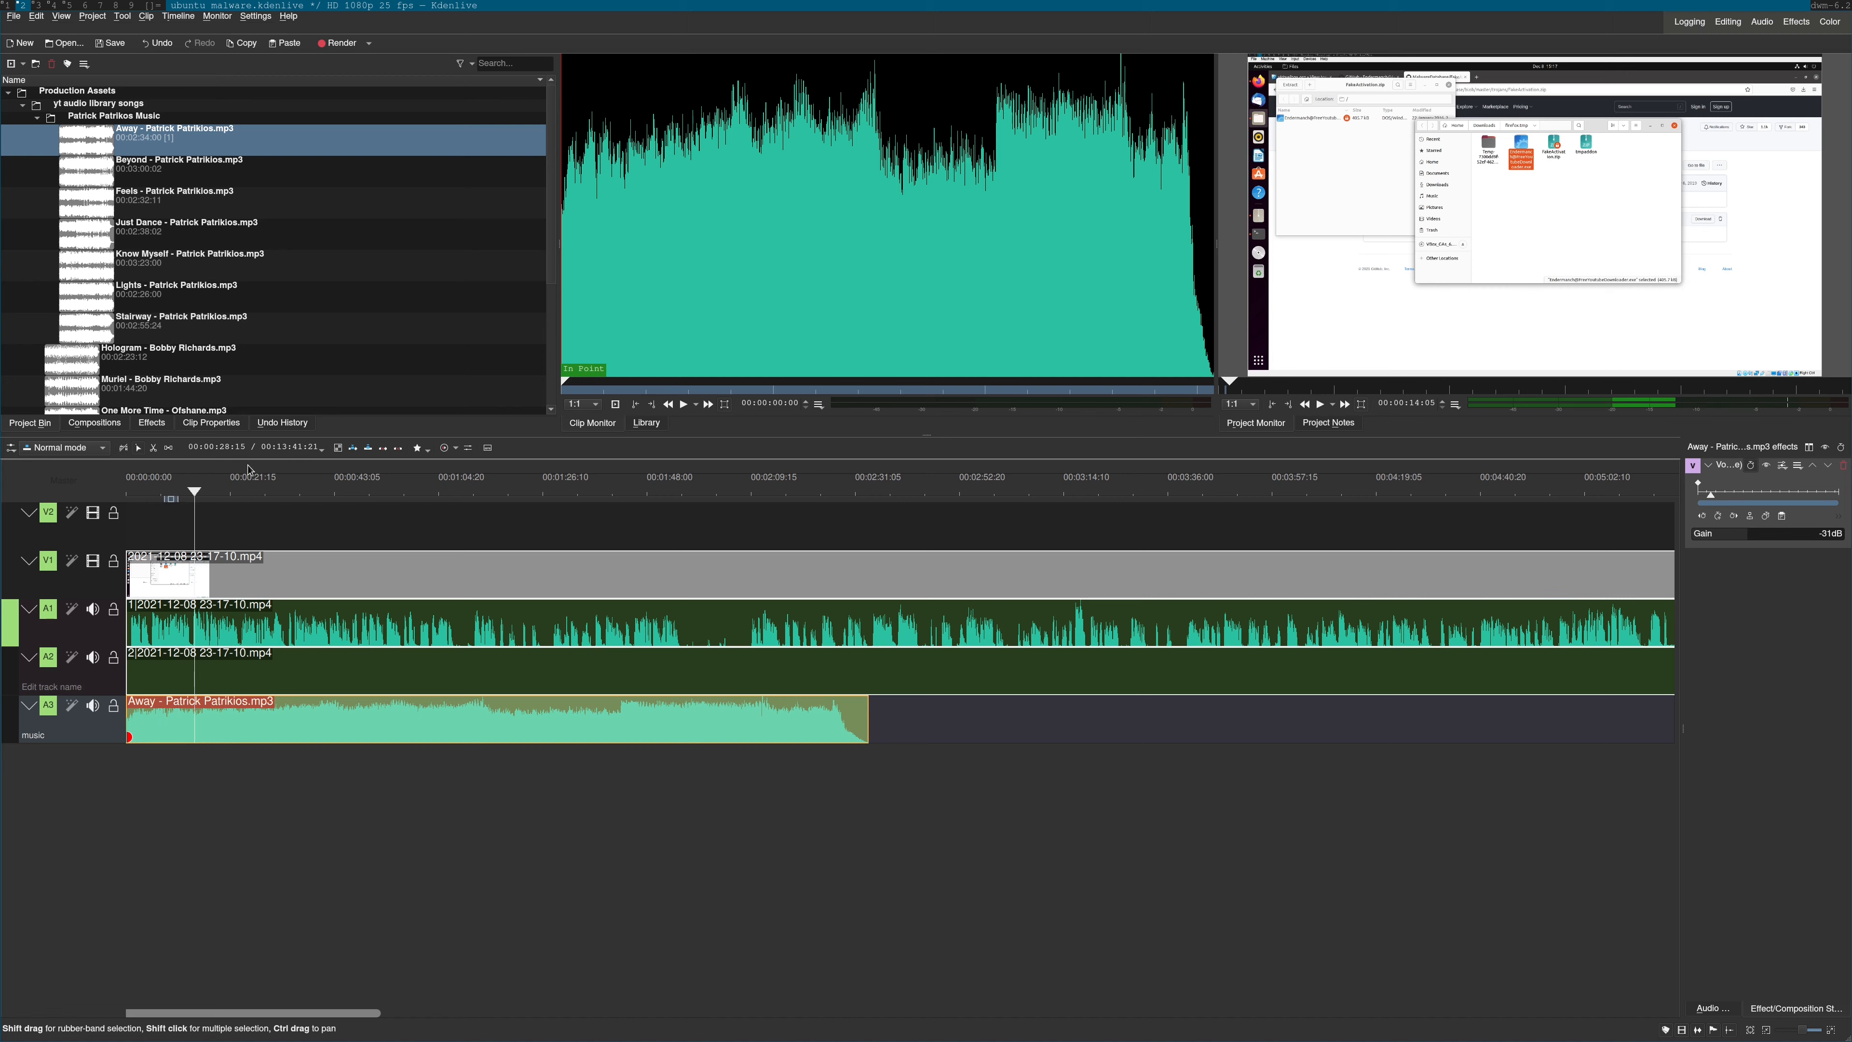
click(211, 495)
drag(250, 500, 971, 564)
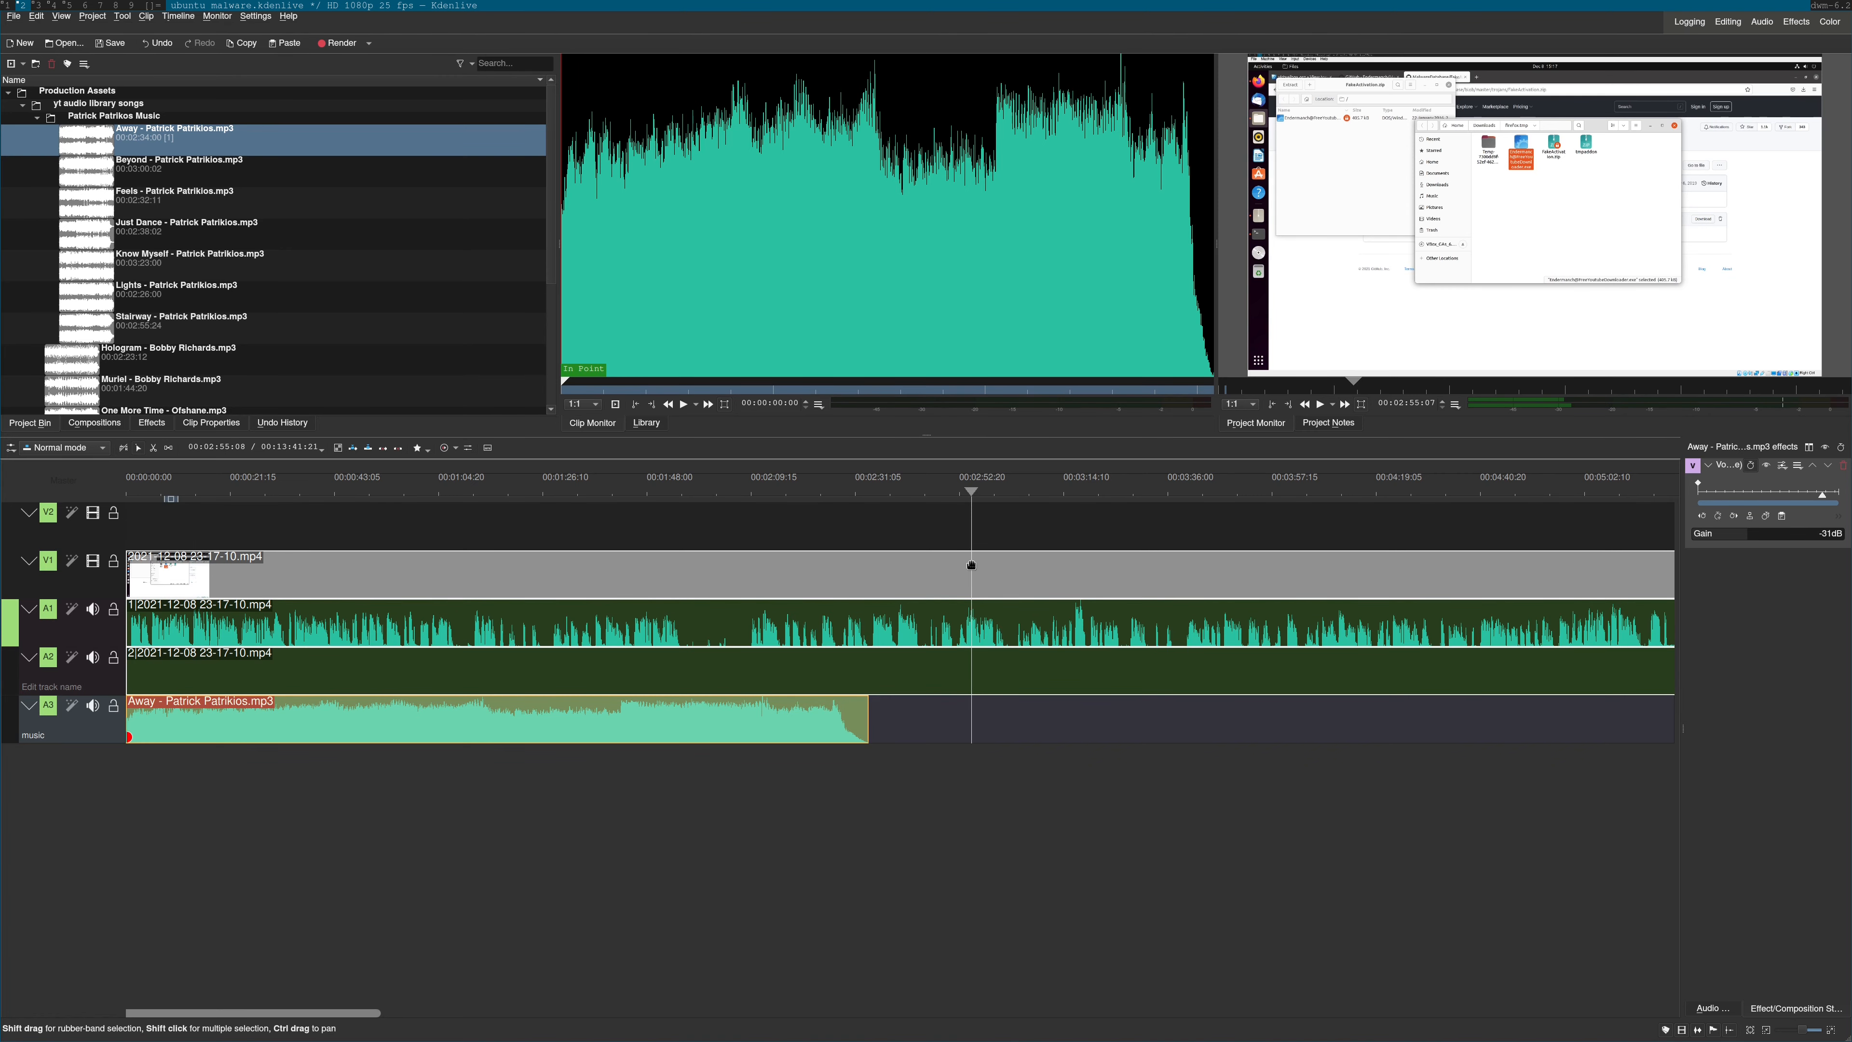
click(352, 496)
key(space)
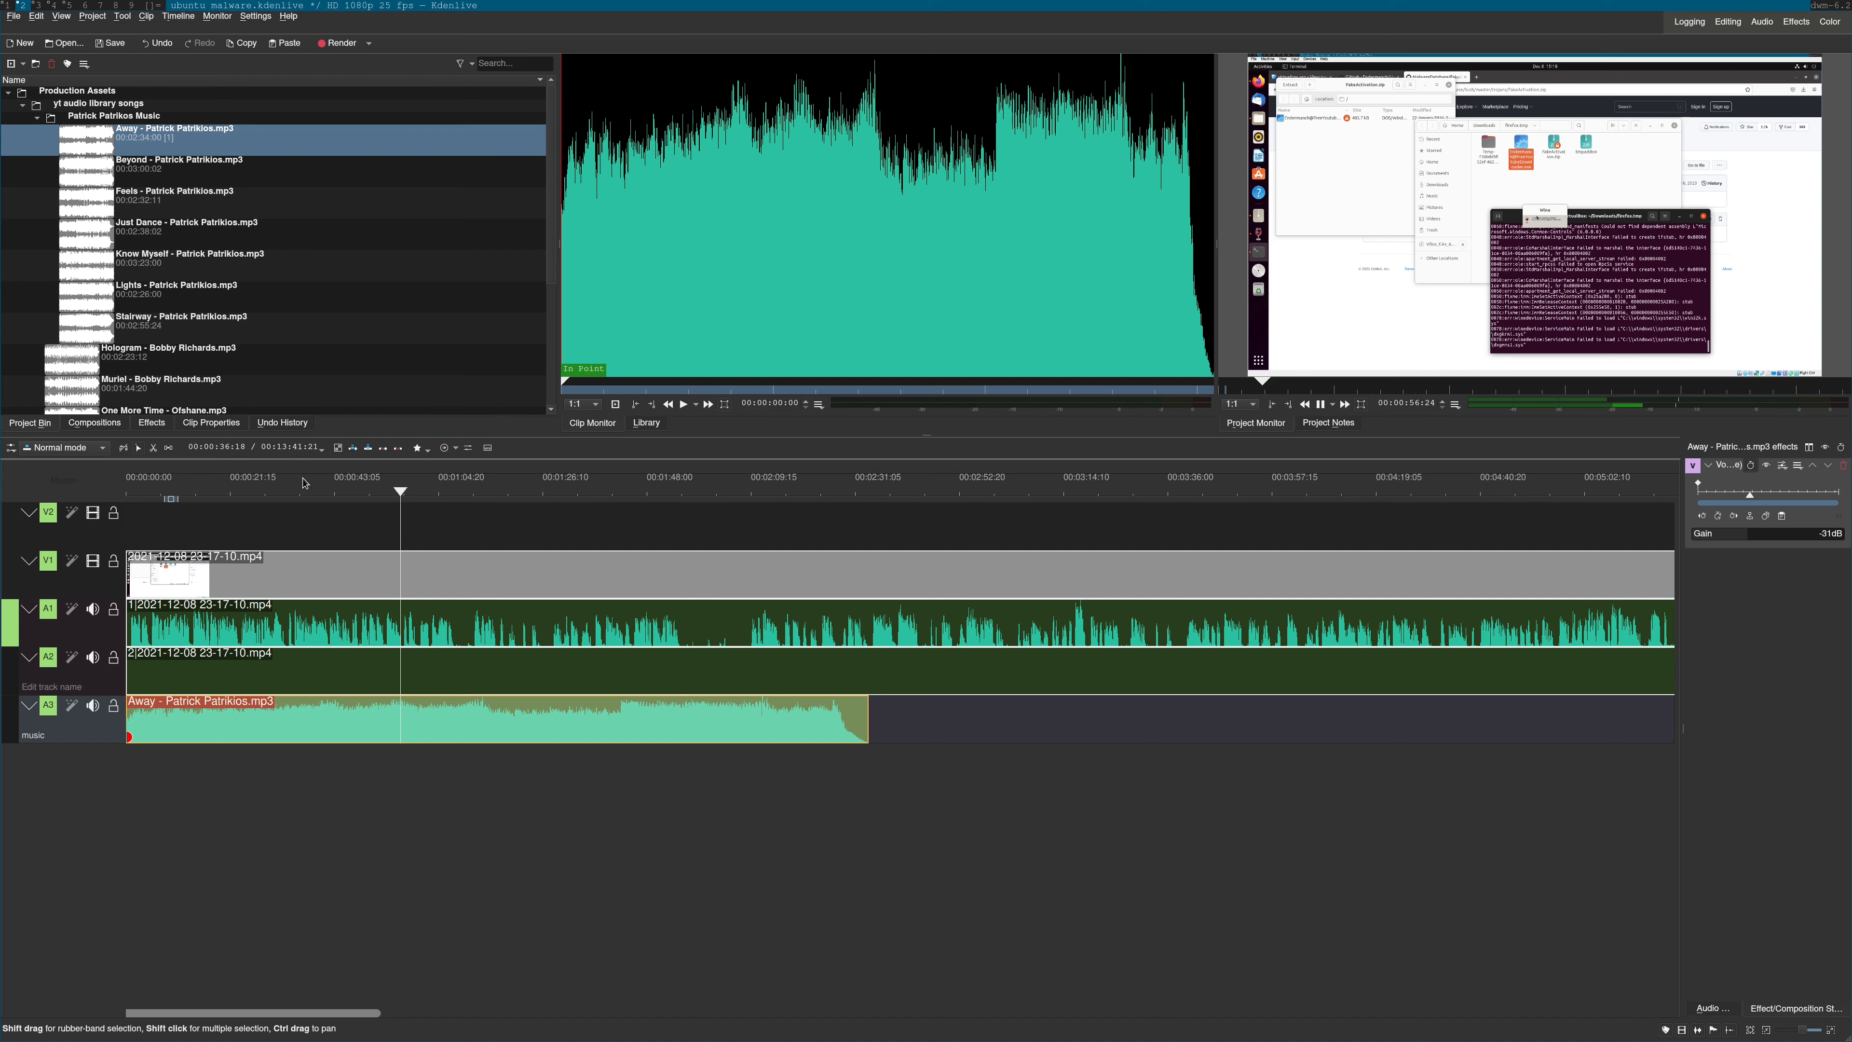
key(space)
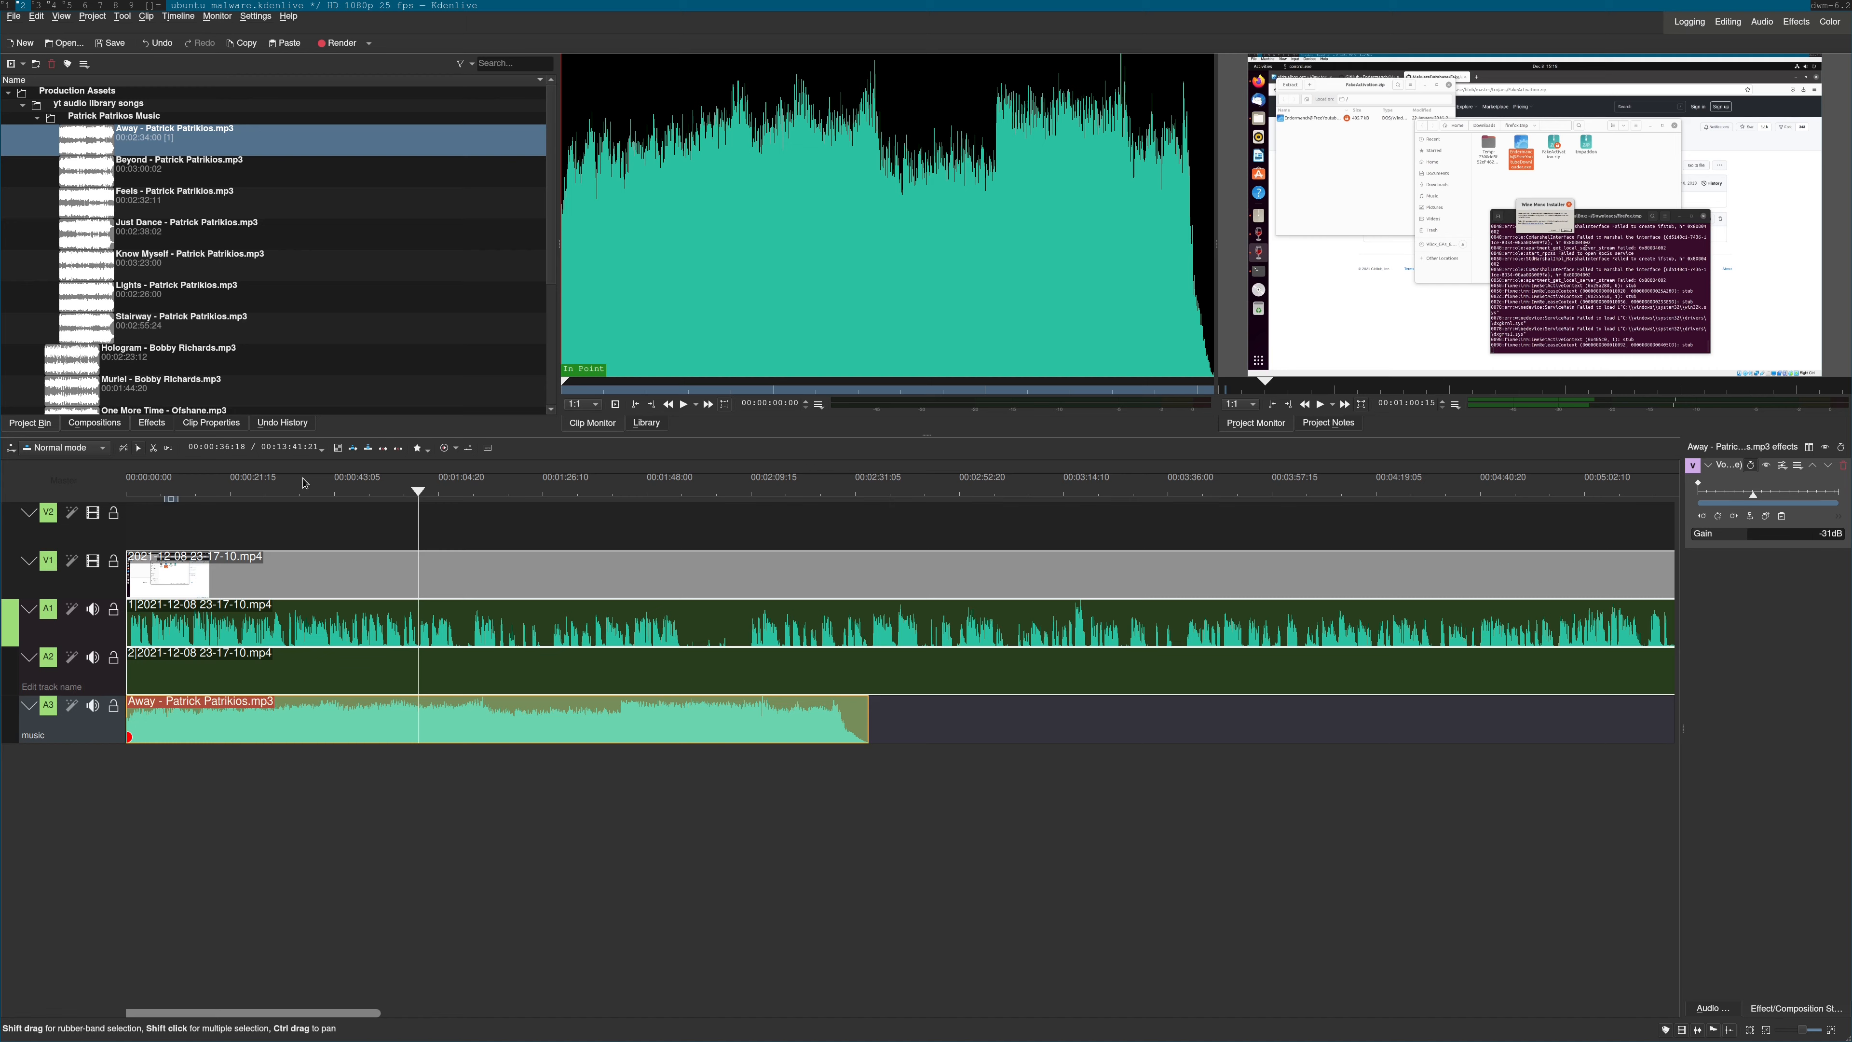
key(ctrl+s)
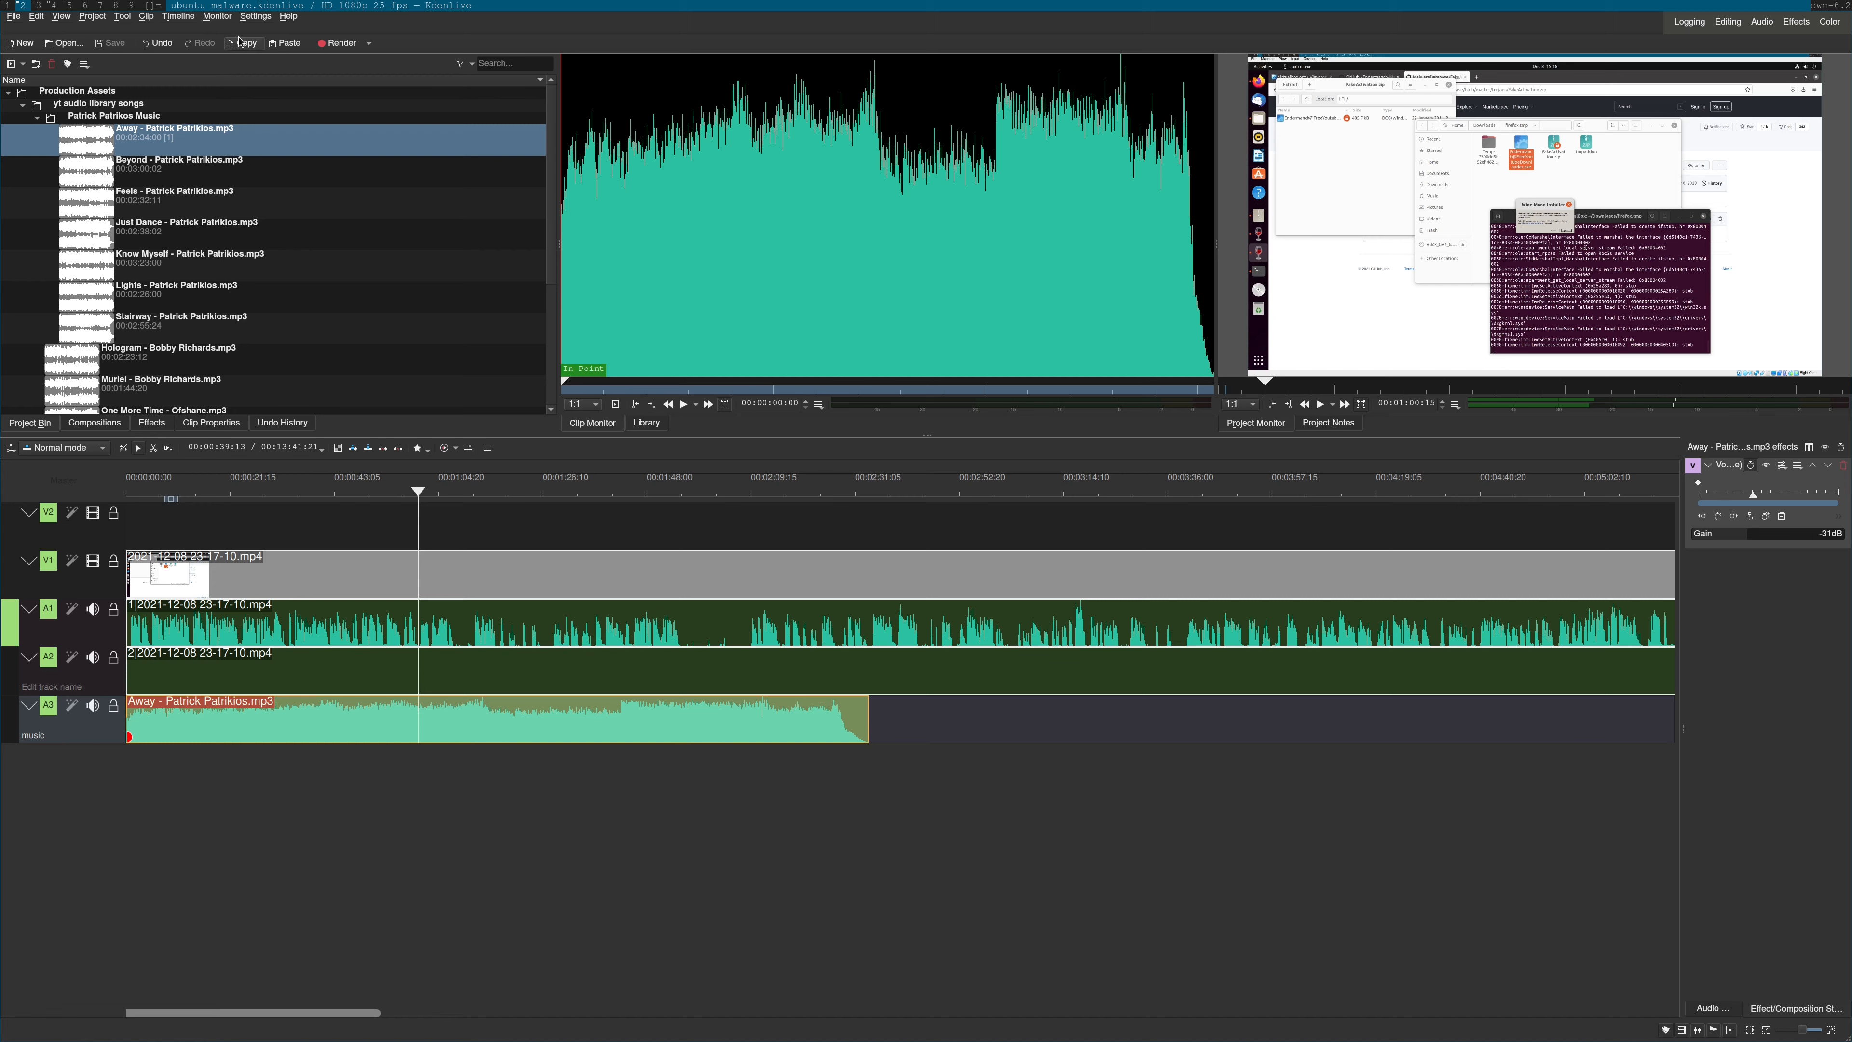
Change the project profile to 4K UHD 2160p 60 fps and accept the profile change
click(255, 15)
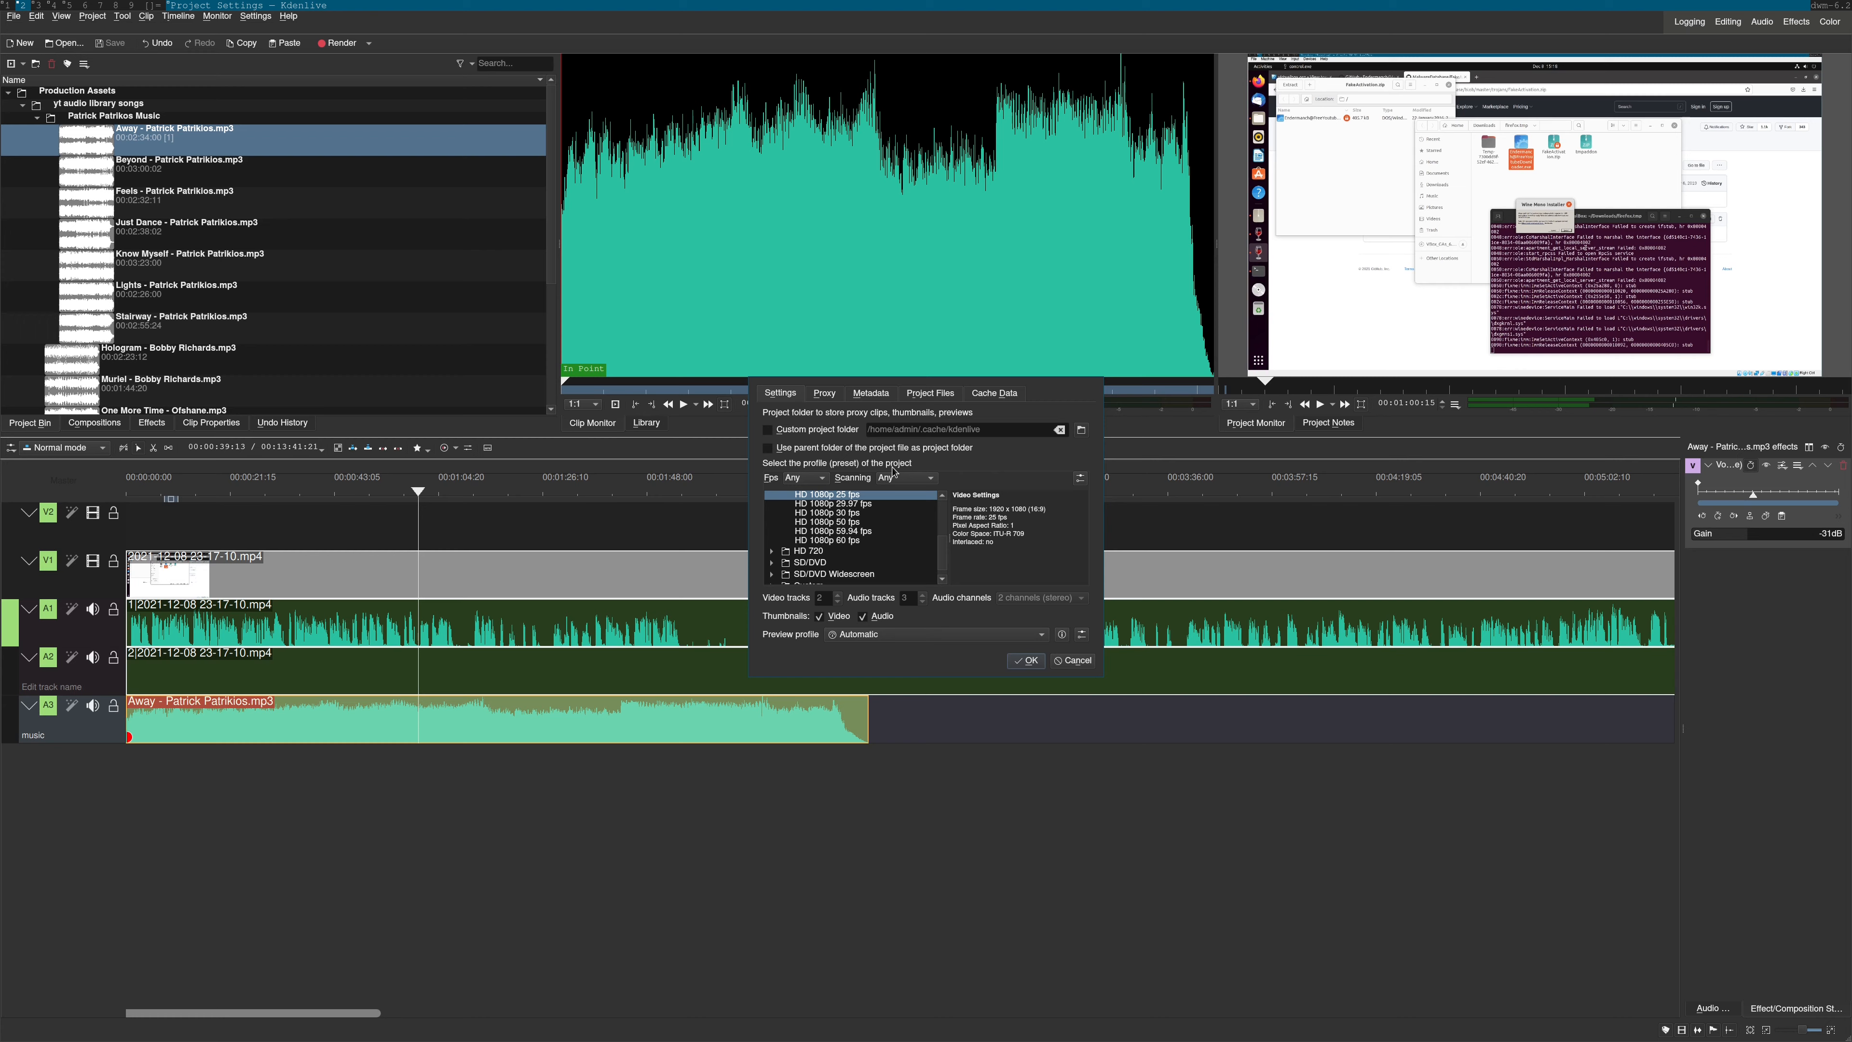
scroll(870, 571, up, 5)
click(870, 570)
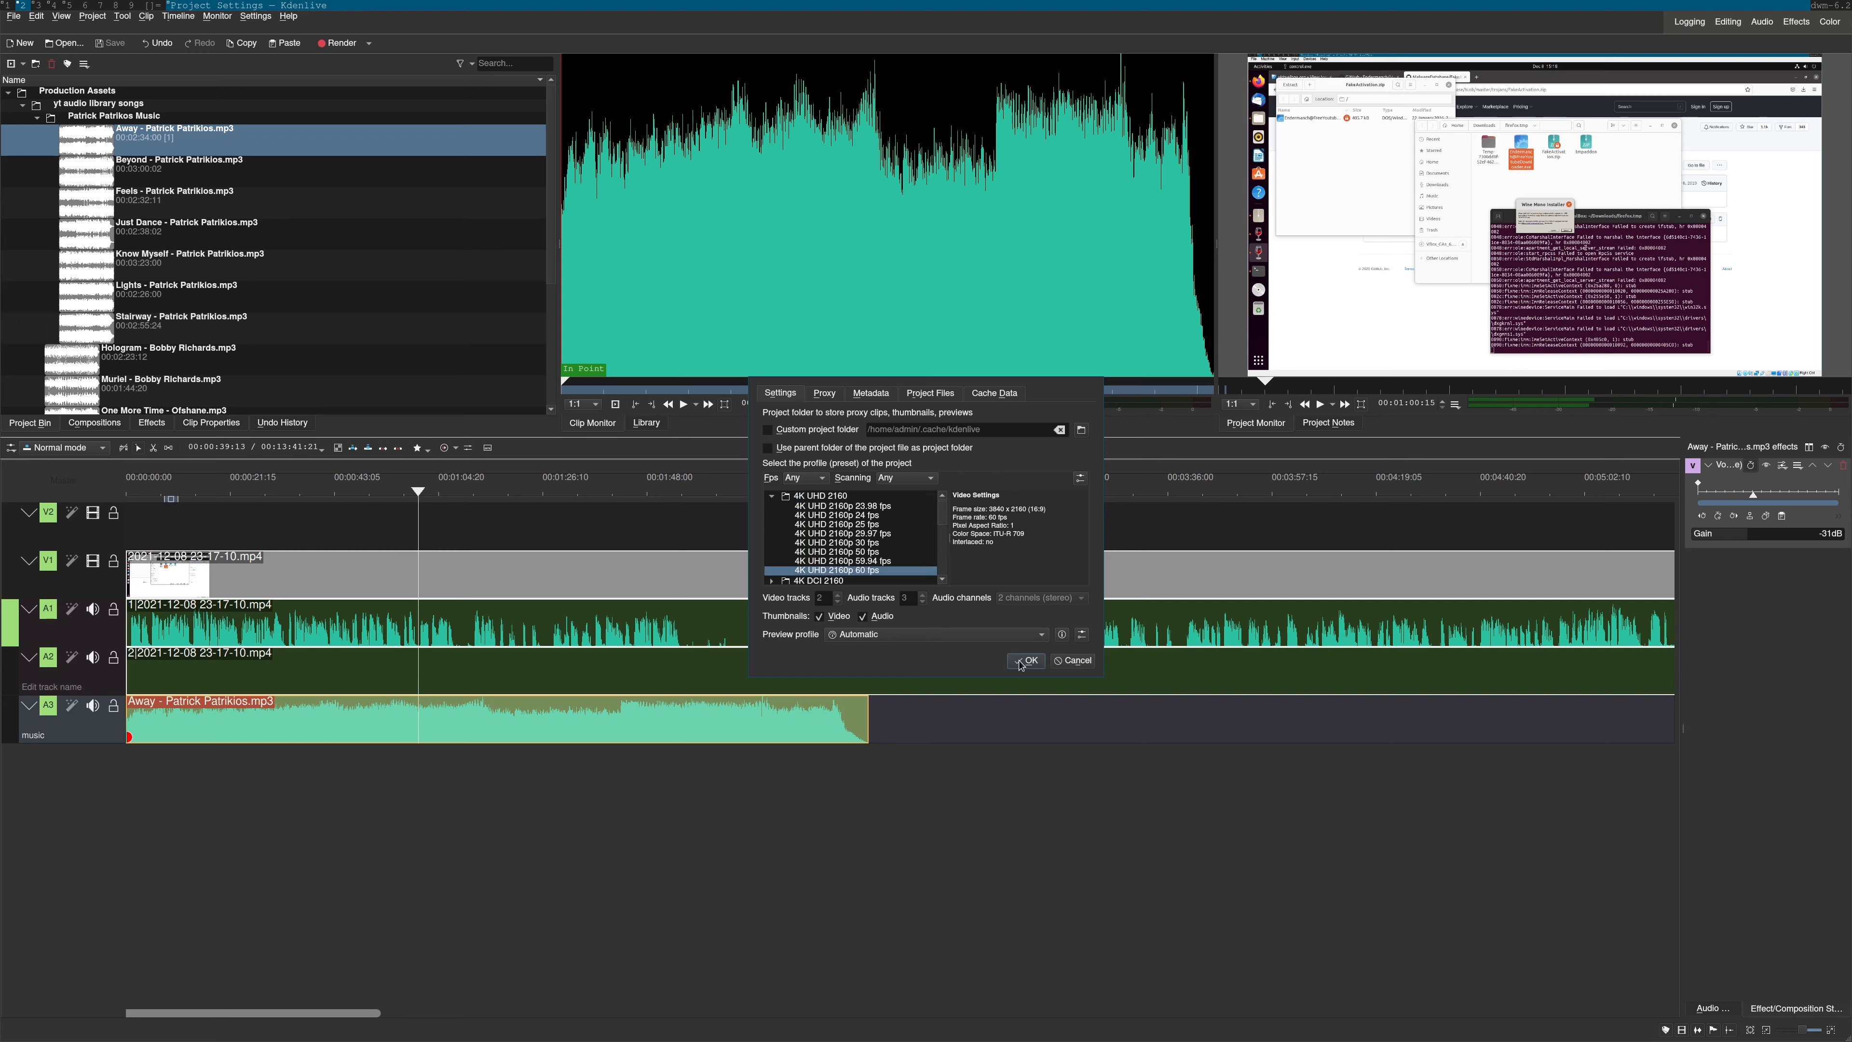
click(1026, 661)
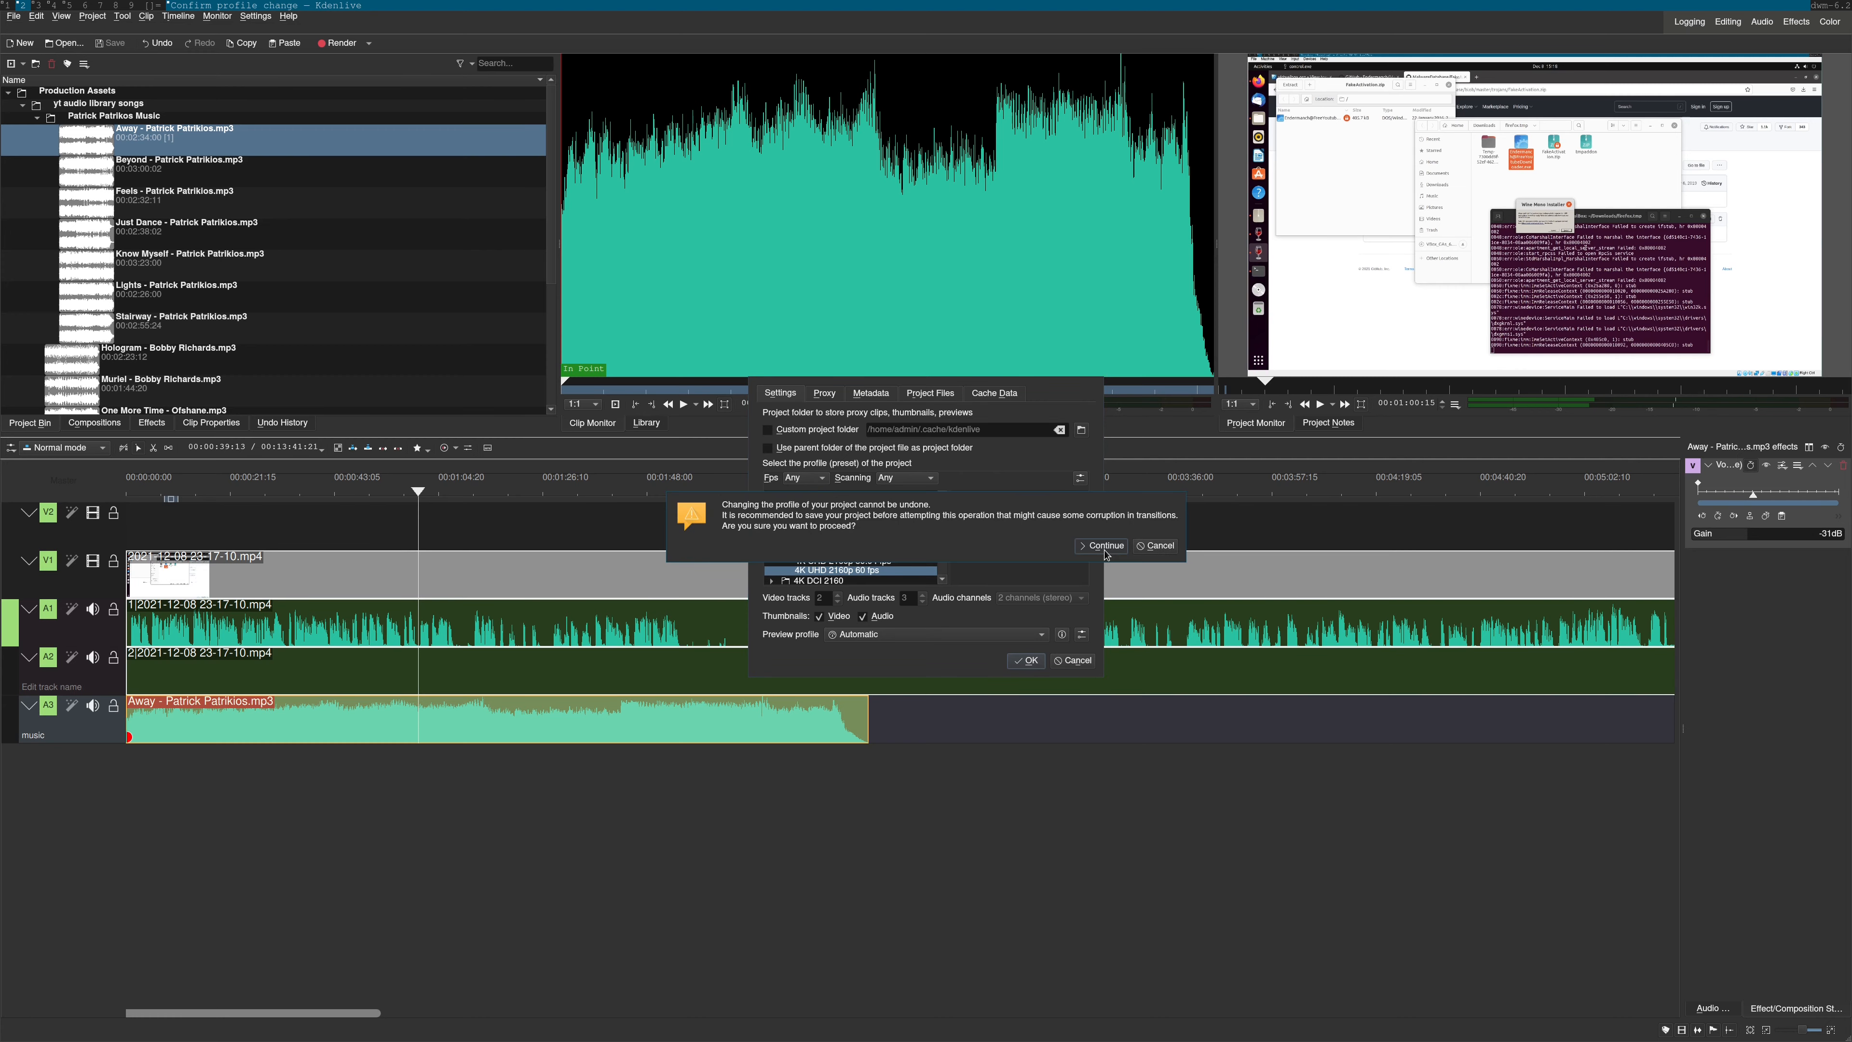
click(1102, 545)
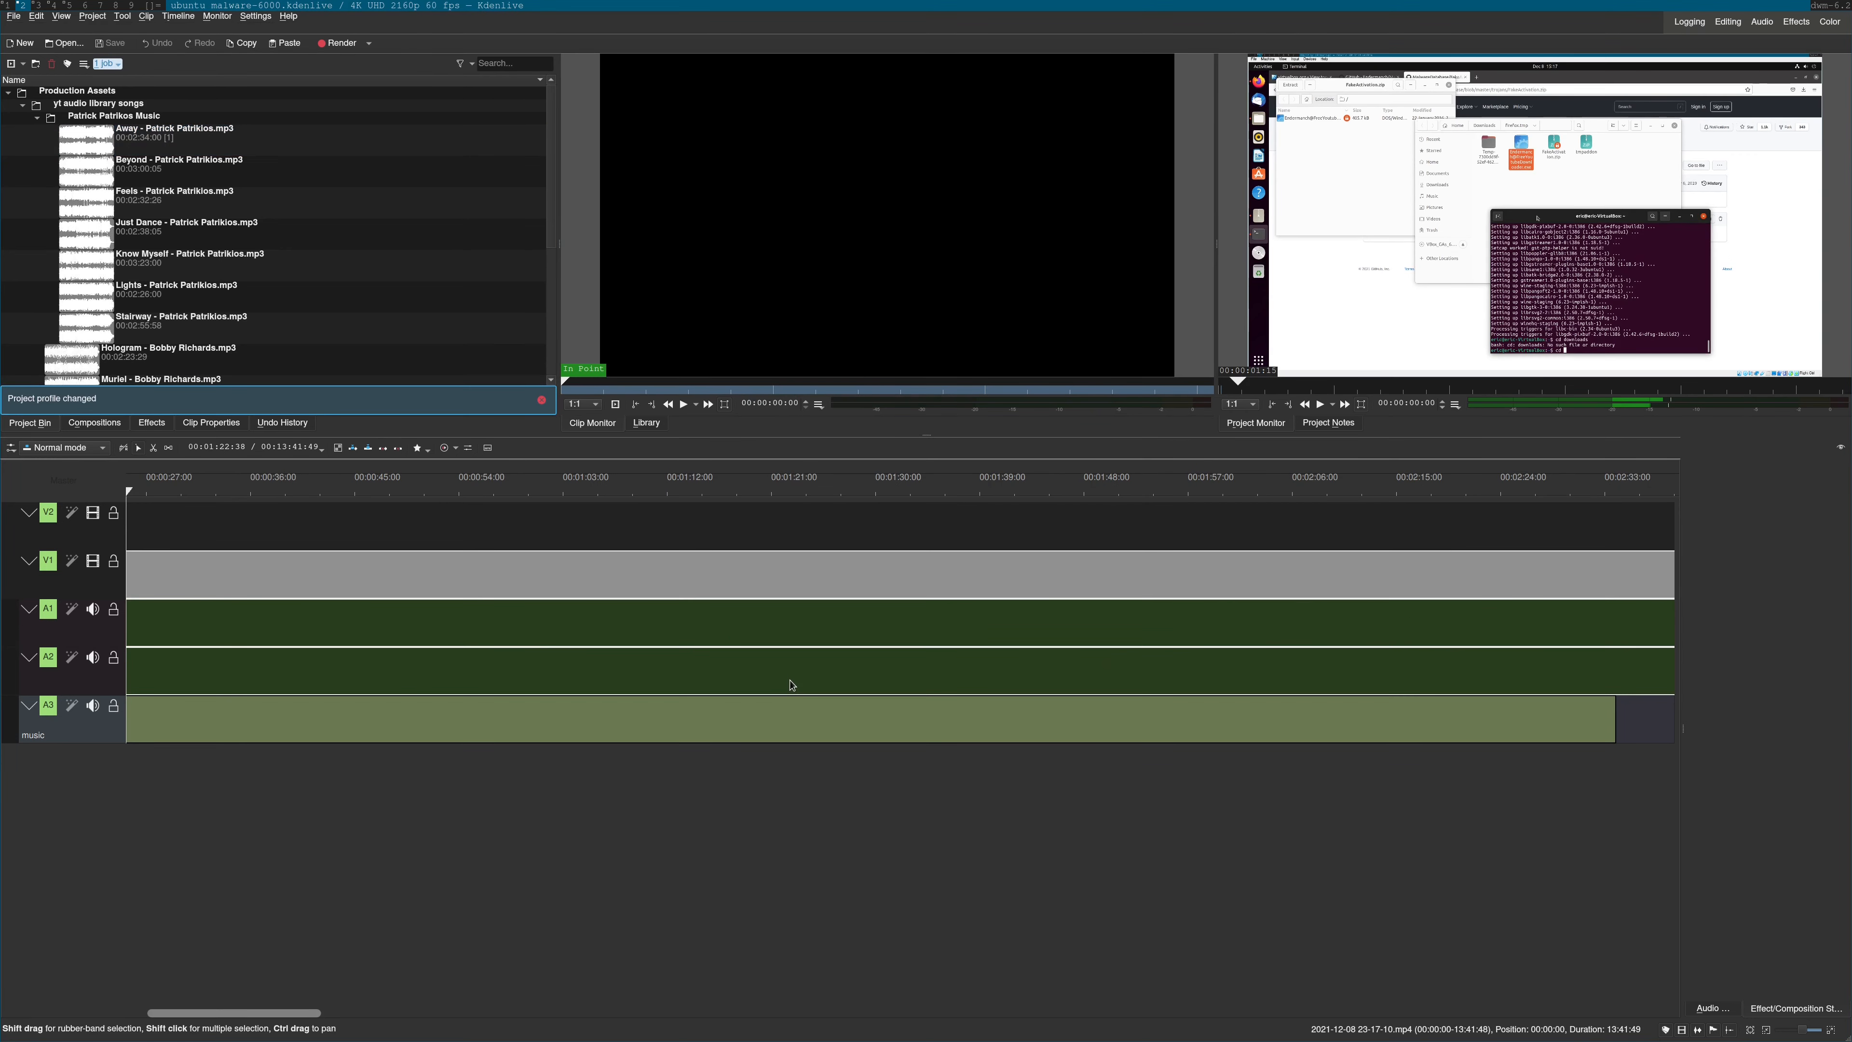
Play the recording with its background music from about the 30-second mark to check playback under the changed profile
key(space)
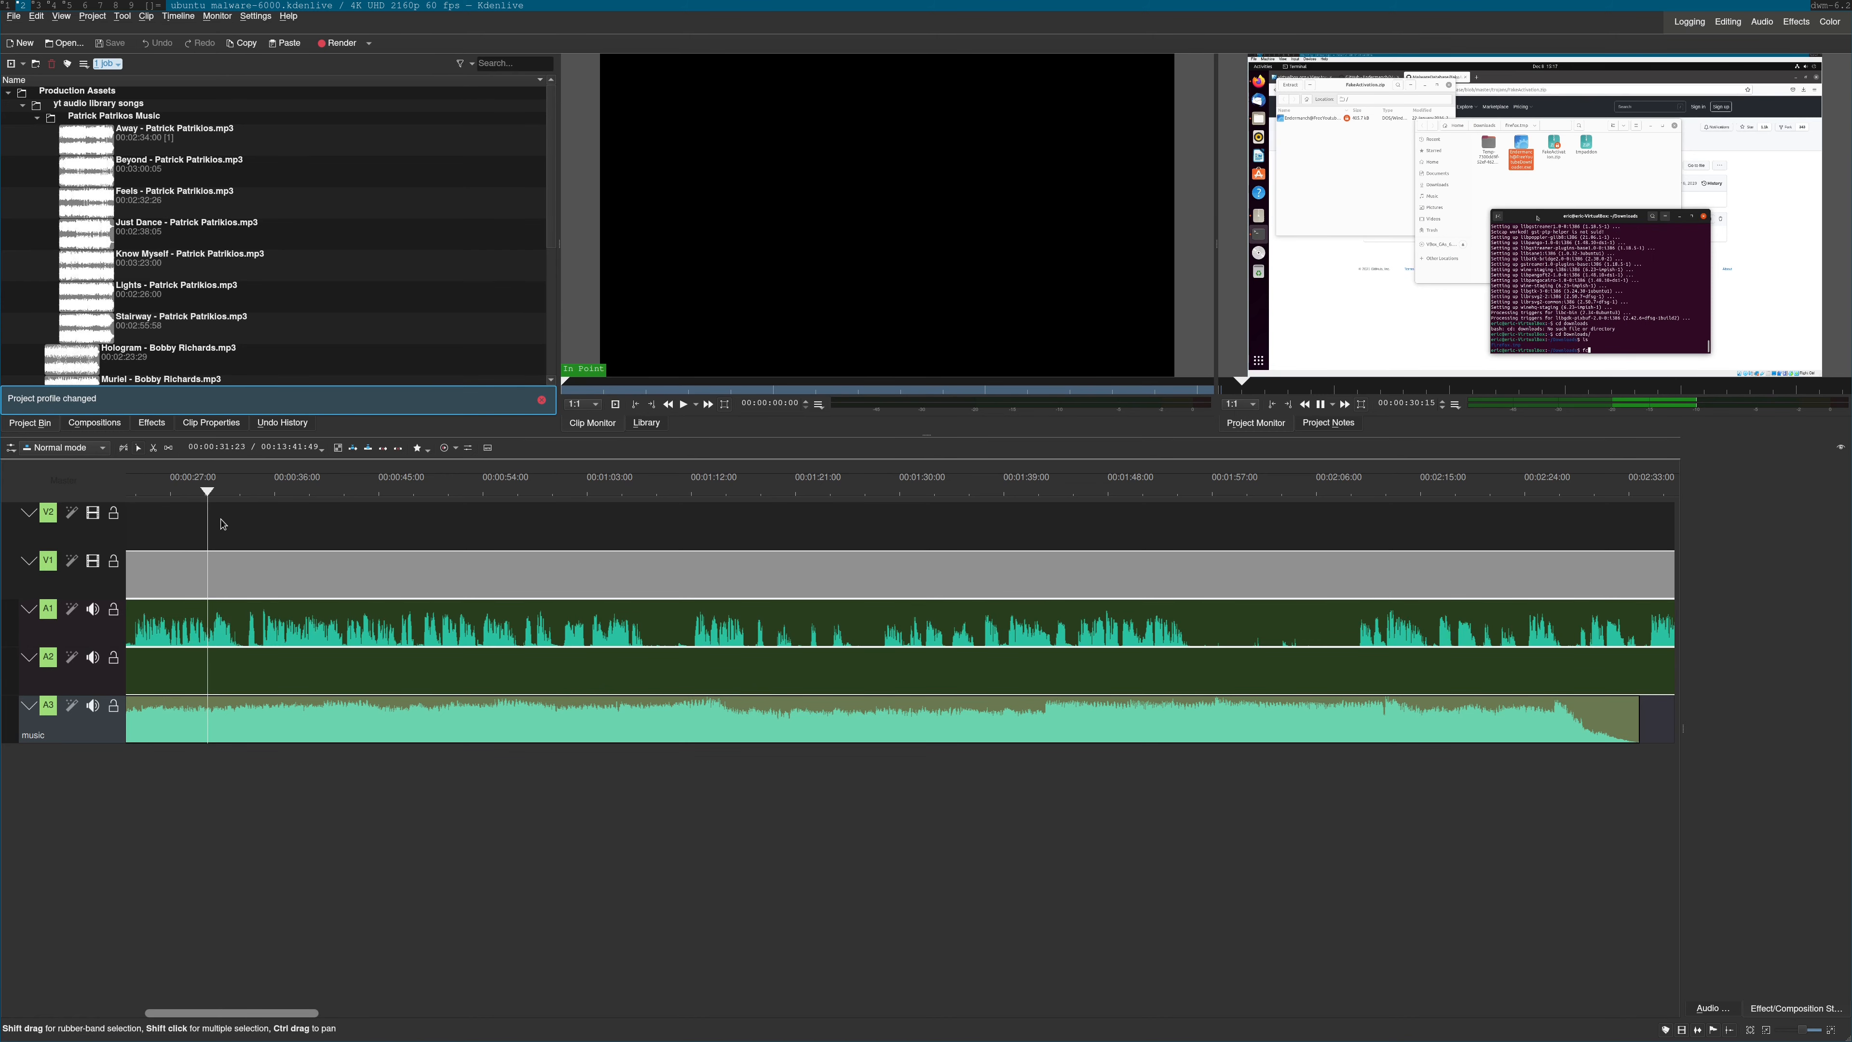
key(space)
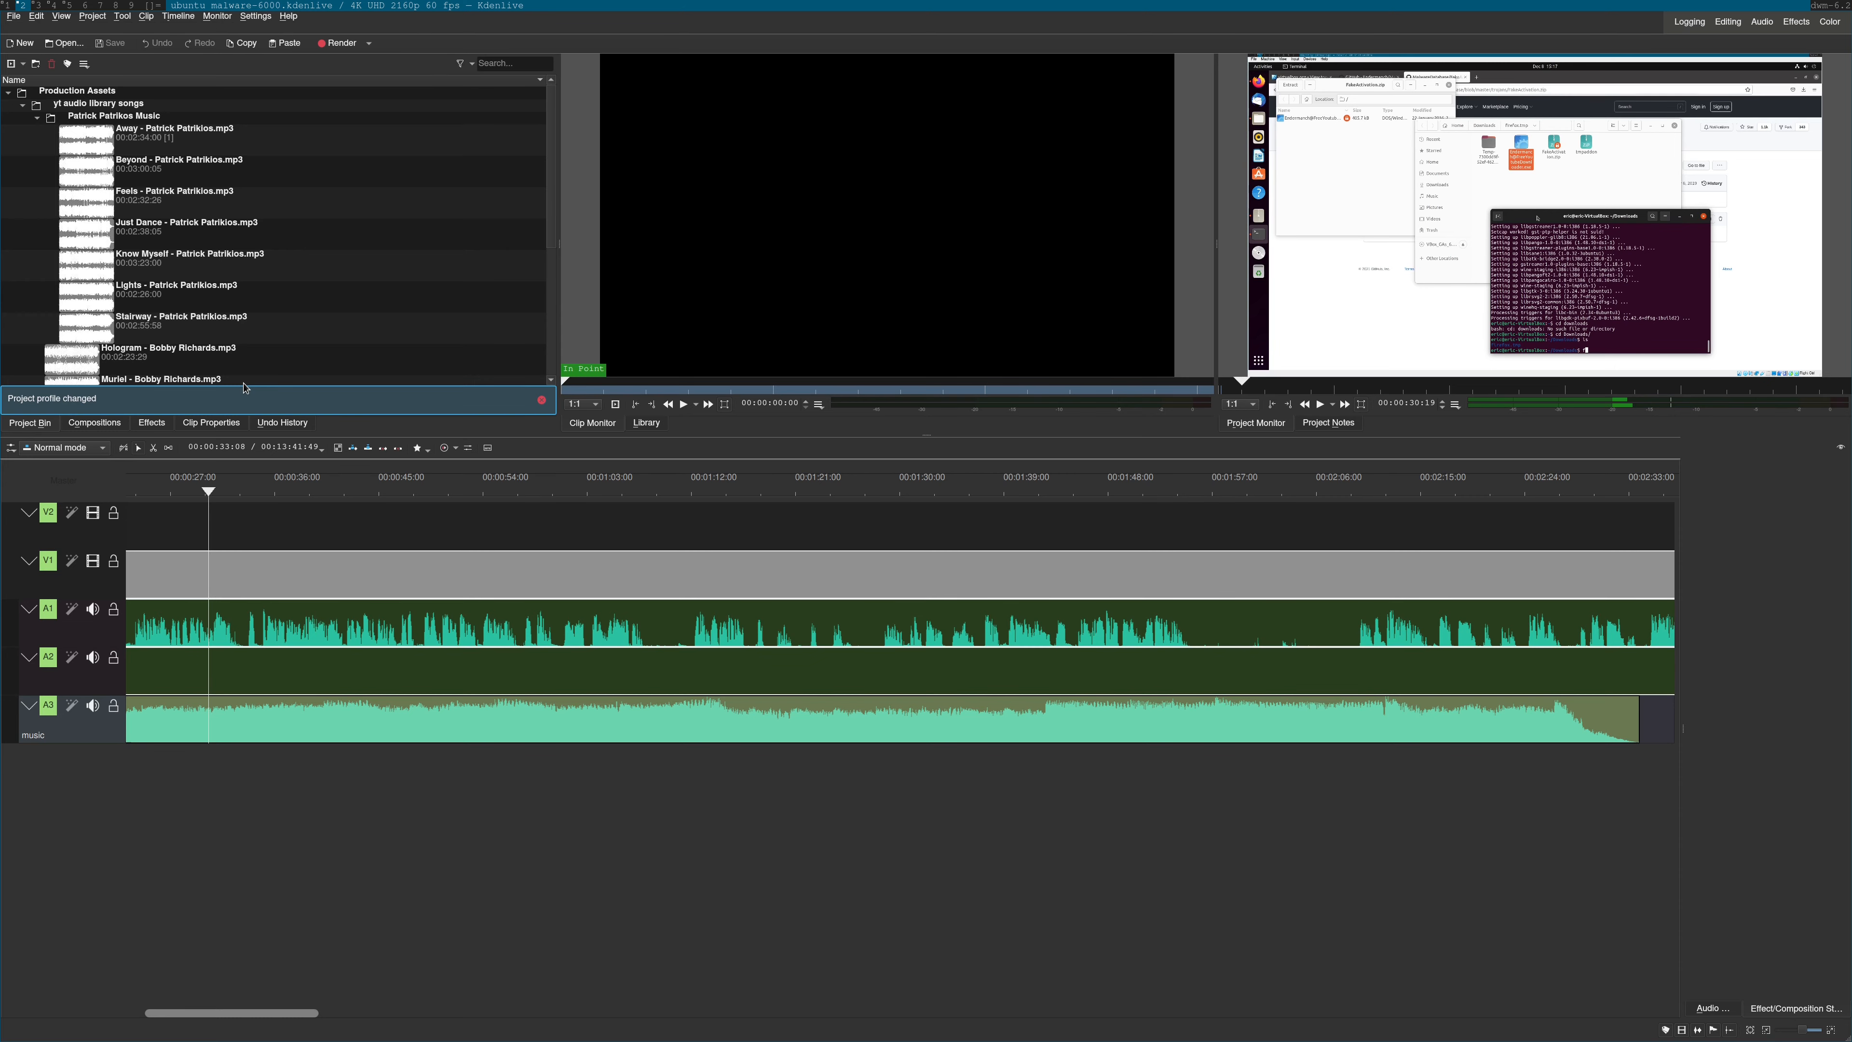
click(265, 493)
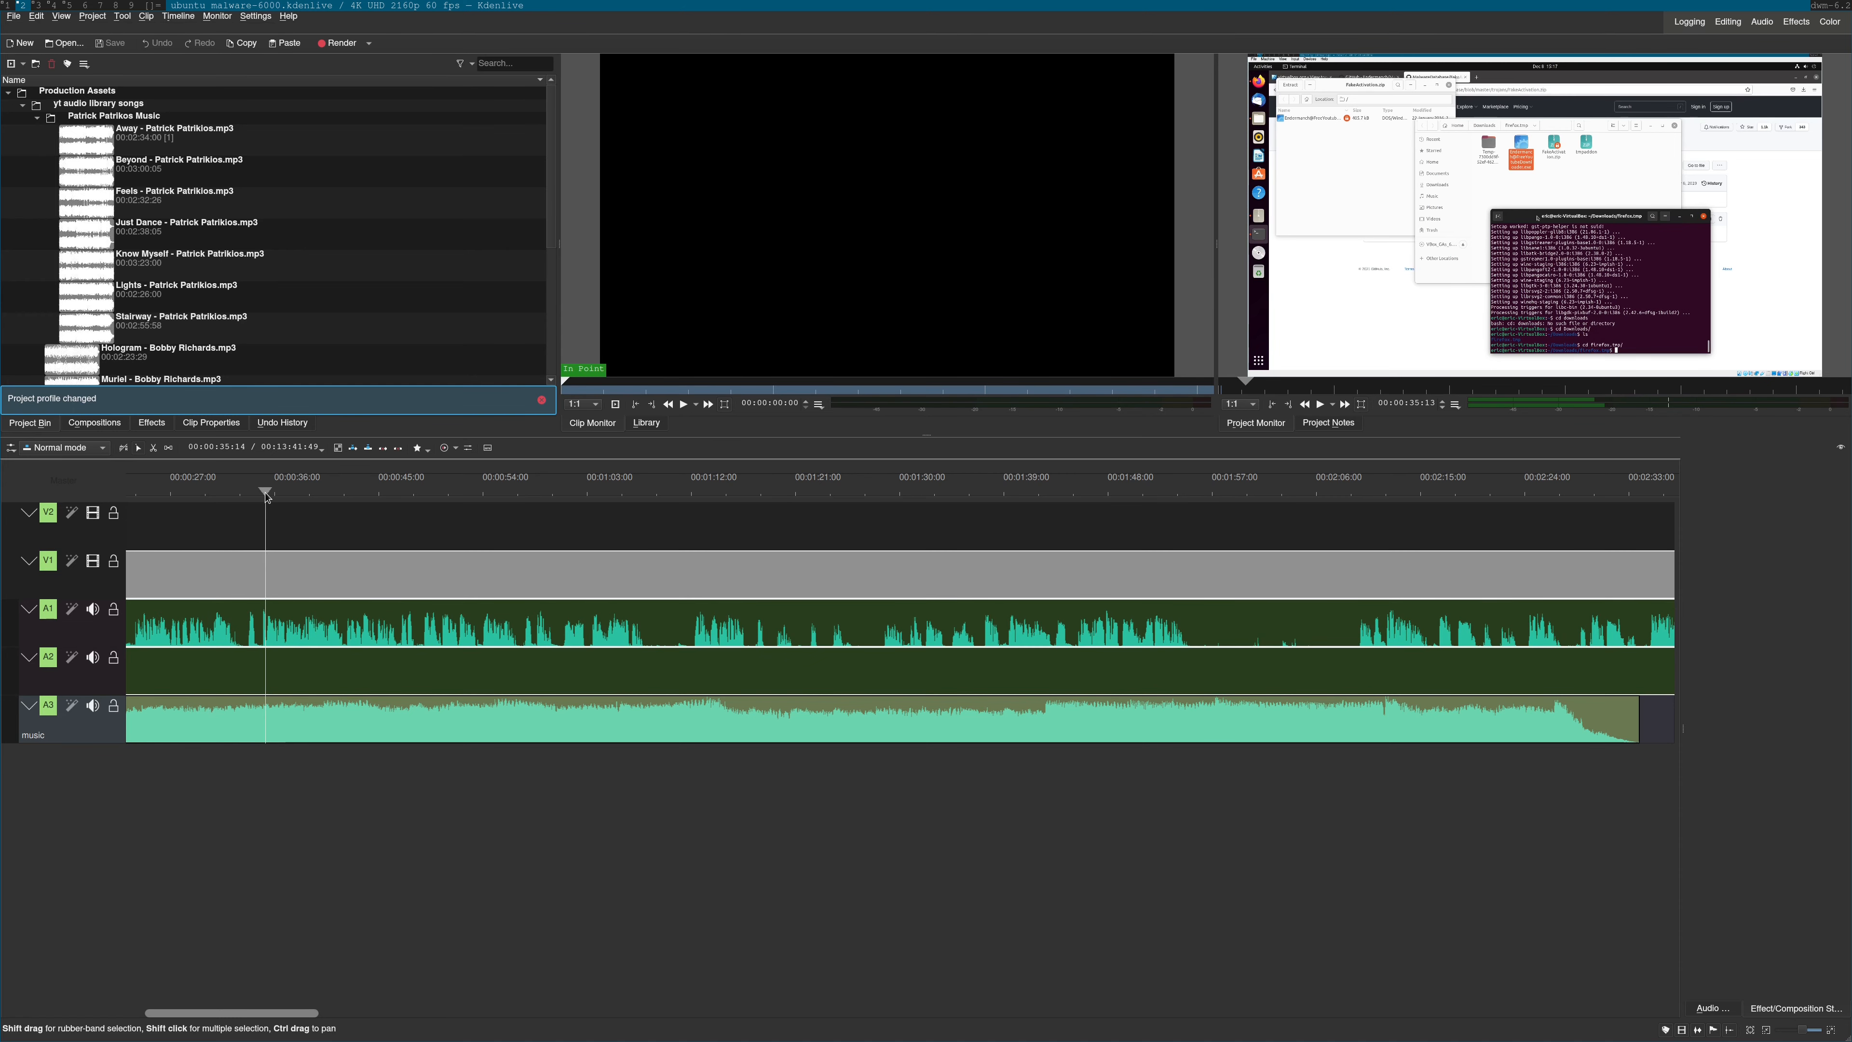
Extend the music track with a second Away - Patrick Patrikios.mp3 clip followed by Know Myself - Patrick Patrikios.mp3, and save the project
drag(265, 494, 684, 493)
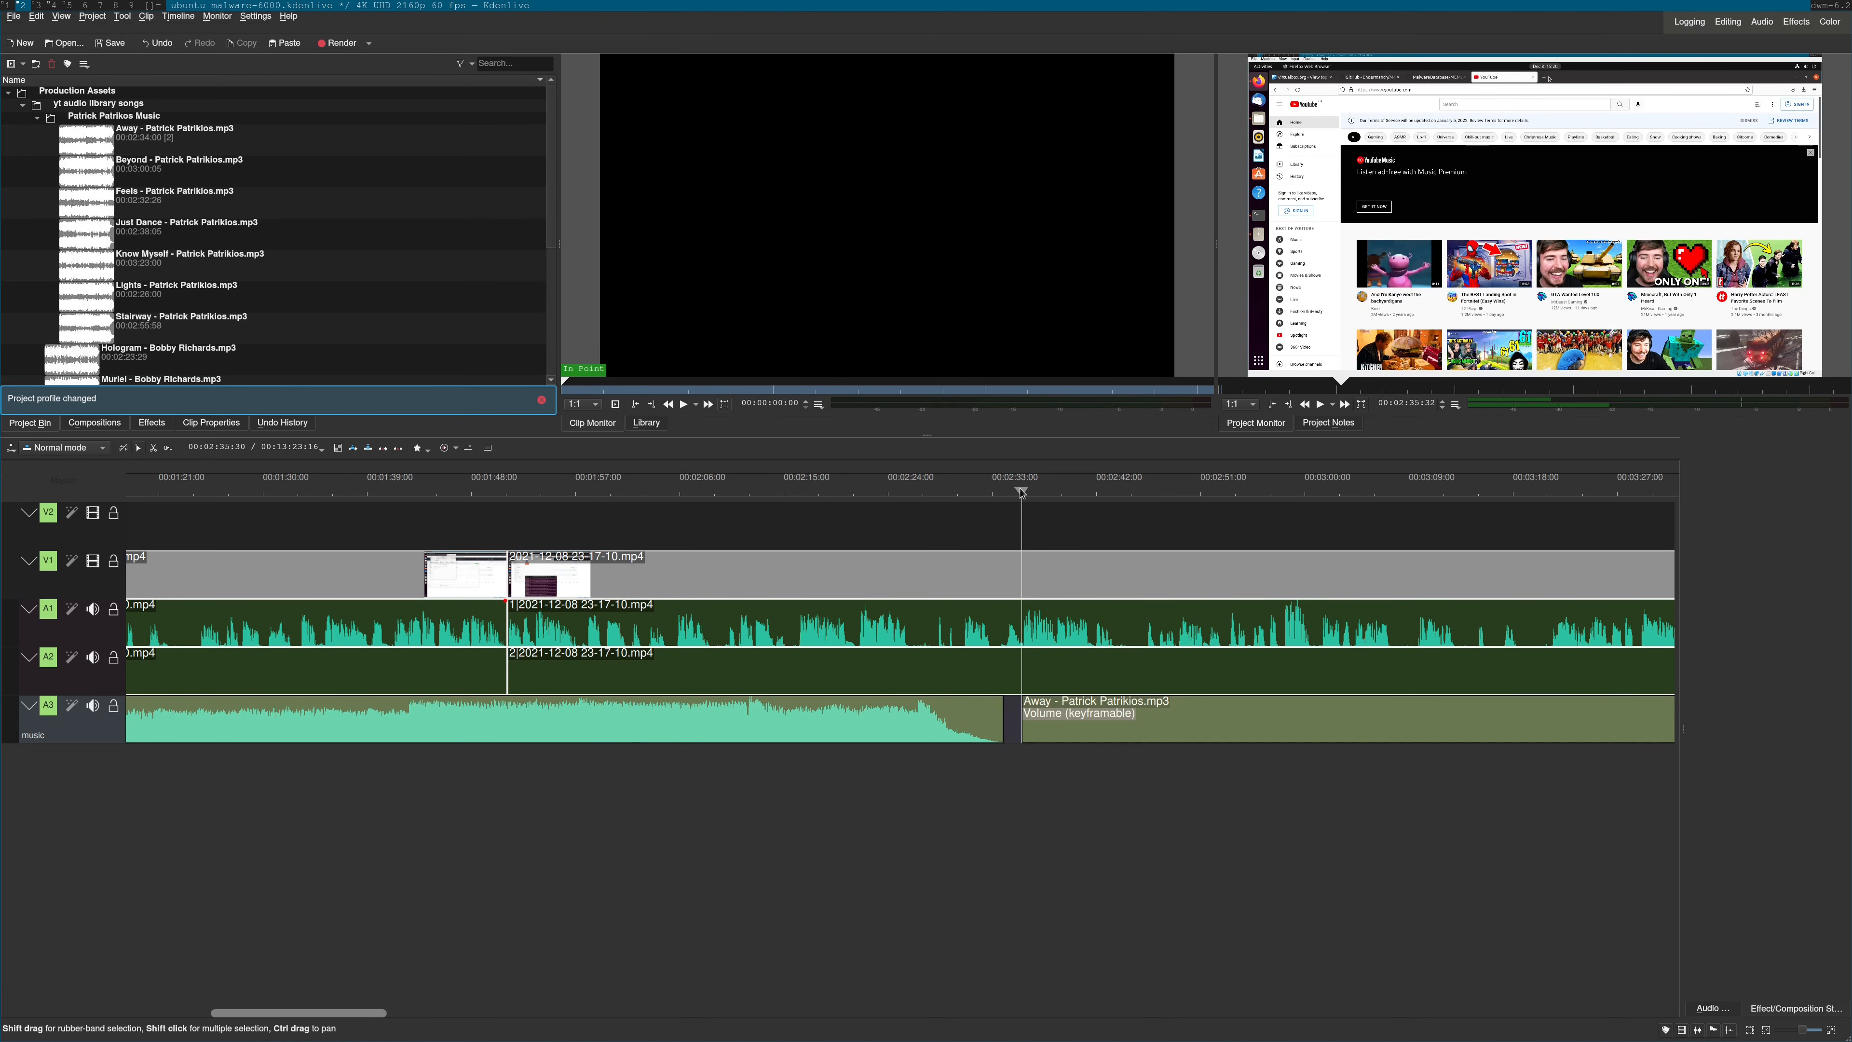
click(1039, 736)
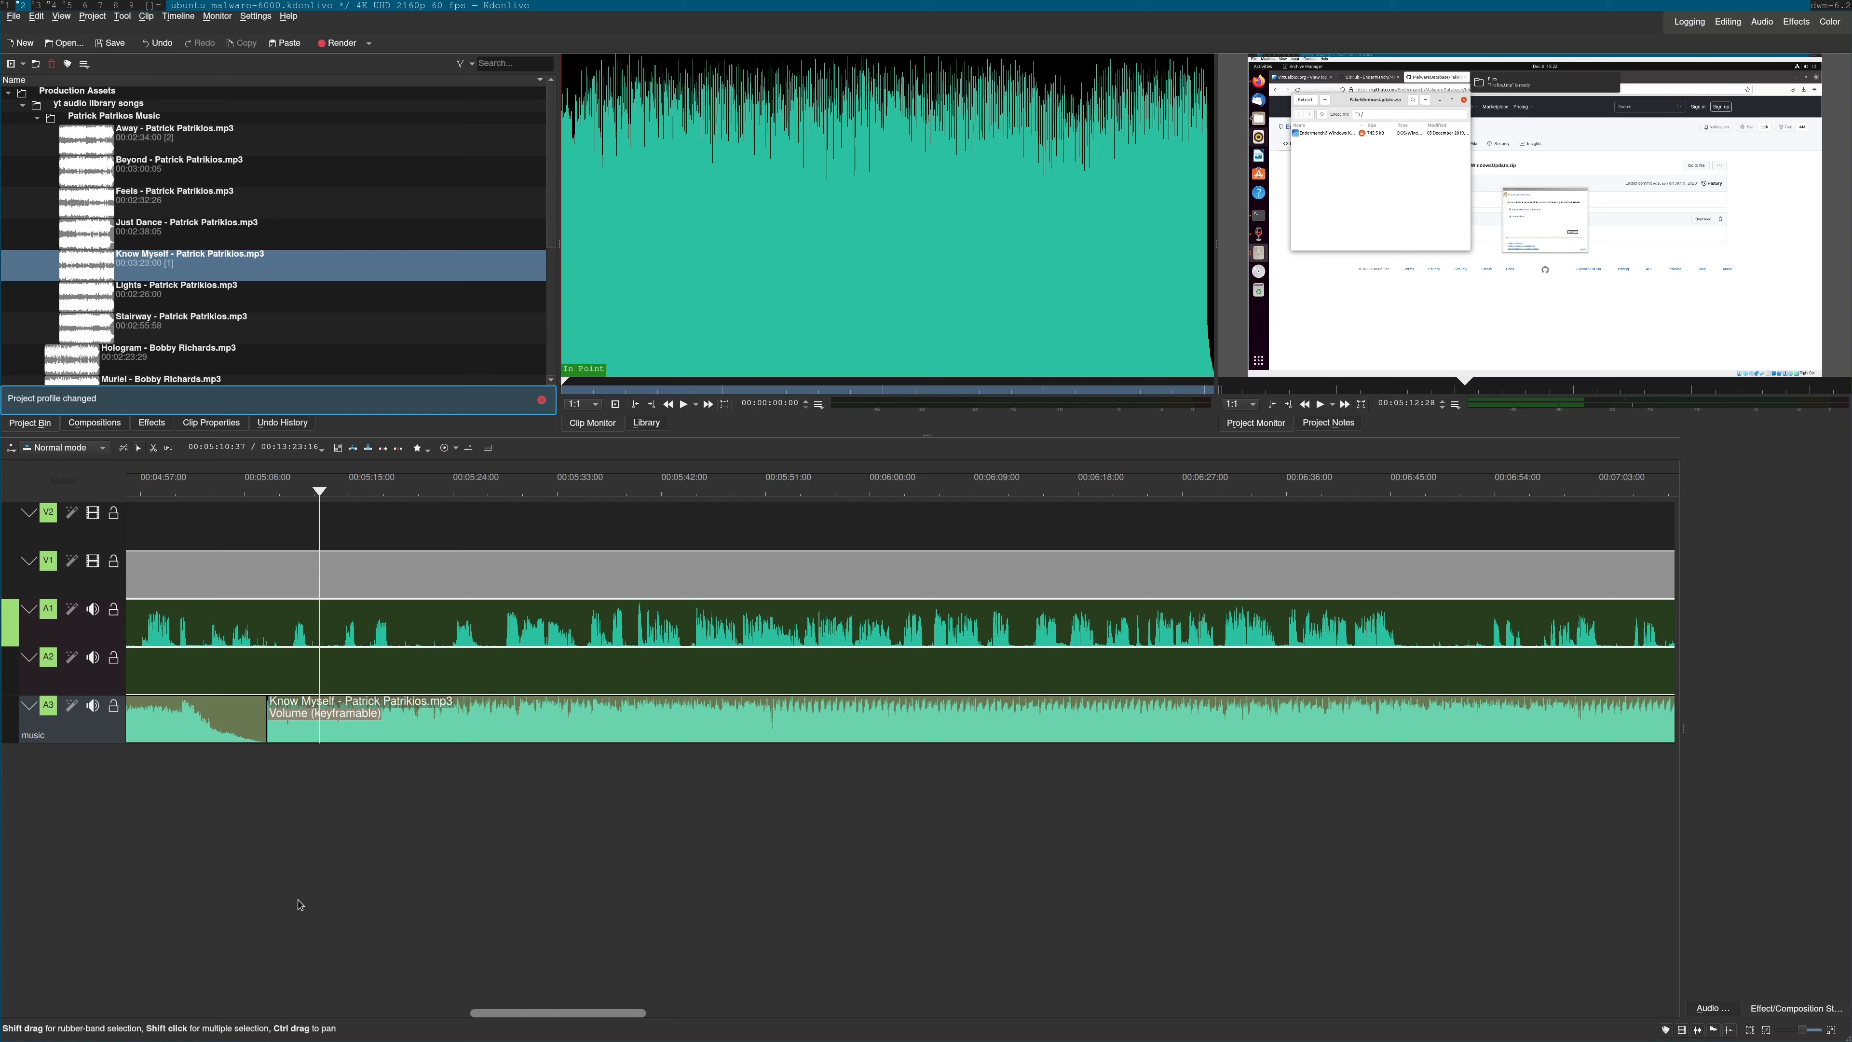
key(ctrl+s)
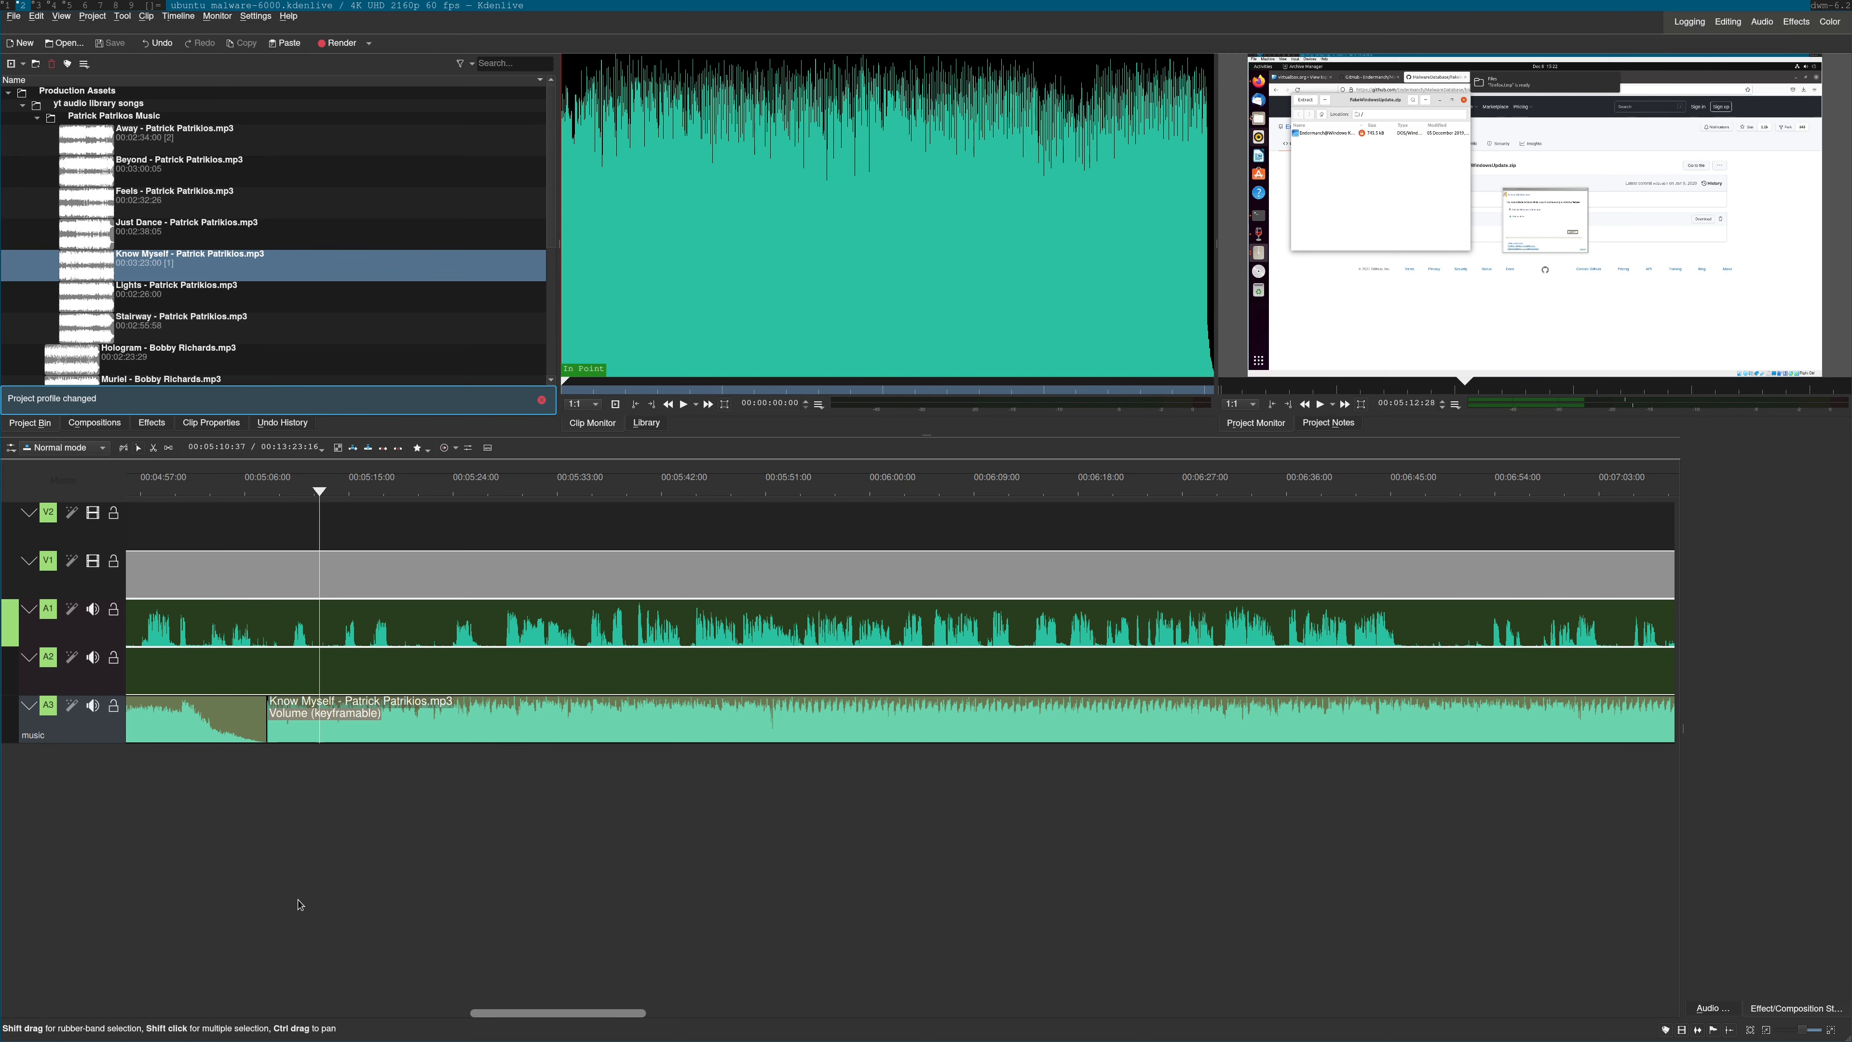
key(space)
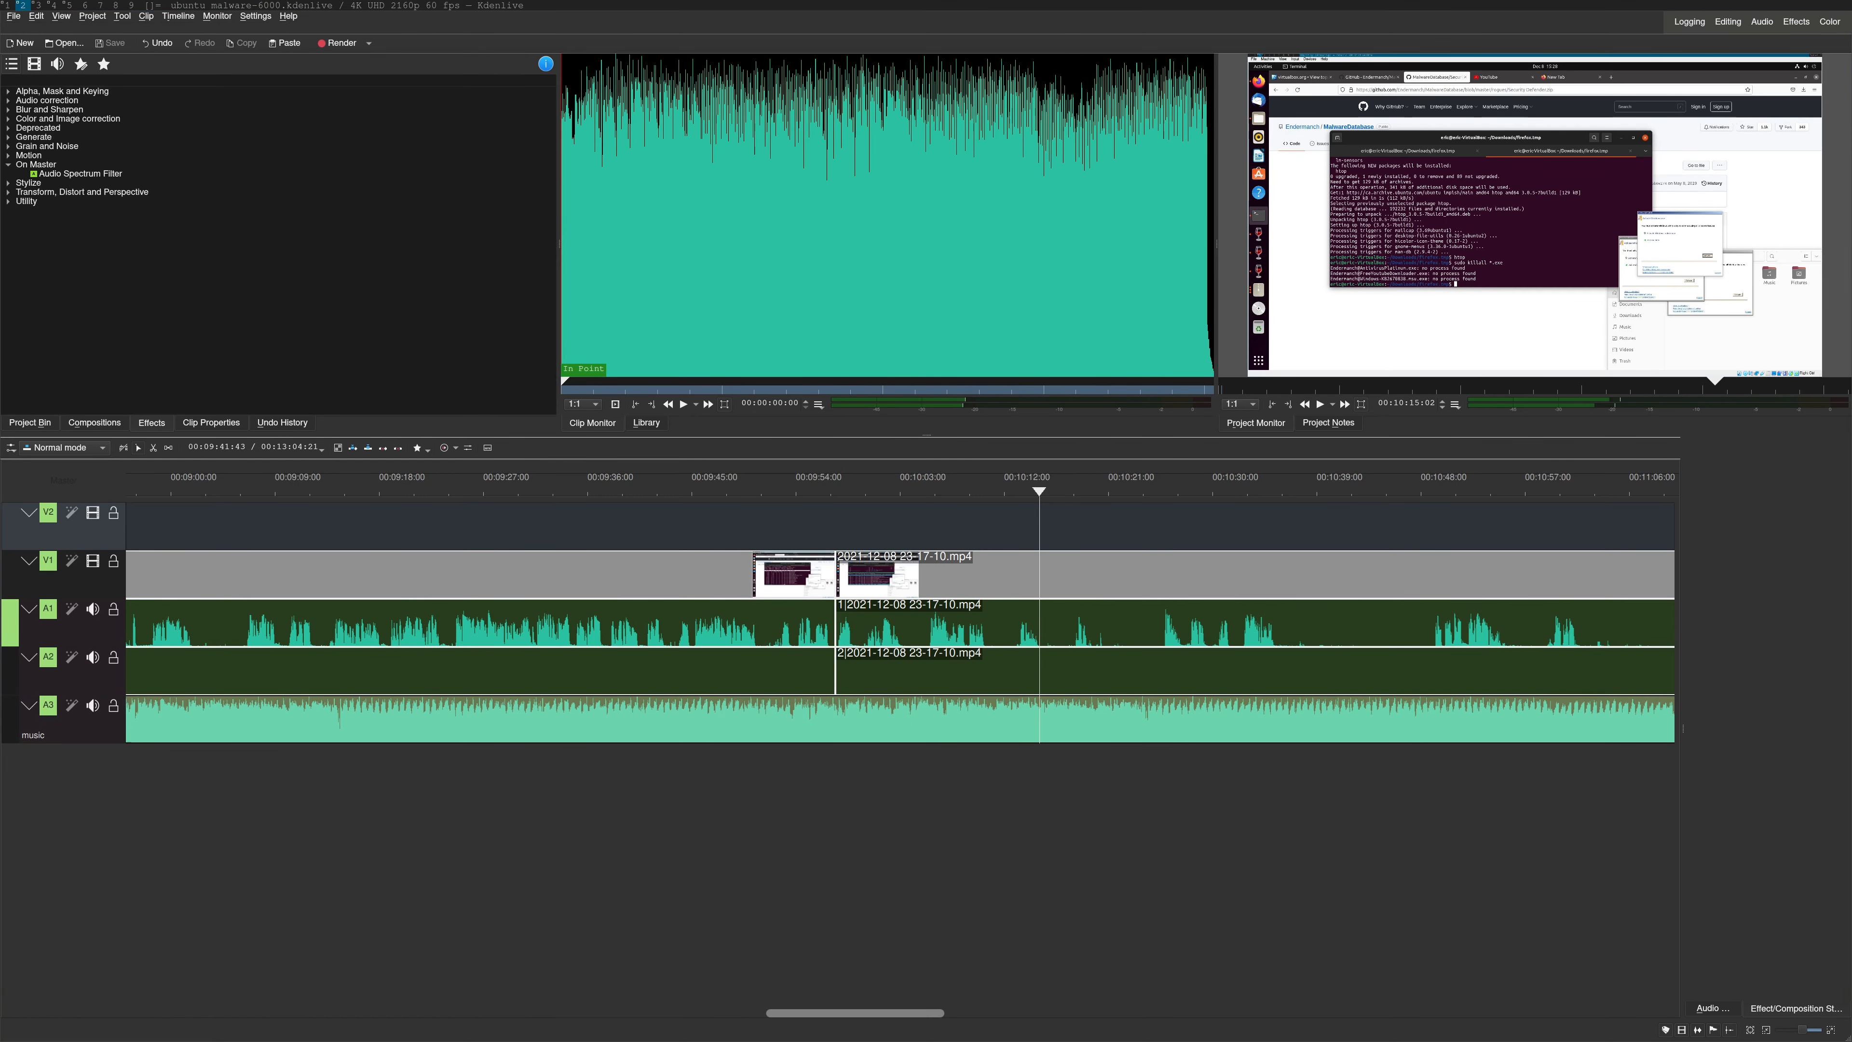
Create a title clip reading "NANI" at font size 420 and place it on track V2 at the playhead
click(92, 16)
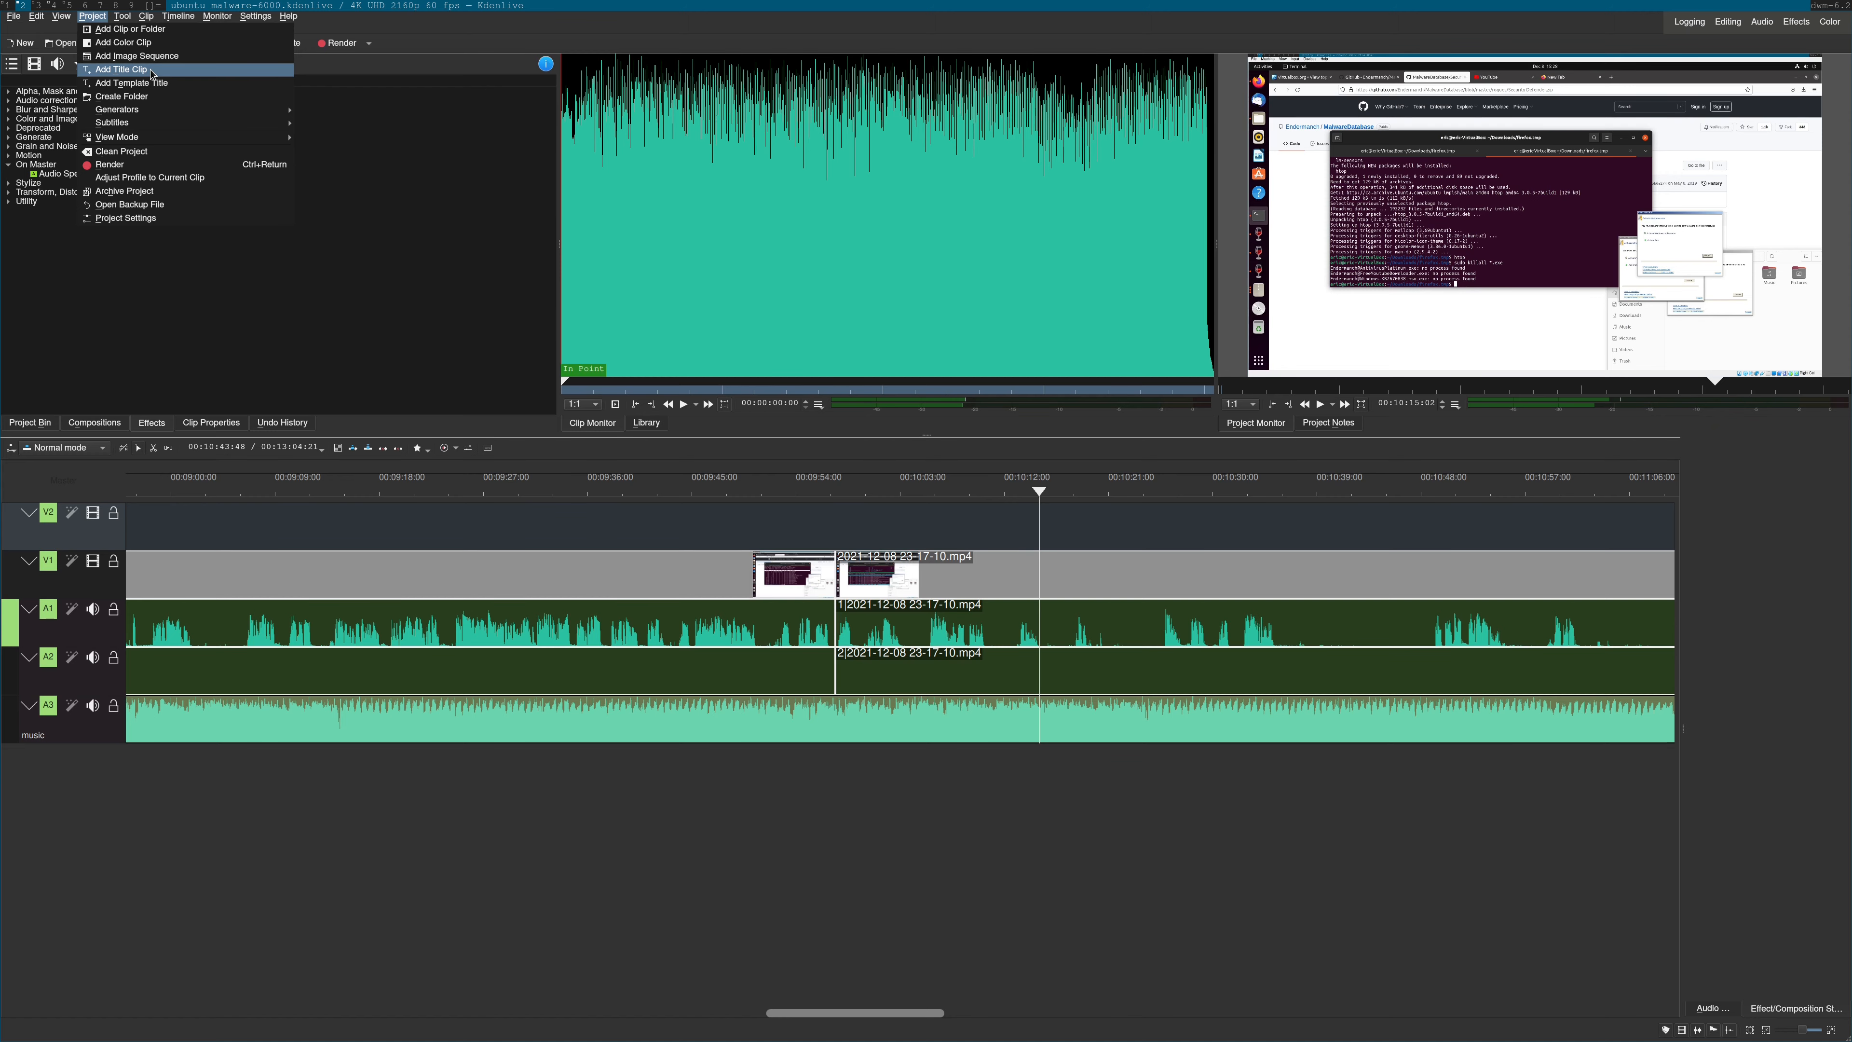
click(152, 73)
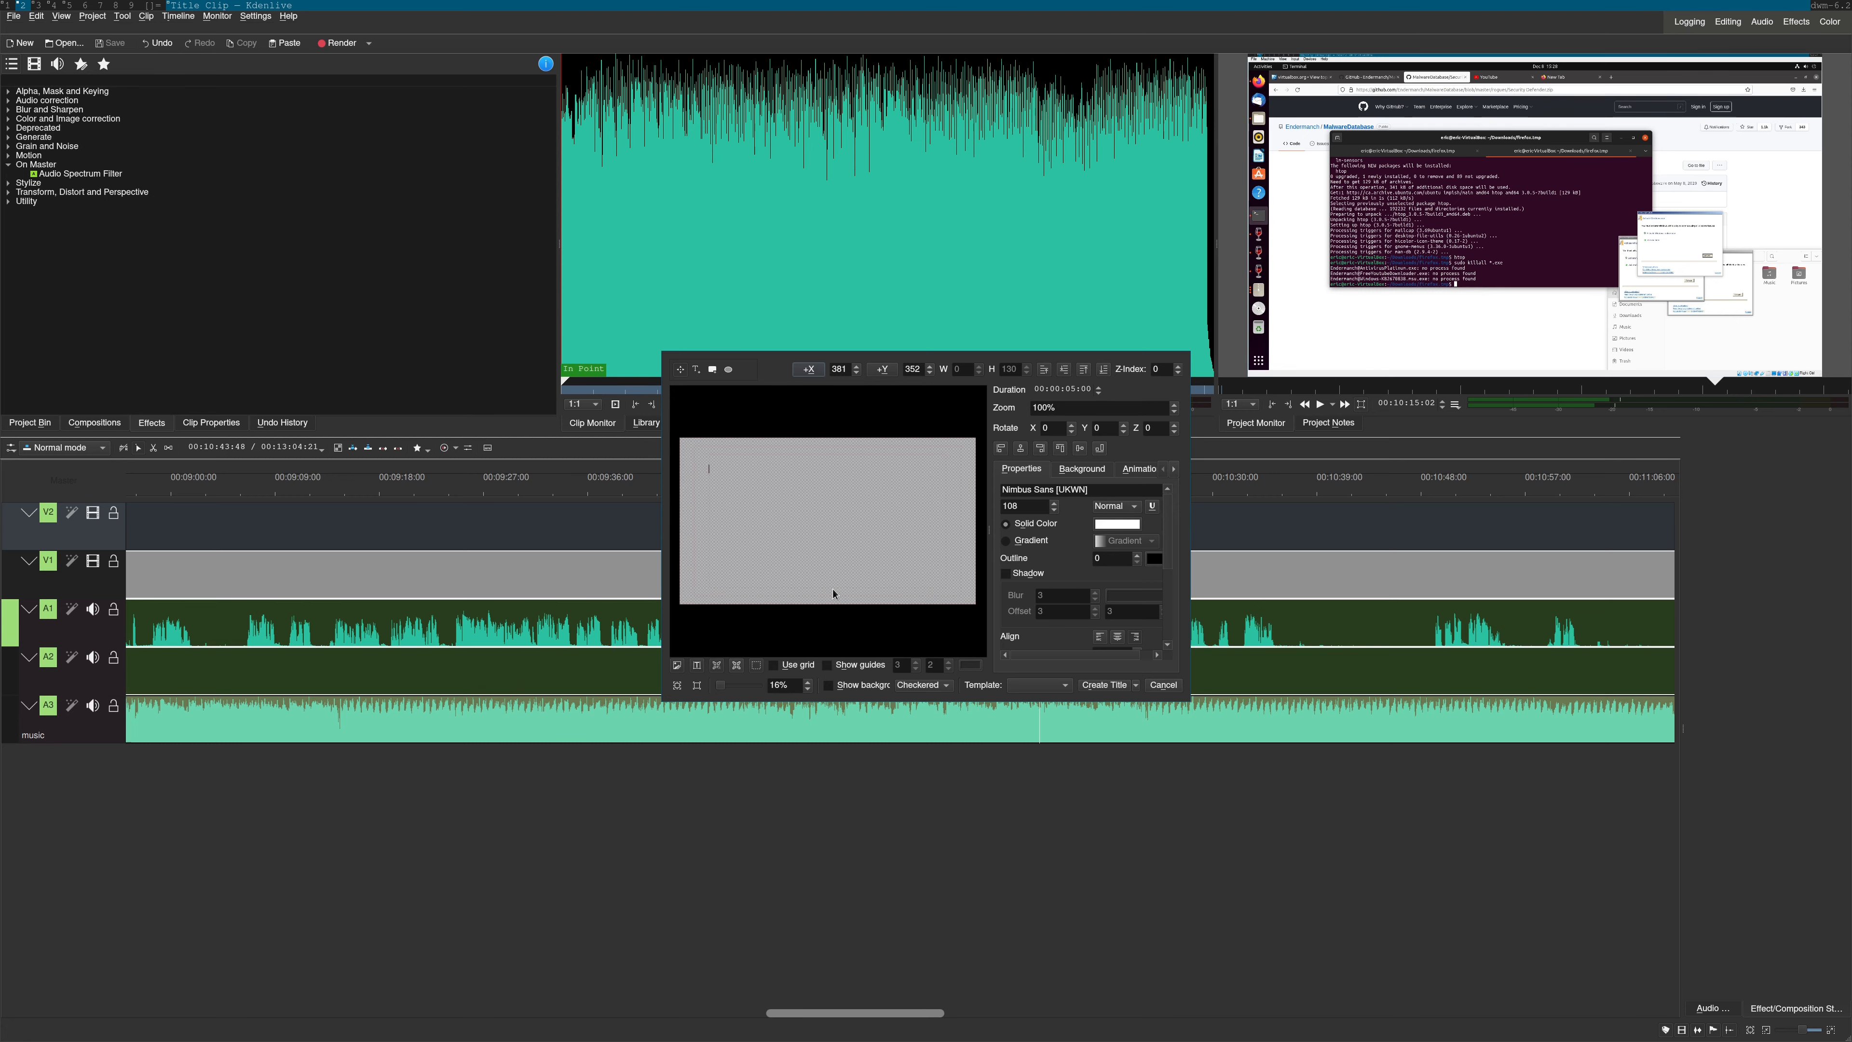
click(744, 468)
text(400)
key(BackSpace)
key(BackSpace)
text(20)
key(Return)
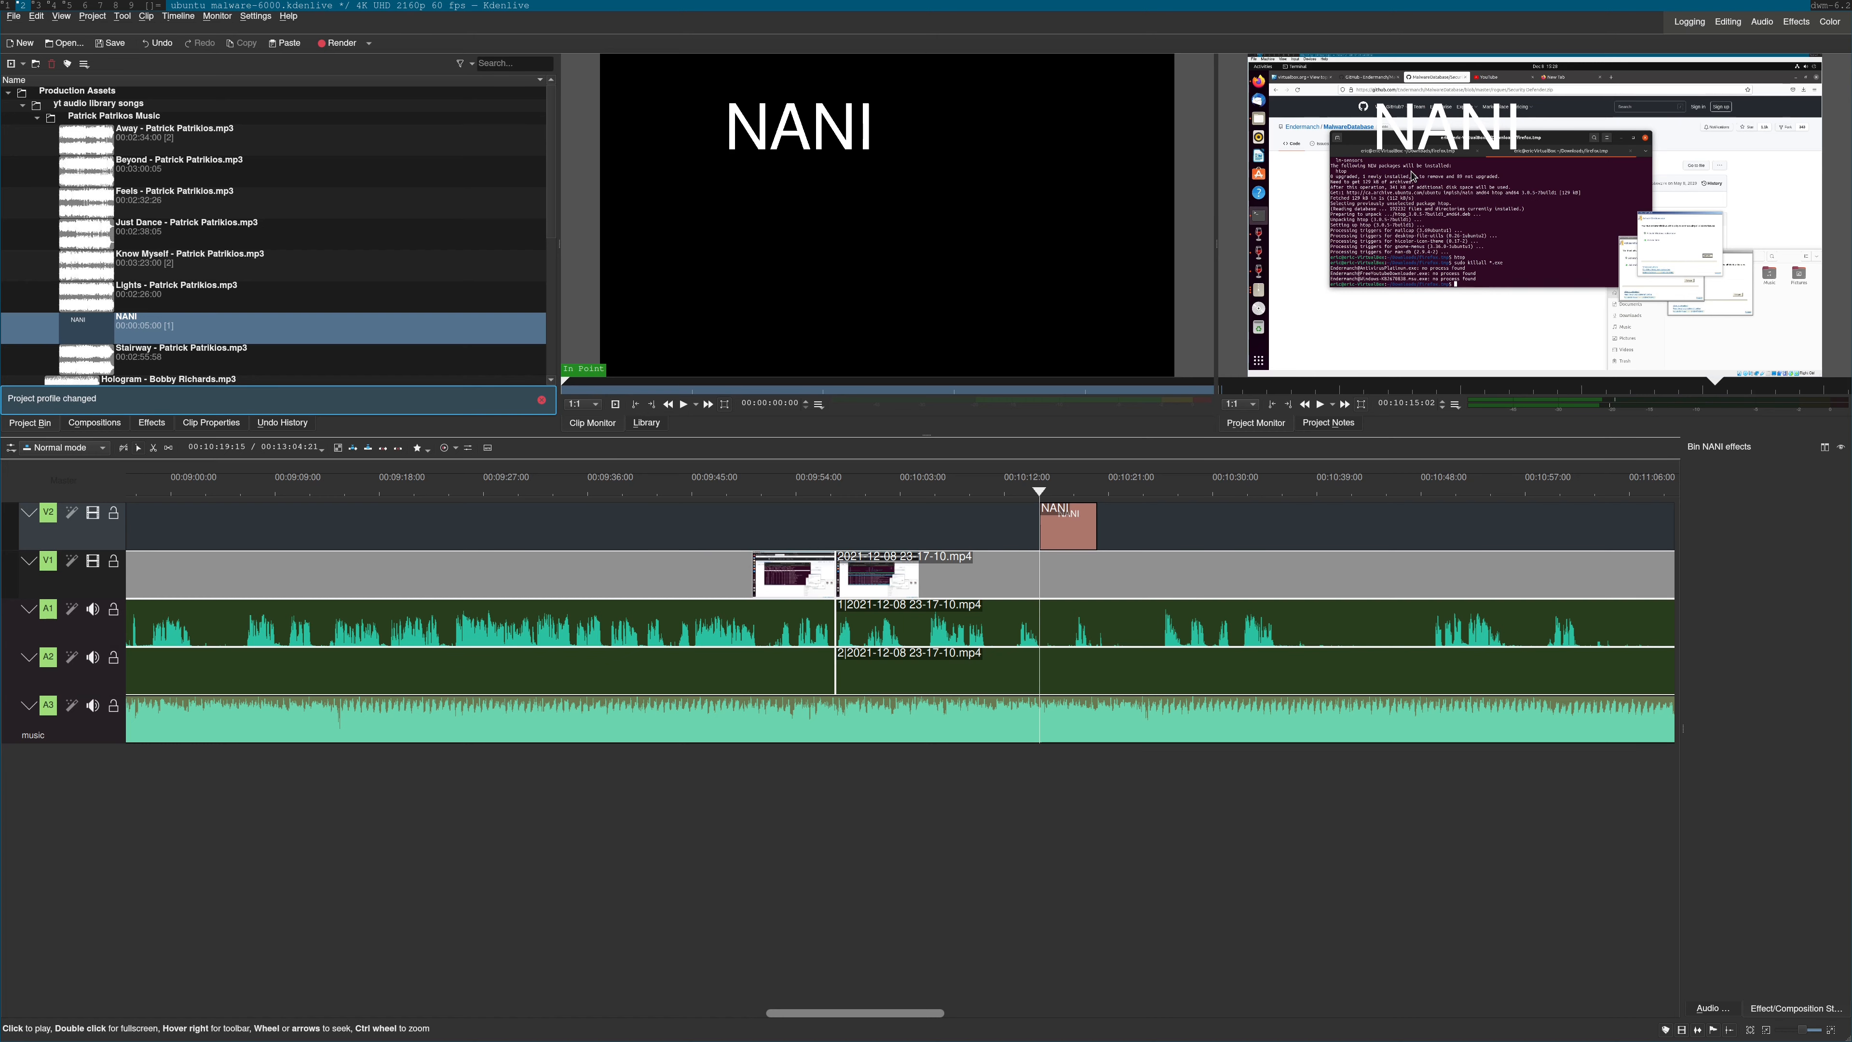
Give the NANI title text an outline of 100 and update the title clip
double_click(1090, 525)
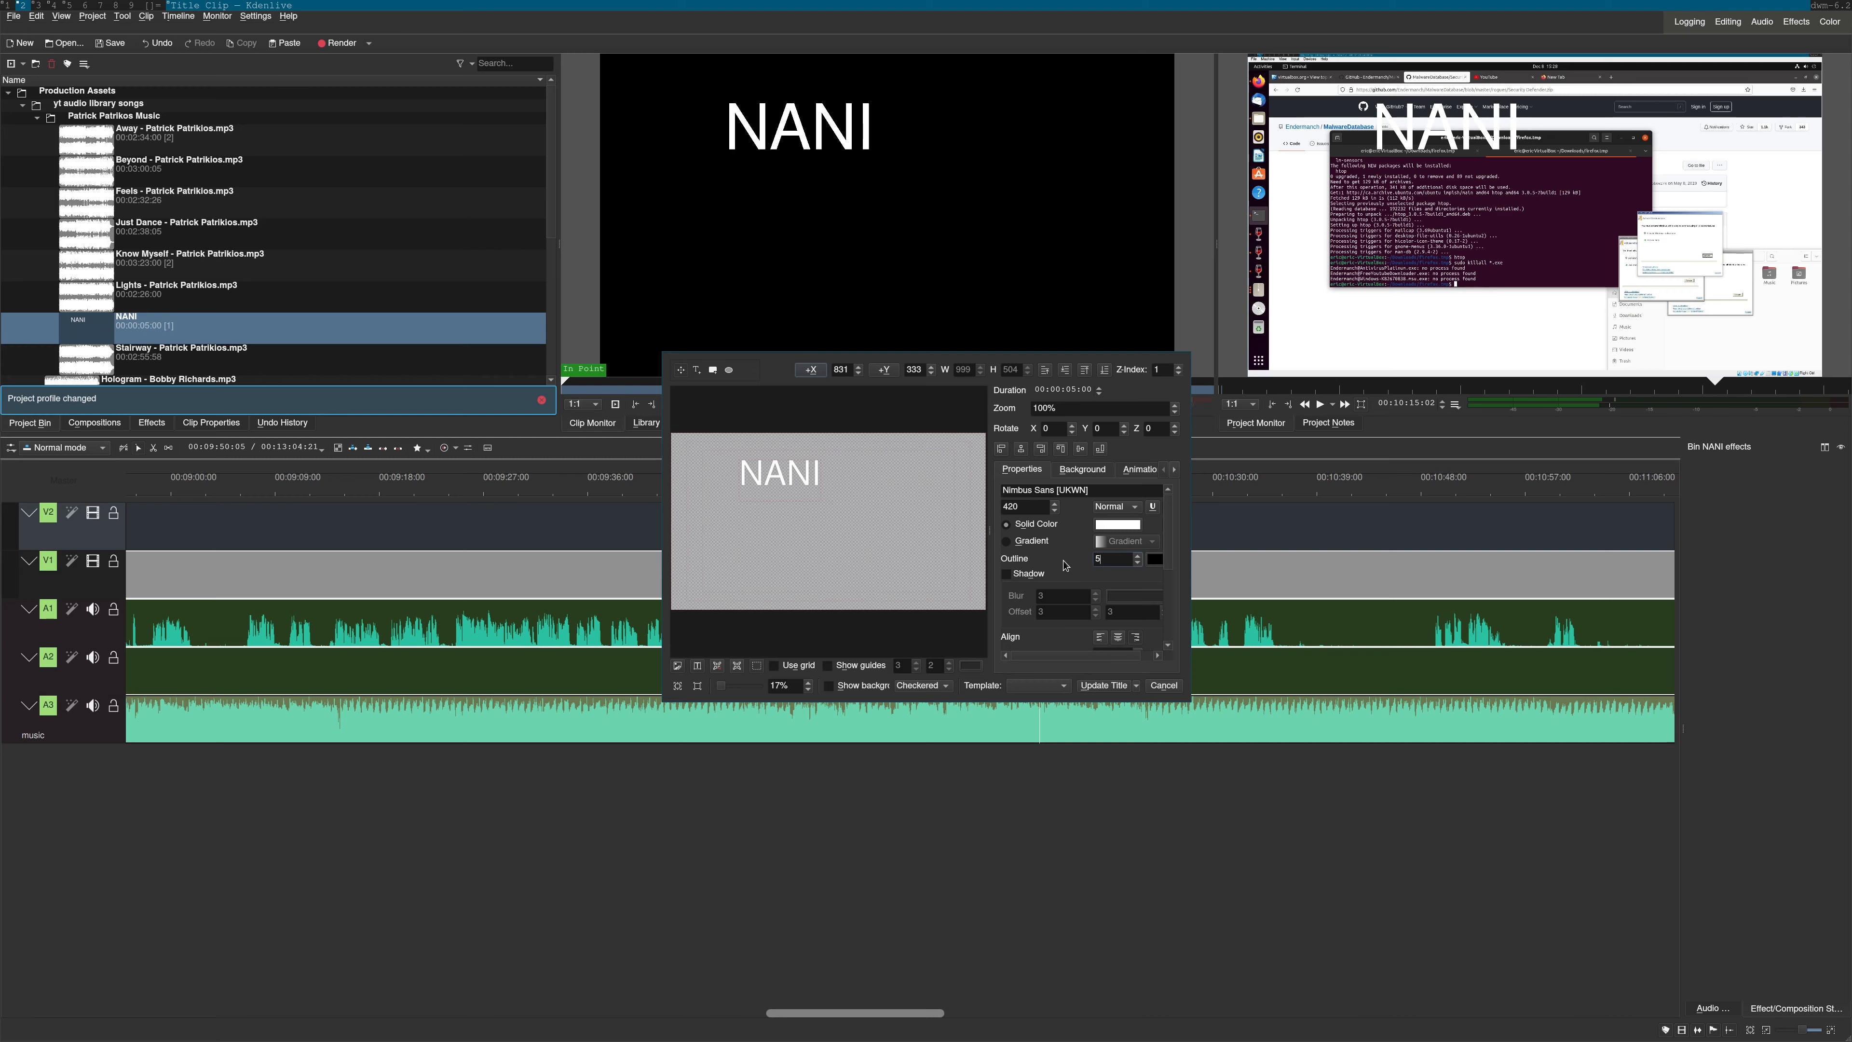
key(BackSpace)
text(100)
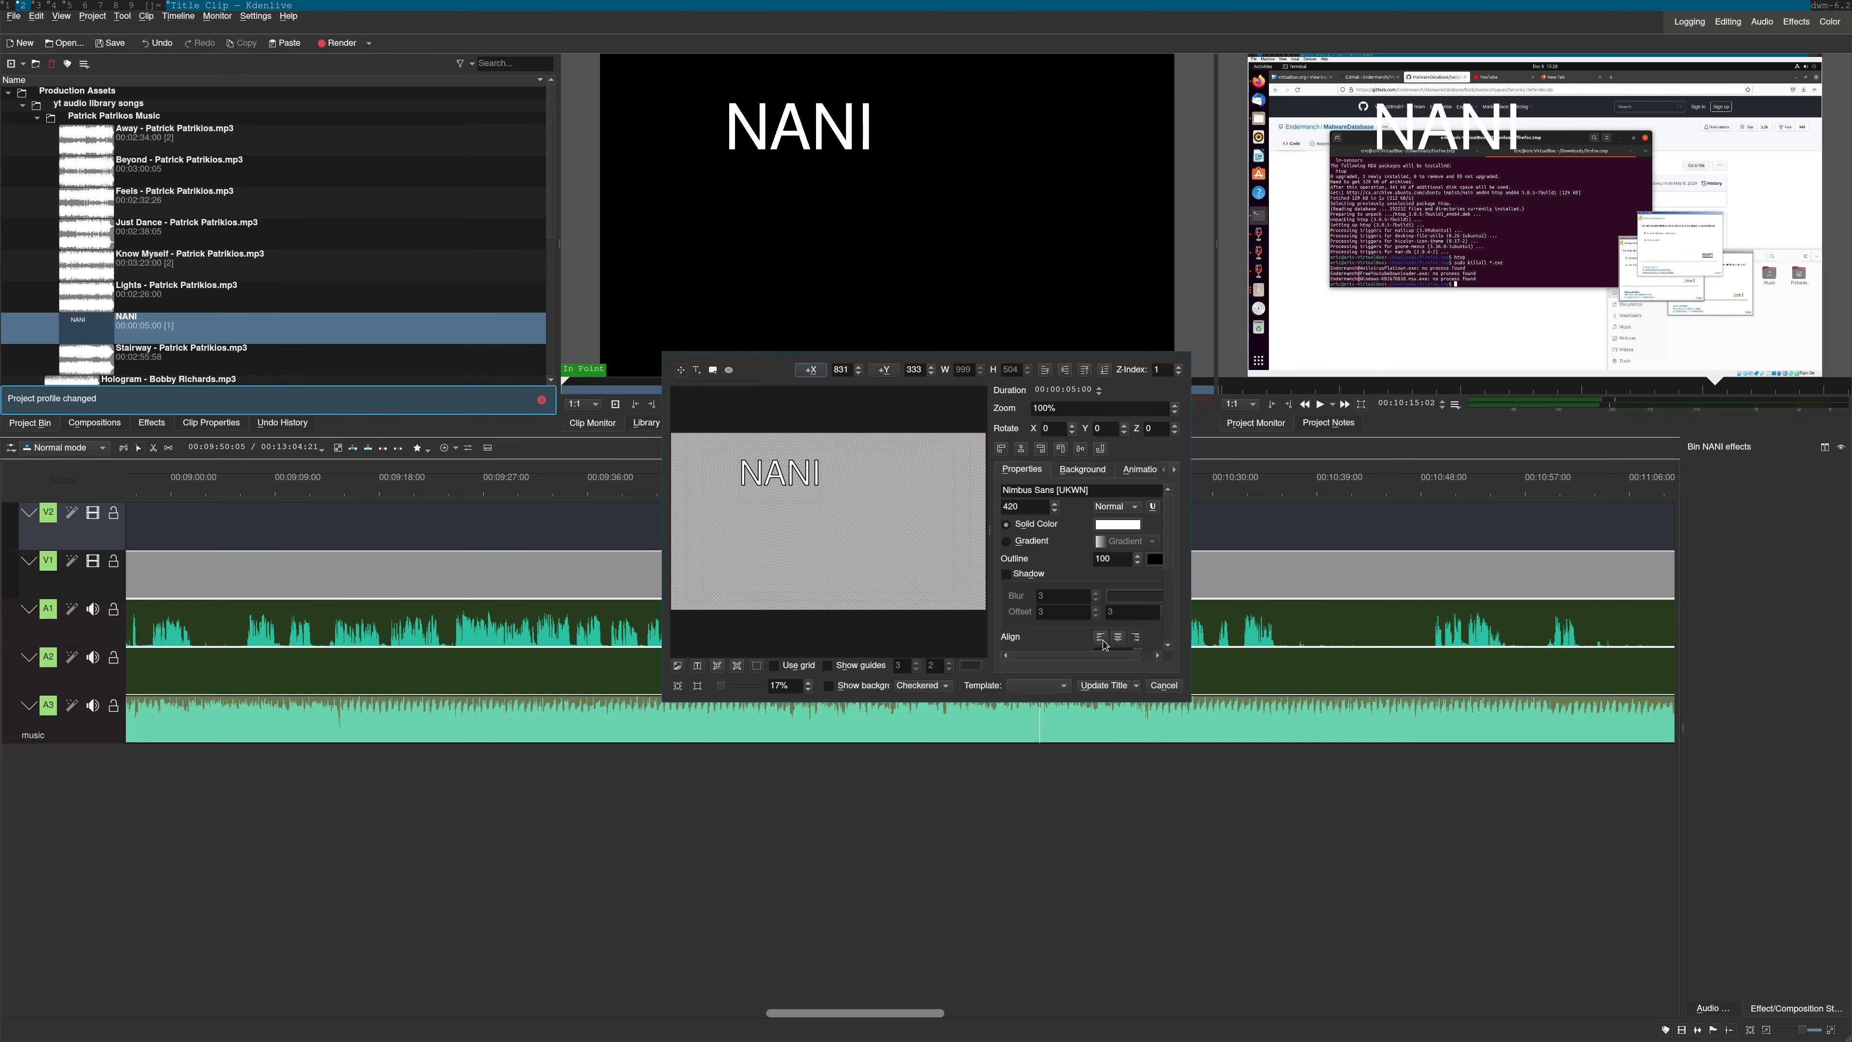
click(1106, 686)
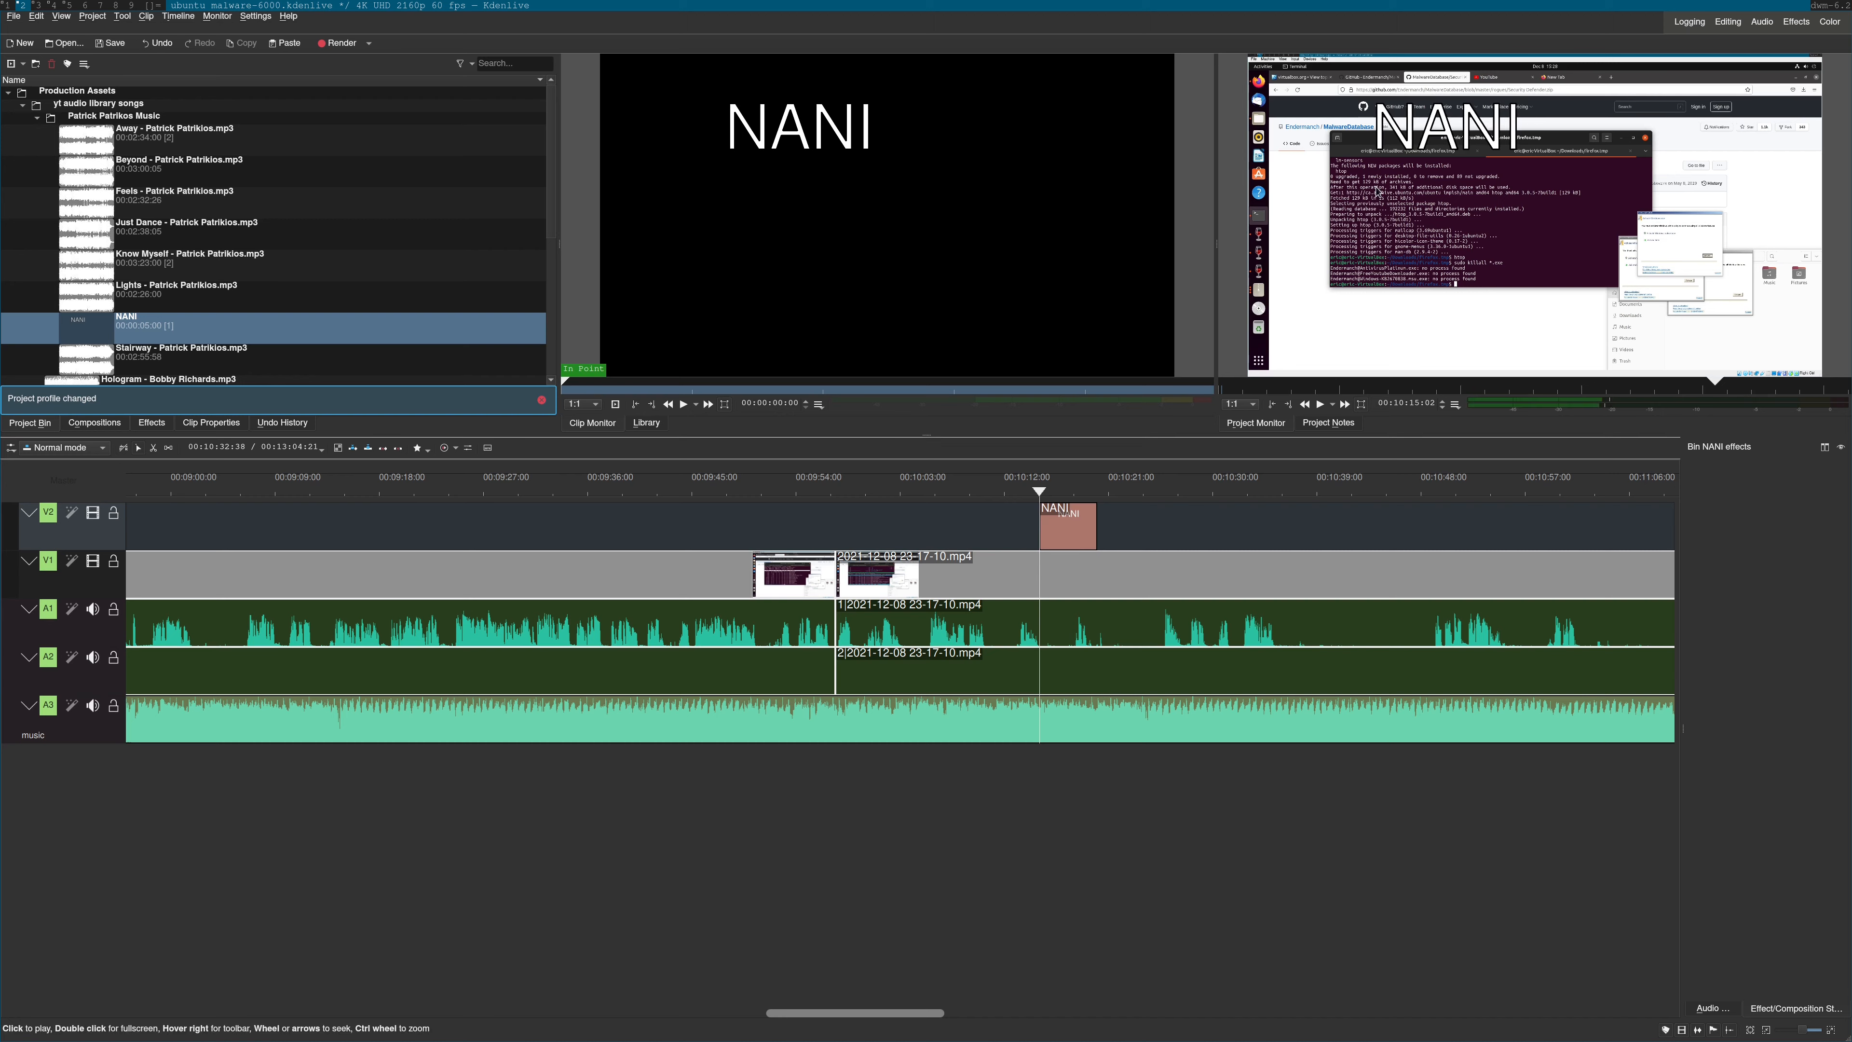
Edit the NANI title clip again, moving its text to the lower middle of the video frame, and update the title
right_click(1078, 521)
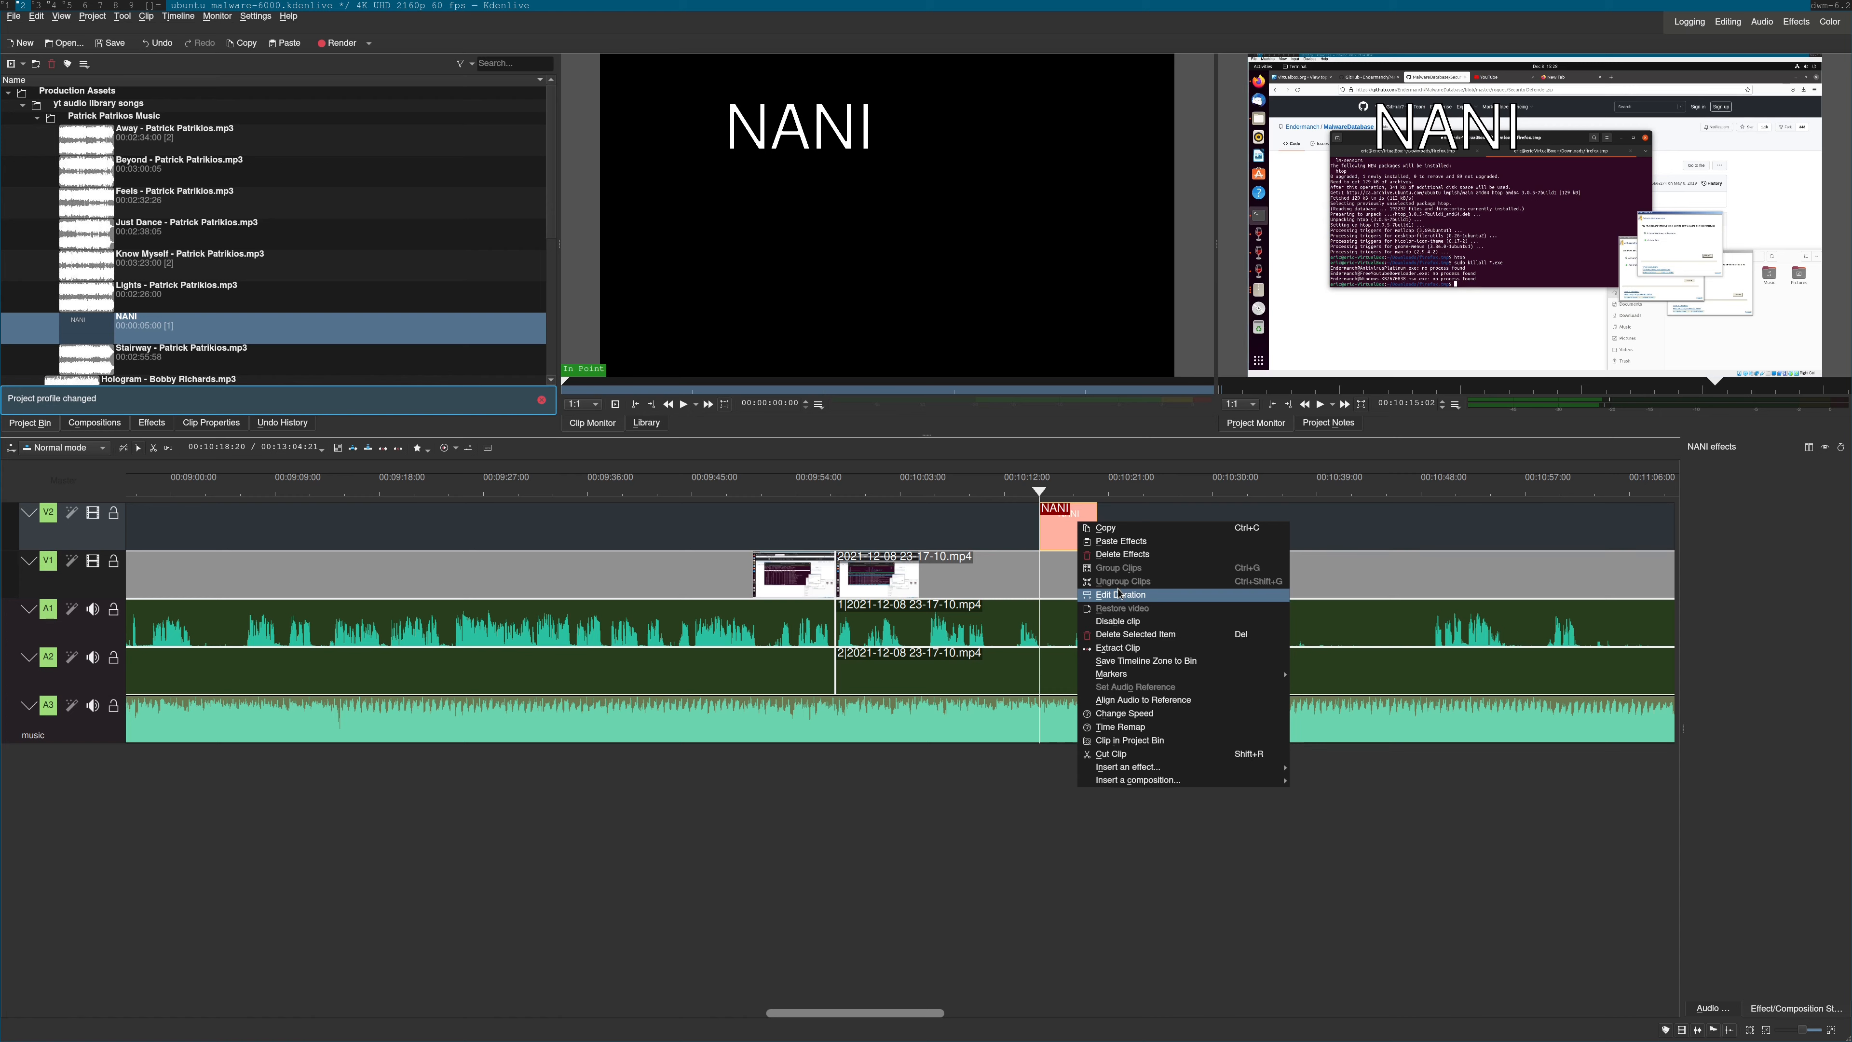
click(1120, 595)
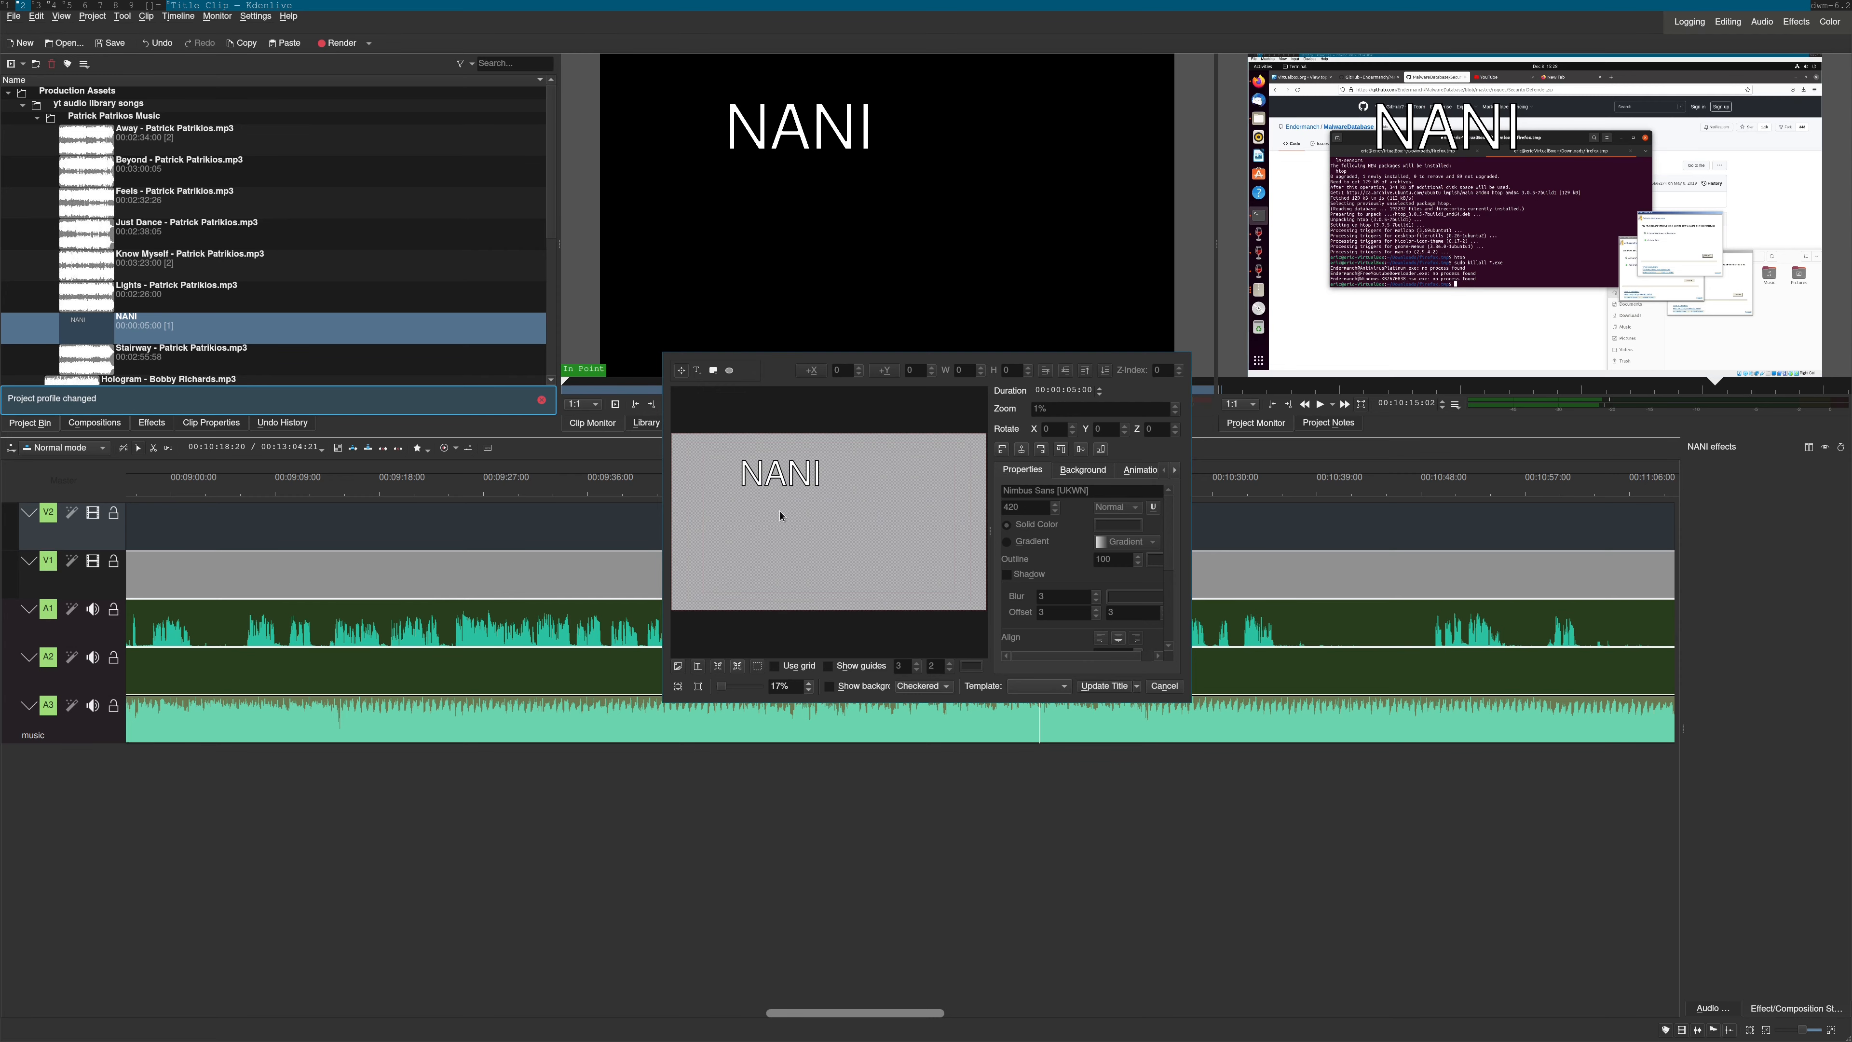
key(Return)
right_click(162, 337)
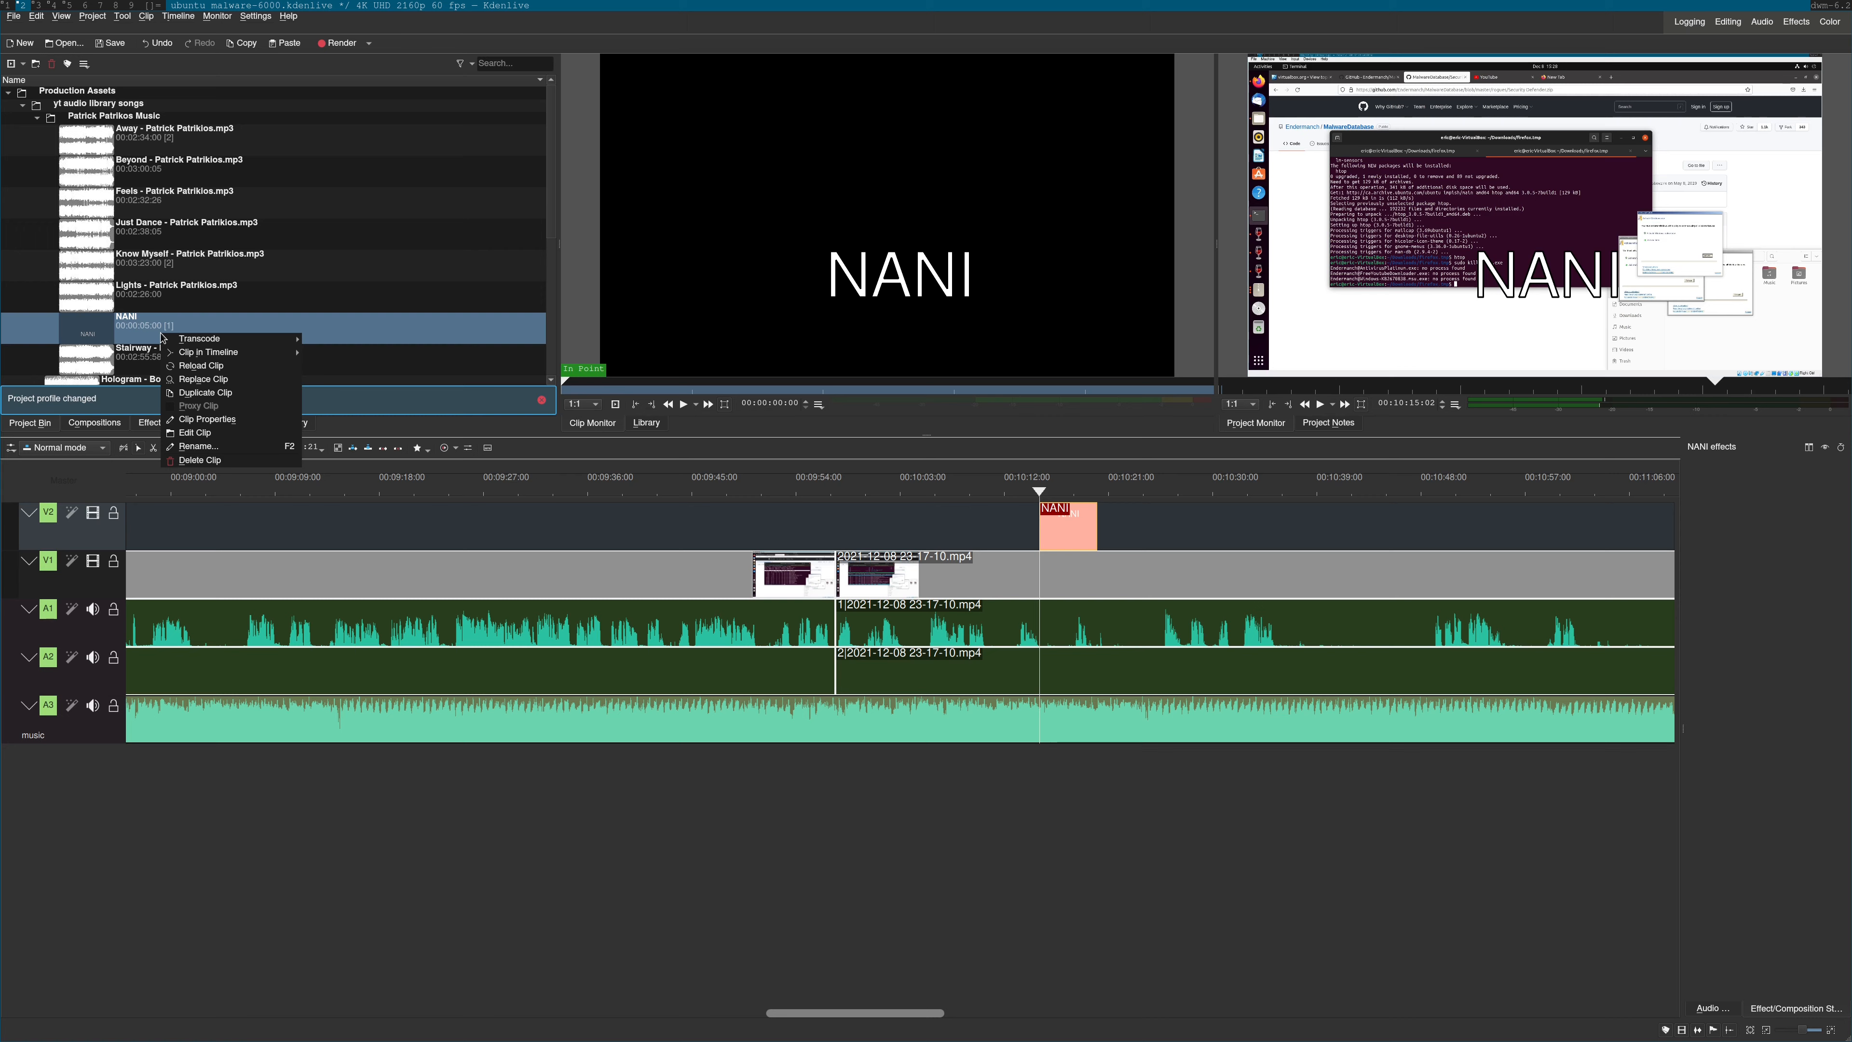
click(195, 432)
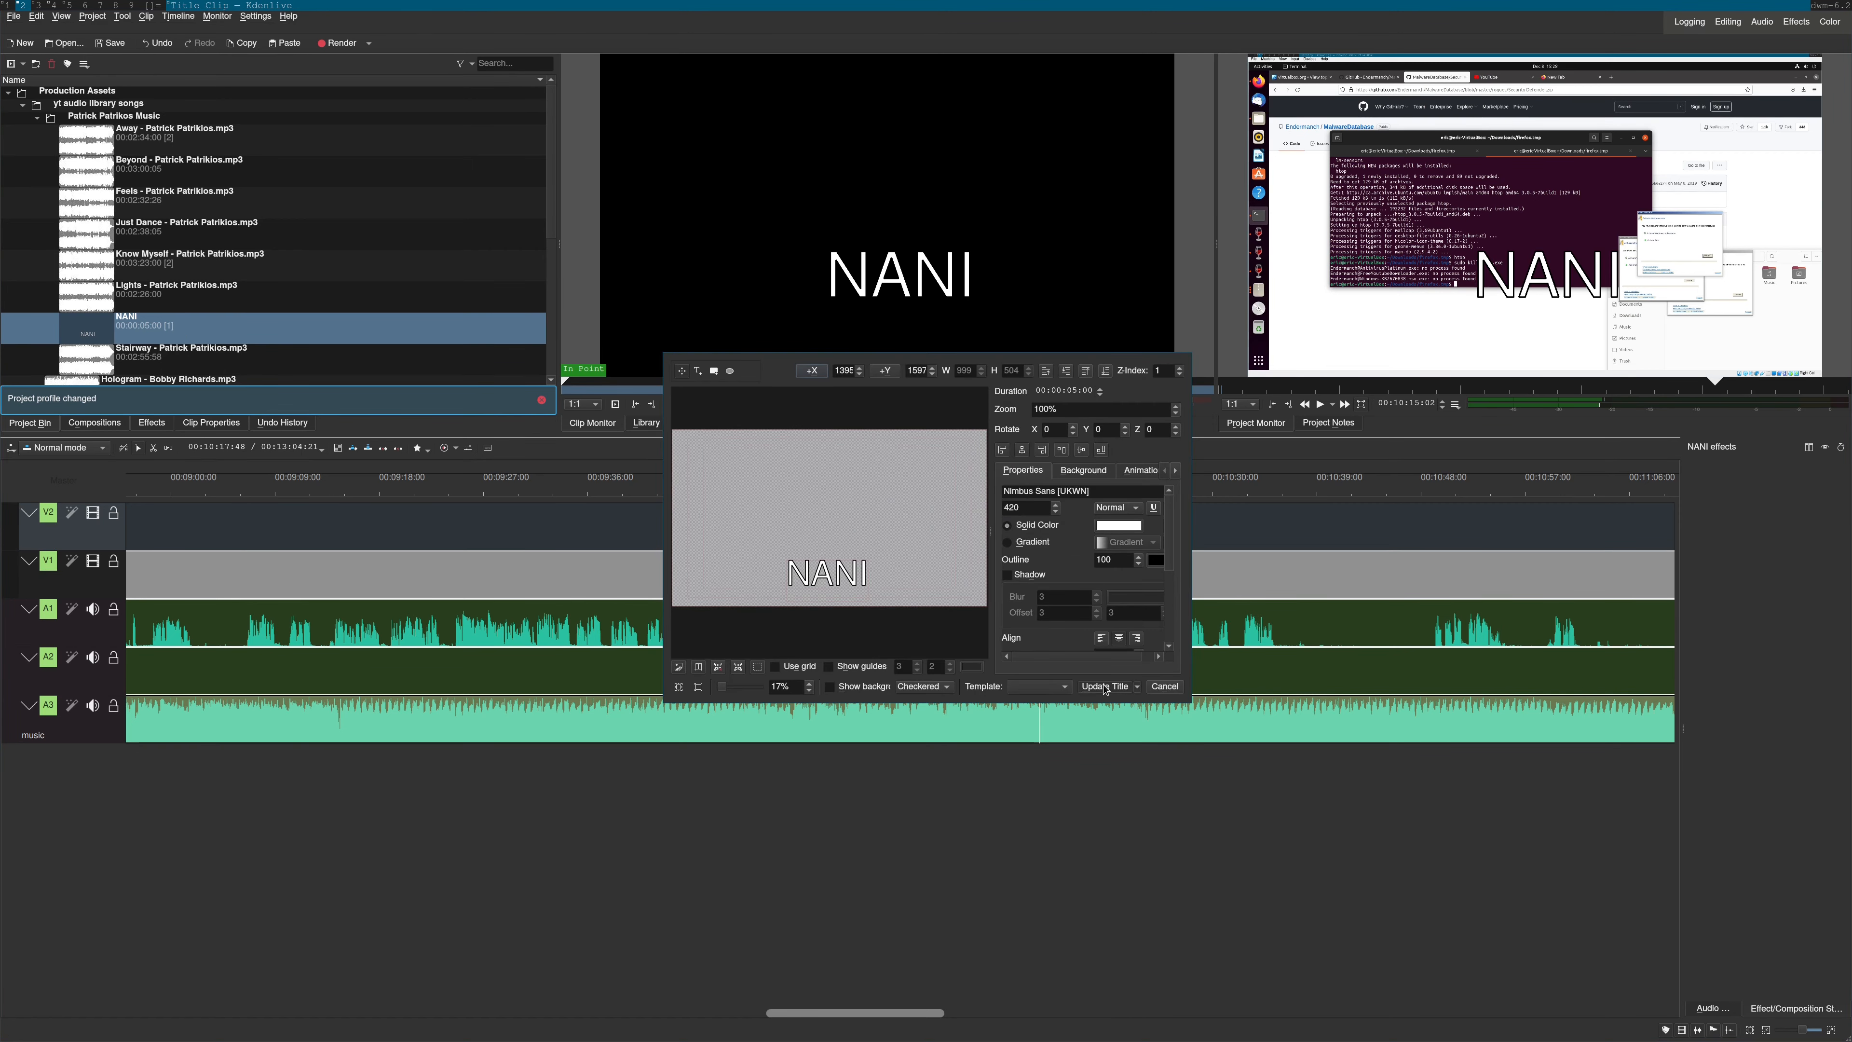
click(1105, 686)
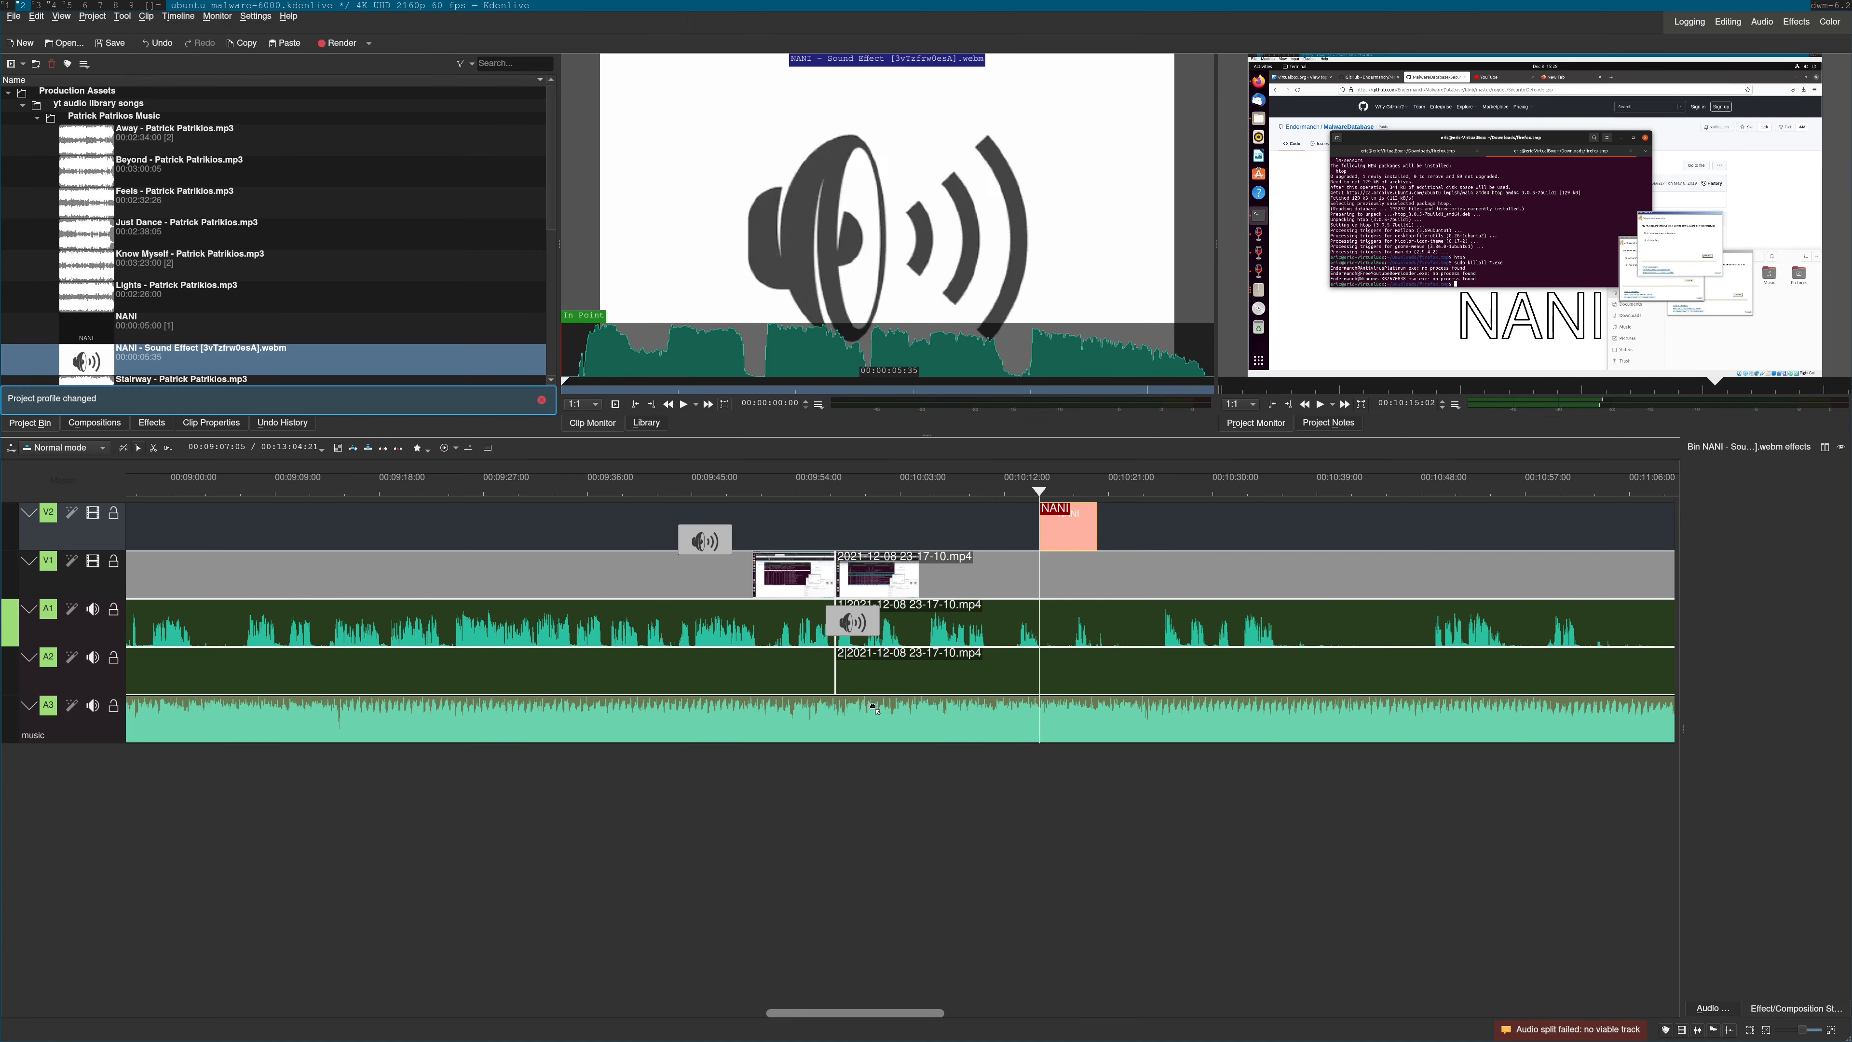
Place the NANI sound effect's audio on a new track A4 in line with the NANI title, play it, and save the project
key(space)
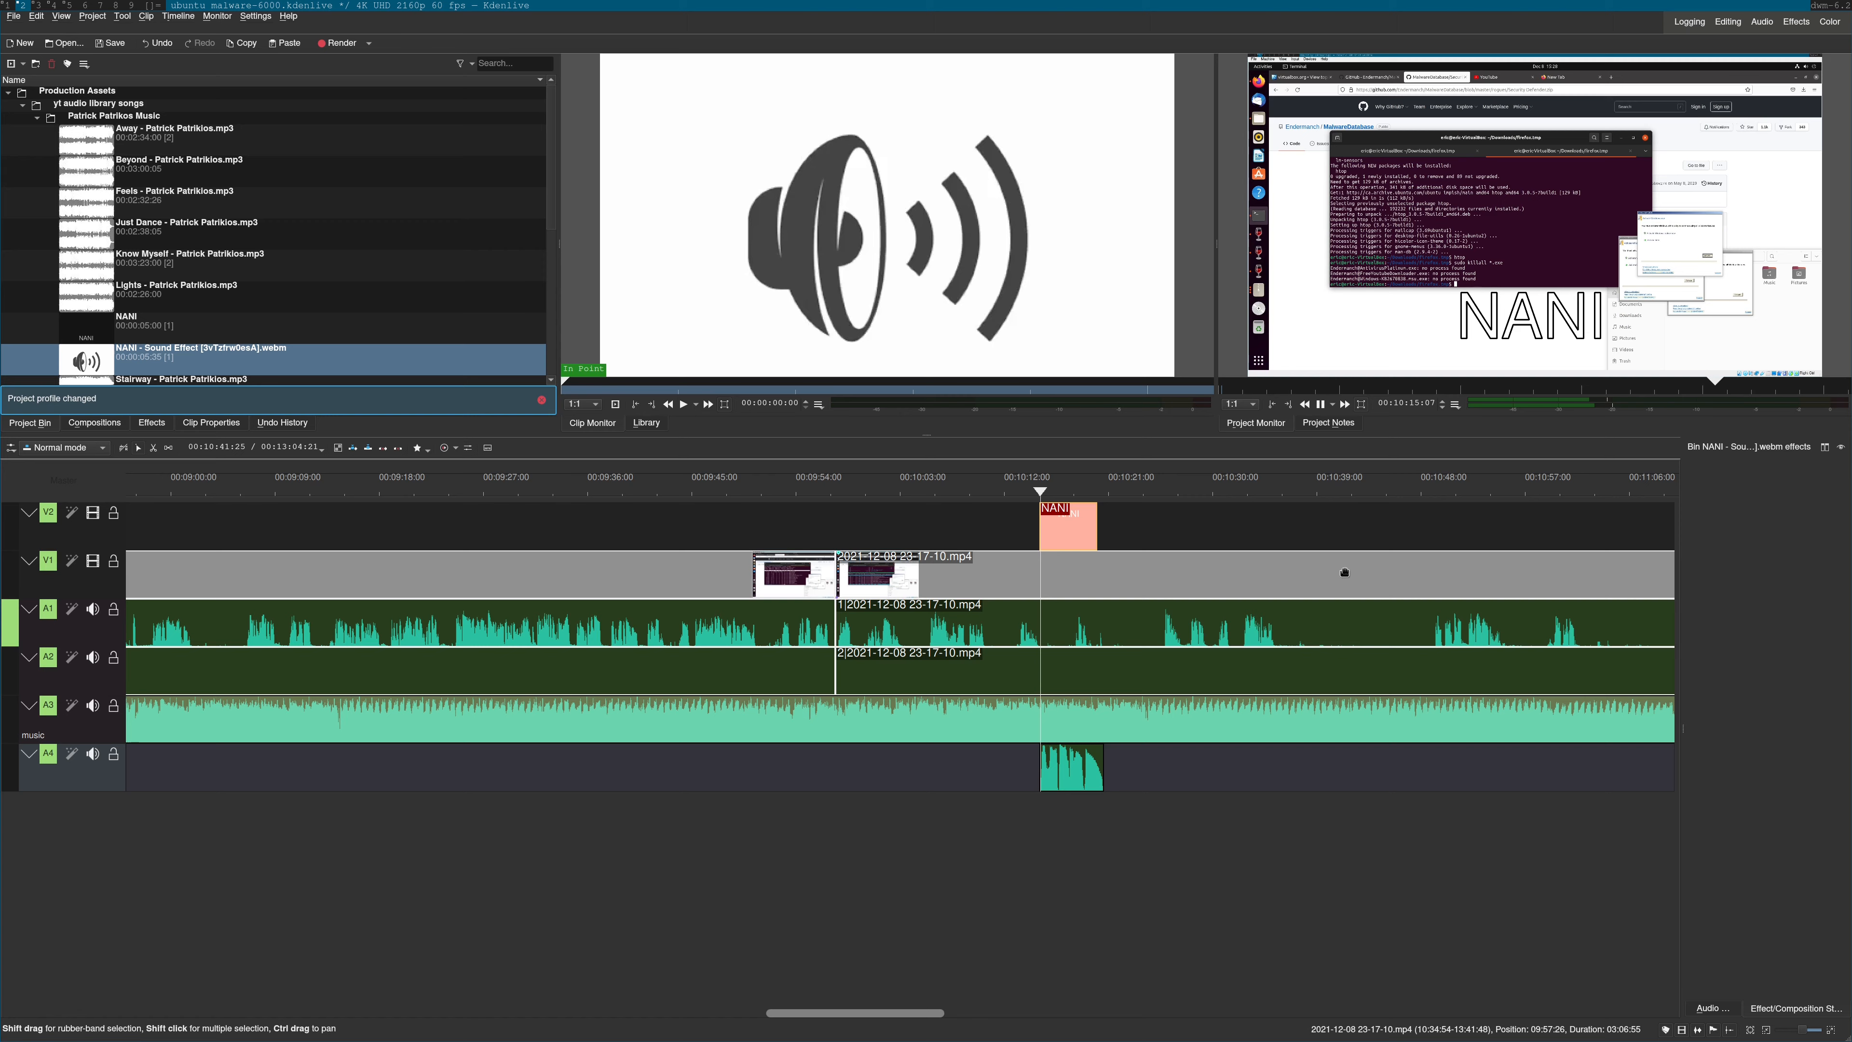
key(ctrl+s)
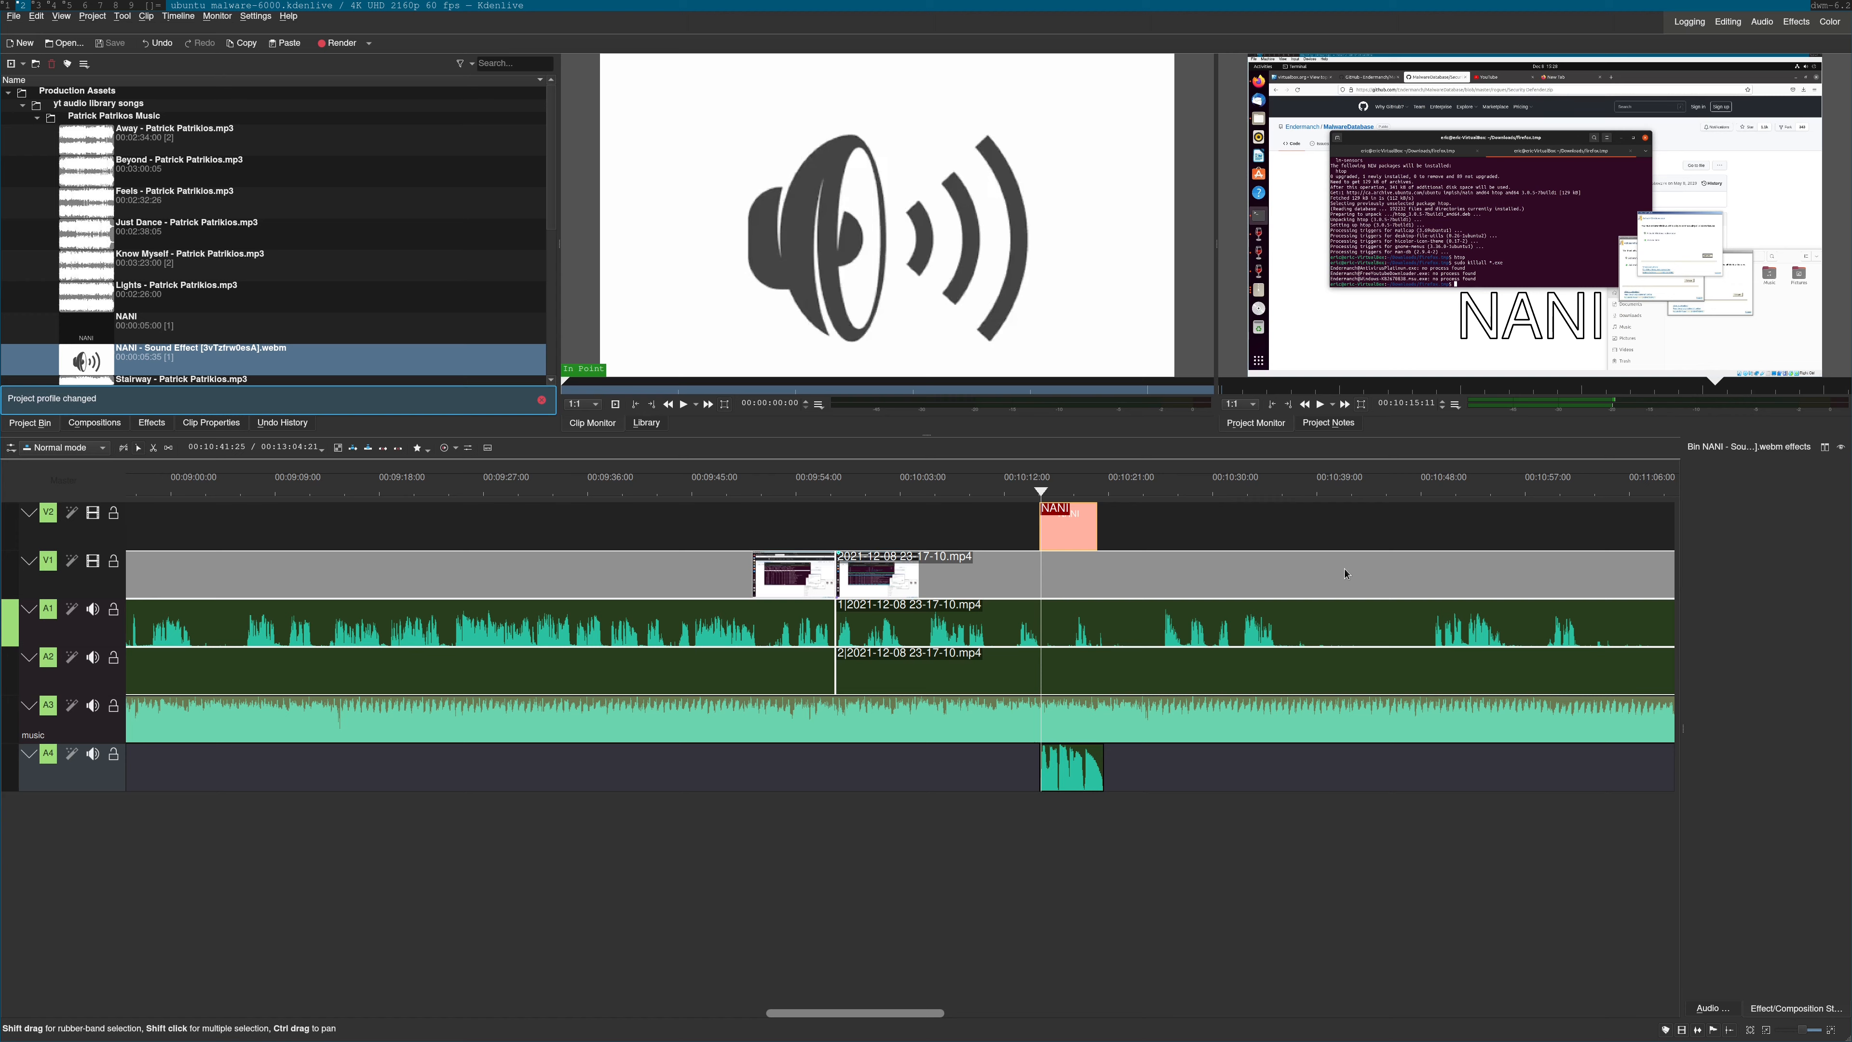
key(space)
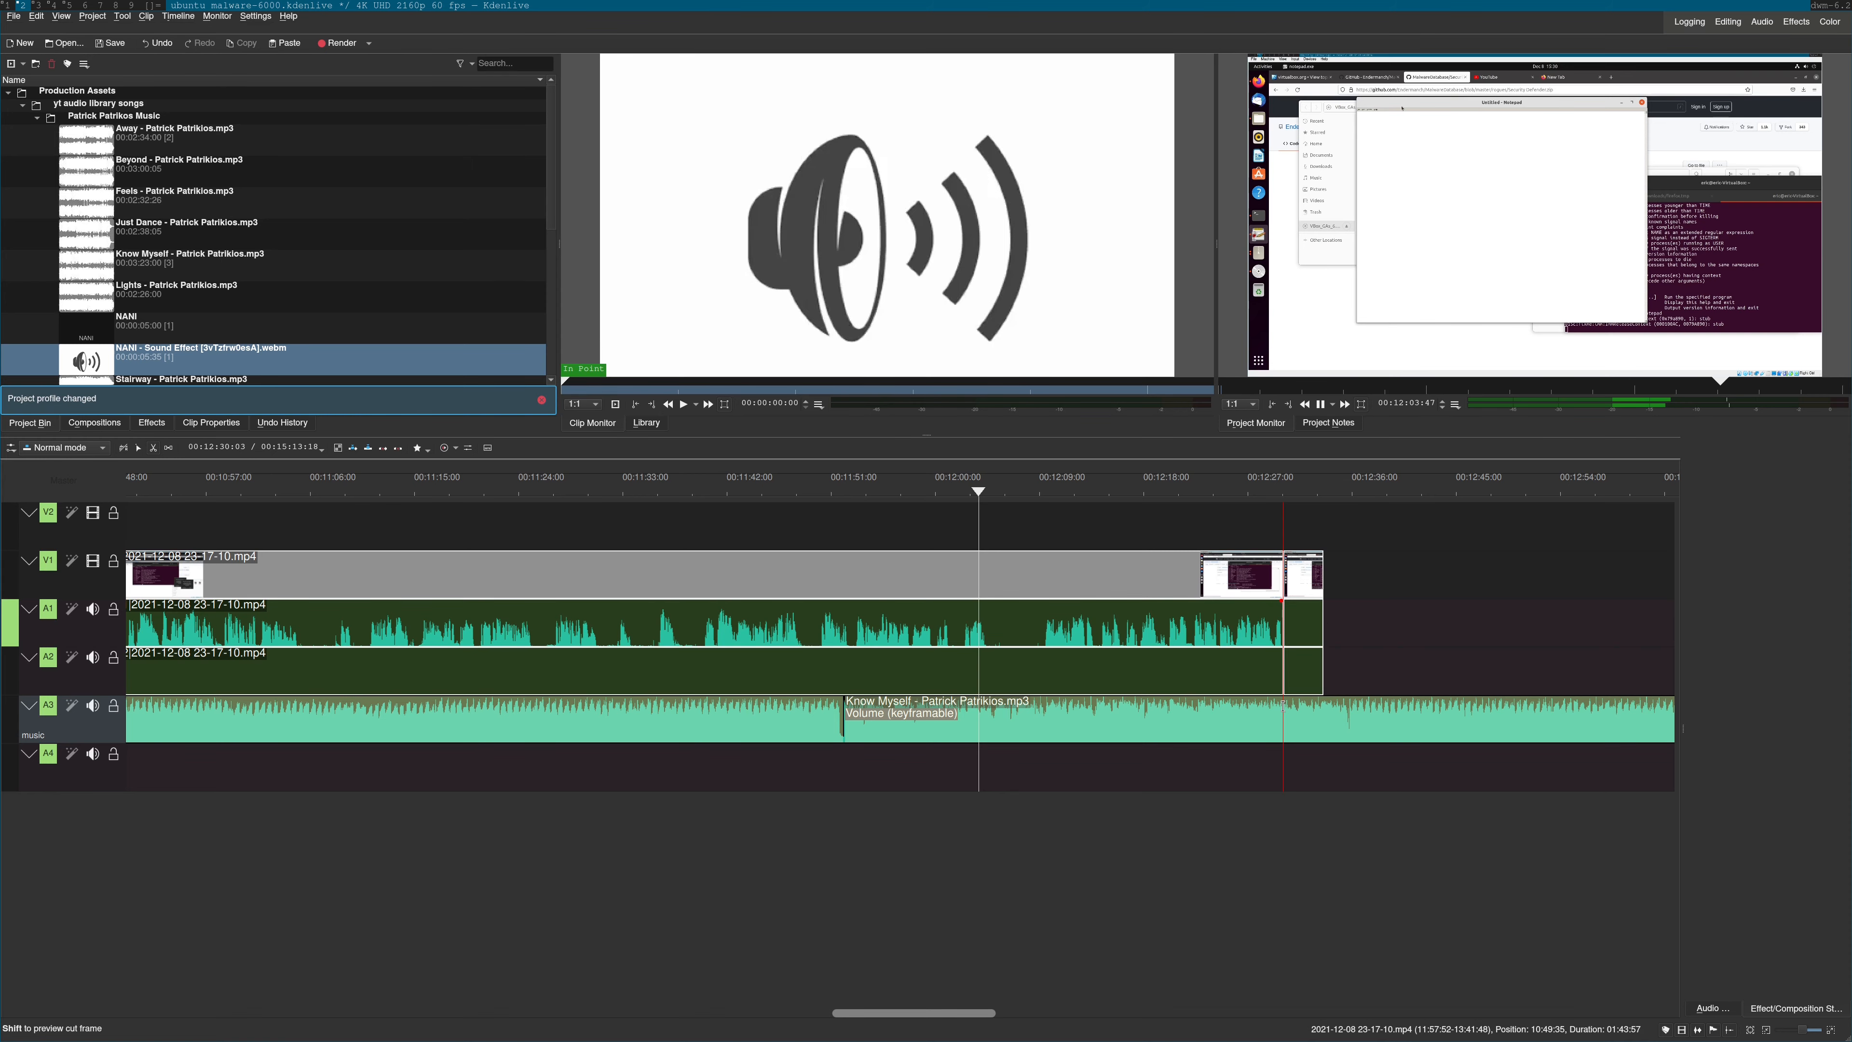
Trim the music track to end with the recording and look over the whole timeline from the start
scroll(1270, 623, up, 5)
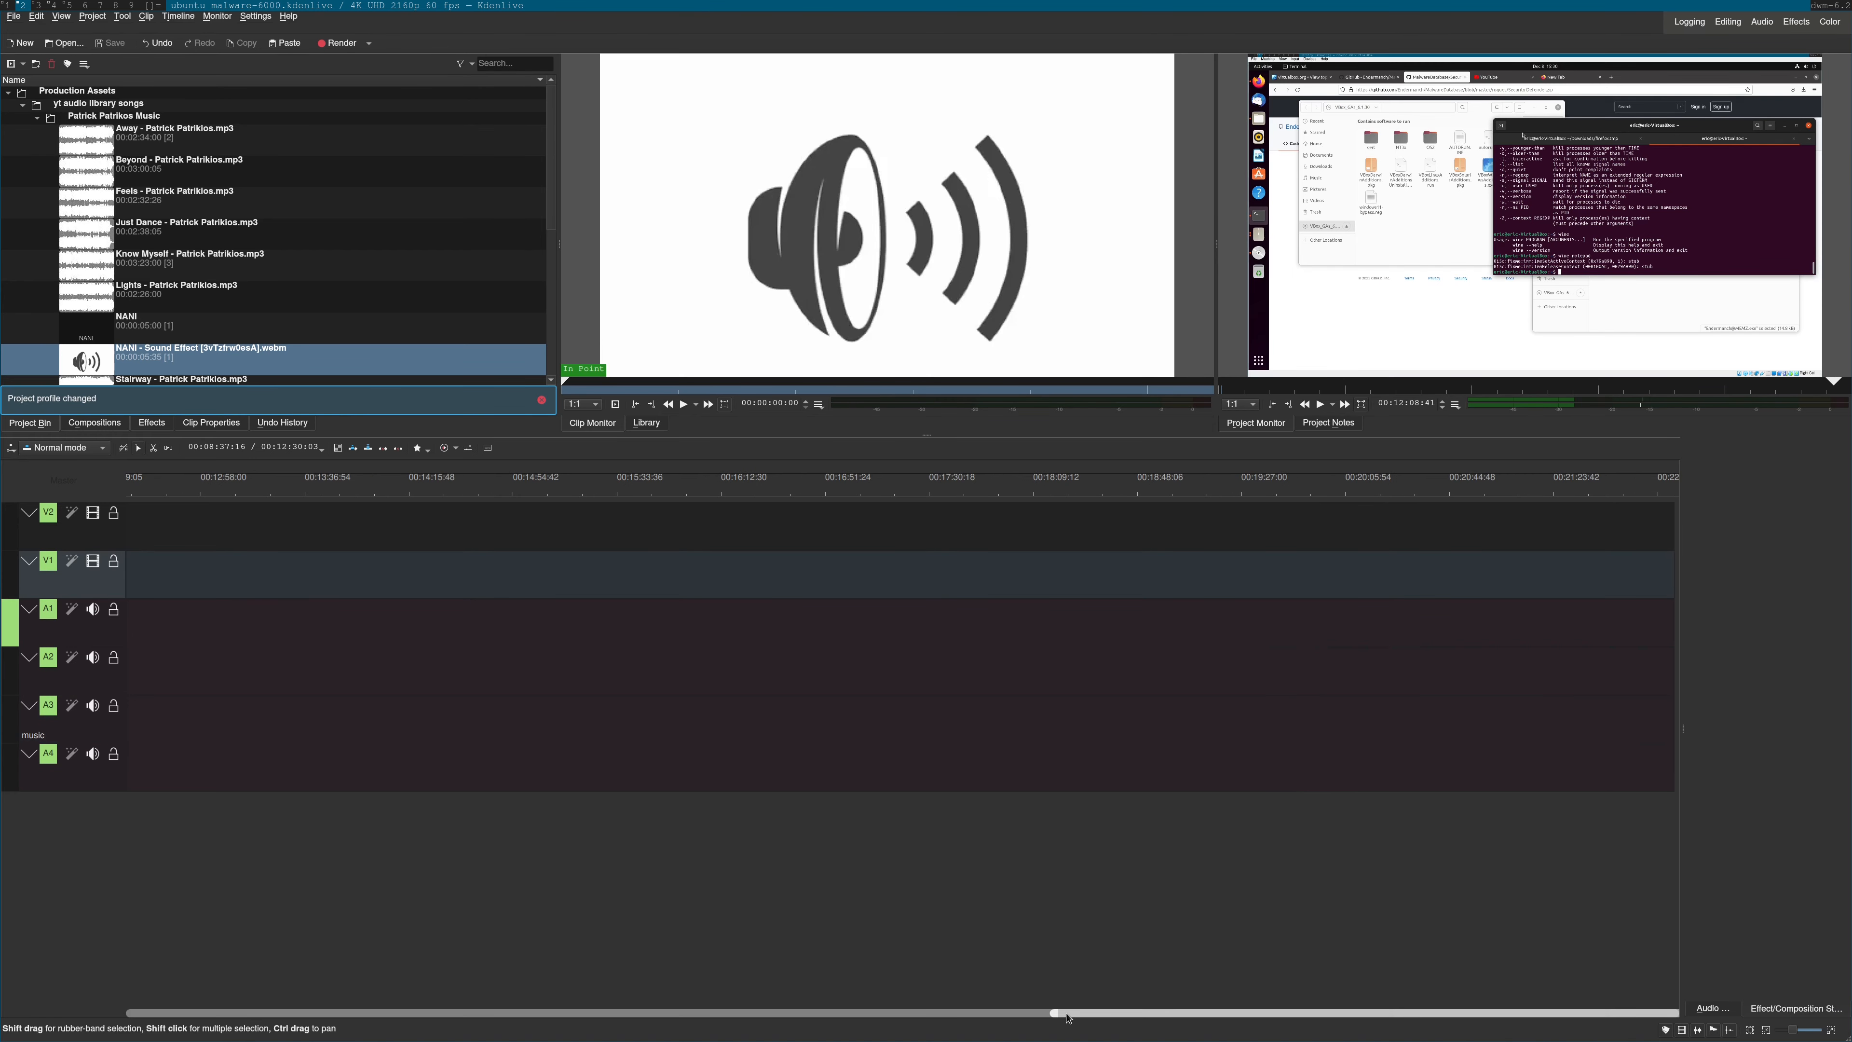
drag(1067, 1018, 305, 1030)
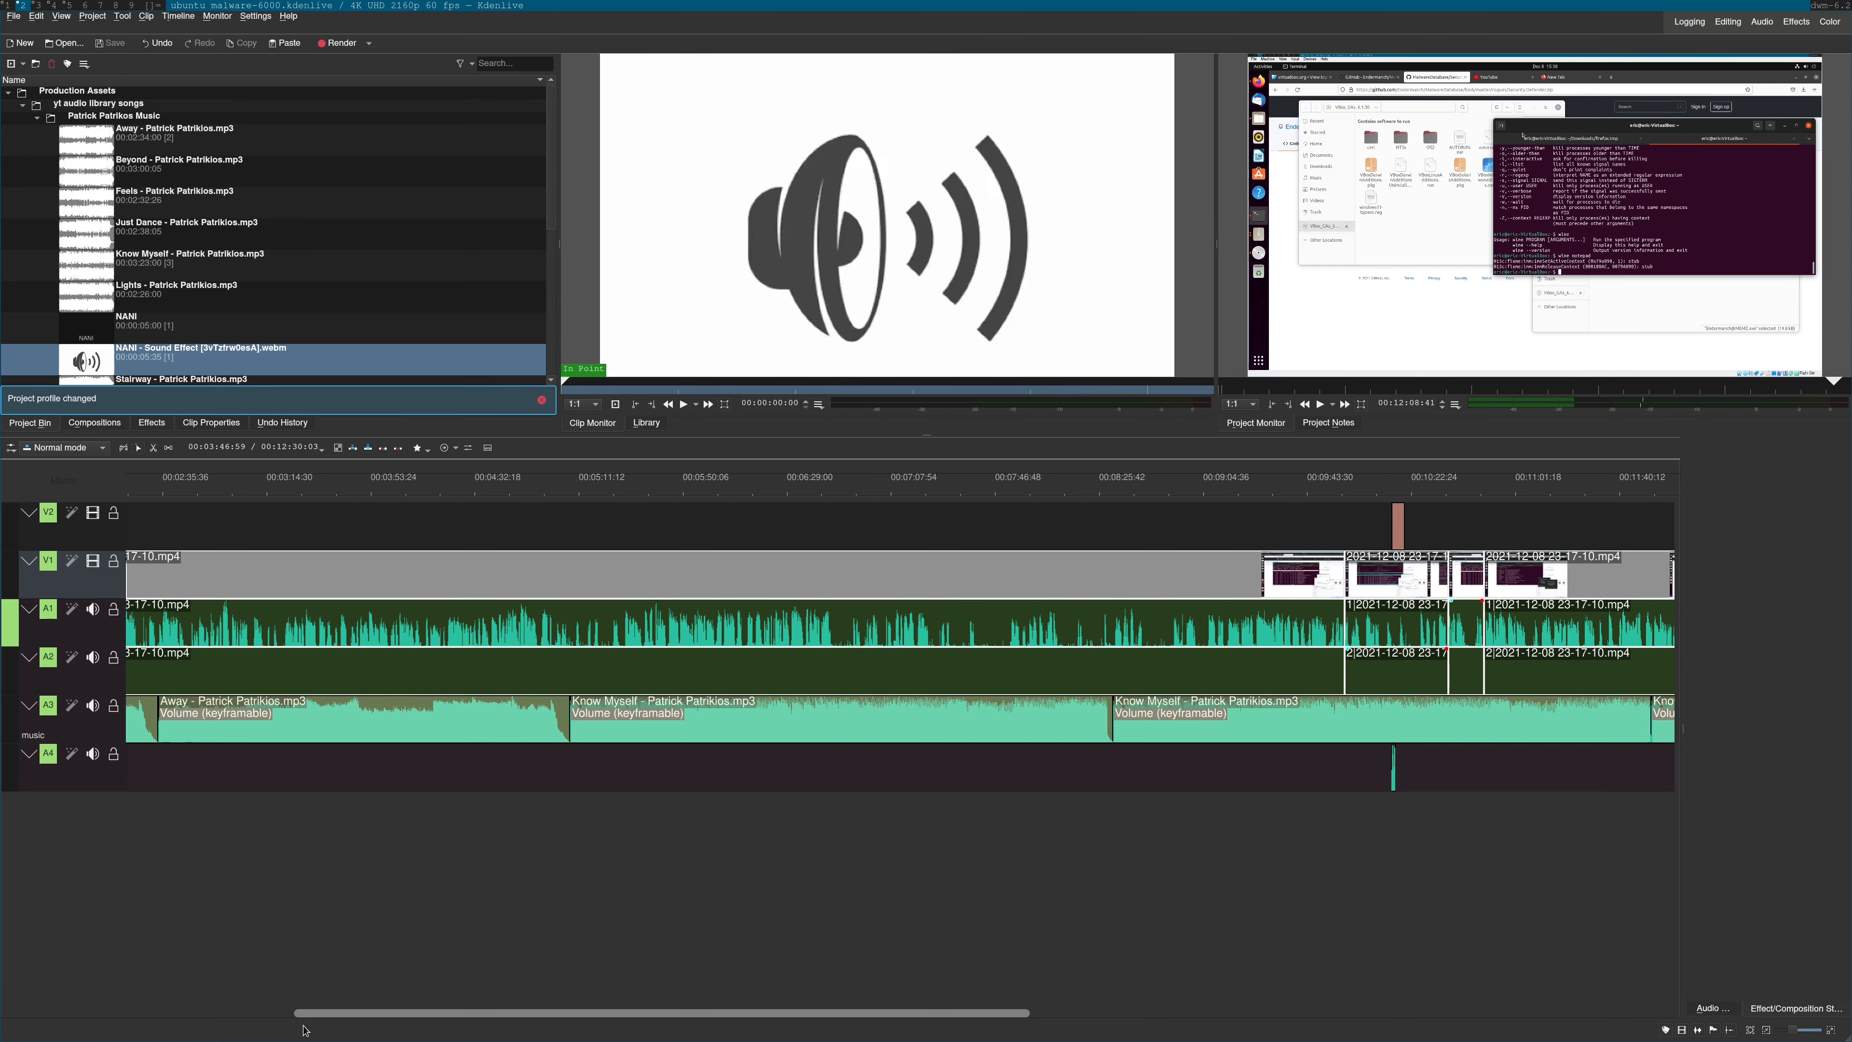
drag(303, 1014, 131, 1014)
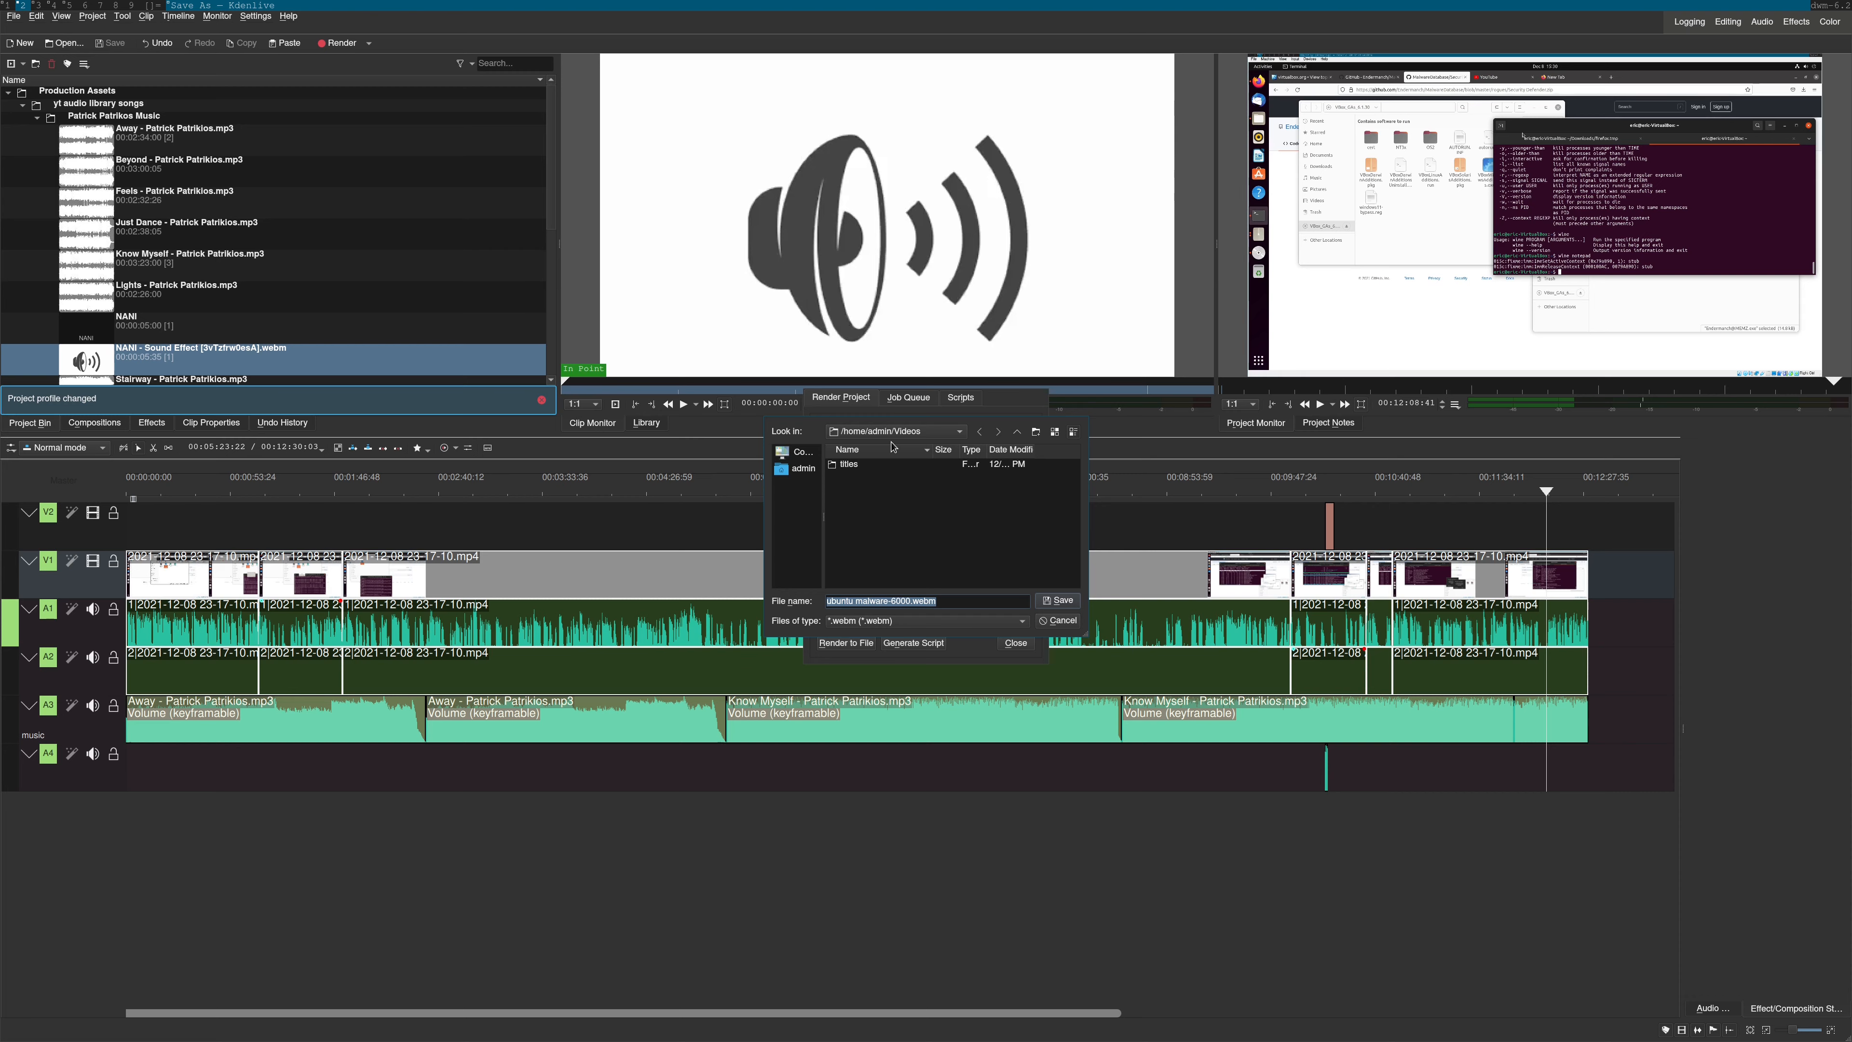
Configure the render output and format, and render the full project to ubuntu malware.mp4 in the Videos folder
key(Return)
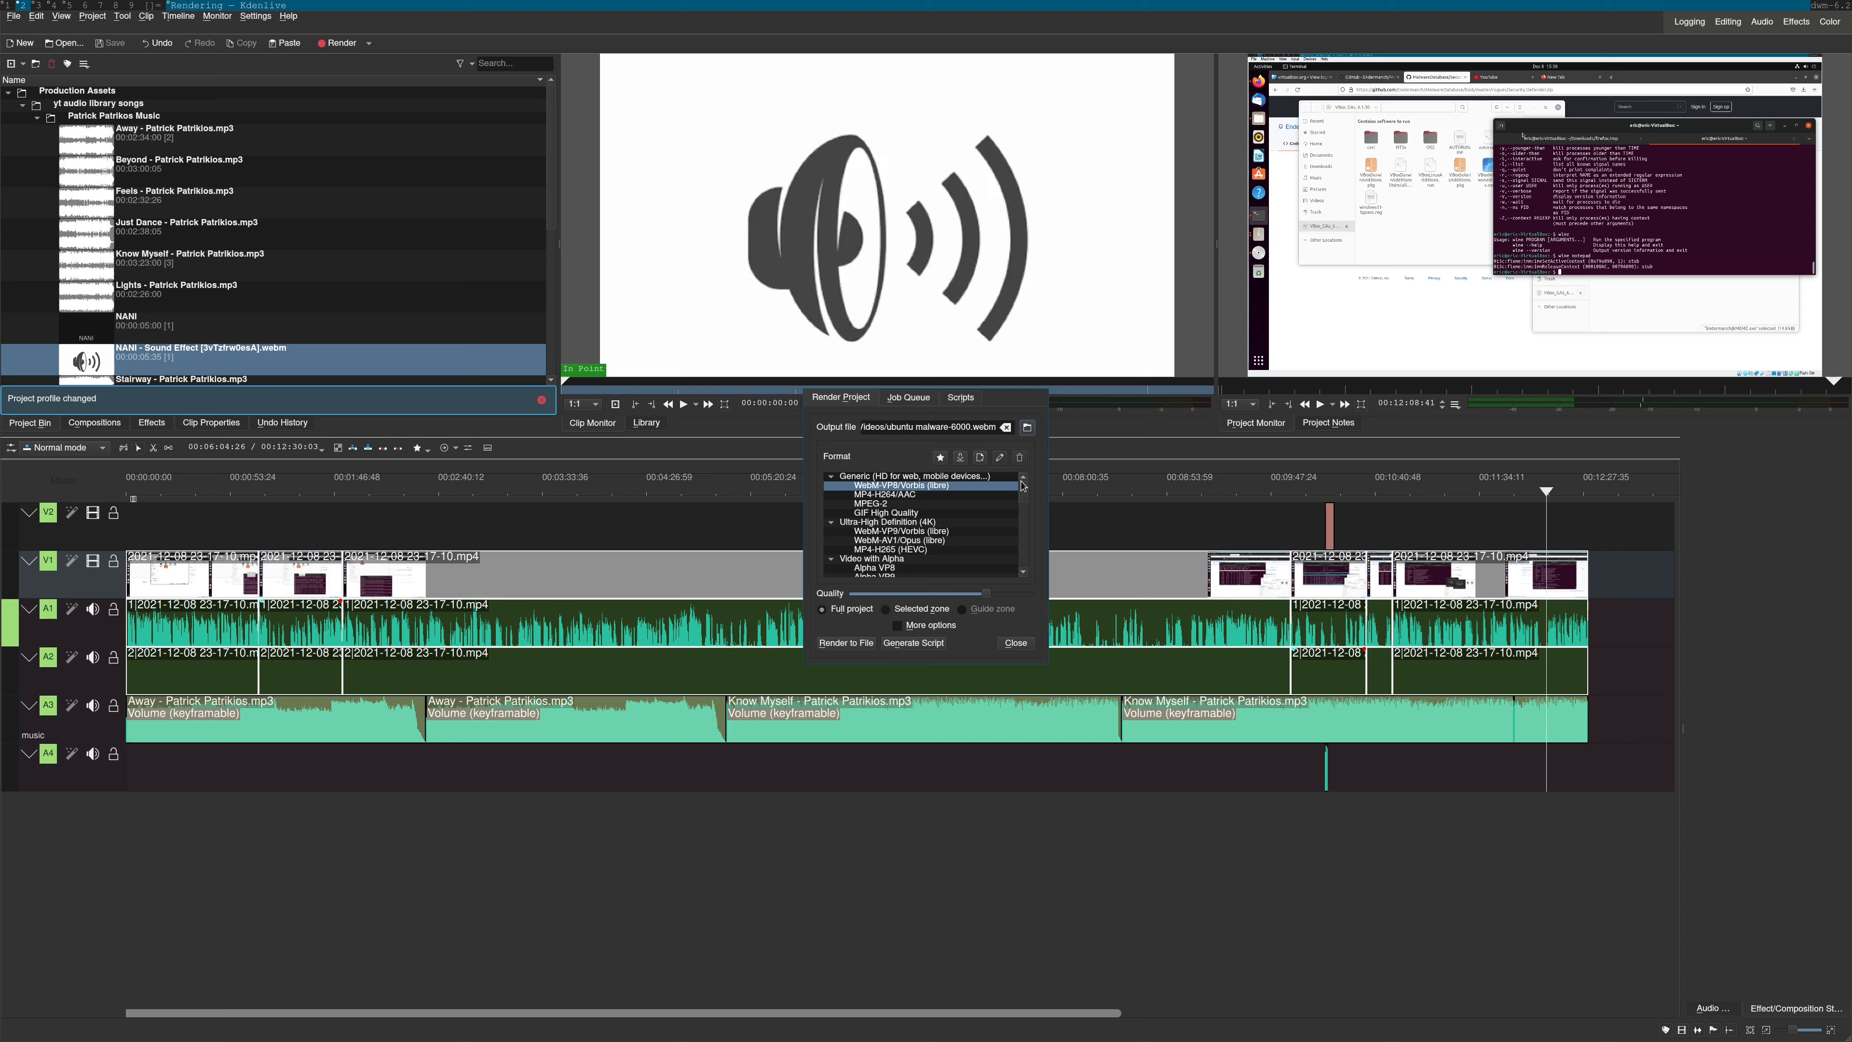
scroll(993, 484, down, 4)
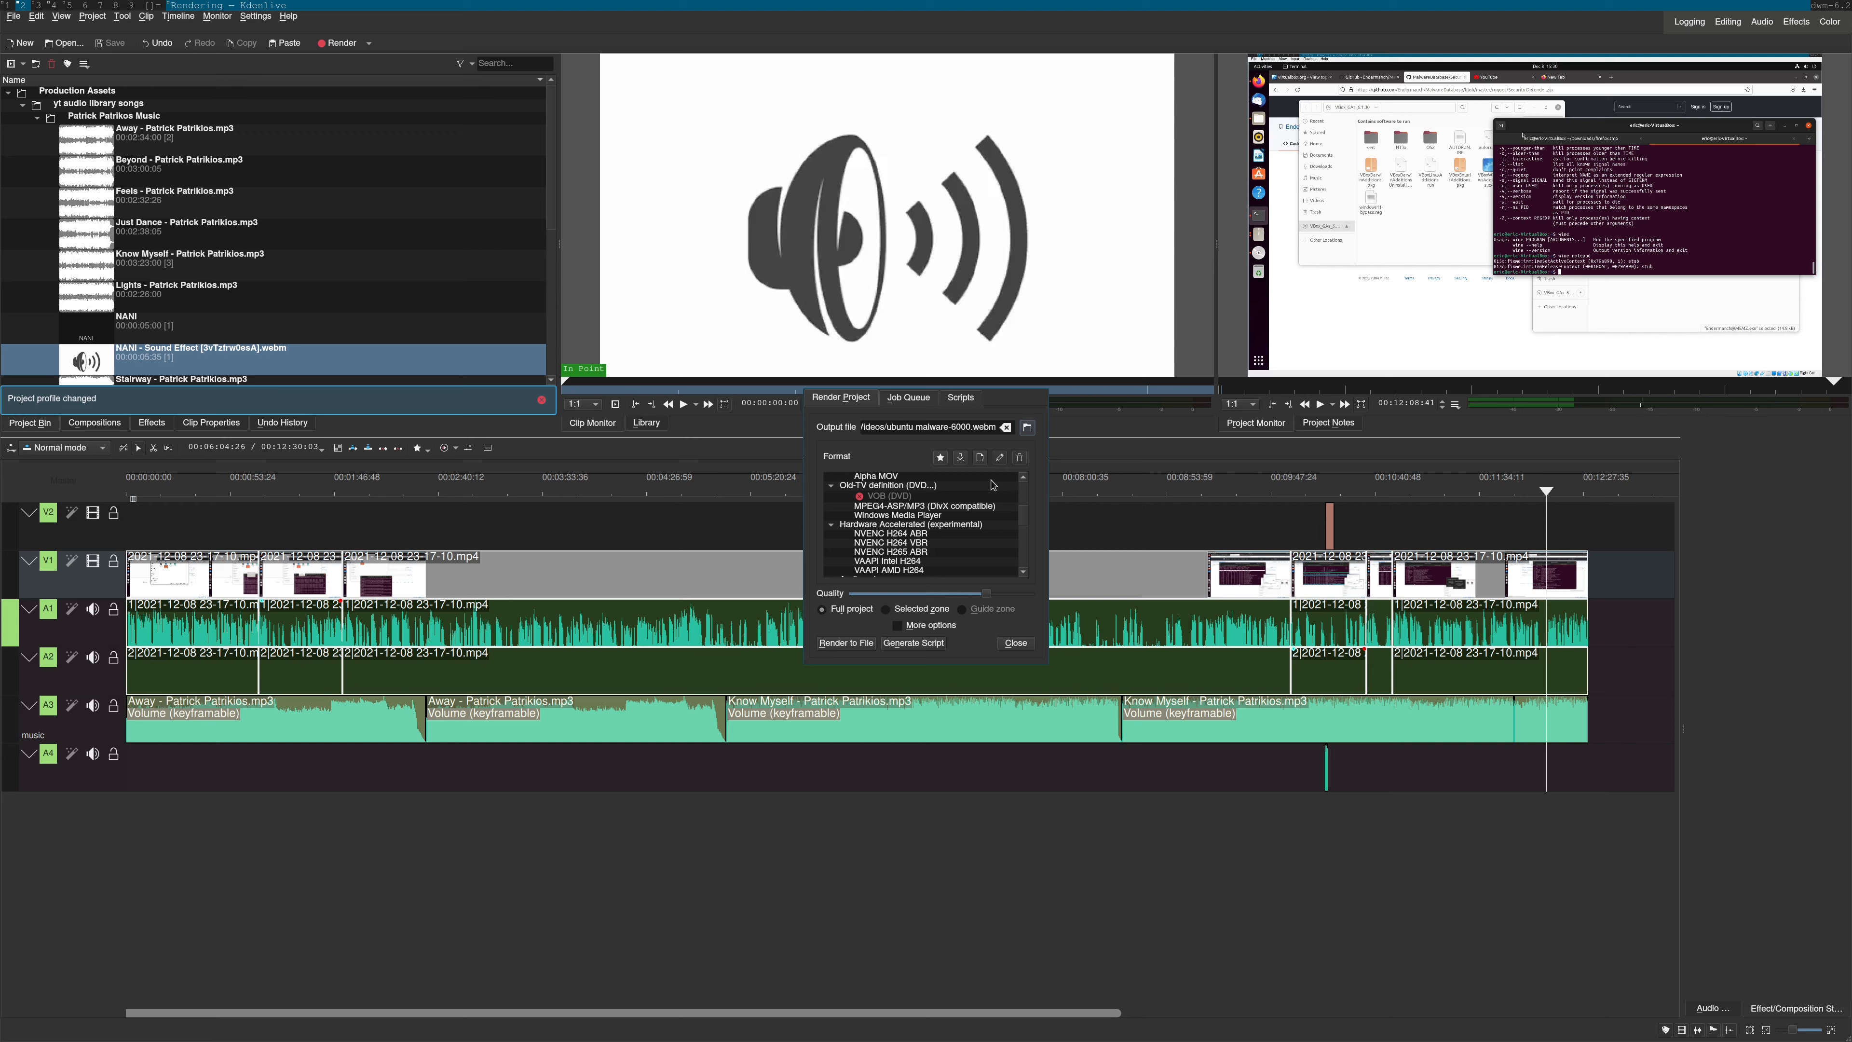
click(897, 626)
click(787, 542)
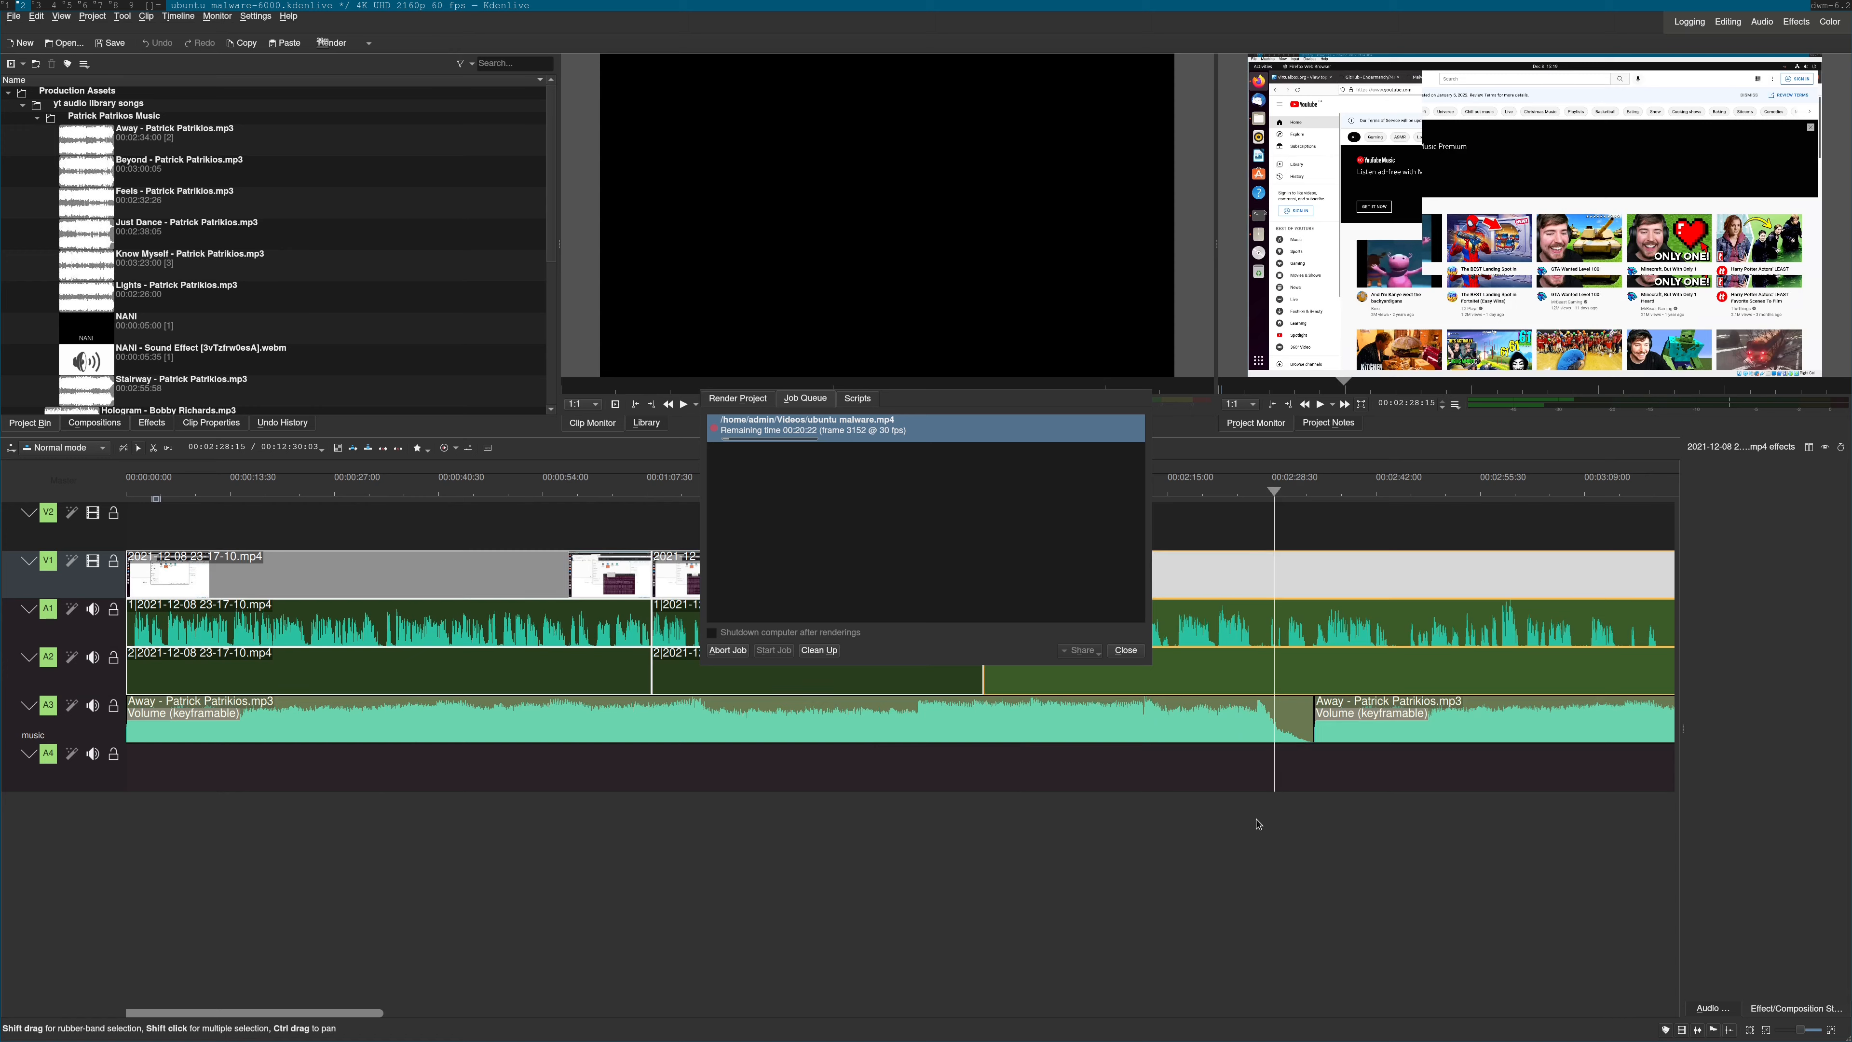
Switch to Firefox while the render runs and search YouTube for linux challenge
key(super+5)
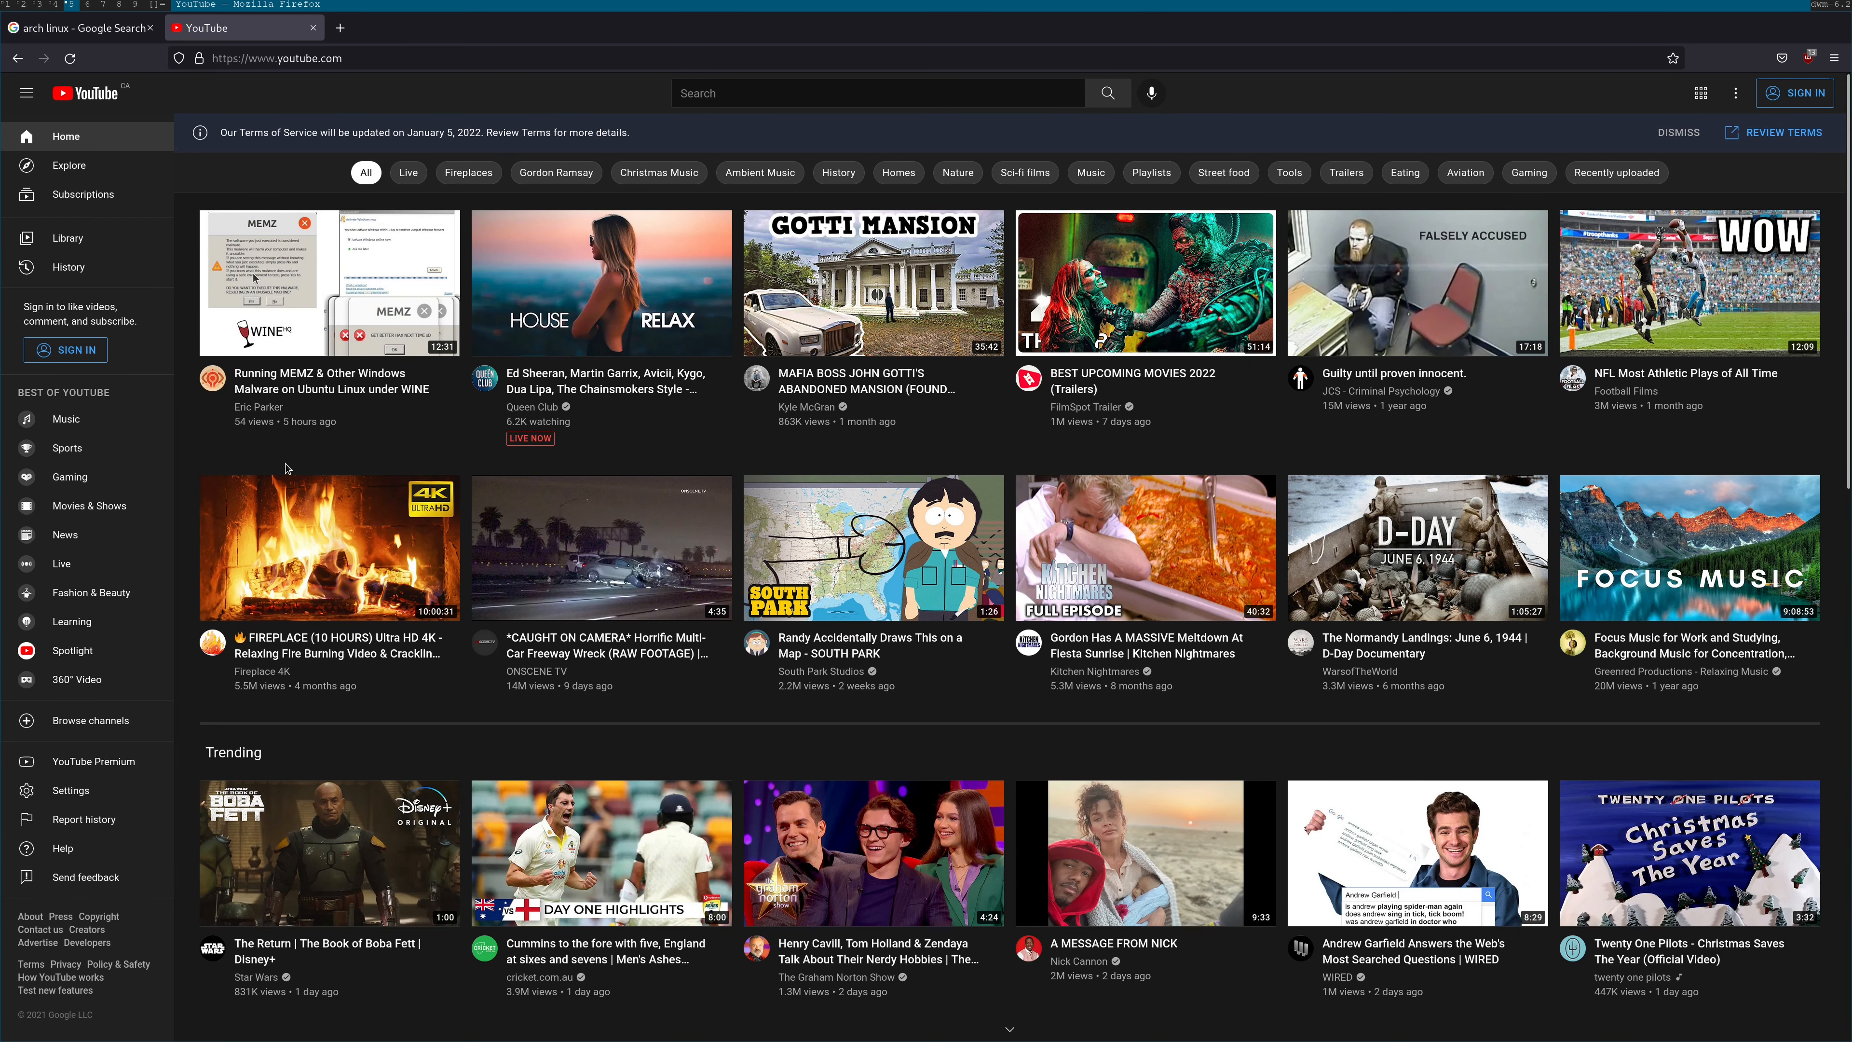
mouse_move(348, 444)
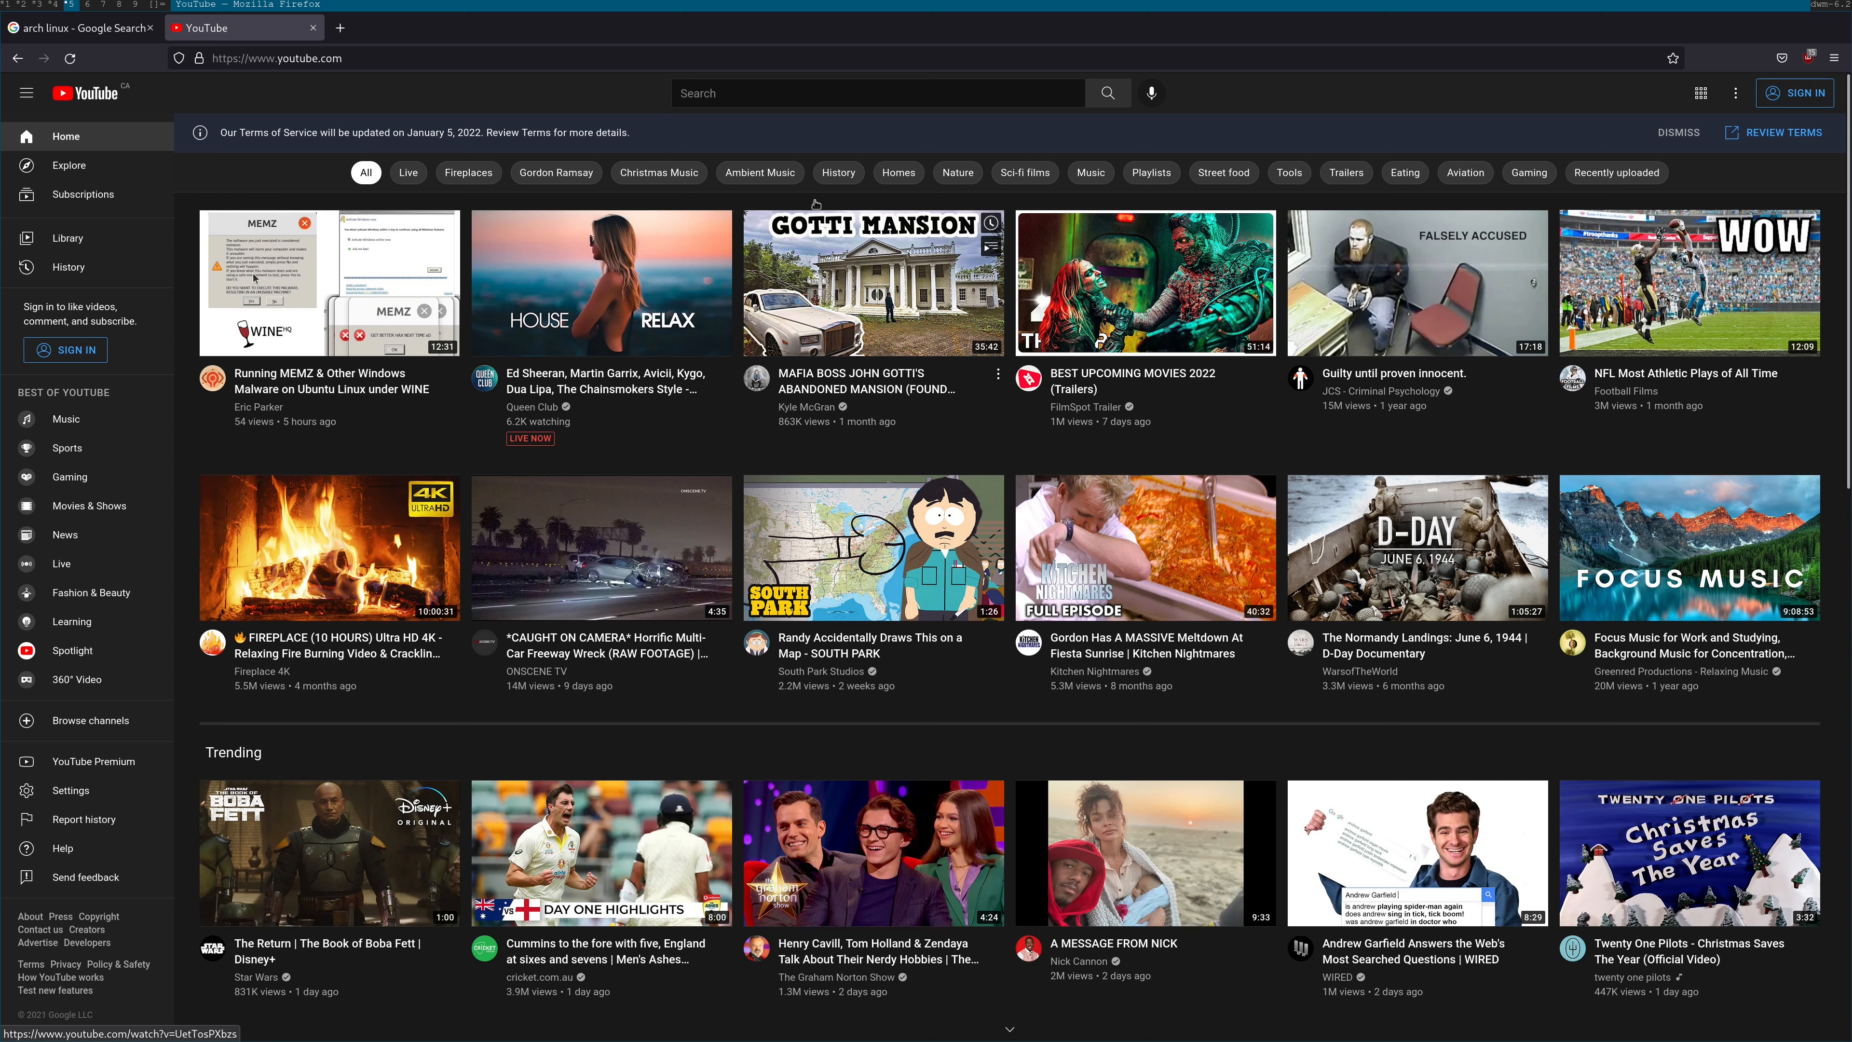
click(894, 84)
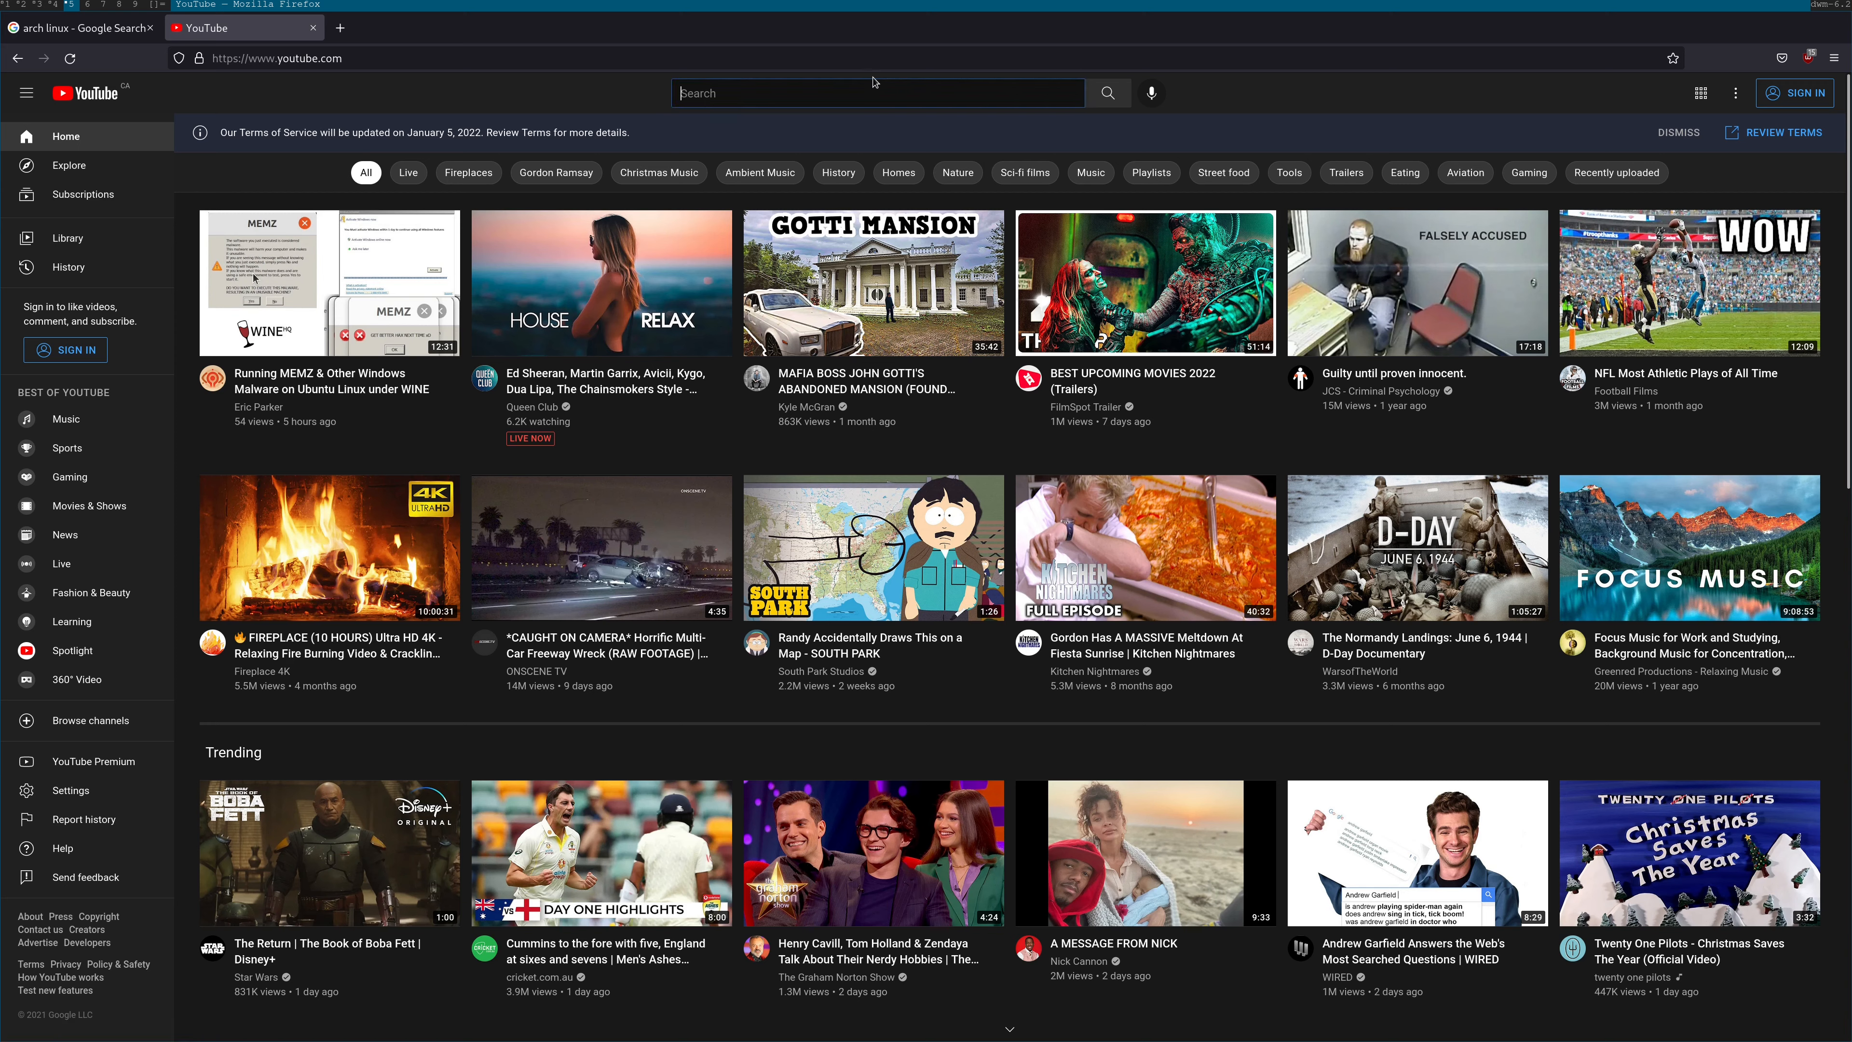
text(linux challenge)
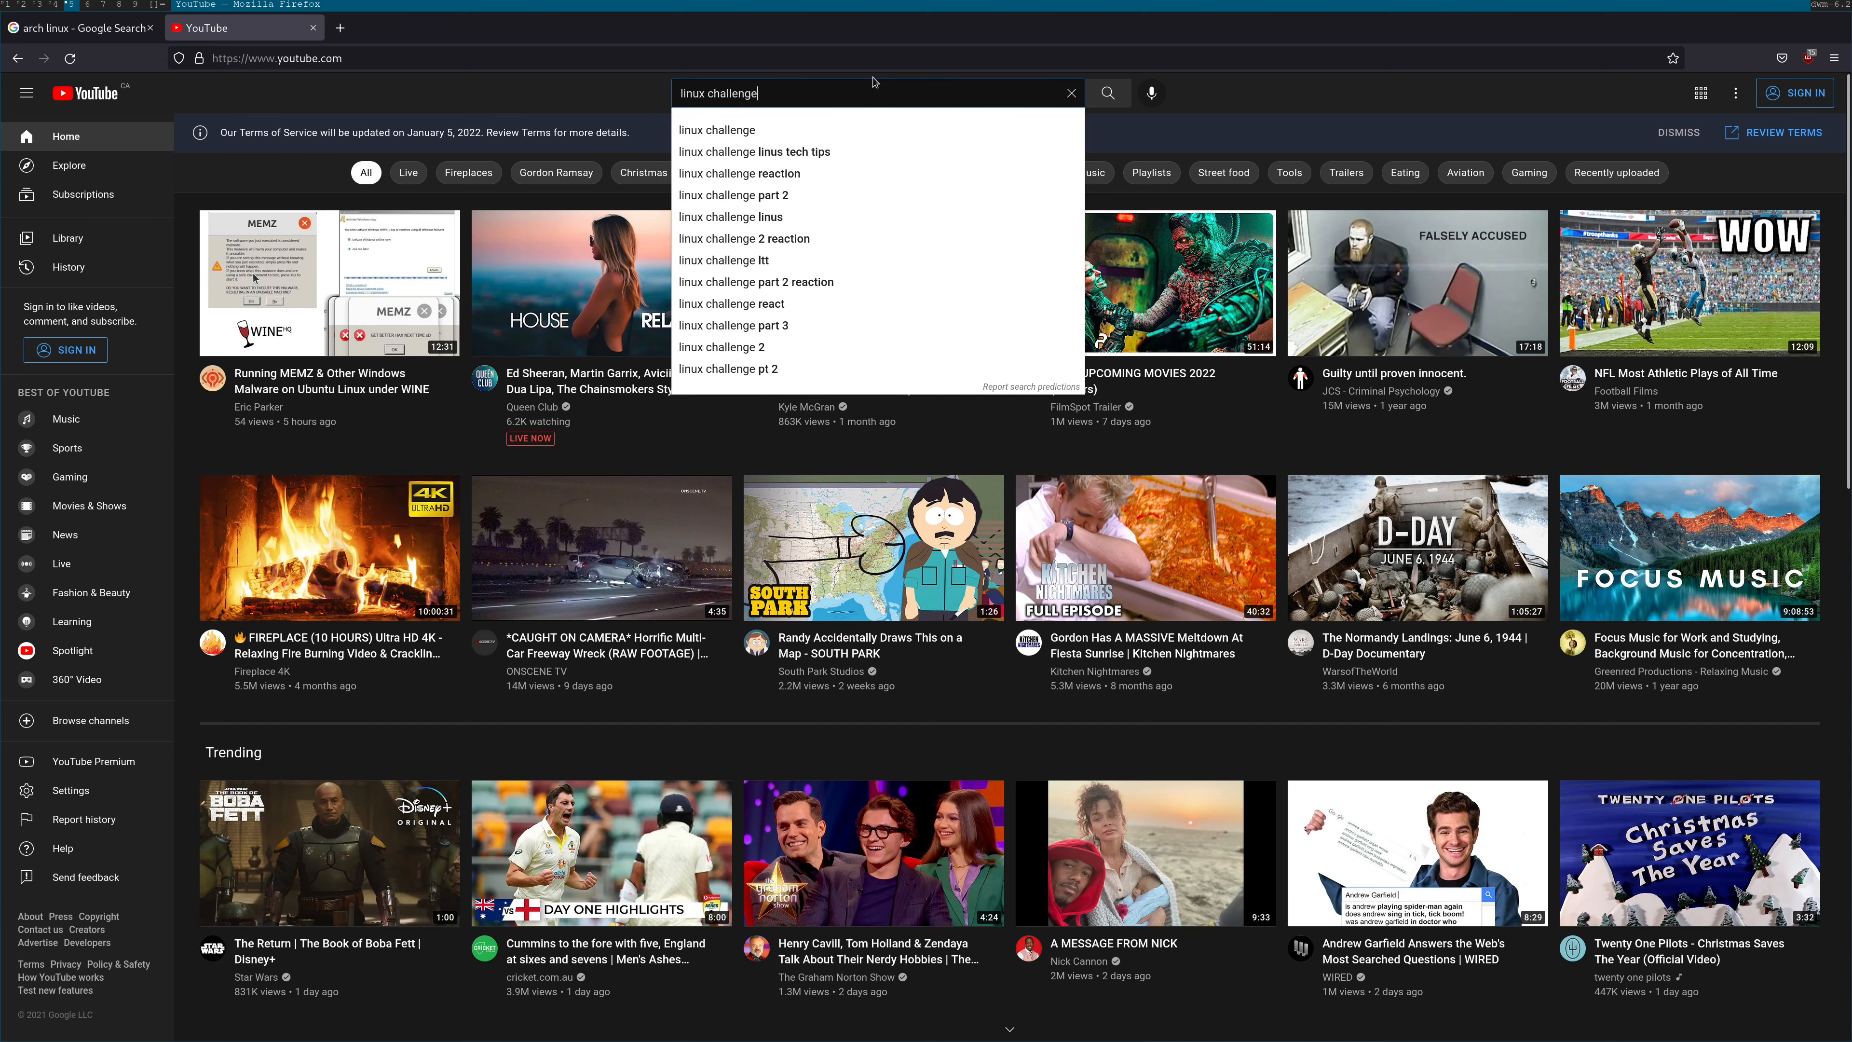
key(Return)
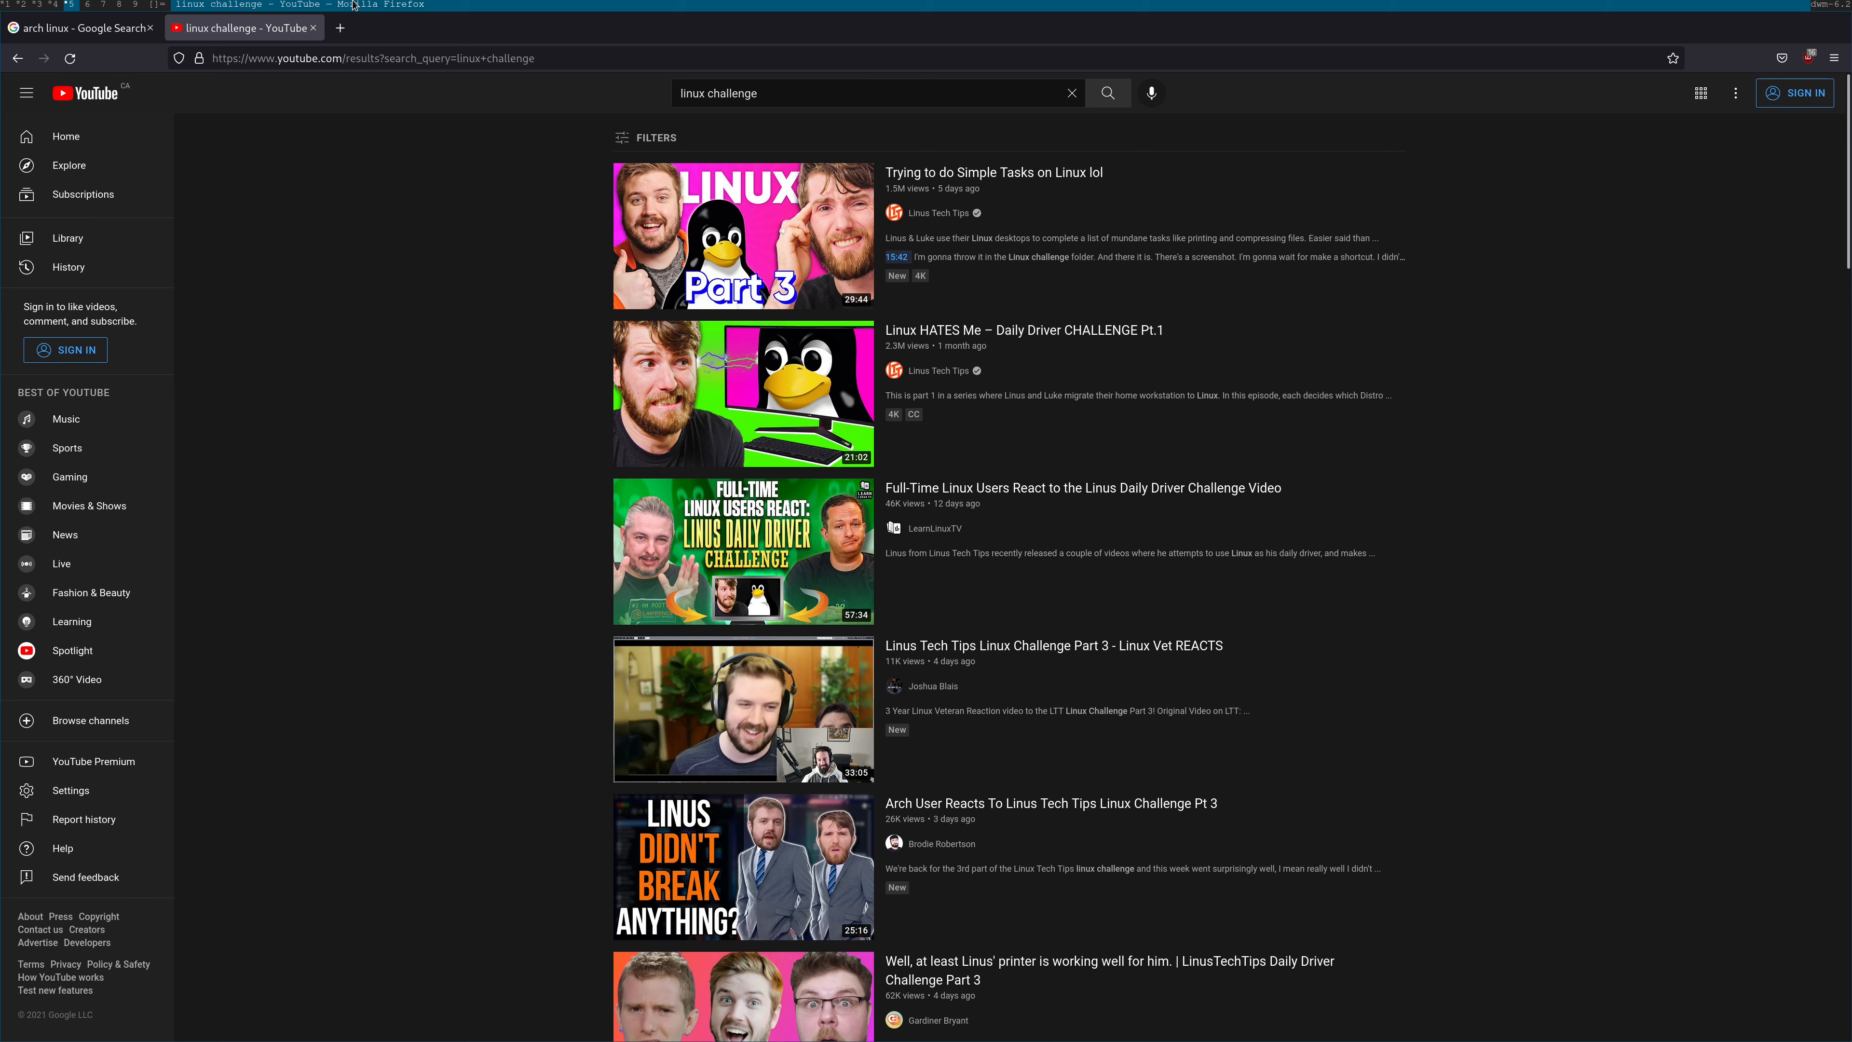
Search Google for tux penguin in a new browser tab
click(340, 27)
text(tux p)
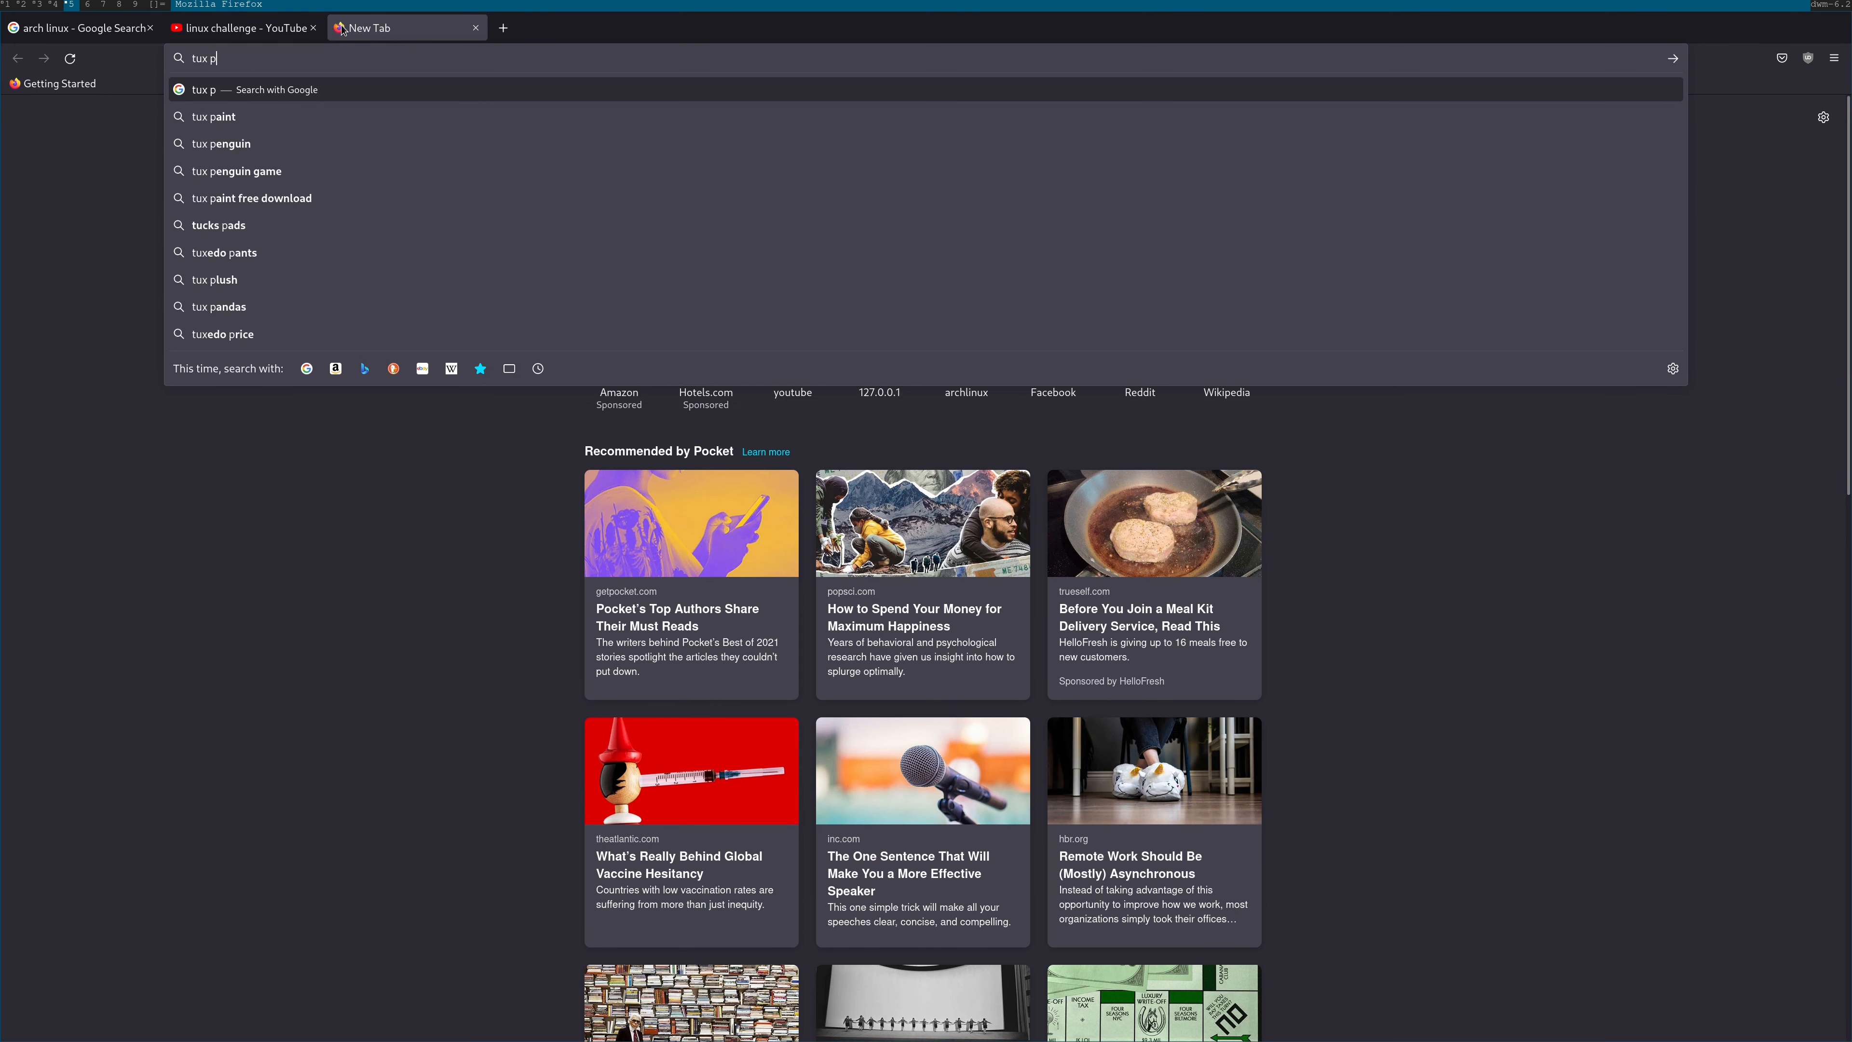
key(Down)
key(Down)
key(Return)
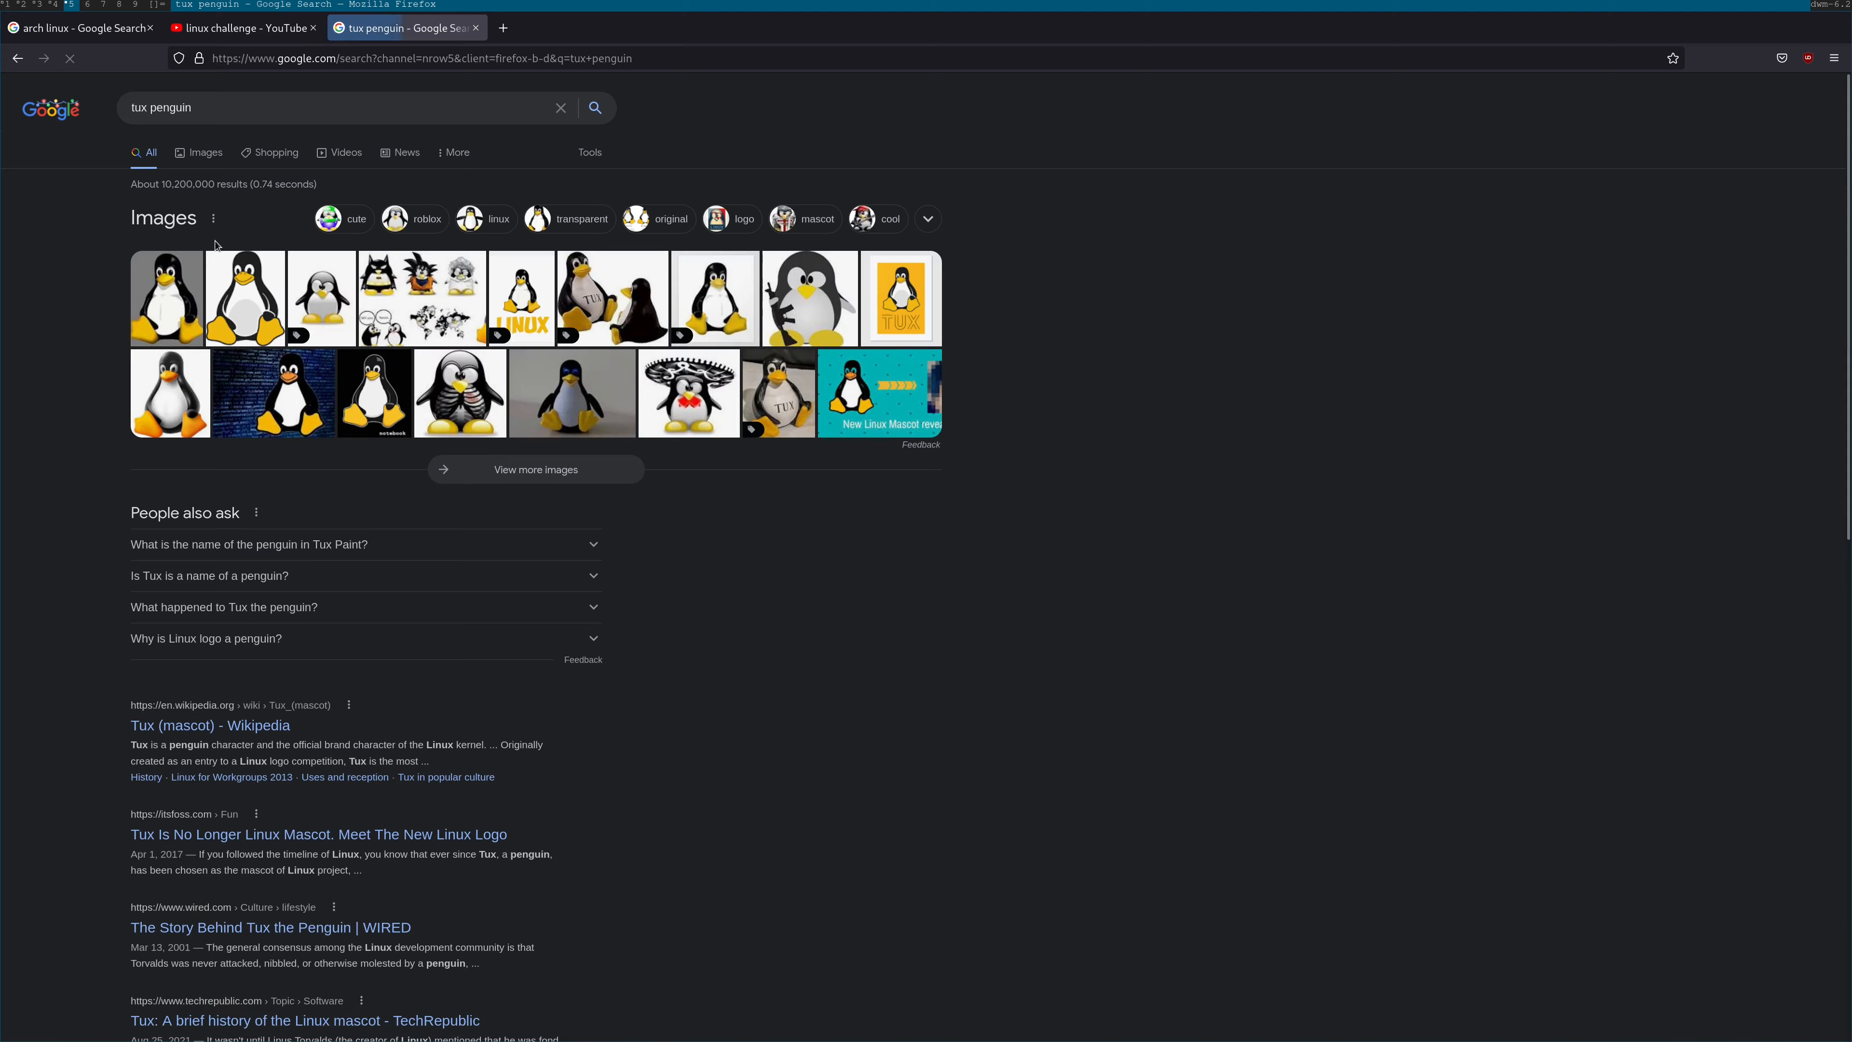
Open the tux penguin image results and copy the second Wikipedia Tux mascot image from its preview
click(212, 311)
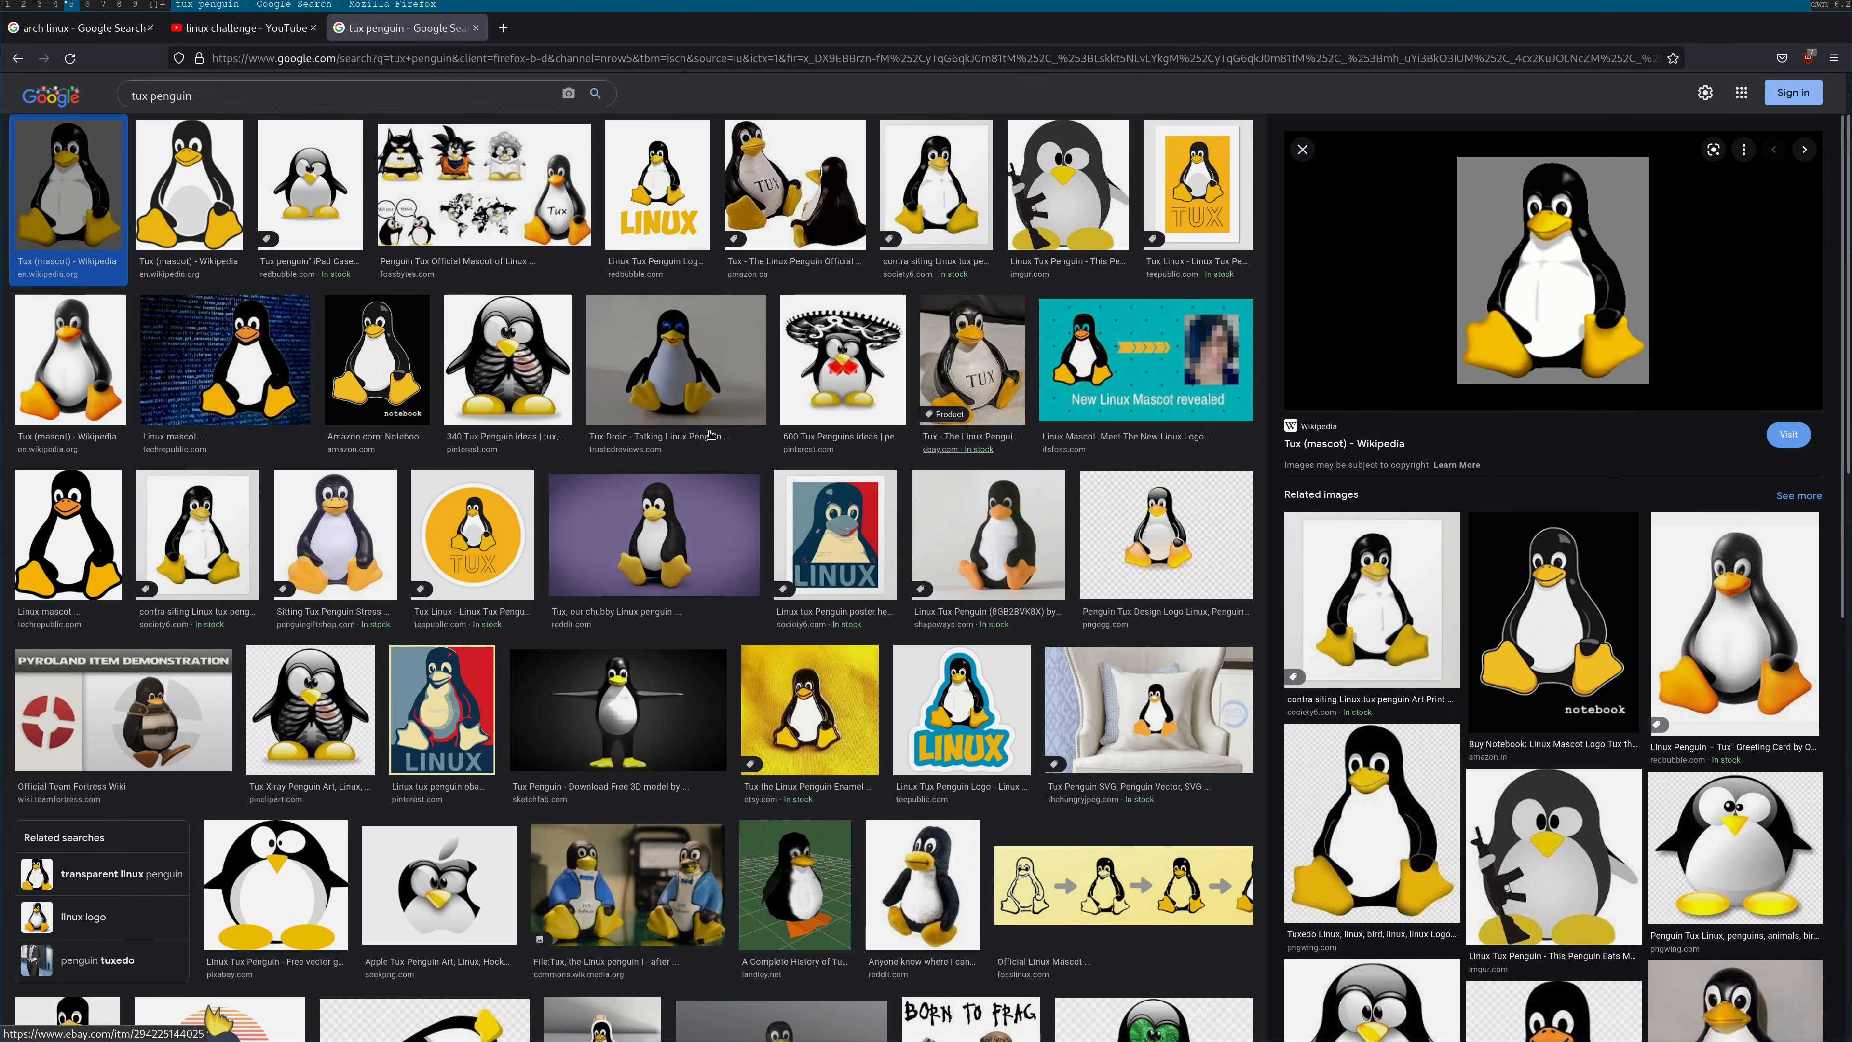
key(Right)
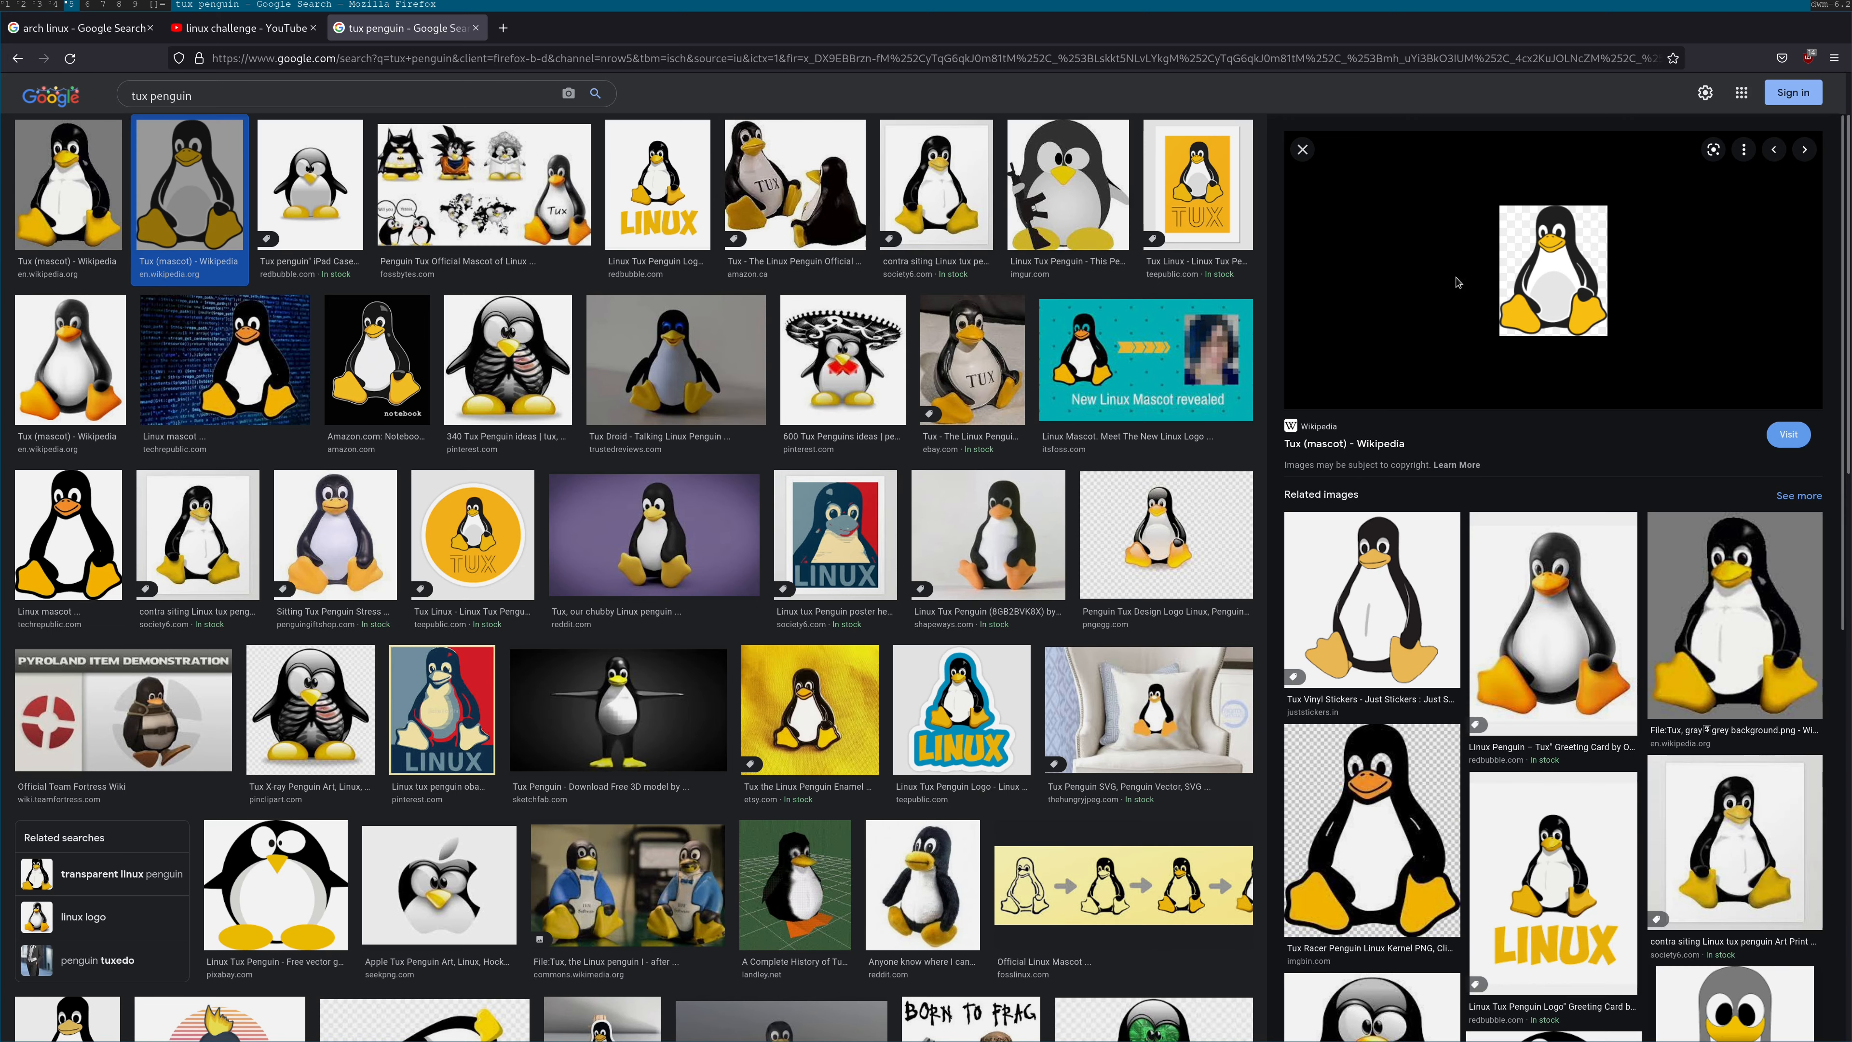
right_click(1579, 274)
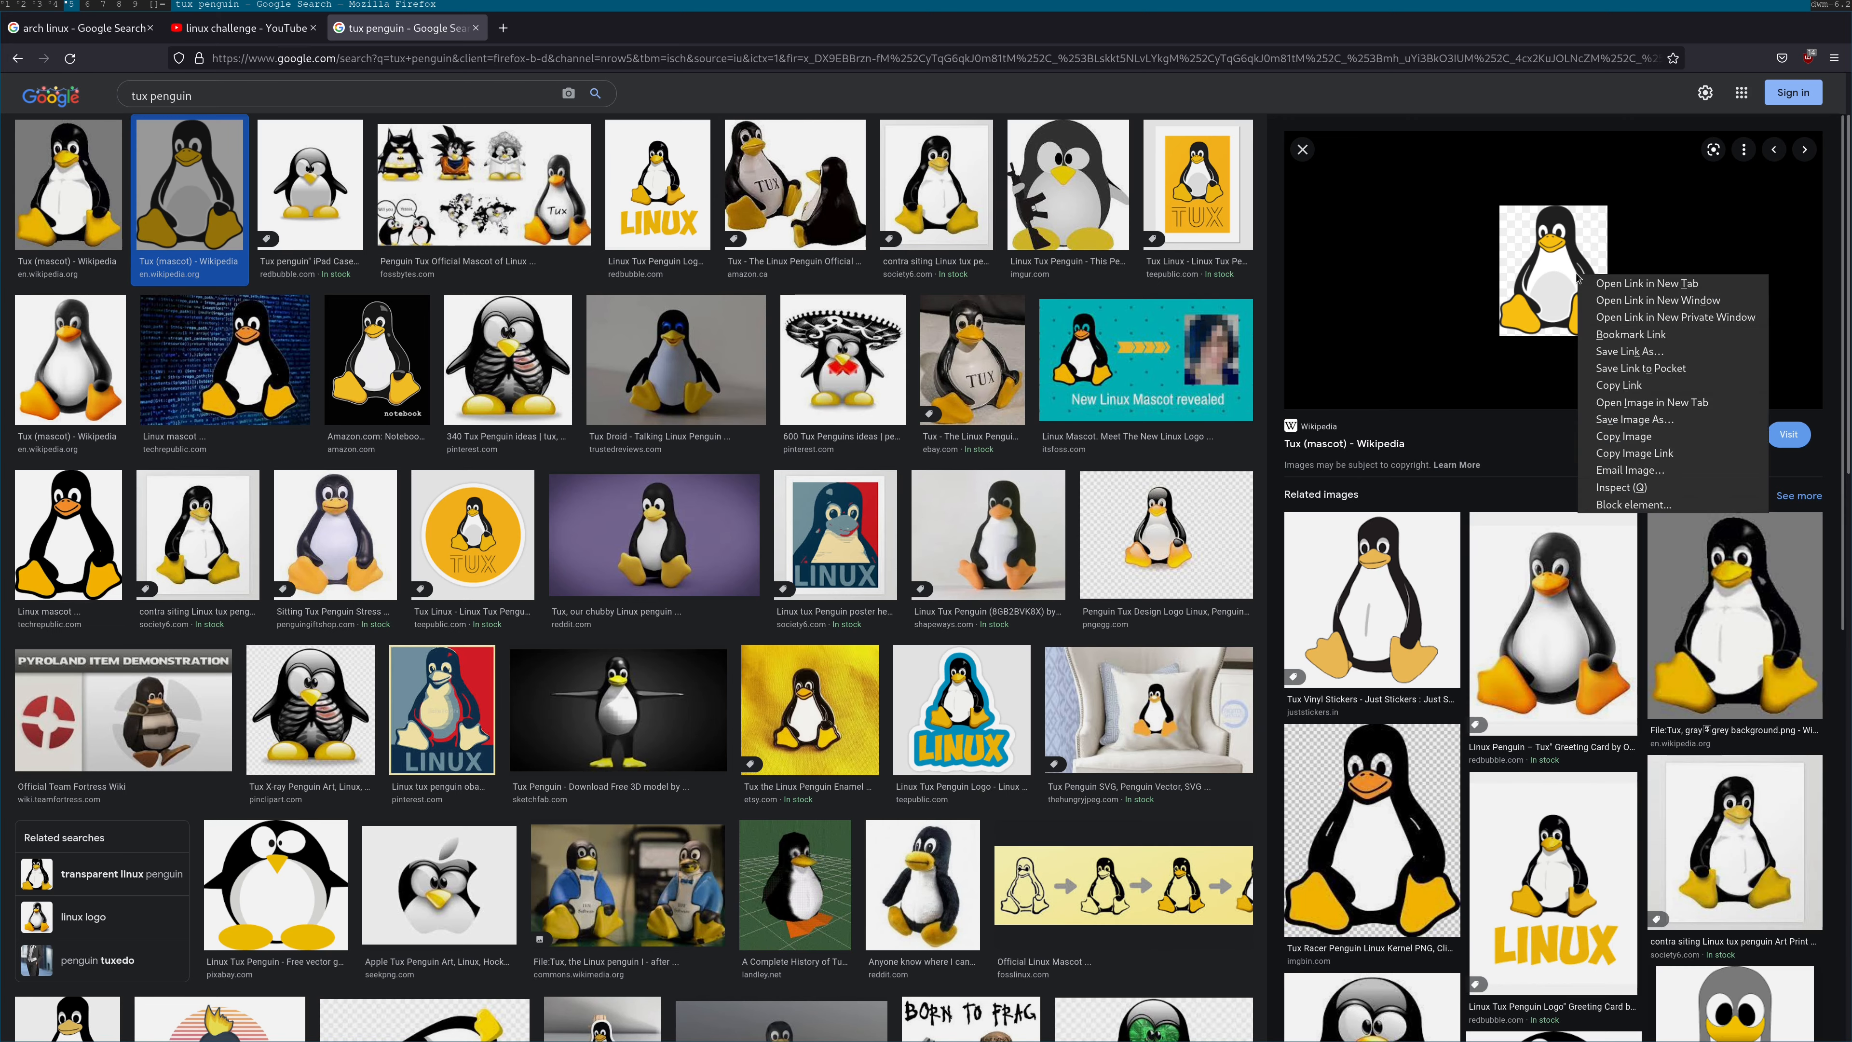
click(1600, 435)
Switch to GIMP and create a new image 1280 px wide and 720 px high
click(55, 6)
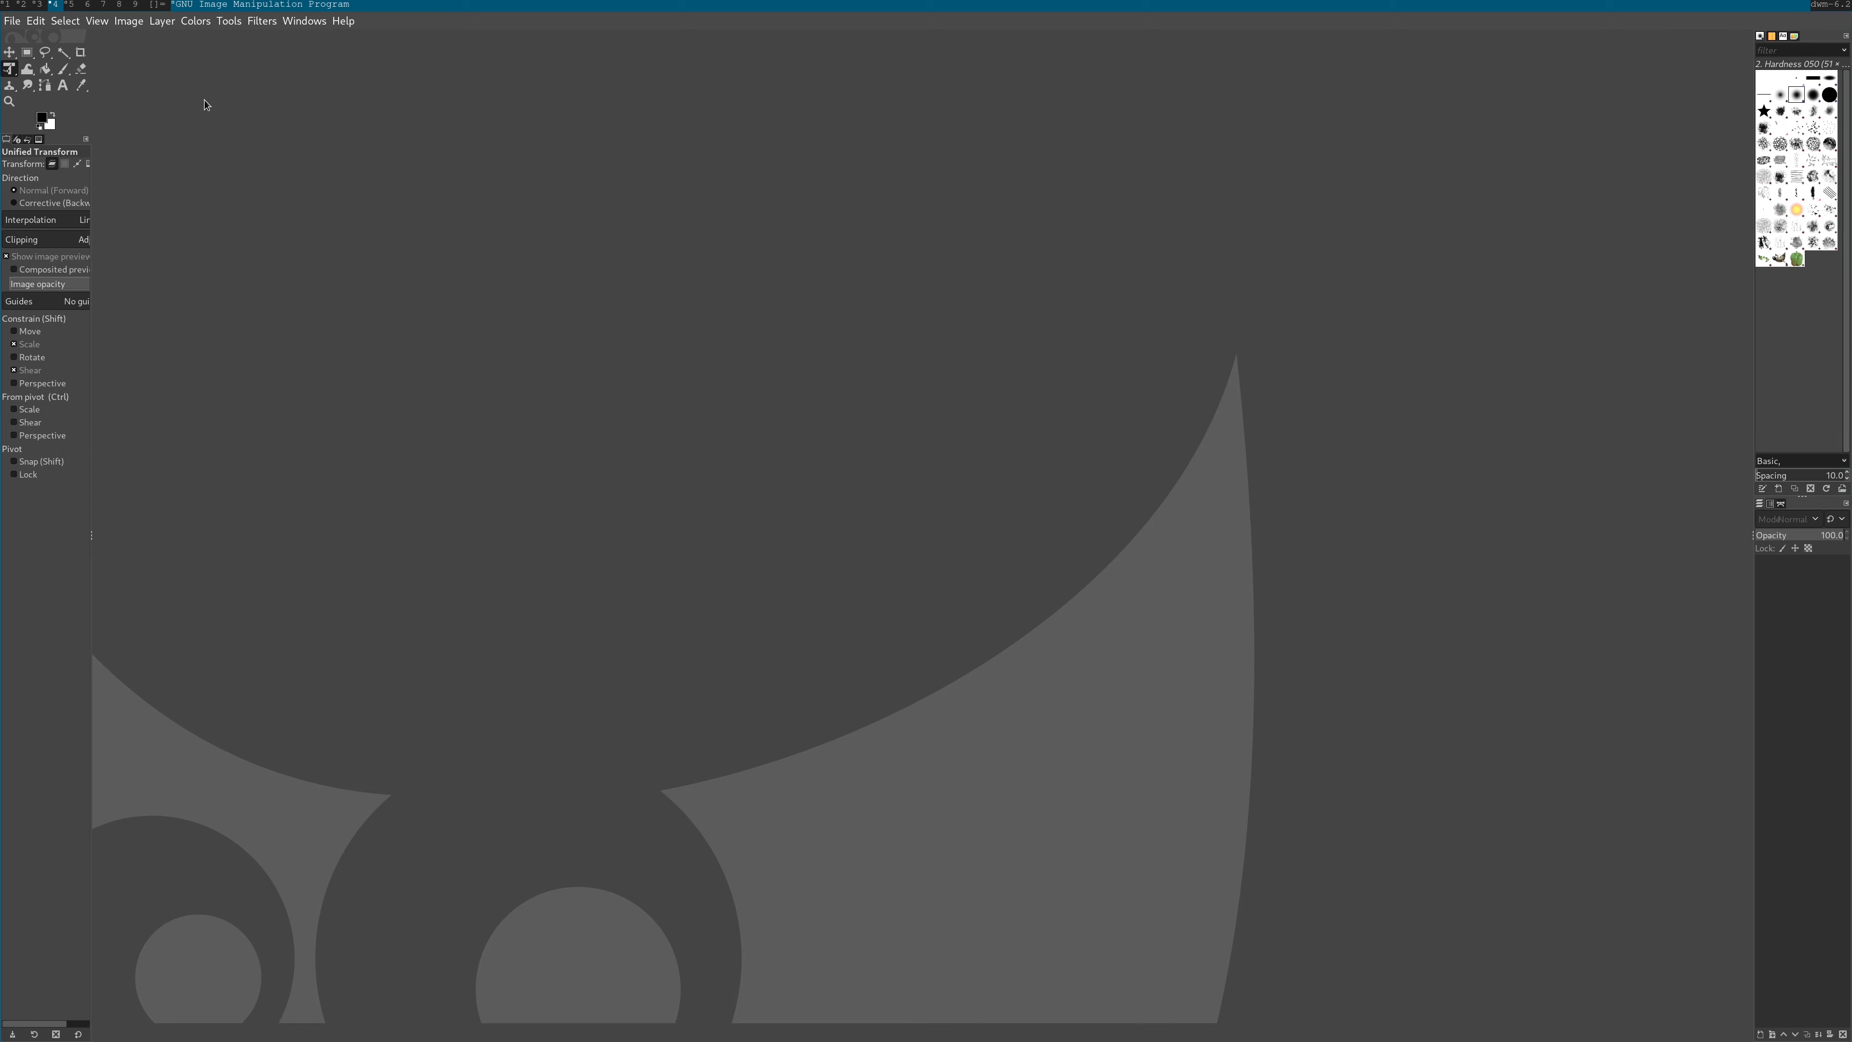
click(14, 21)
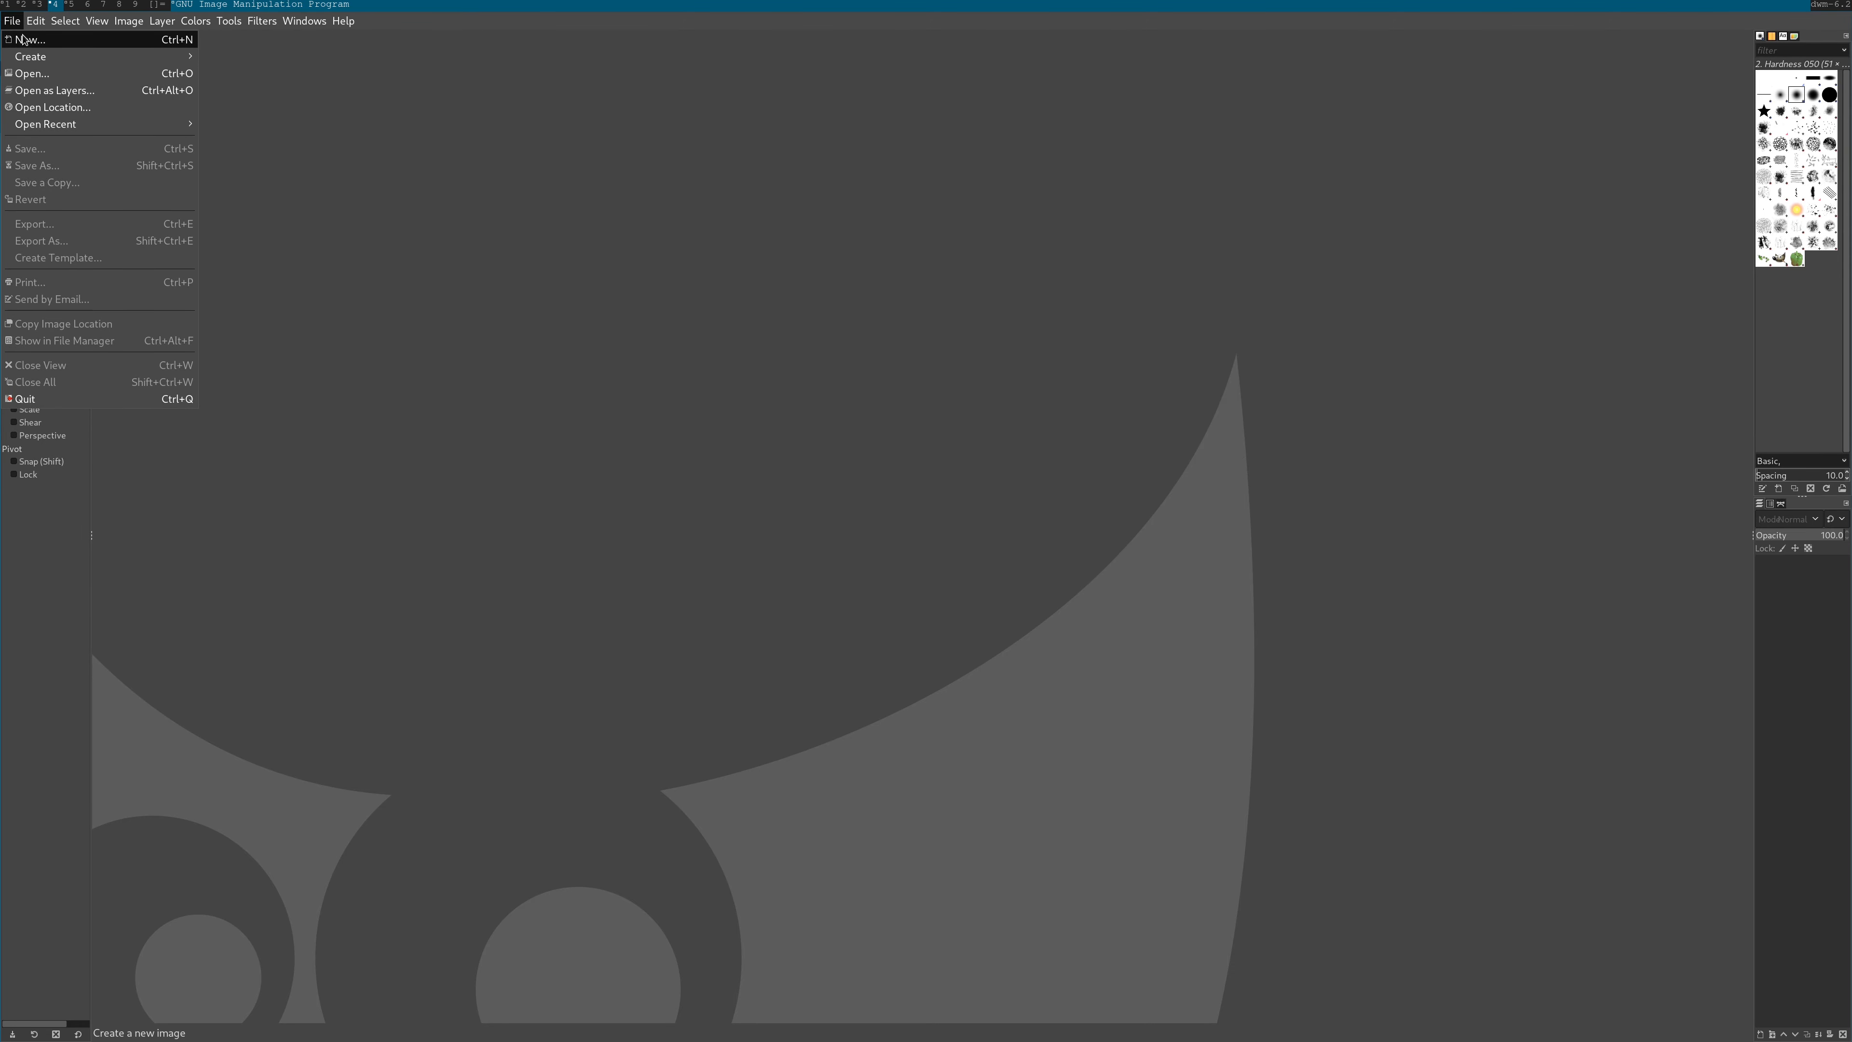
click(21, 40)
text(1280)
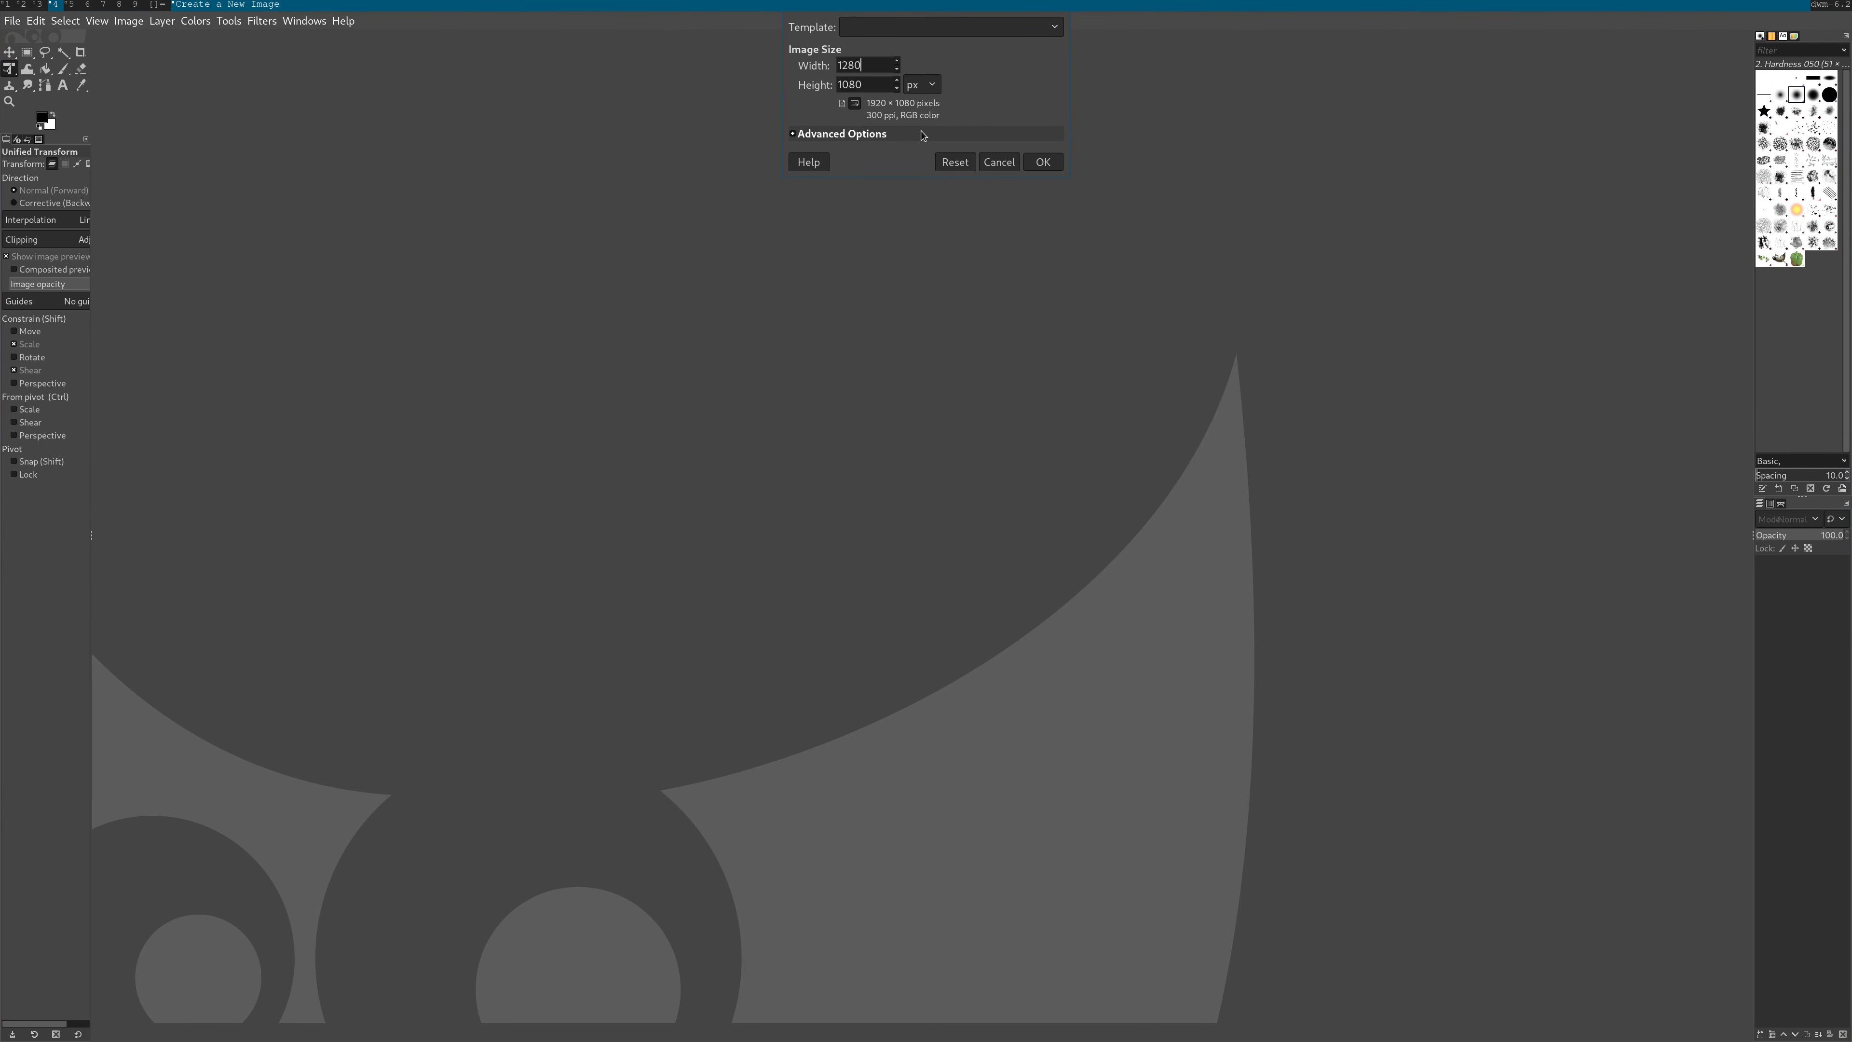
key(Tab)
text(720)
key(Return)
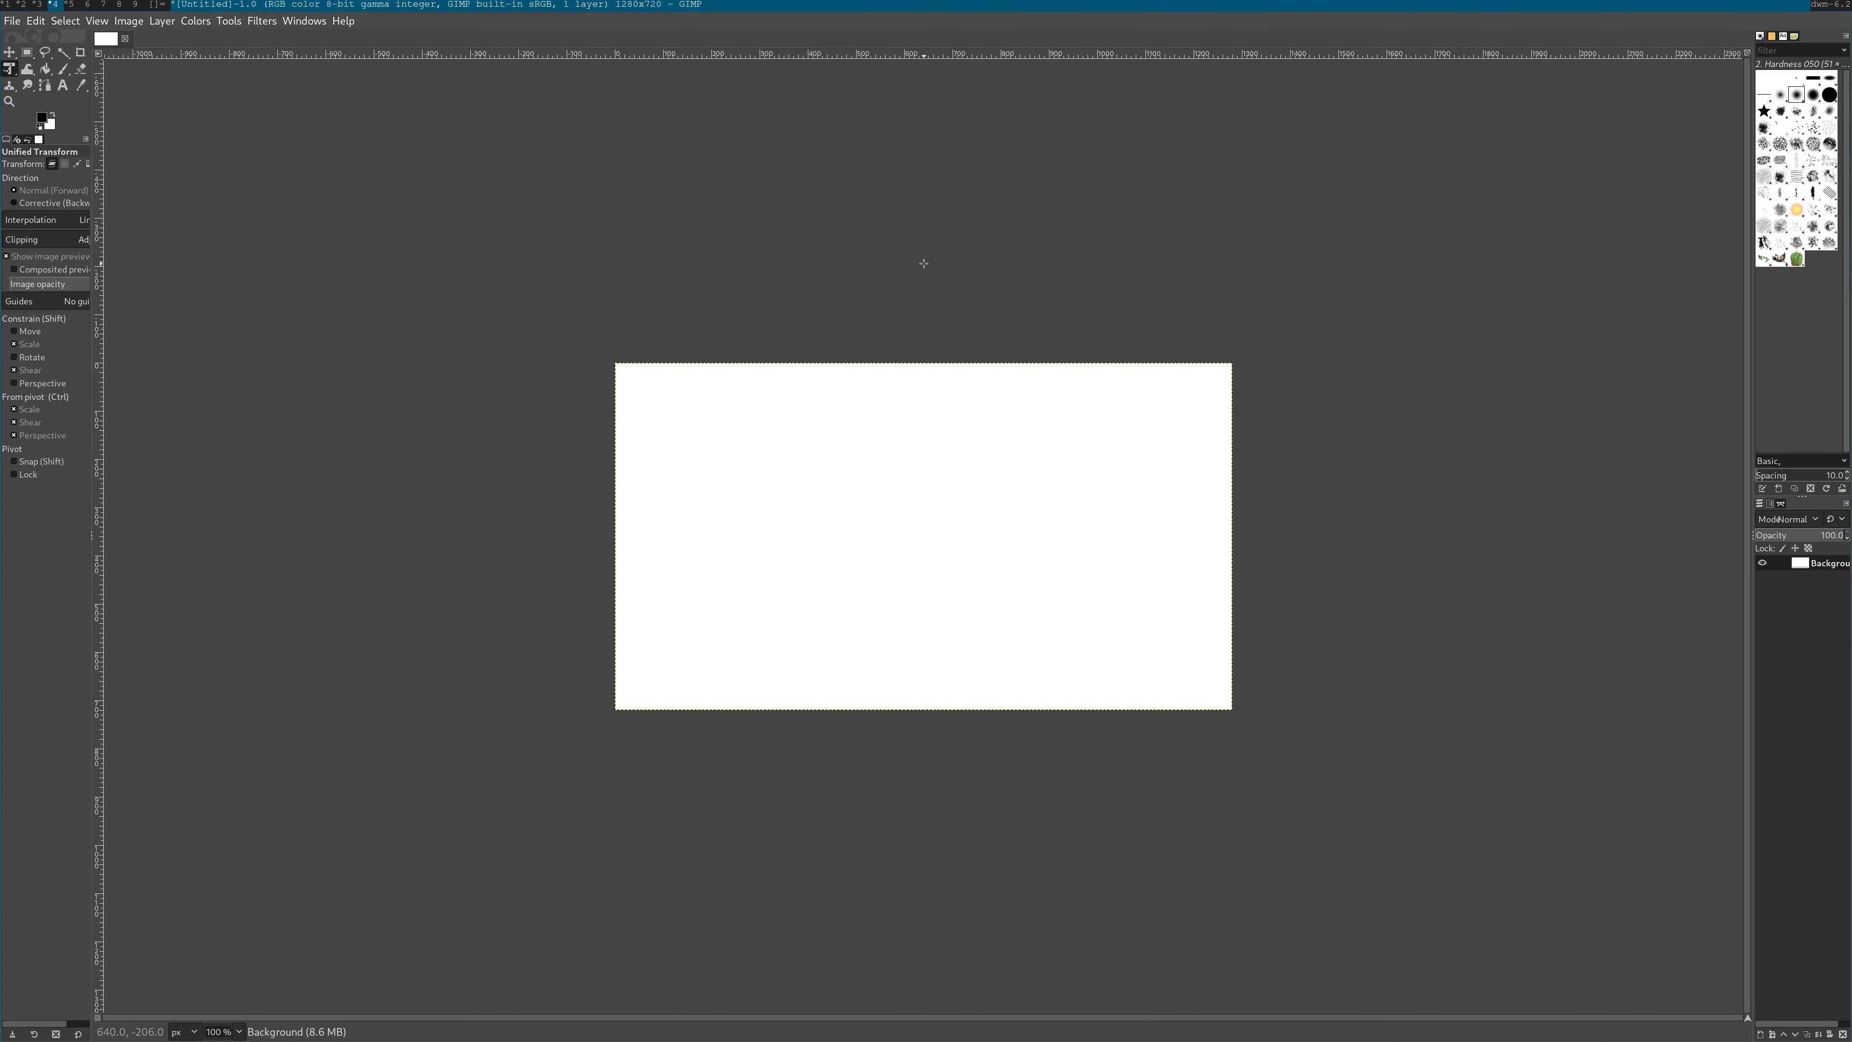
Paste the copied penguin, enlarge it to nearly the full canvas height with Unified Transform, and place it on the canvas's right half
key(ctrl+v)
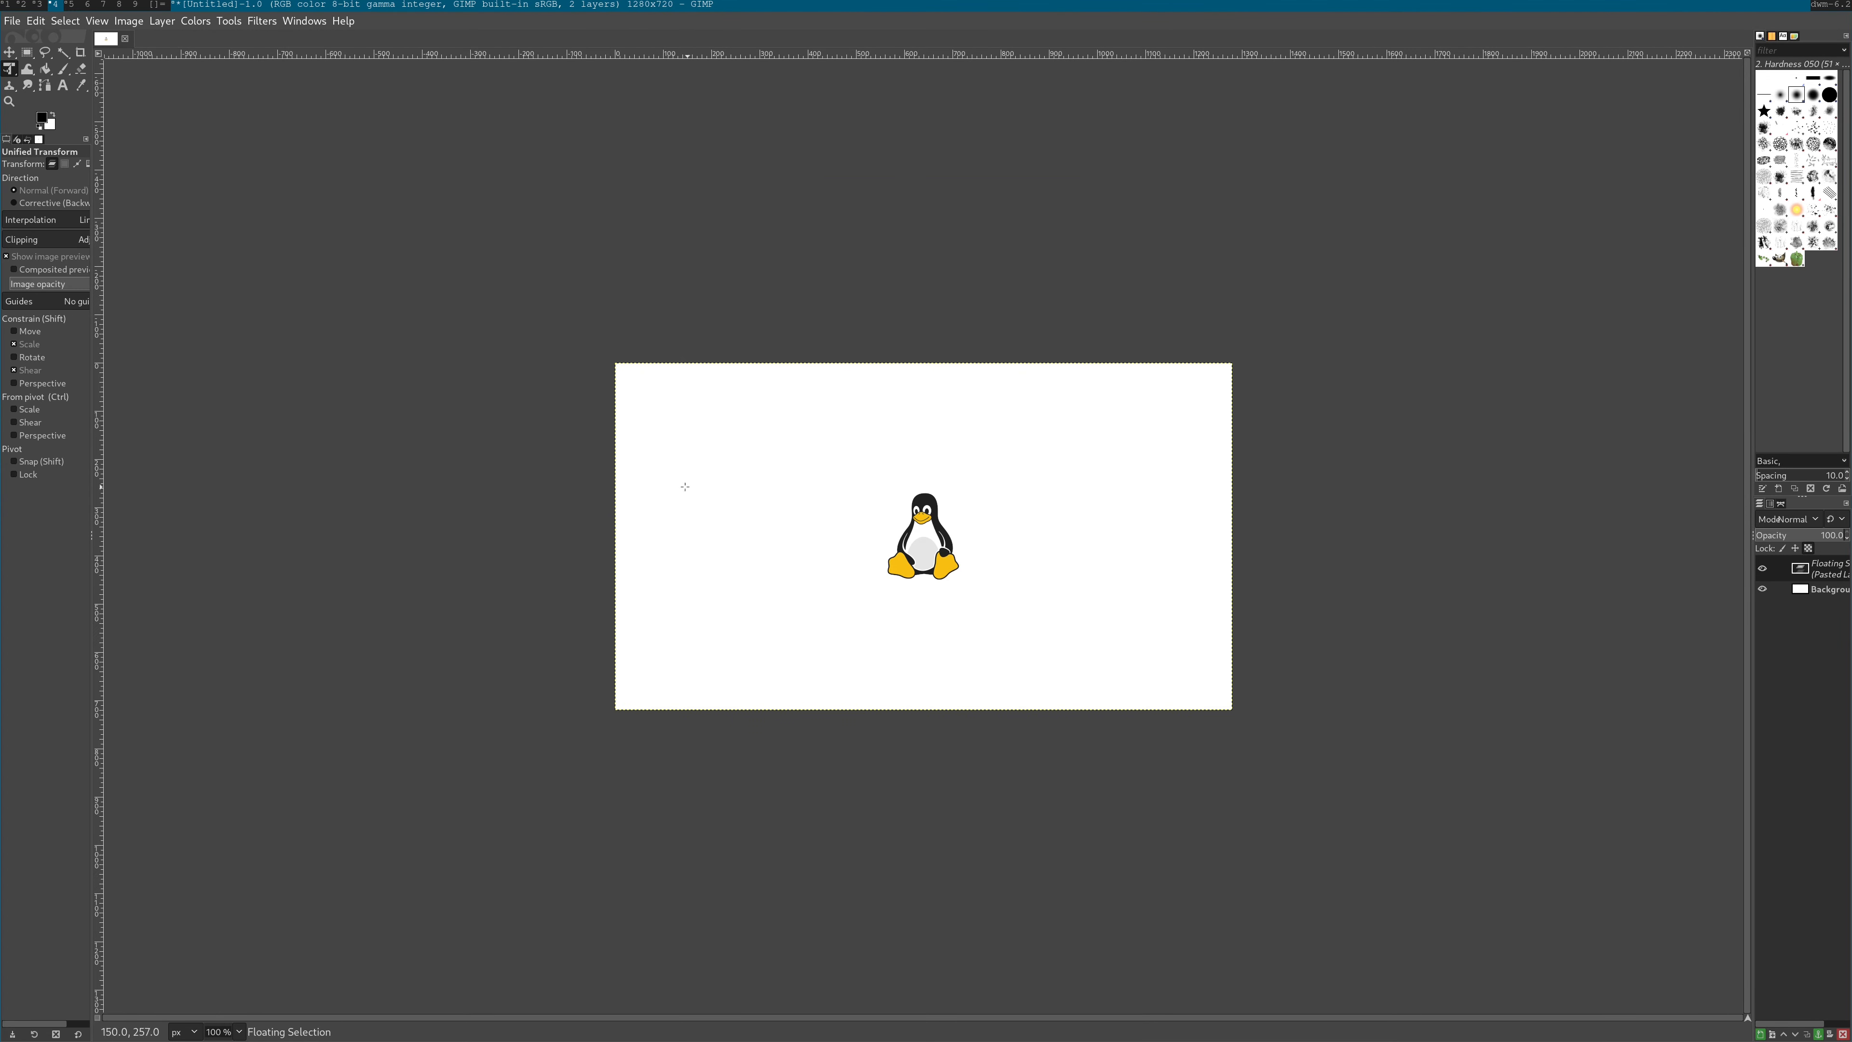
click(927, 544)
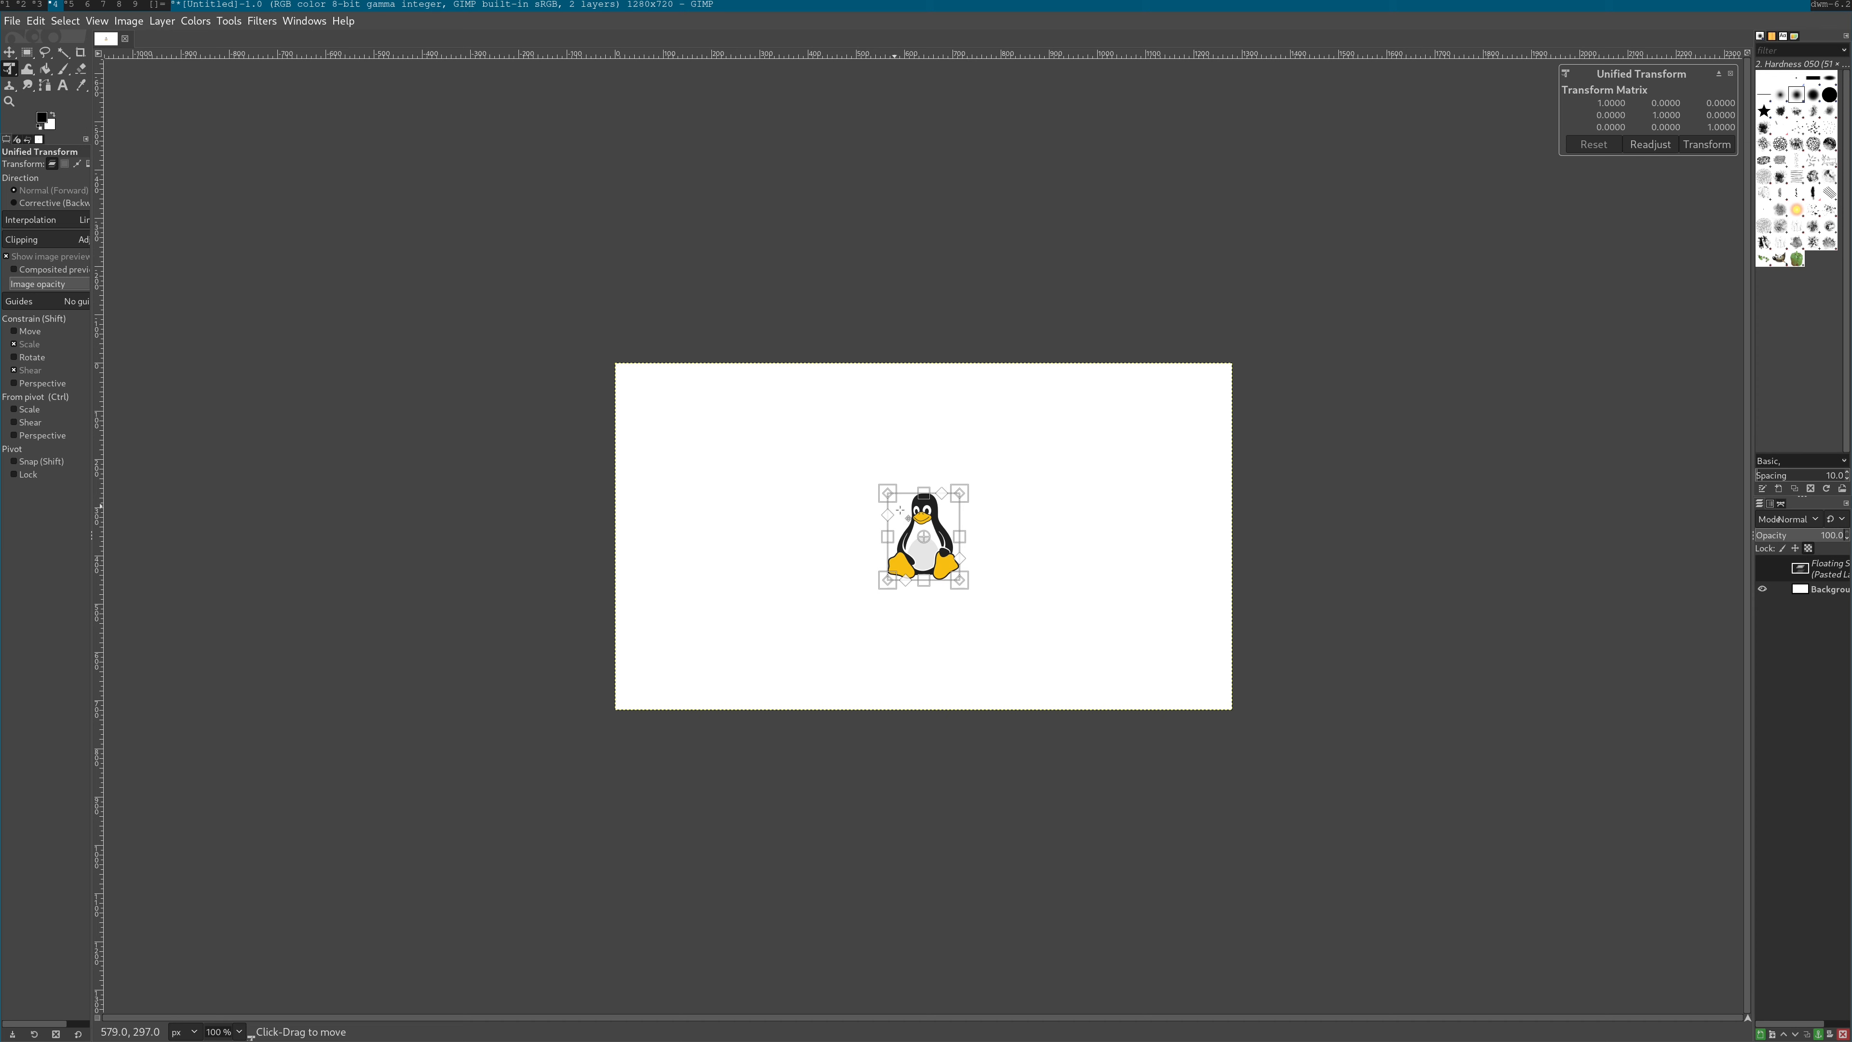
drag(967, 582, 1151, 700)
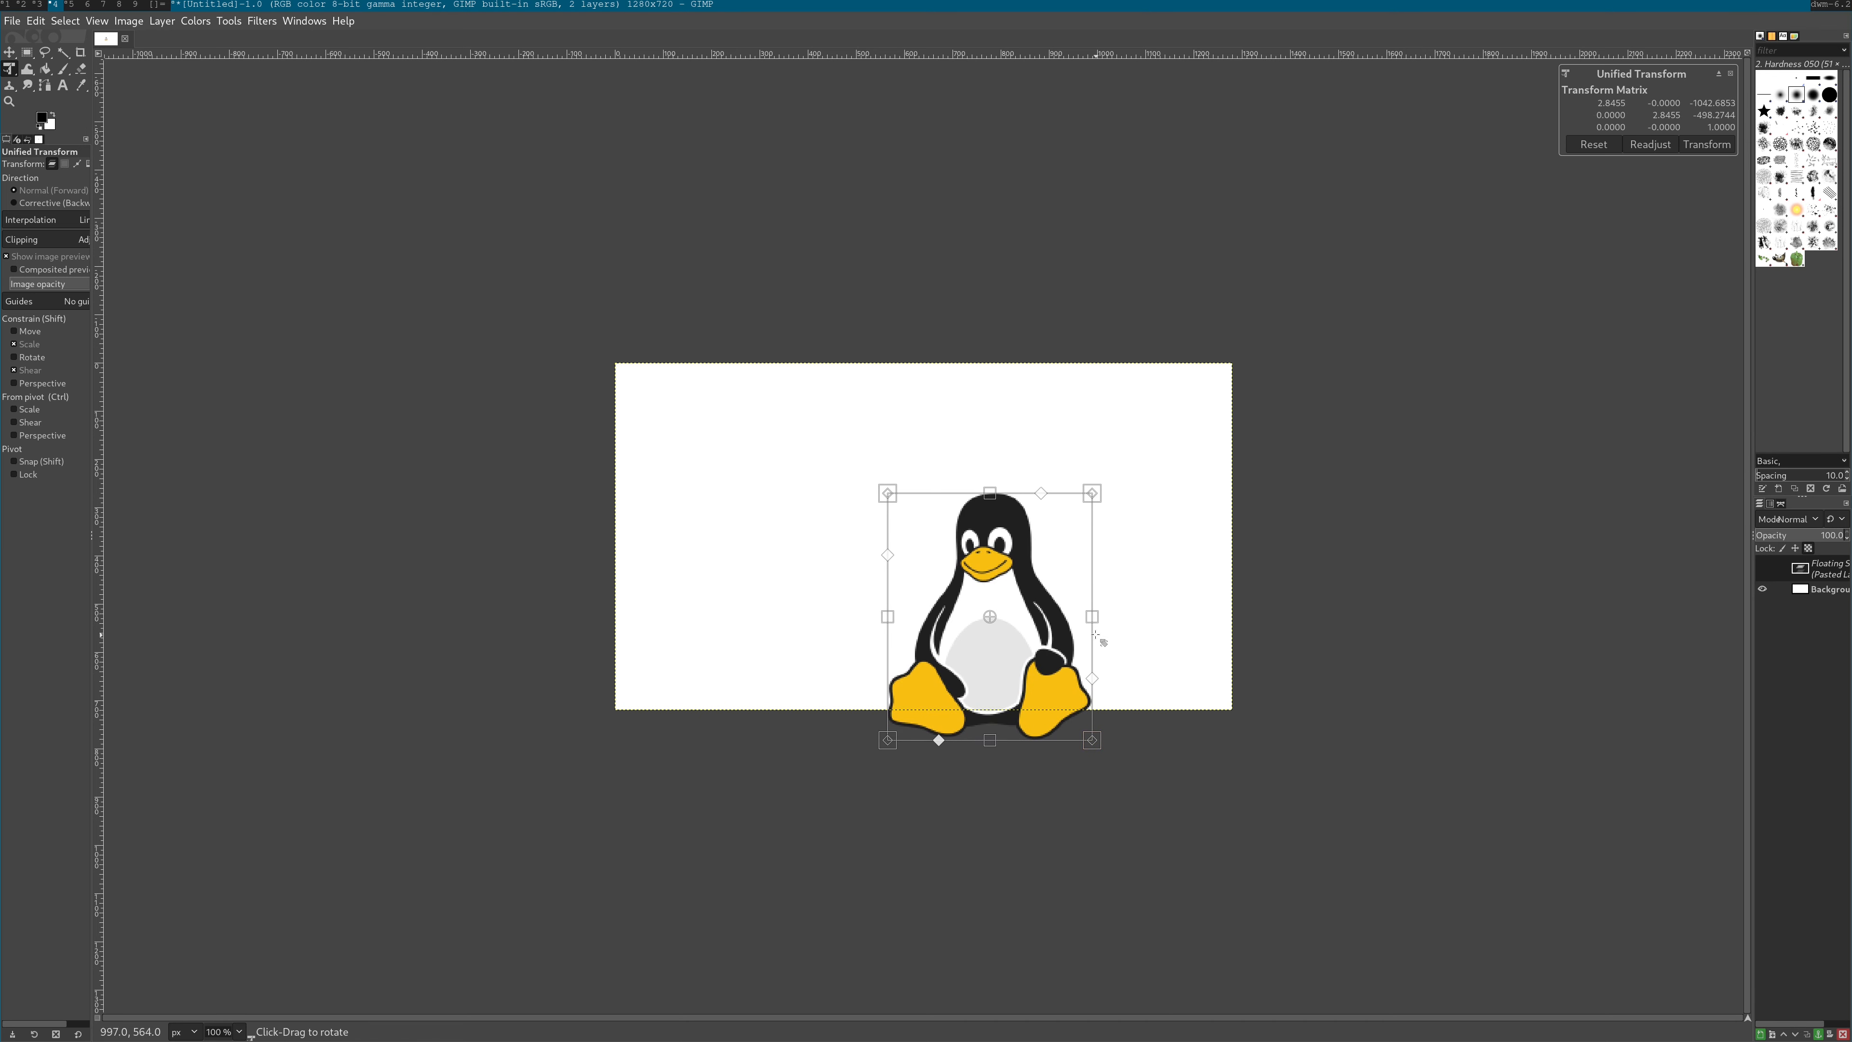
drag(1029, 626, 1163, 586)
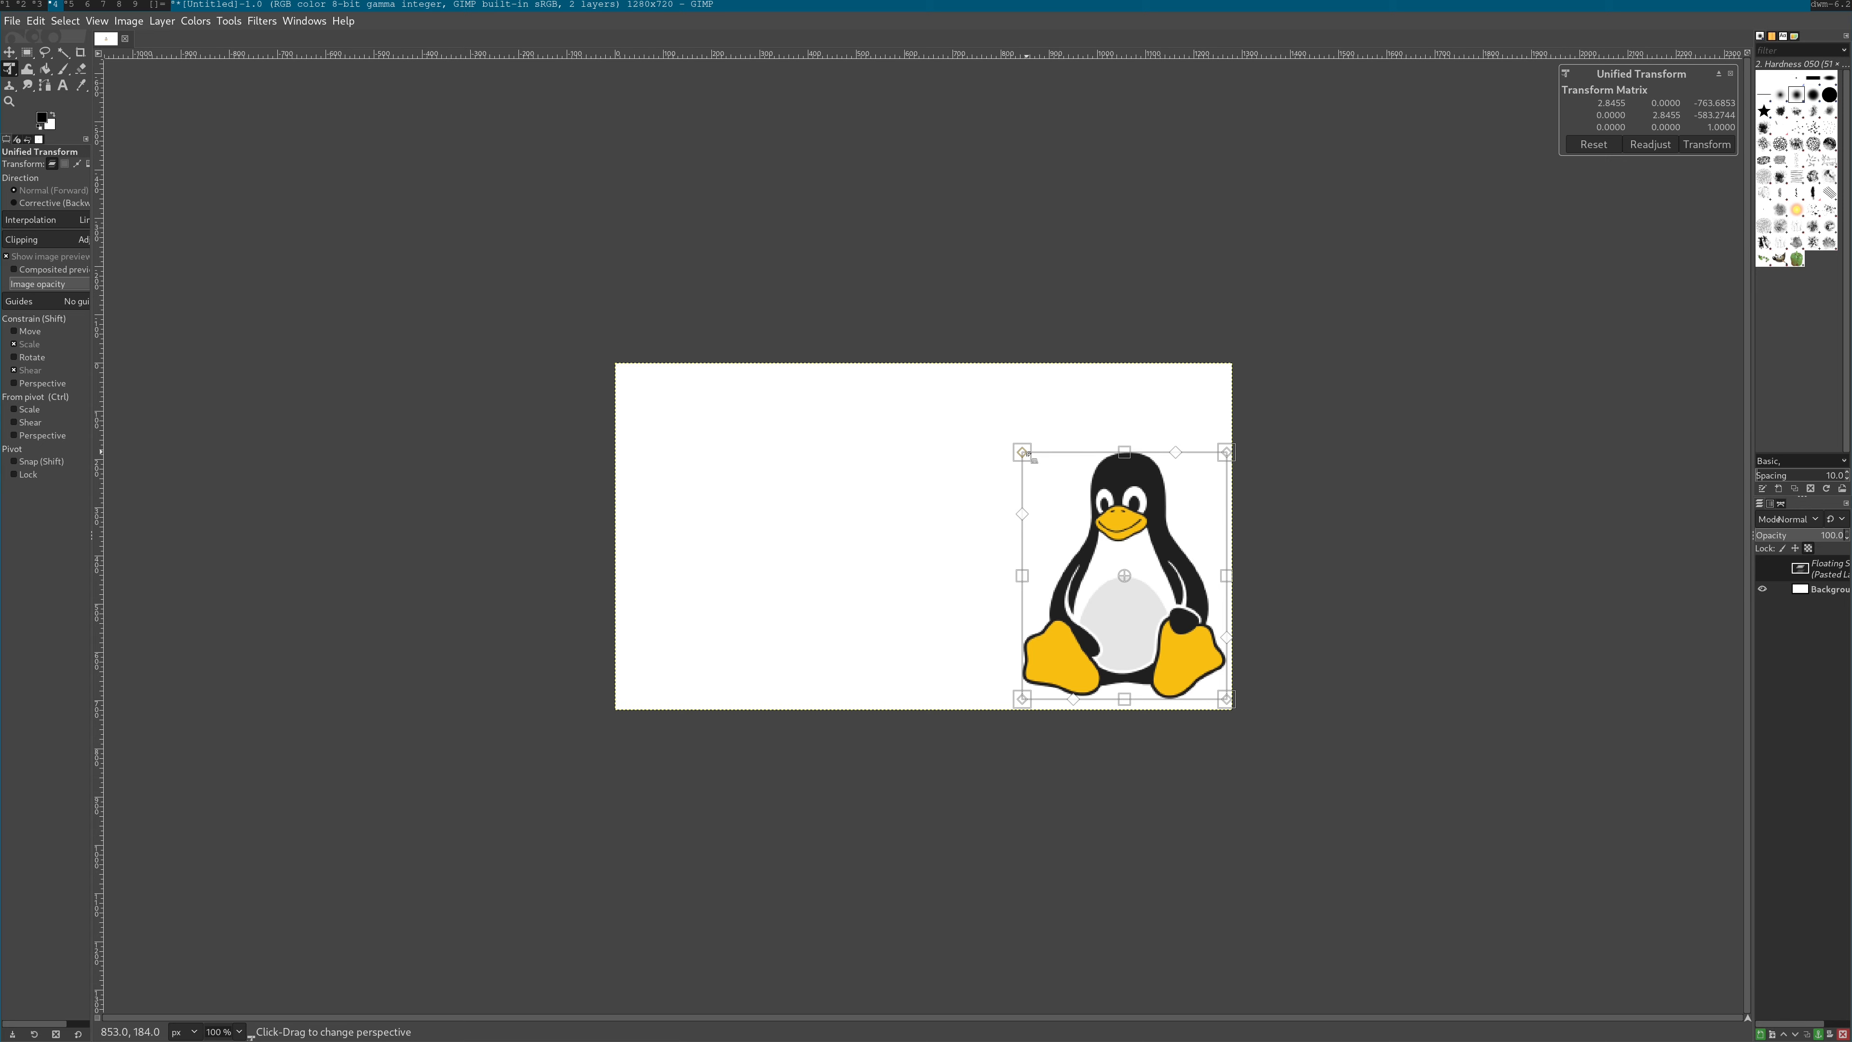
drag(1024, 453, 925, 377)
key(ctrl+z)
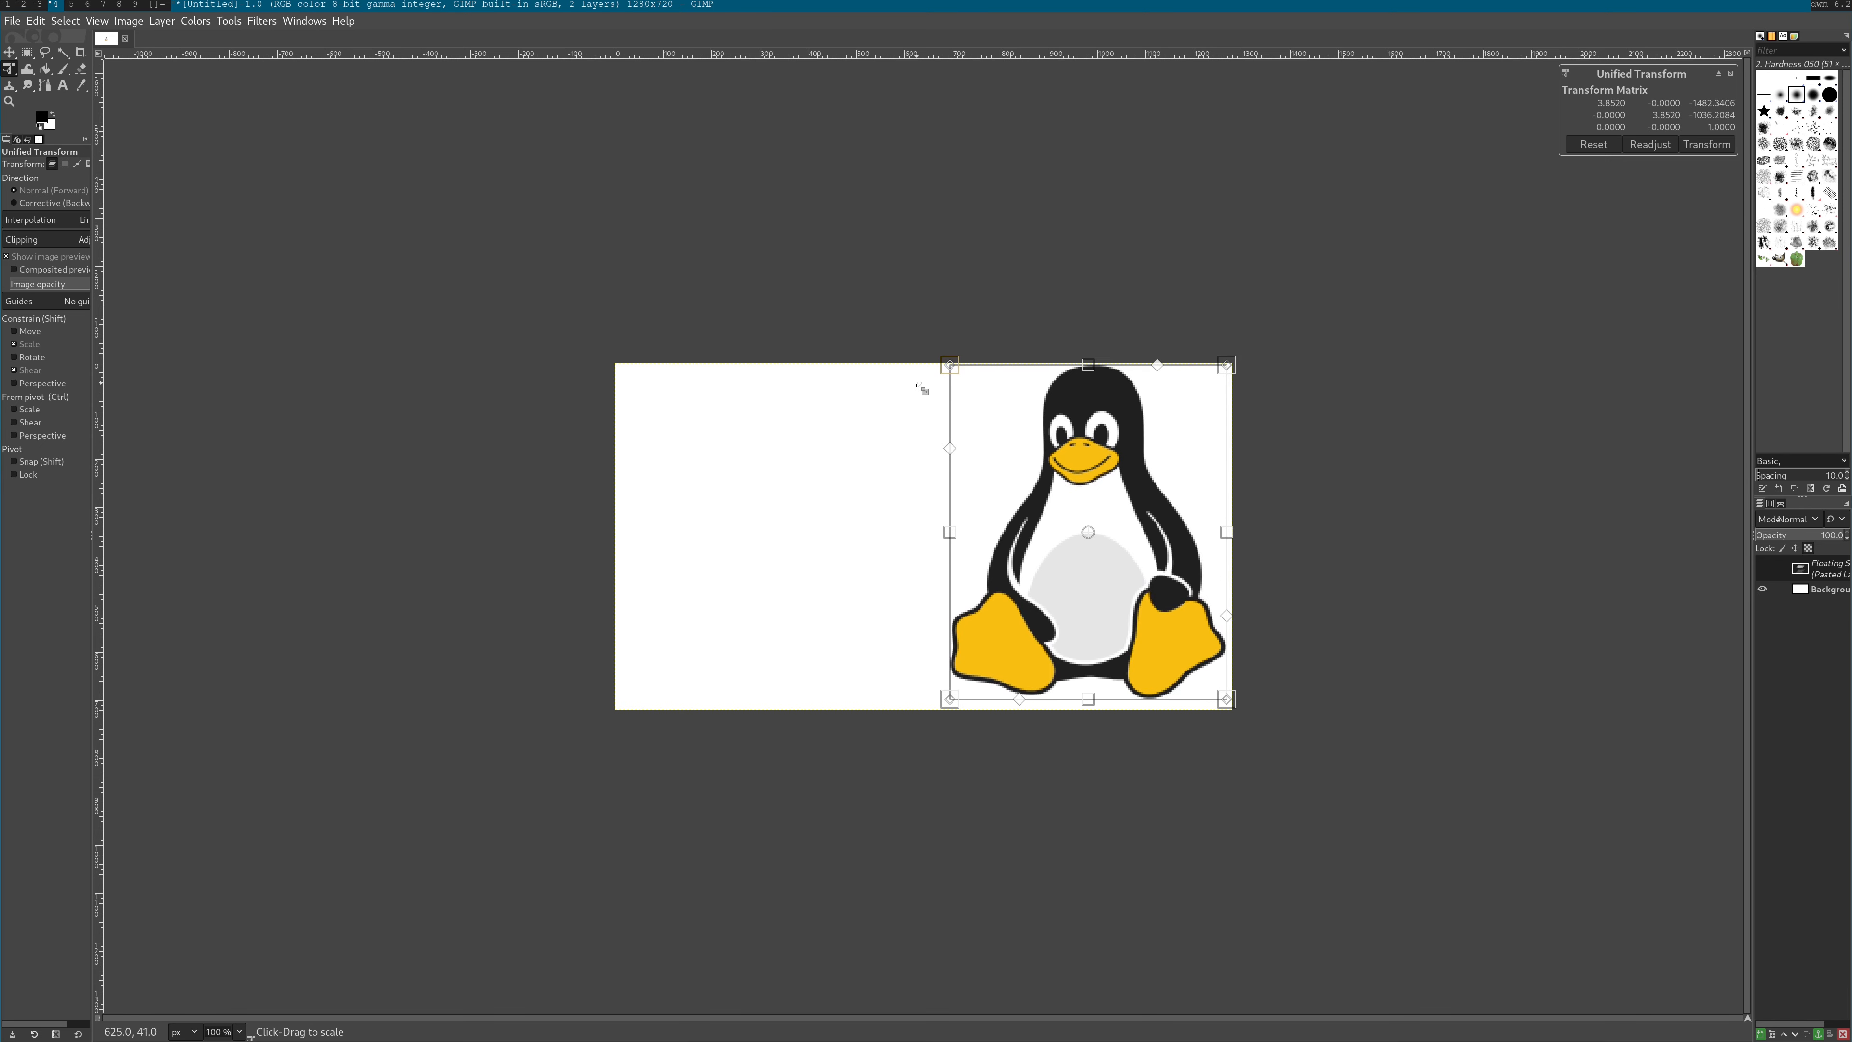
key(Return)
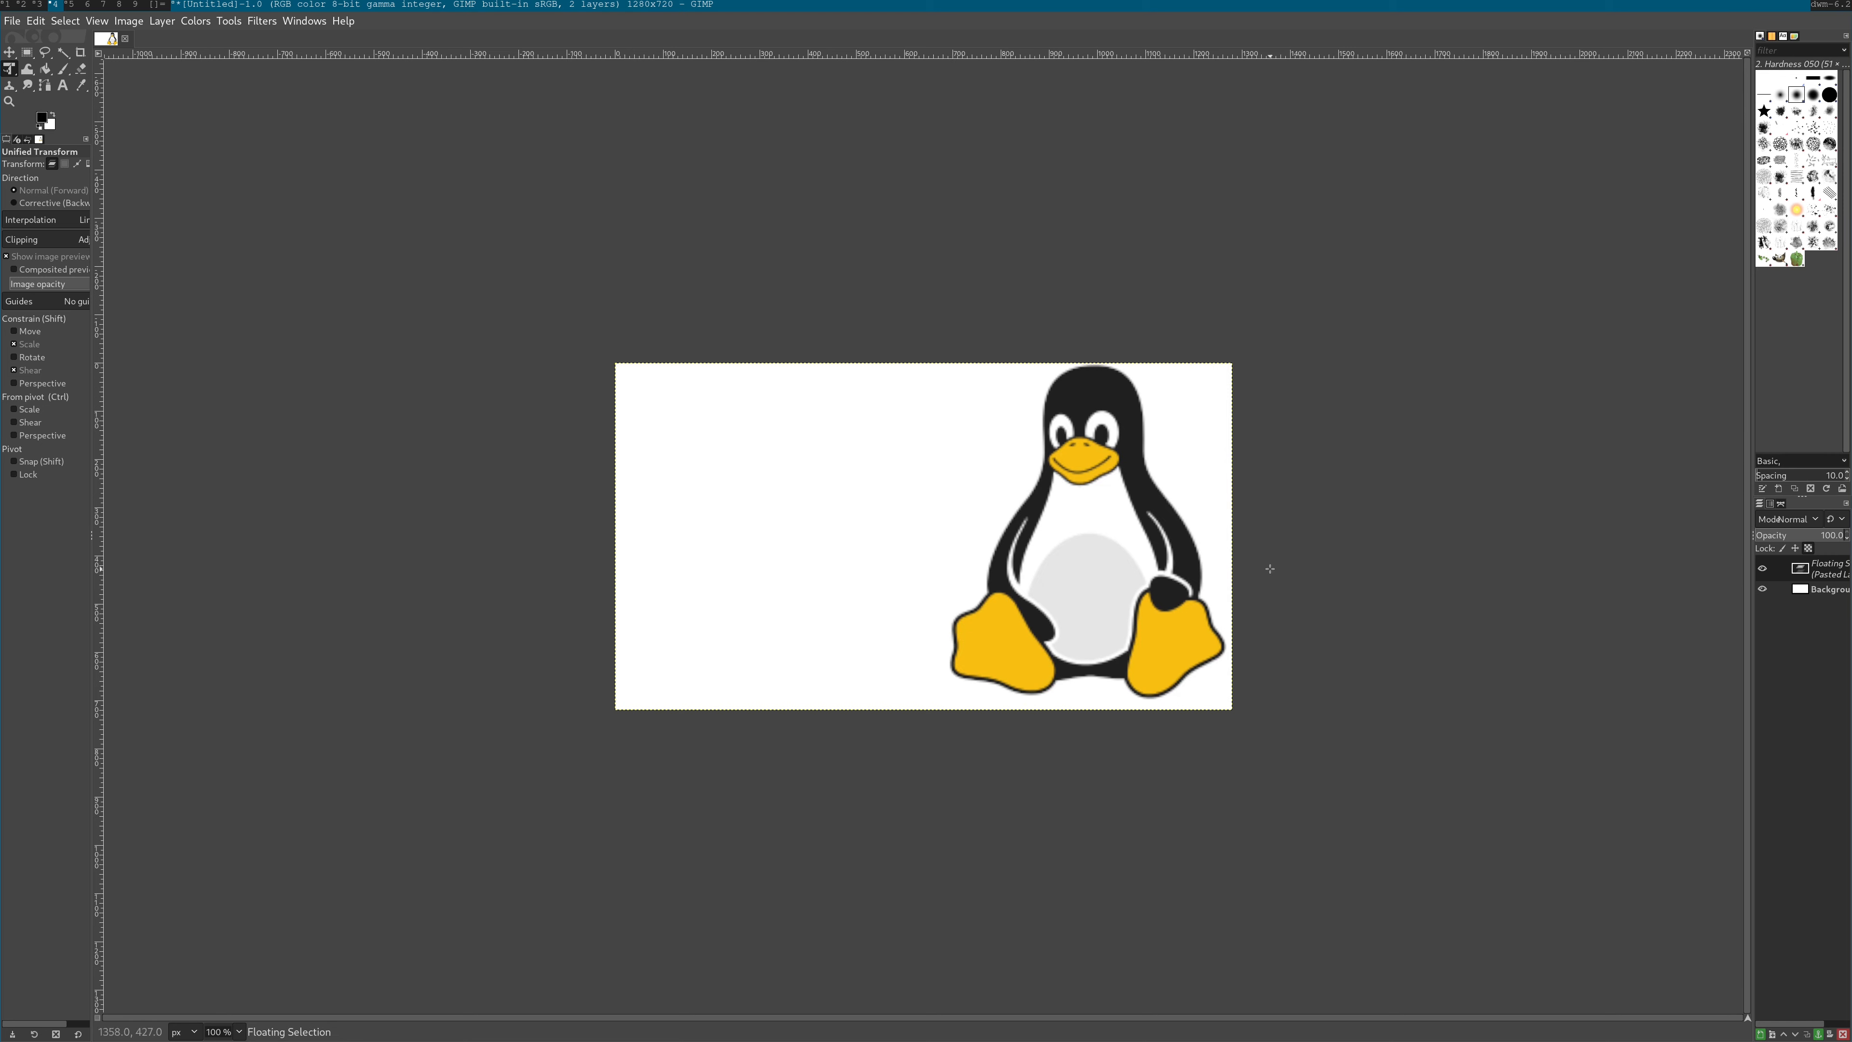
Turn the floating penguin selection into its own layer and duplicate the image
click(1762, 1033)
key(ctrl+d)
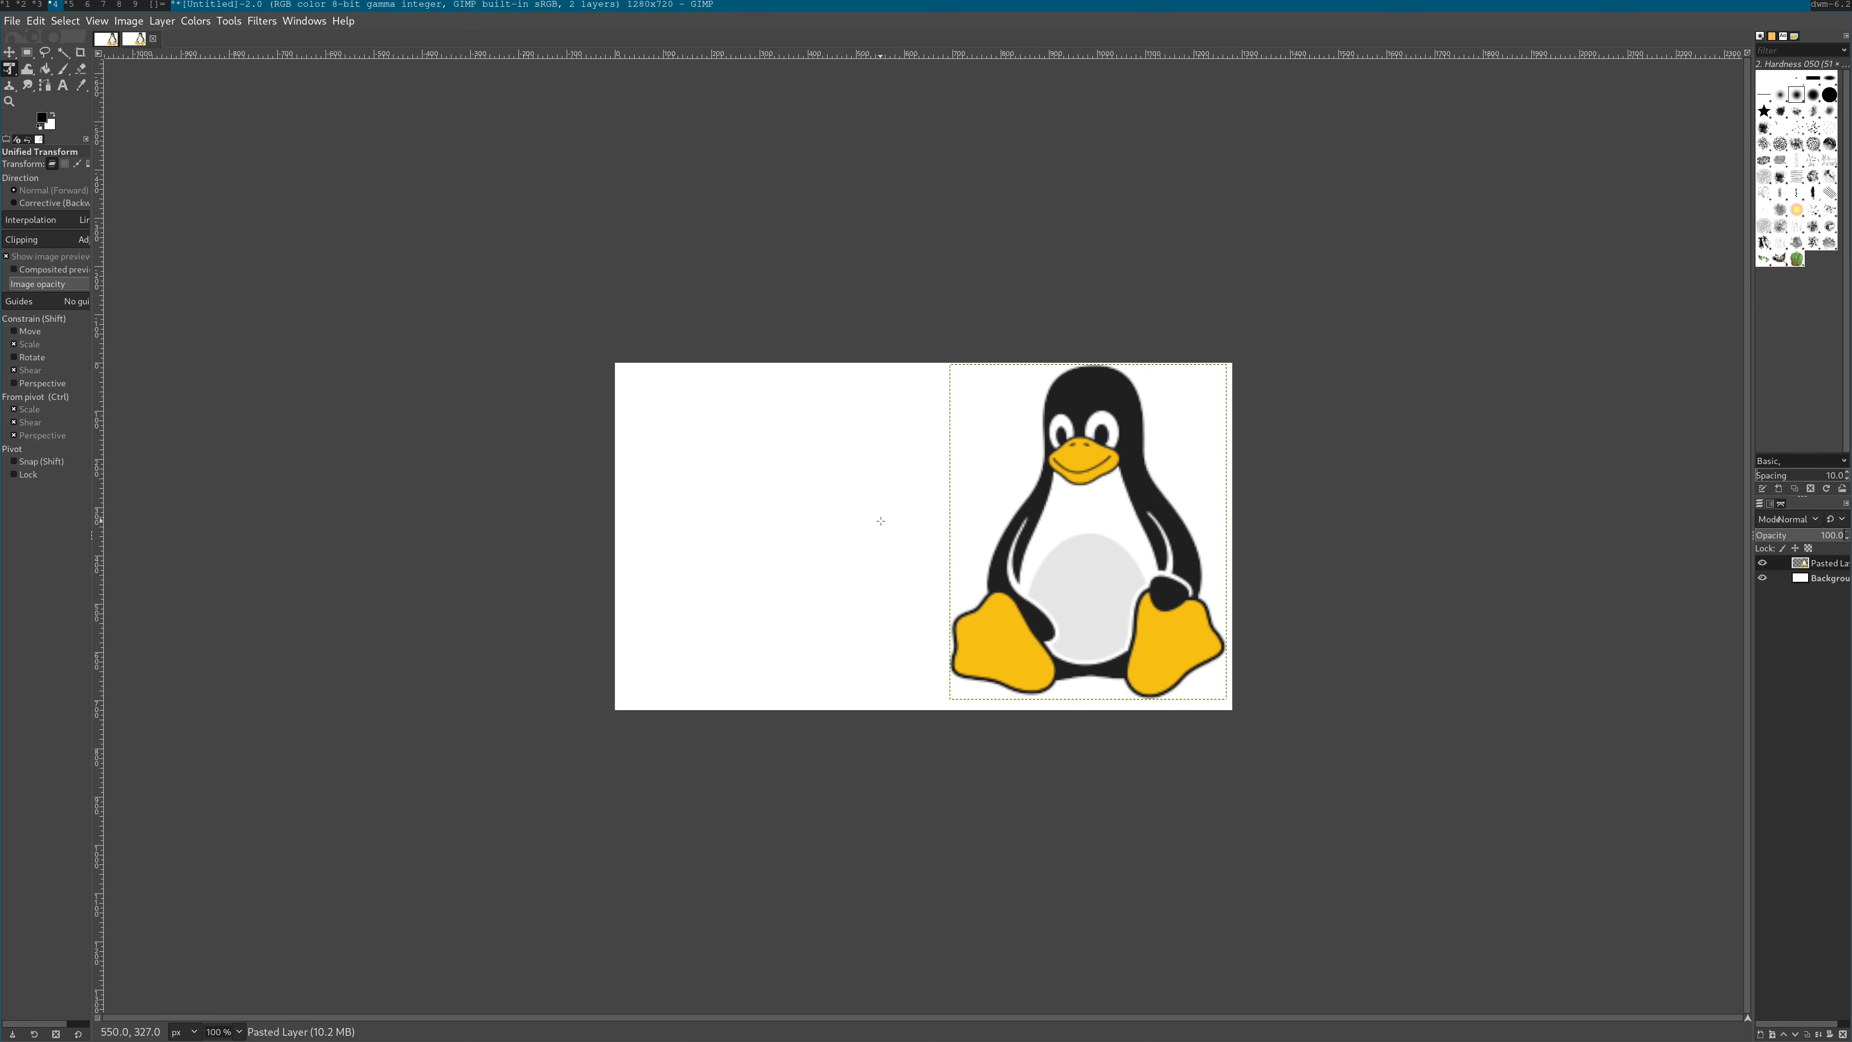
Add a new transparent 1280 × 720 px layer named Layer above the pasted penguin layer
click(1772, 1034)
key(ctrl+z)
click(1760, 1035)
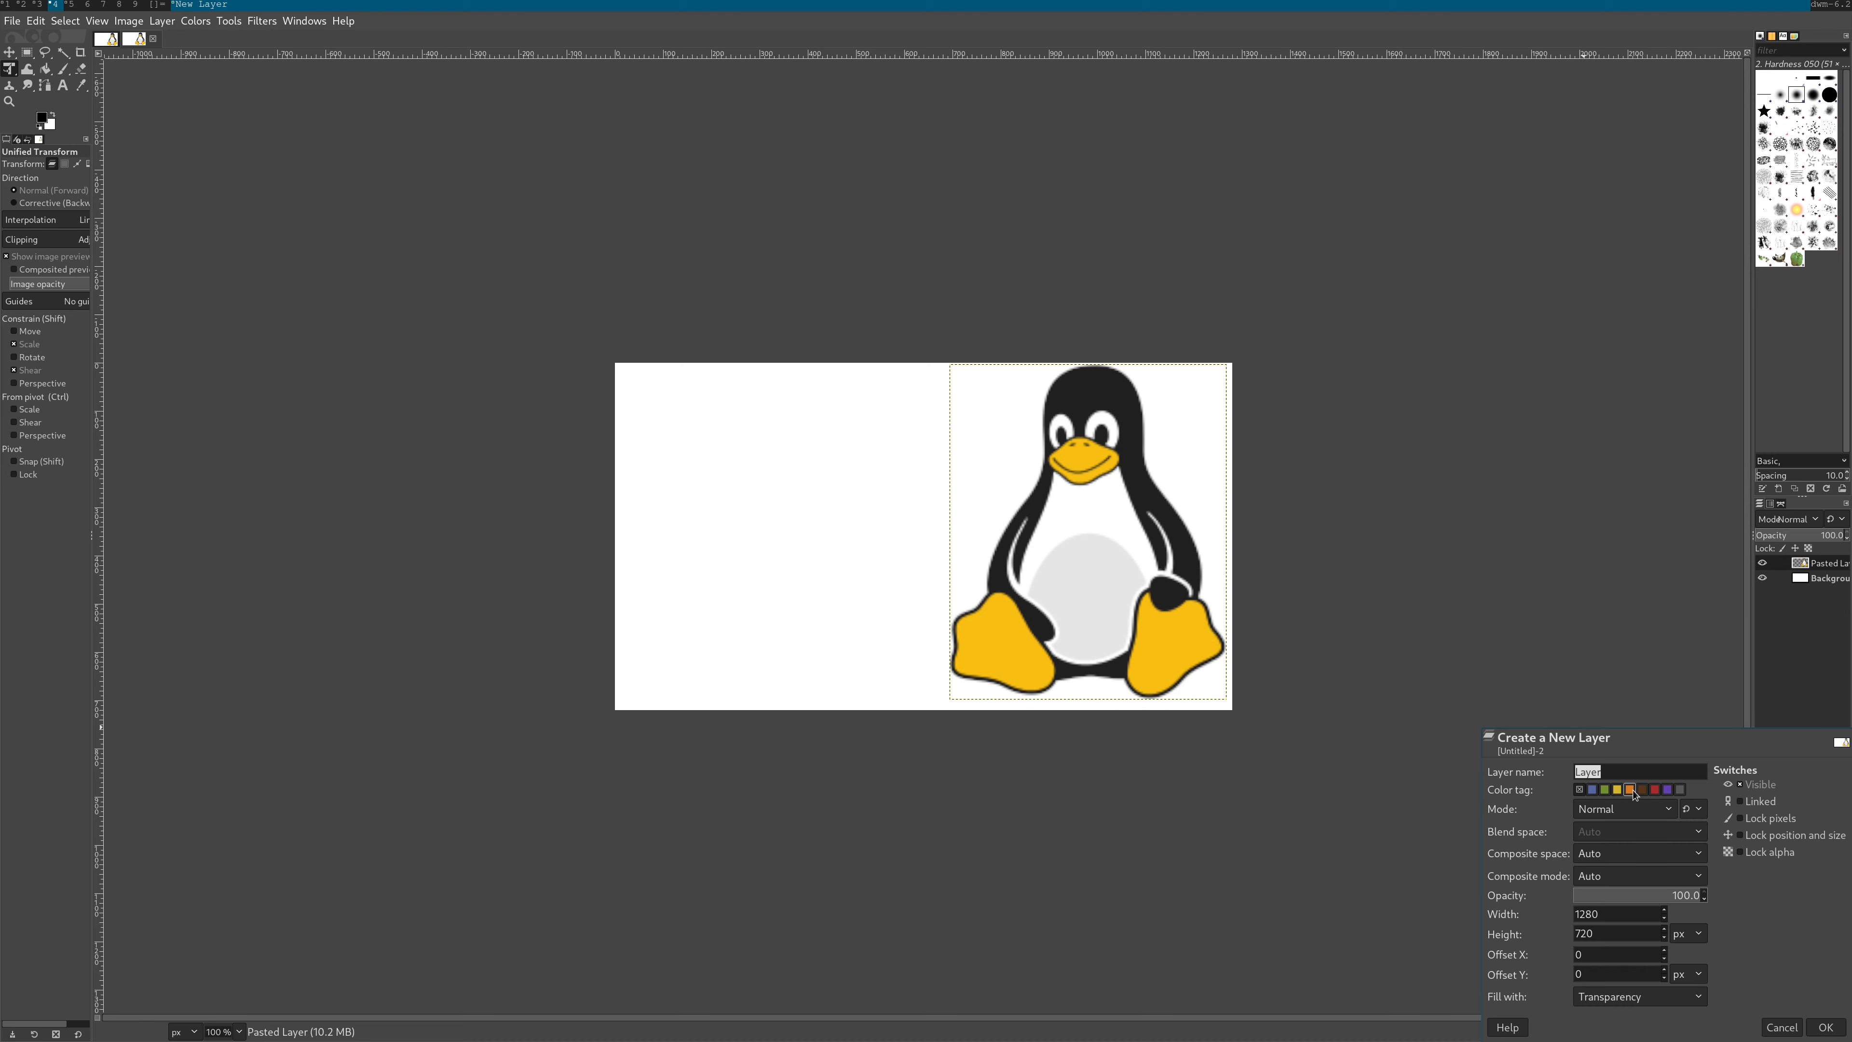
key(Return)
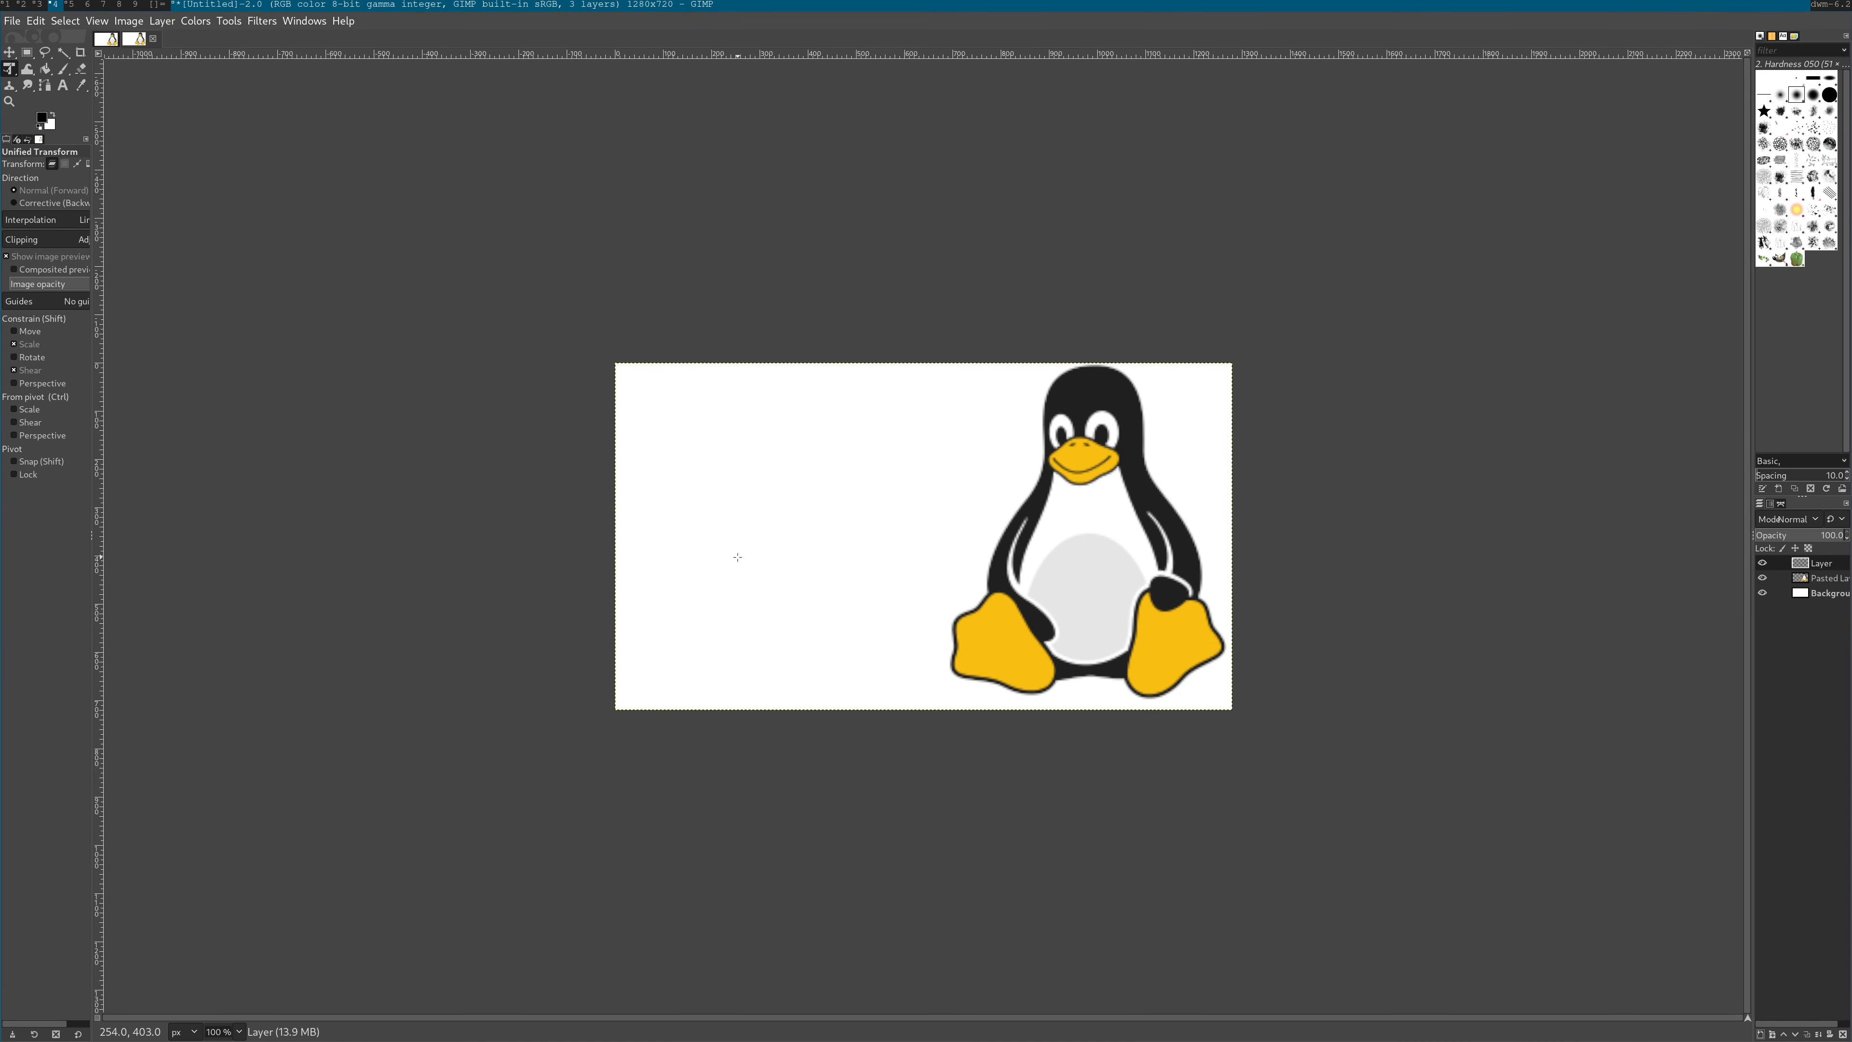
scroll(720, 550, down, 1)
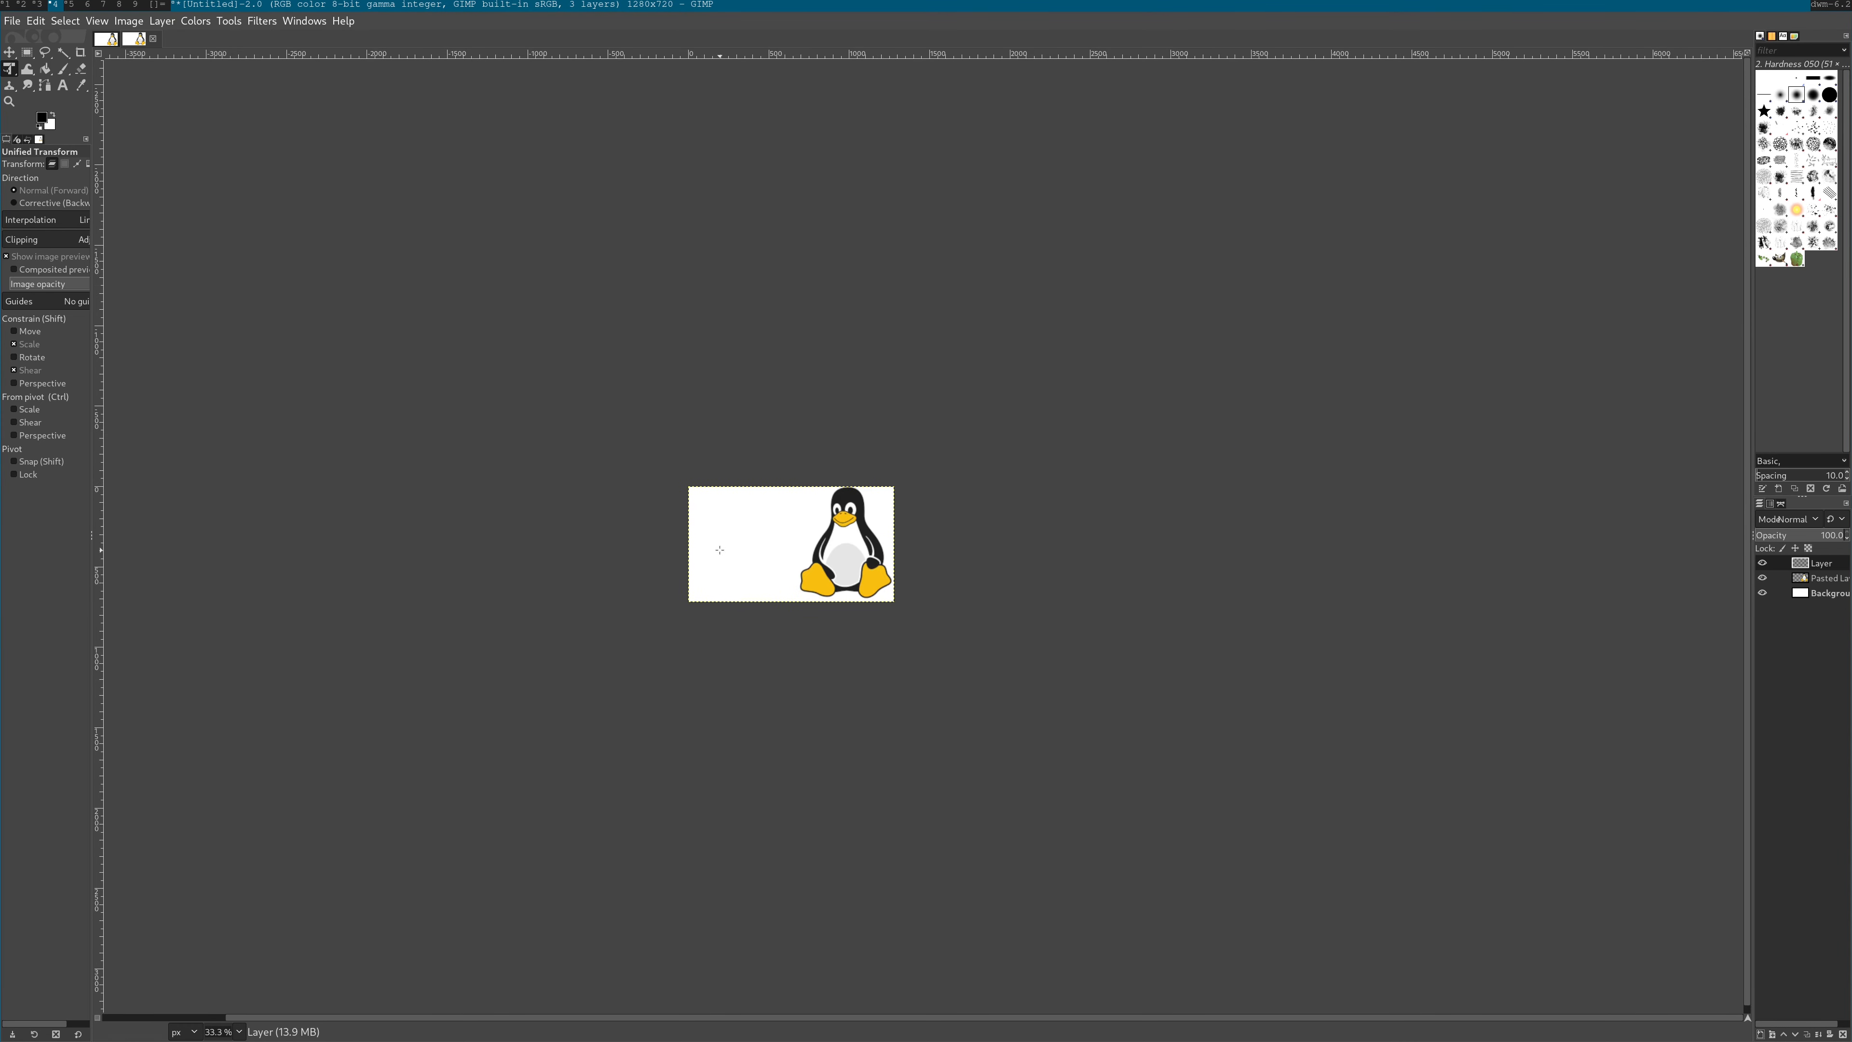
scroll(729, 552, down, 1)
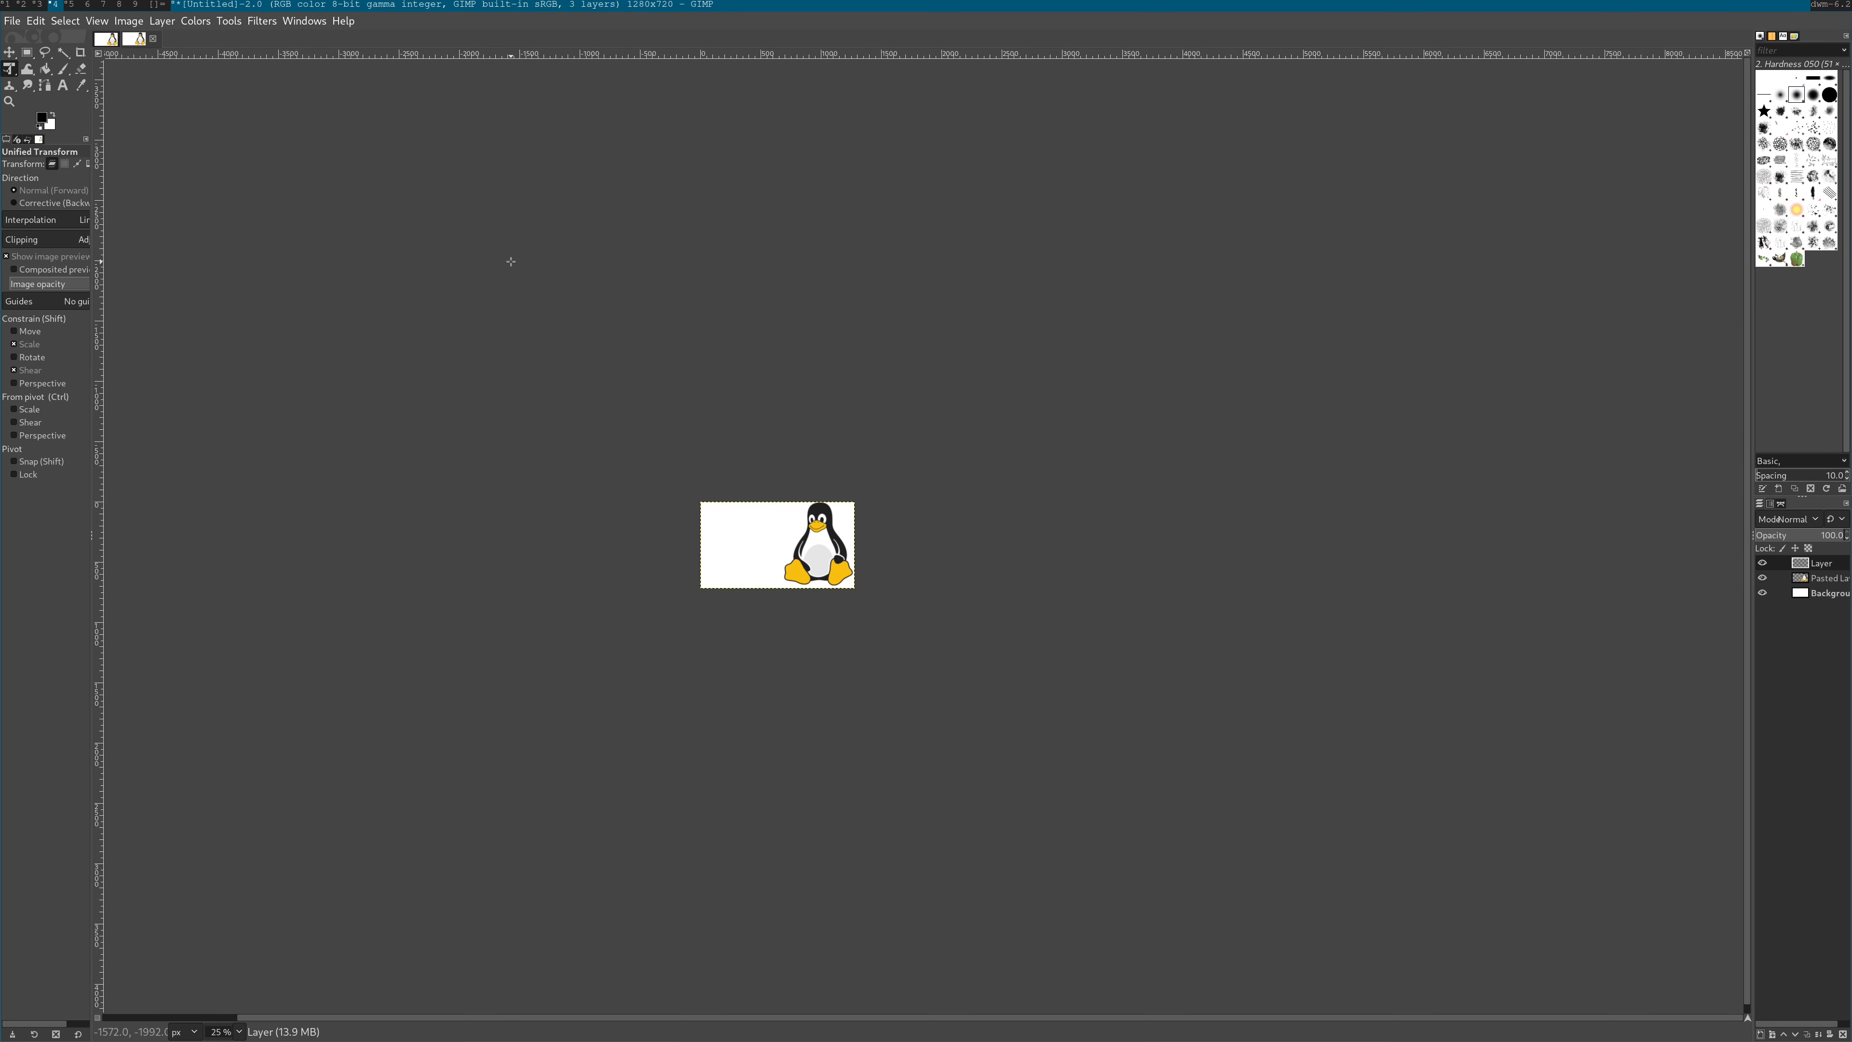
scroll(510, 261, up, 2)
scroll(634, 642, down, 1)
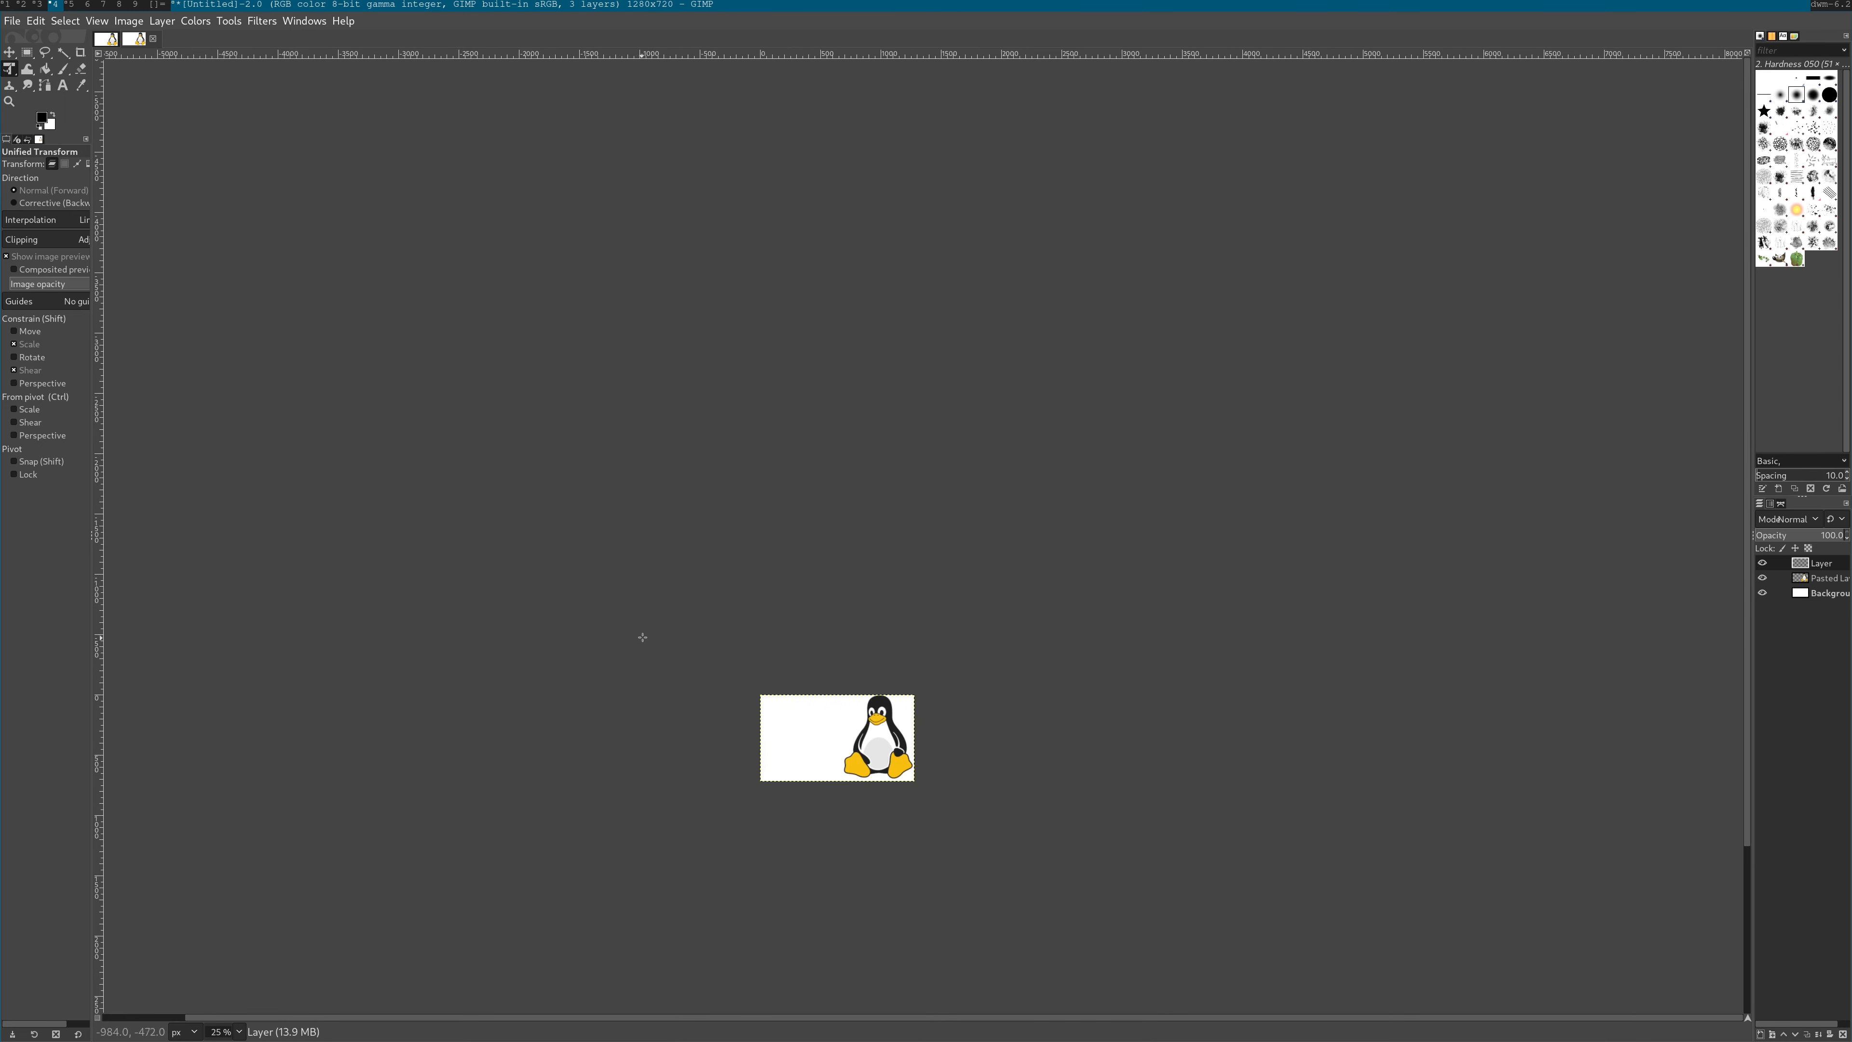
scroll(795, 767, up, 4)
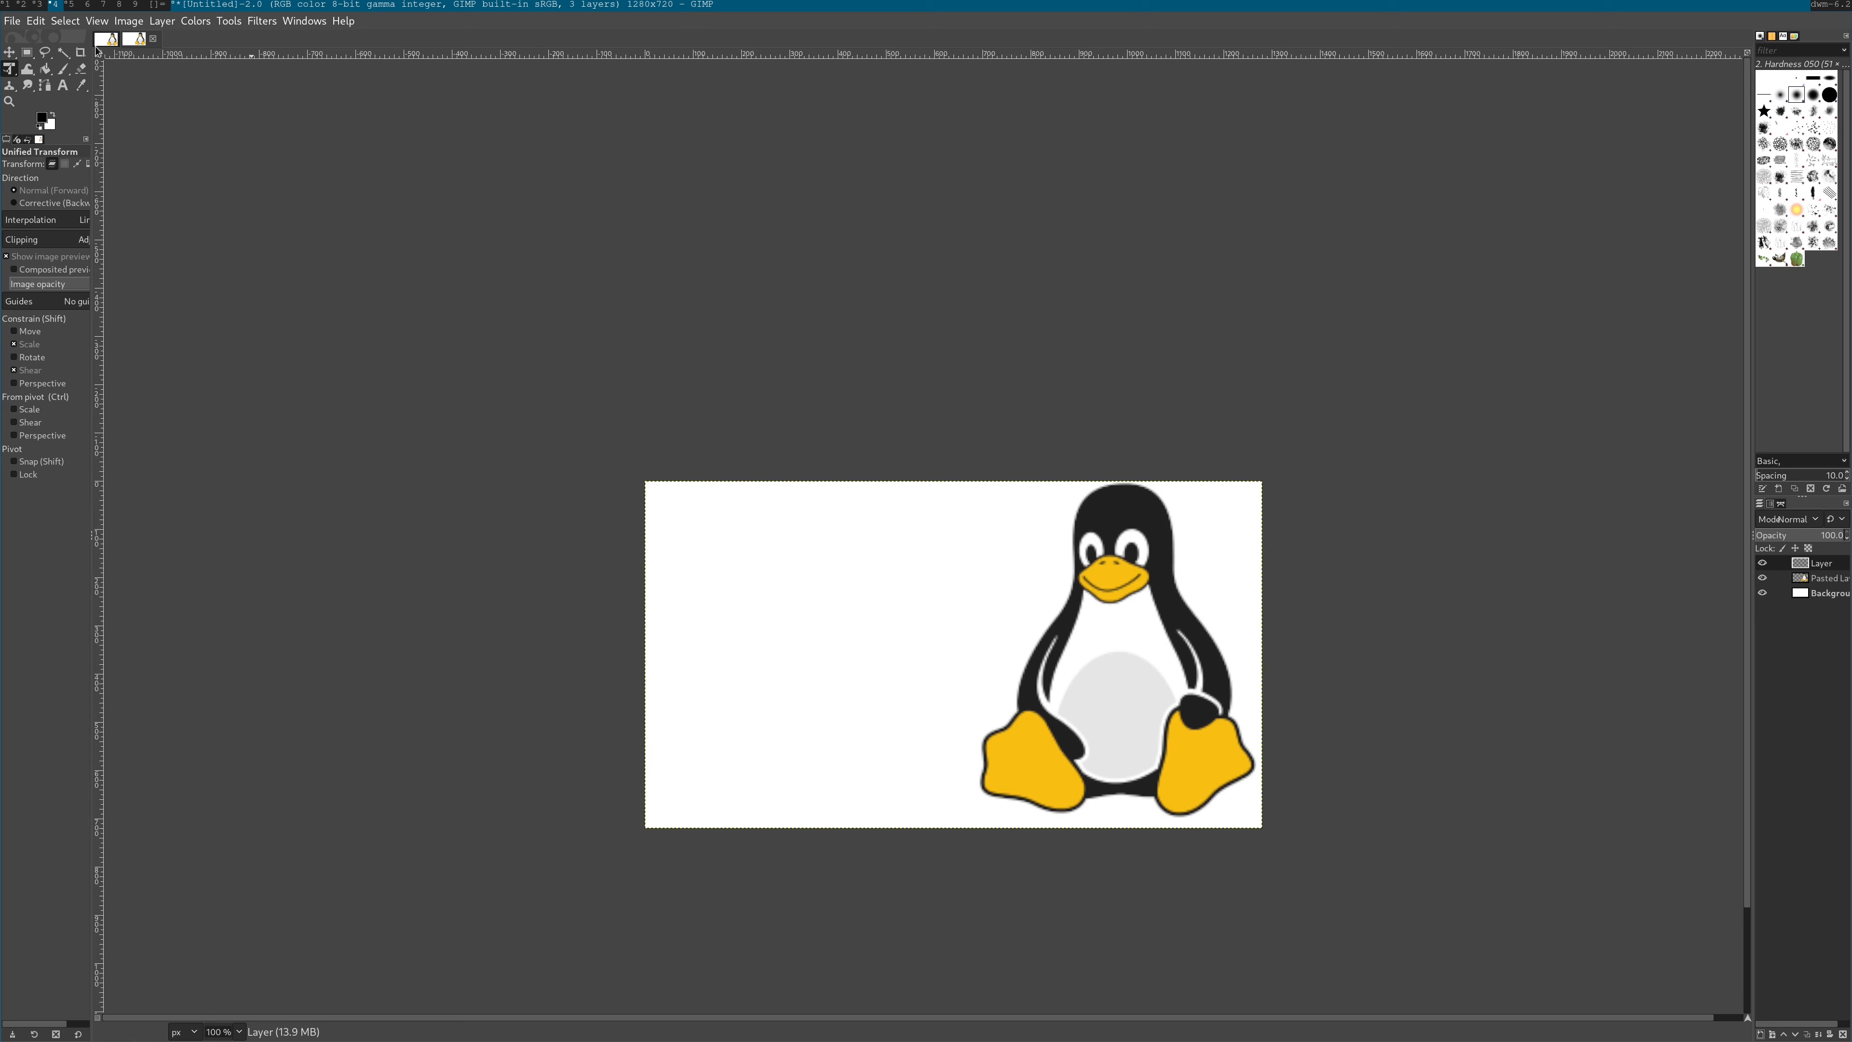
Switch back to Firefox and search Google Images for suckless dwm
click(77, 5)
triple_click(412, 90)
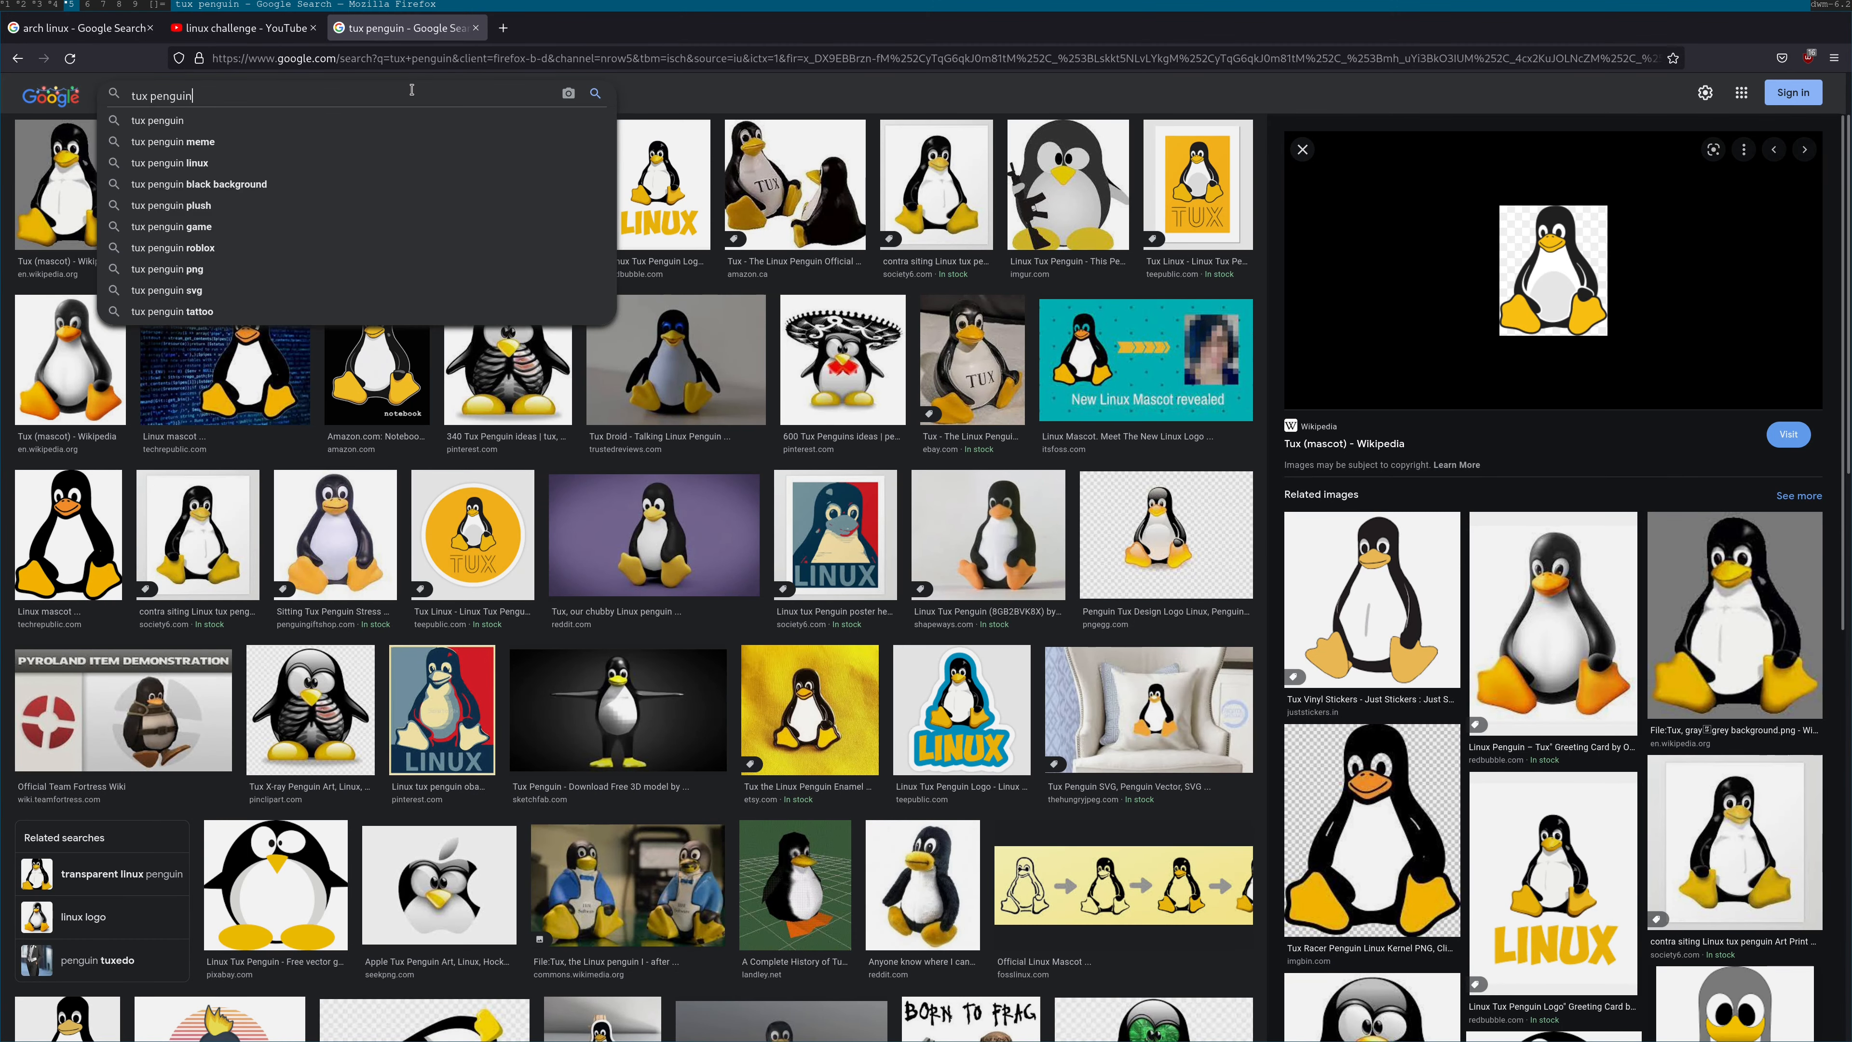
text(suckless dwm)
key(Return)
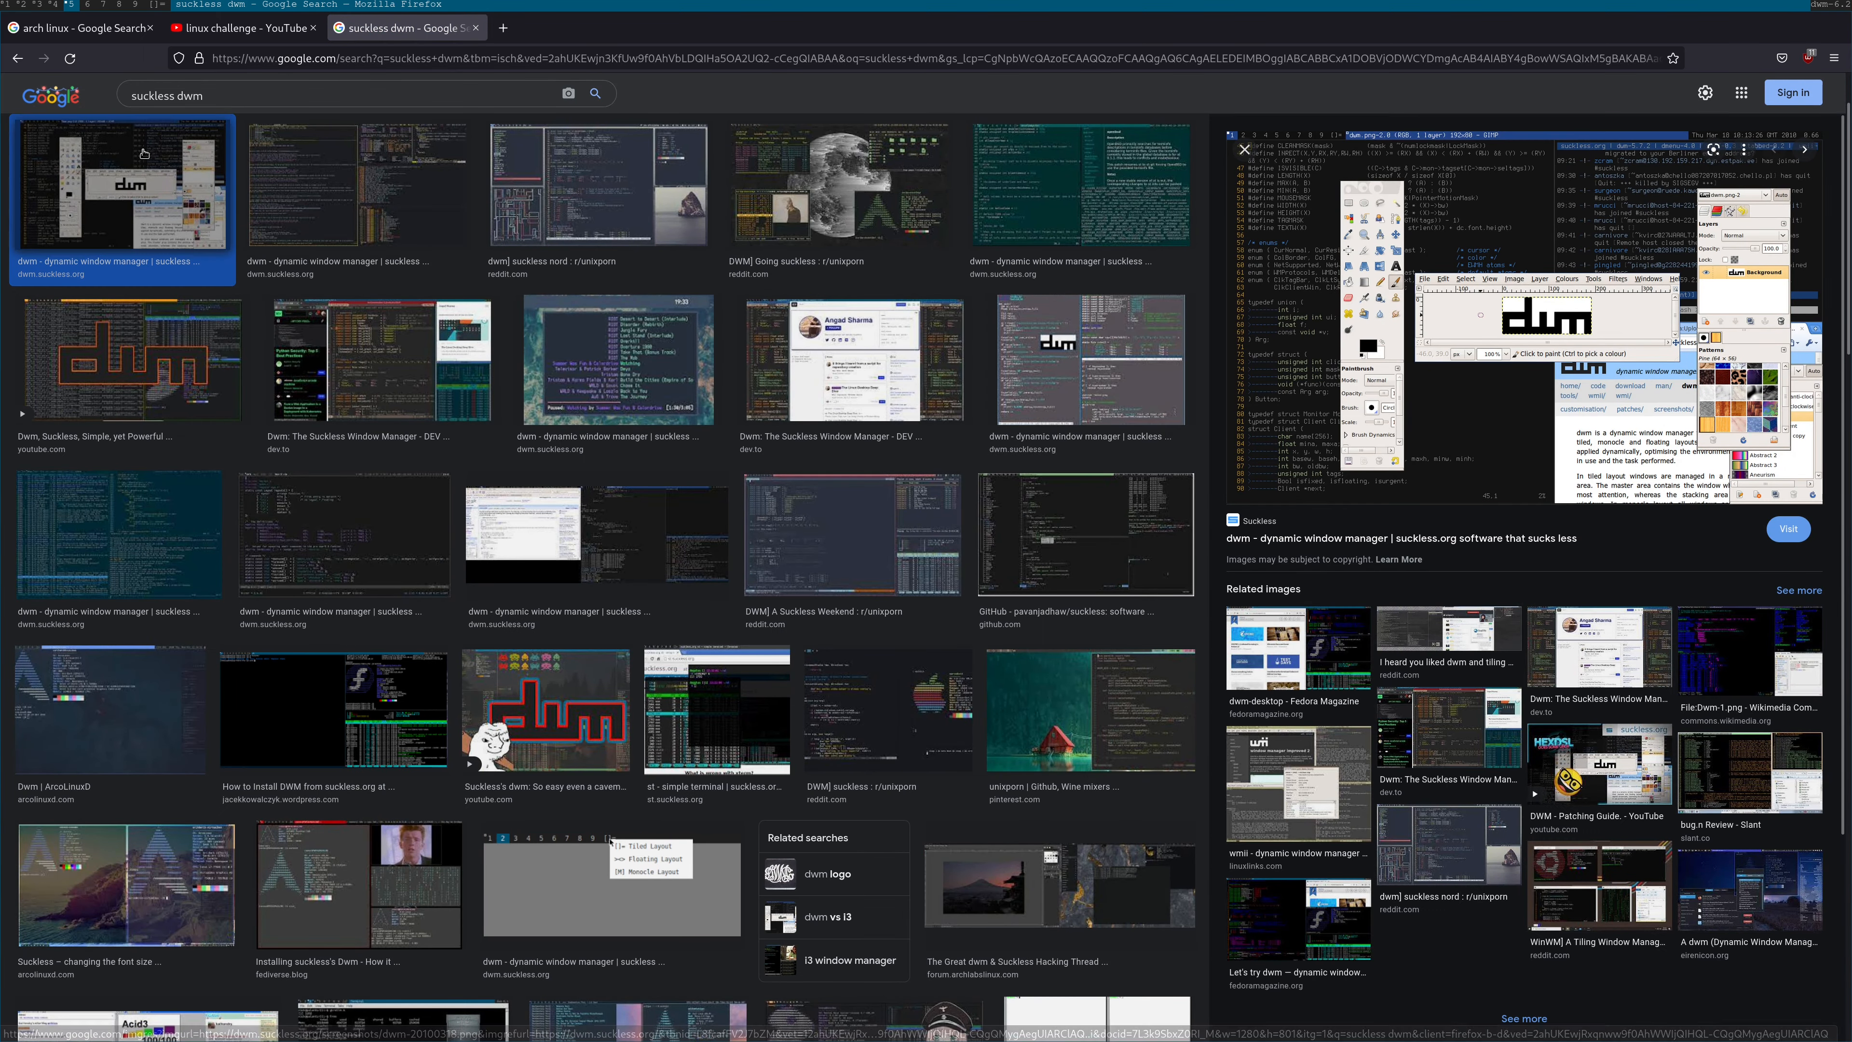
Preview several of the suckless dwm image results to find a suitable dwm logo picture
click(103, 386)
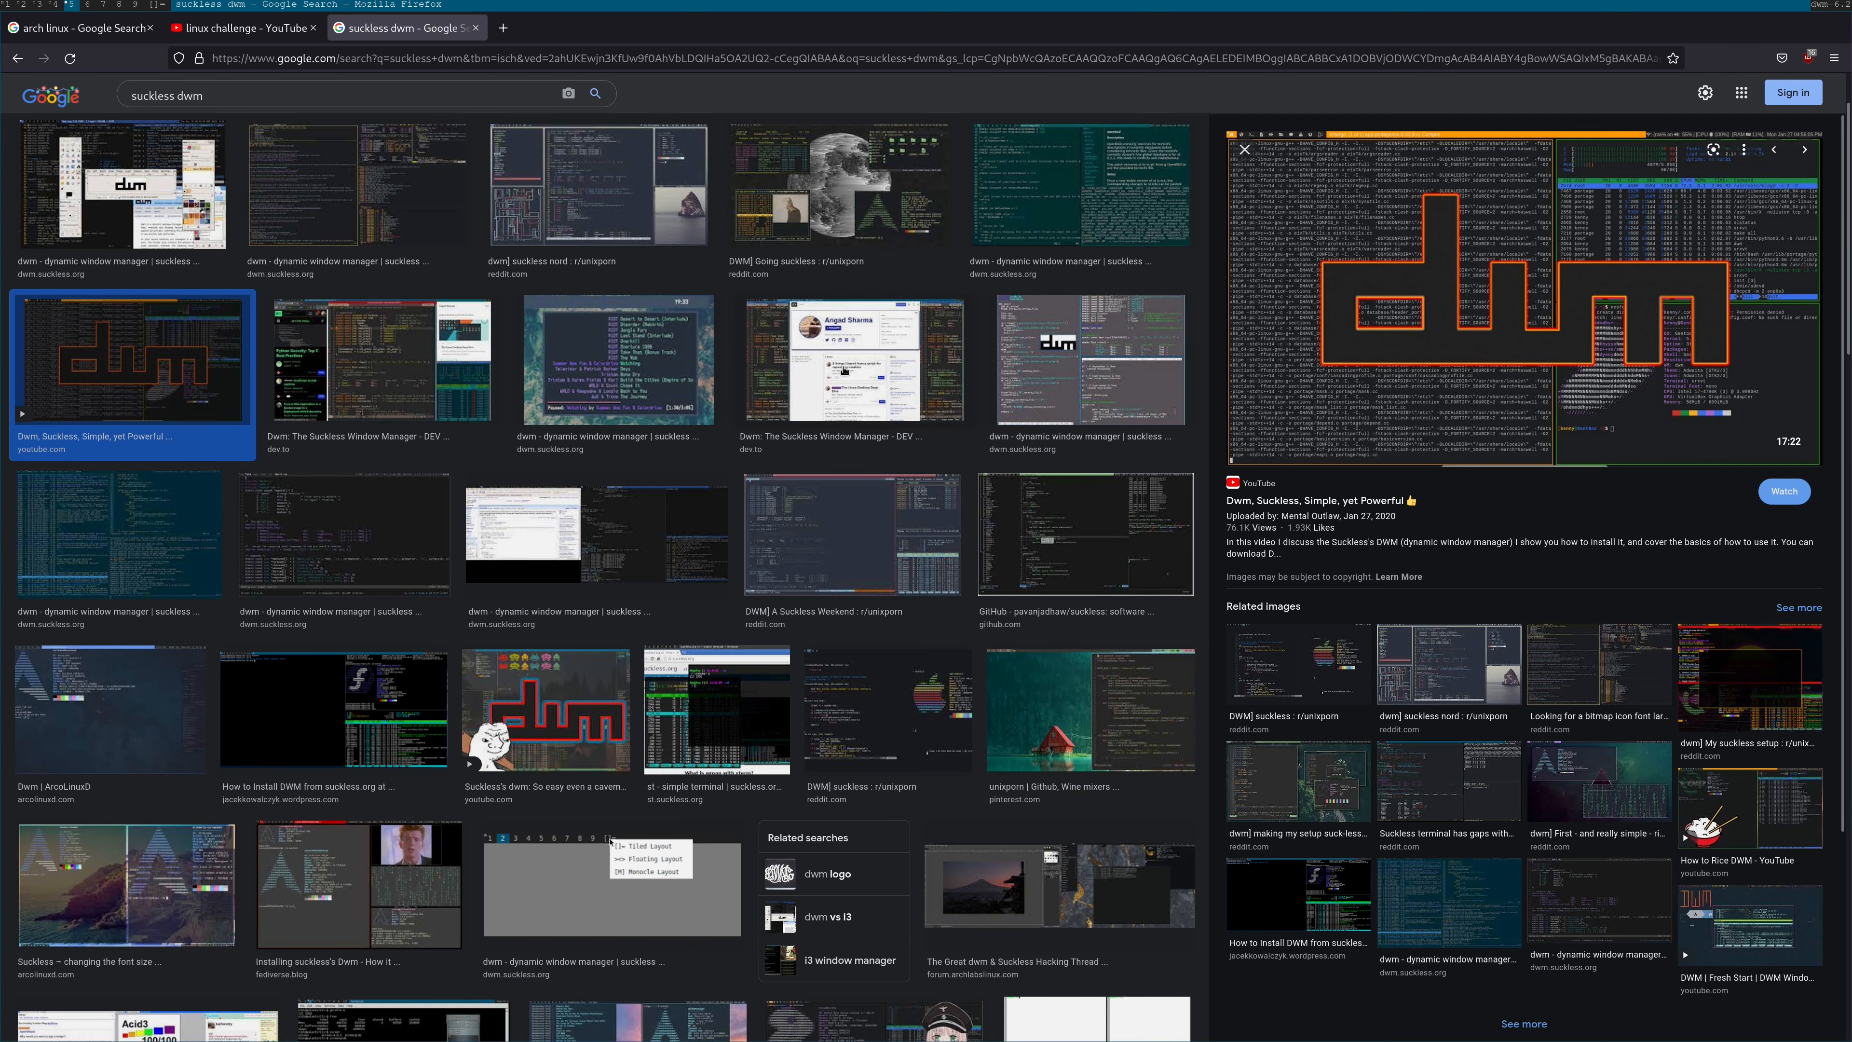
click(558, 732)
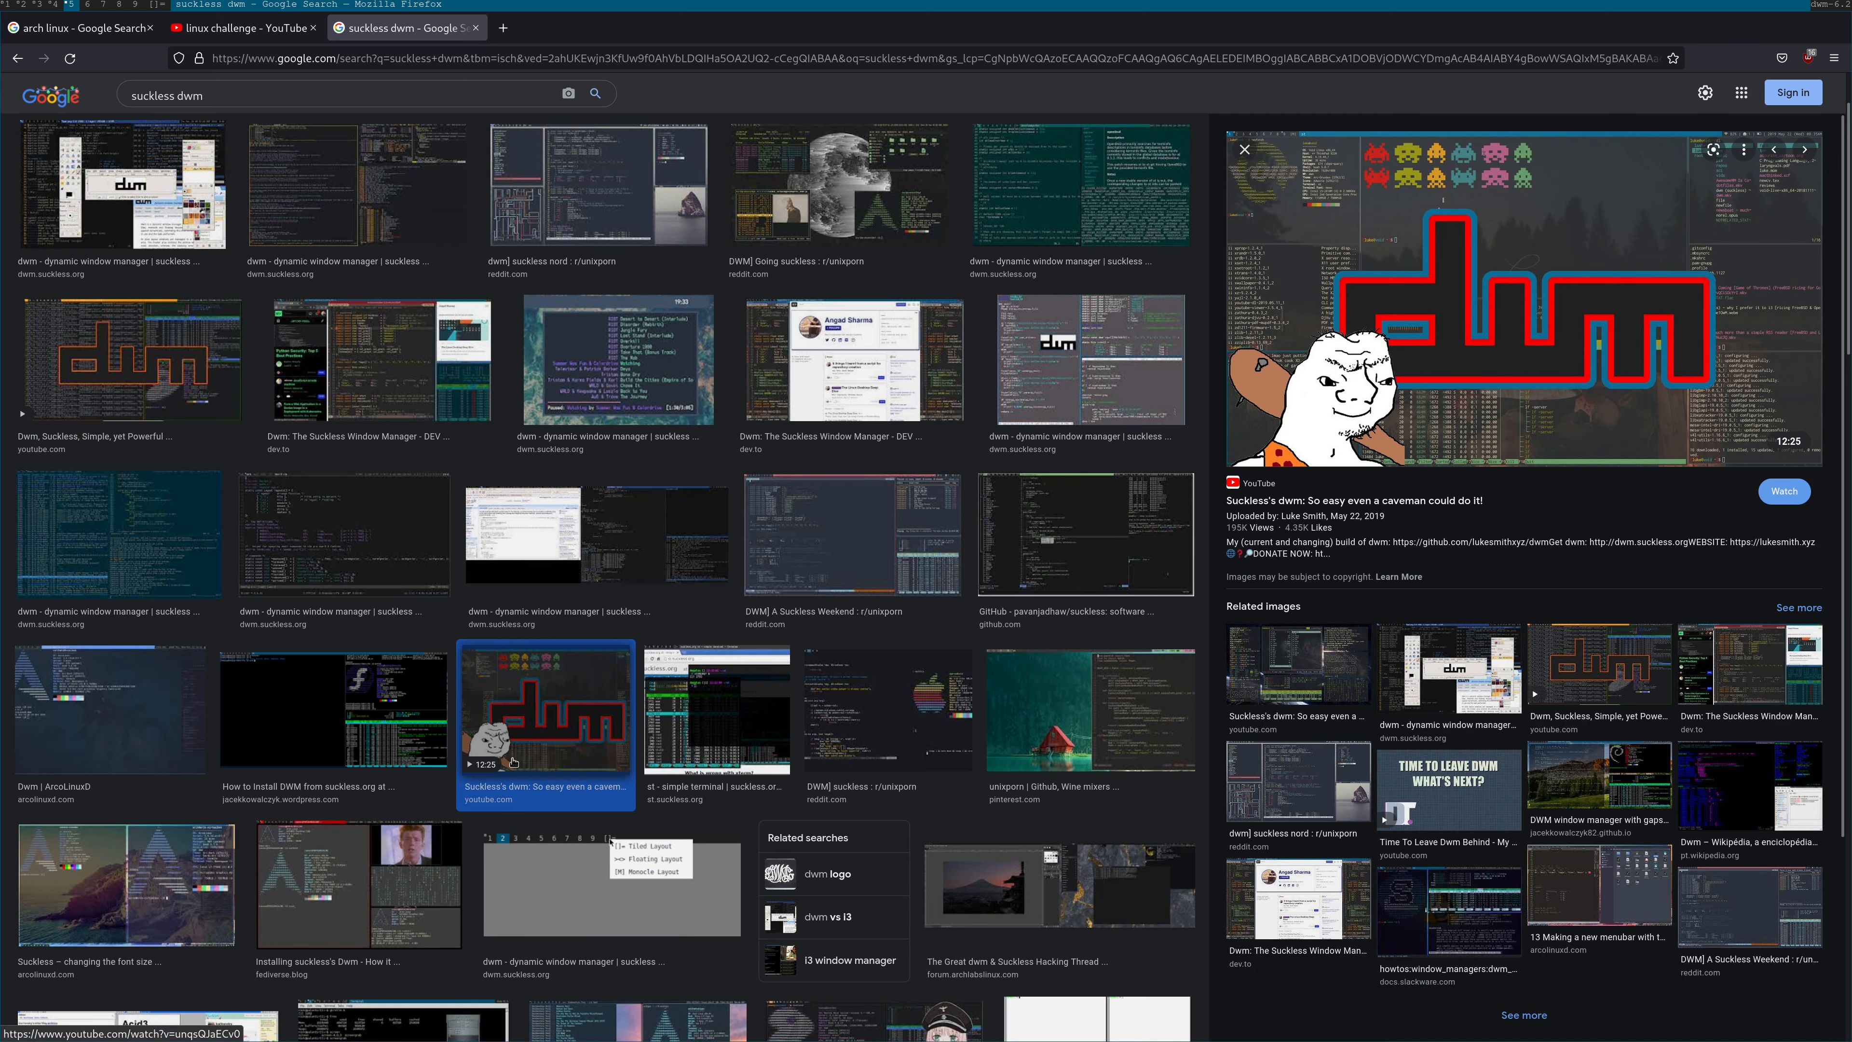
click(914, 700)
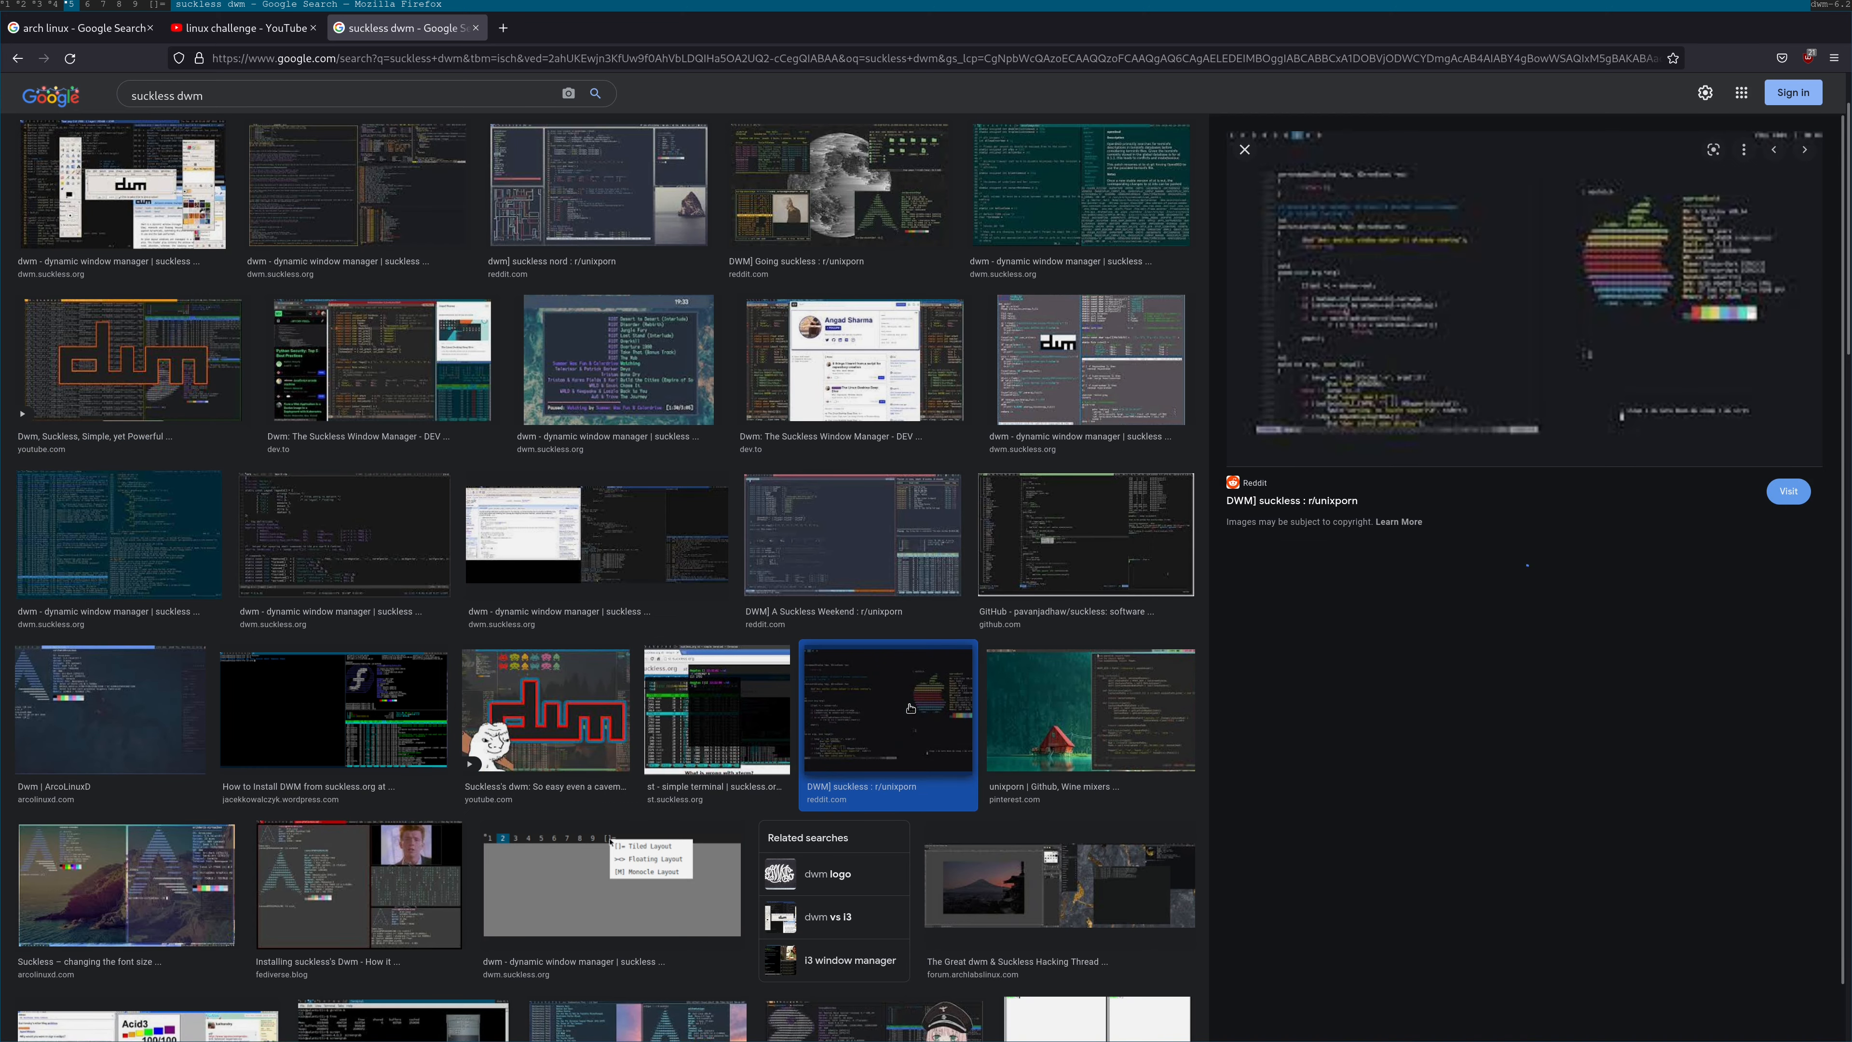
click(551, 710)
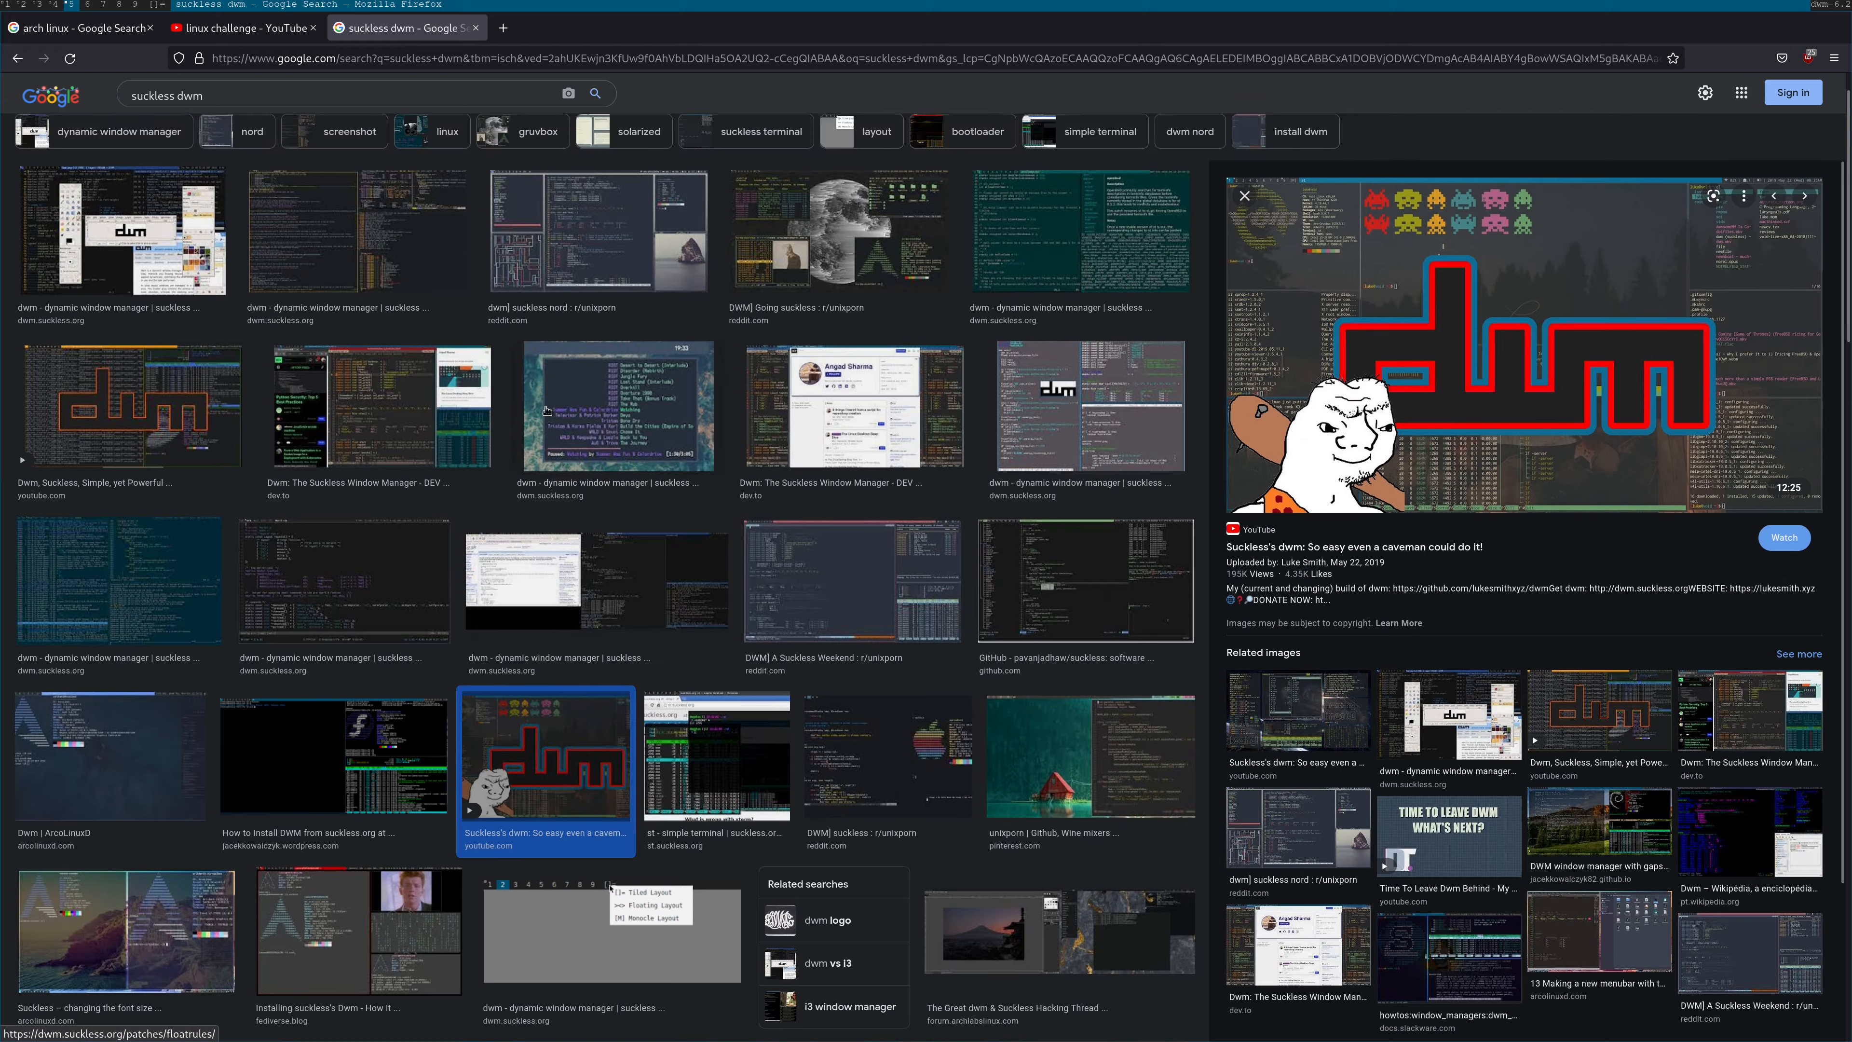
scroll(700, 570, up, 1)
scroll(846, 434, down, 1)
click(847, 434)
key(Right)
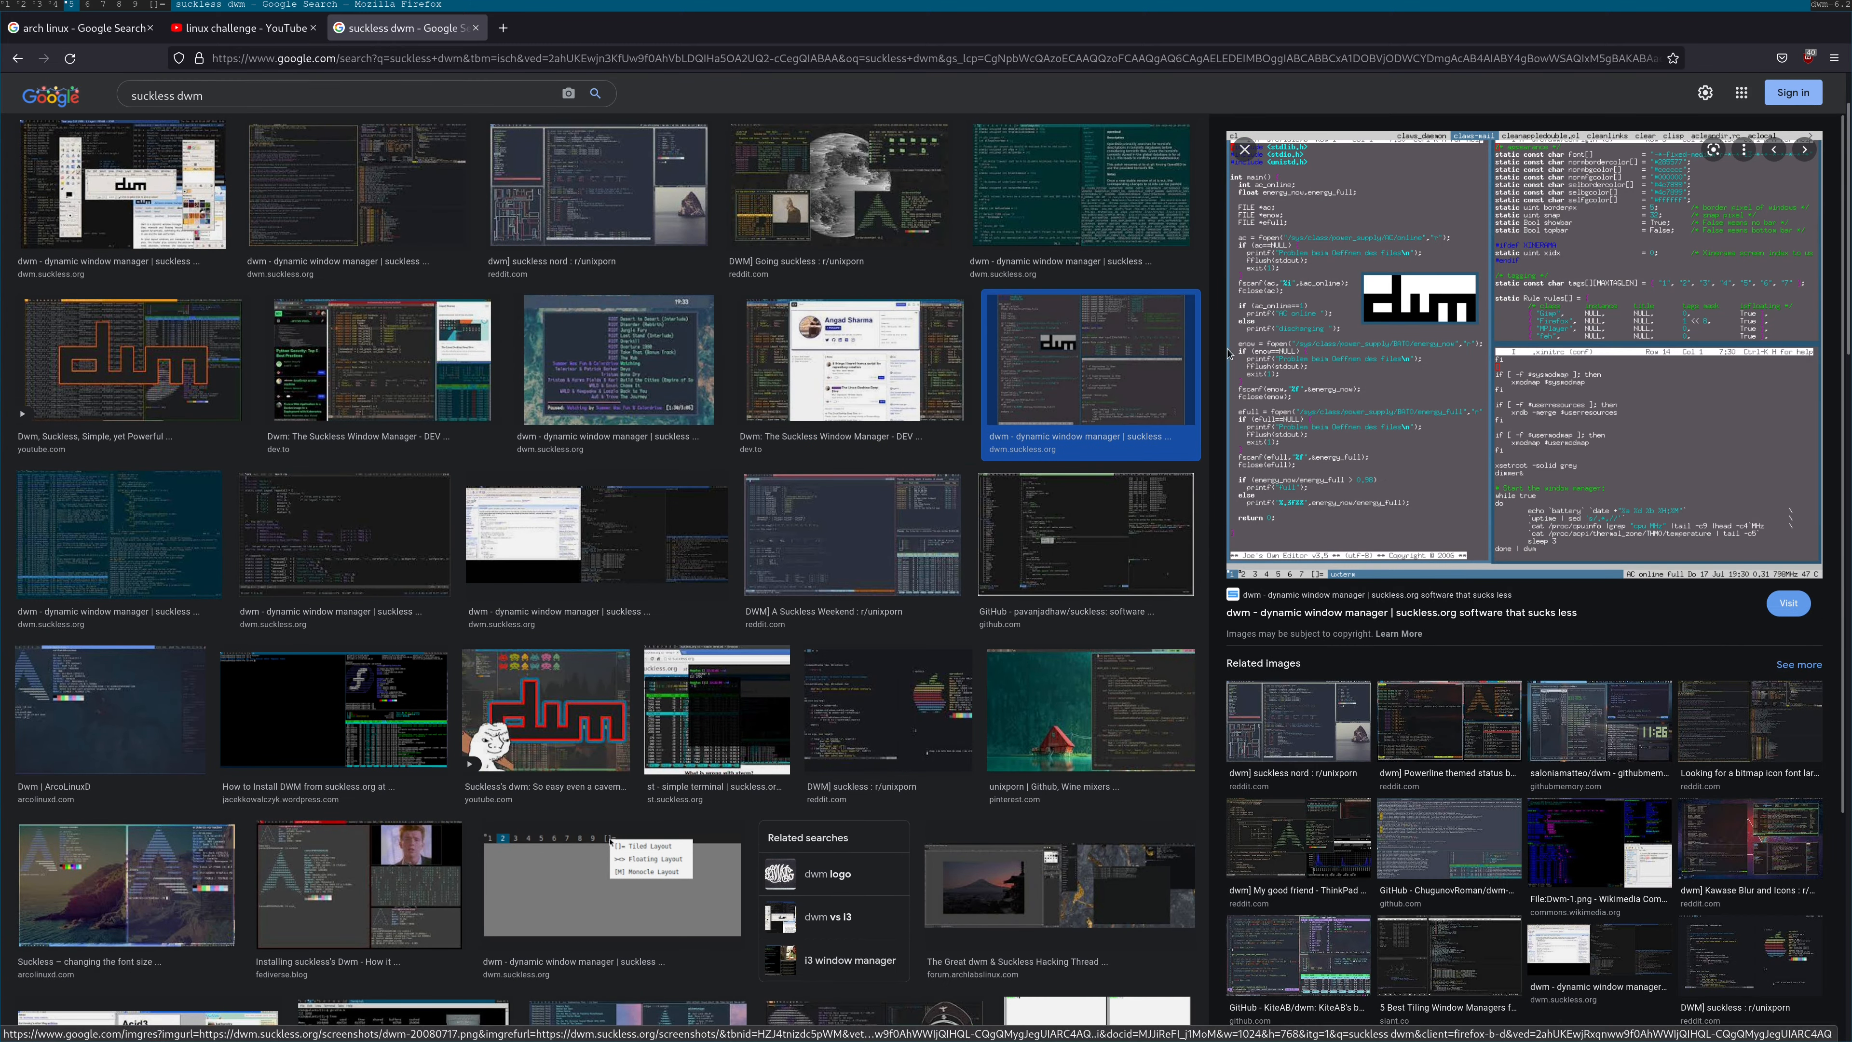
scroll(812, 377, up, 1)
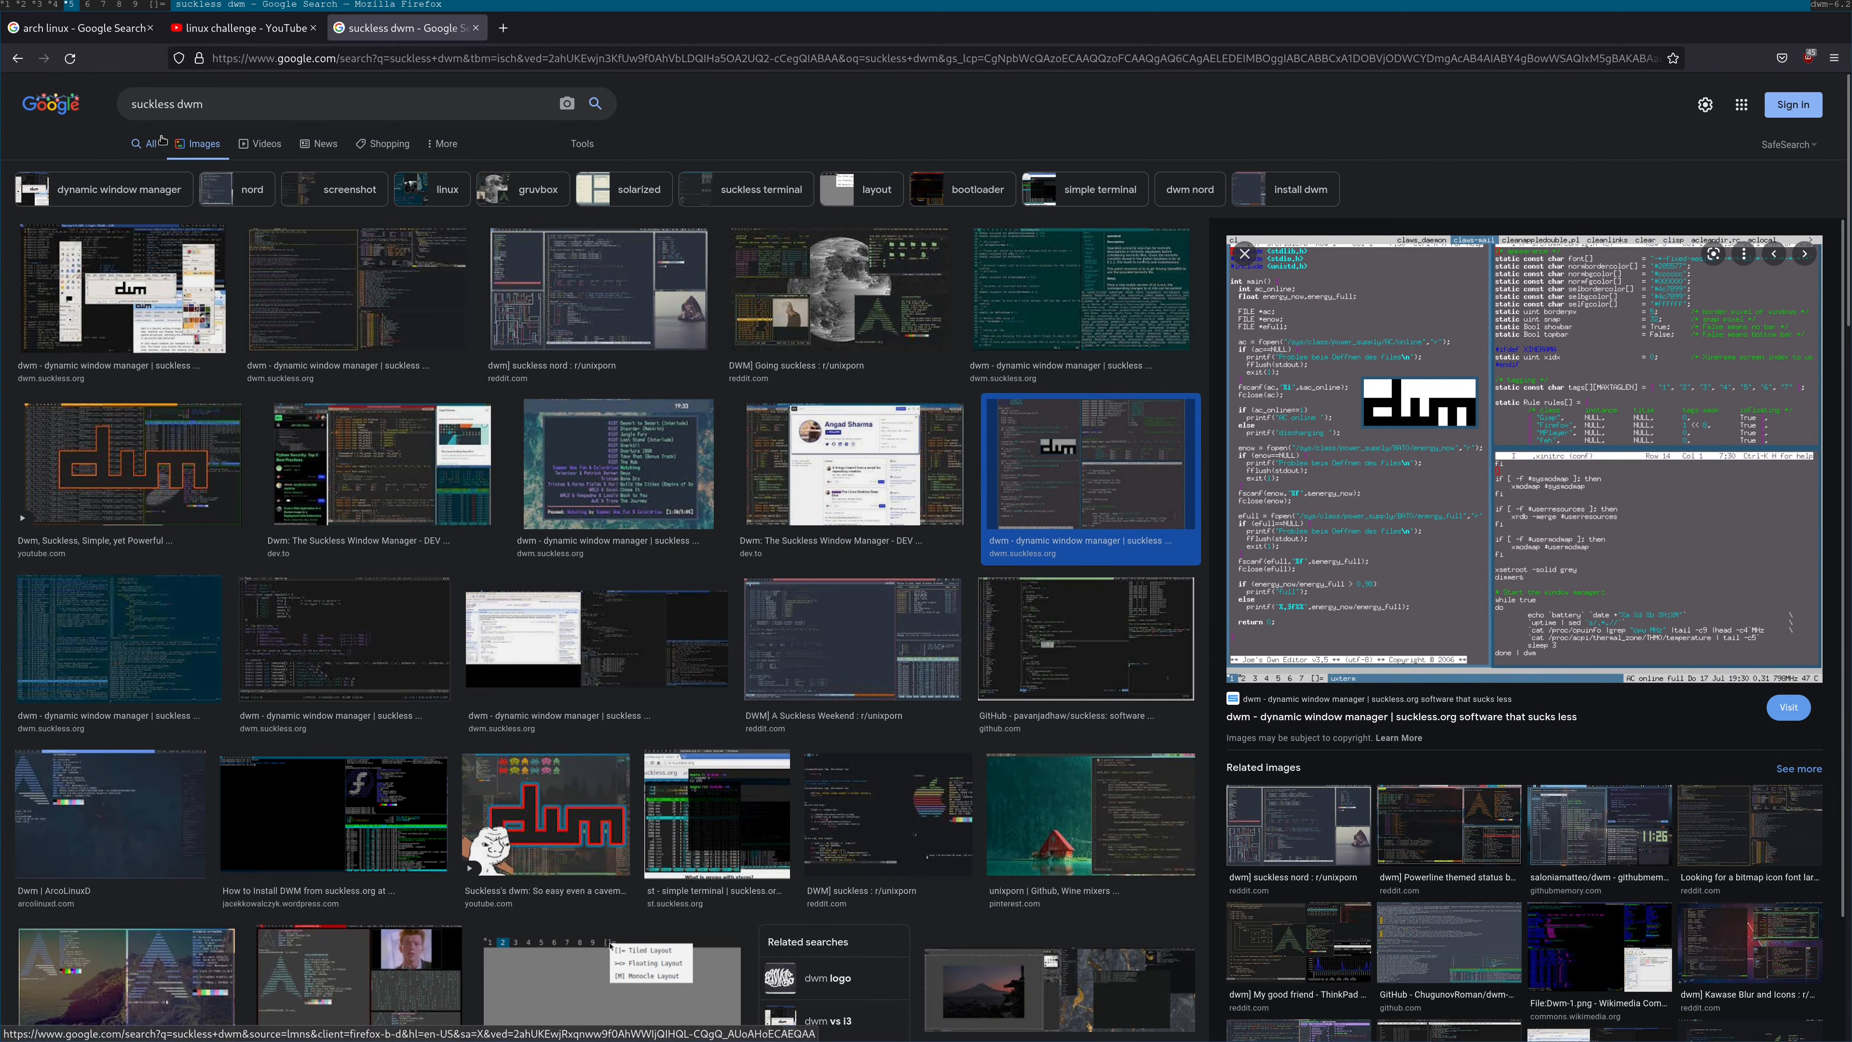
Copy the dwm logo image from the dwm.suckless.org page and paste it into the penguin image in GIMP
click(150, 143)
click(192, 235)
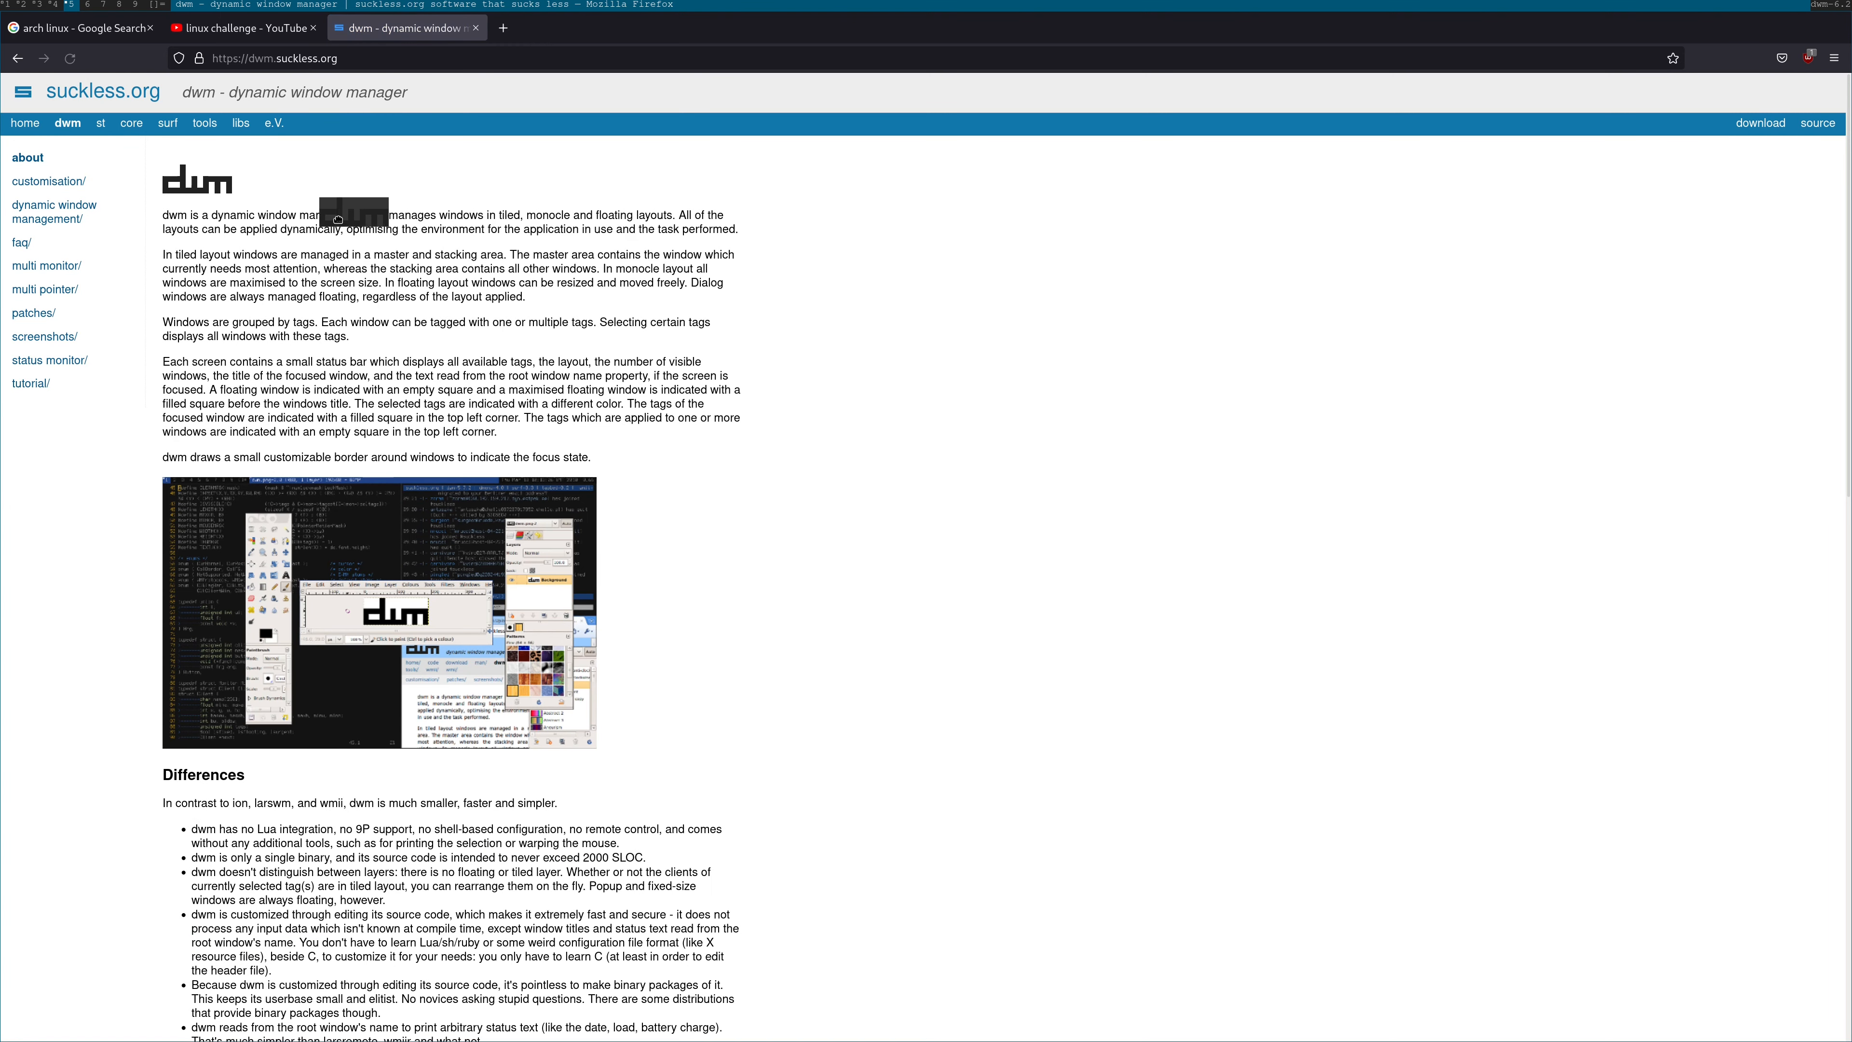
right_click(216, 190)
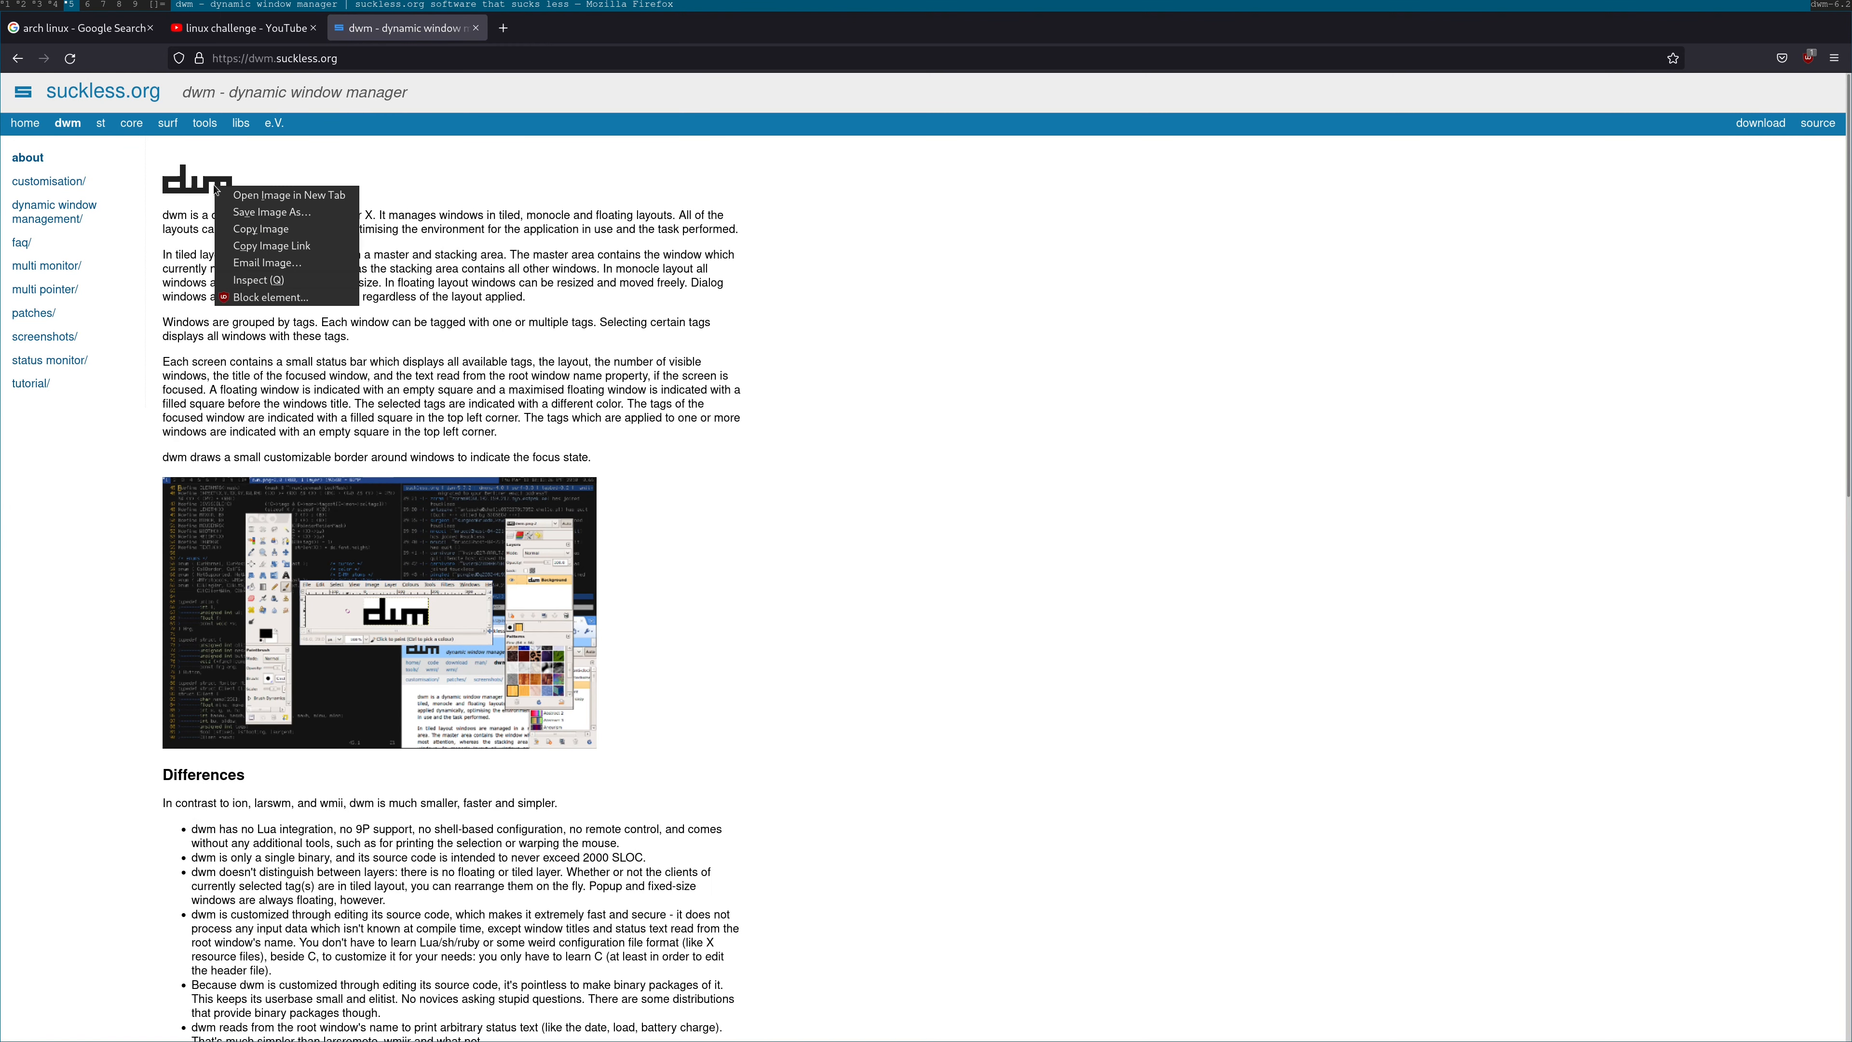
click(303, 243)
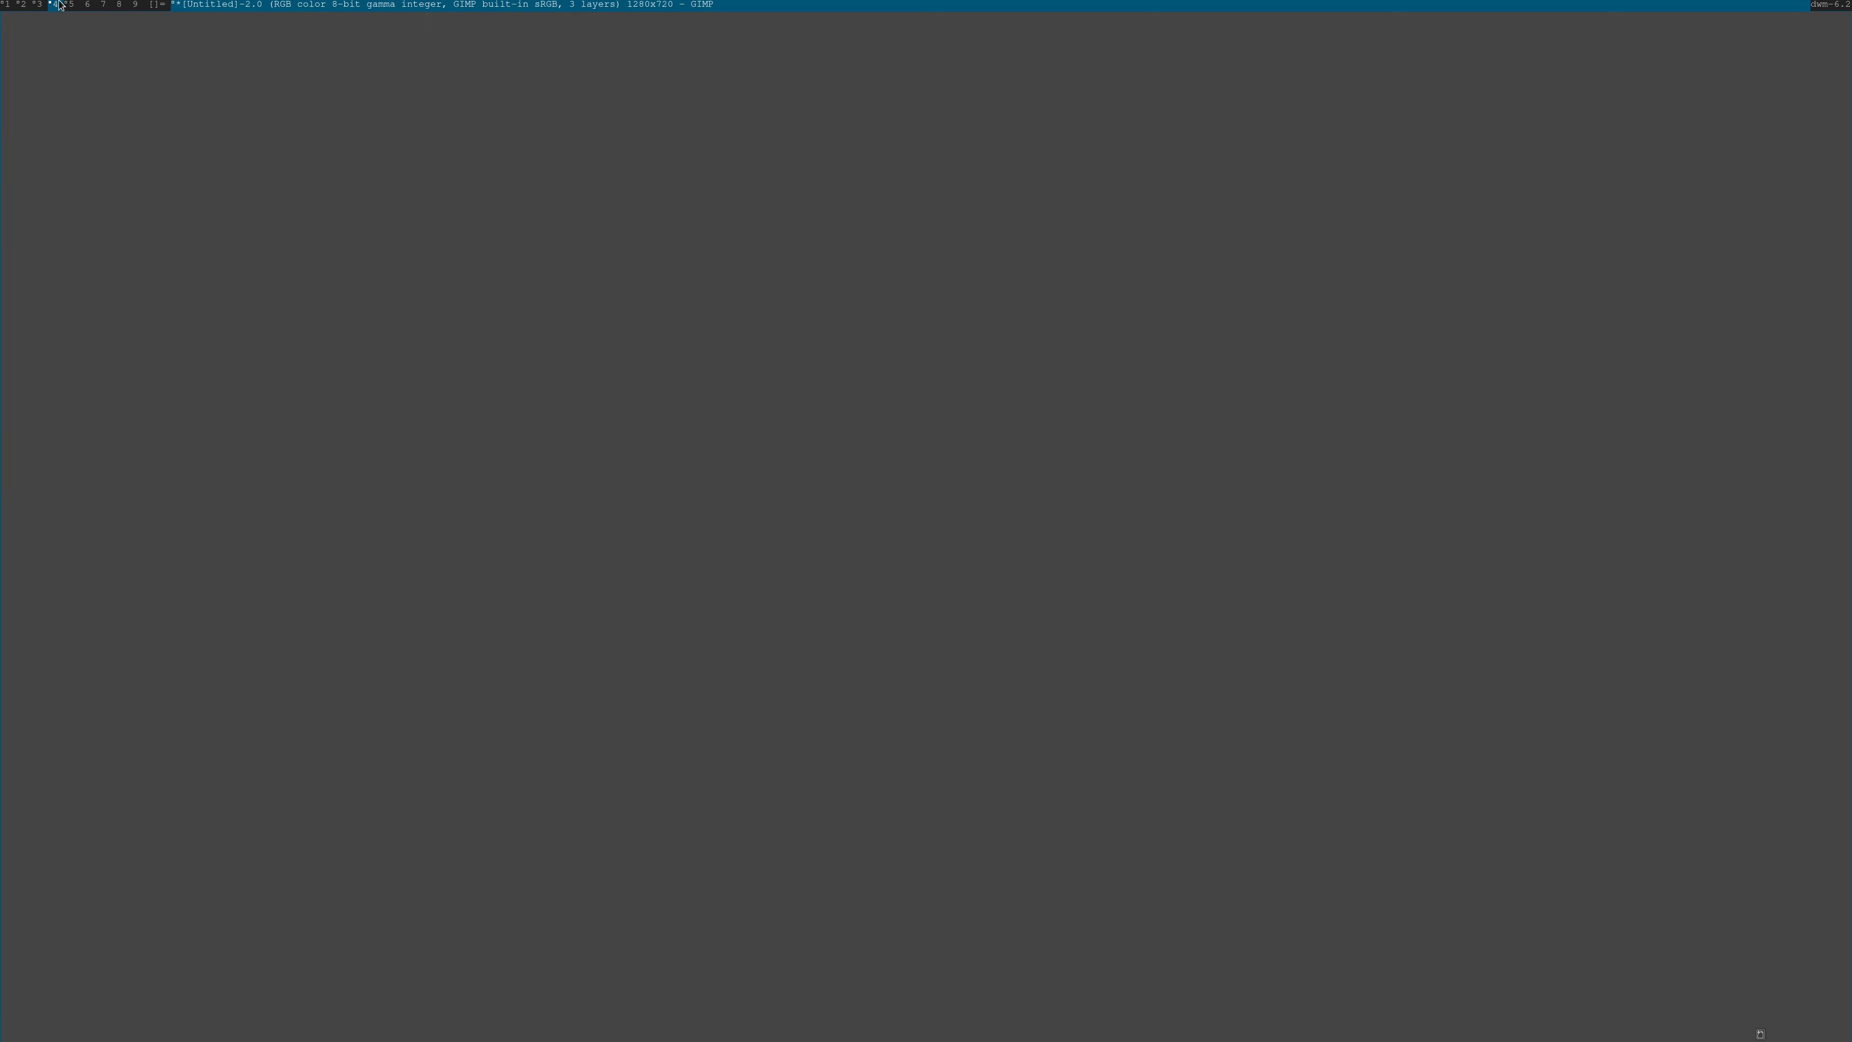
key(super+4)
key(ctrl+v)
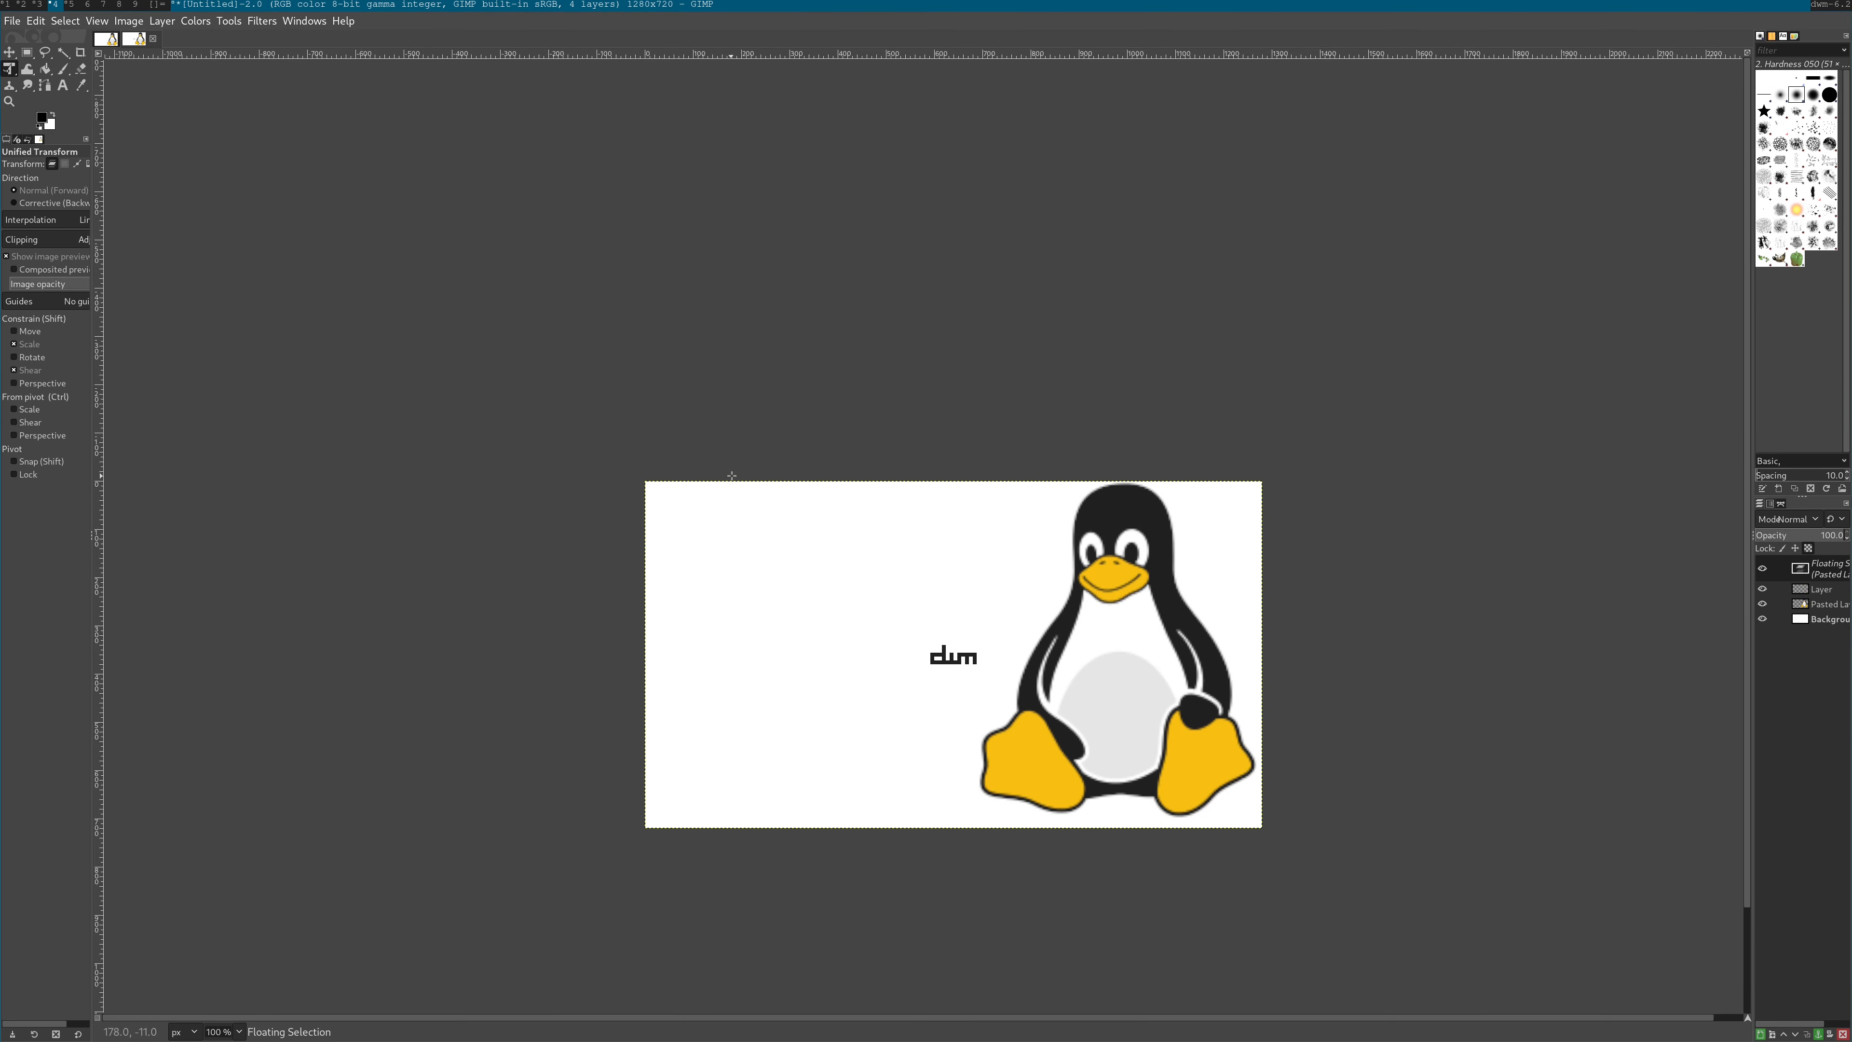
Try to enlarge the pasted dwm logo with Unified Transform and move it into the white area beside the penguin
click(975, 706)
drag(984, 672, 1267, 915)
drag(1177, 783, 895, 616)
key(Return)
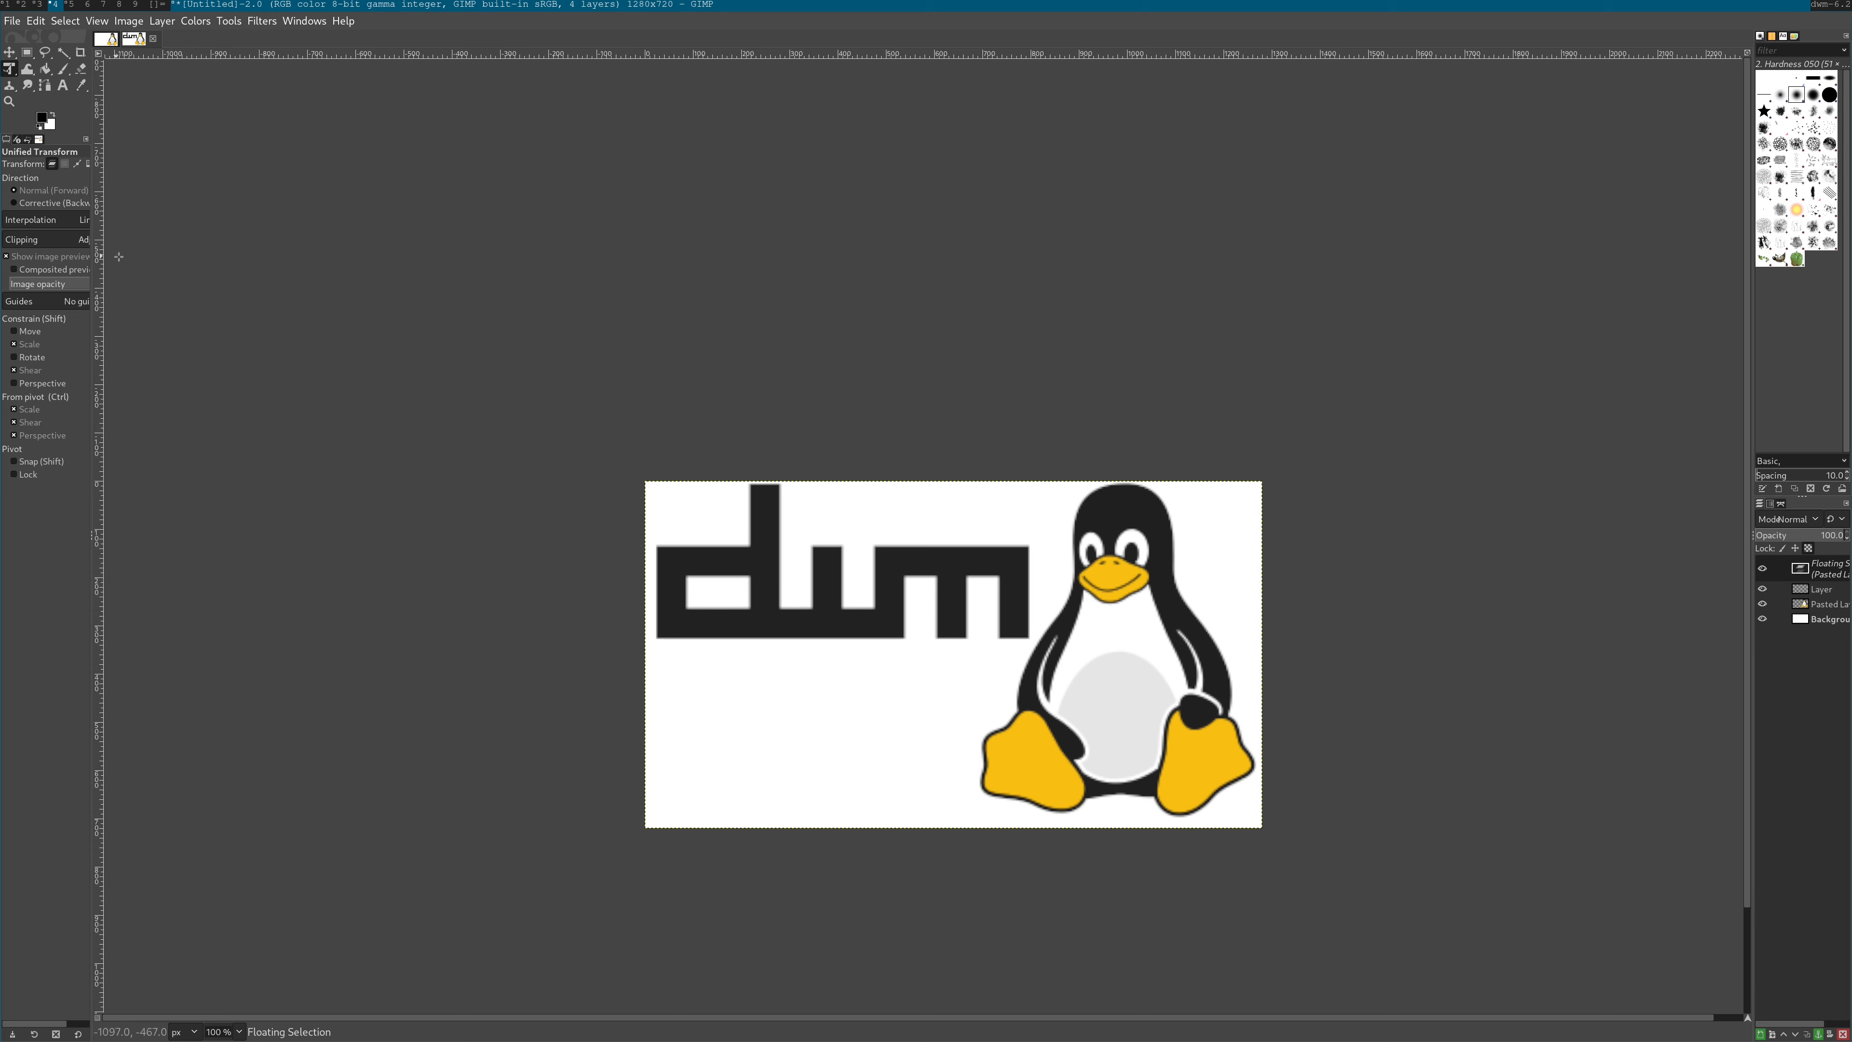
key(ctrl+z)
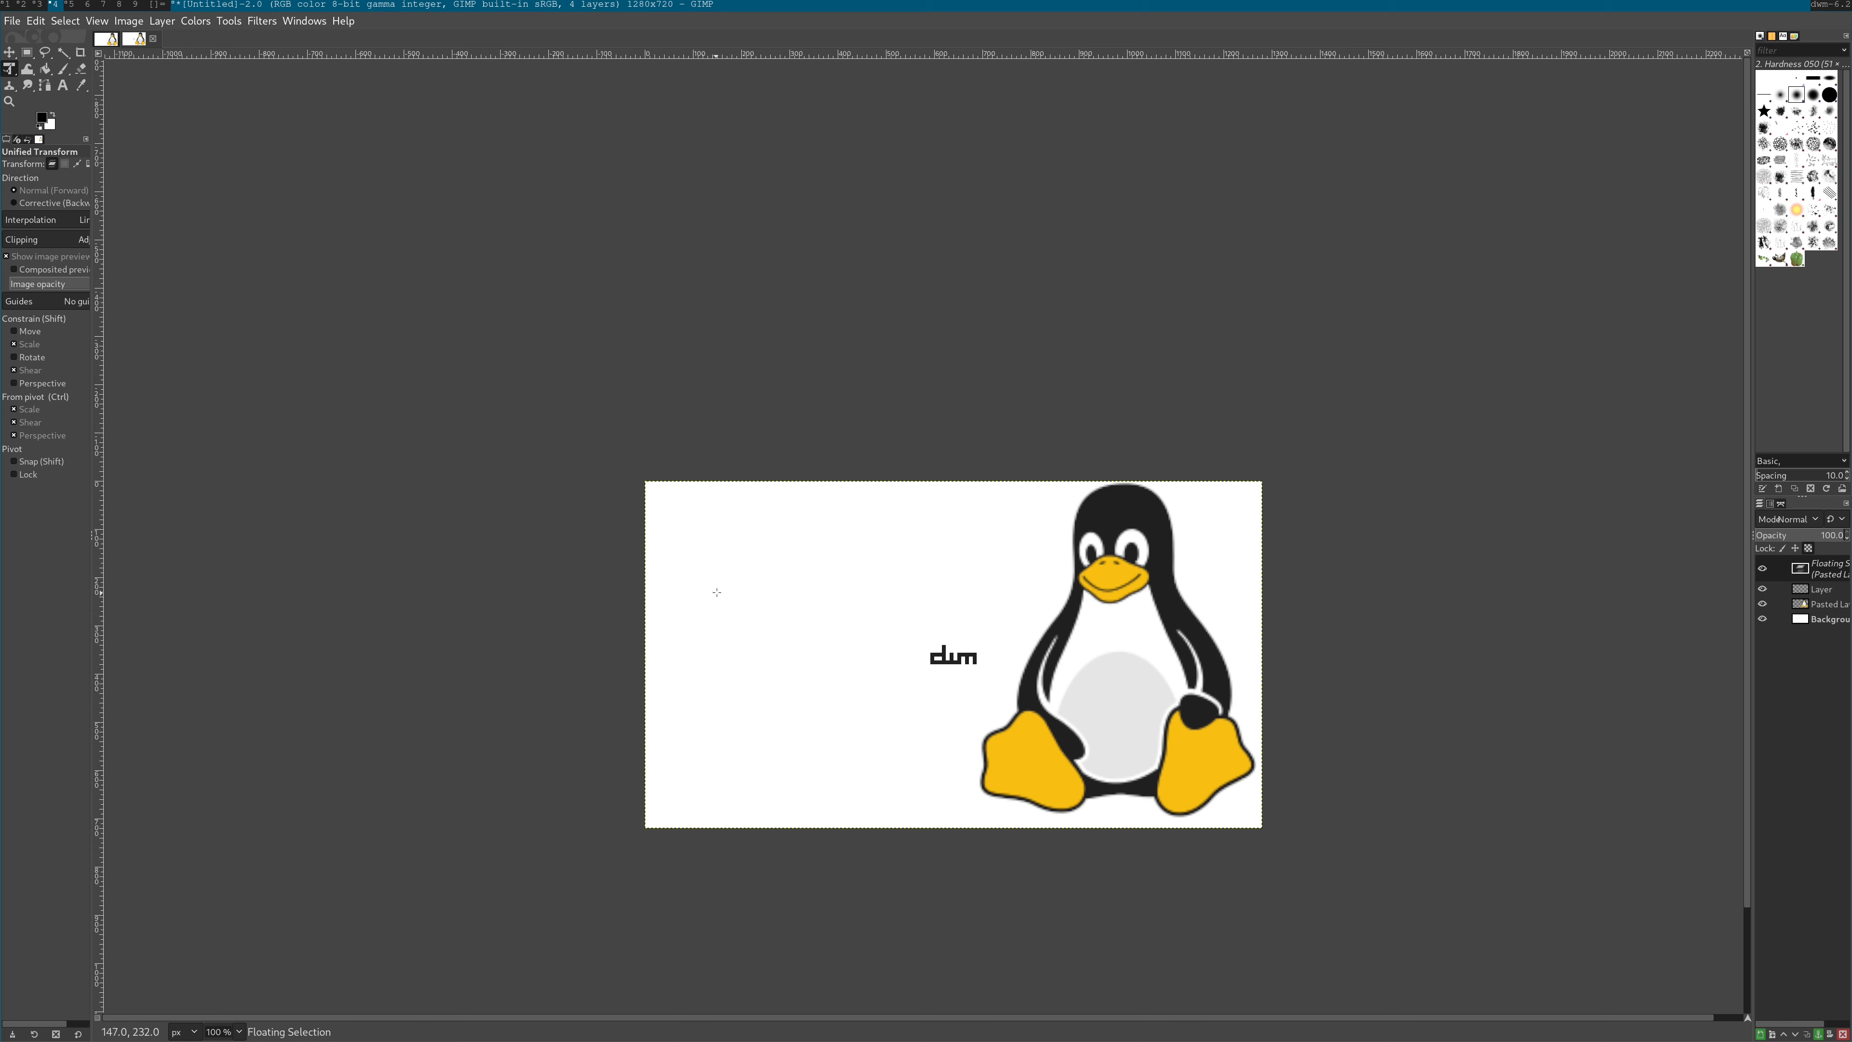
key(ctrl+z)
Enlarge the floating dwm logo about 8.35 times with Unified Transform, spanning from the canvas's upper-left corner to the penguin
key(ctrl)
key(shift)
click(964, 623)
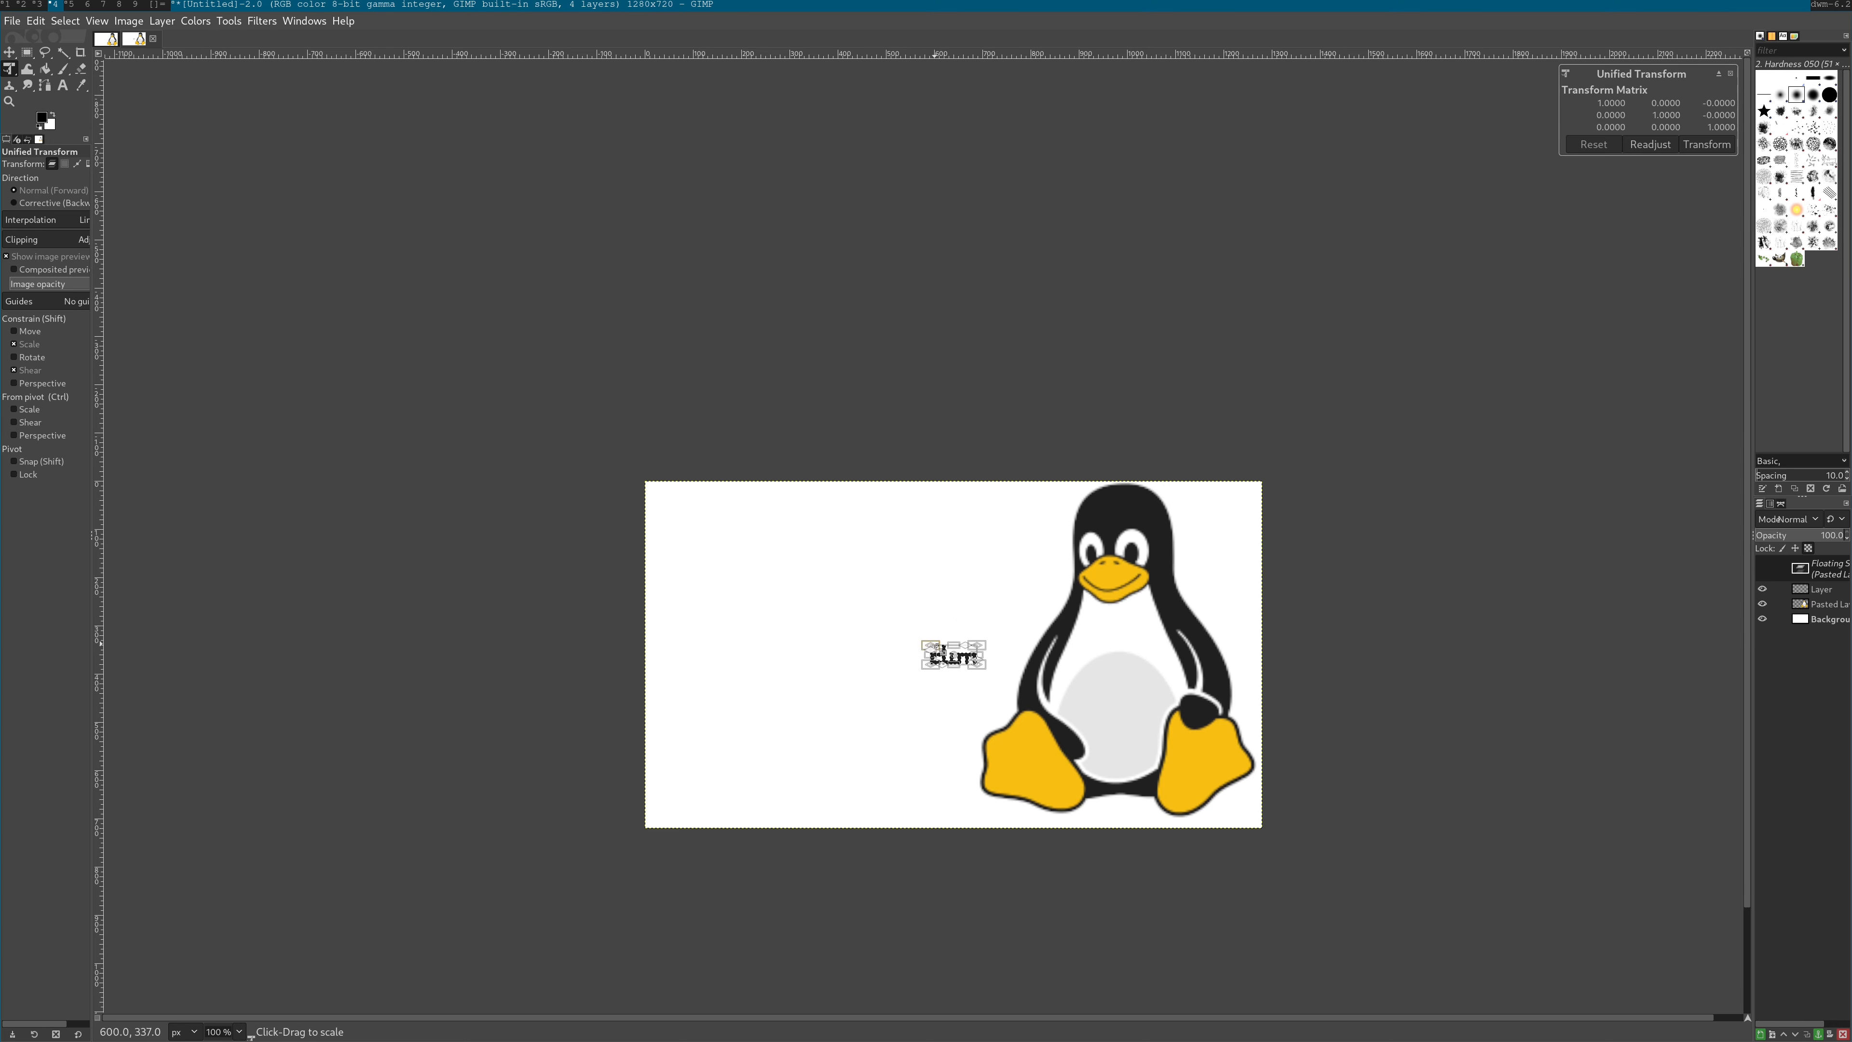
drag(938, 647, 715, 492)
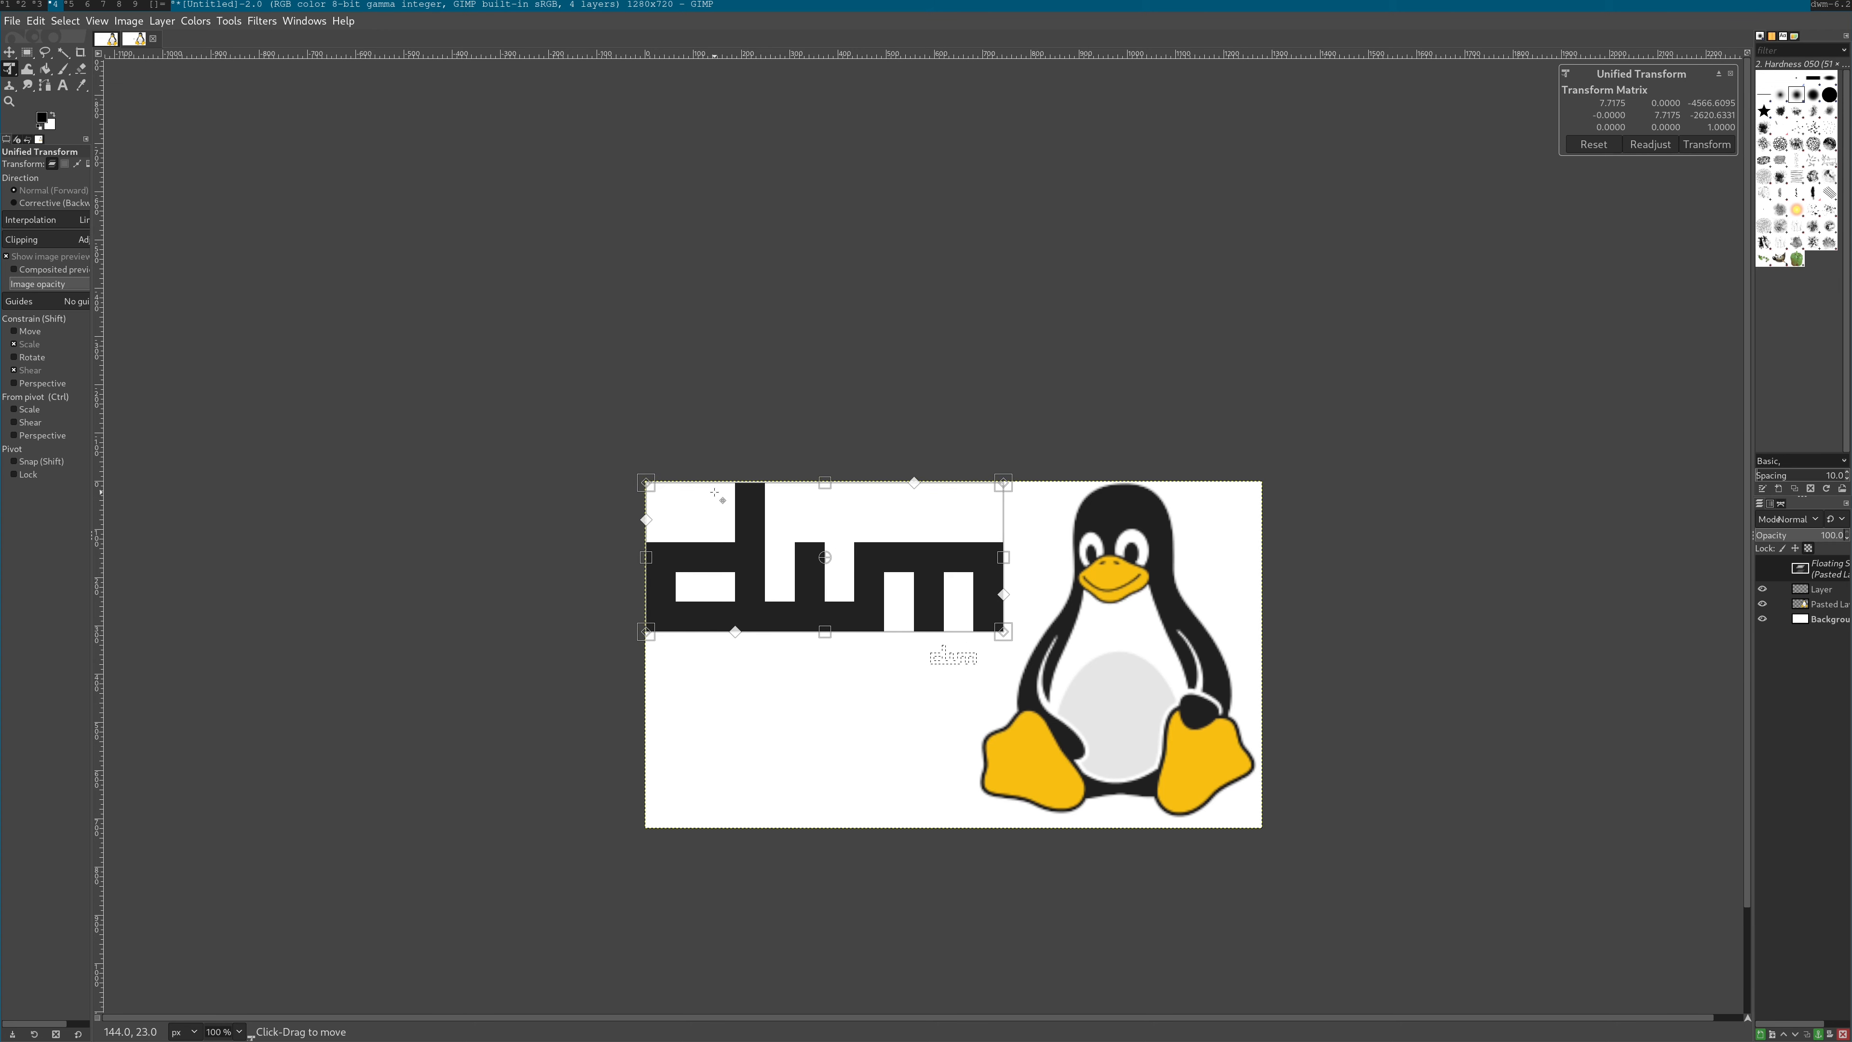
drag(1004, 635, 1032, 643)
Set the Unified Transform interpolation to None and apply the transform to the dwm logo
click(14, 343)
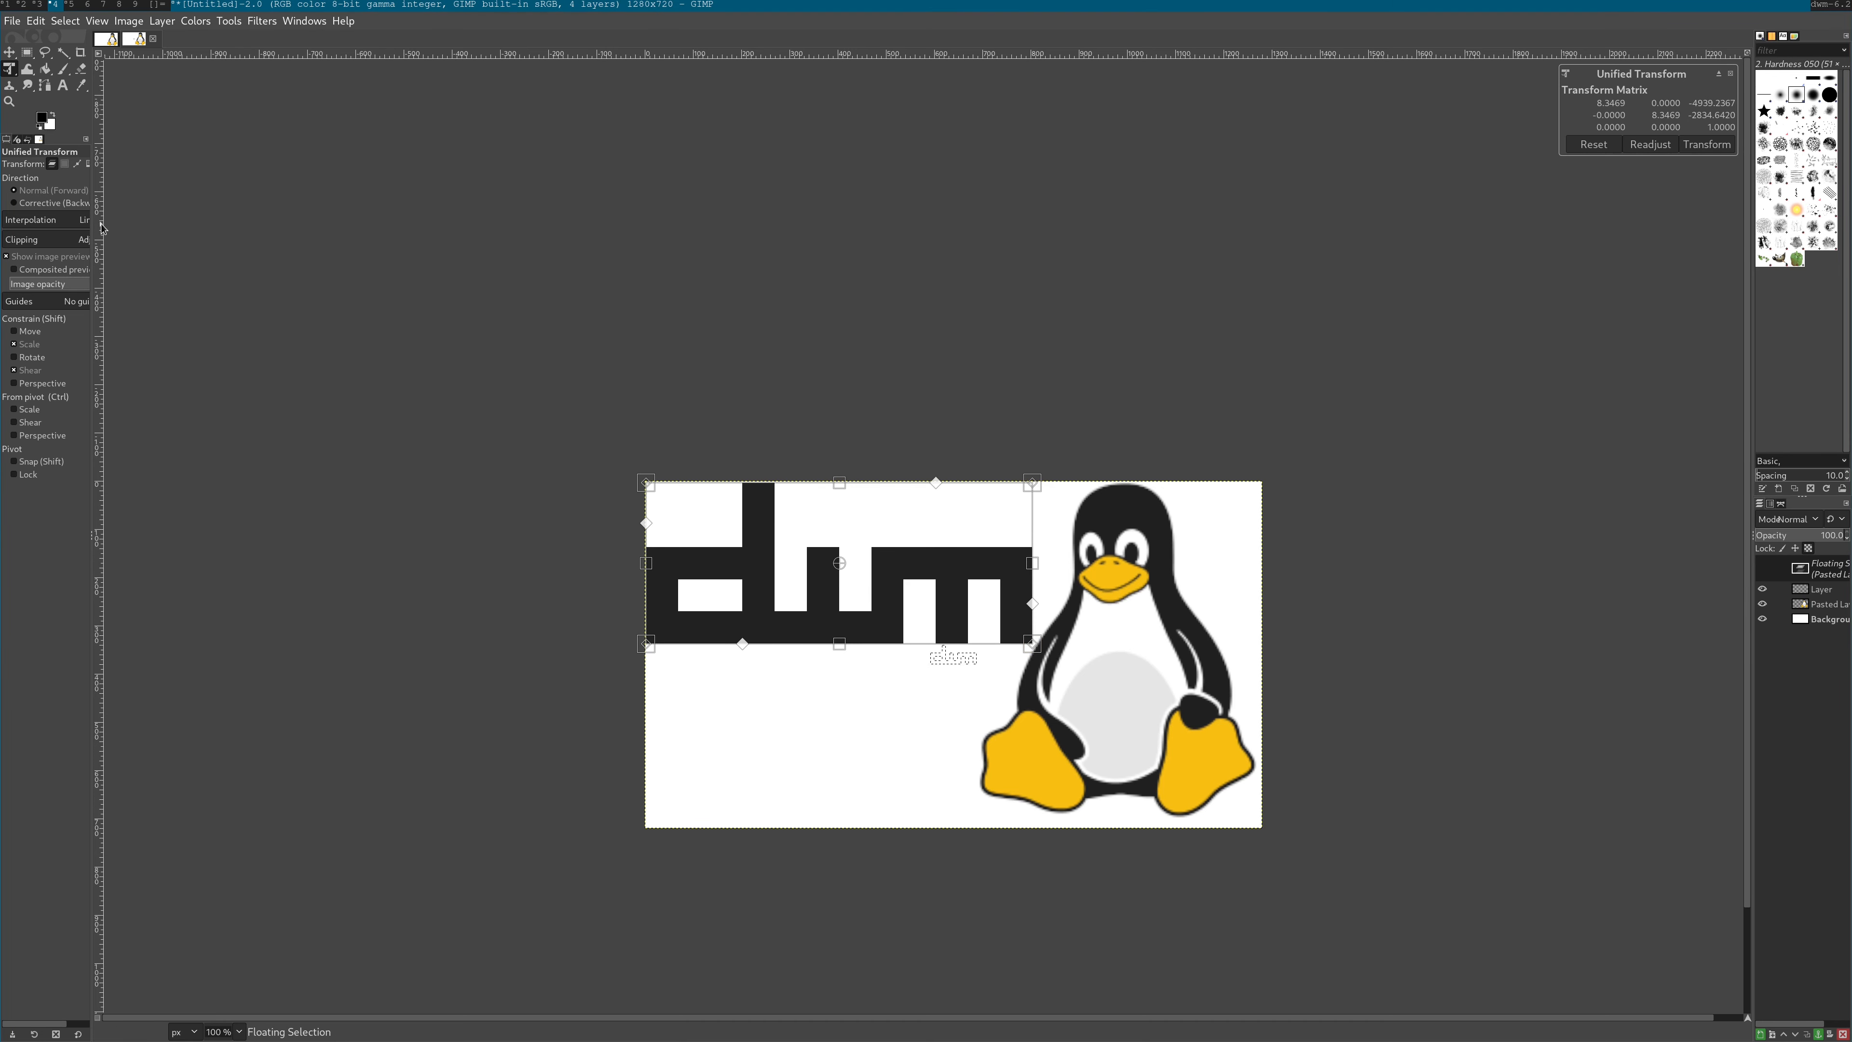
drag(90, 227, 127, 224)
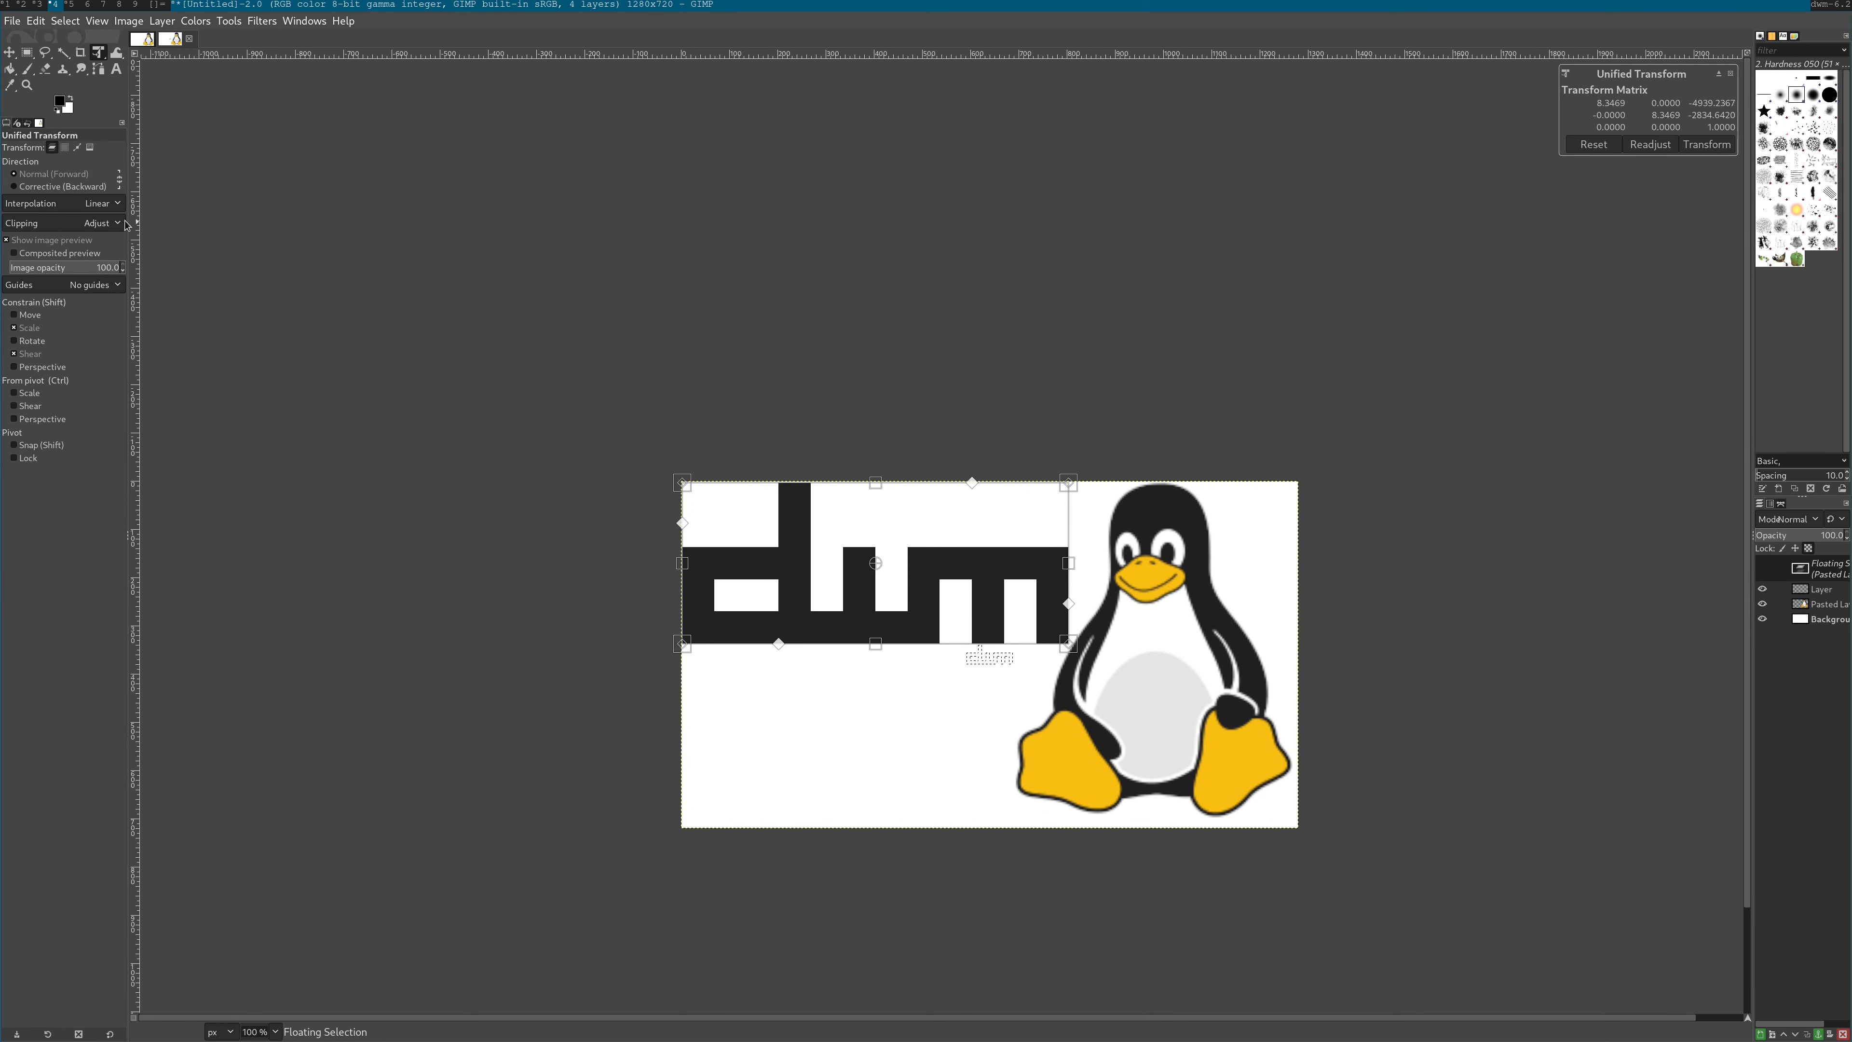
click(98, 203)
click(71, 188)
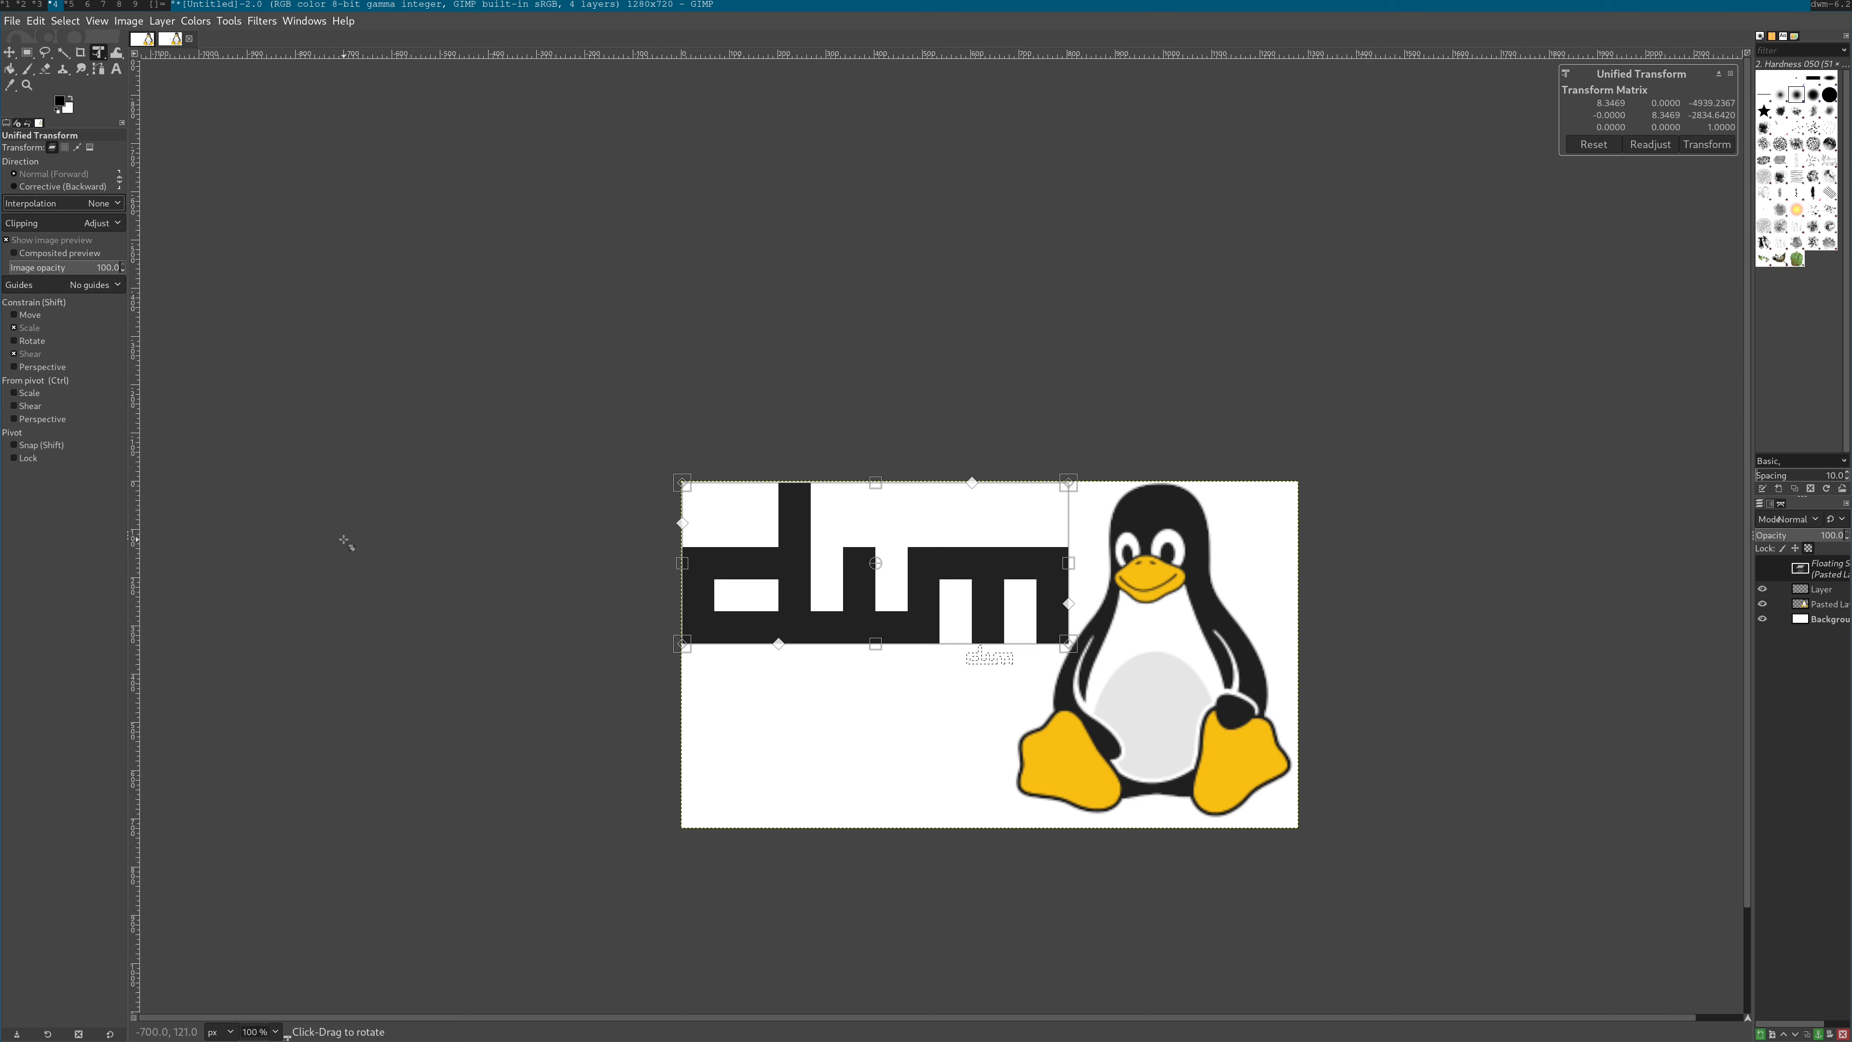
key(Return)
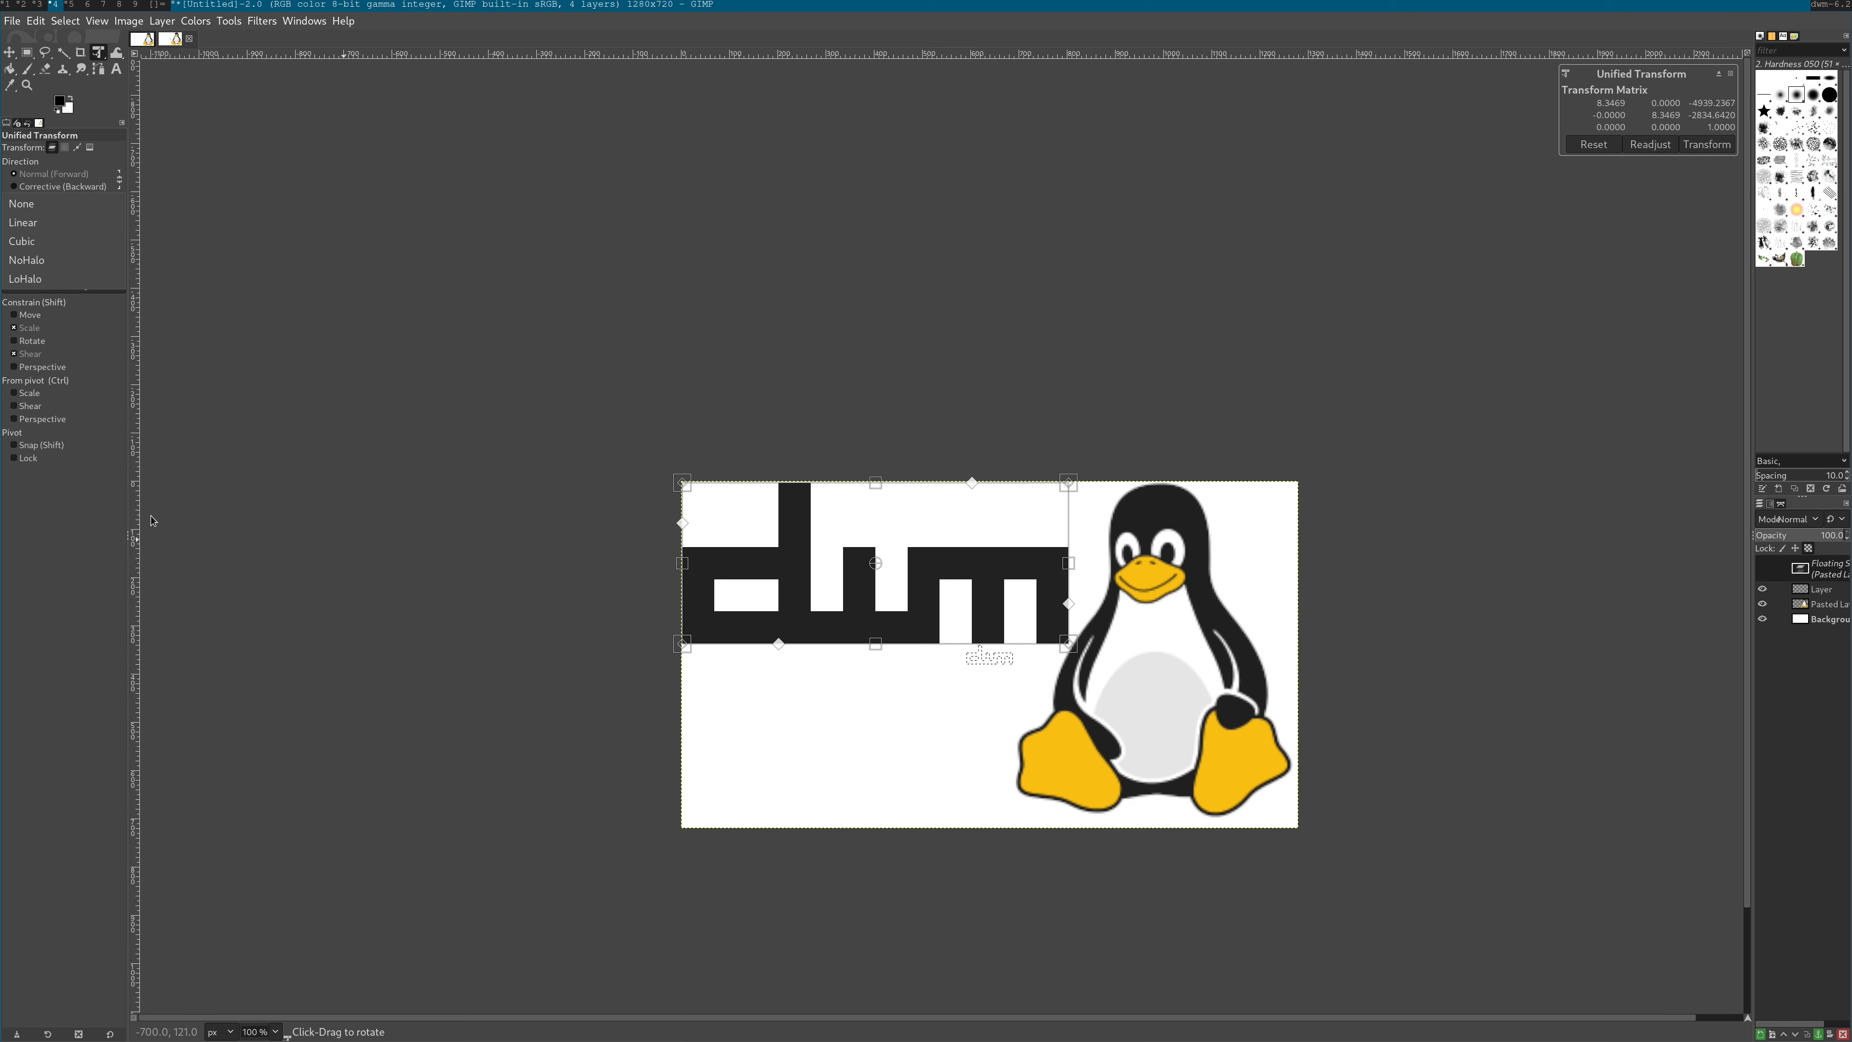
click(1399, 367)
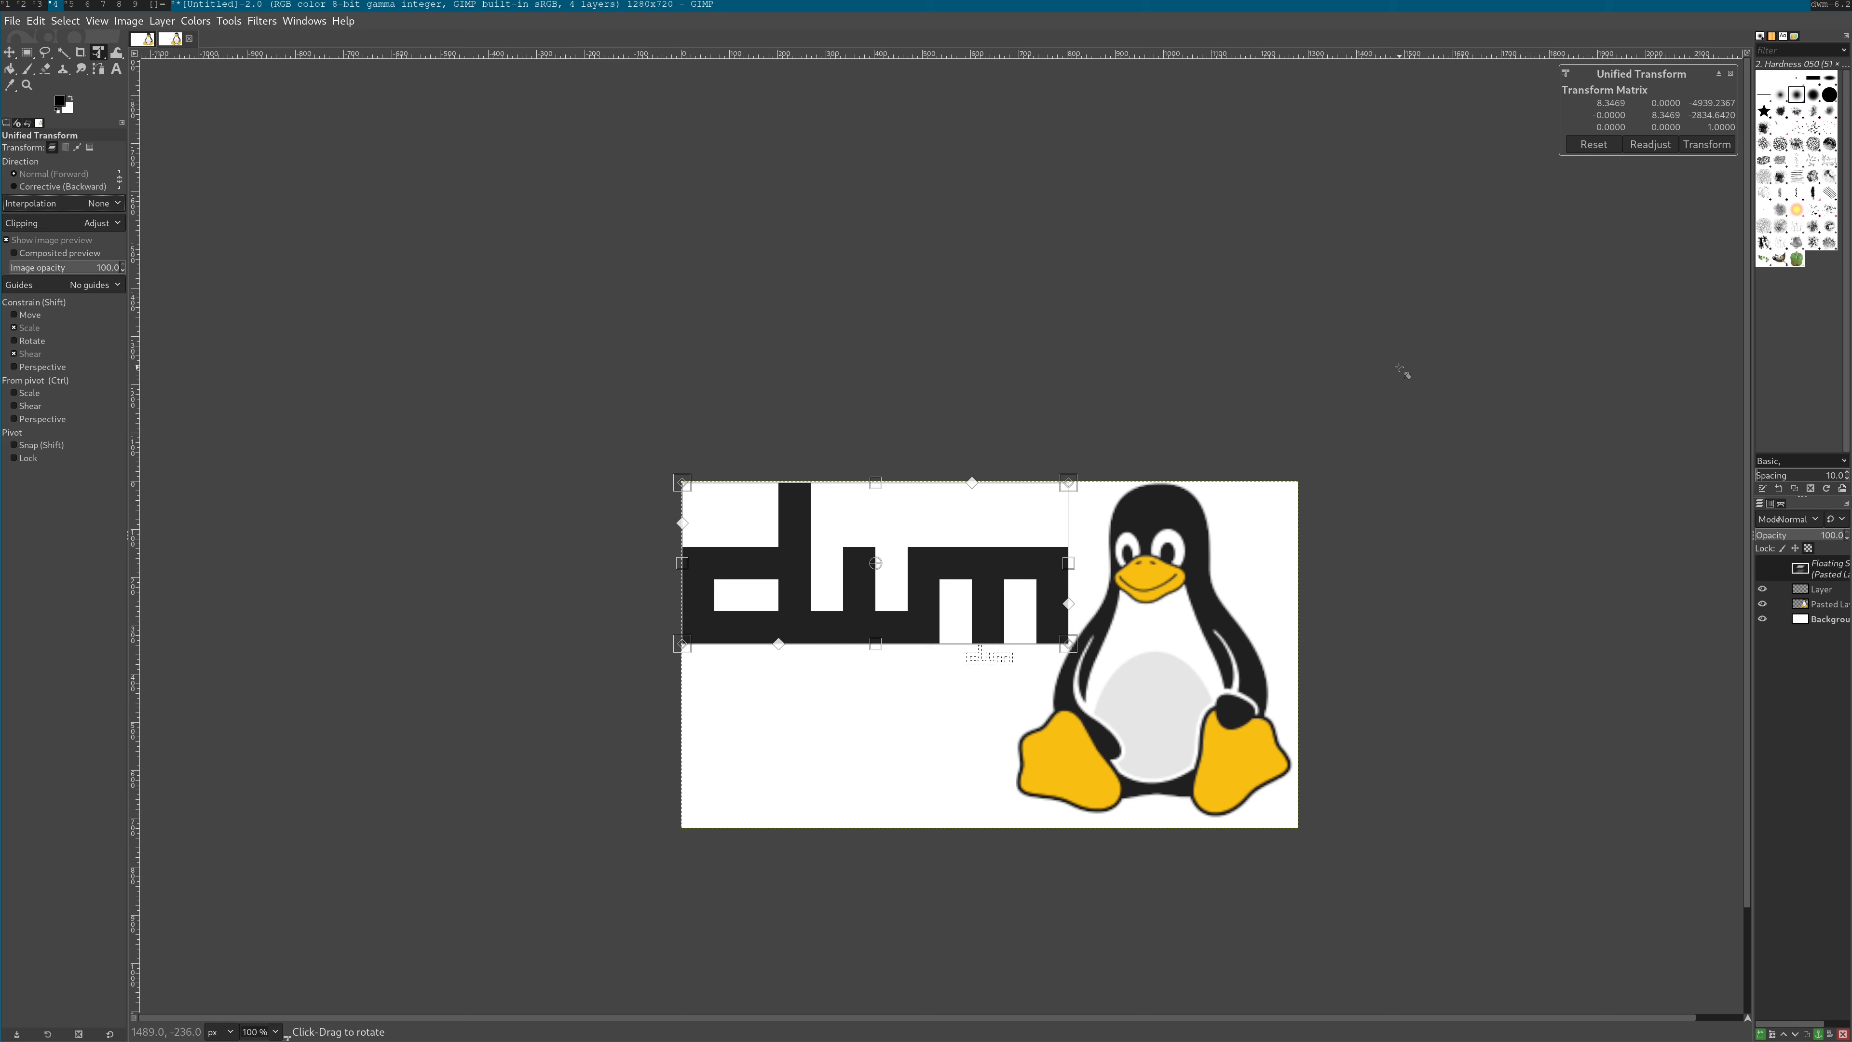
key(Return)
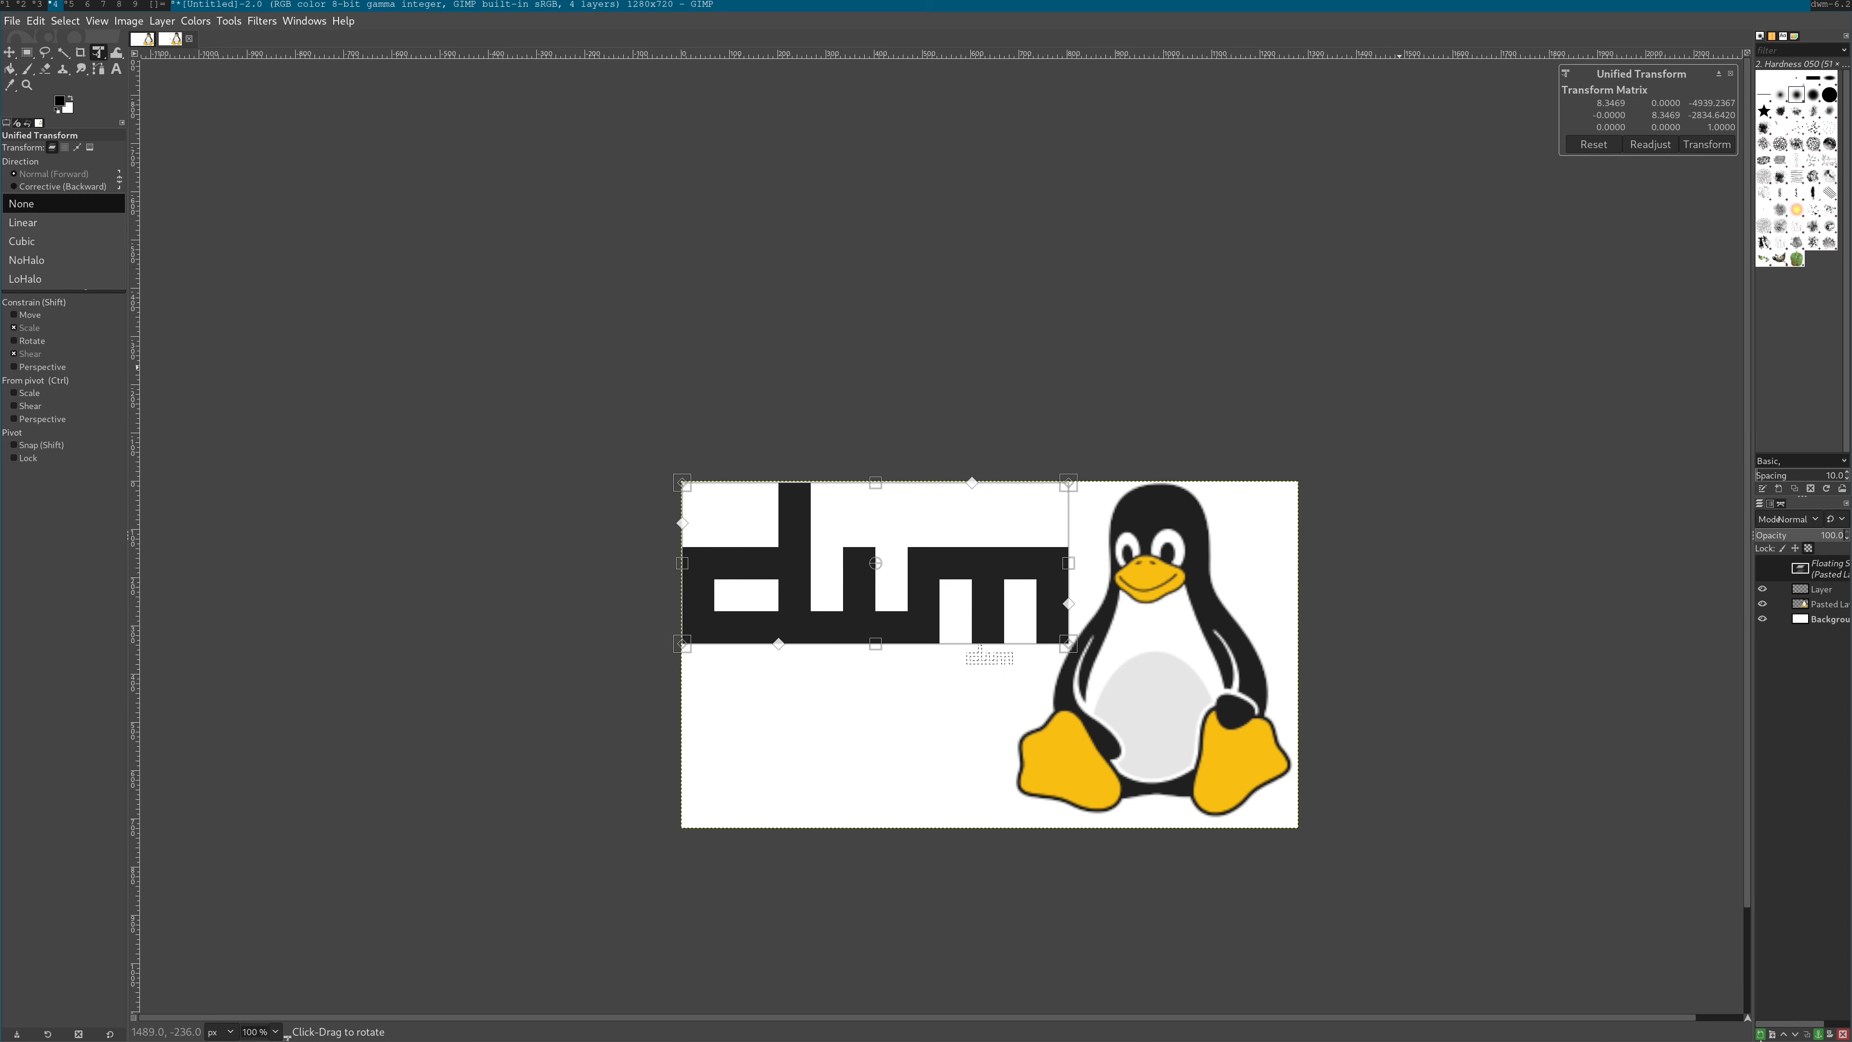
key(Escape)
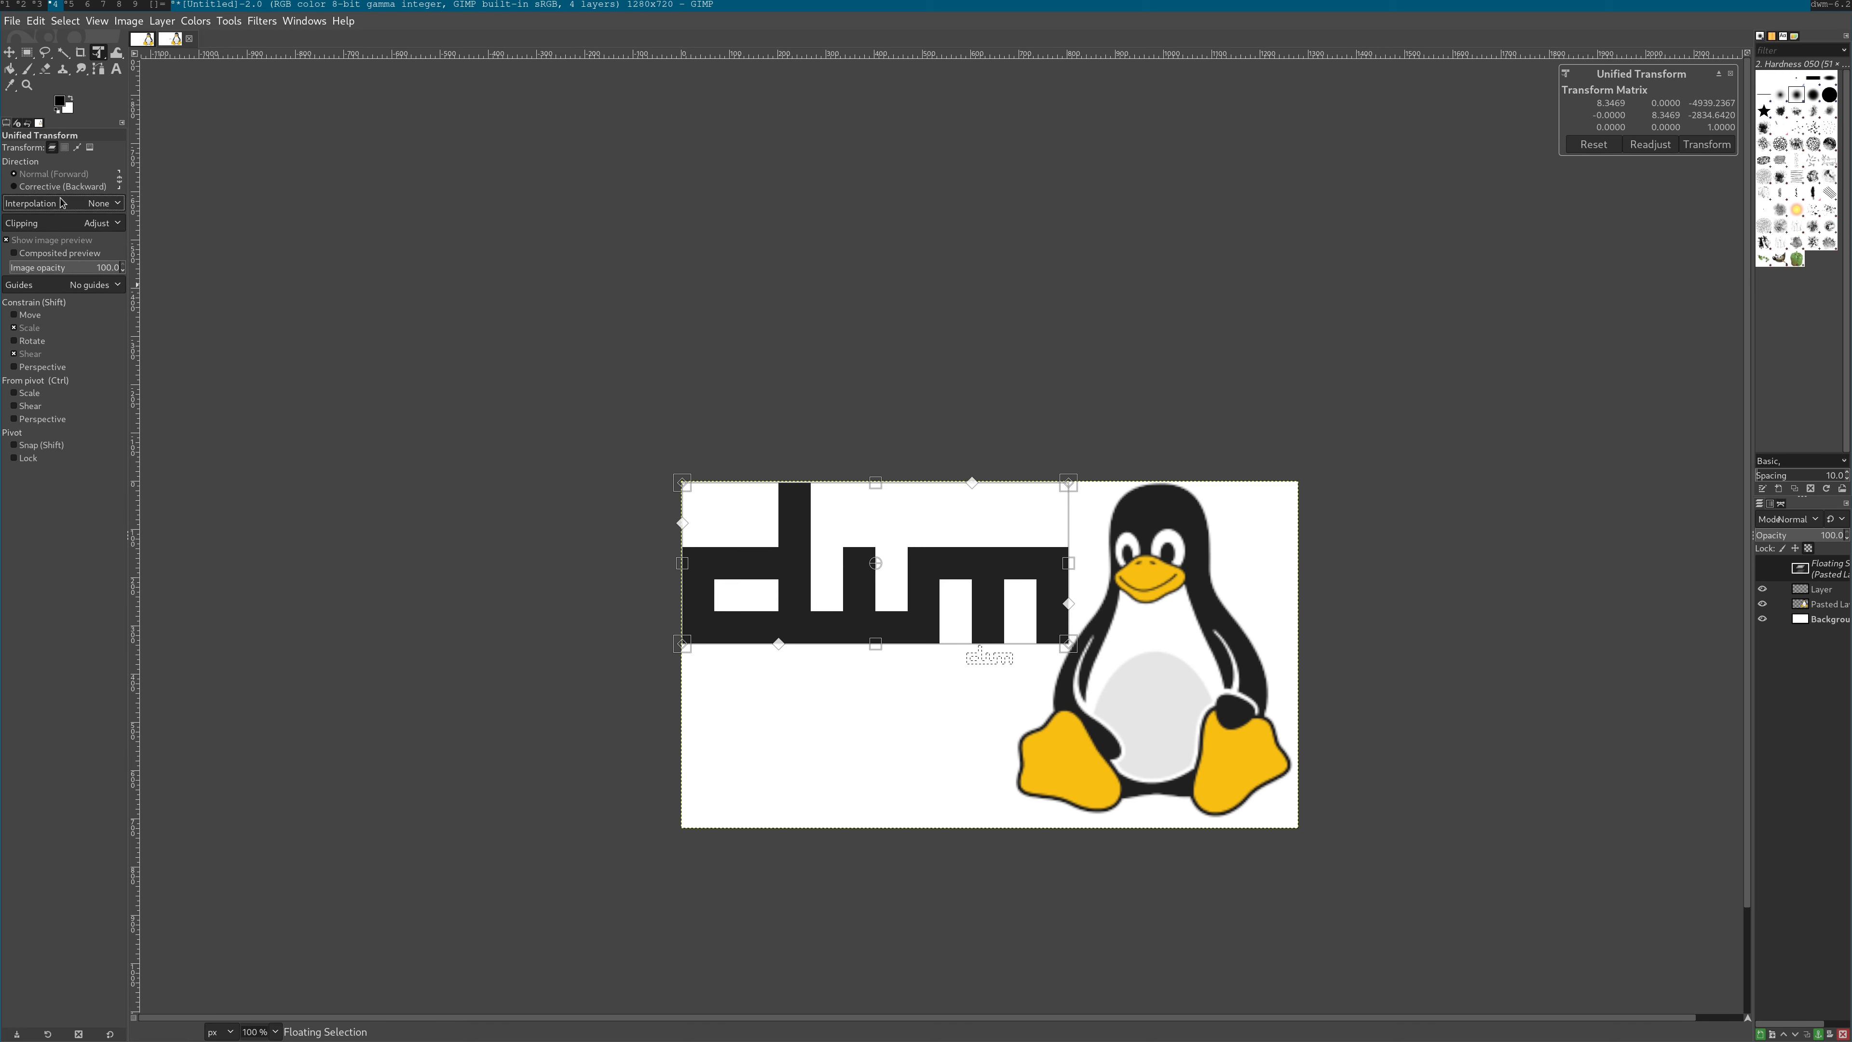
key(Return)
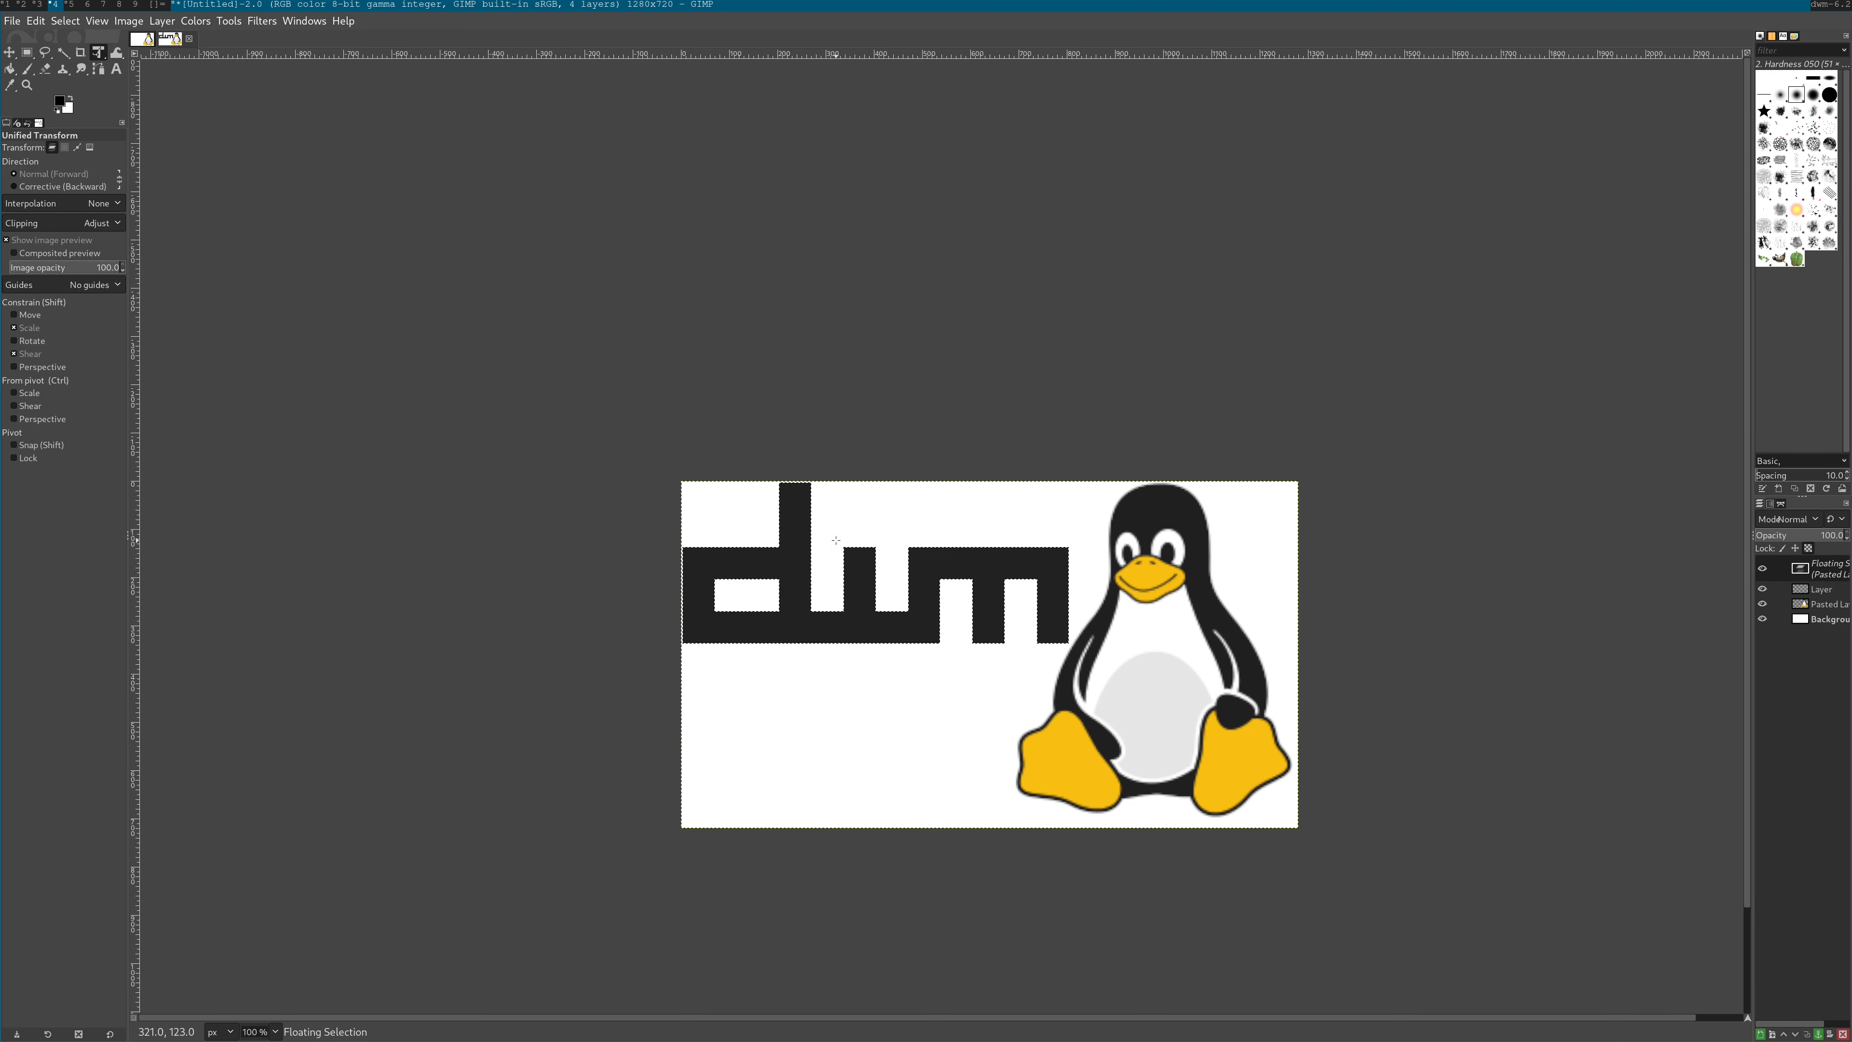
Turn the floating dwm logo into its own layer and shift it about 3 px left and 7 px up to the canvas corner
click(1761, 1033)
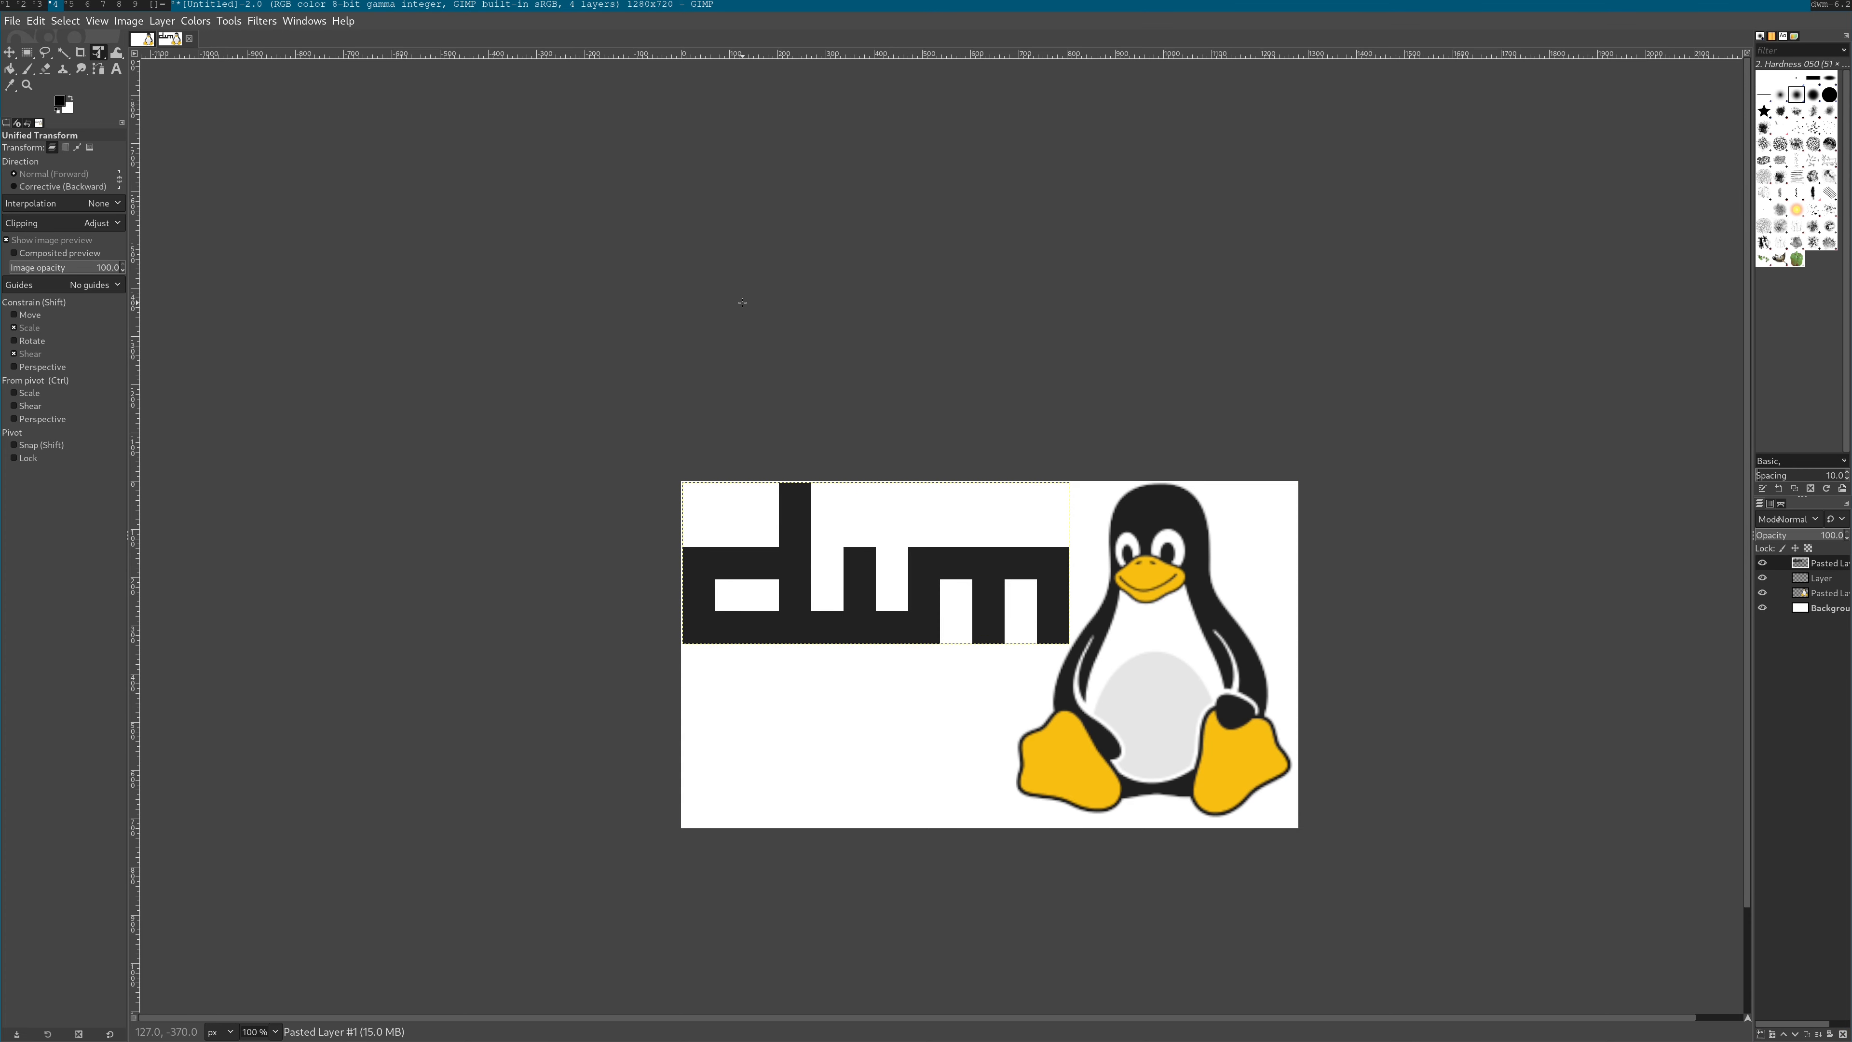
click(820, 596)
drag(821, 600, 819, 596)
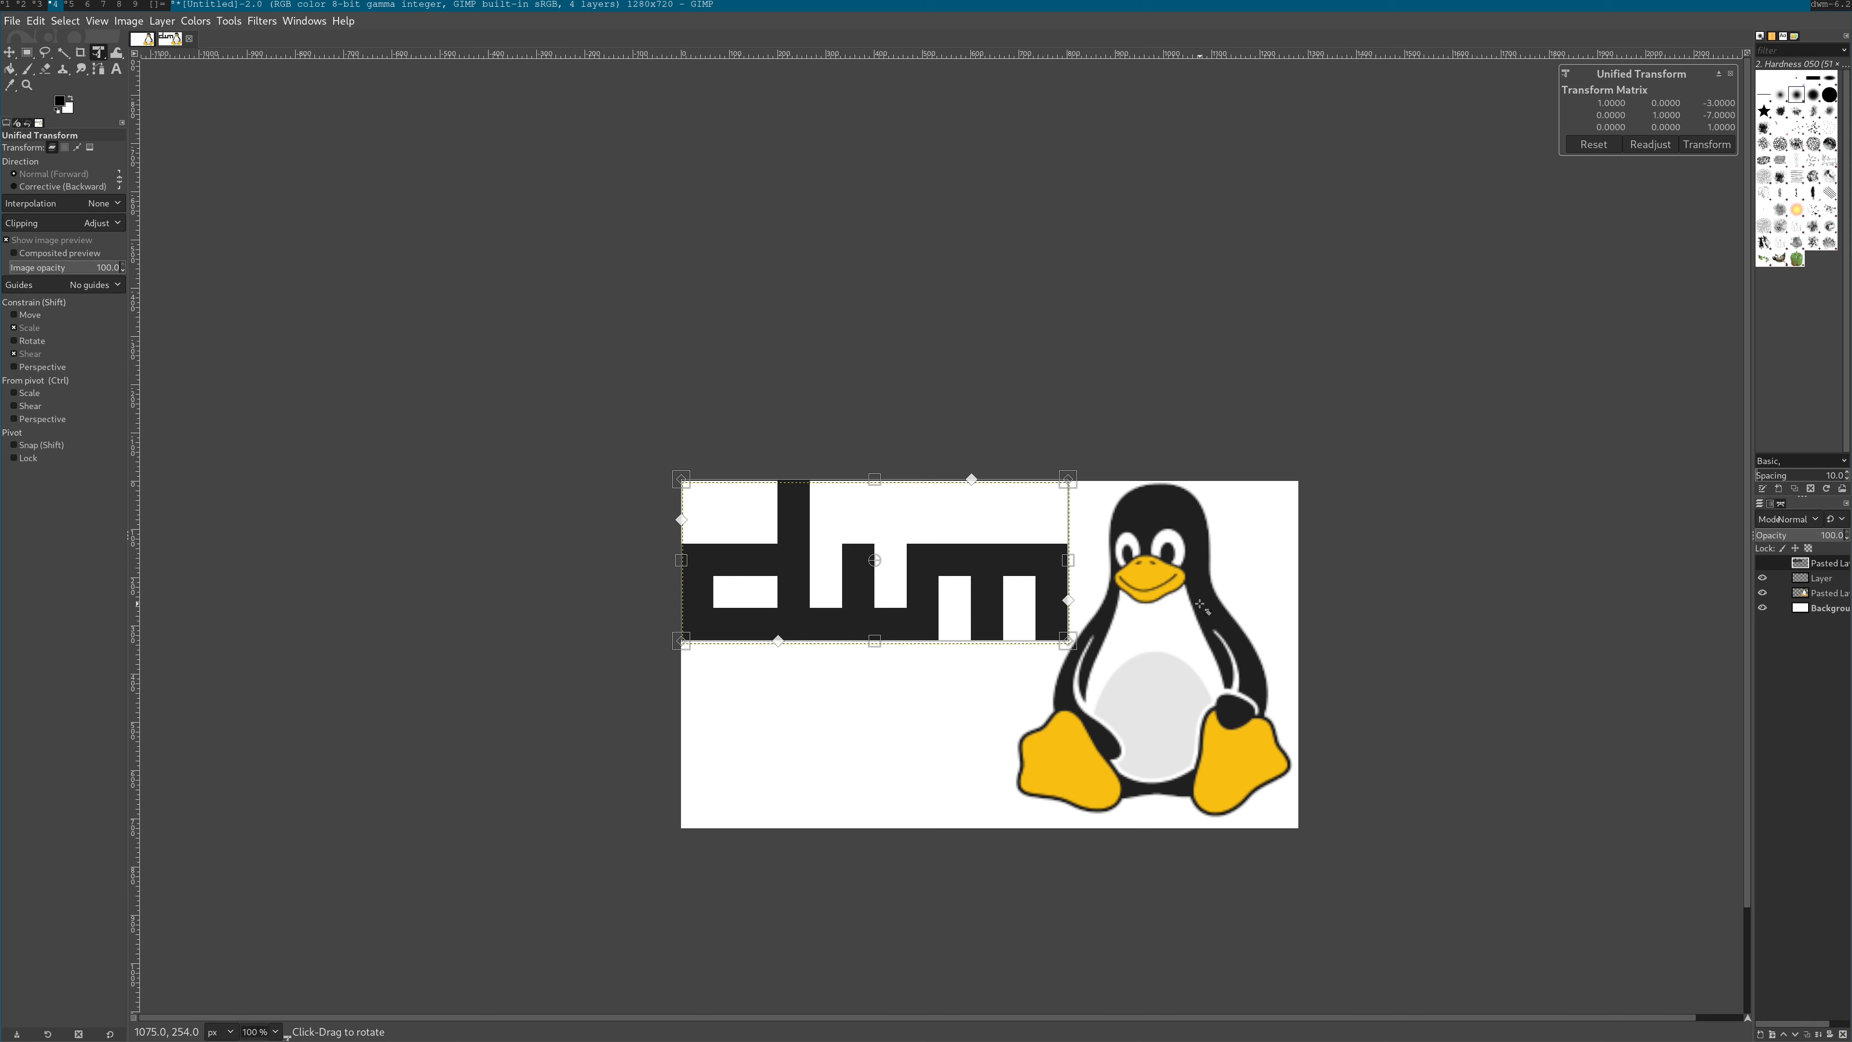
key(Return)
click(815, 743)
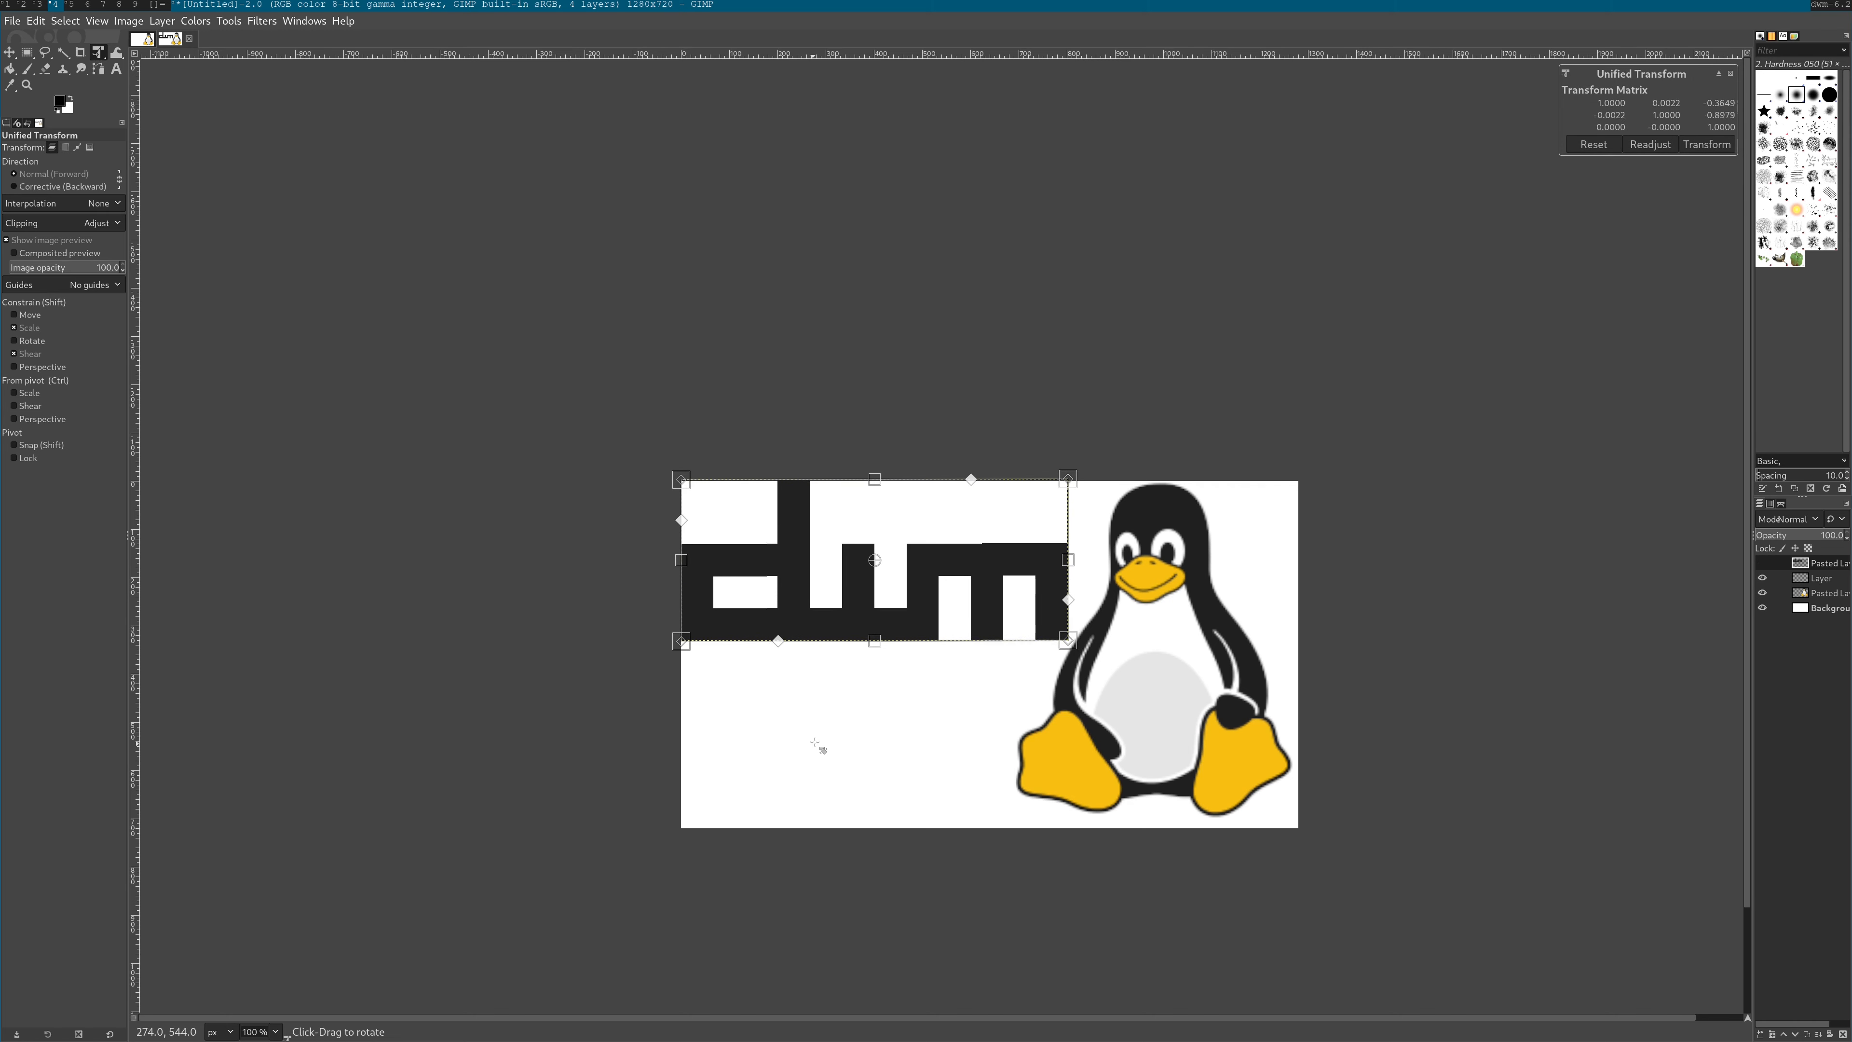
key(Return)
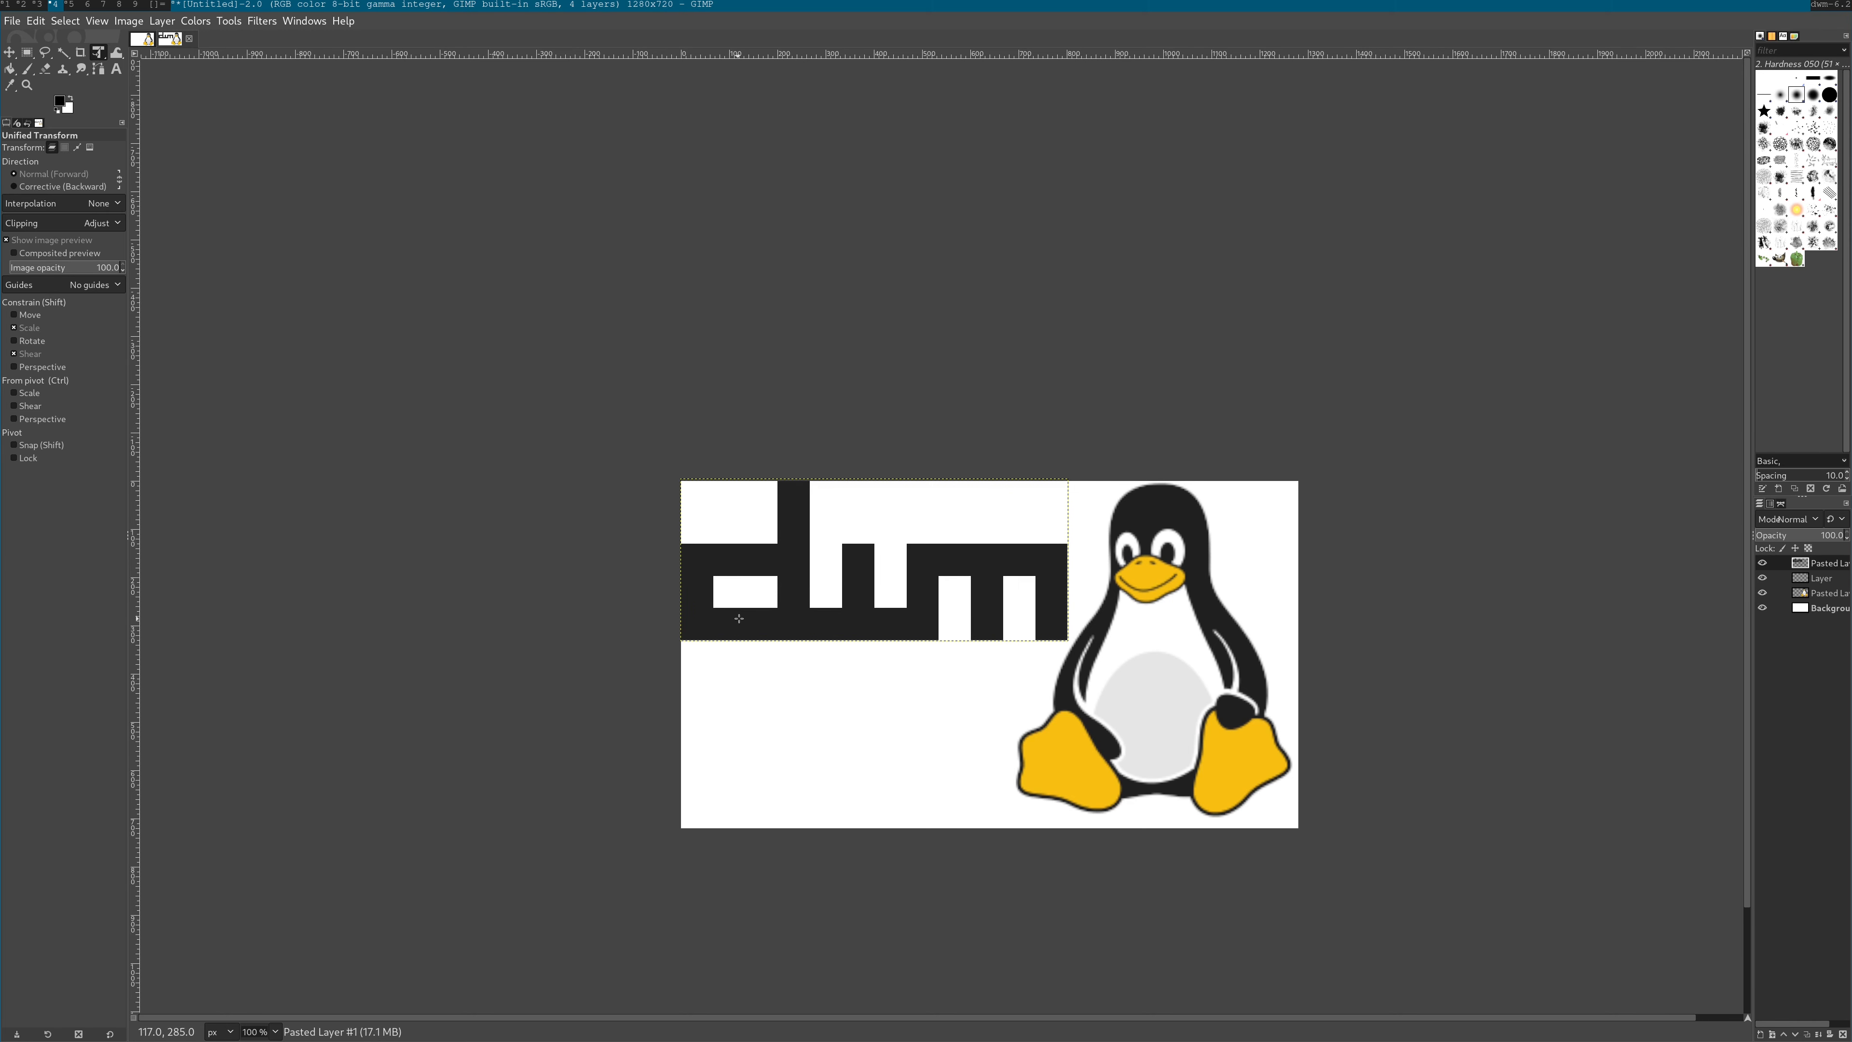
scroll(735, 618, down, 3)
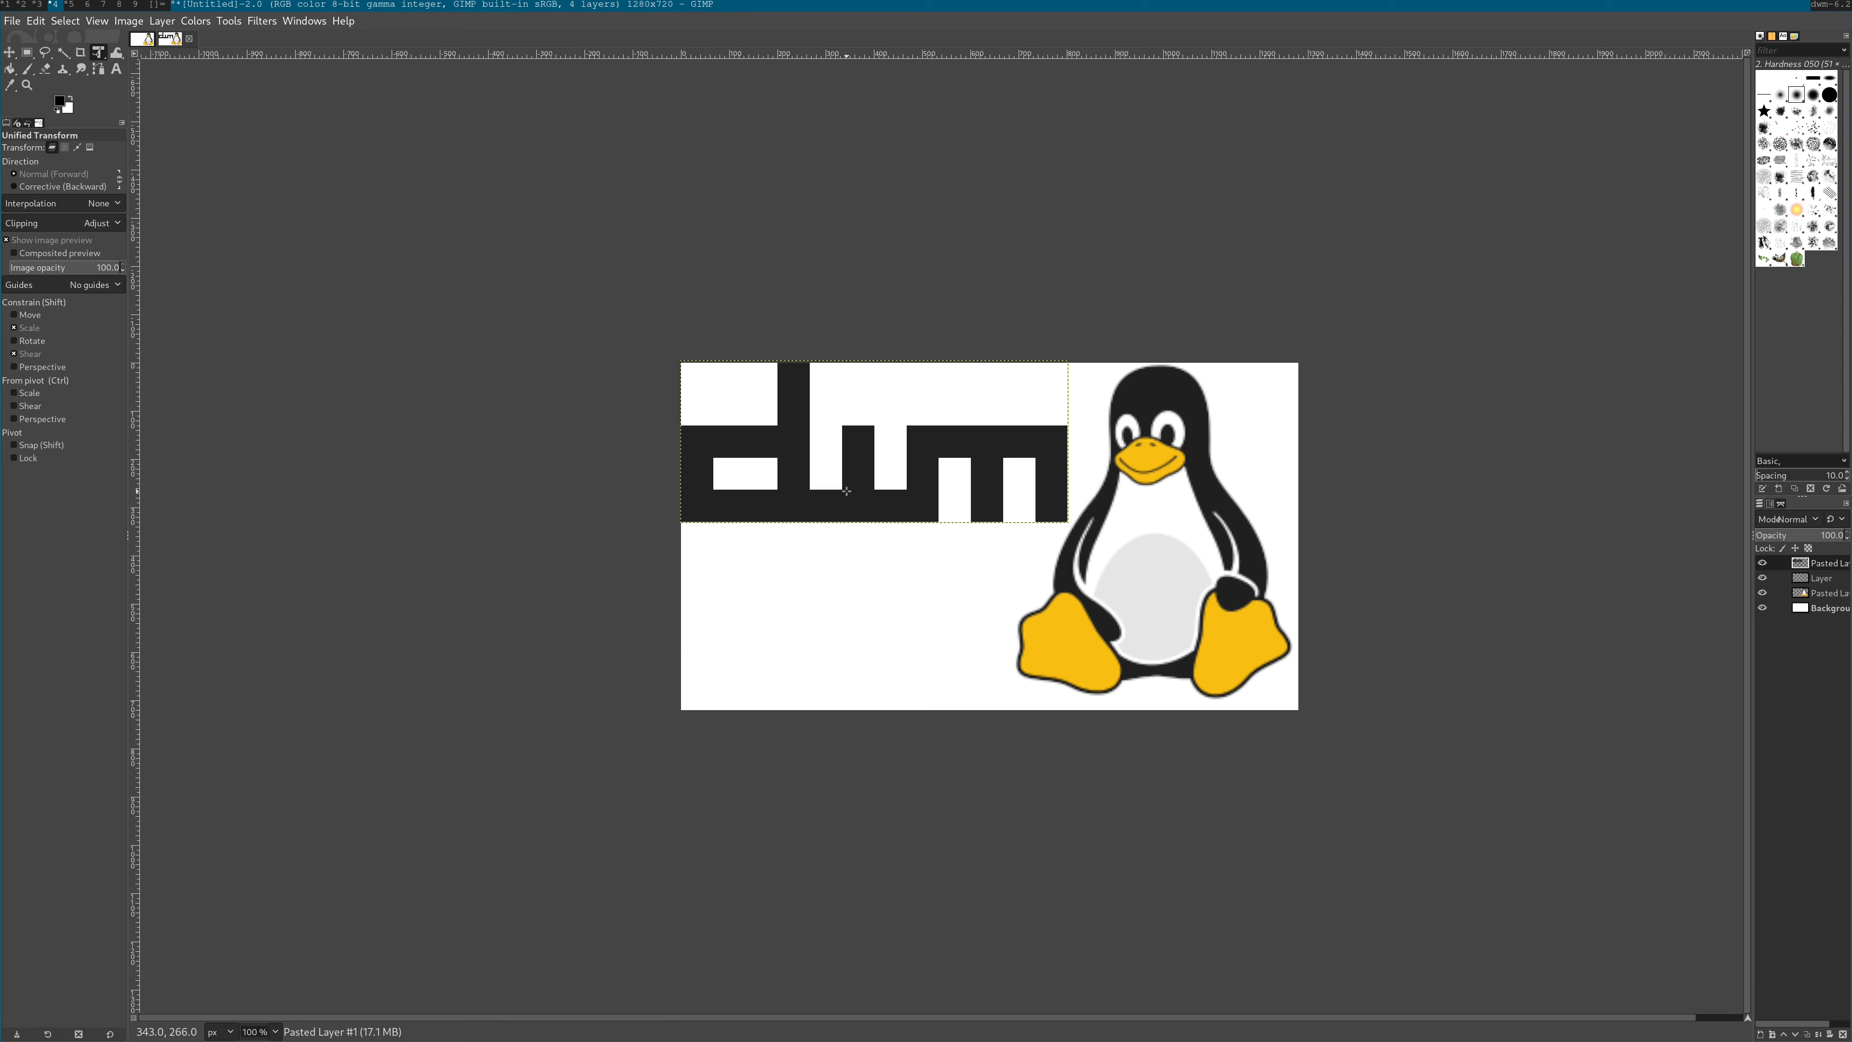
Switch to Firefox and search Google Images for lain iwakura in a new tab
click(75, 5)
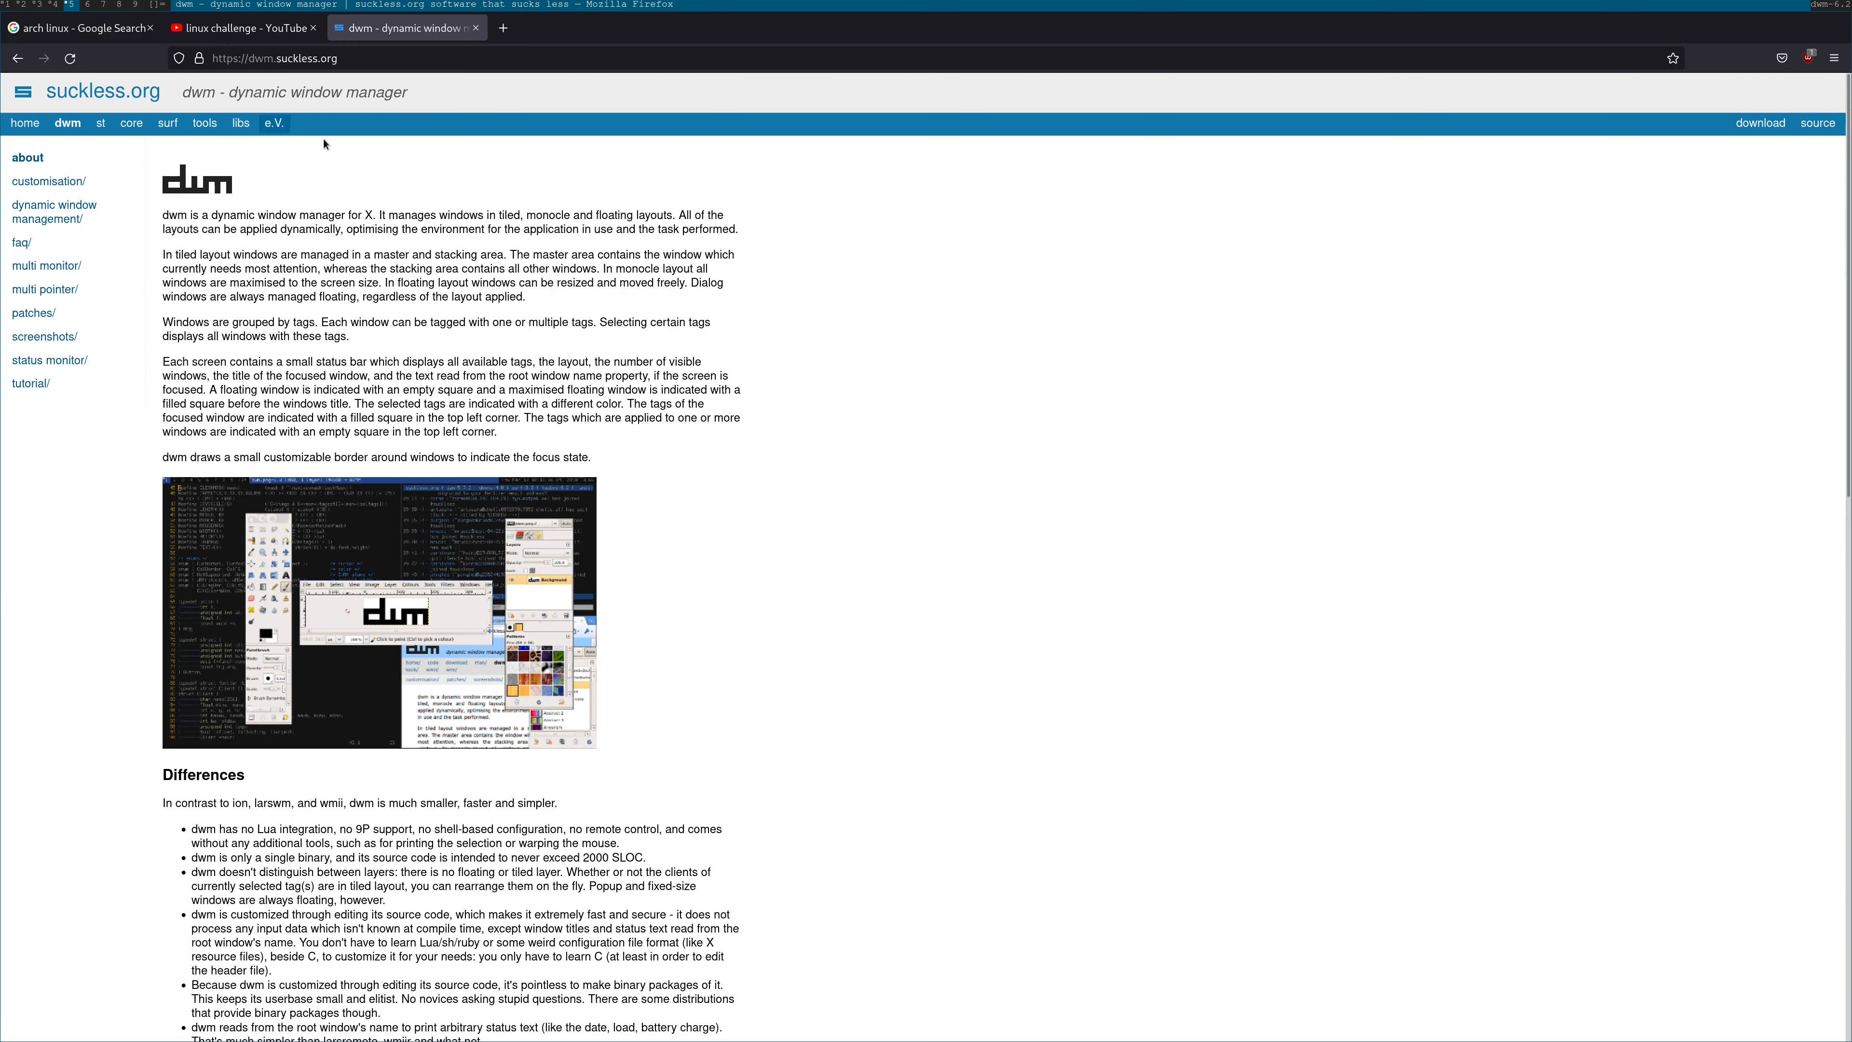
click(81, 27)
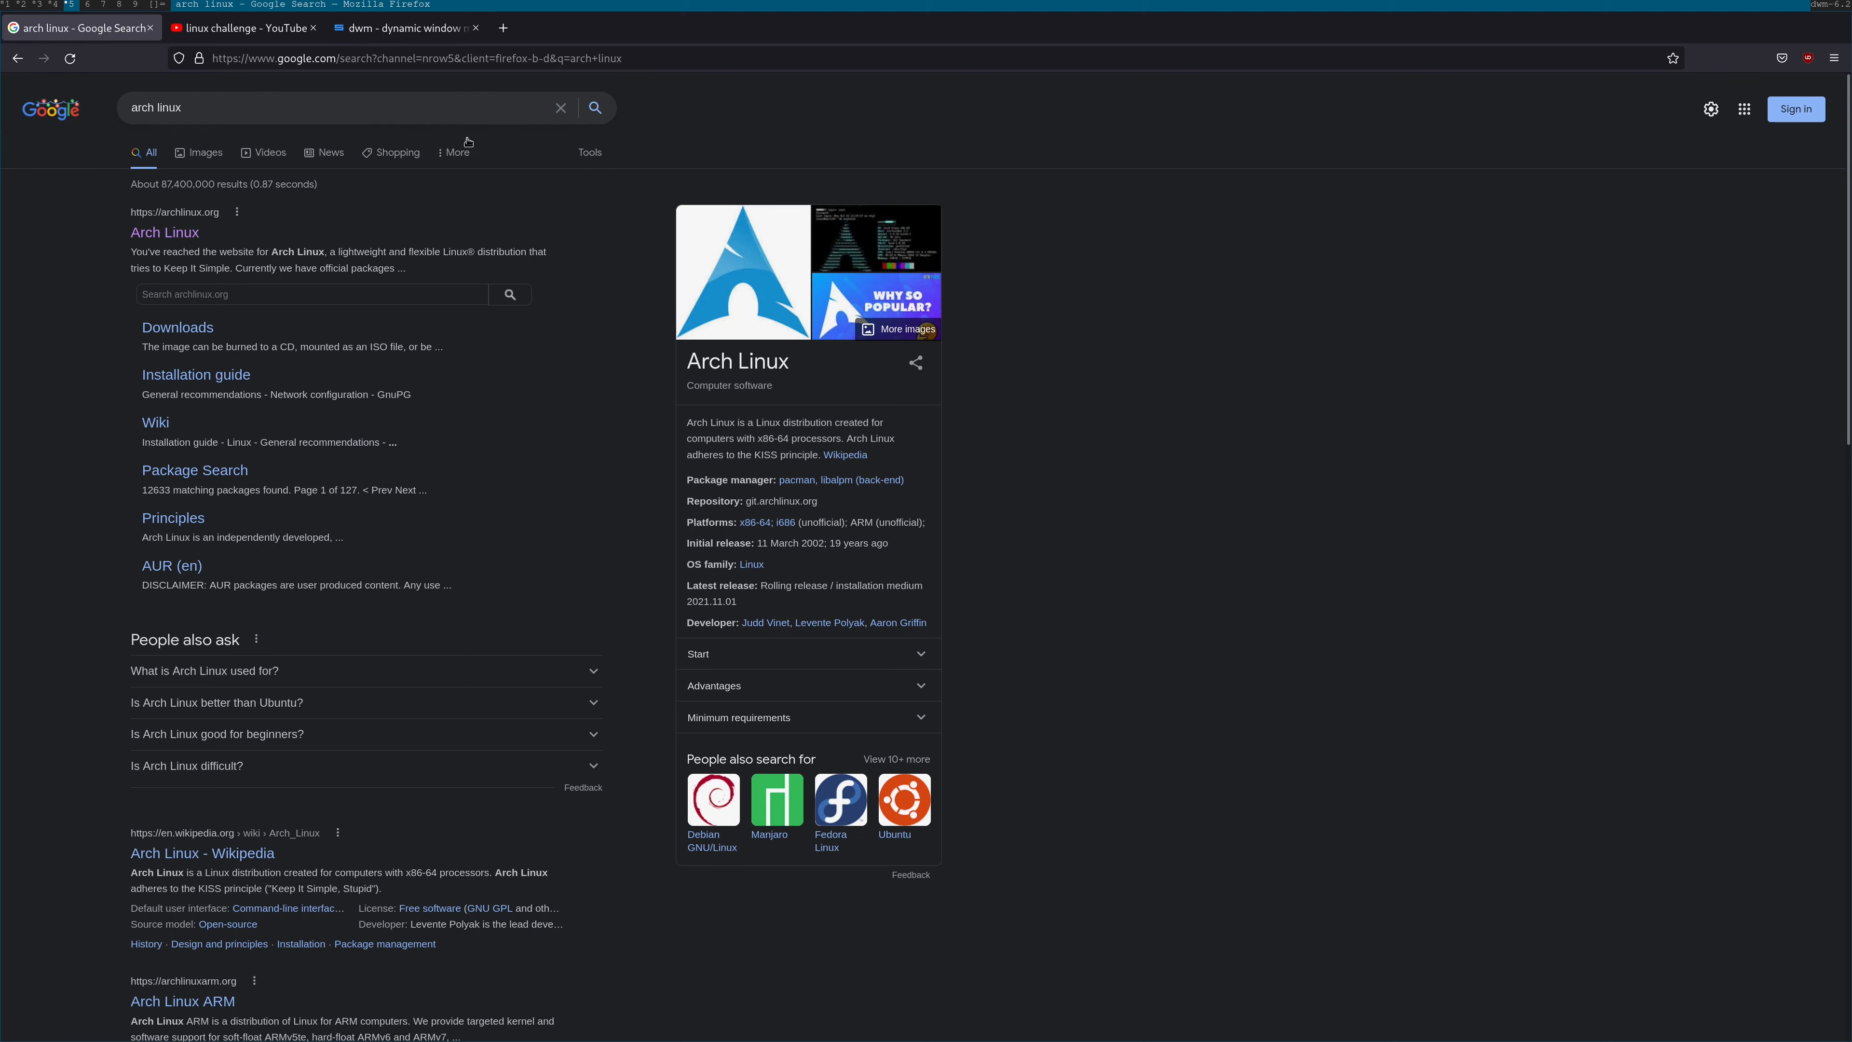
click(504, 27)
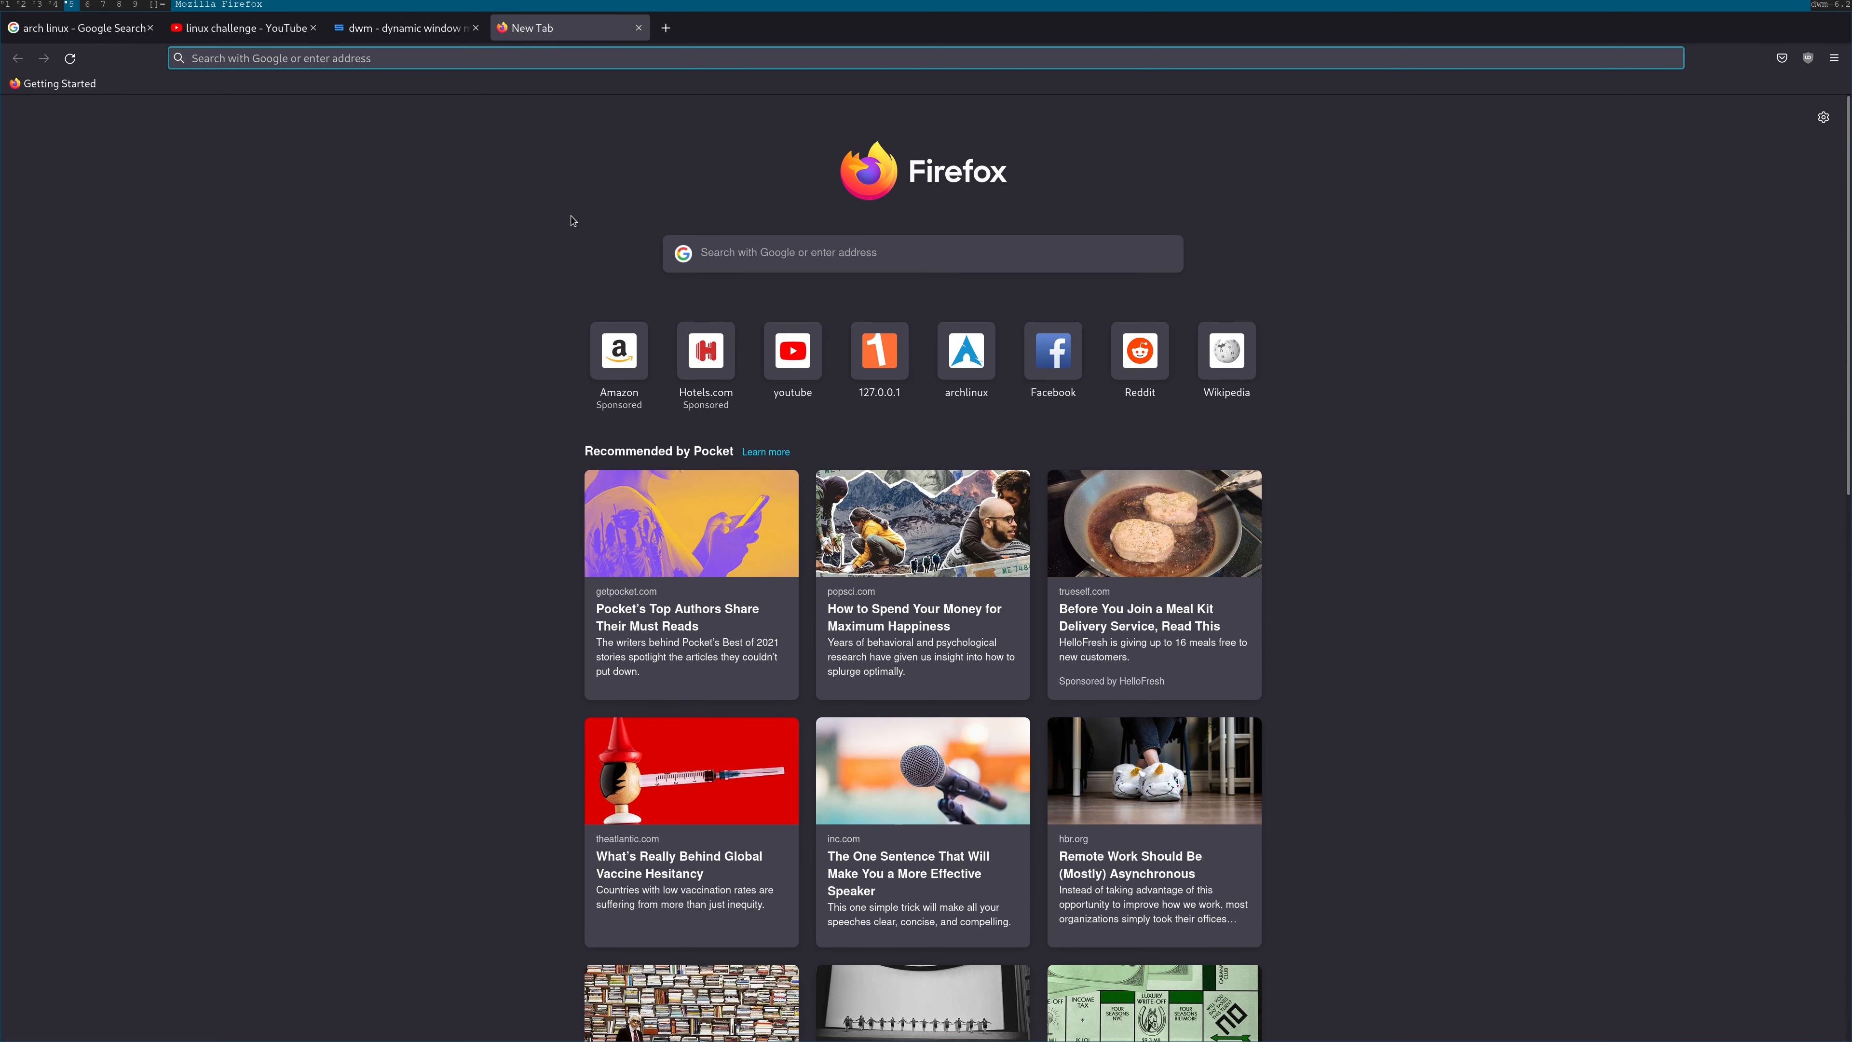
text(lain iwakura)
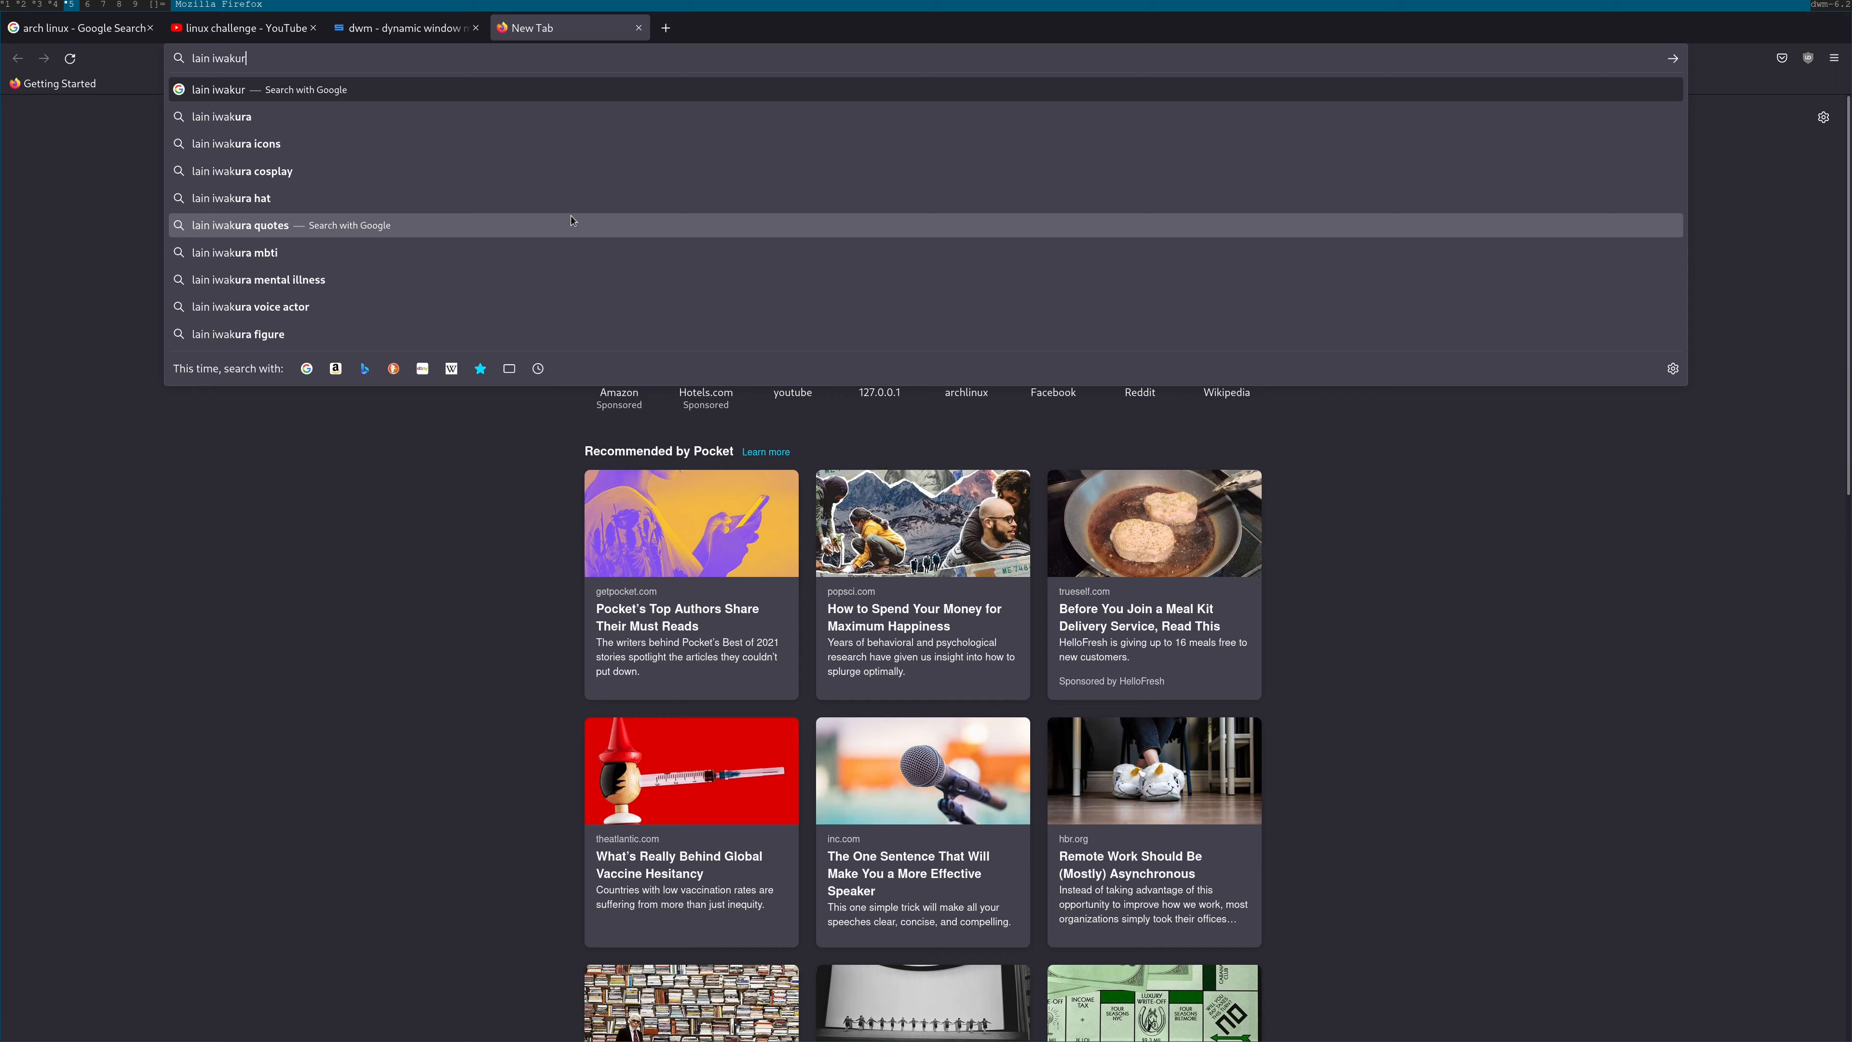
key(Return)
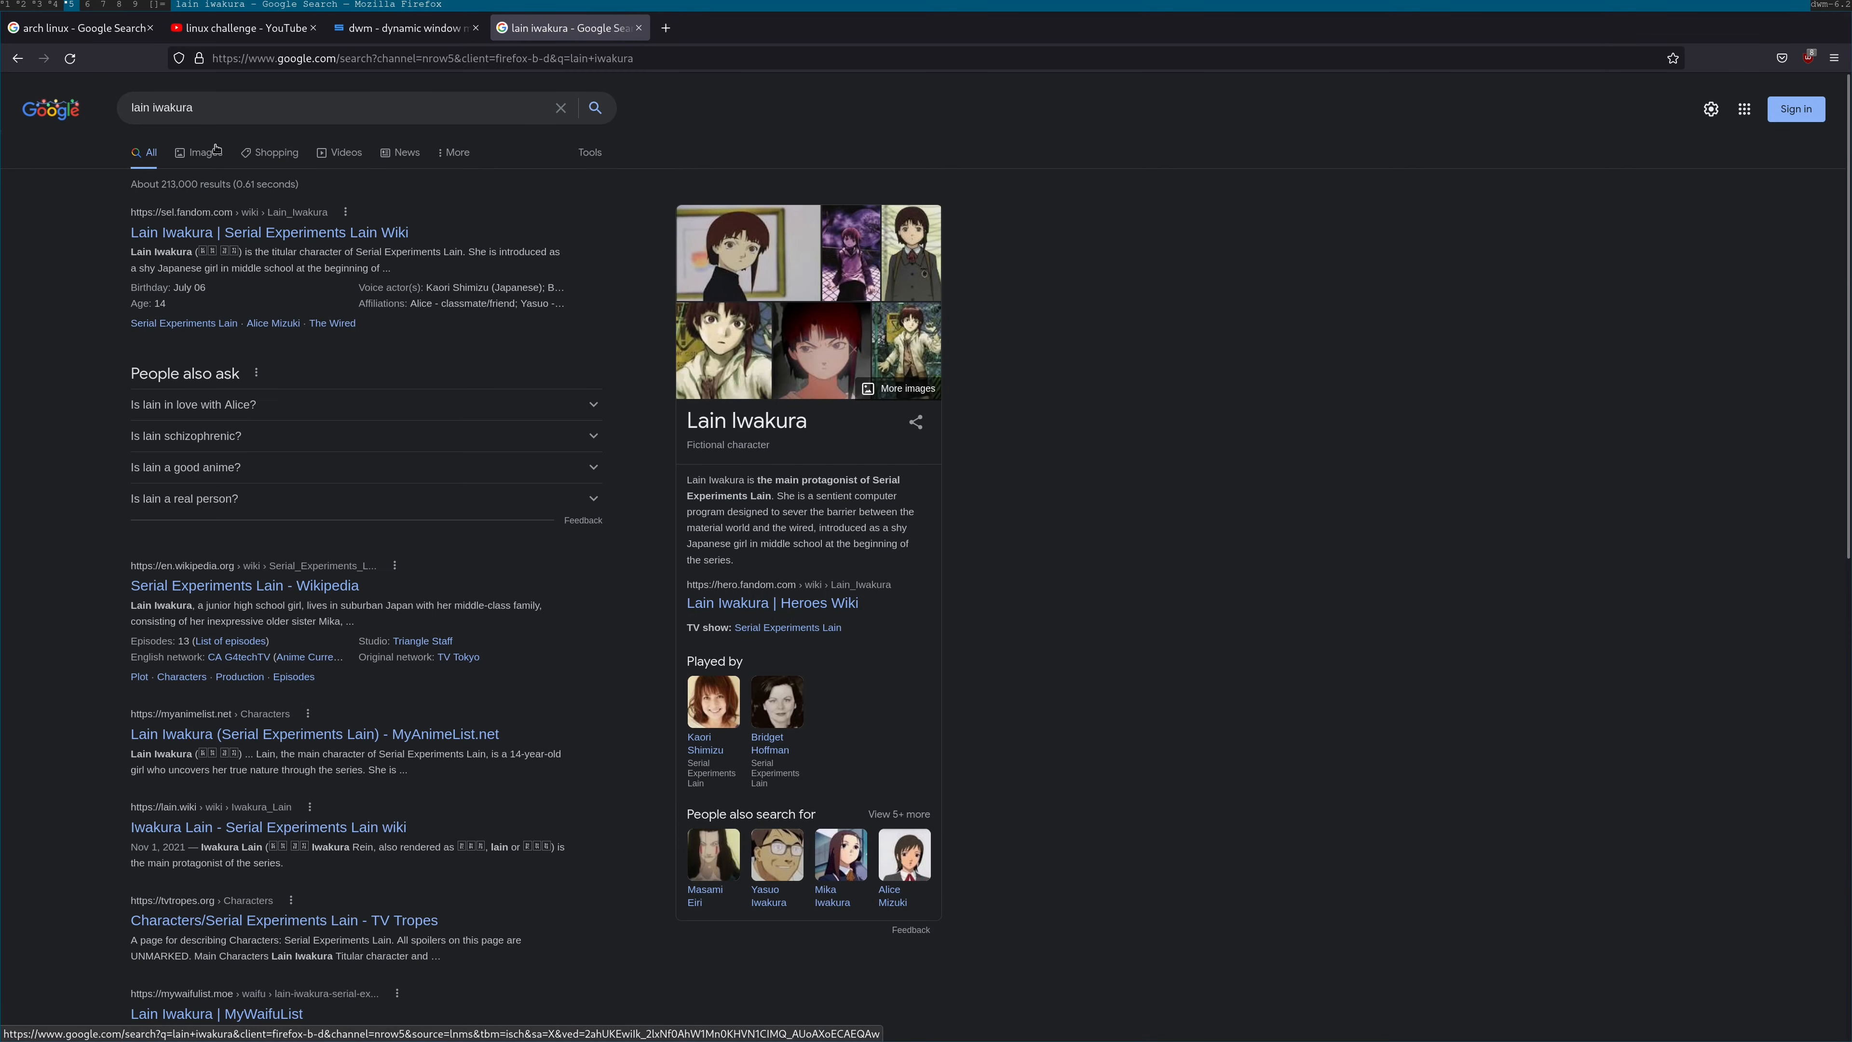
click(215, 147)
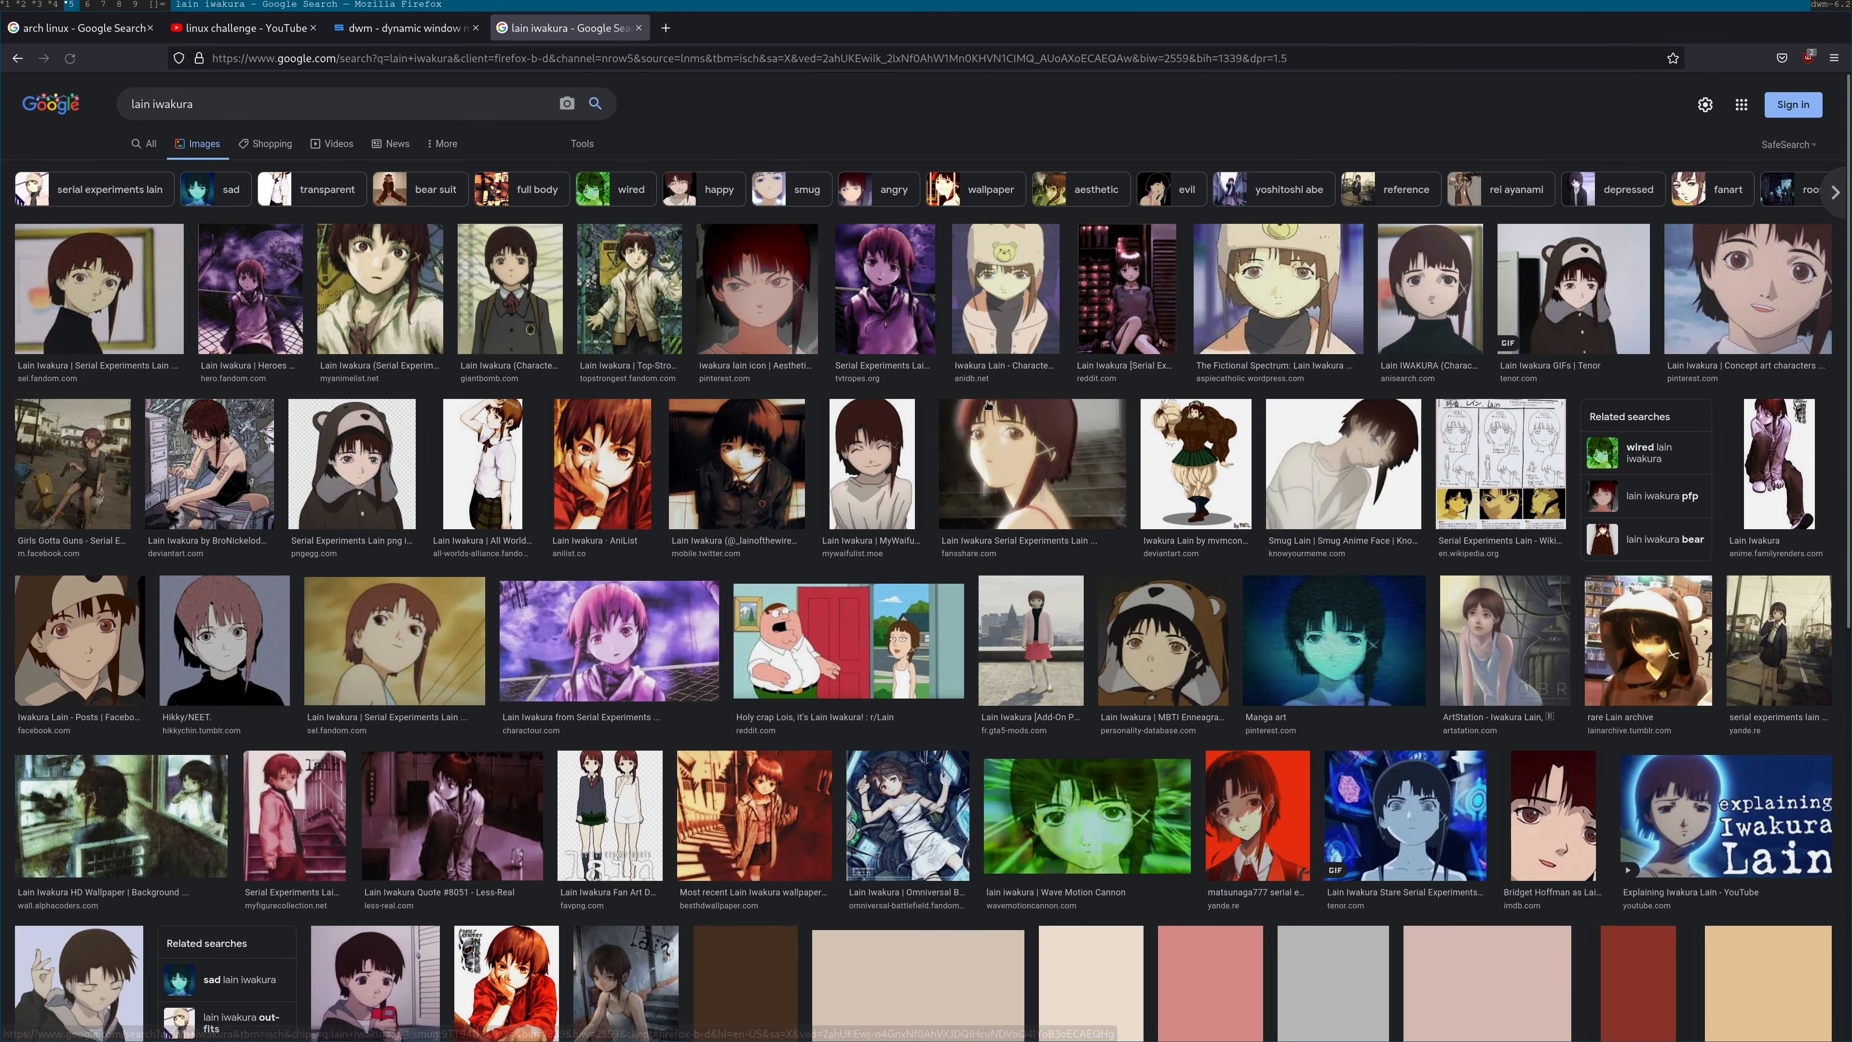
Preview several Lain Iwakura pictures and copy the Danbooru image of her in a red jacket resting her chin on her hand
click(1112, 303)
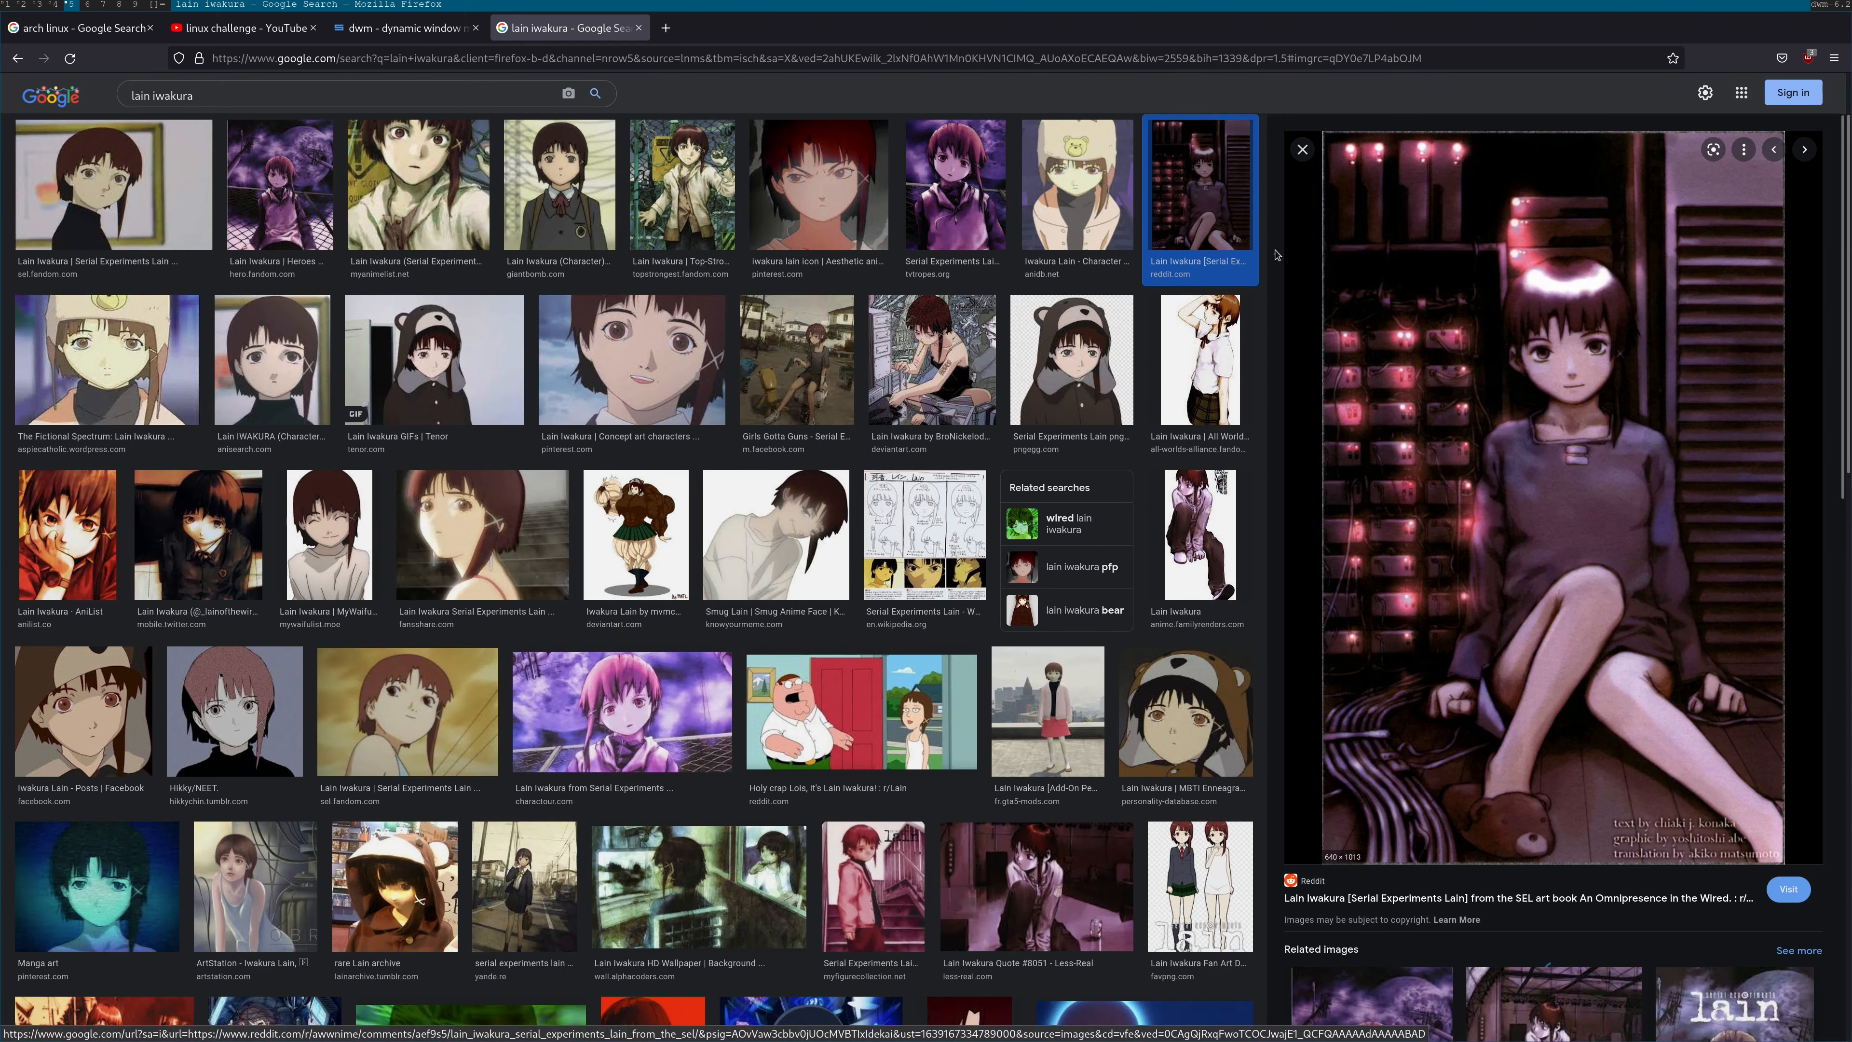
click(959, 393)
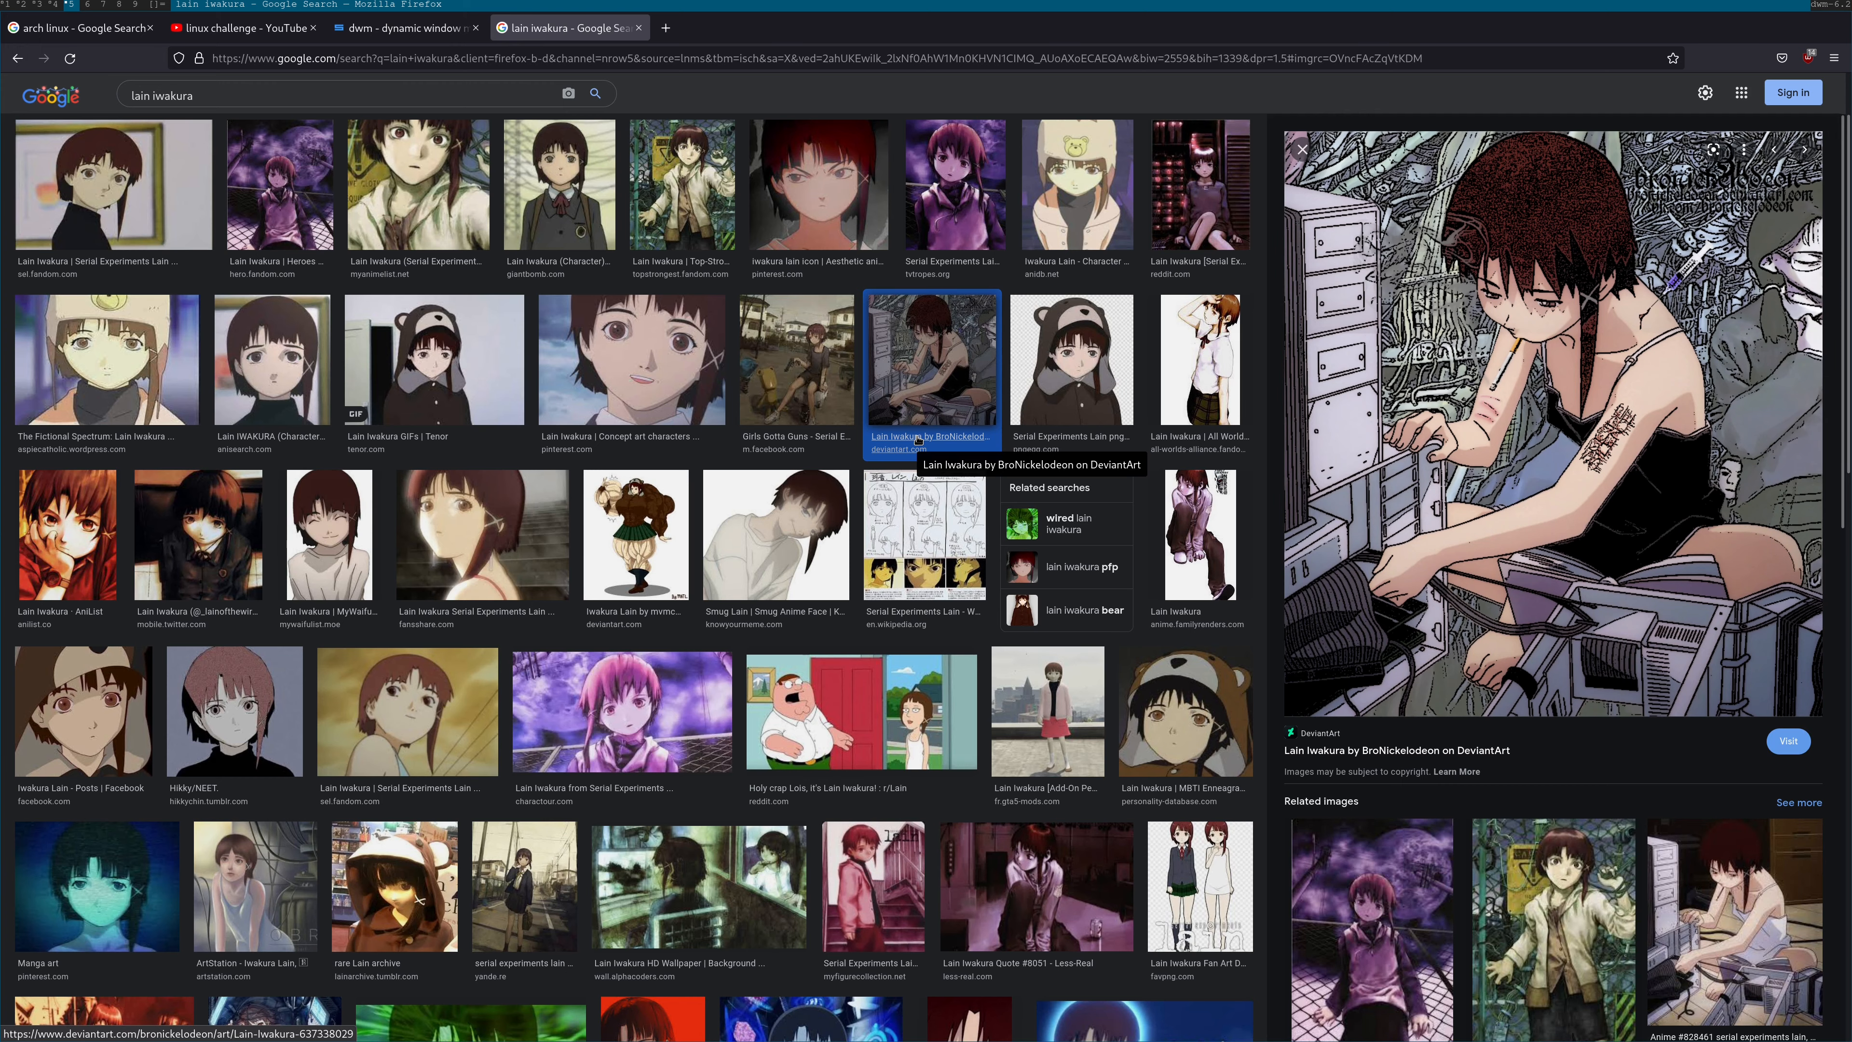
click(795, 437)
click(664, 439)
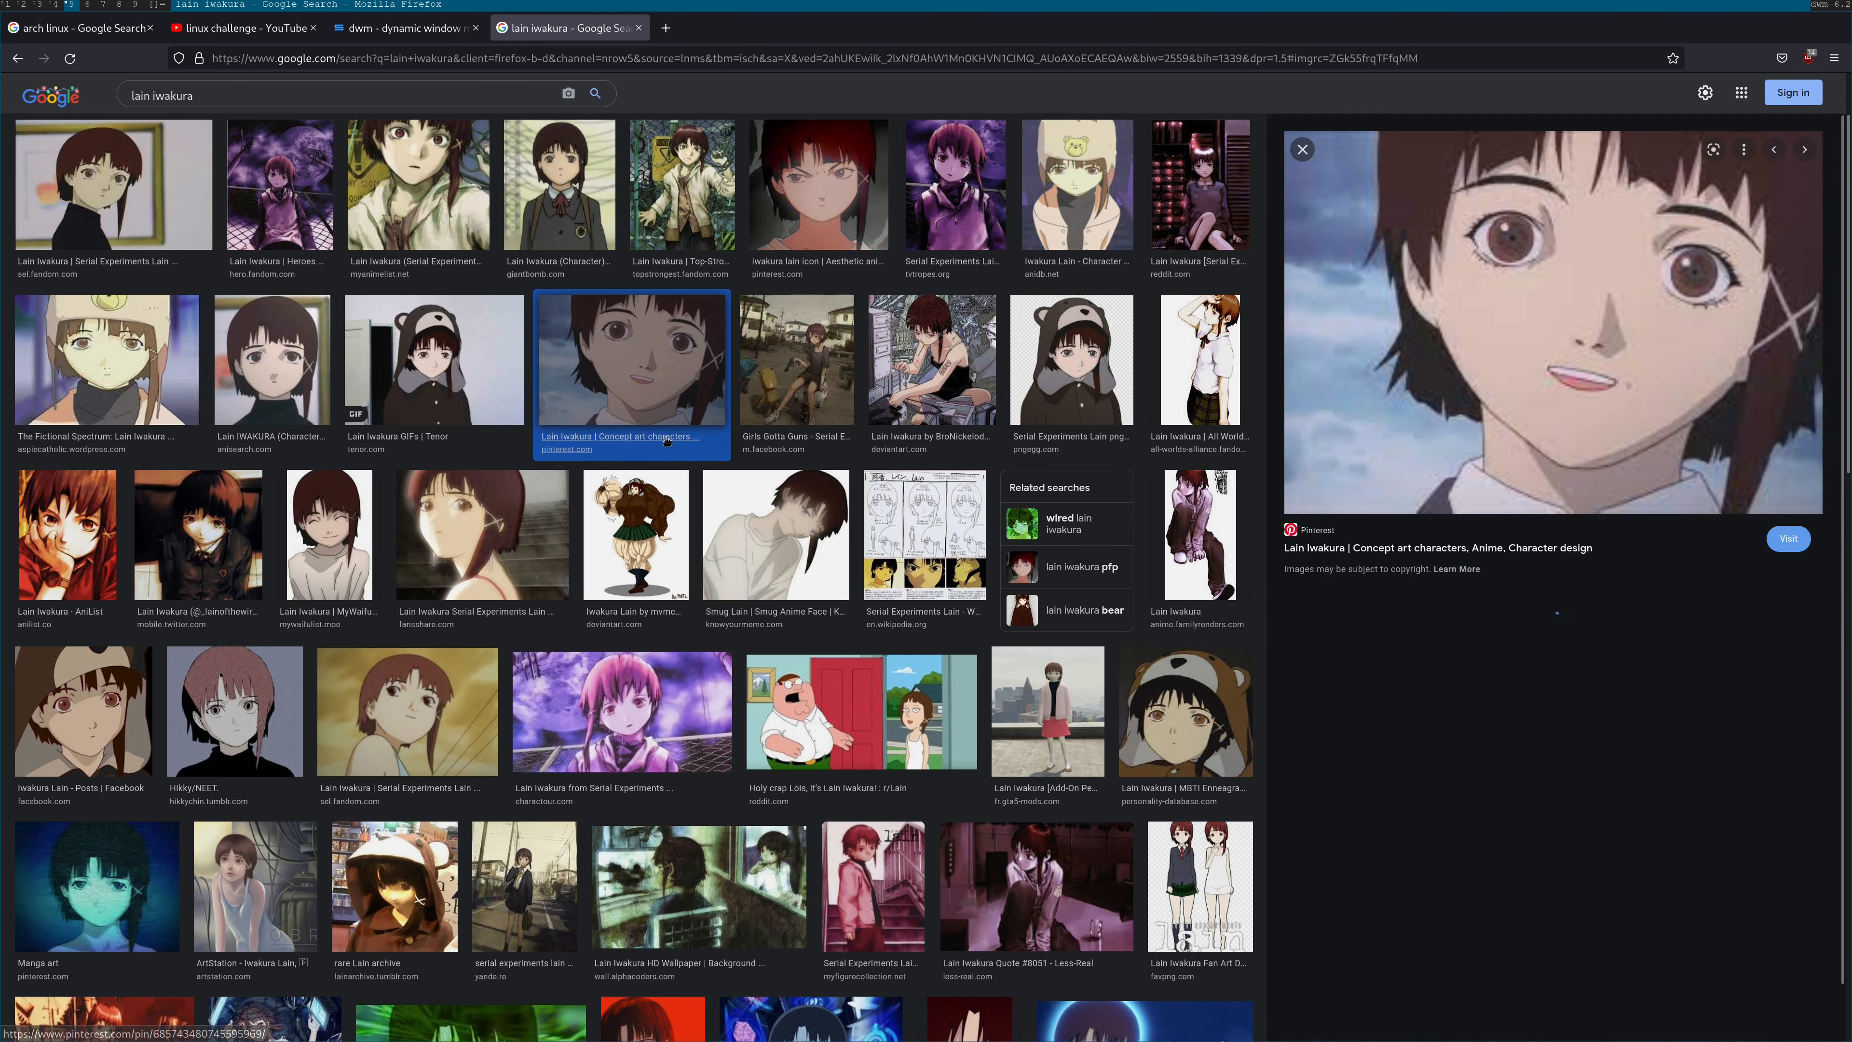
click(86, 578)
click(1371, 562)
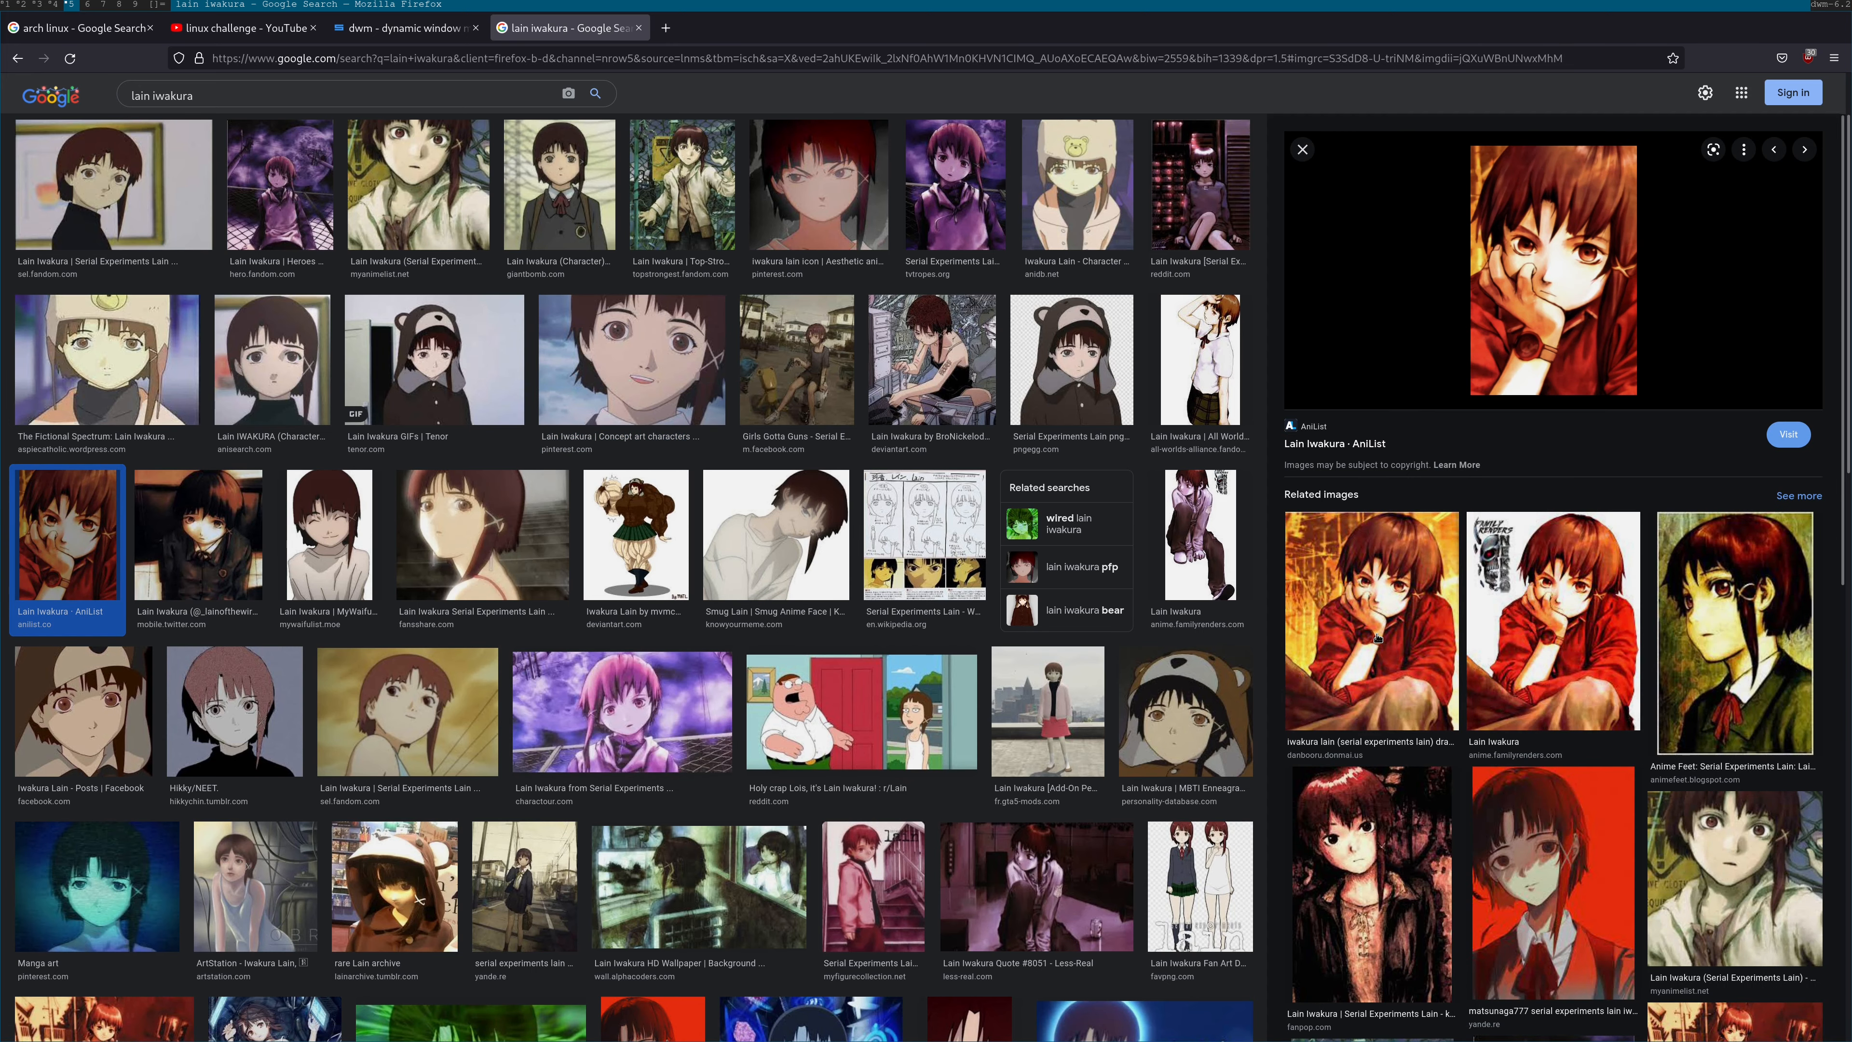
scroll(1531, 487, up, 1)
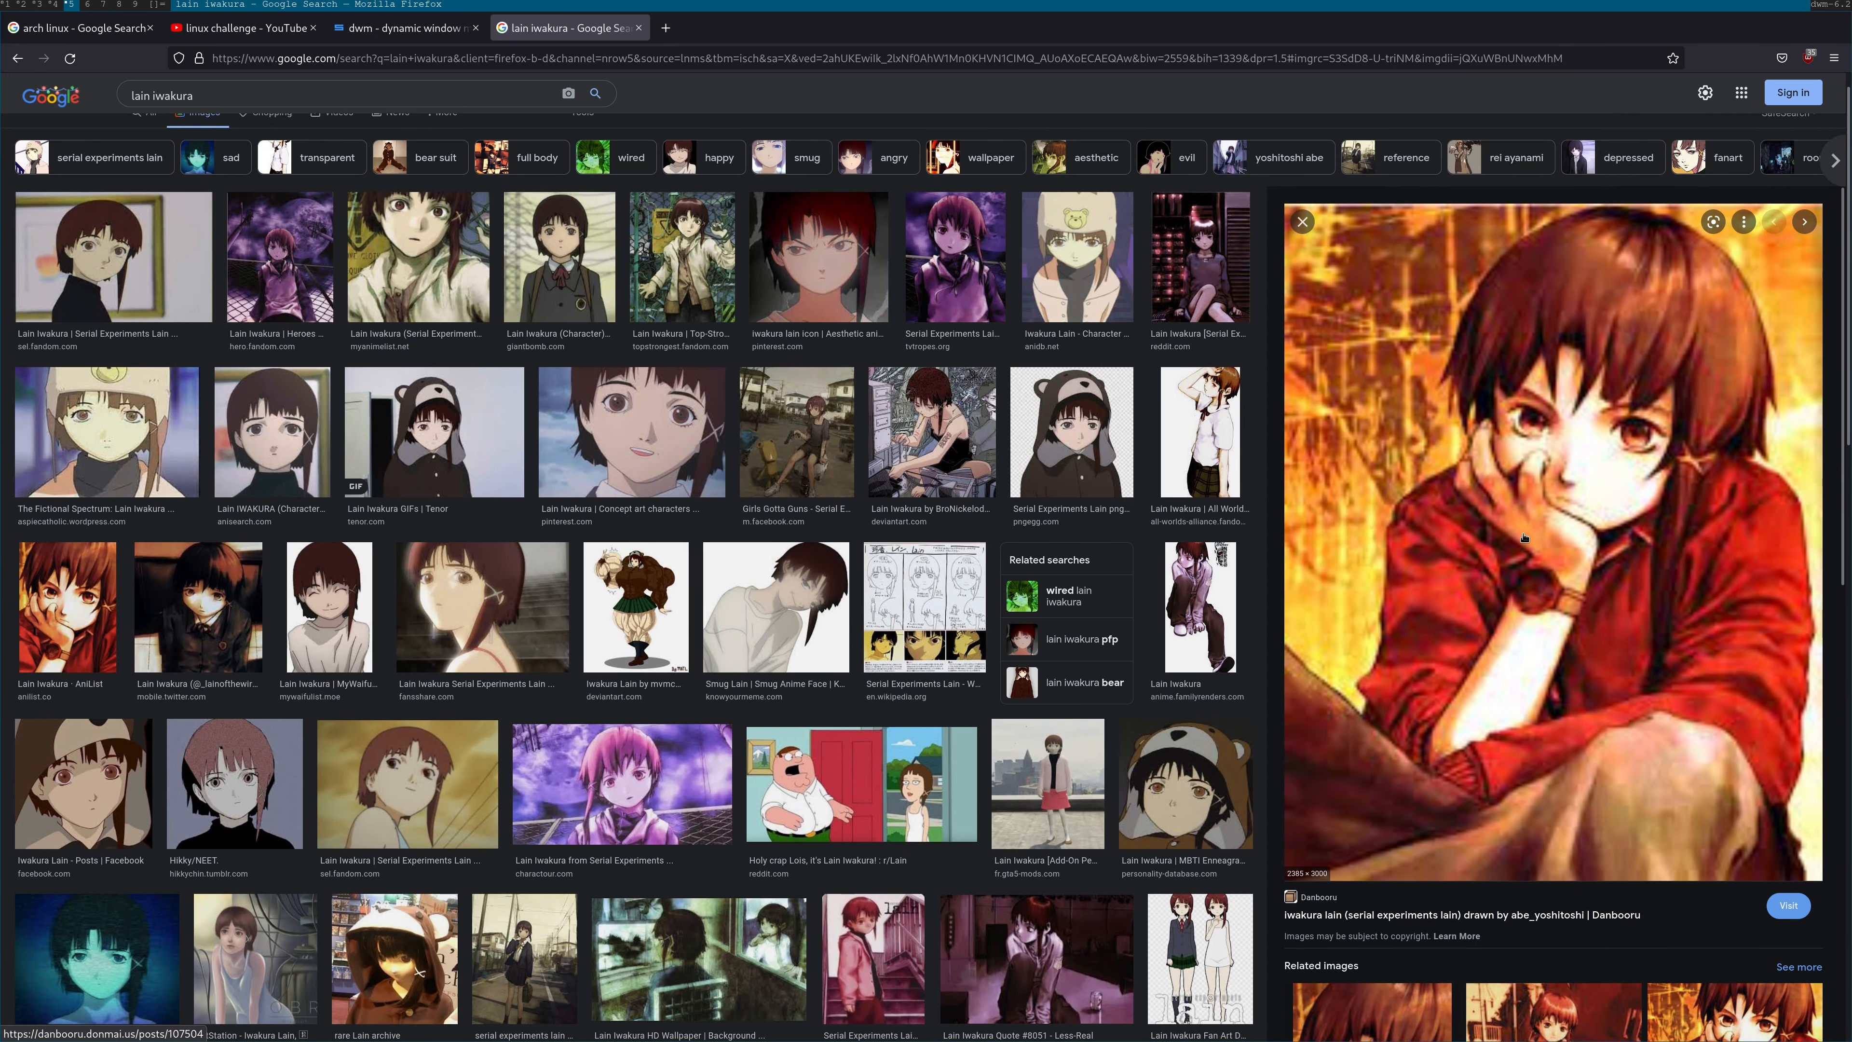
right_click(1528, 531)
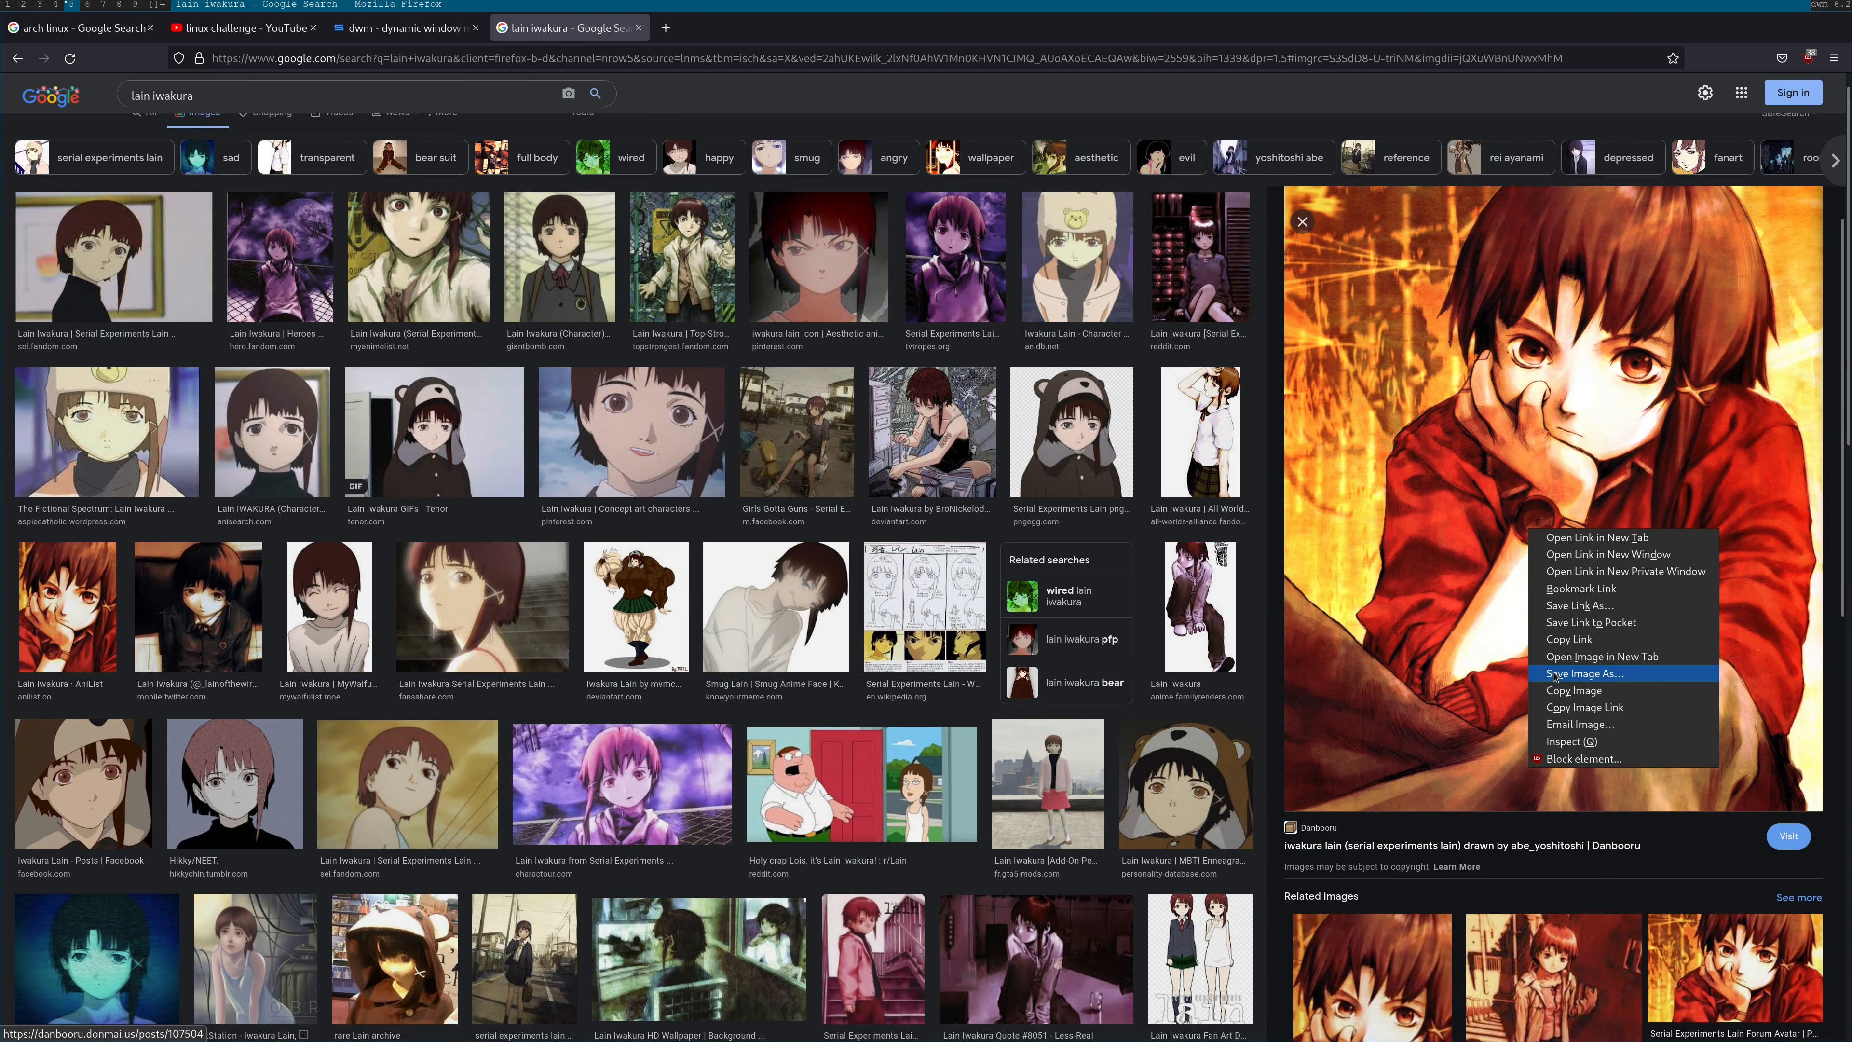
click(1577, 692)
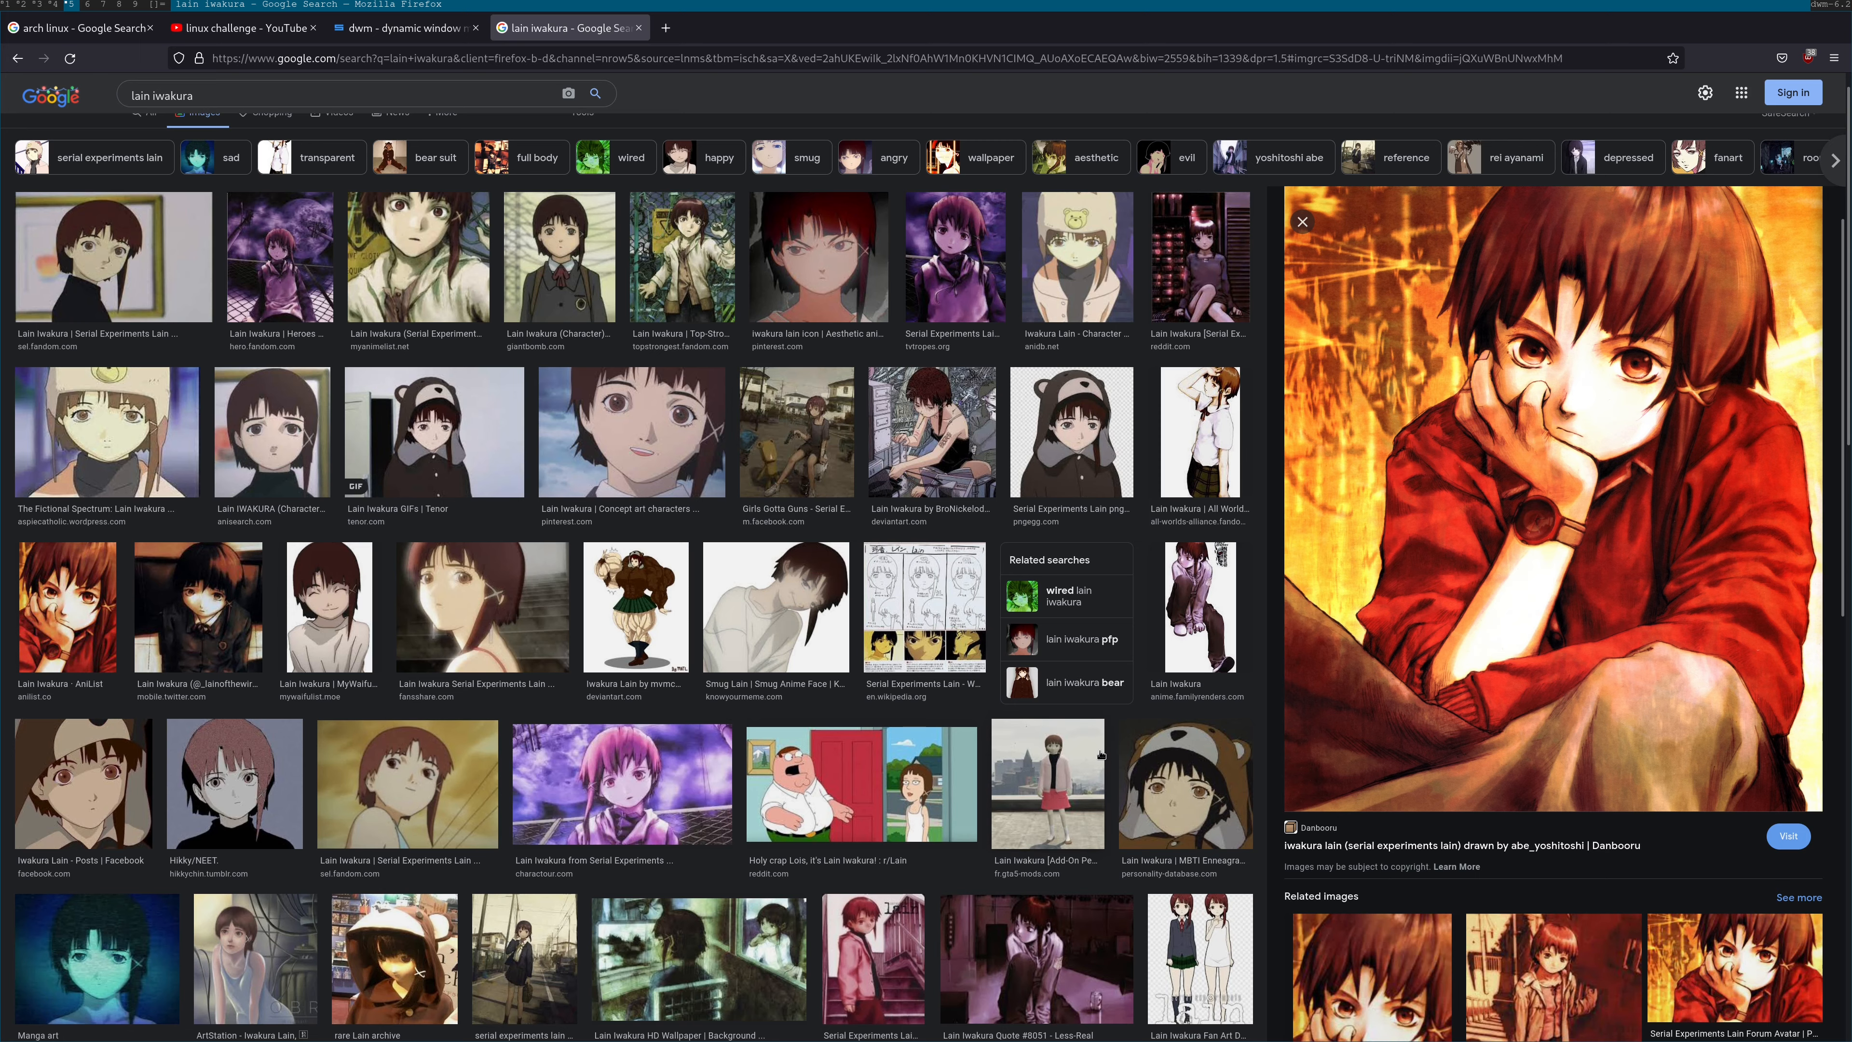
Preview the MyFigureCollection telephone card picture, then the AniList and Danbooru pictures of Lain in the red jacket
scroll(1094, 759, down, 2)
click(892, 820)
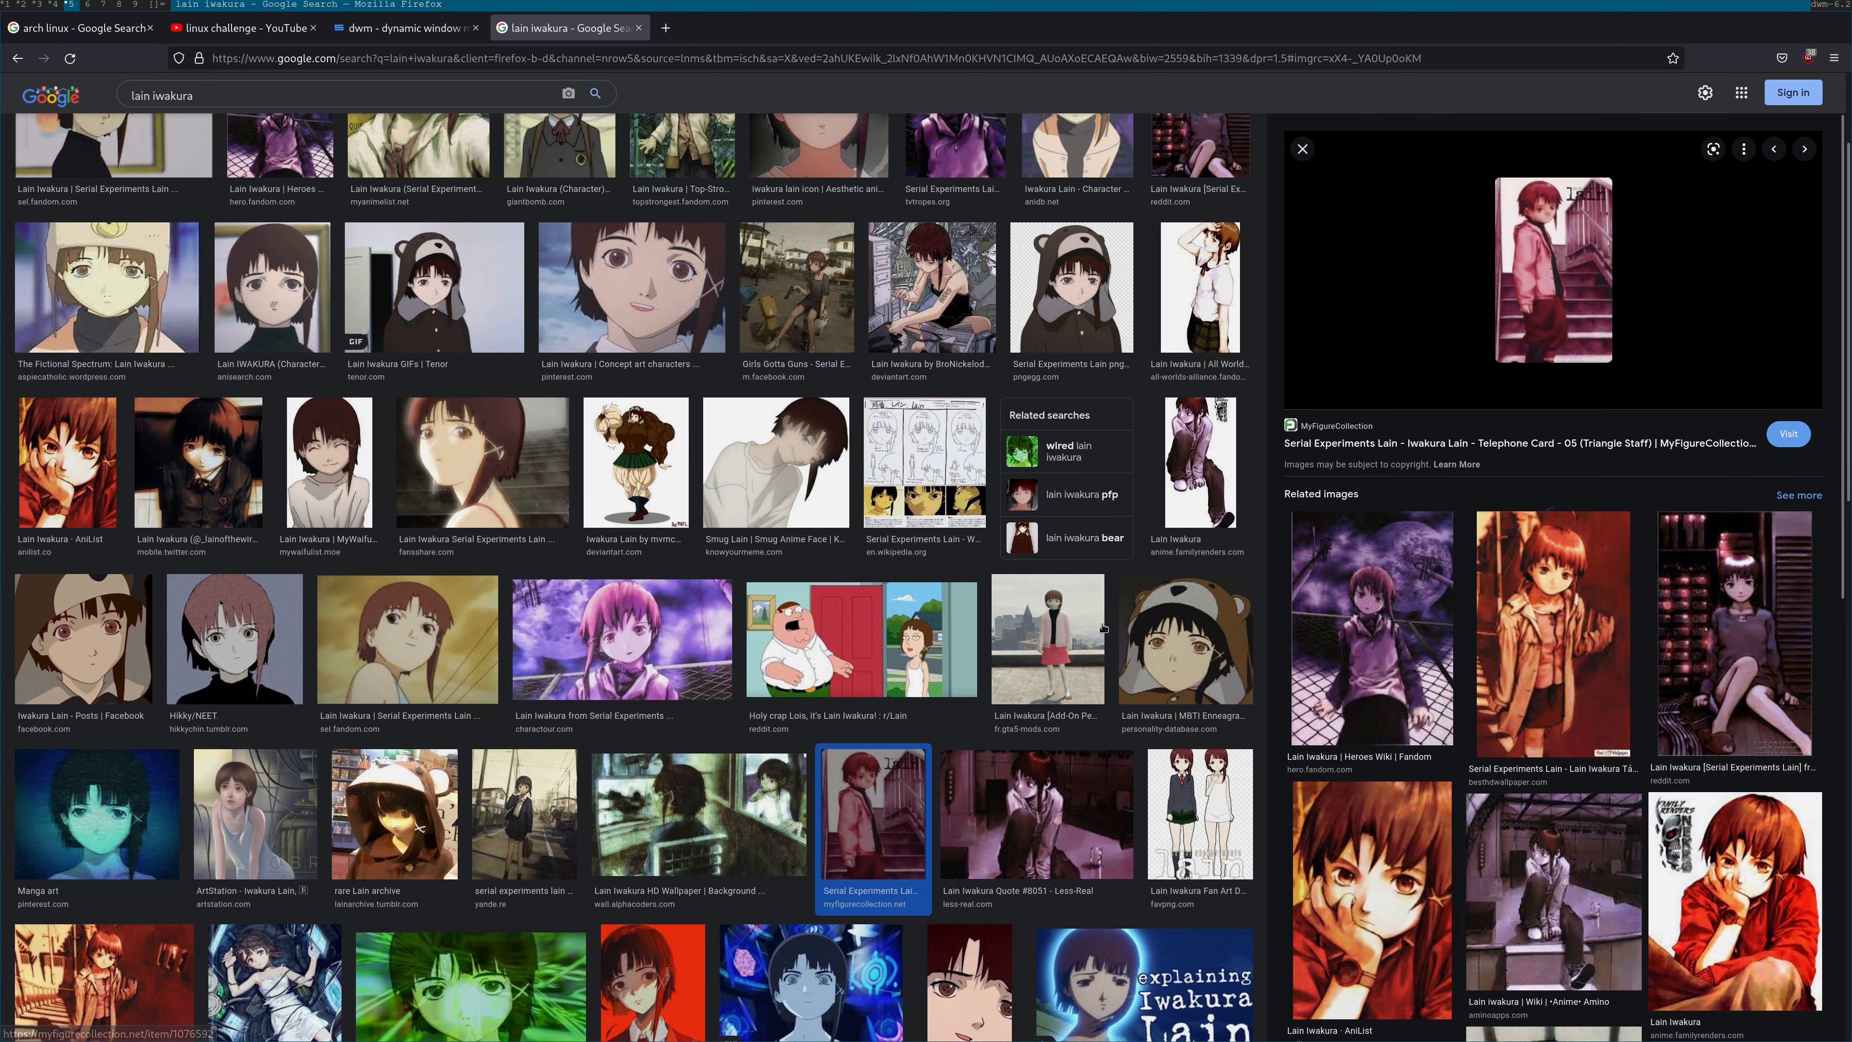
scroll(1550, 744, down, 5)
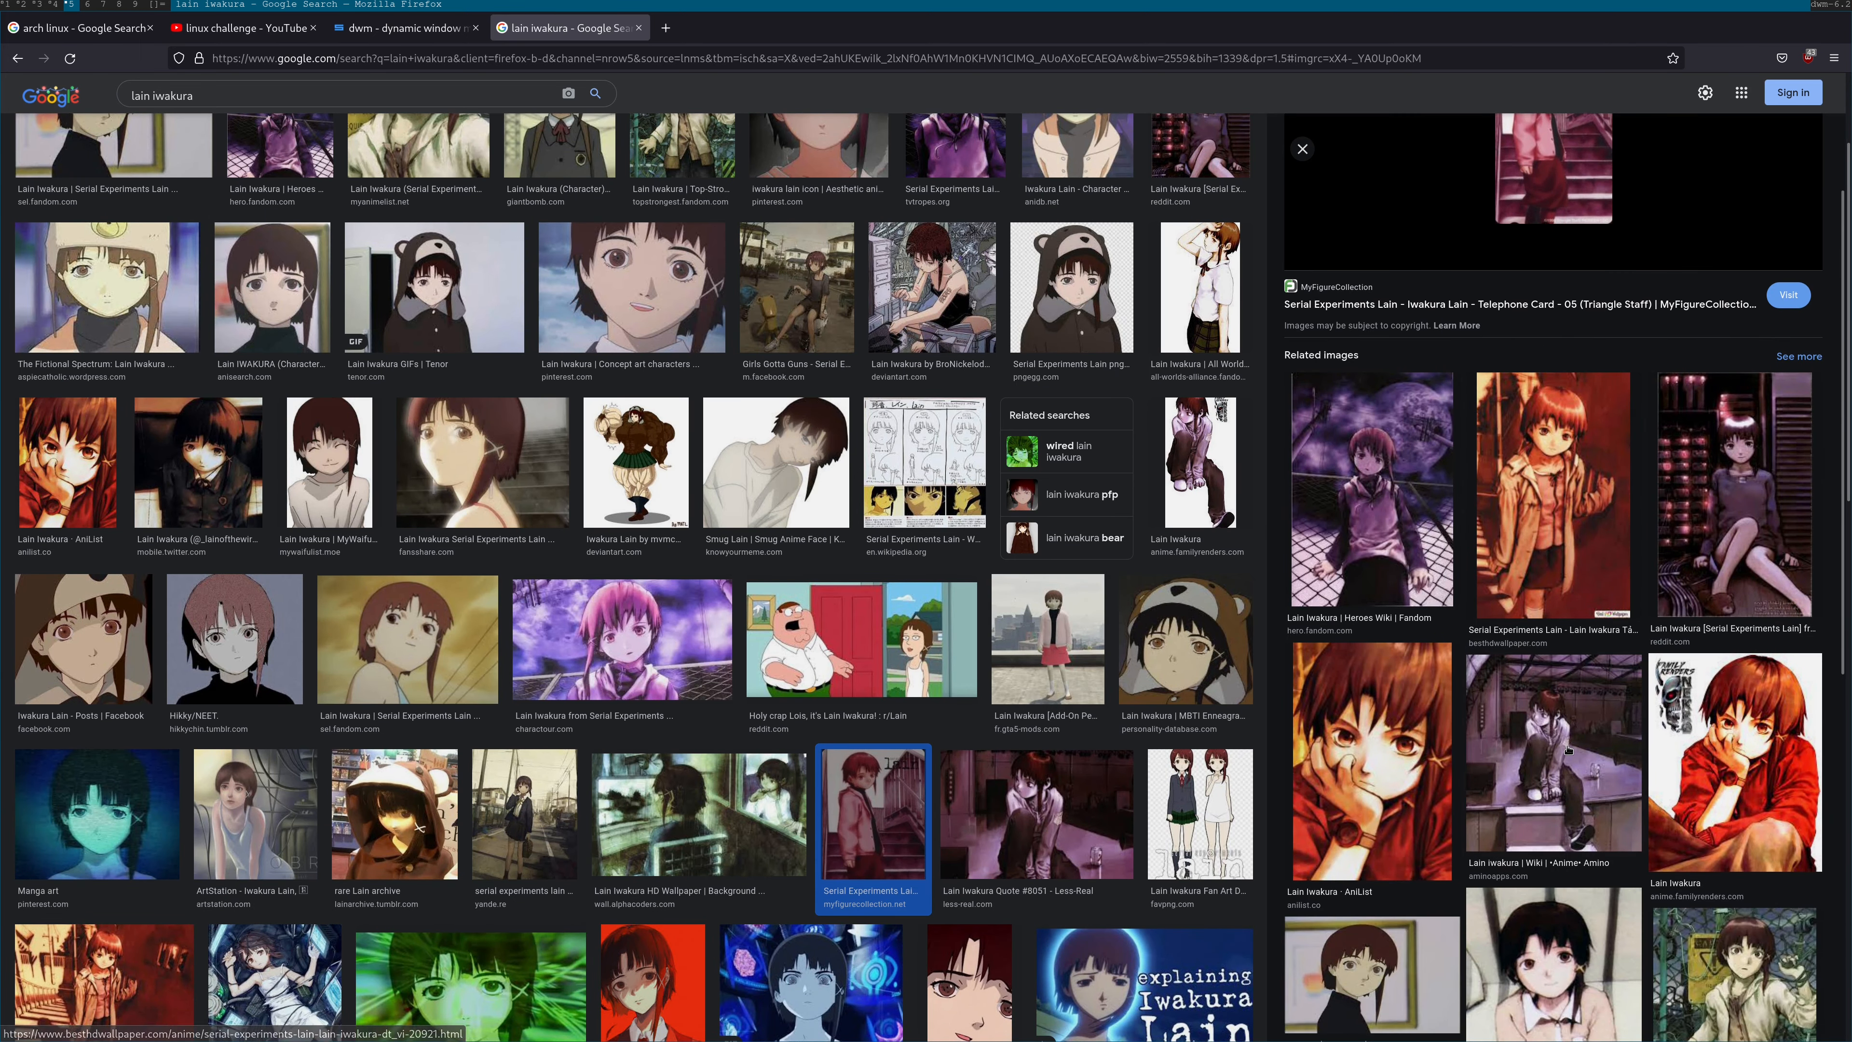
click(1382, 573)
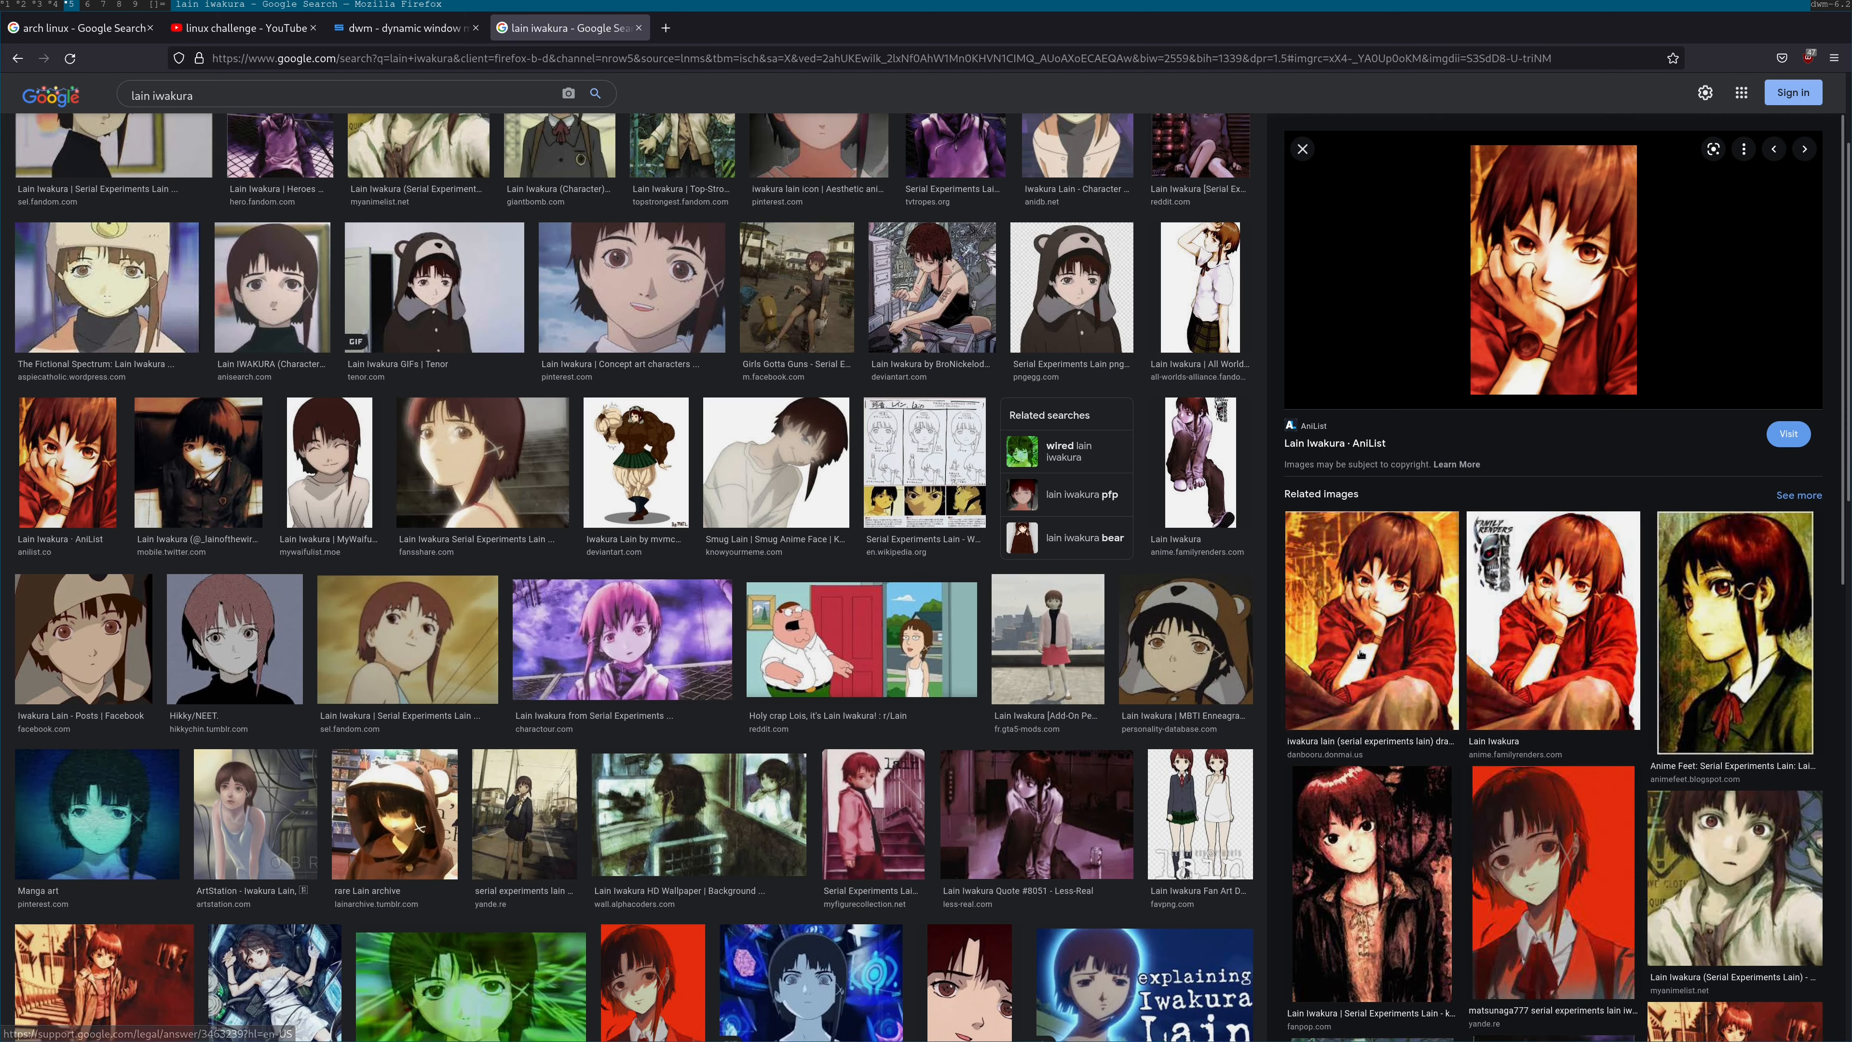
right_click(1499, 473)
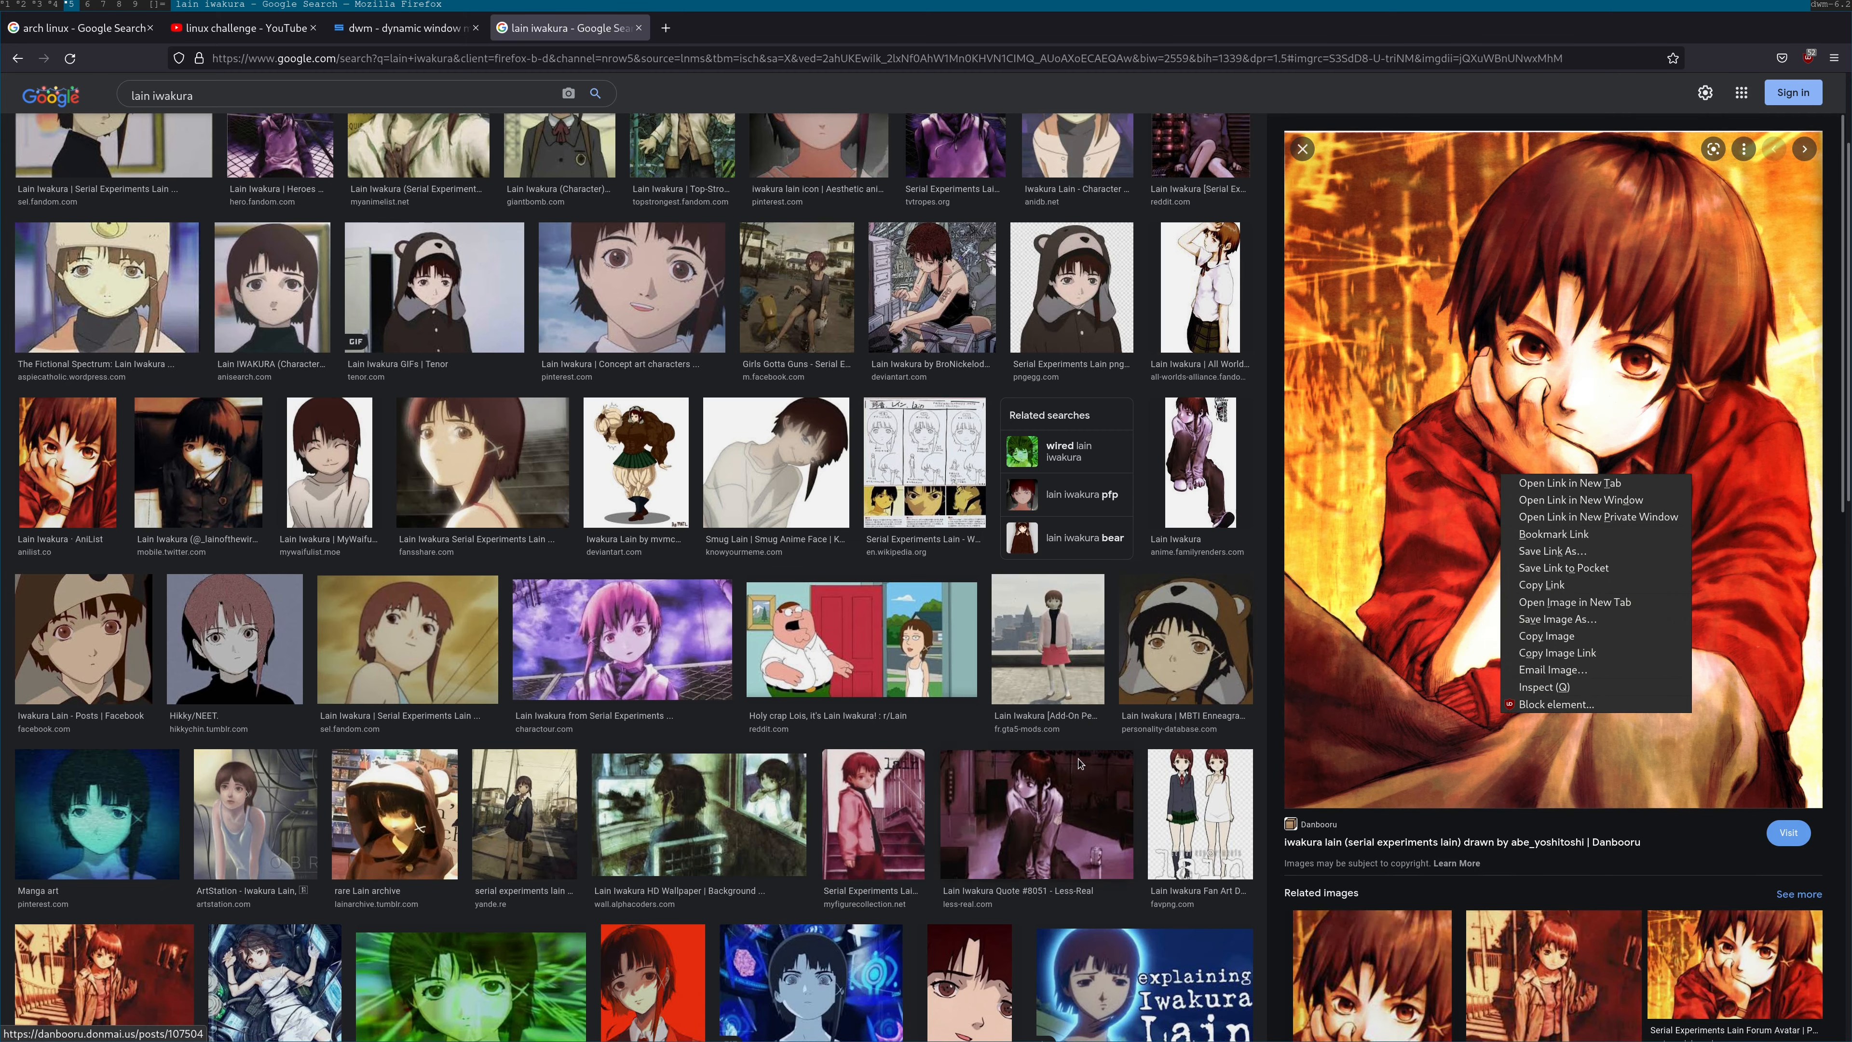
click(1077, 761)
Find the mocah.org wallpaper of Lain lying among cables and save it as a PNG in the Downloads folder
scroll(1061, 747, down, 3)
scroll(1061, 747, down, 3)
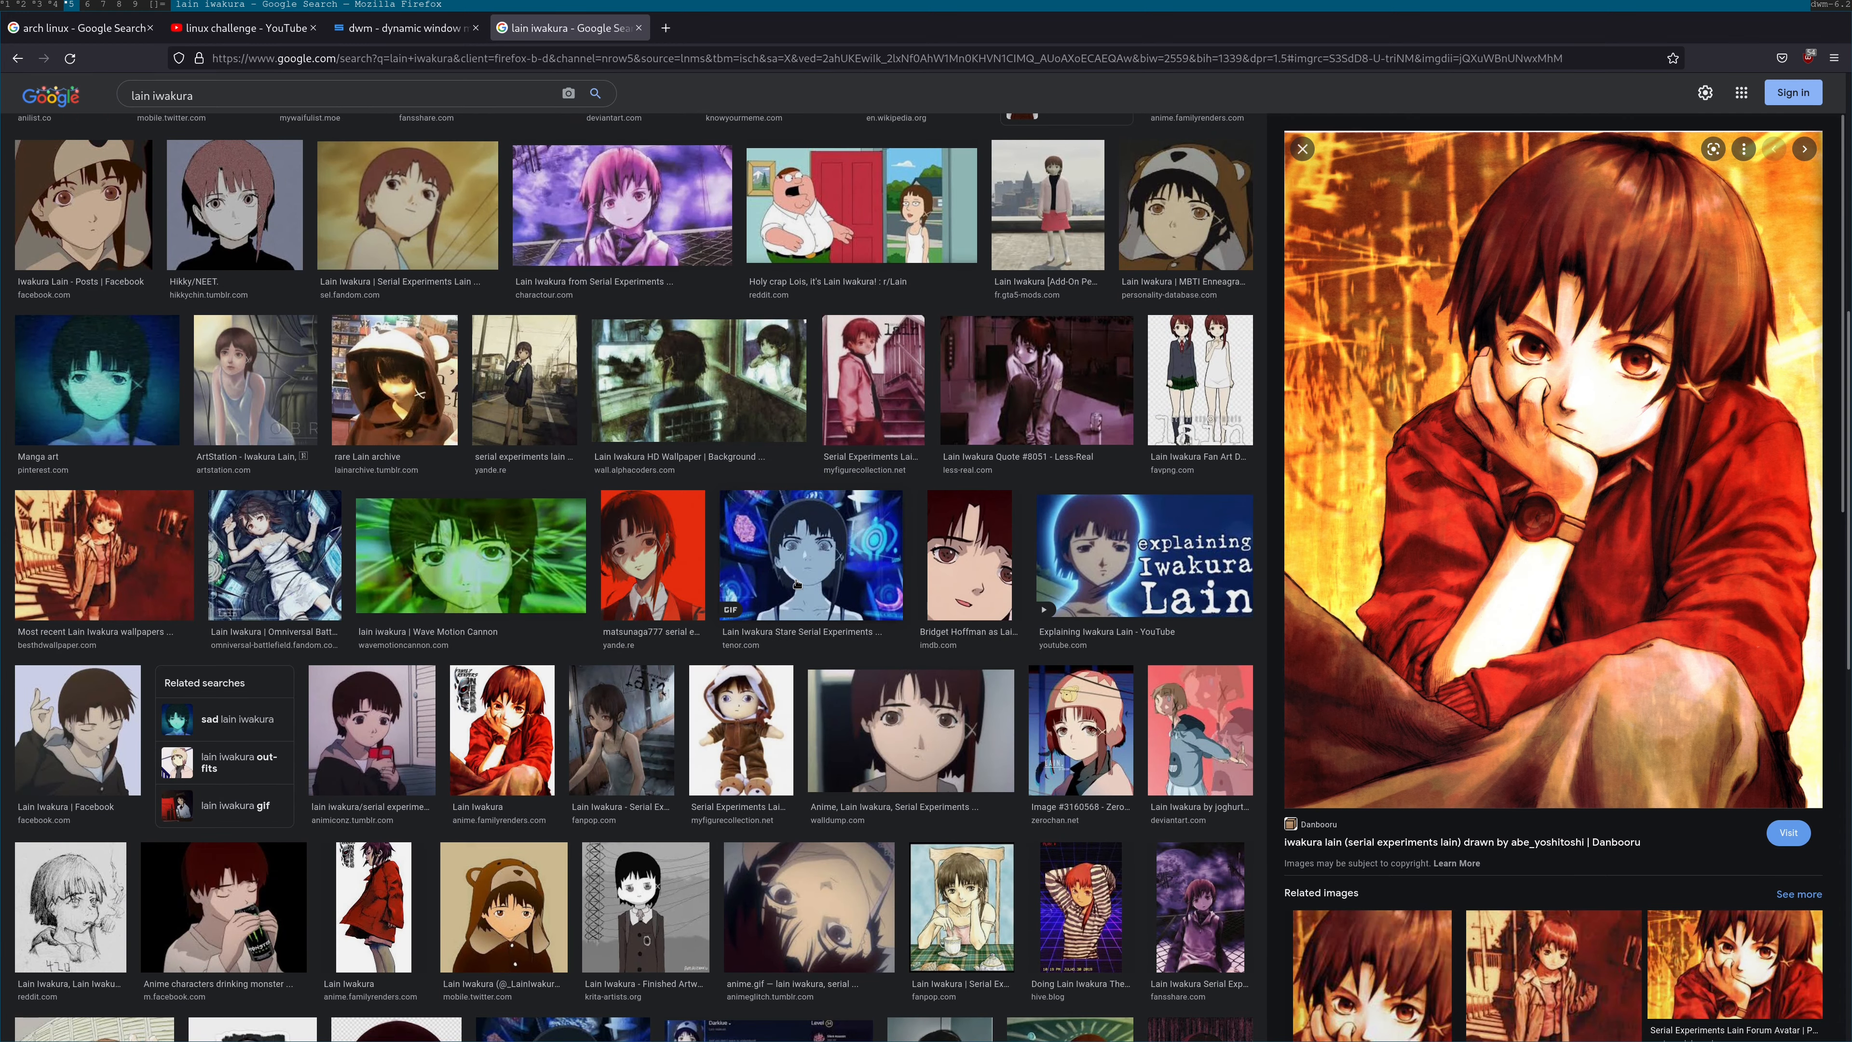
scroll(436, 564, down, 7)
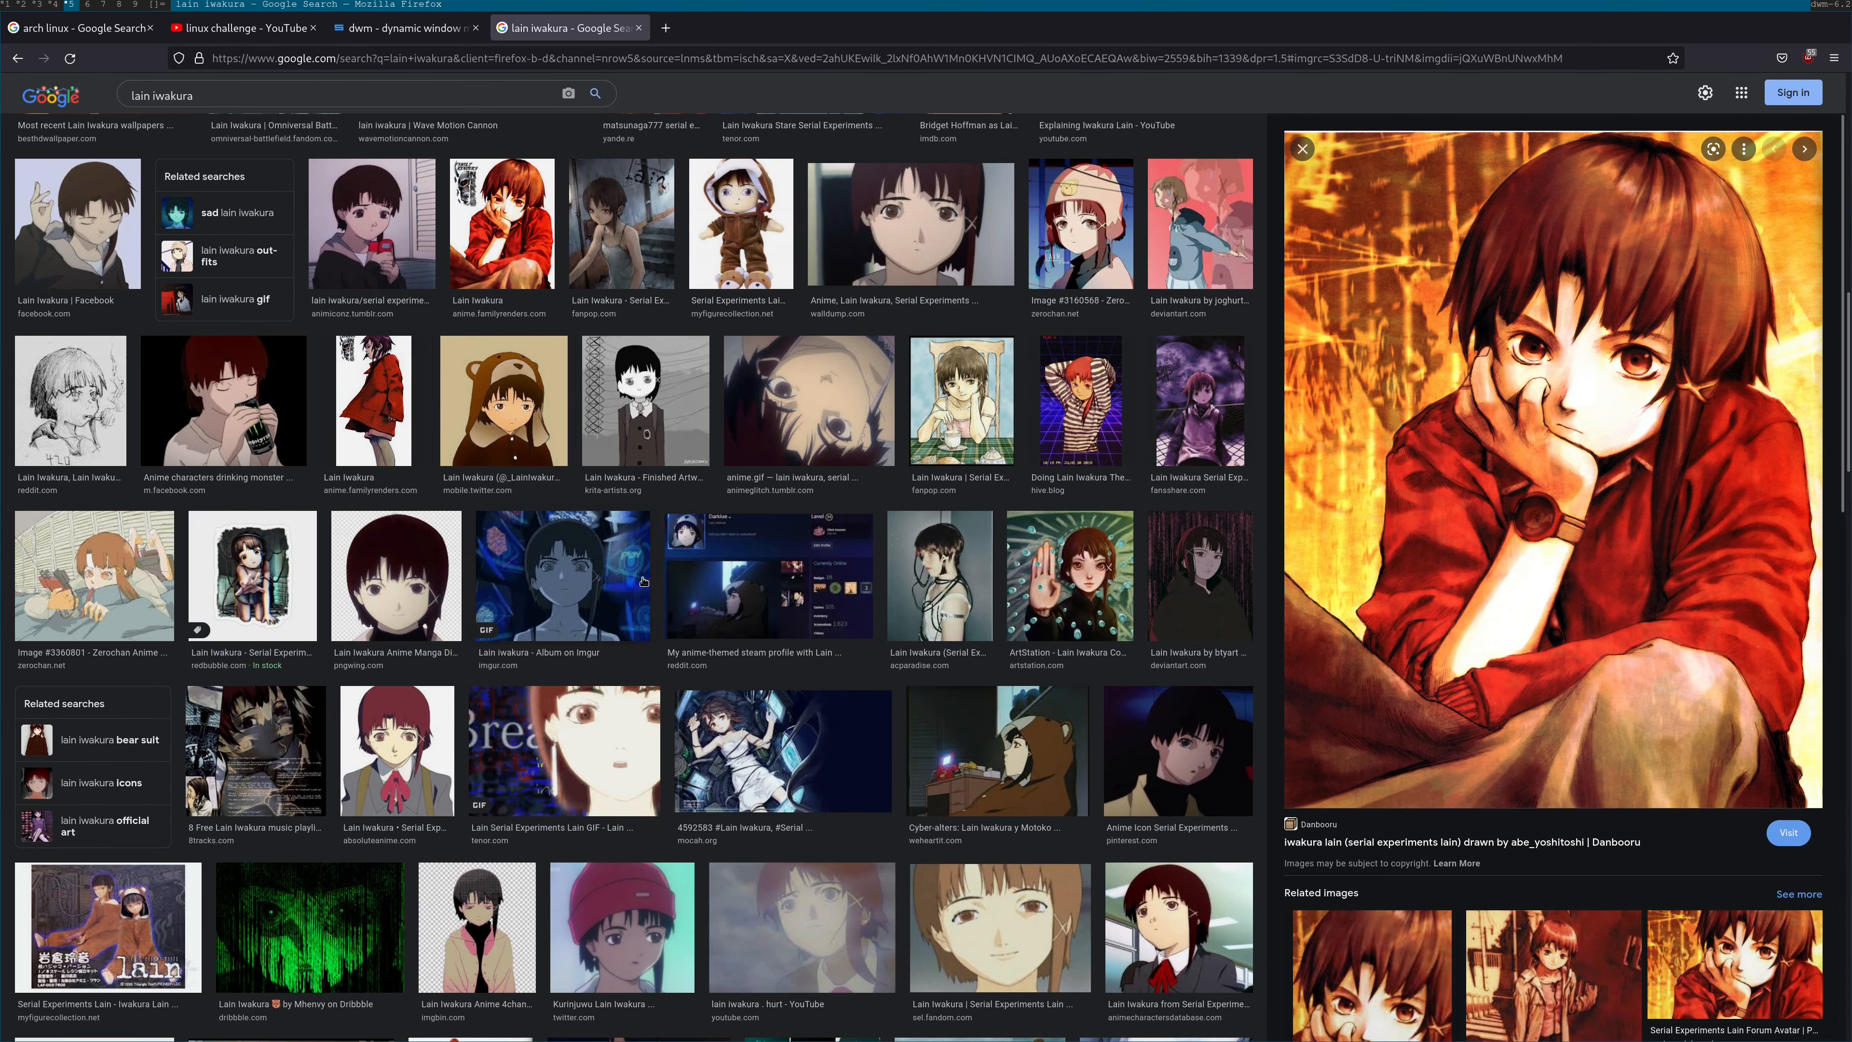
scroll(583, 751, down, 3)
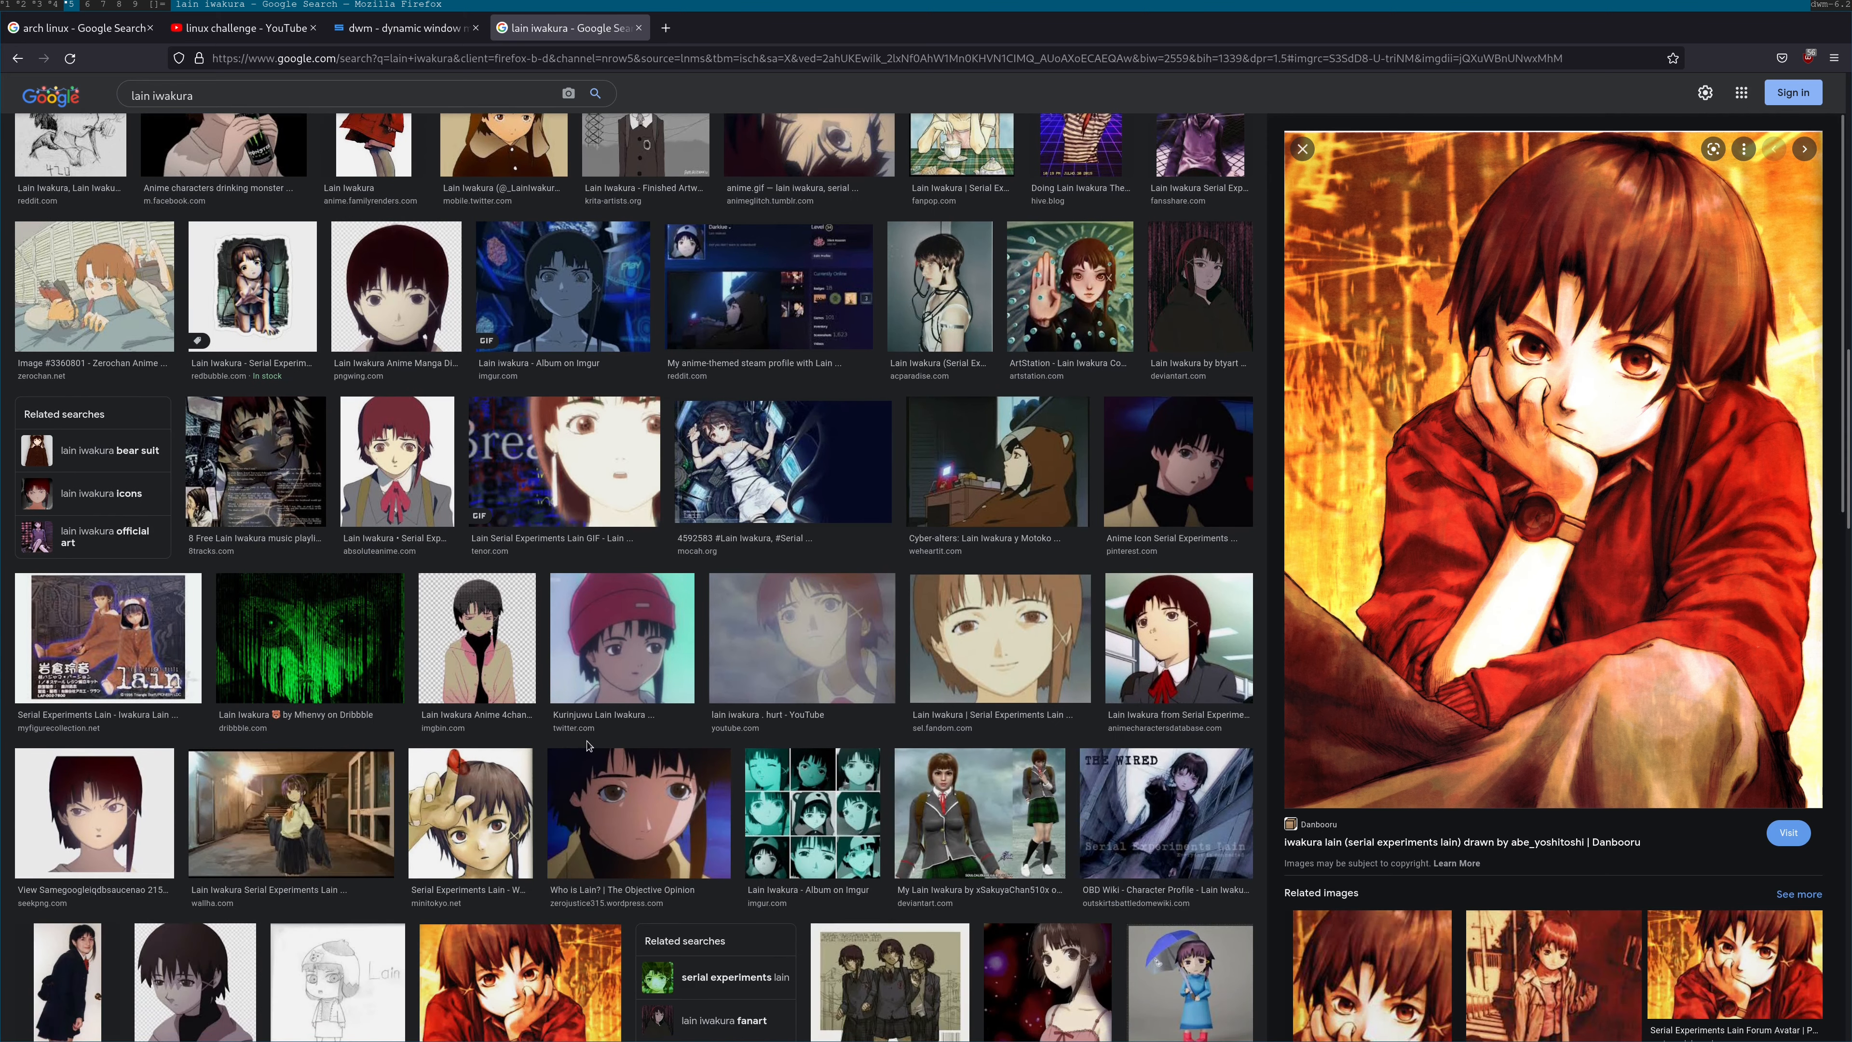
scroll(583, 751, down, 2)
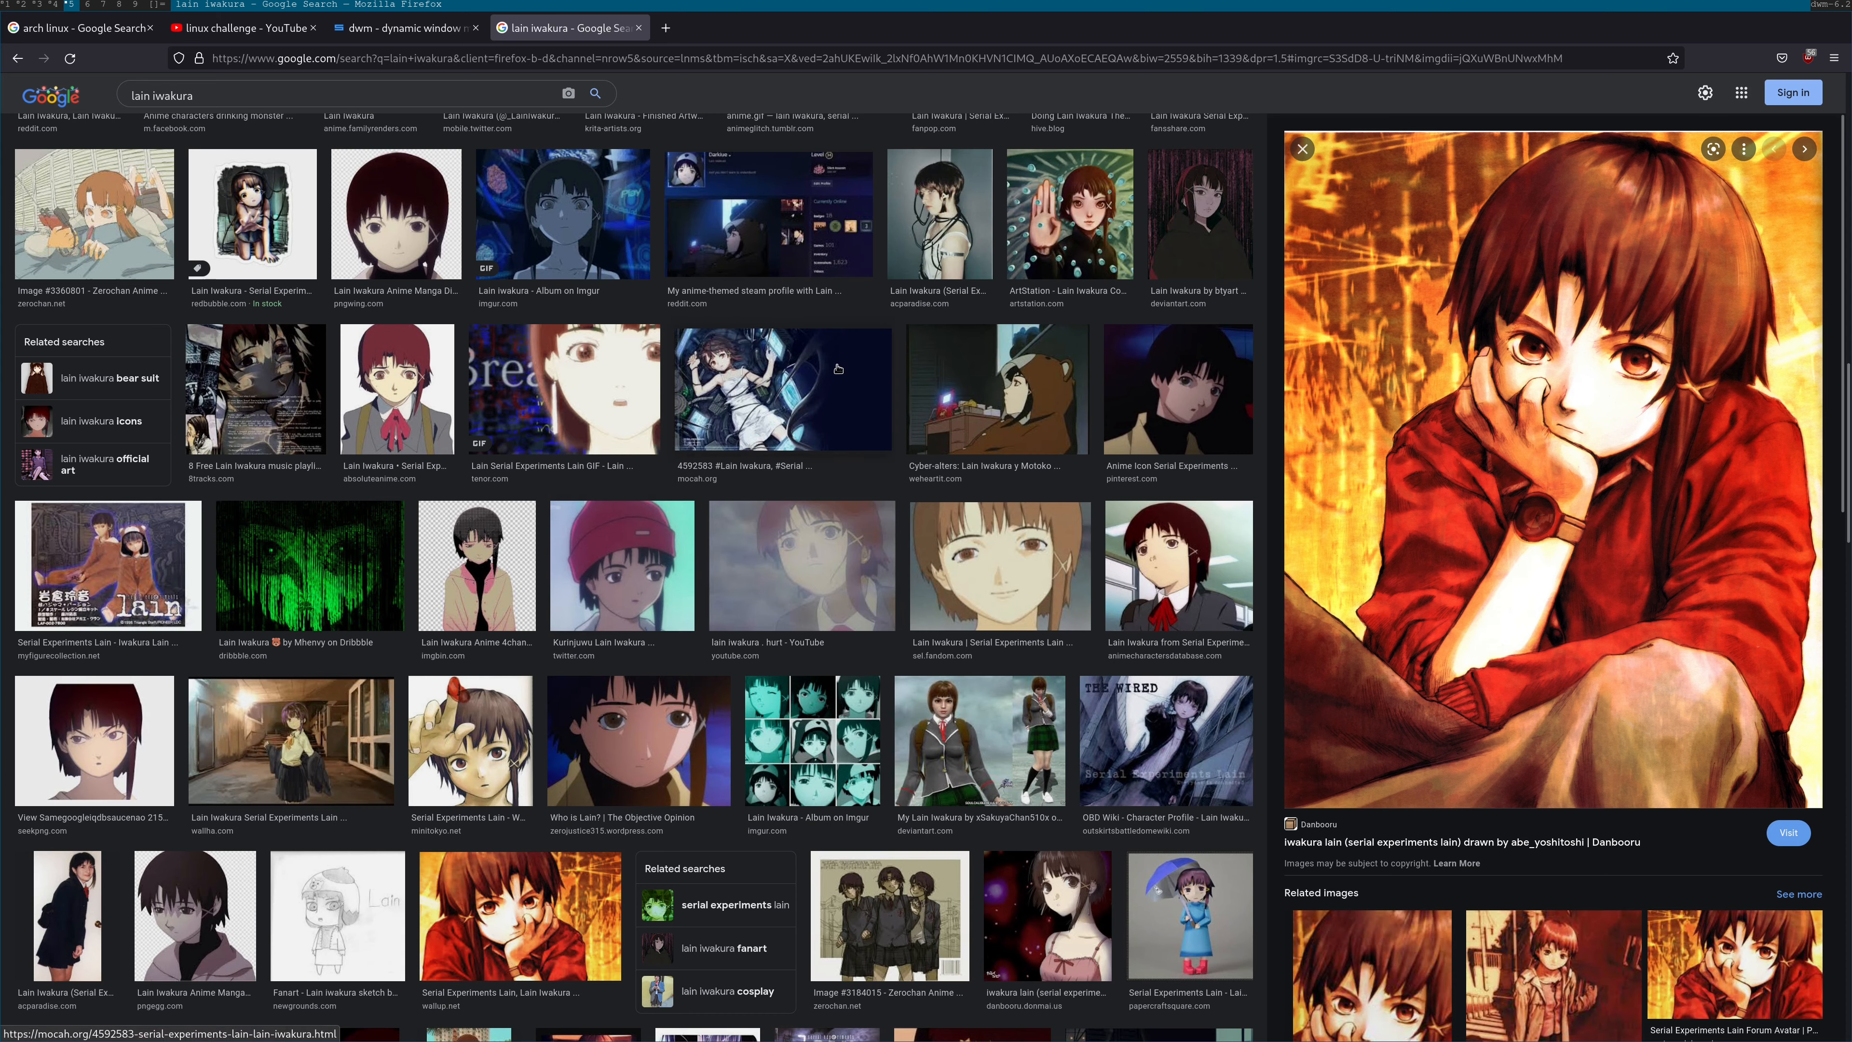
click(741, 431)
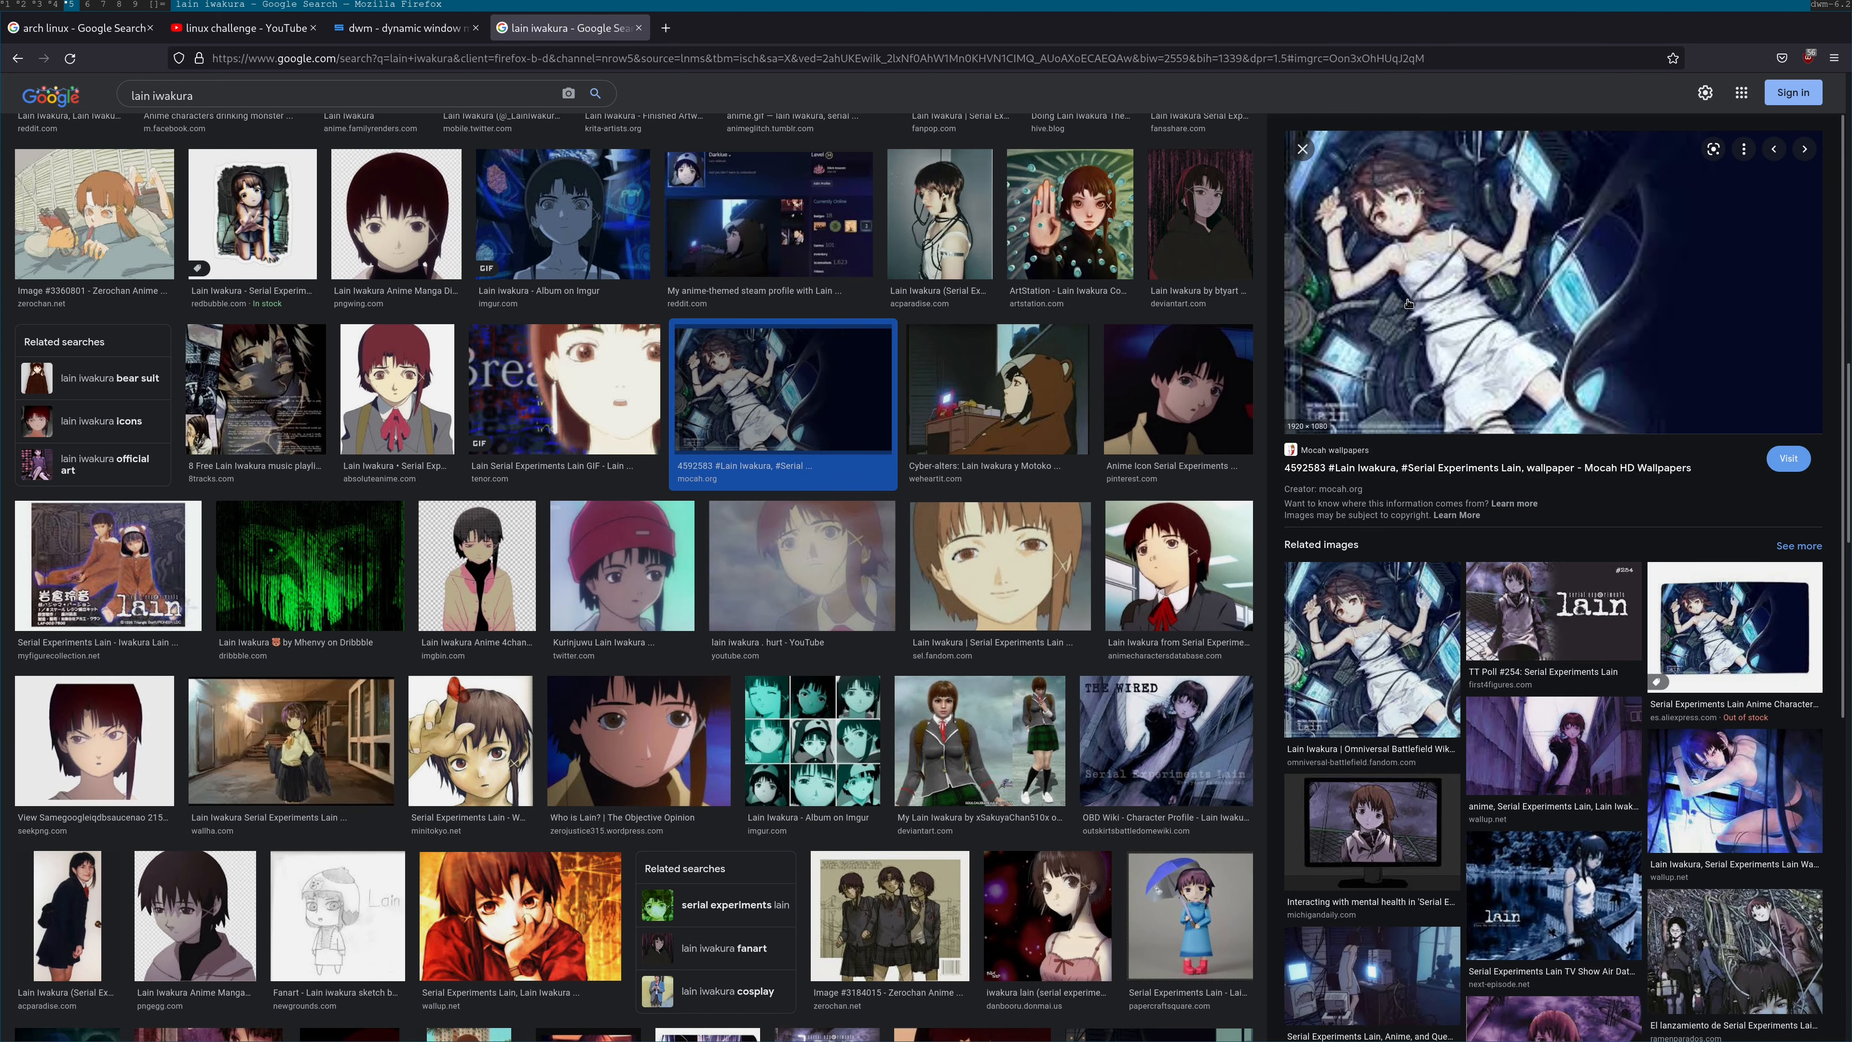
right_click(1407, 299)
click(1467, 451)
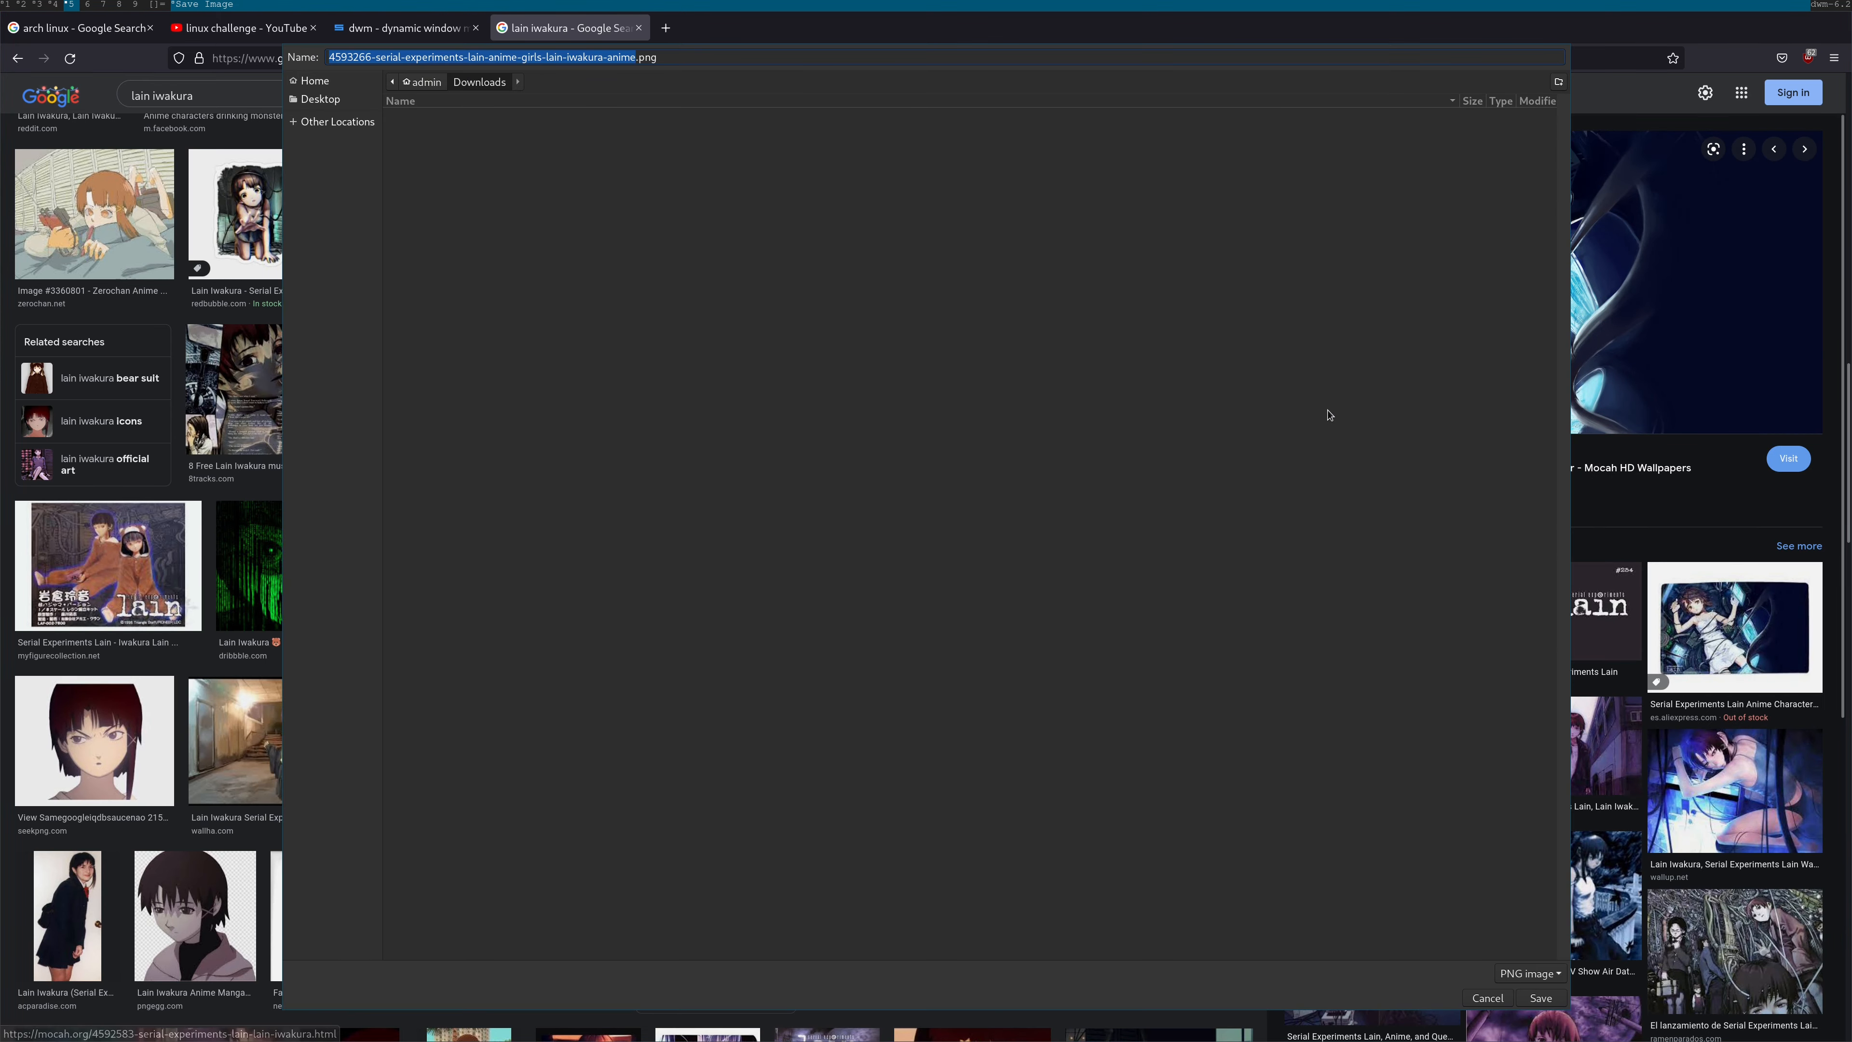
key(Return)
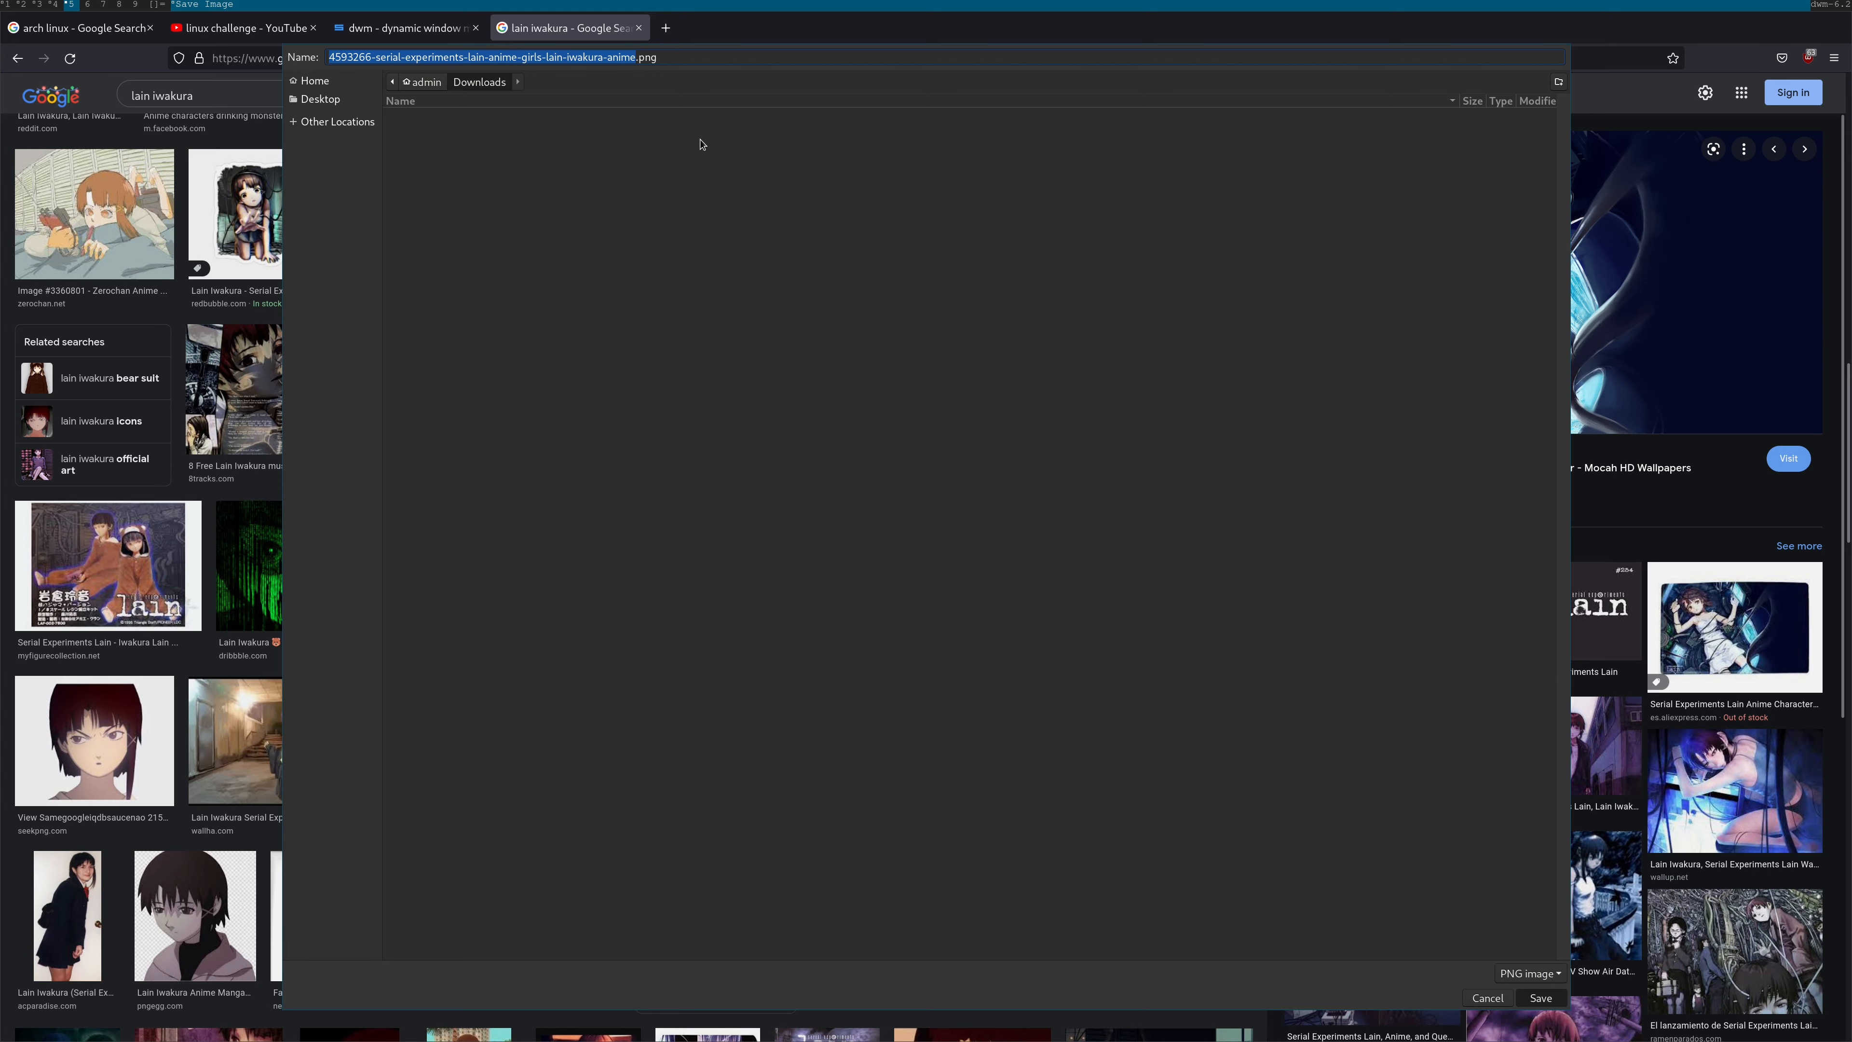
Preview the wallpaper of Lain standing in a lit corridor and browse further results for another picture
scroll(1059, 435, down, 1)
scroll(1059, 435, down, 3)
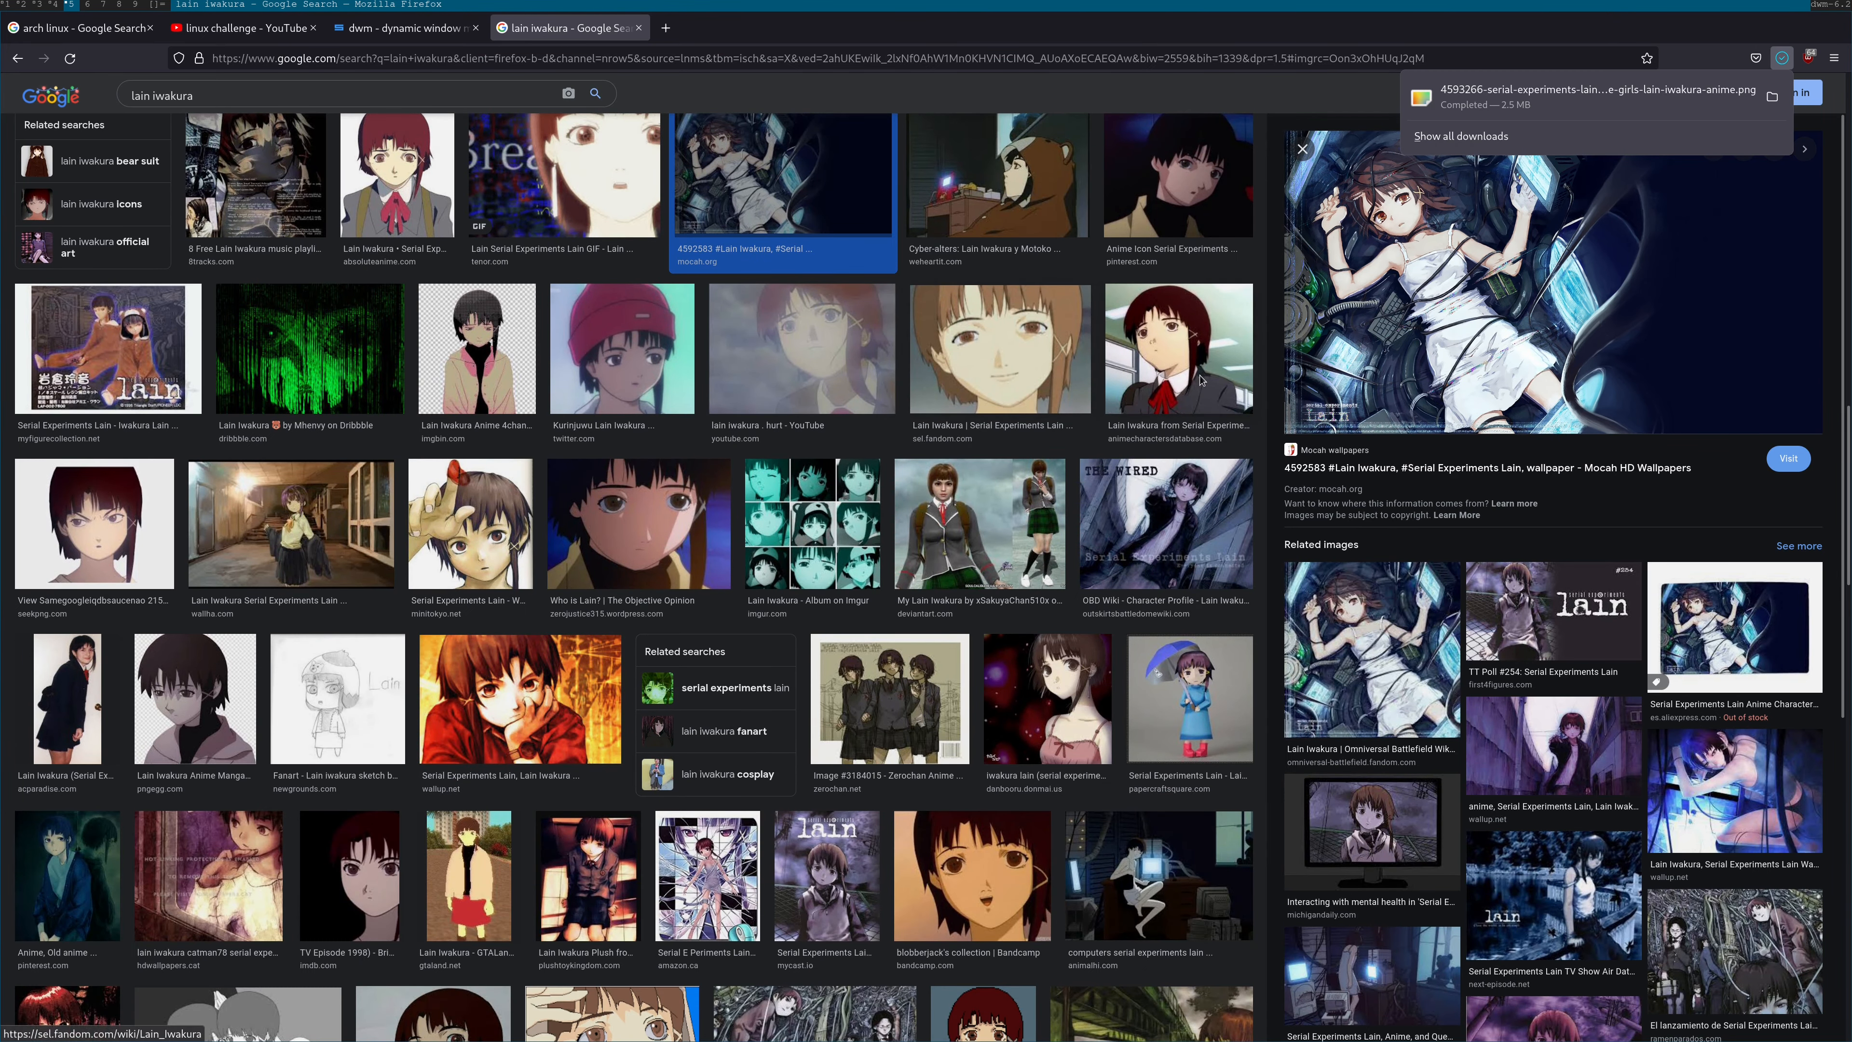
scroll(448, 467, down, 1)
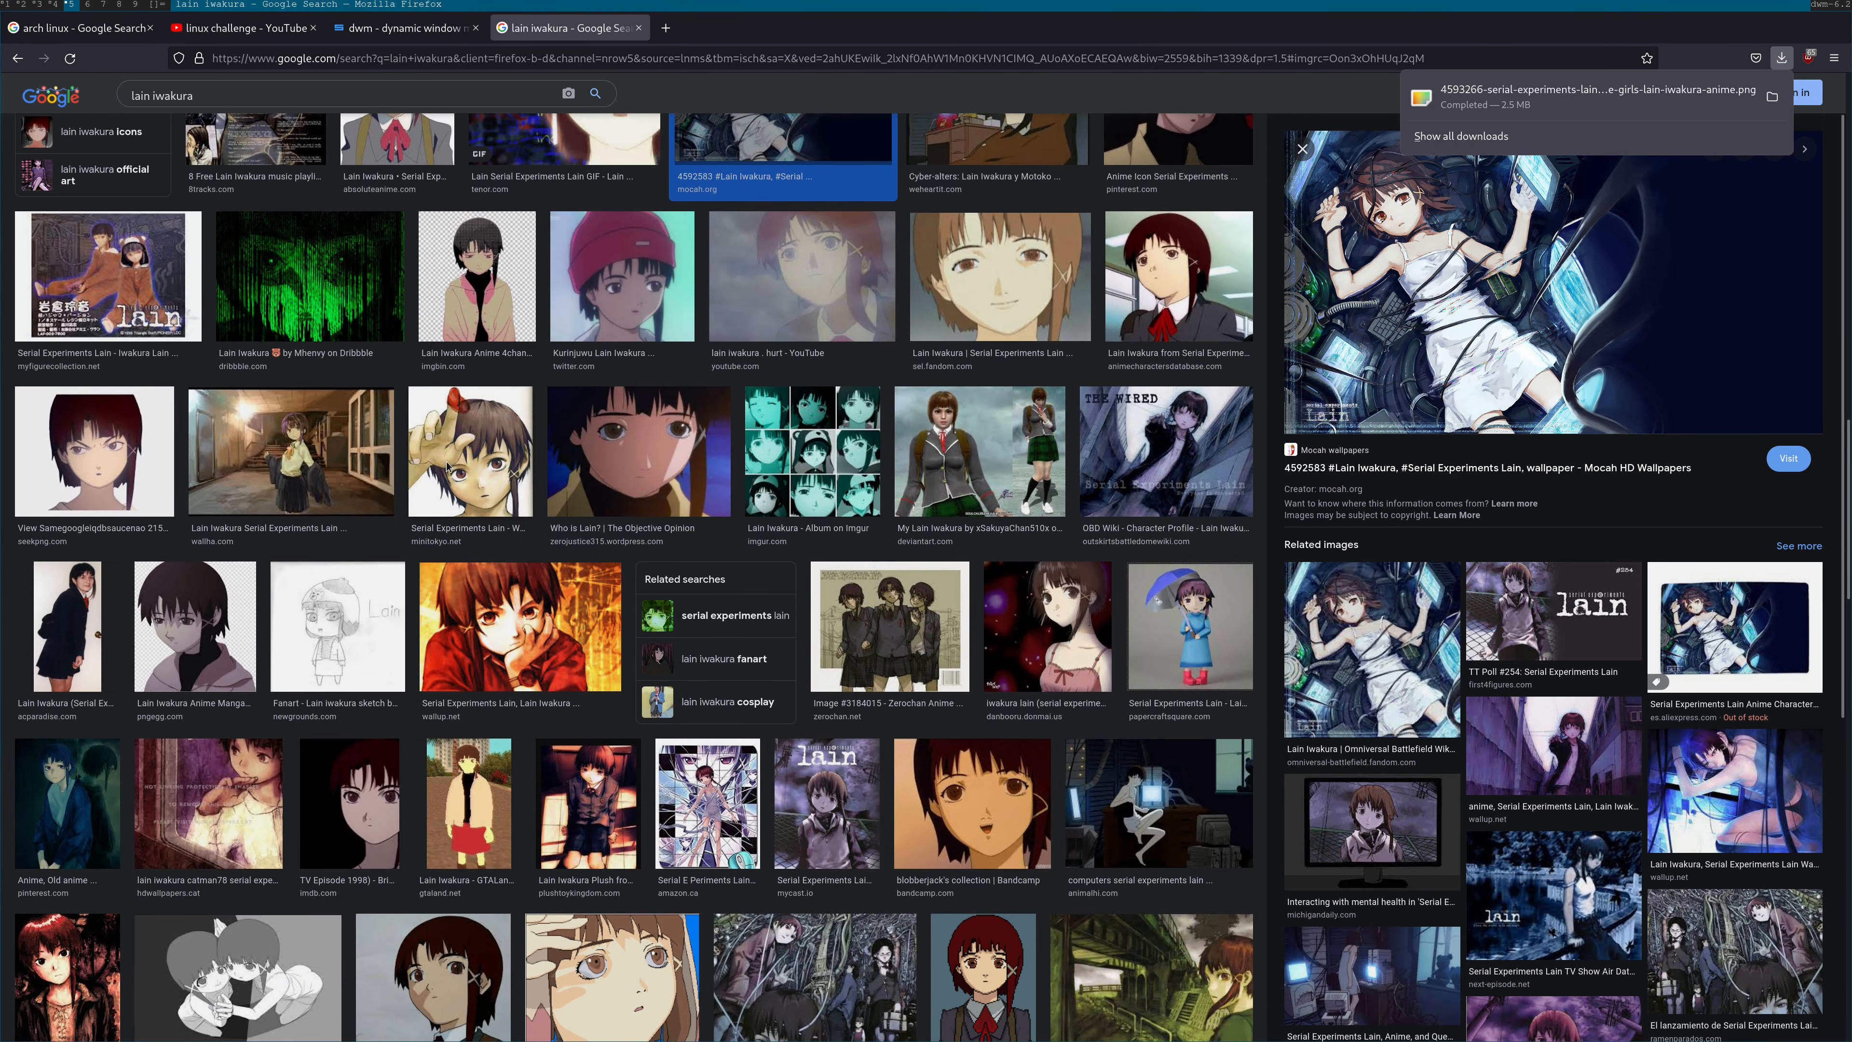
click(248, 488)
scroll(219, 547, down, 2)
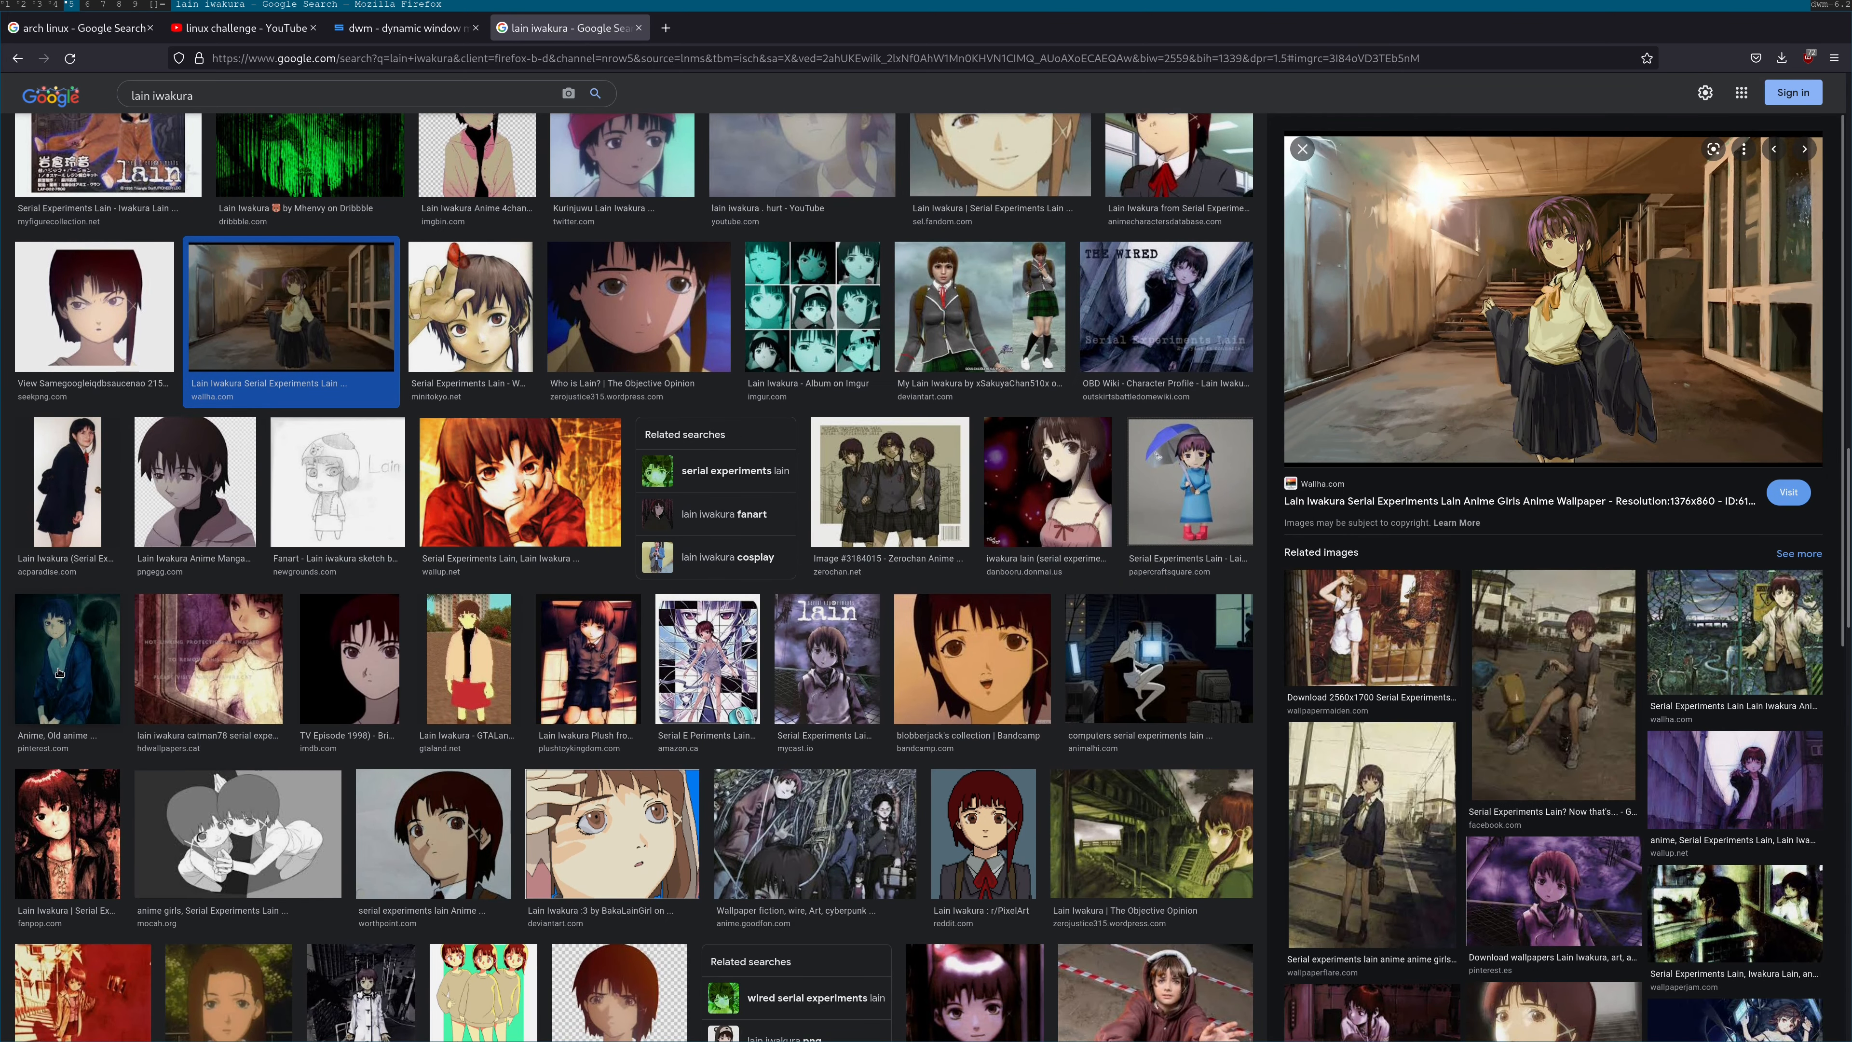
scroll(57, 672, down, 2)
Switch to GIMP and use Unified Transform to scale the floating Lain-at-computer picture over the white area below the dwm logo
key(super+4)
drag(706, 549, 690, 541)
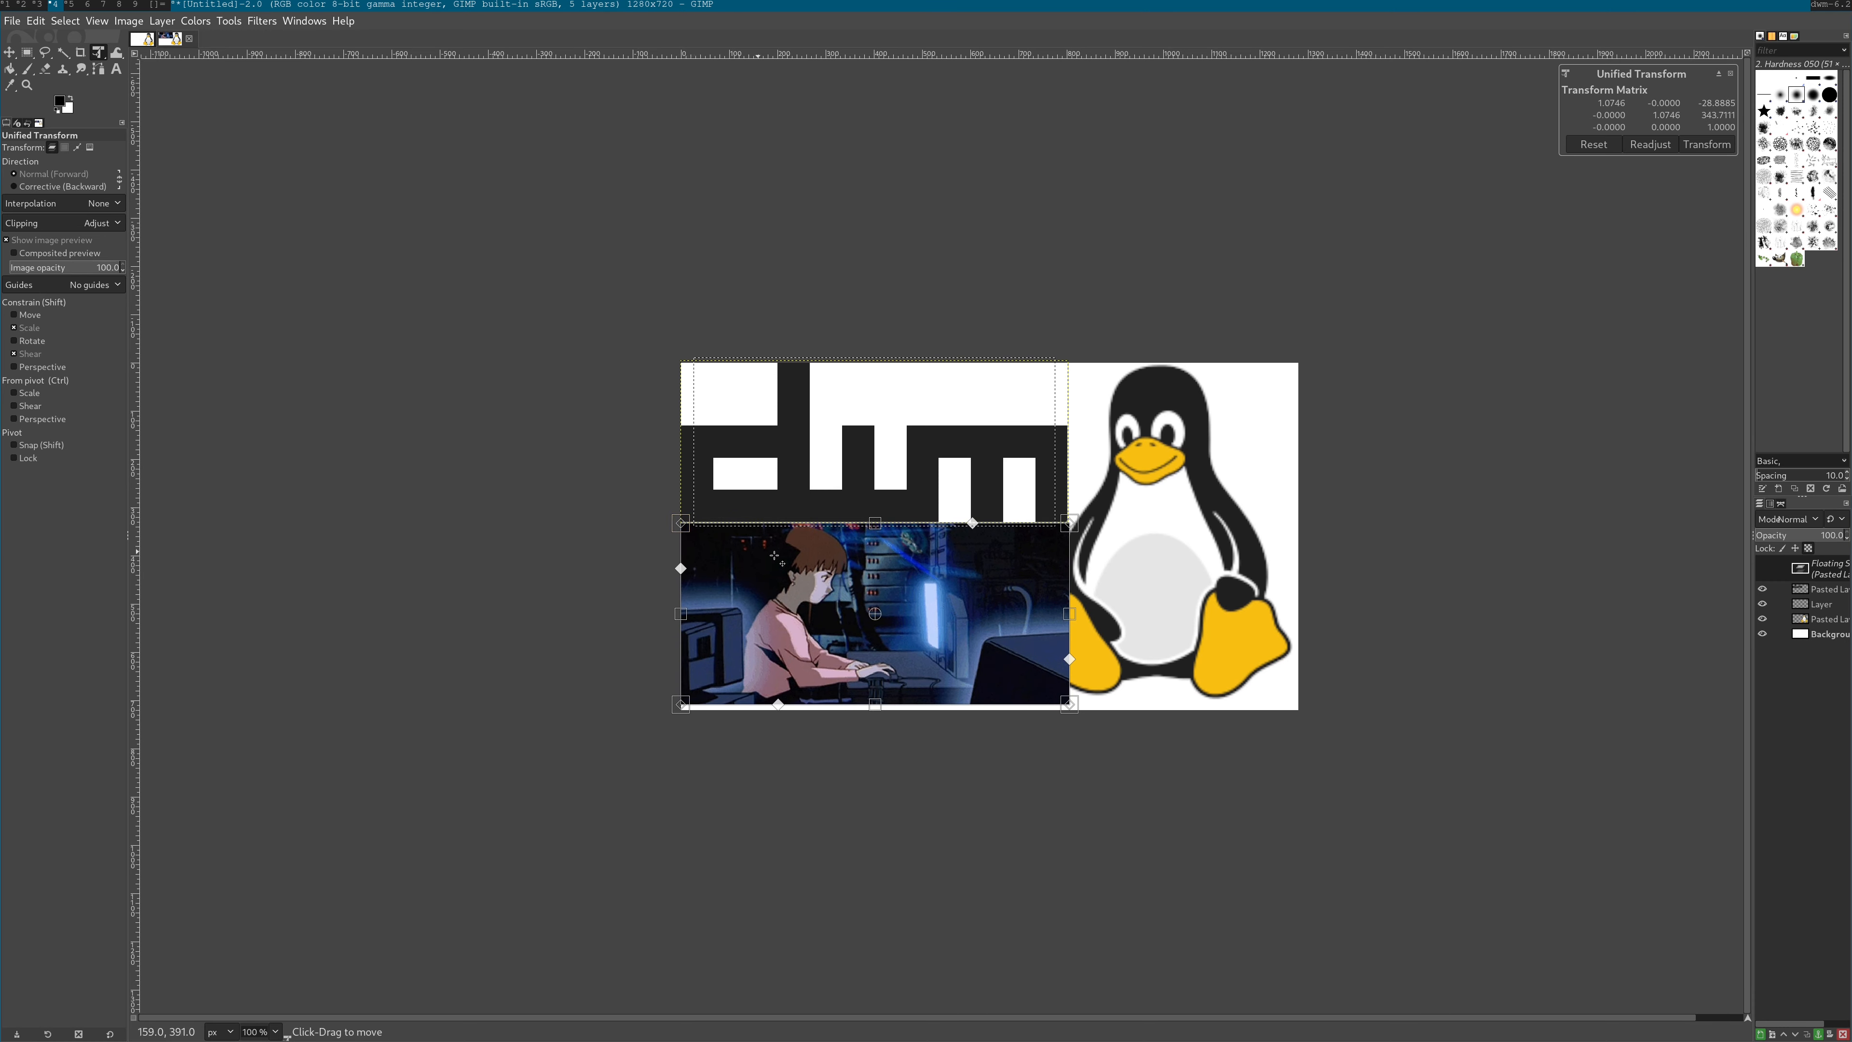
drag(1070, 706, 1084, 710)
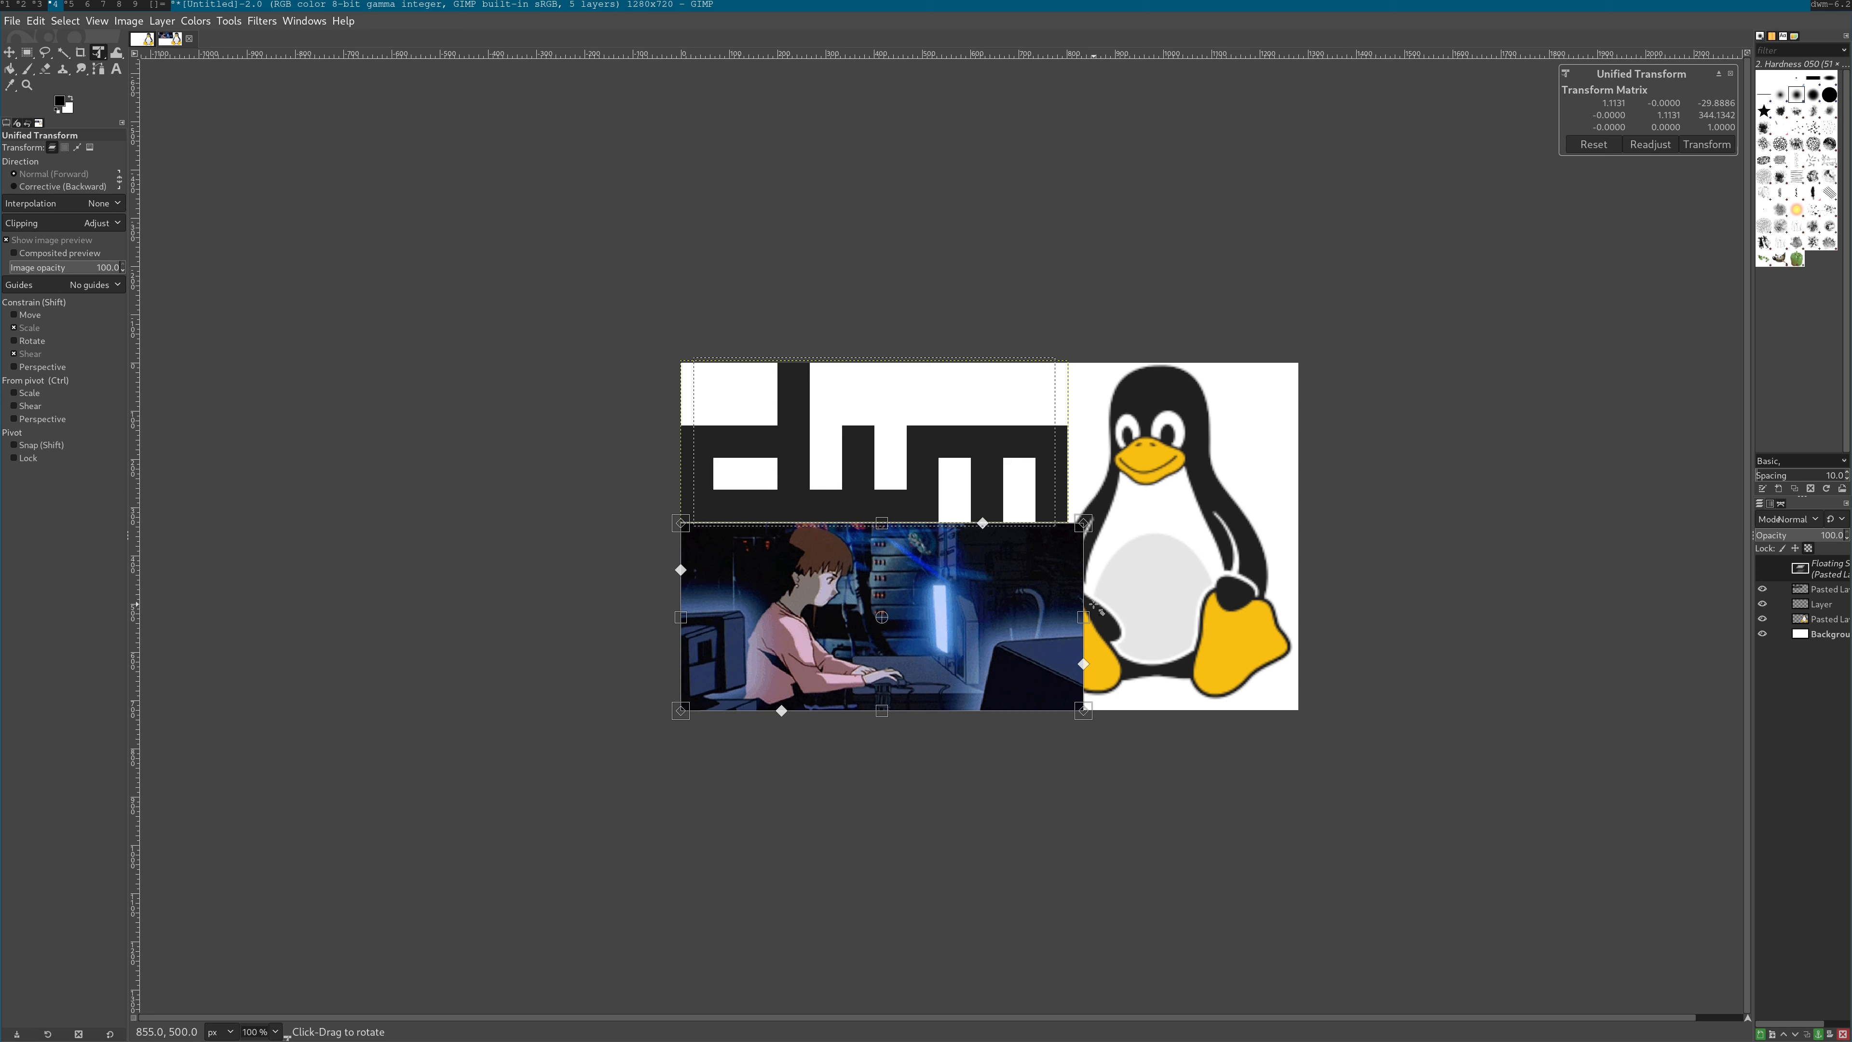
key(Return)
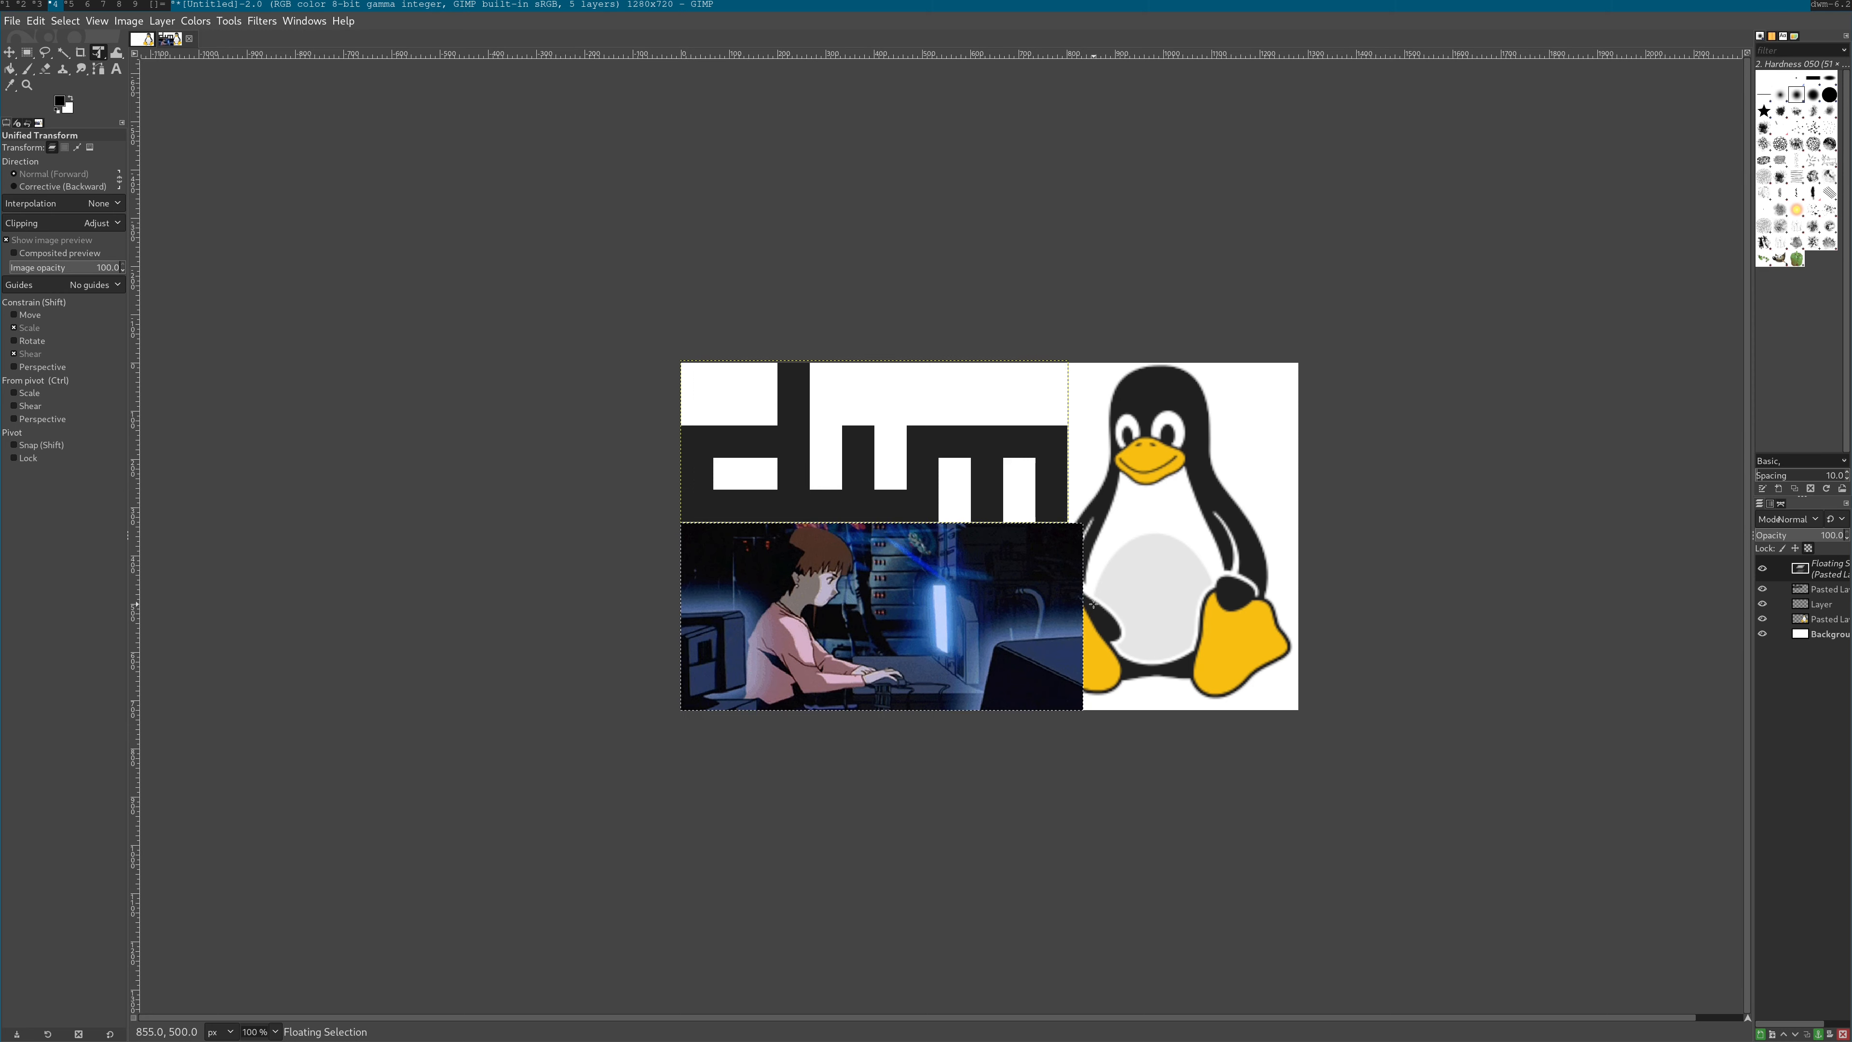
click(493, 392)
key(Return)
drag(682, 537, 681, 537)
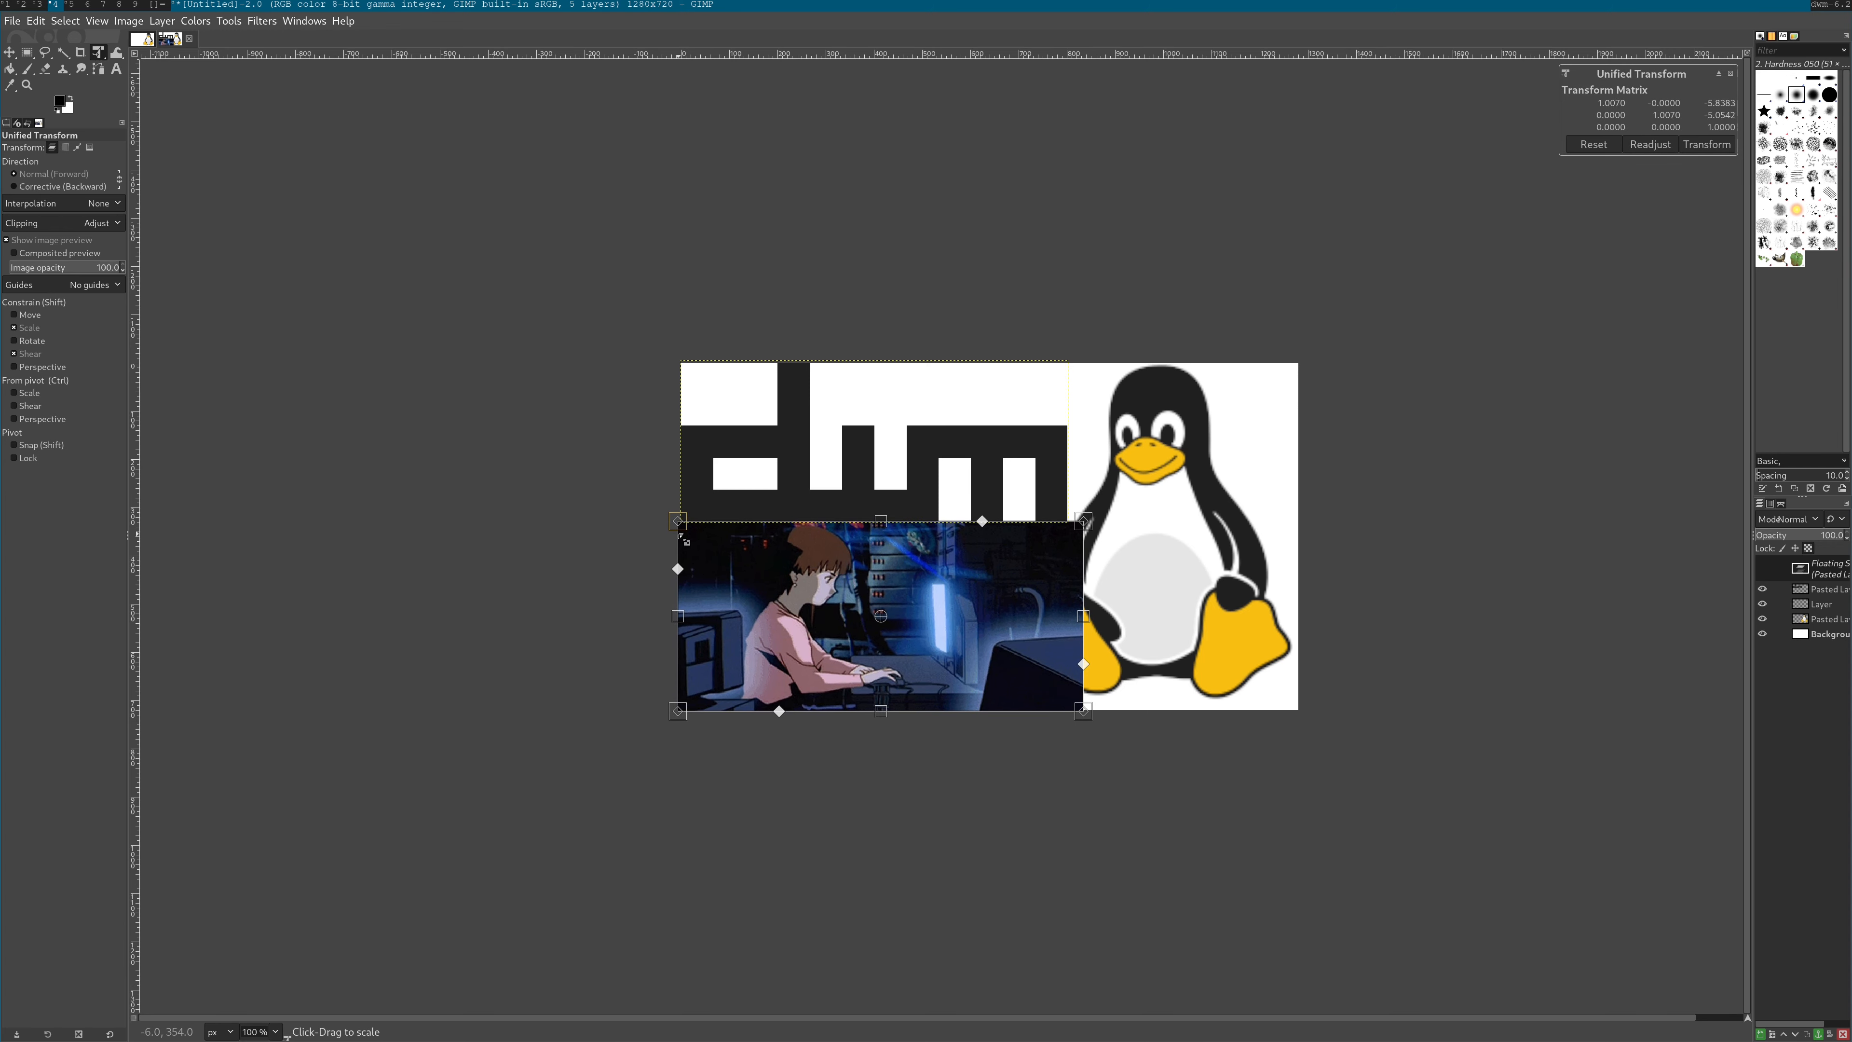
key(Escape)
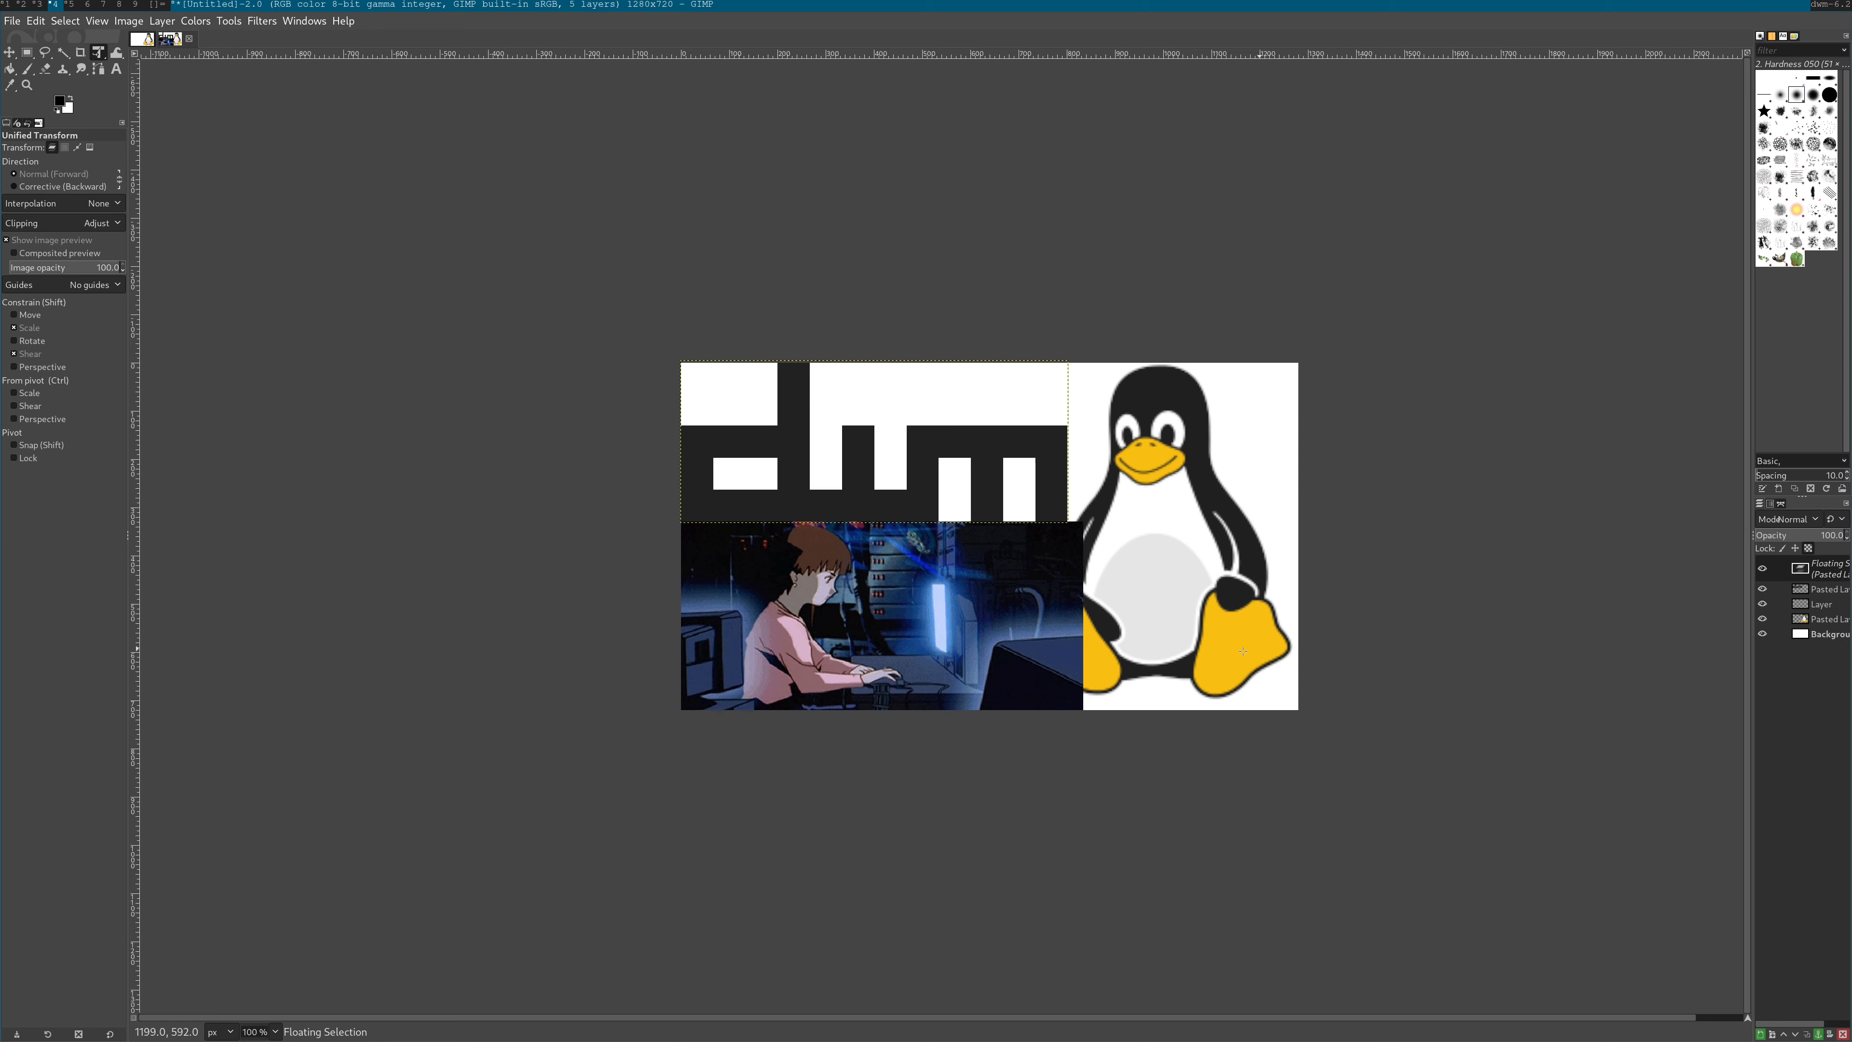
Try to delete a rectangular strip about 55 × 392 px where the floating Lain picture overlaps the penguin
click(27, 51)
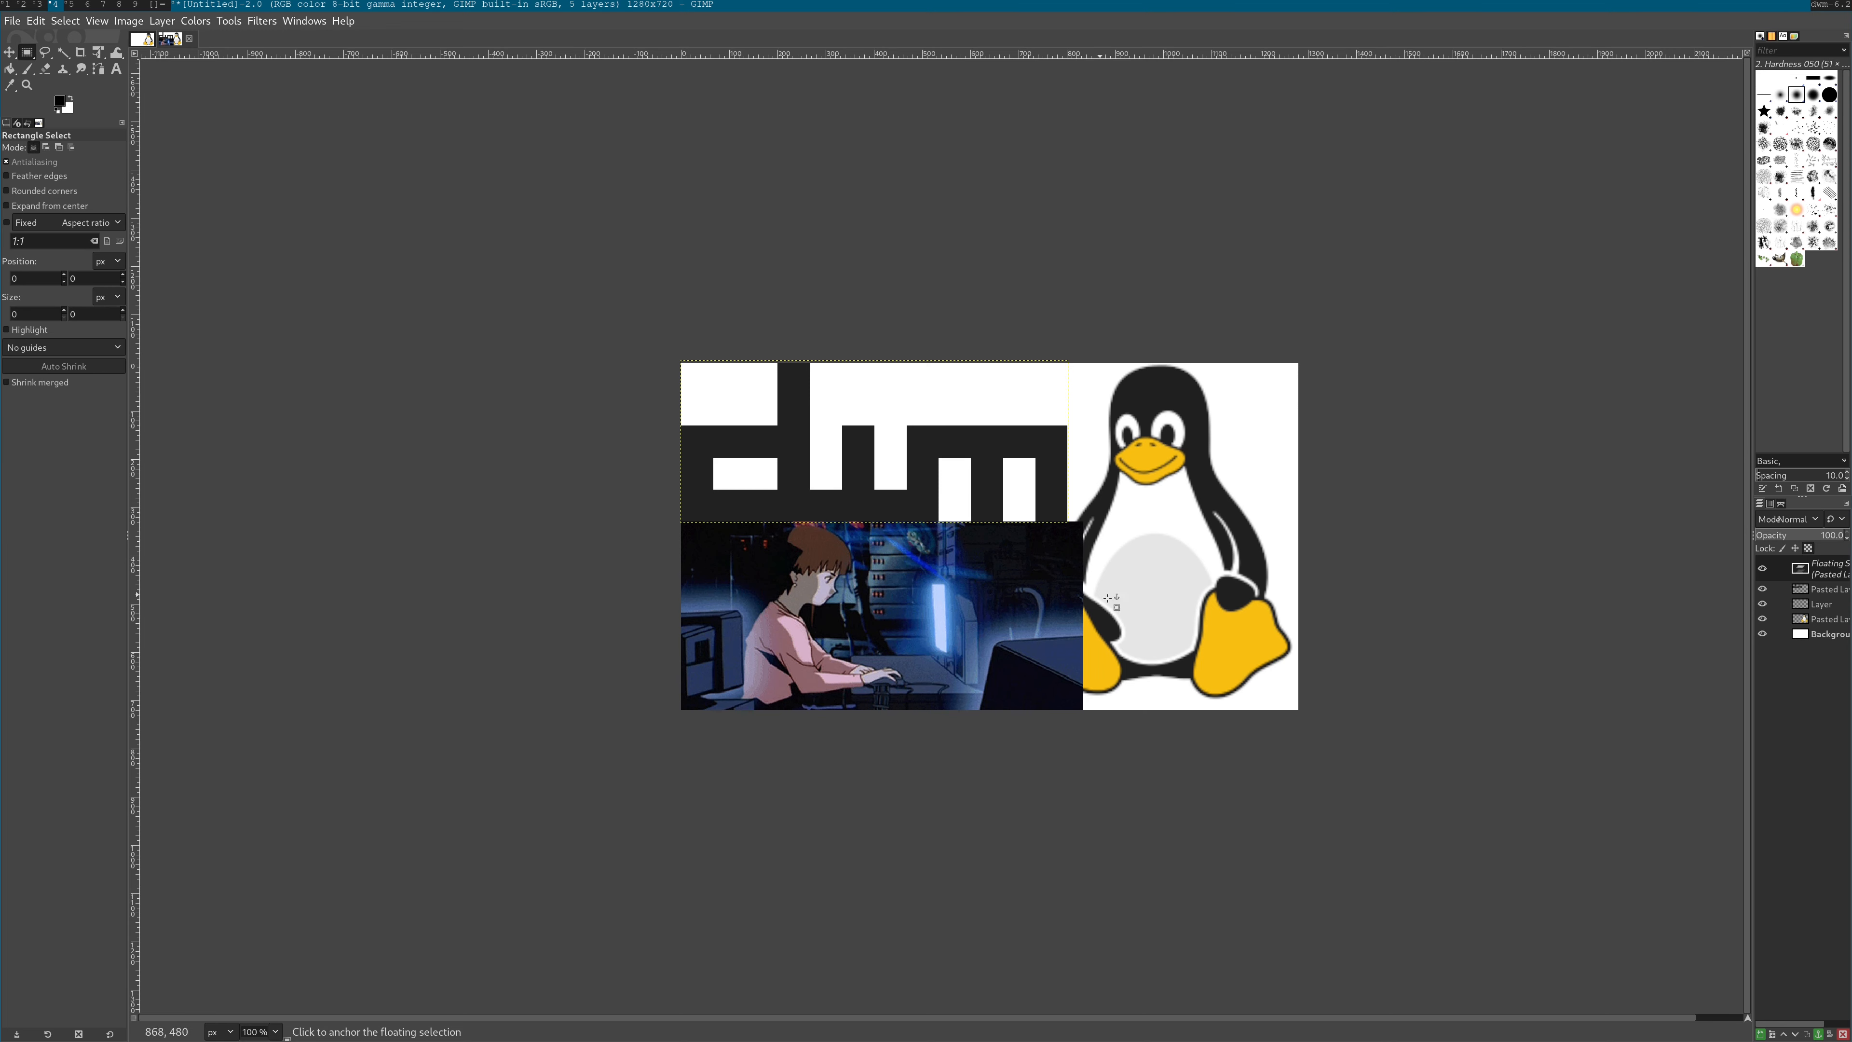
ctrl+scroll(967, 549, up, 3)
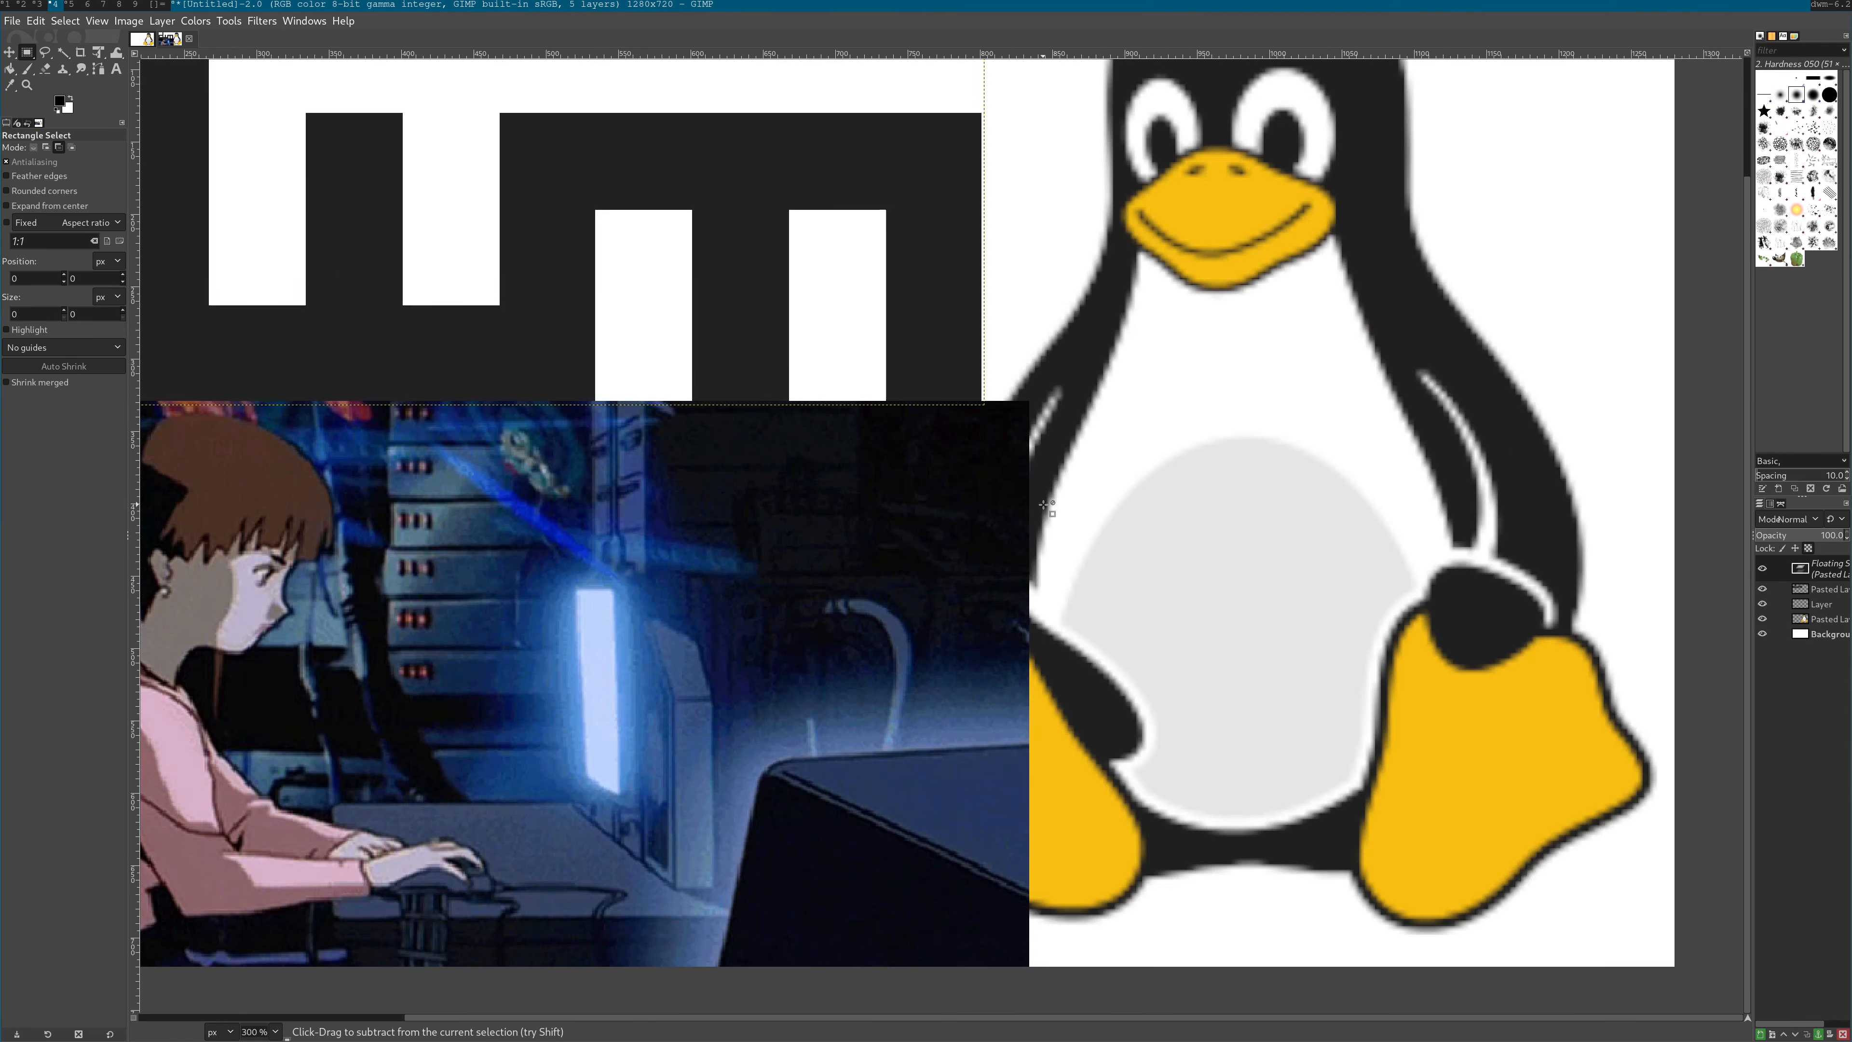
ctrl+scroll(1043, 504, up, 1)
drag(961, 363, 1066, 1011)
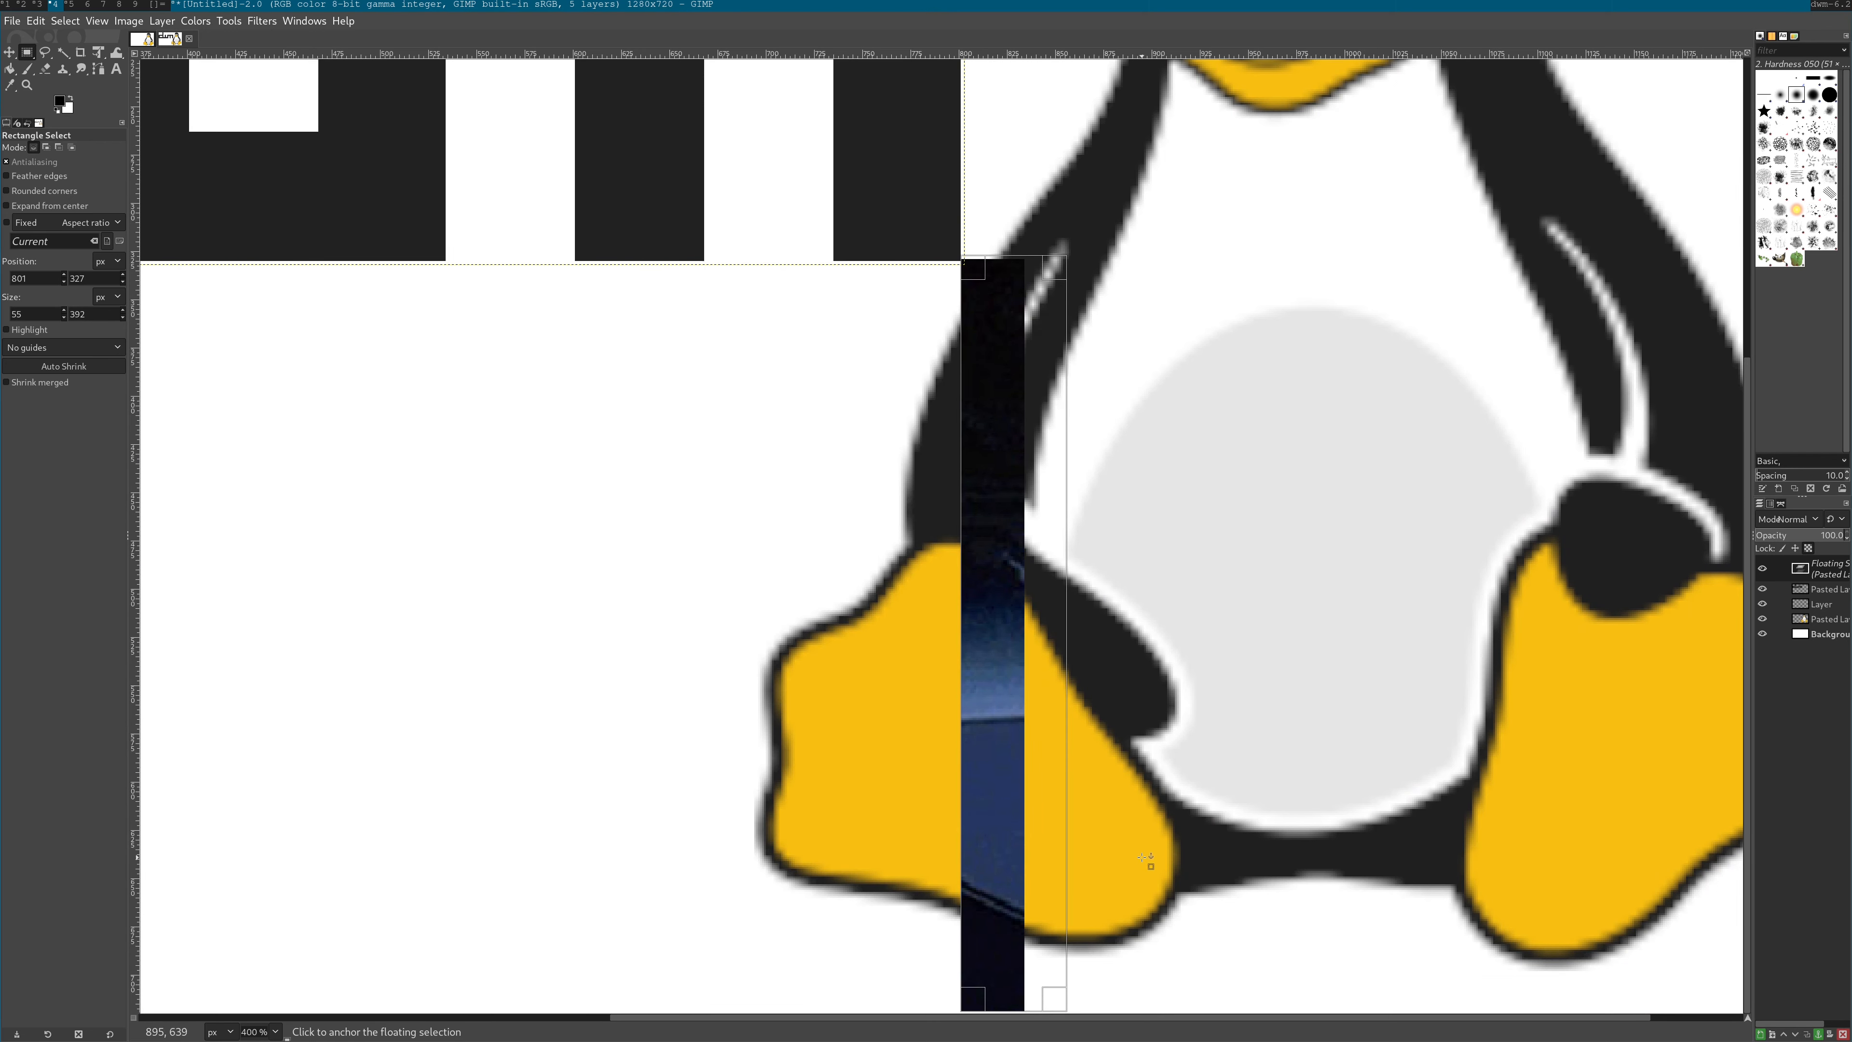
key(Delete)
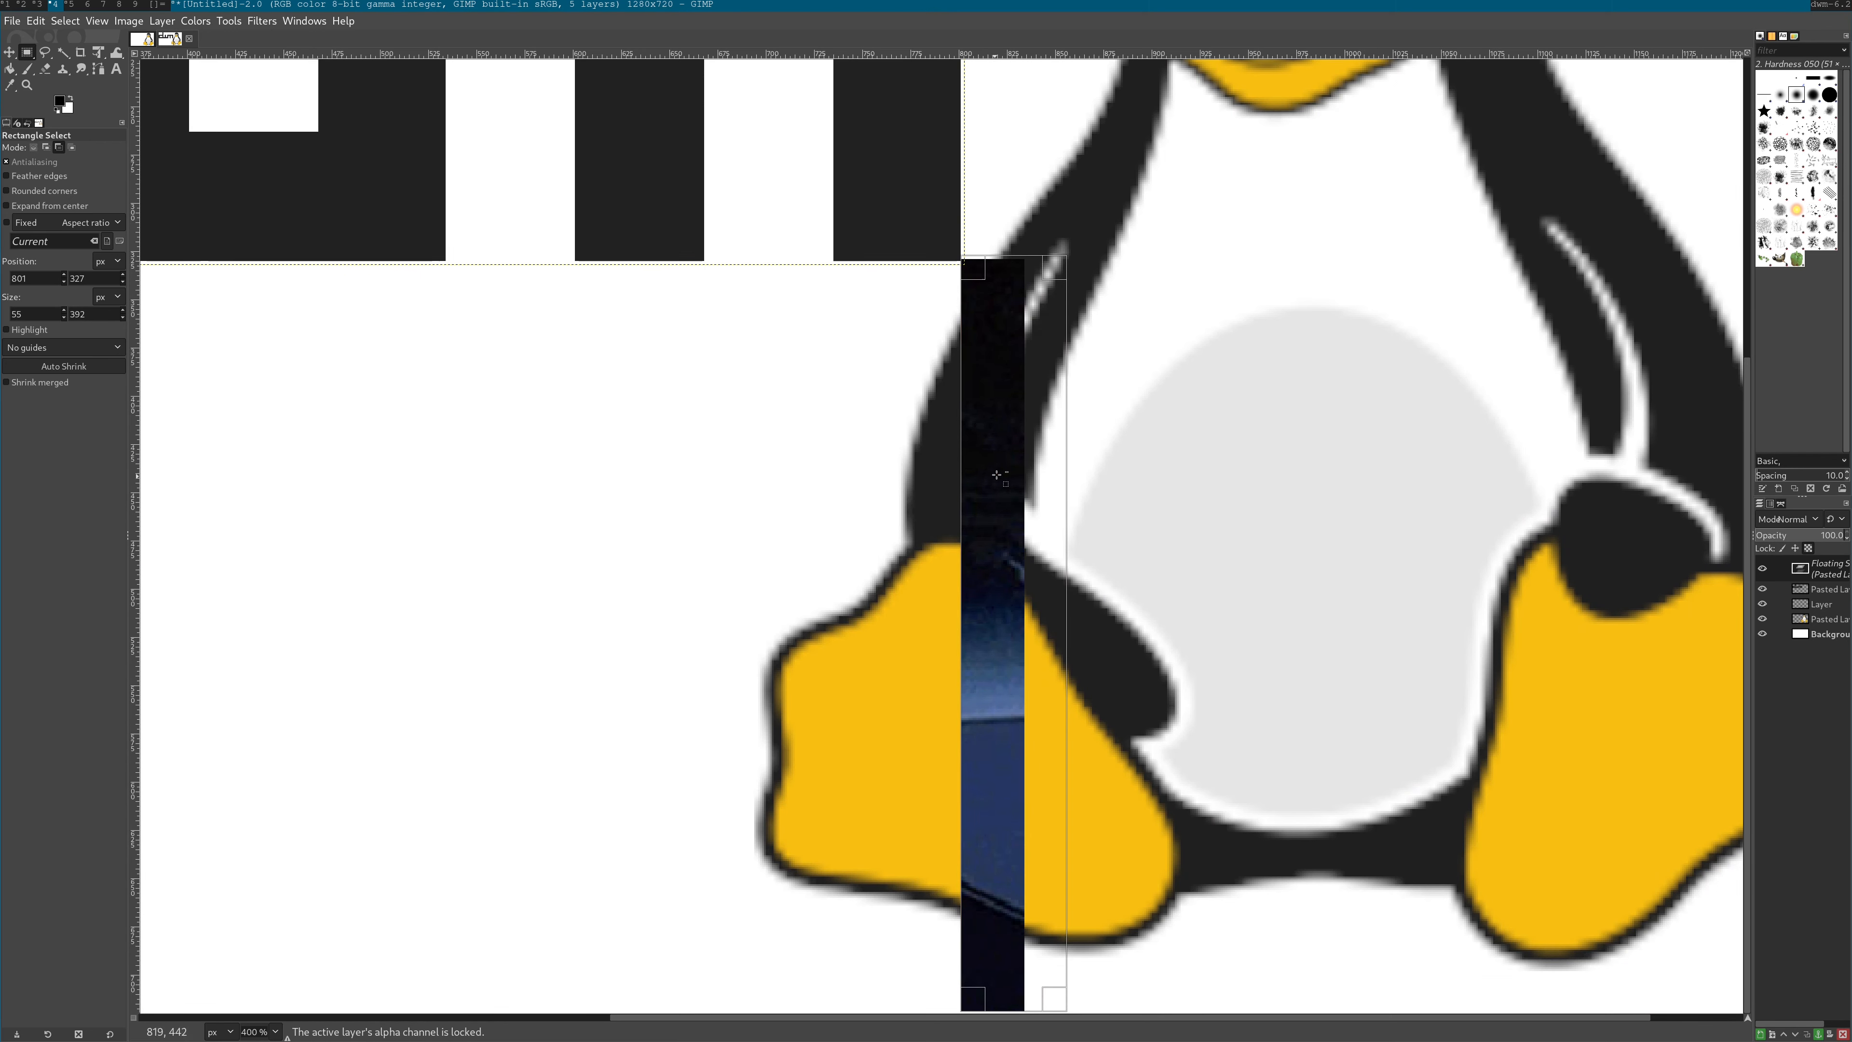
key(ctrl+z)
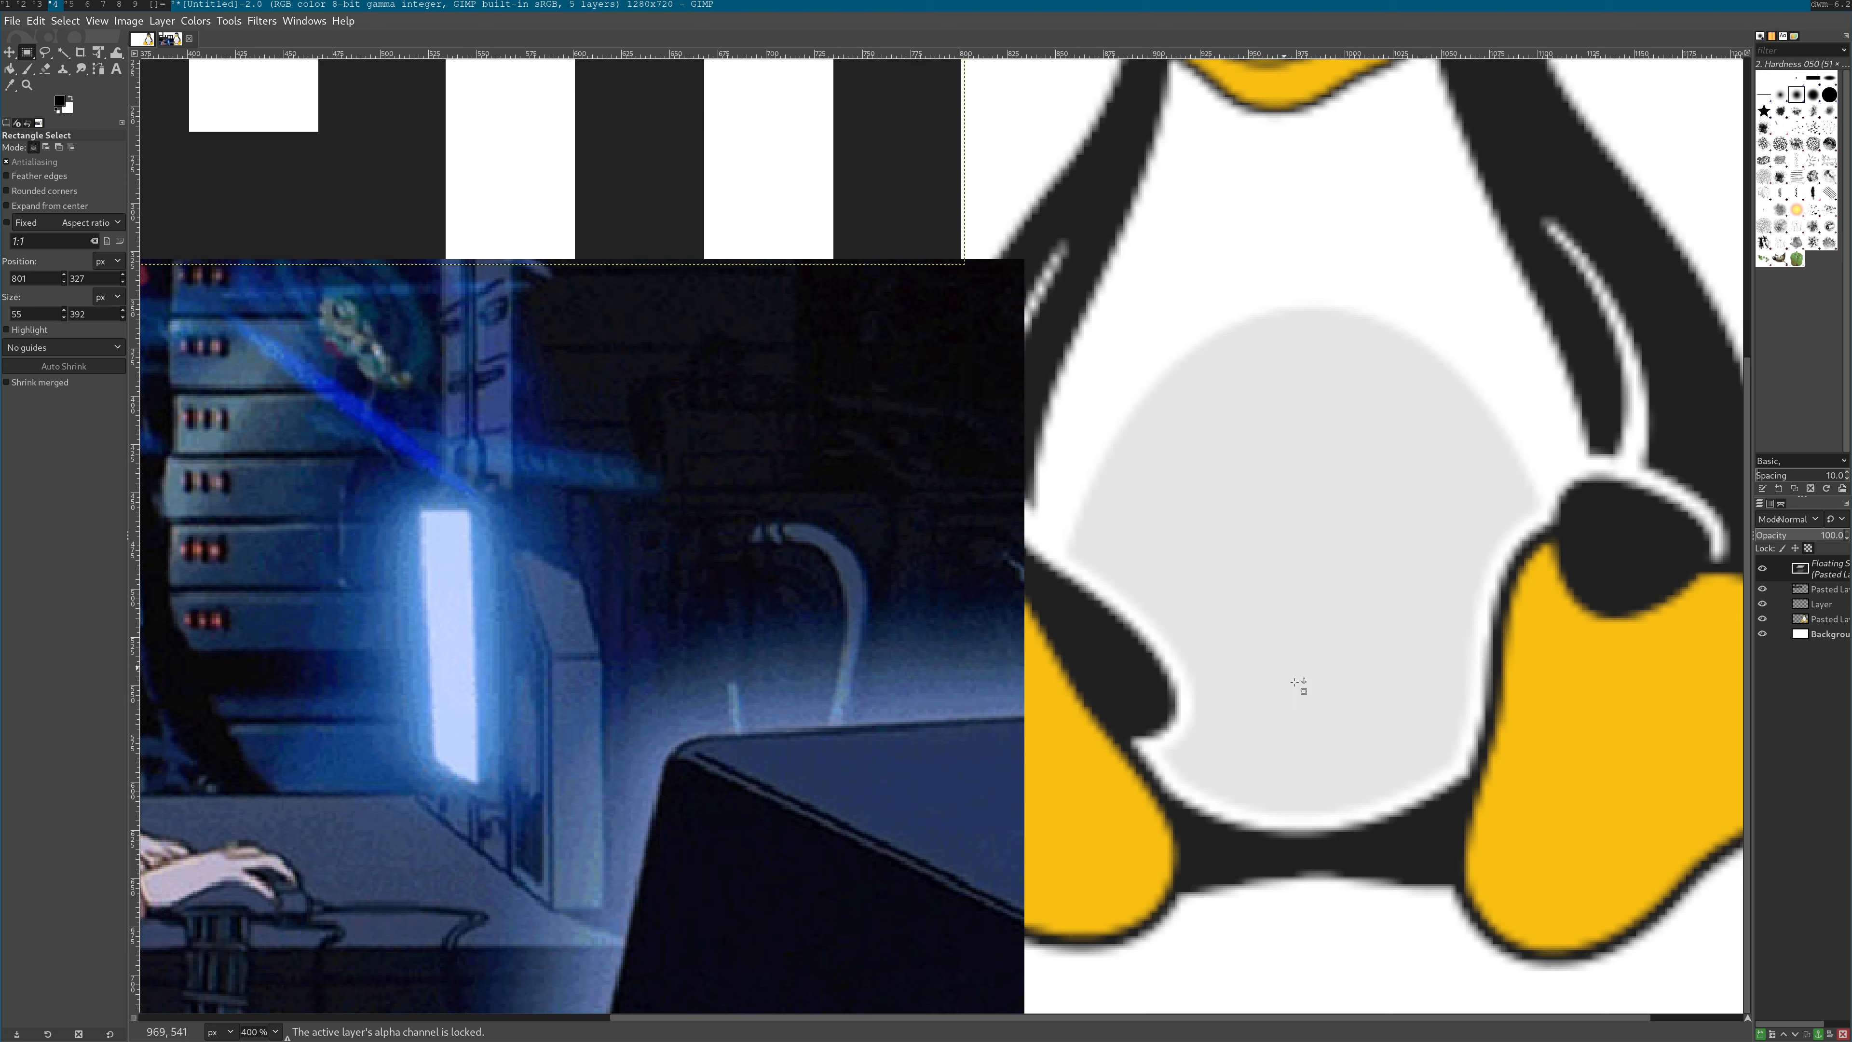
Turn the floating Lain picture into its own layer, delete its overlap with the penguin using a 46 × 400 px rectangular selection, and deselect
click(1761, 1034)
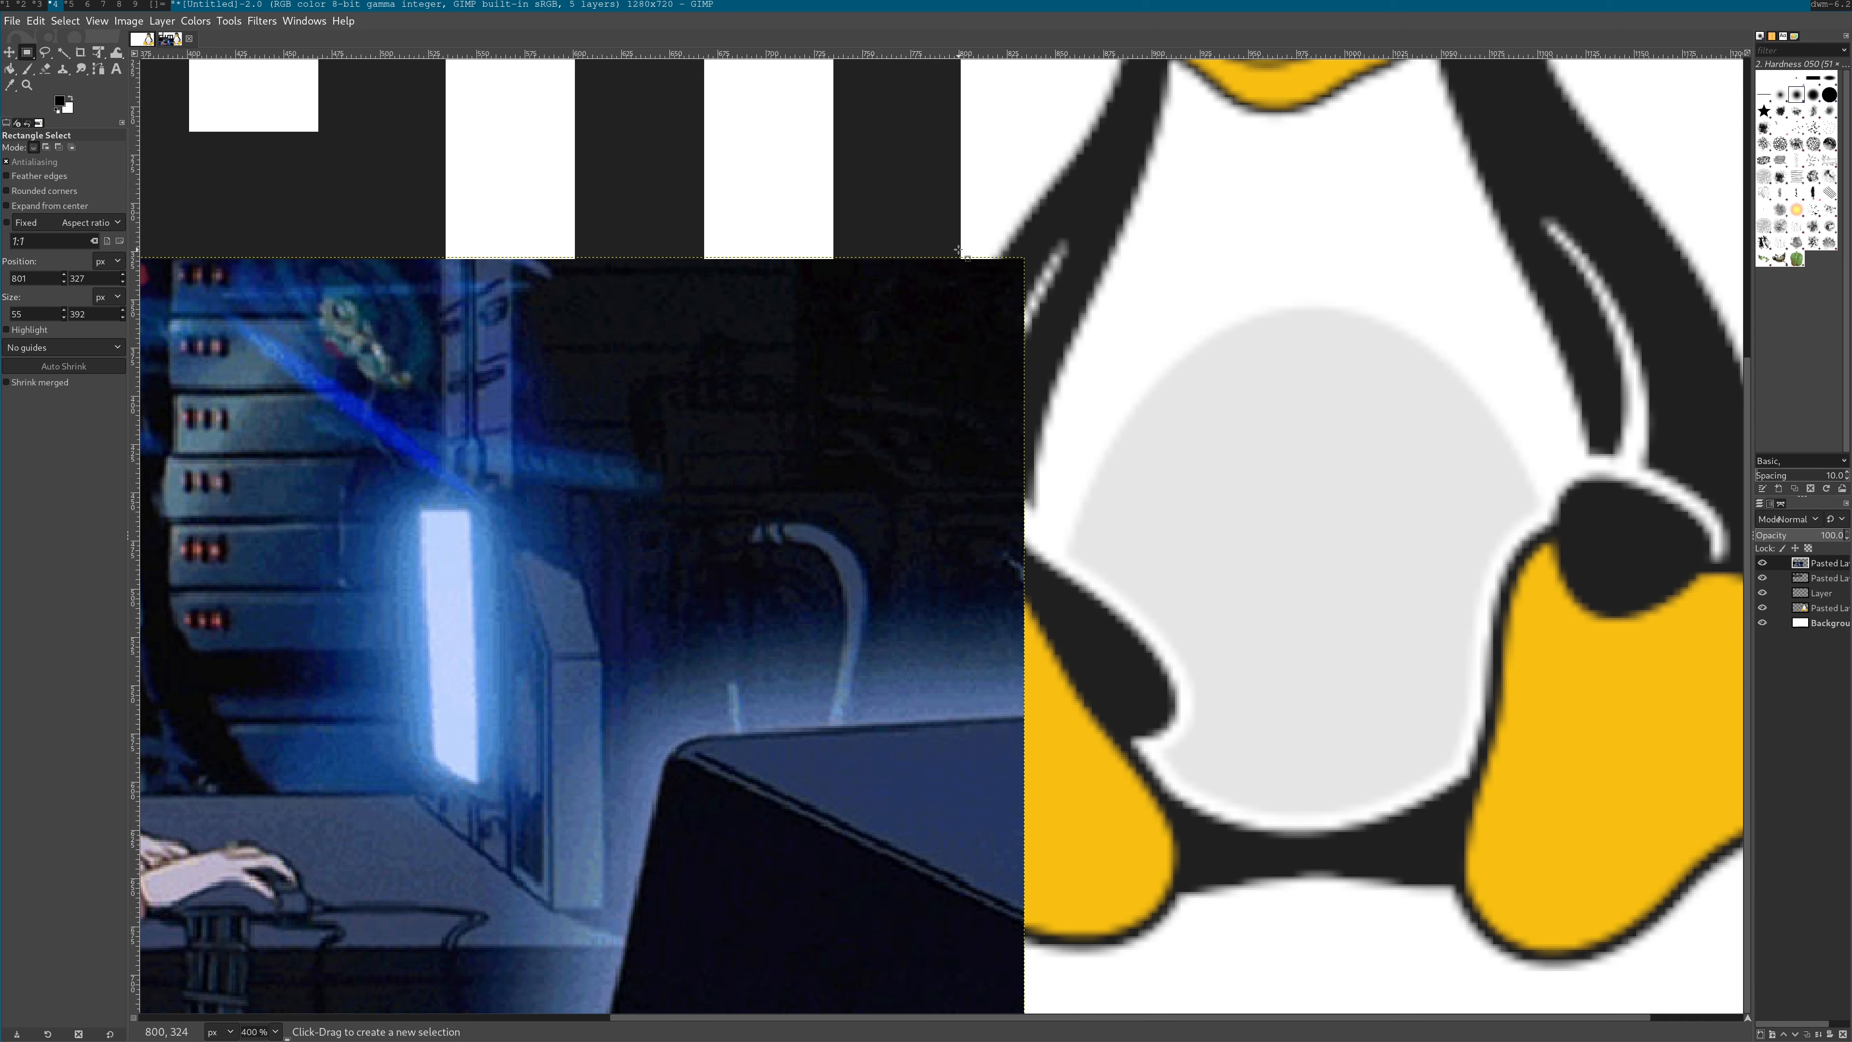
scroll(960, 270, up, 3)
drag(963, 237, 1070, 919)
scroll(1146, 965, down, 2)
scroll(1216, 1028, down, 2)
key(Delete)
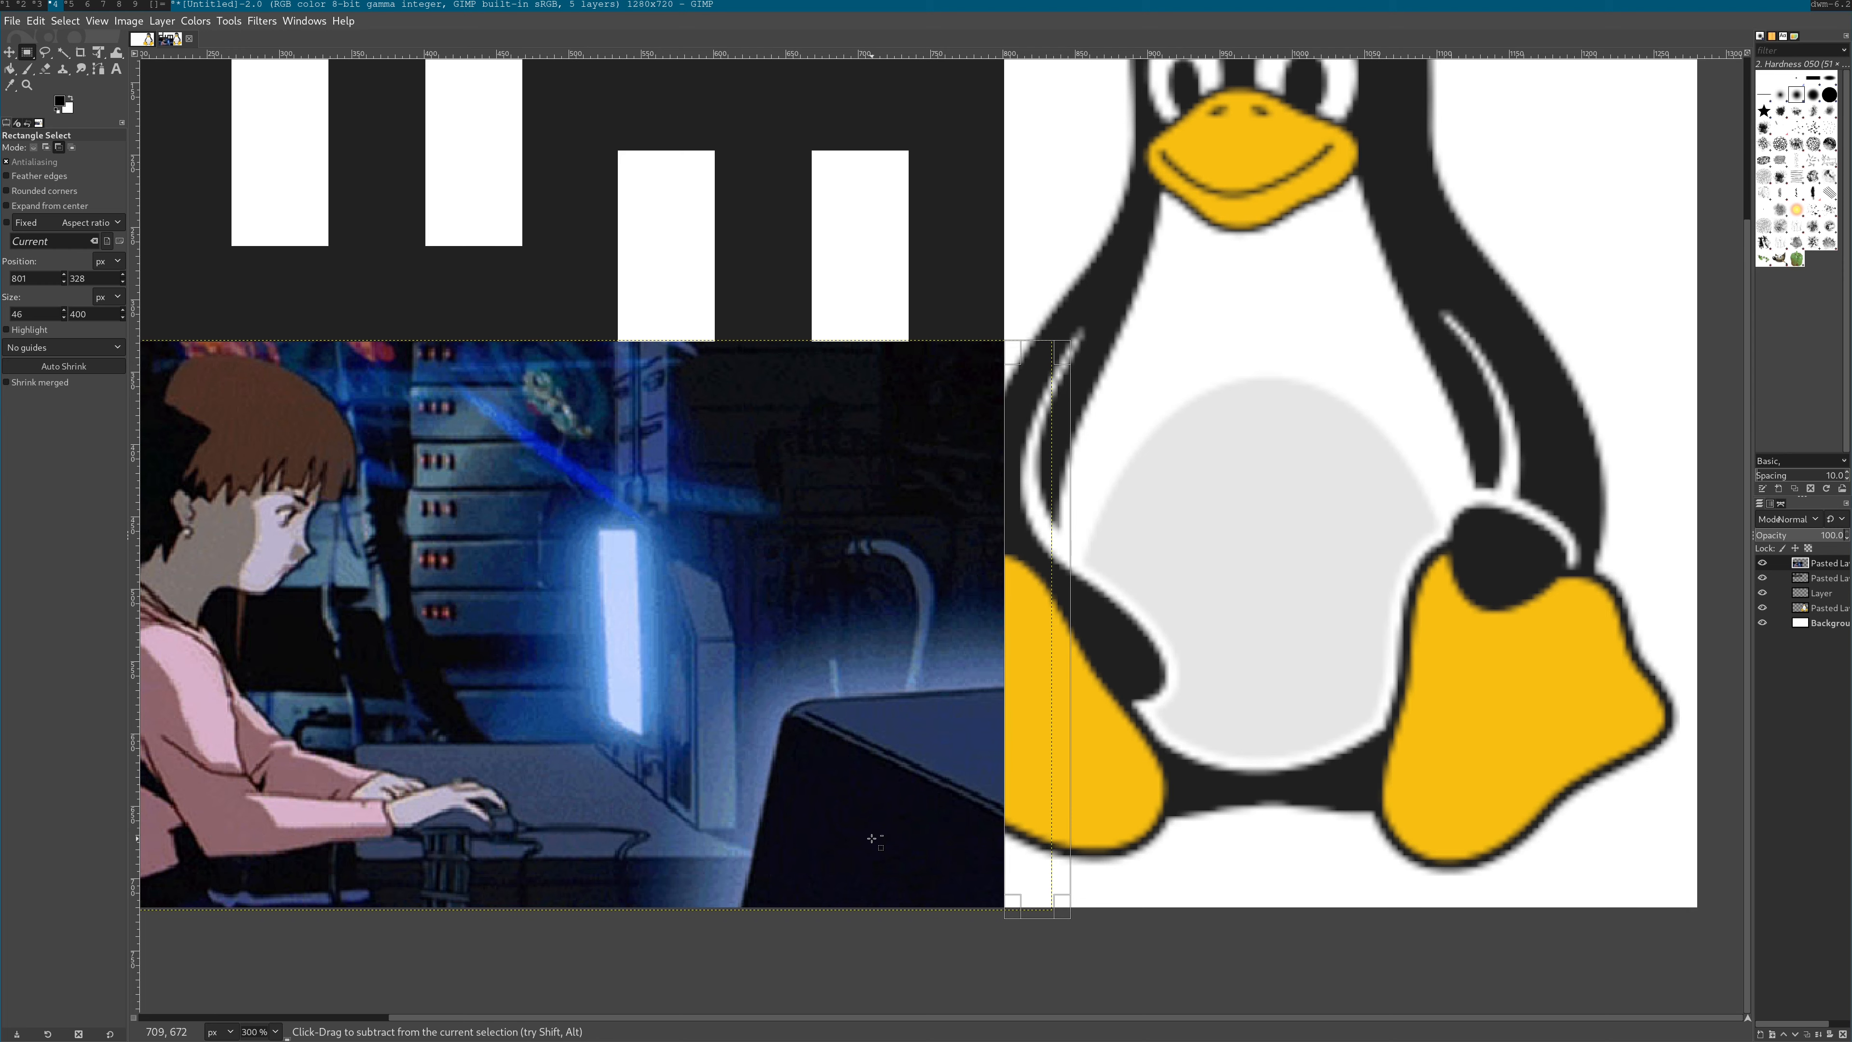
scroll(1131, 528, down, 2)
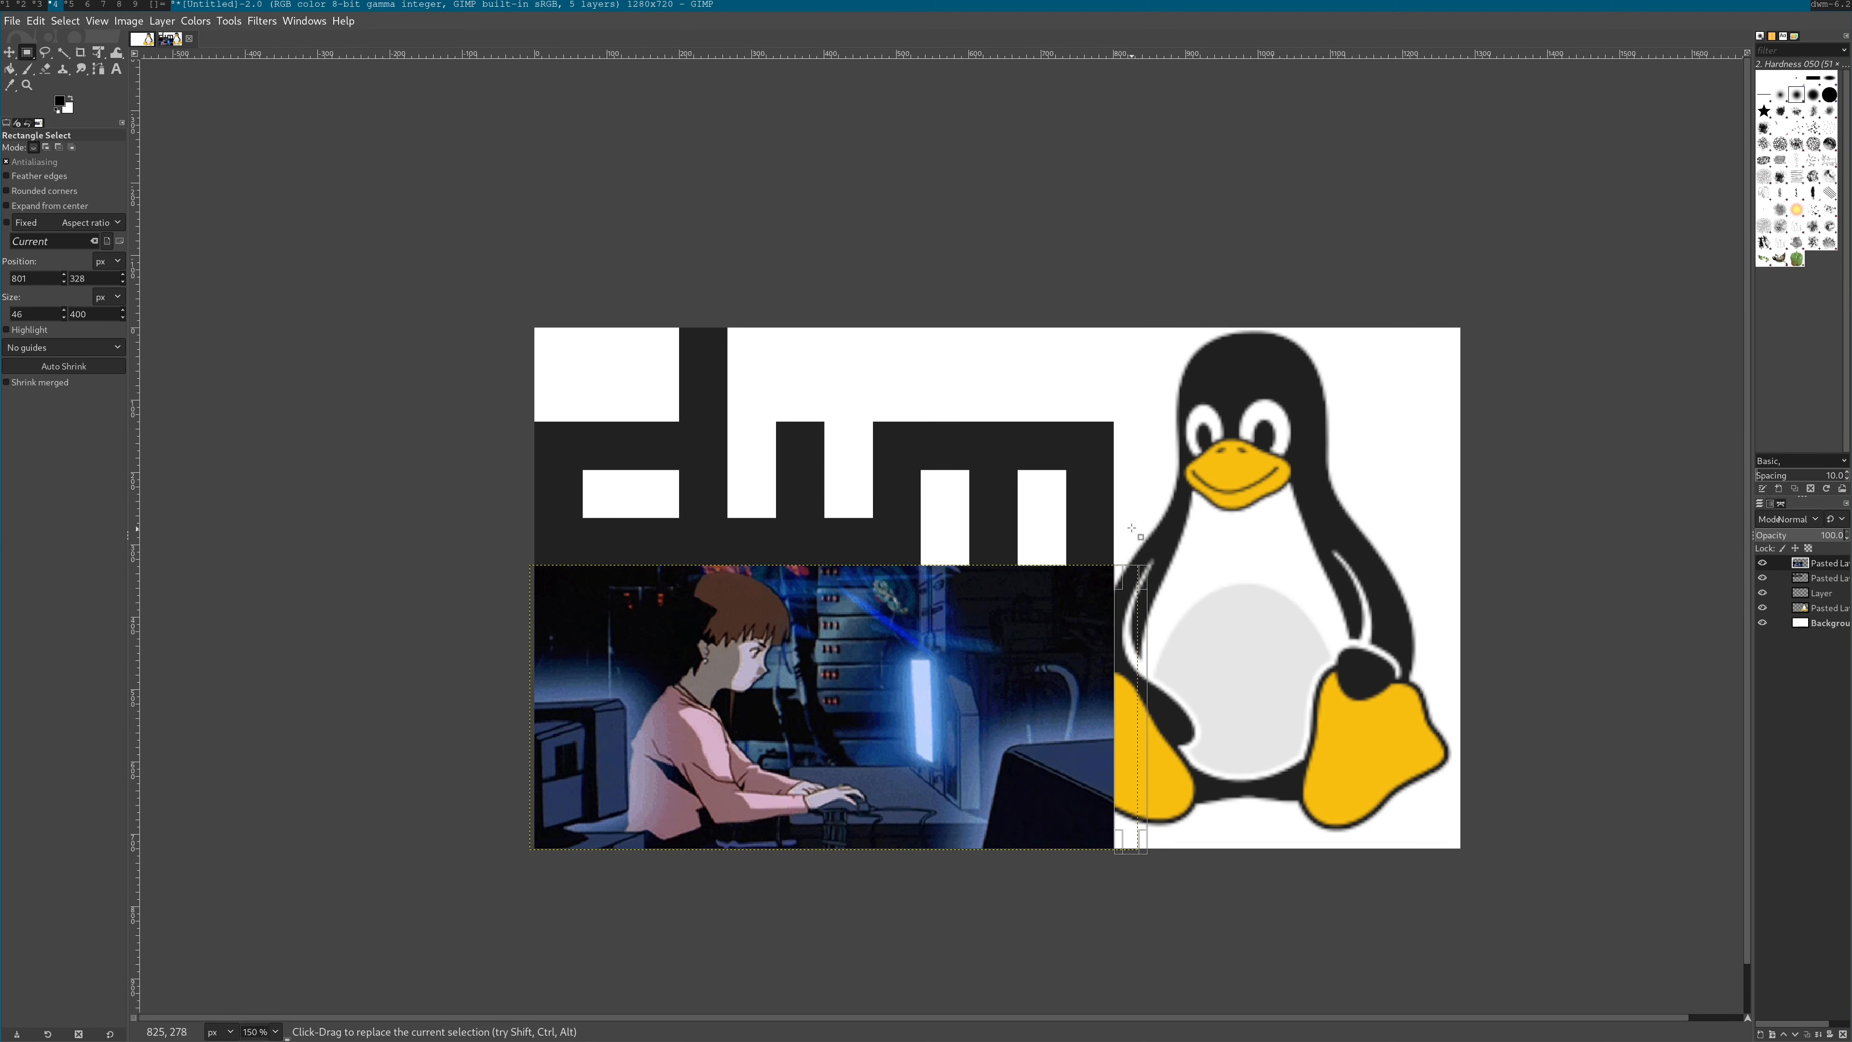
click(1131, 528)
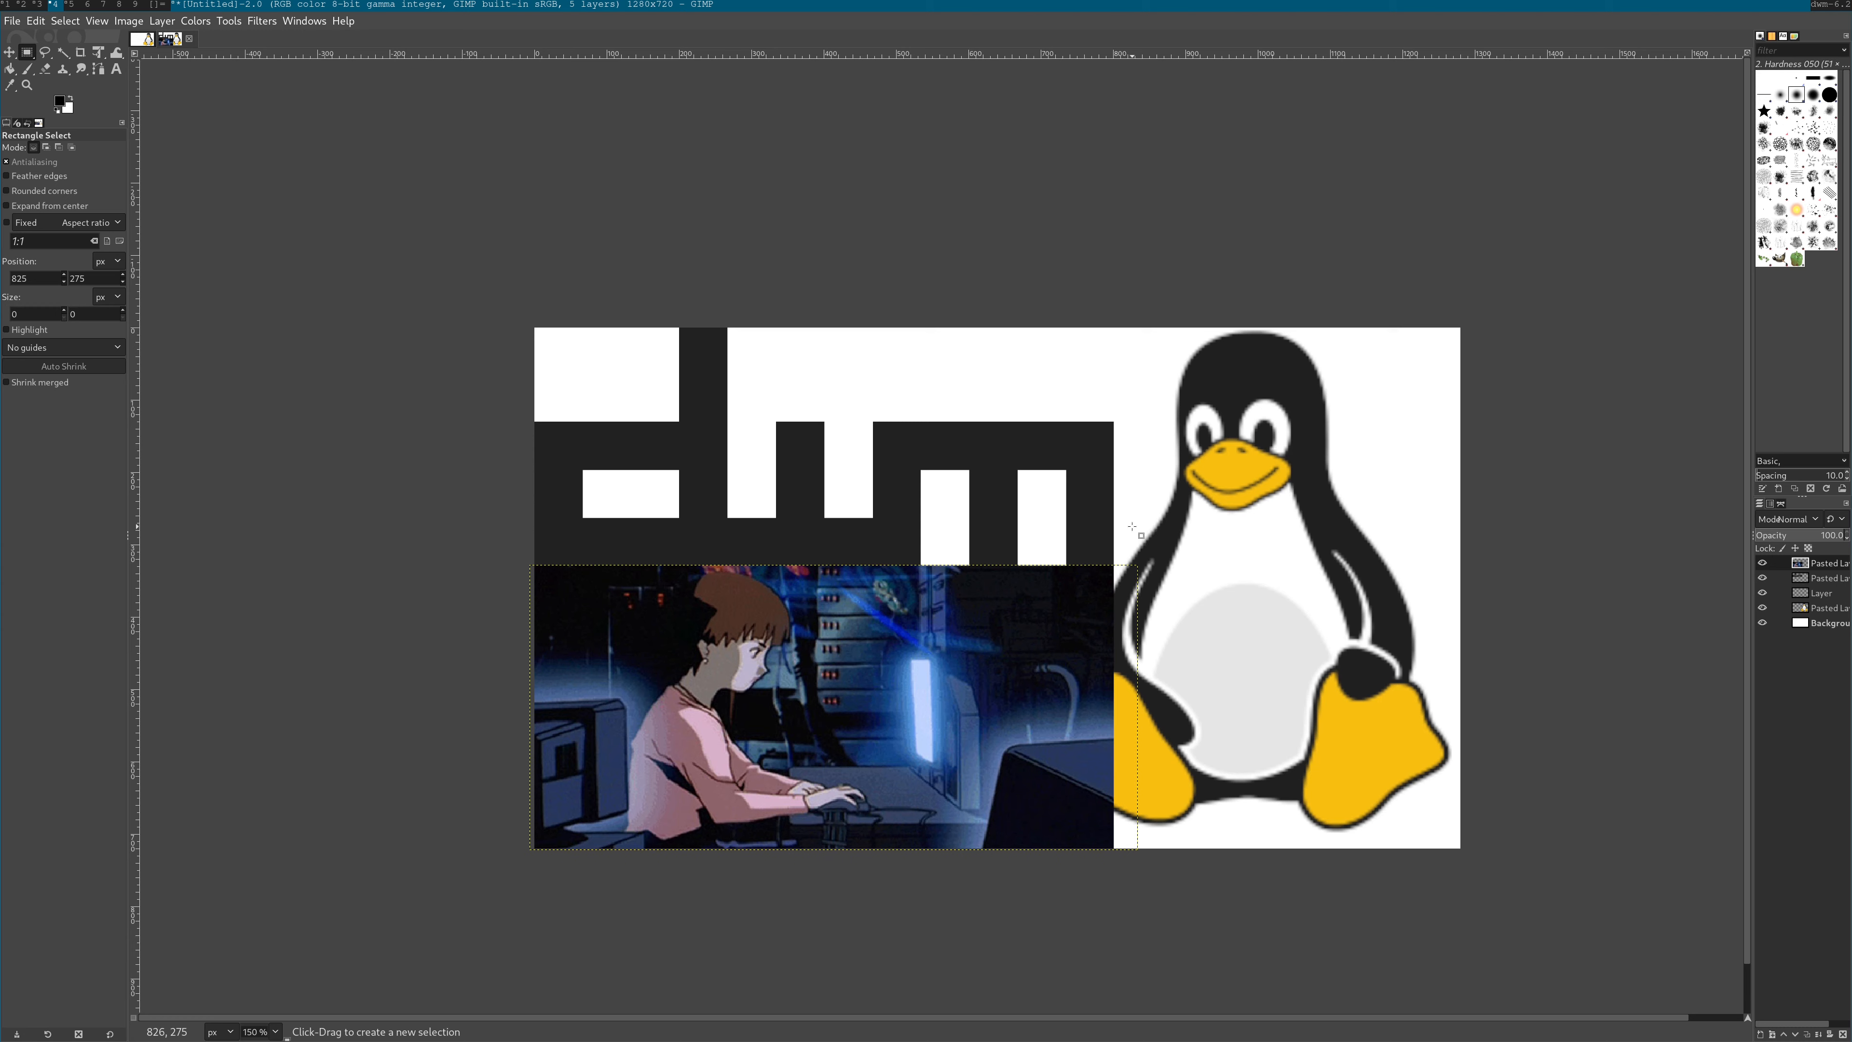
Move the penguin layer 44 px right and 20 px down with Unified Transform and apply it
click(1807, 597)
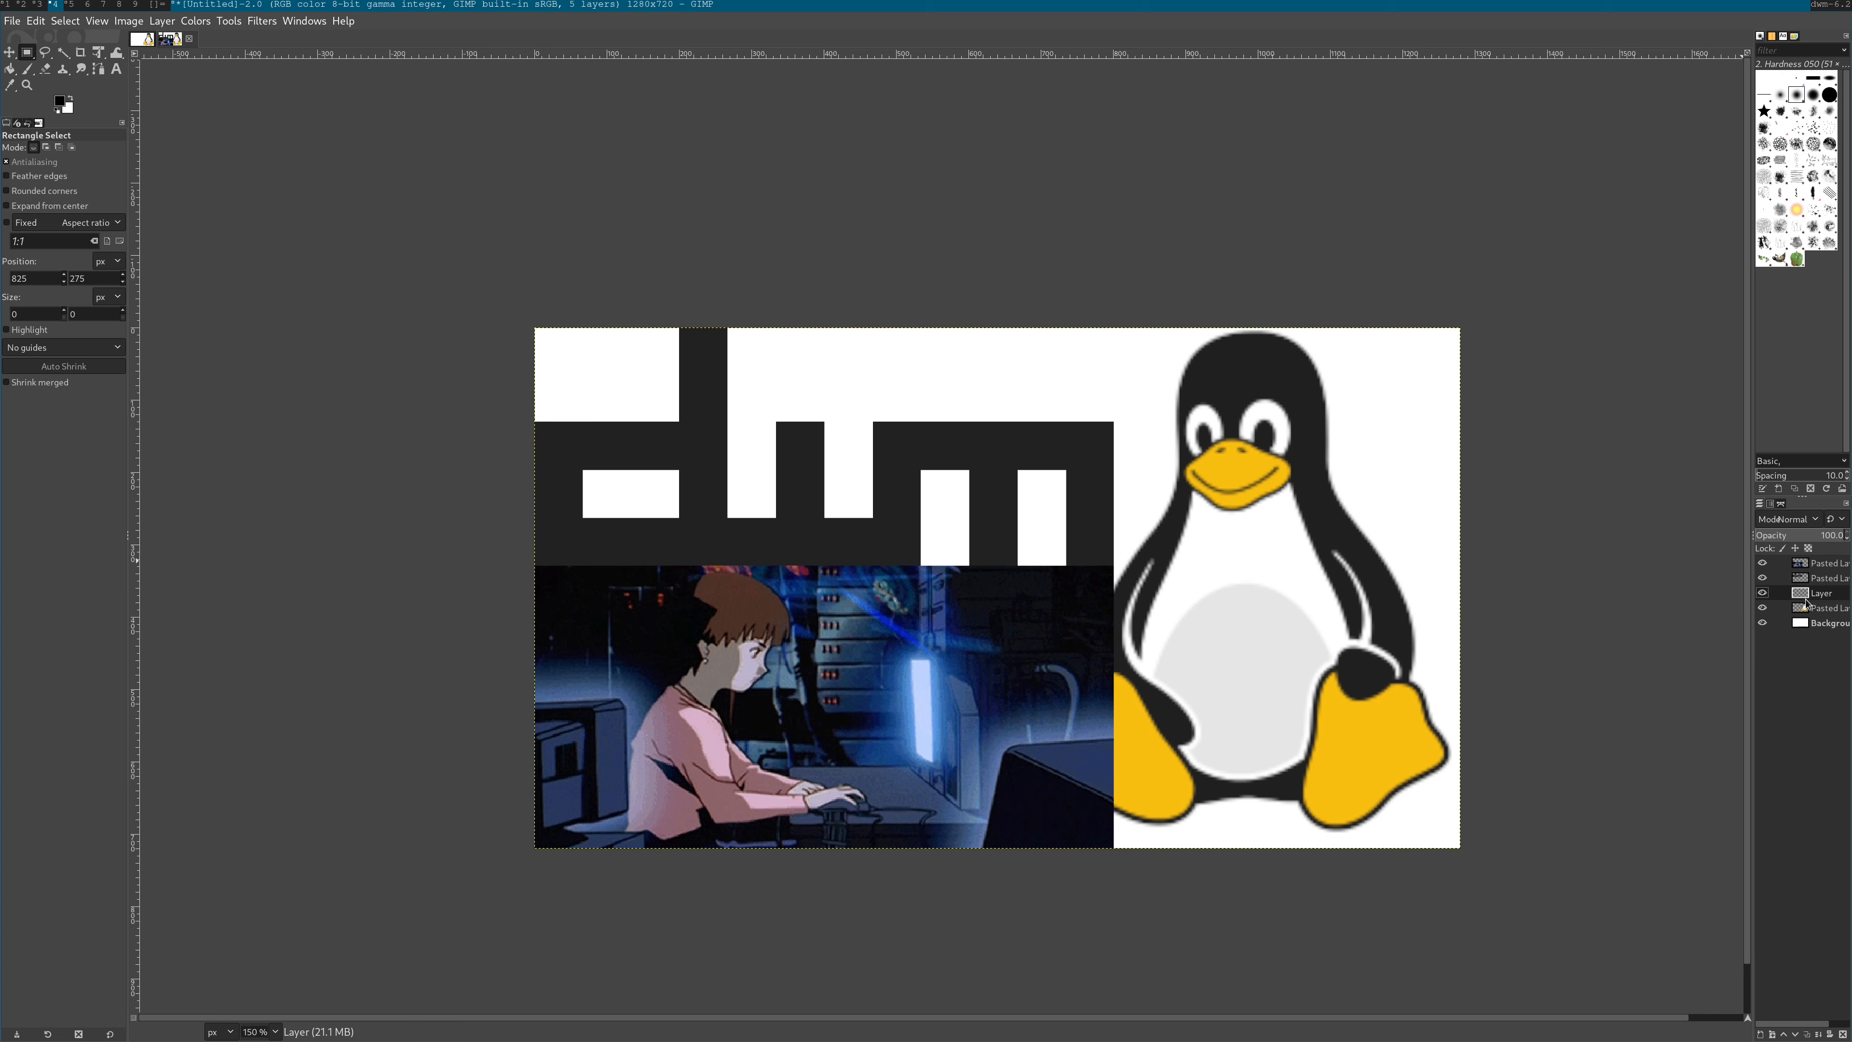
click(1763, 608)
key(shift+t)
click(1256, 668)
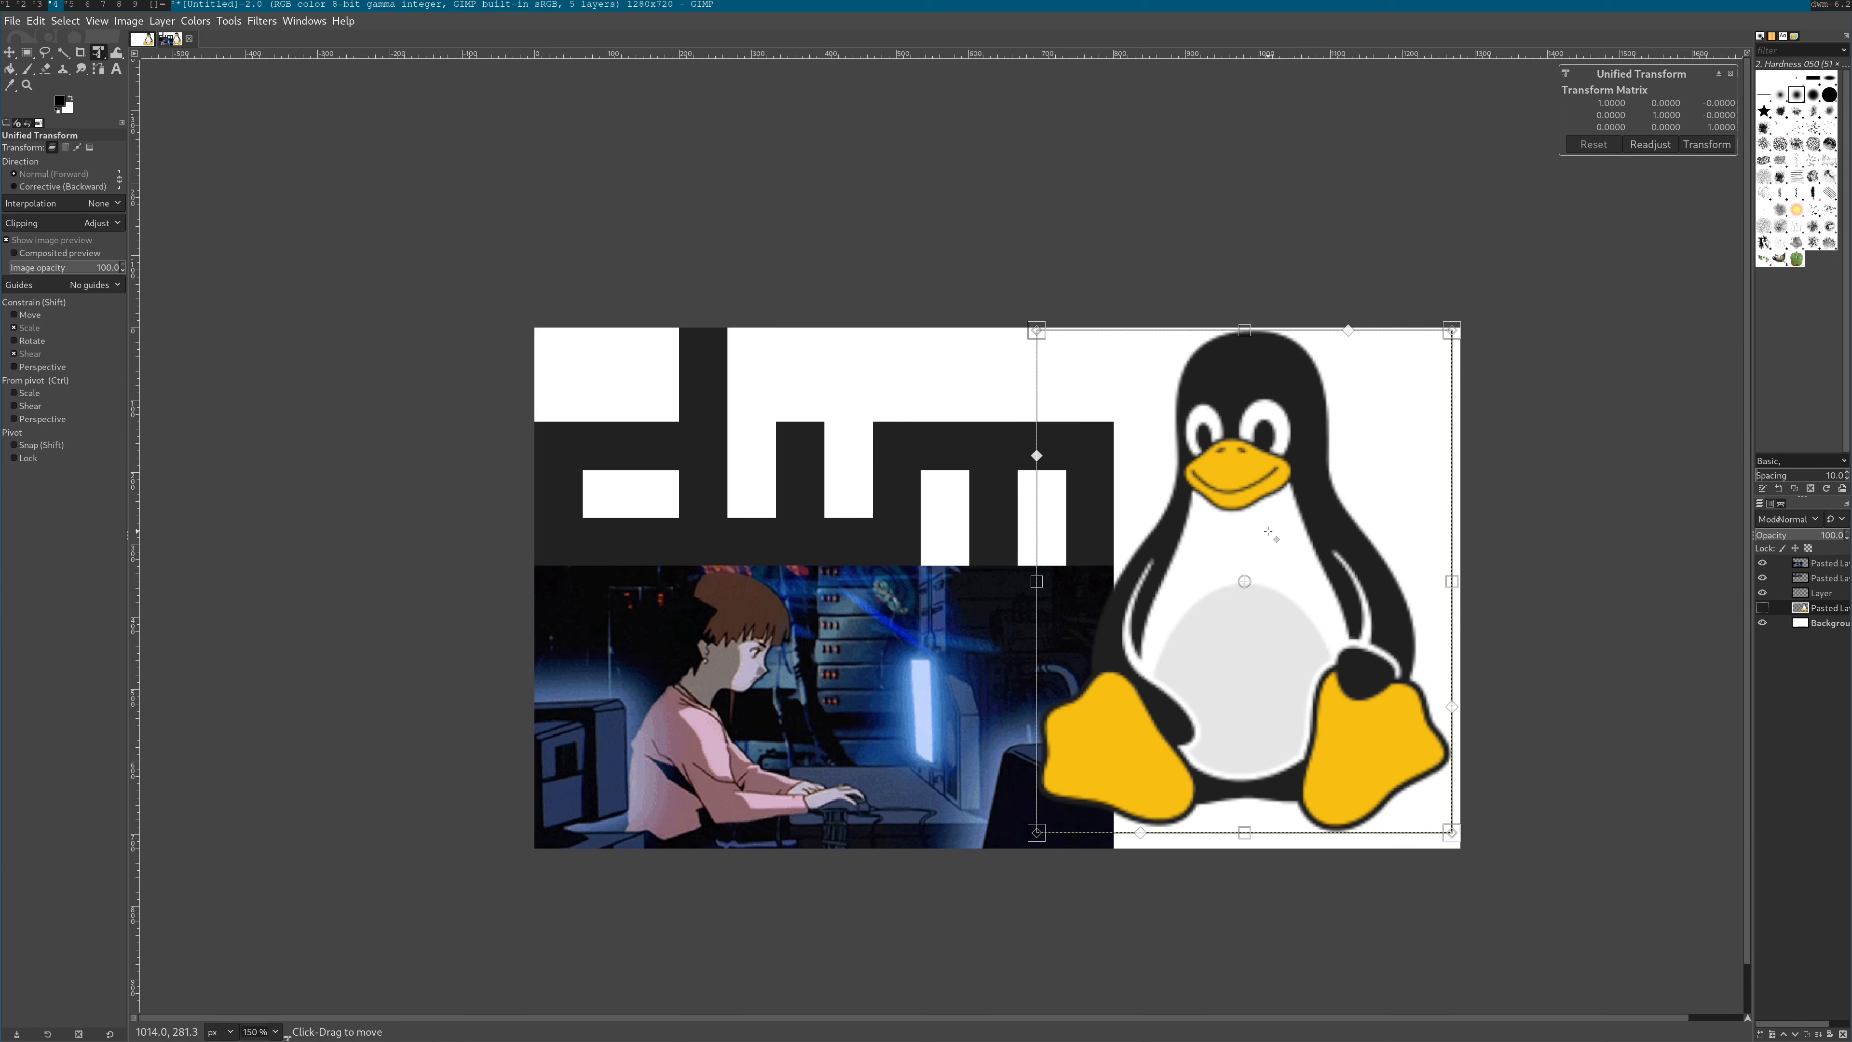
mouse_move(1256, 669)
mouse_down()
mouse_move(1300, 686)
mouse_move(1287, 679)
mouse_up()
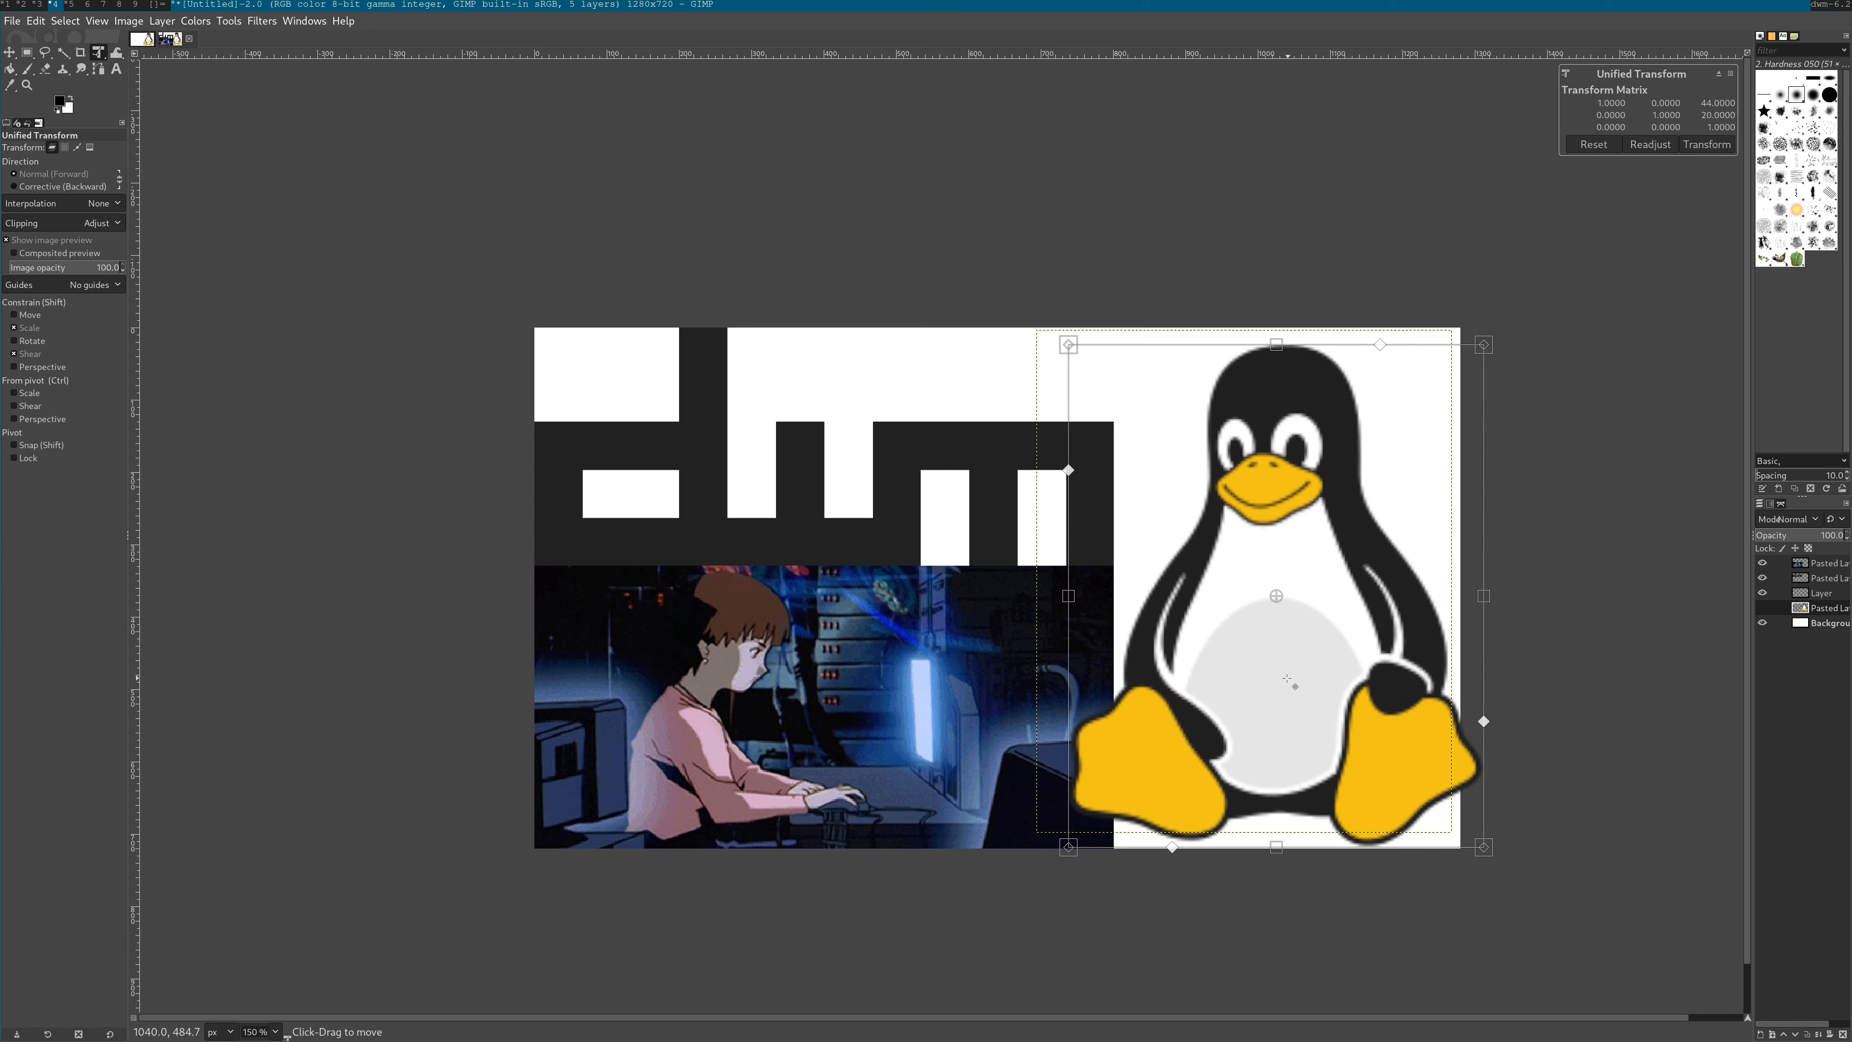
key(Return)
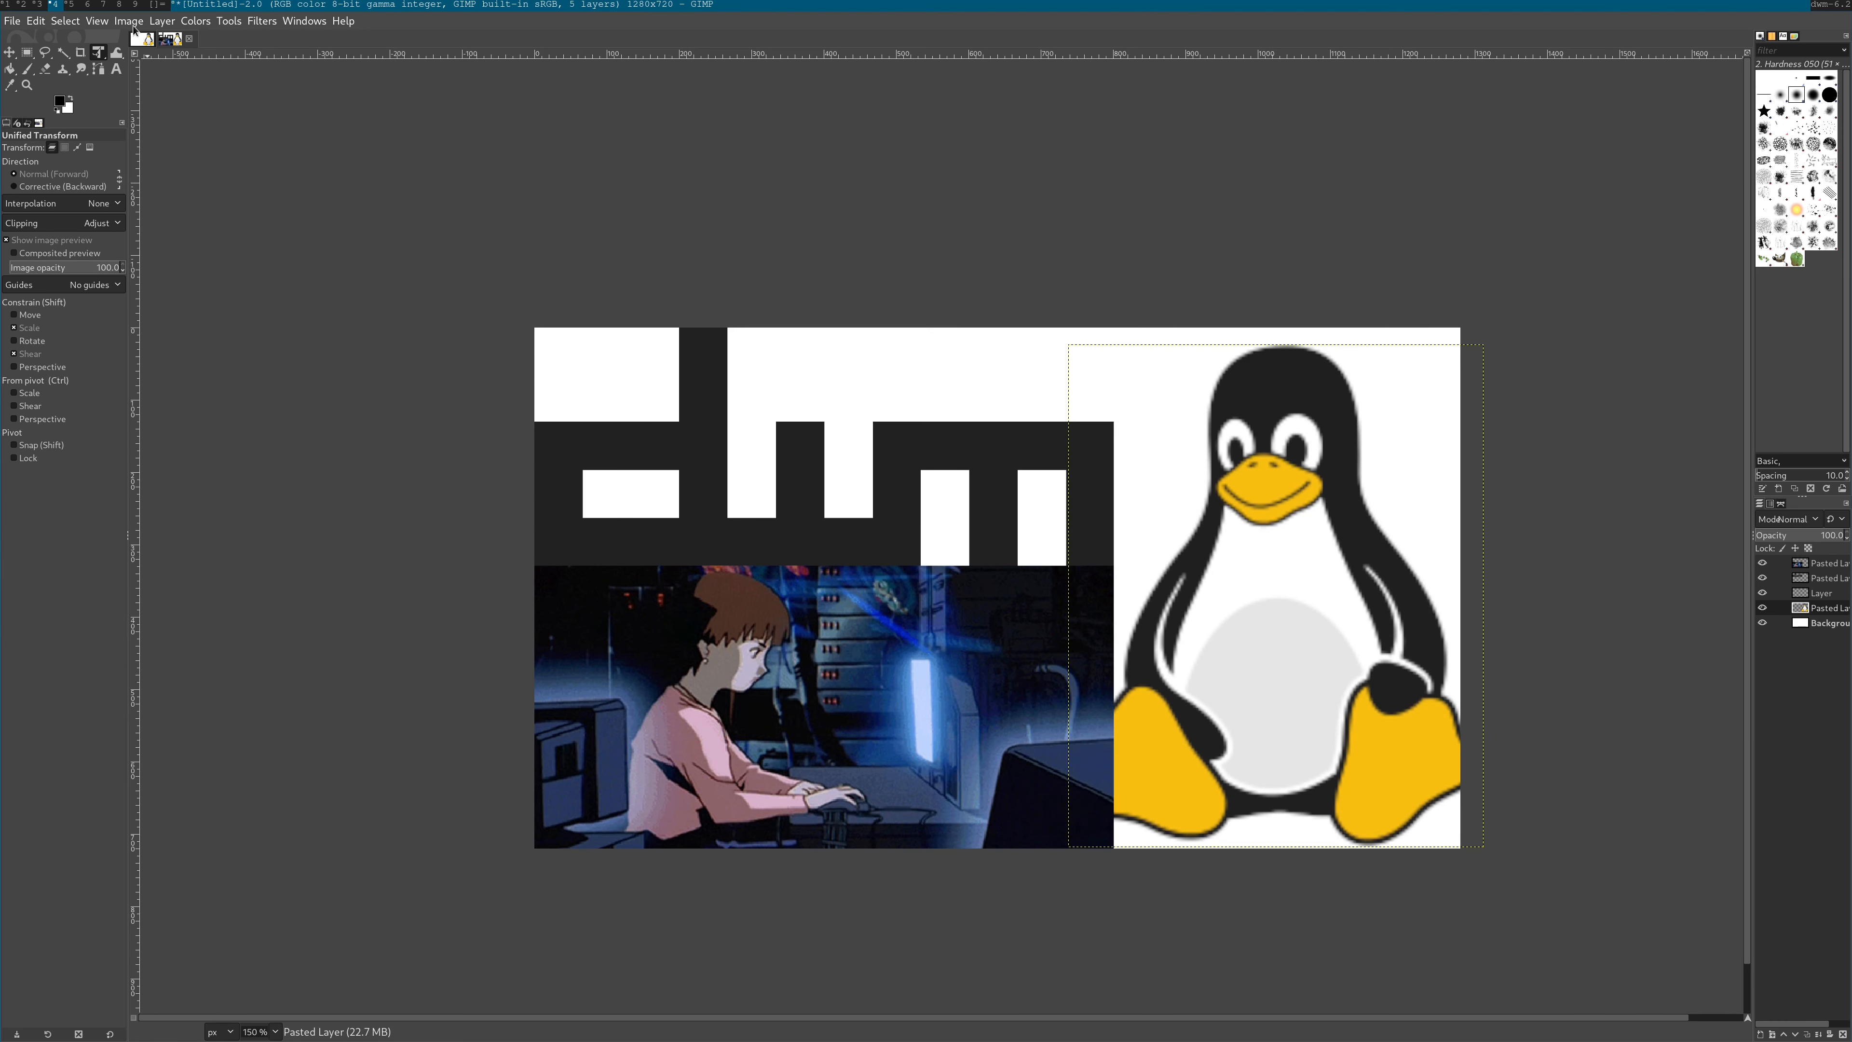
Switch to Firefox and search Google Images for arch linux logo
click(75, 4)
click(335, 101)
key(ctrl+a)
text(ar)
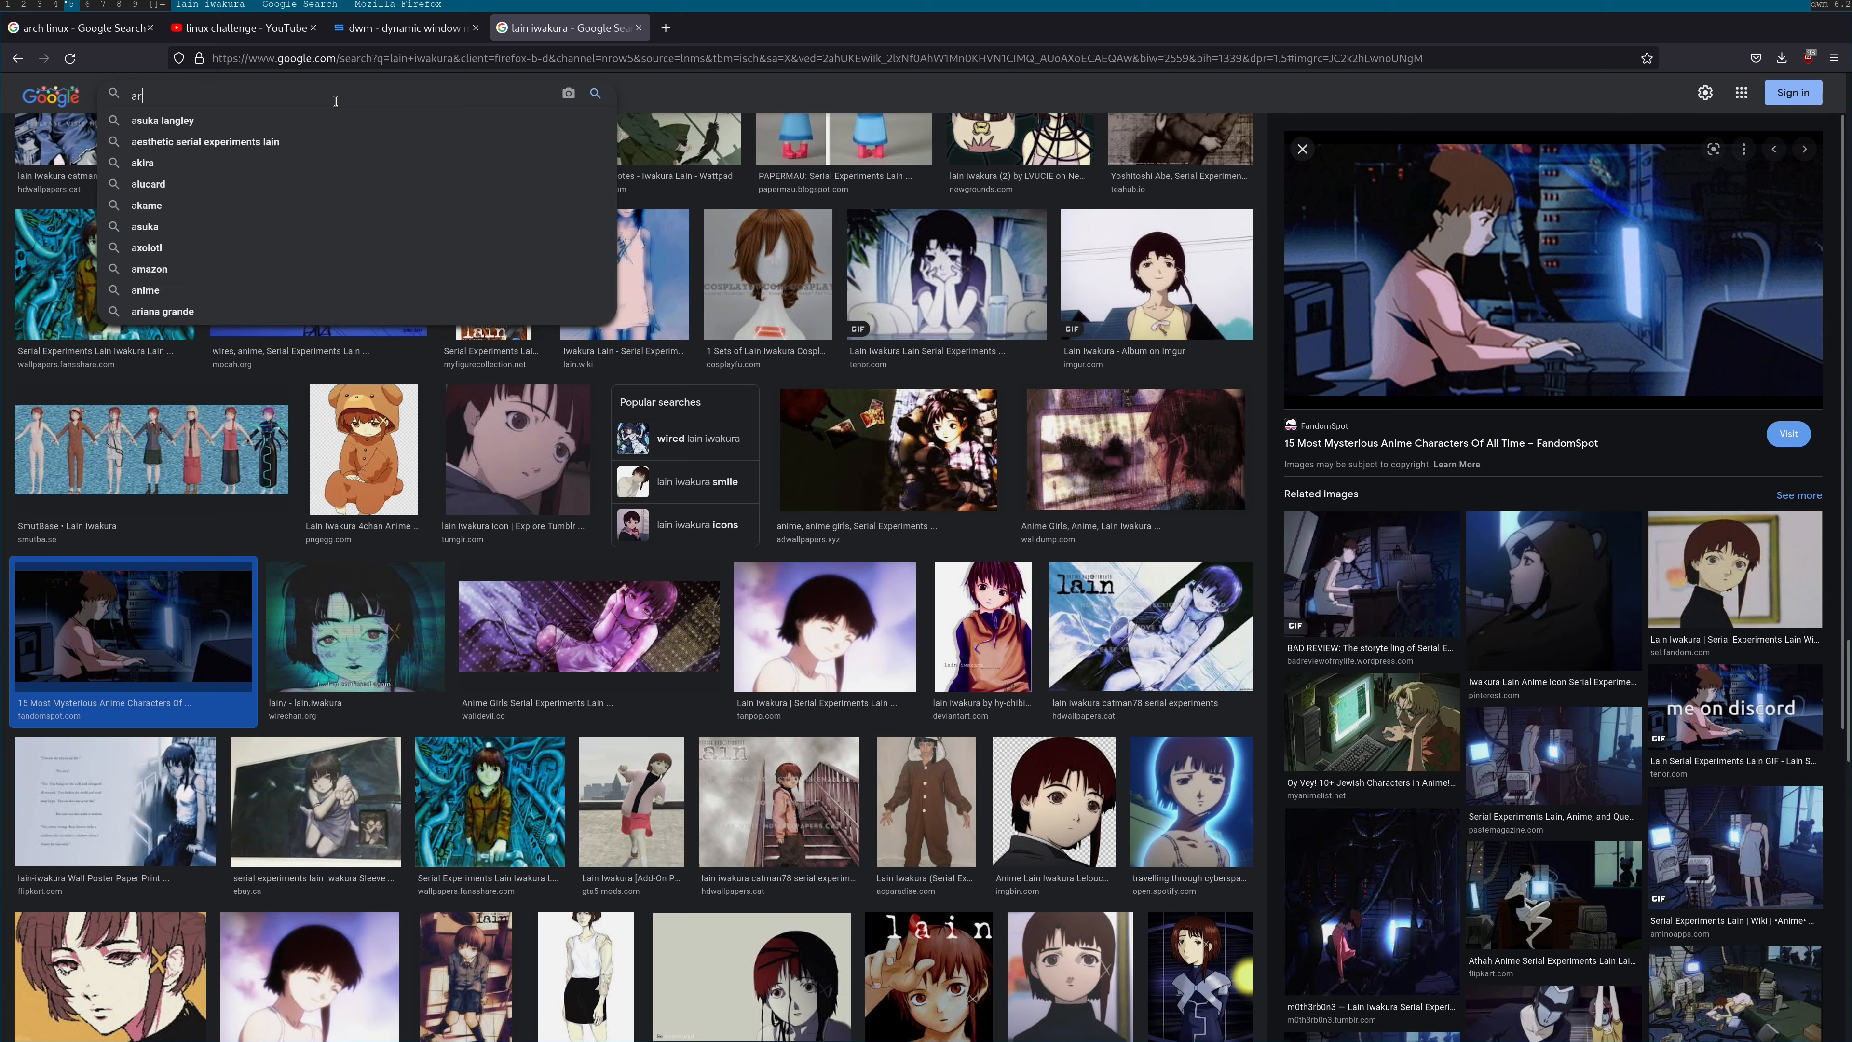
text(ch linux logo)
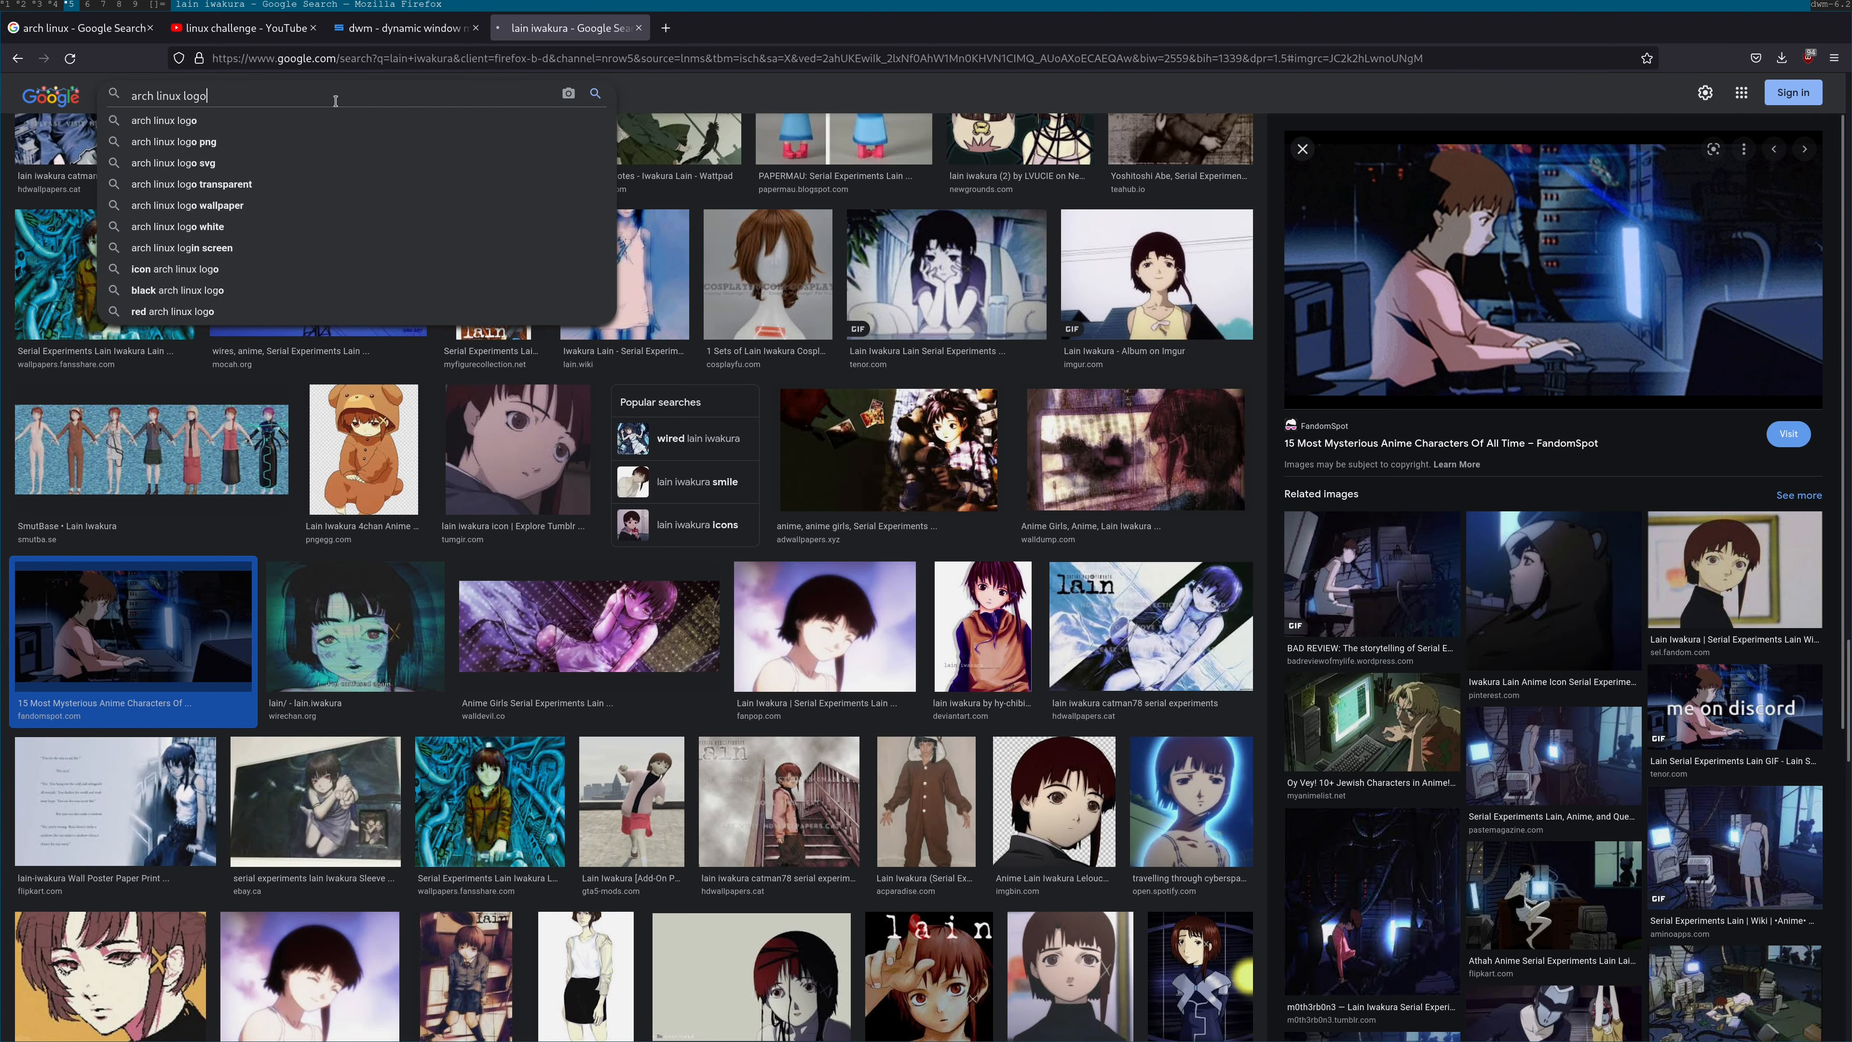
key(Return)
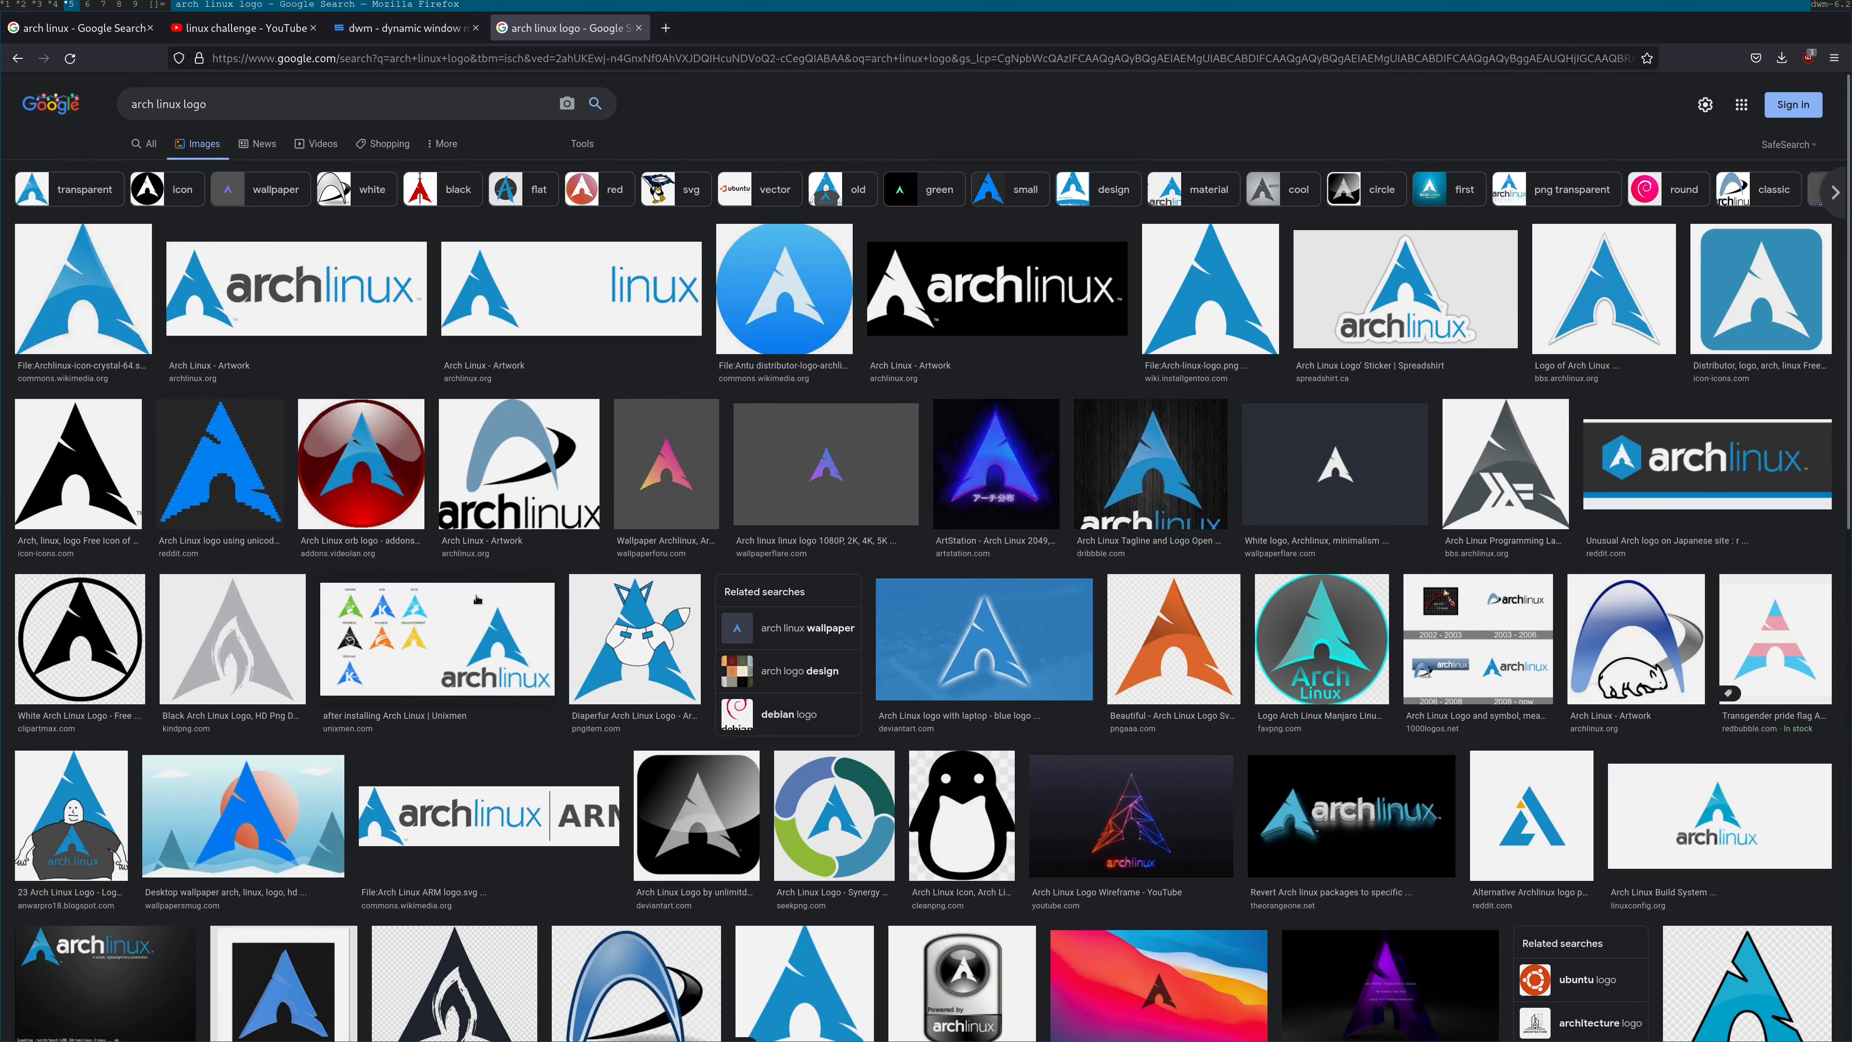
Browse the Arch Linux logo results, open the plain blue logo from InstallGentoo Wiki and copy its image
scroll(769, 365, down, 5)
scroll(770, 365, up, 4)
scroll(857, 734, down, 2)
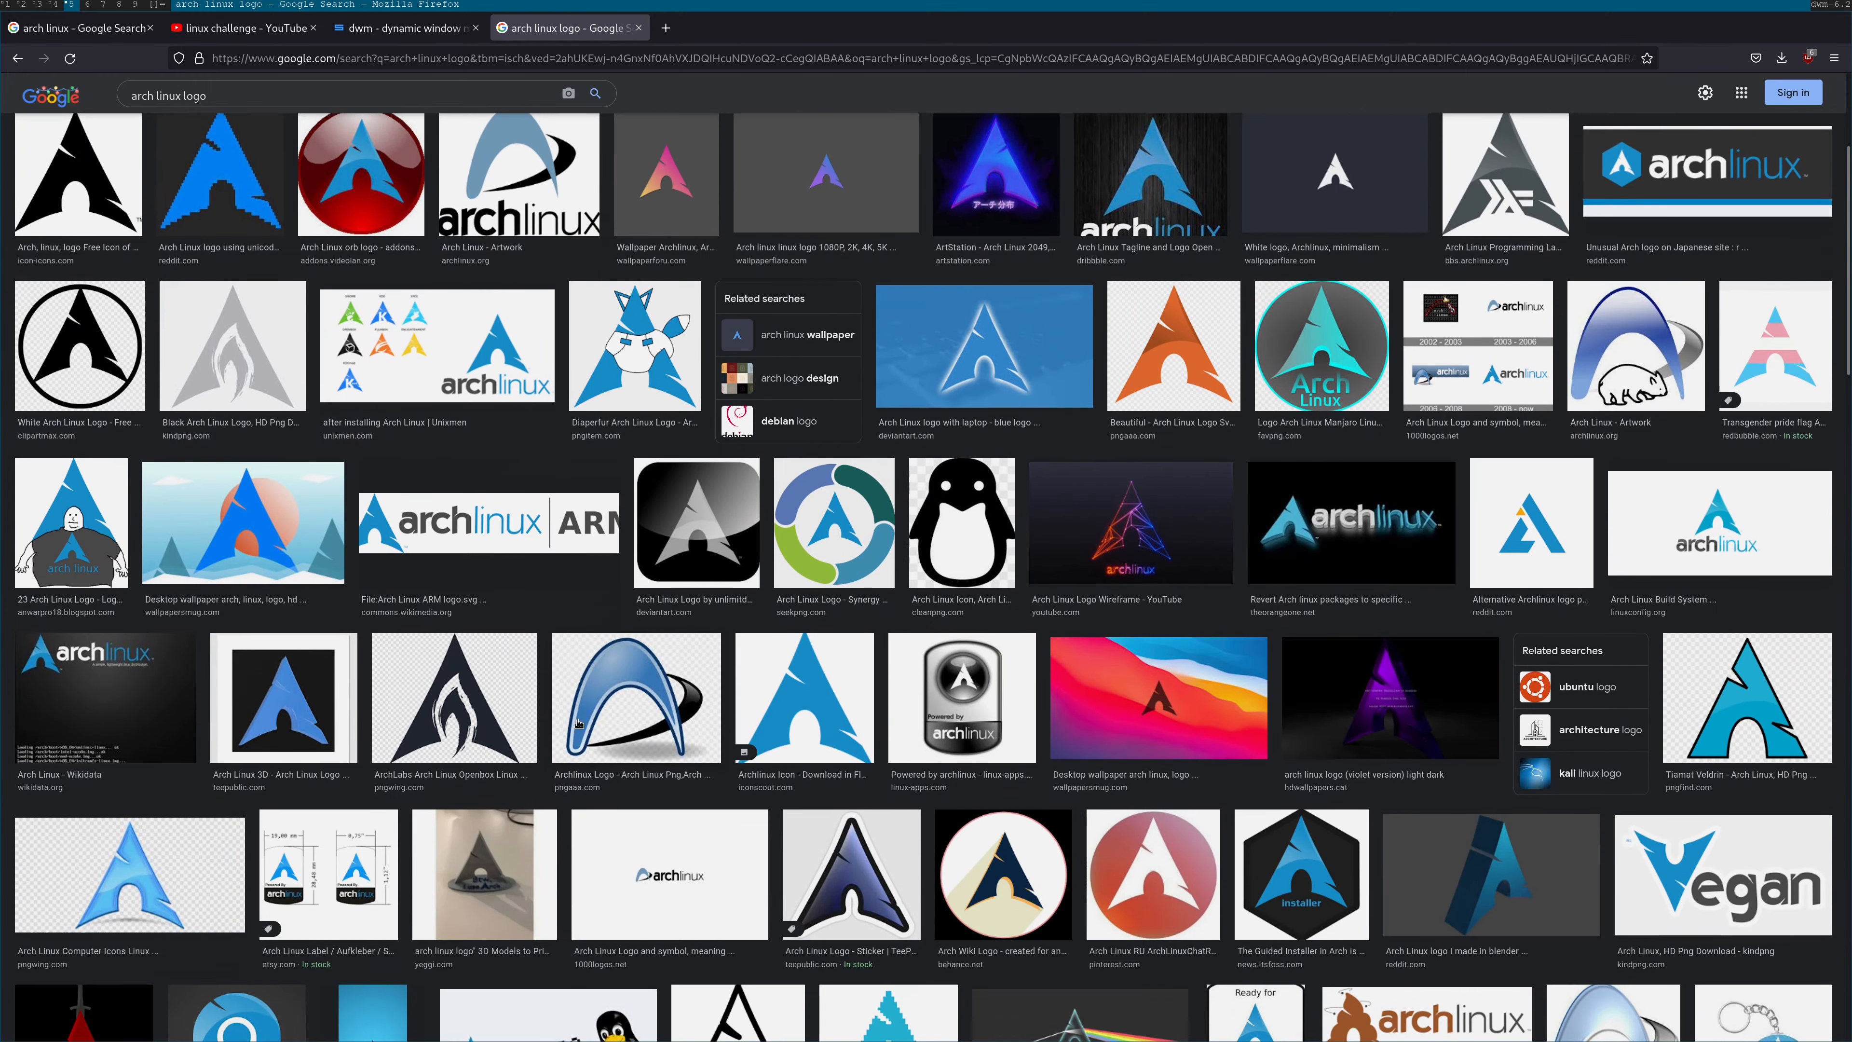
scroll(860, 689, up, 4)
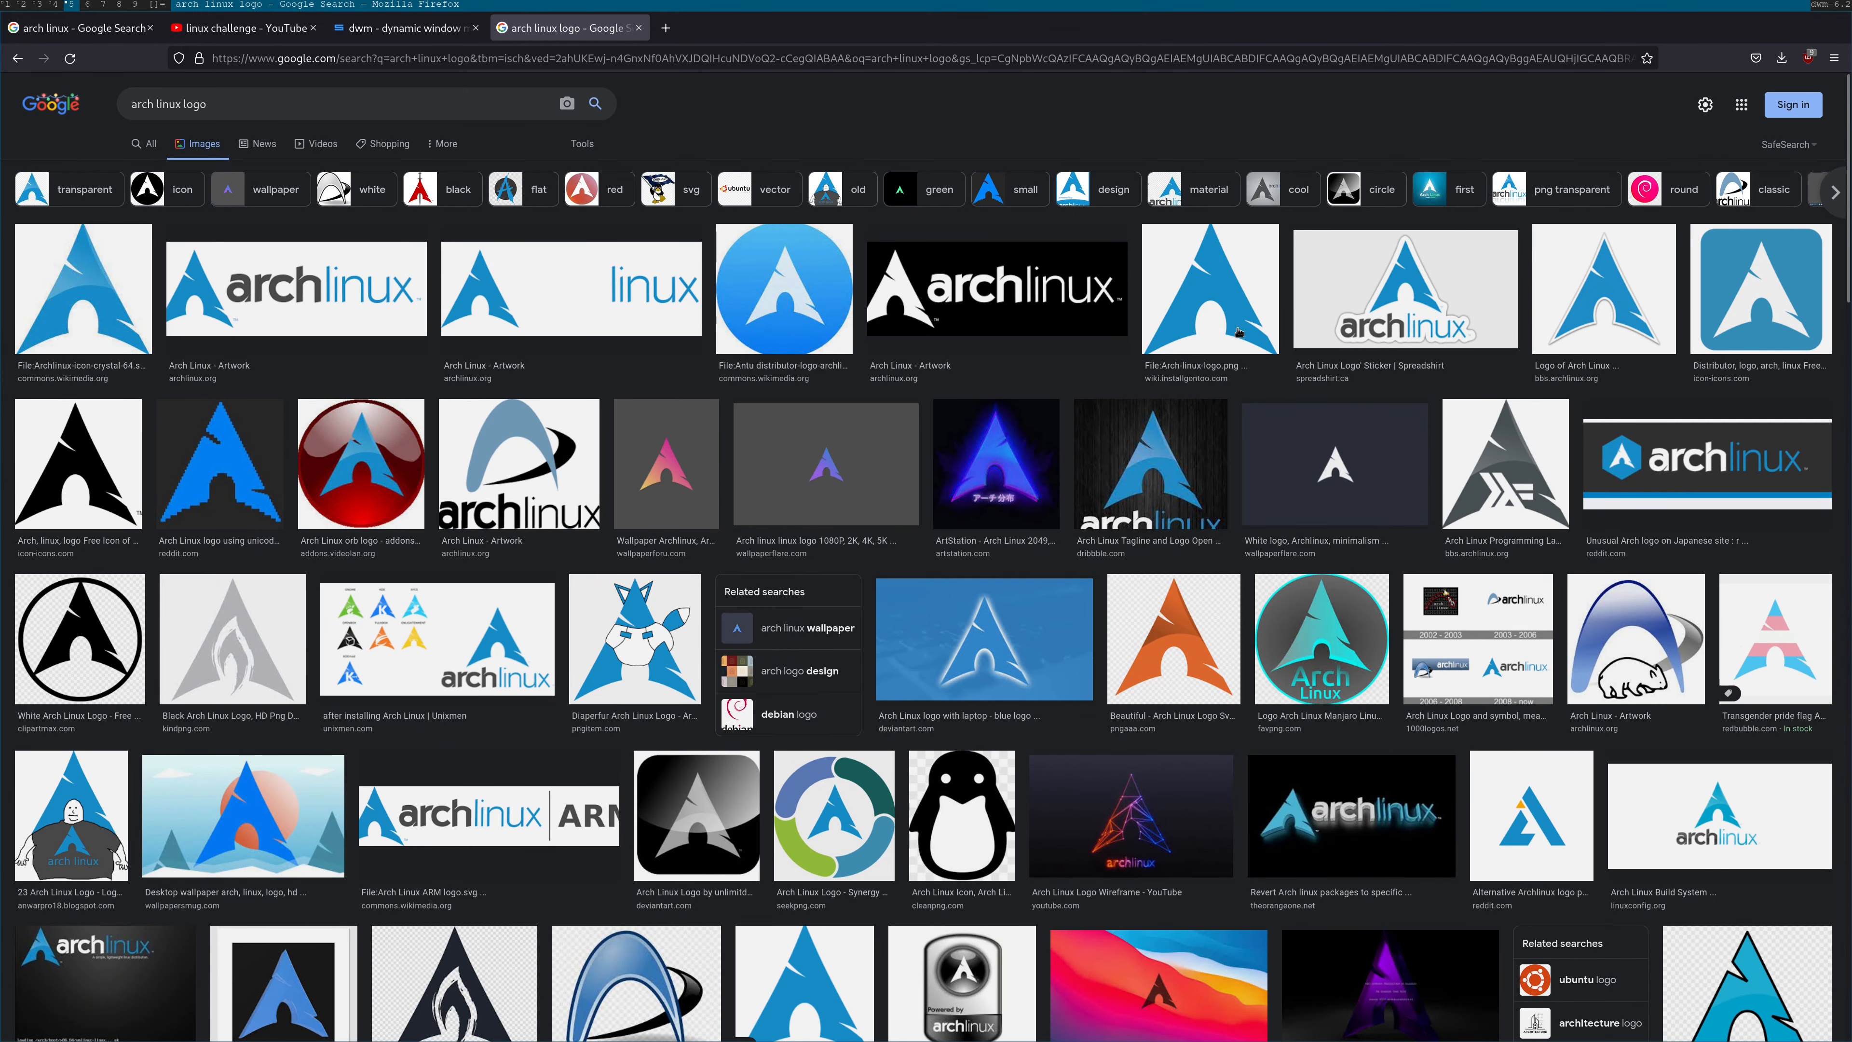
click(1260, 275)
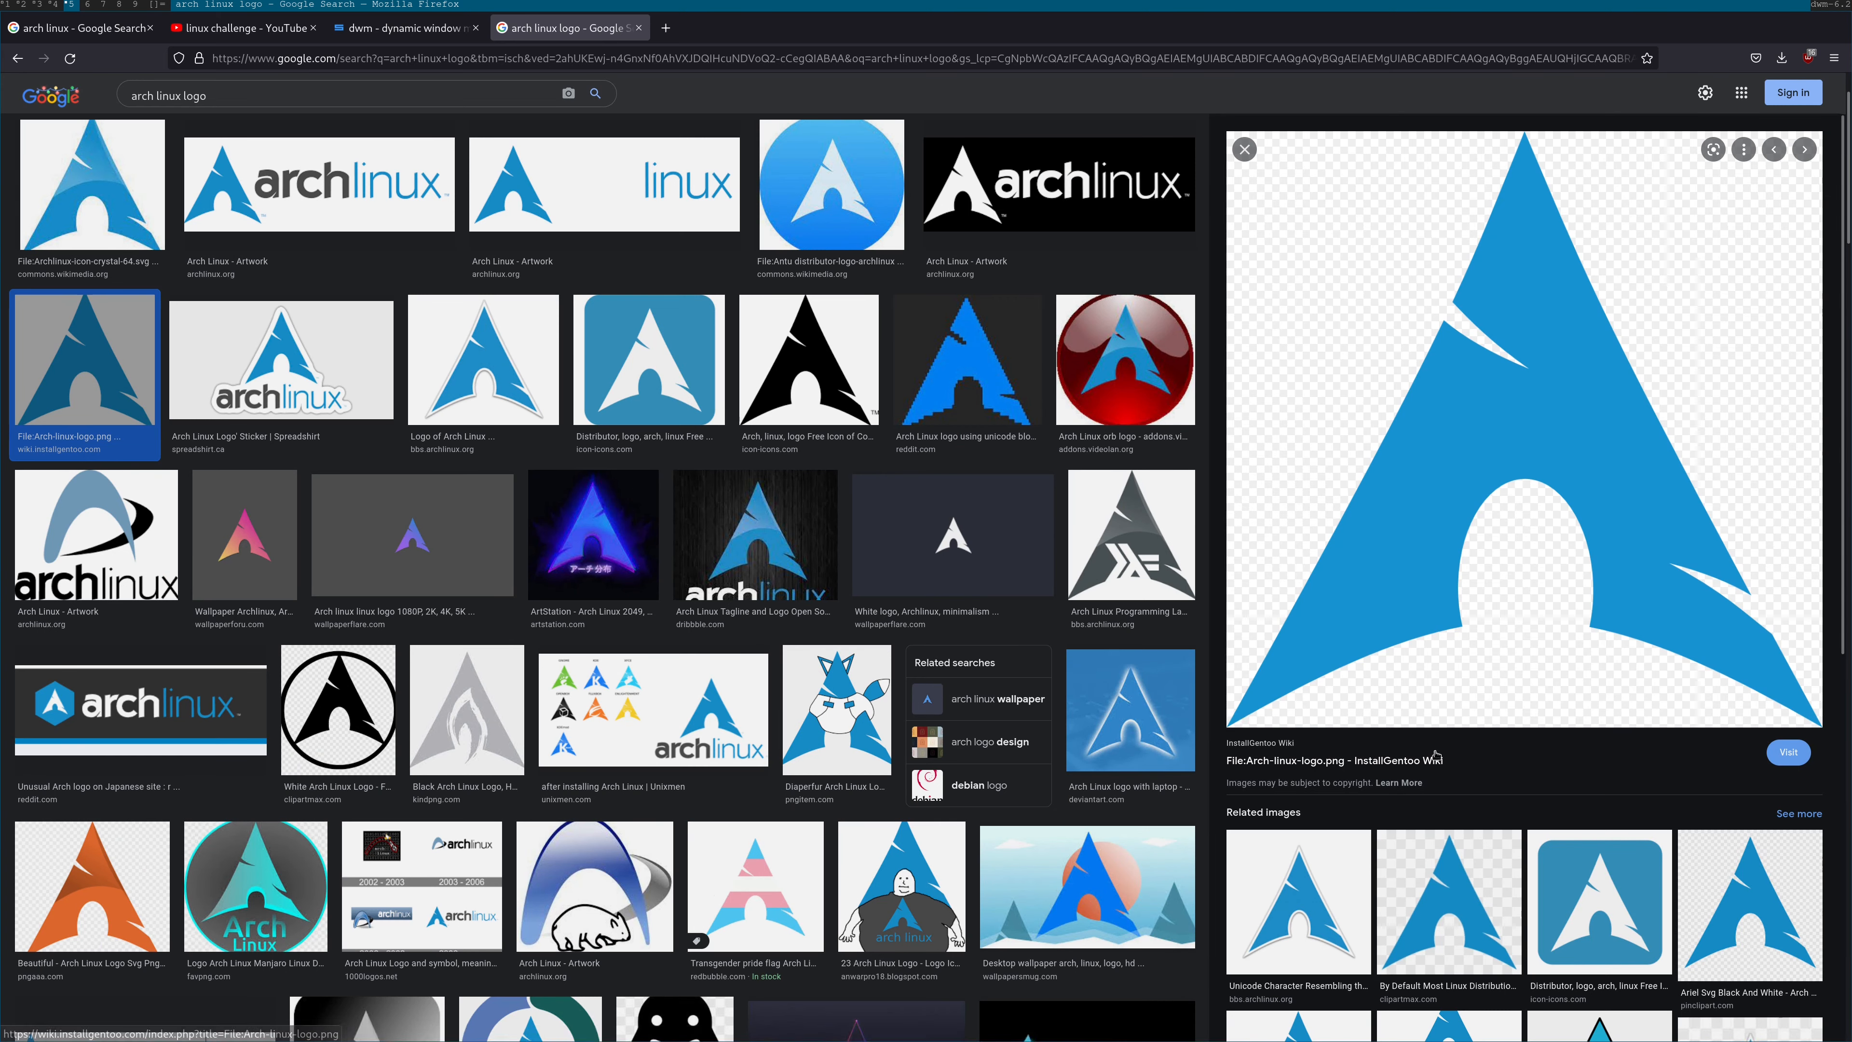
right_click(1362, 527)
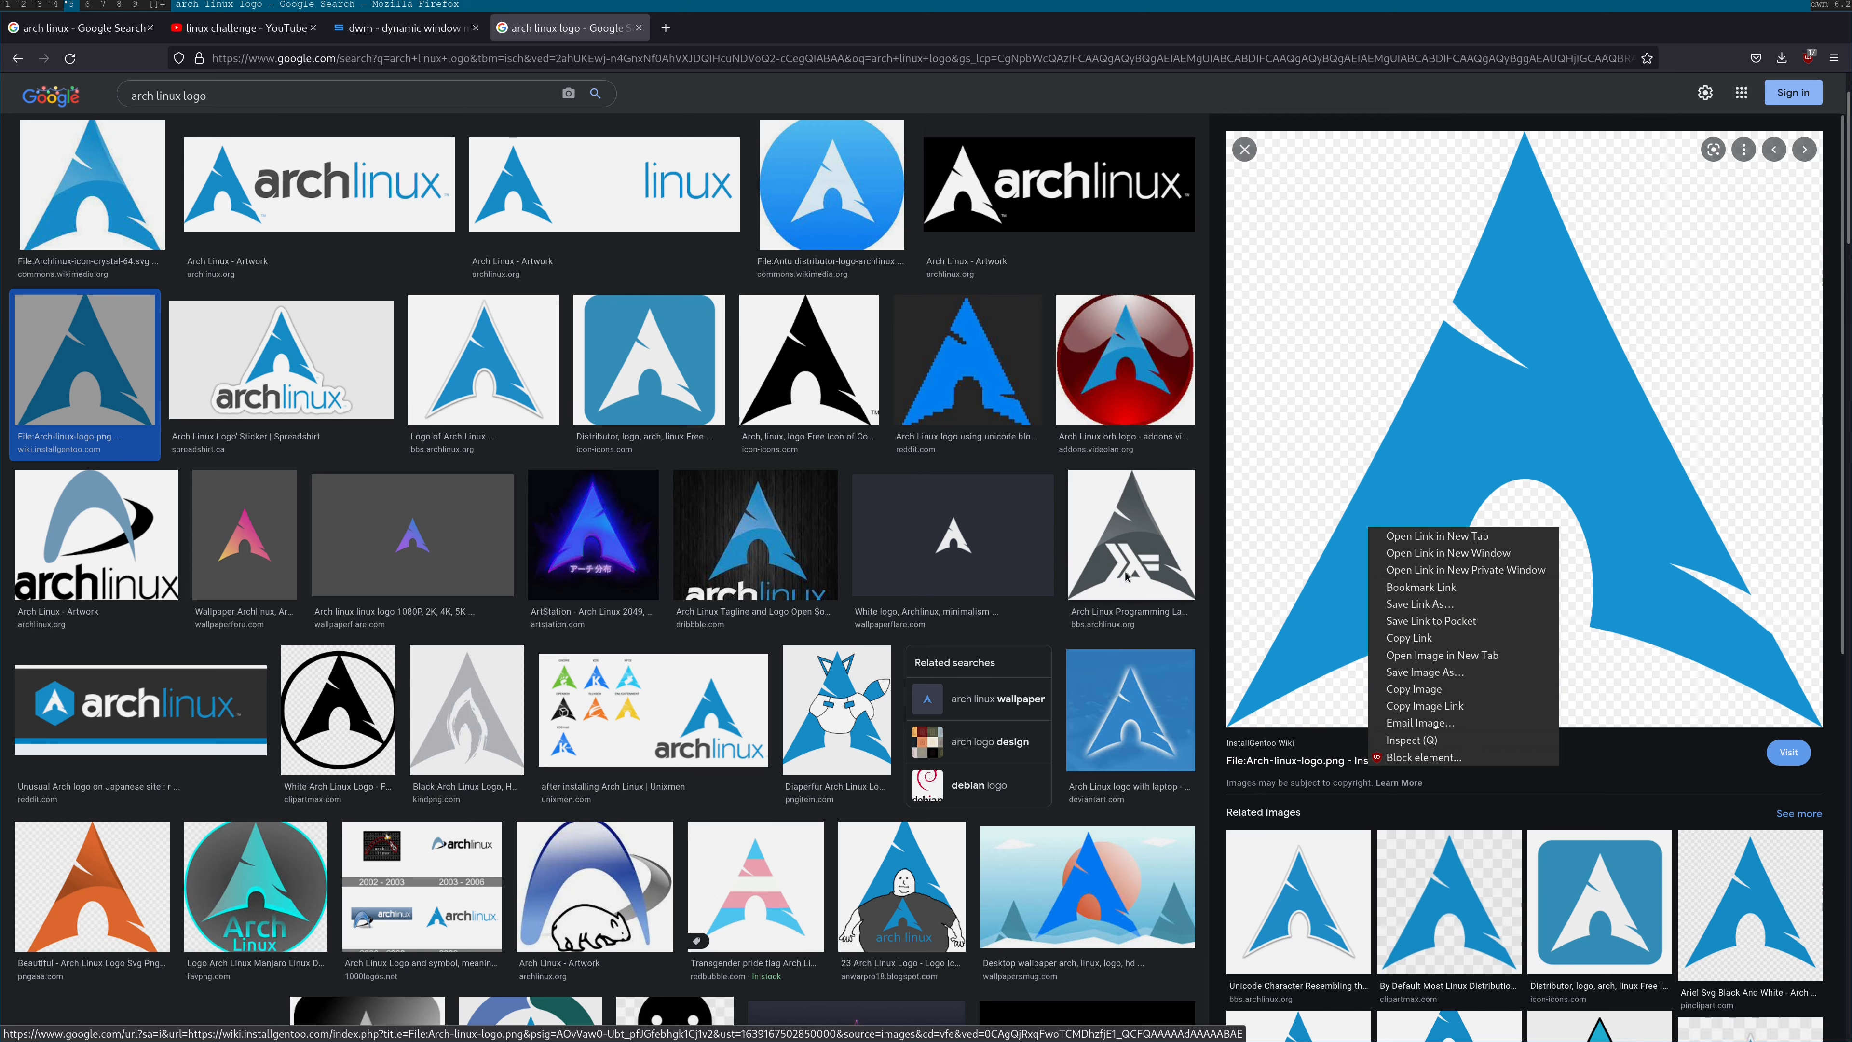
click(1397, 690)
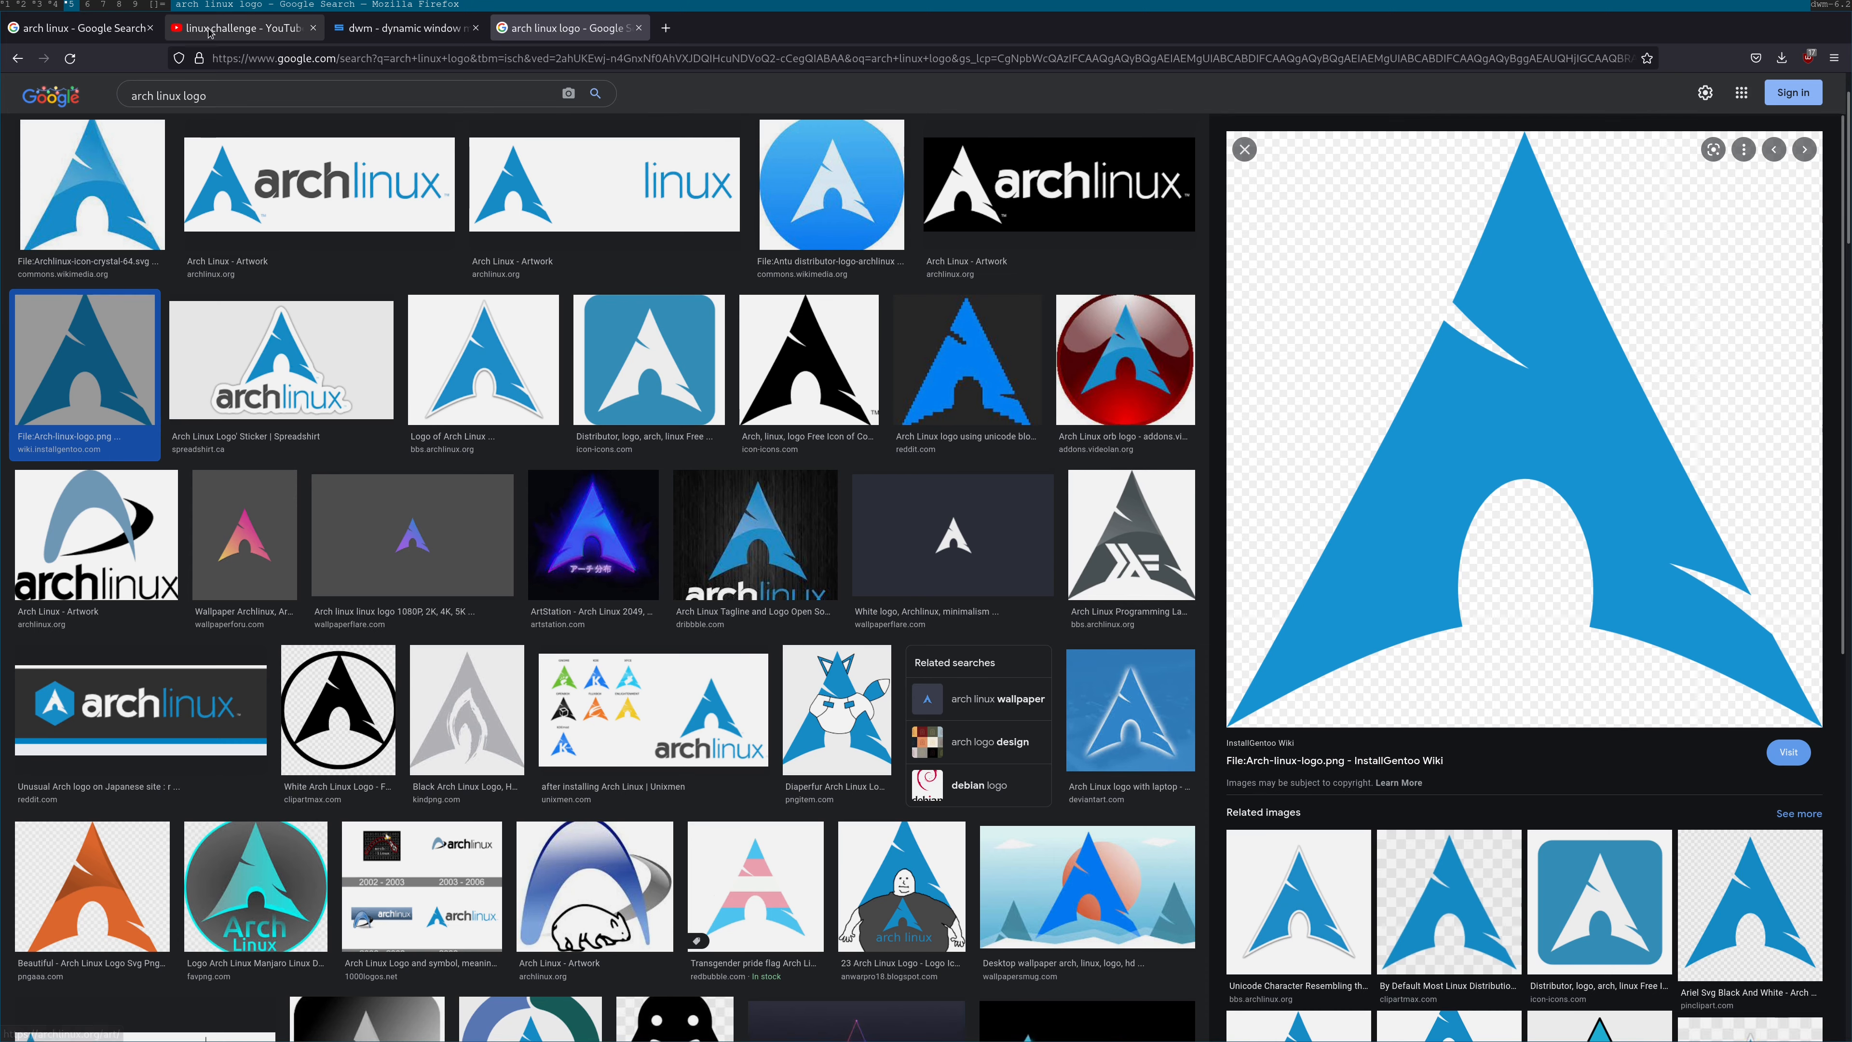
Switch to GIMP, paste the Arch logo and use Unified Transform to scale it to 0.3333 and place it over the penguin's upper part
click(53, 6)
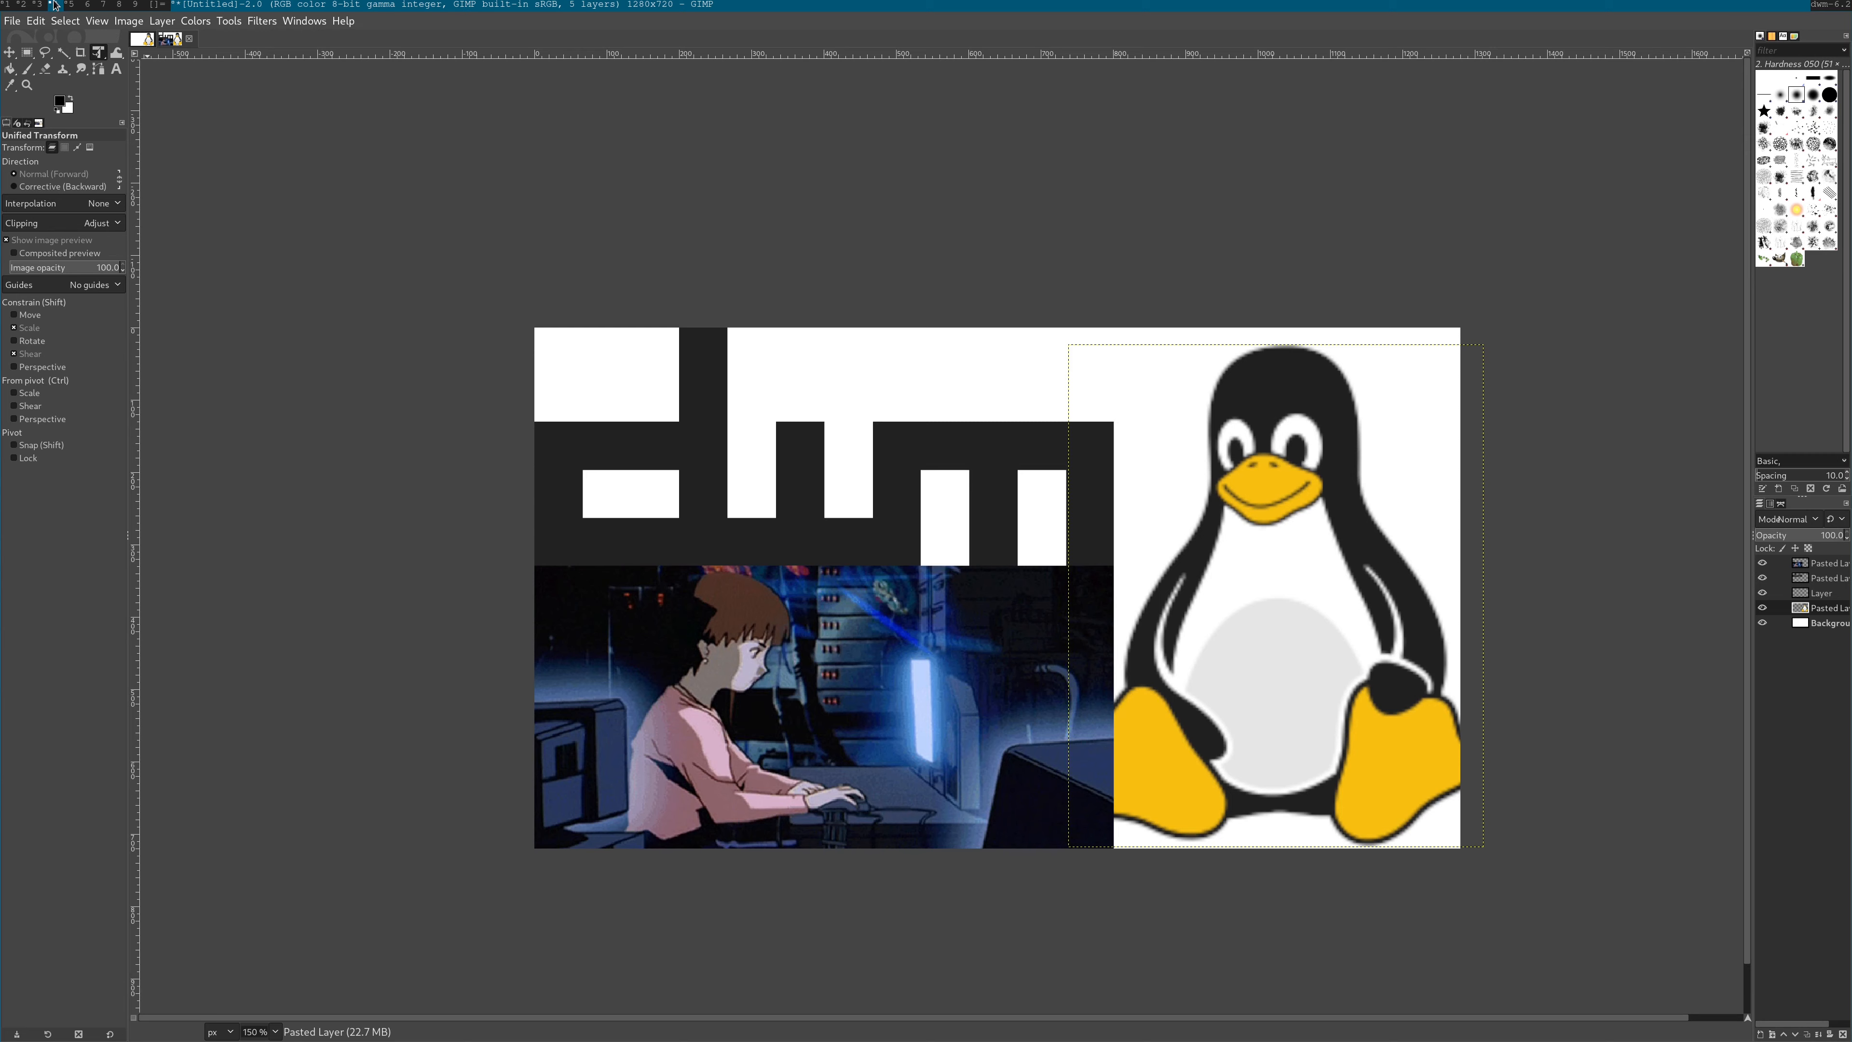
key(ctrl+v)
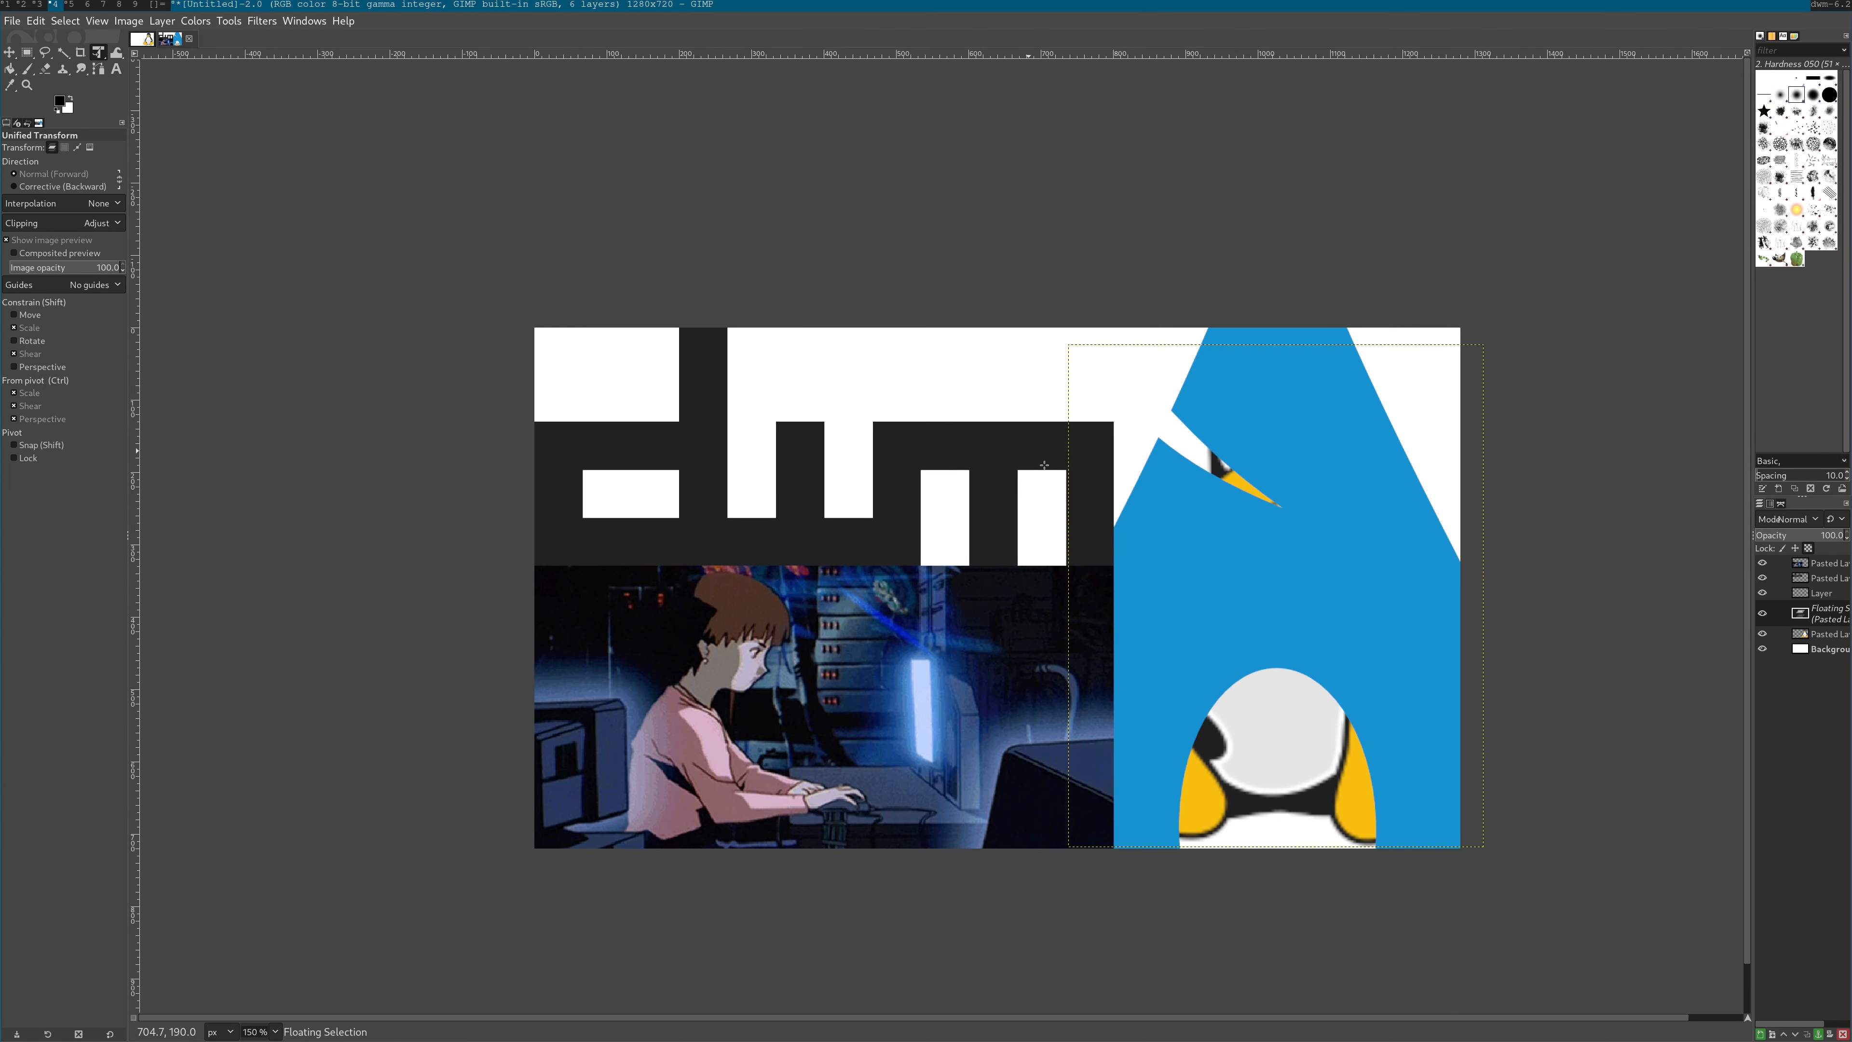
click(1437, 621)
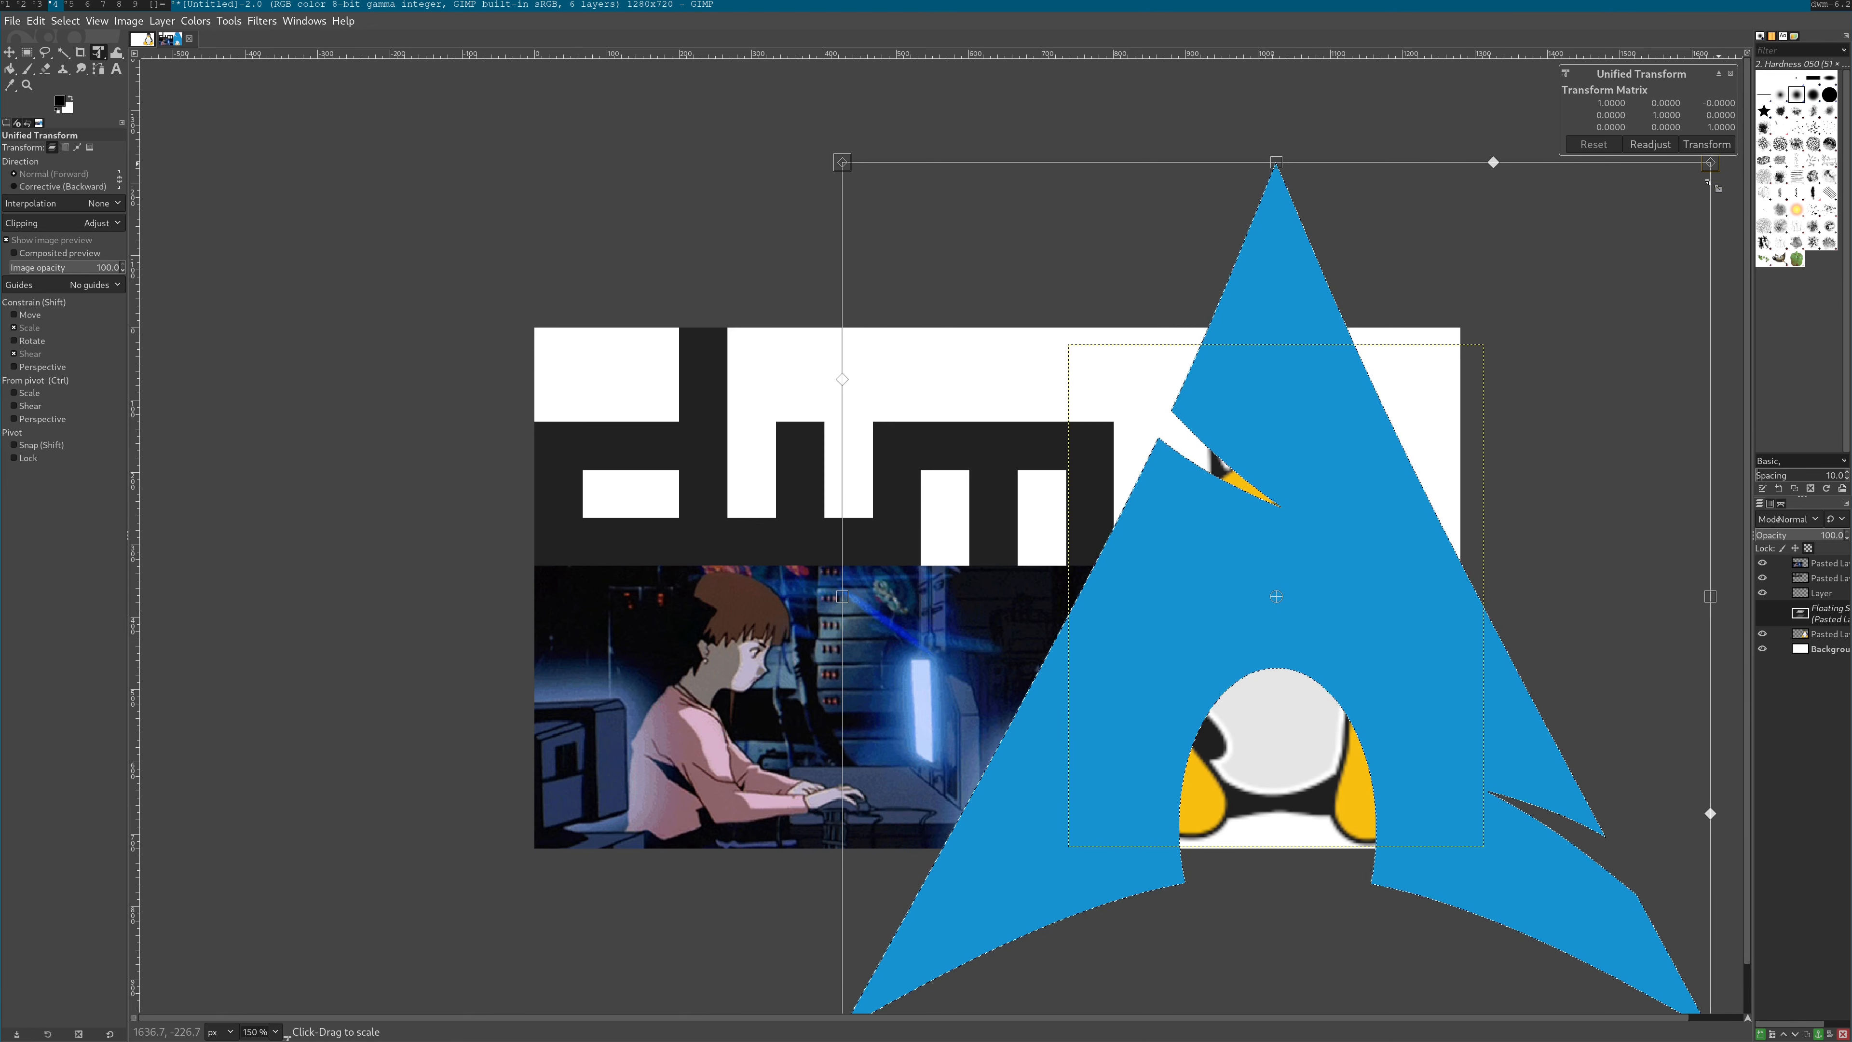
drag(1707, 182, 1155, 735)
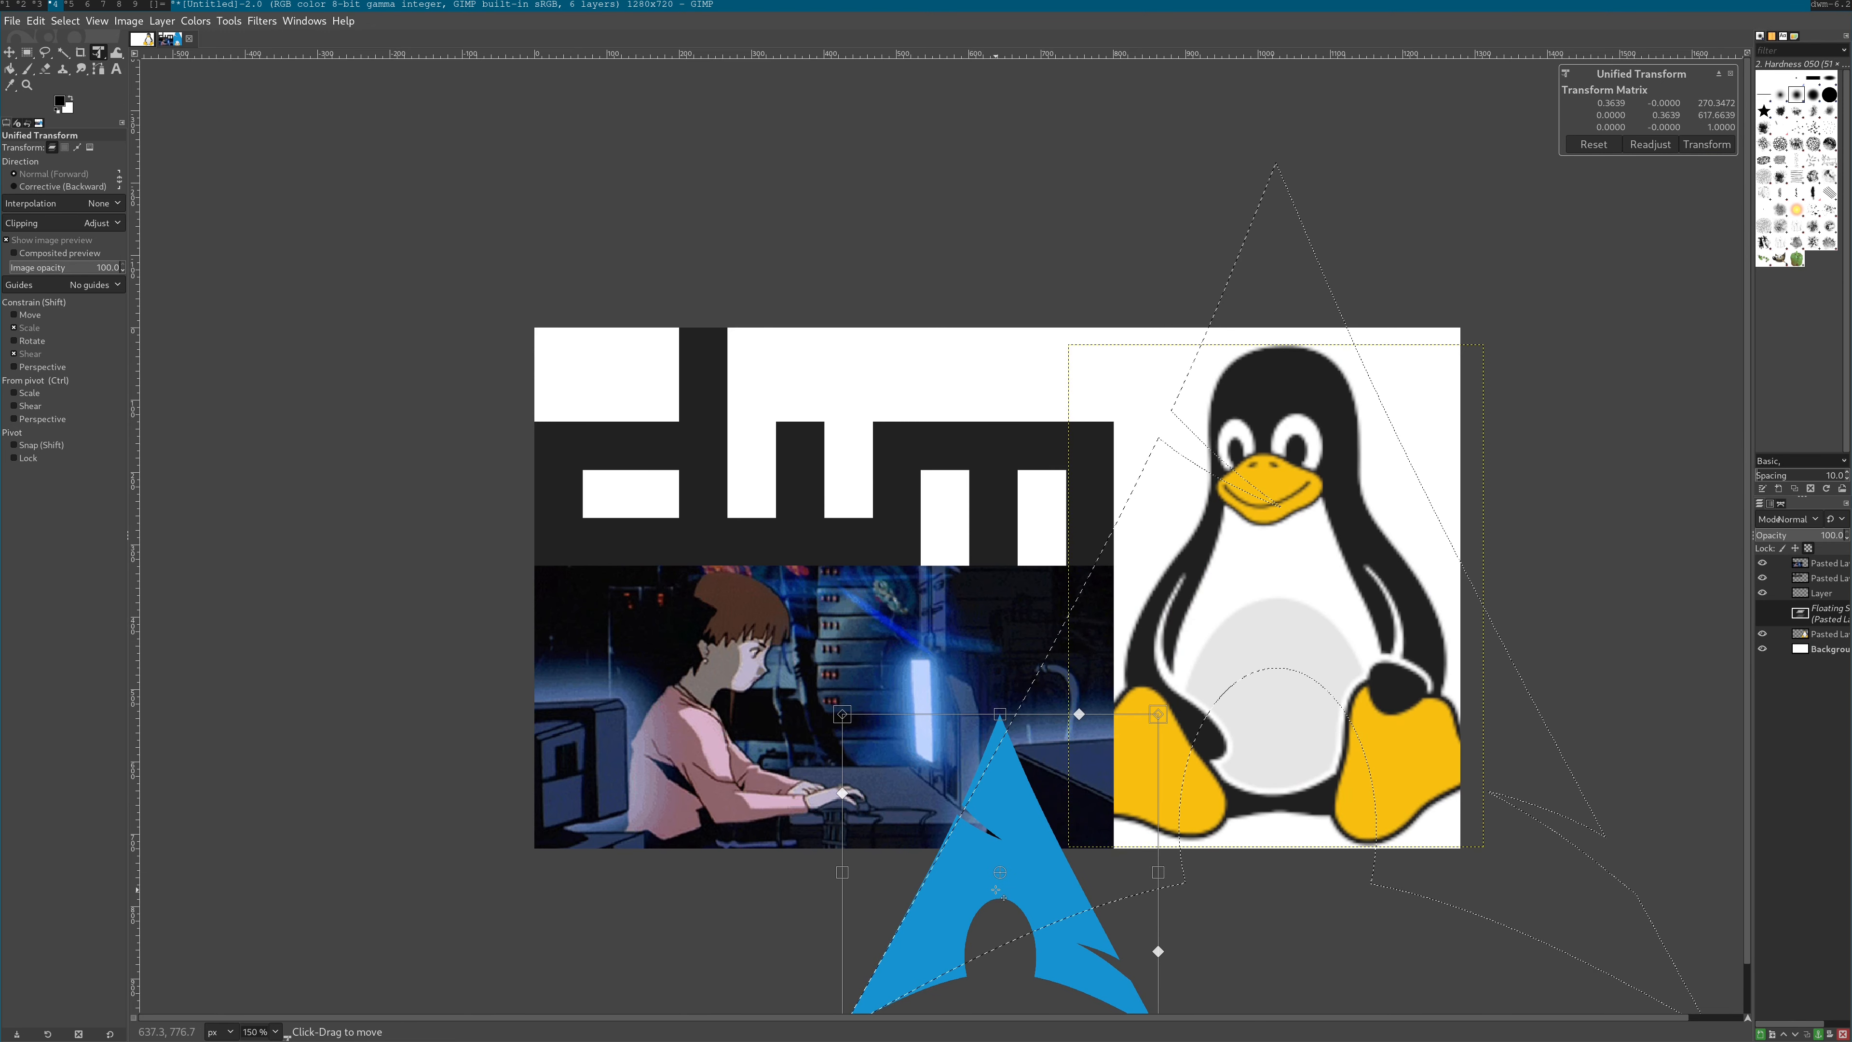
drag(998, 891, 1314, 506)
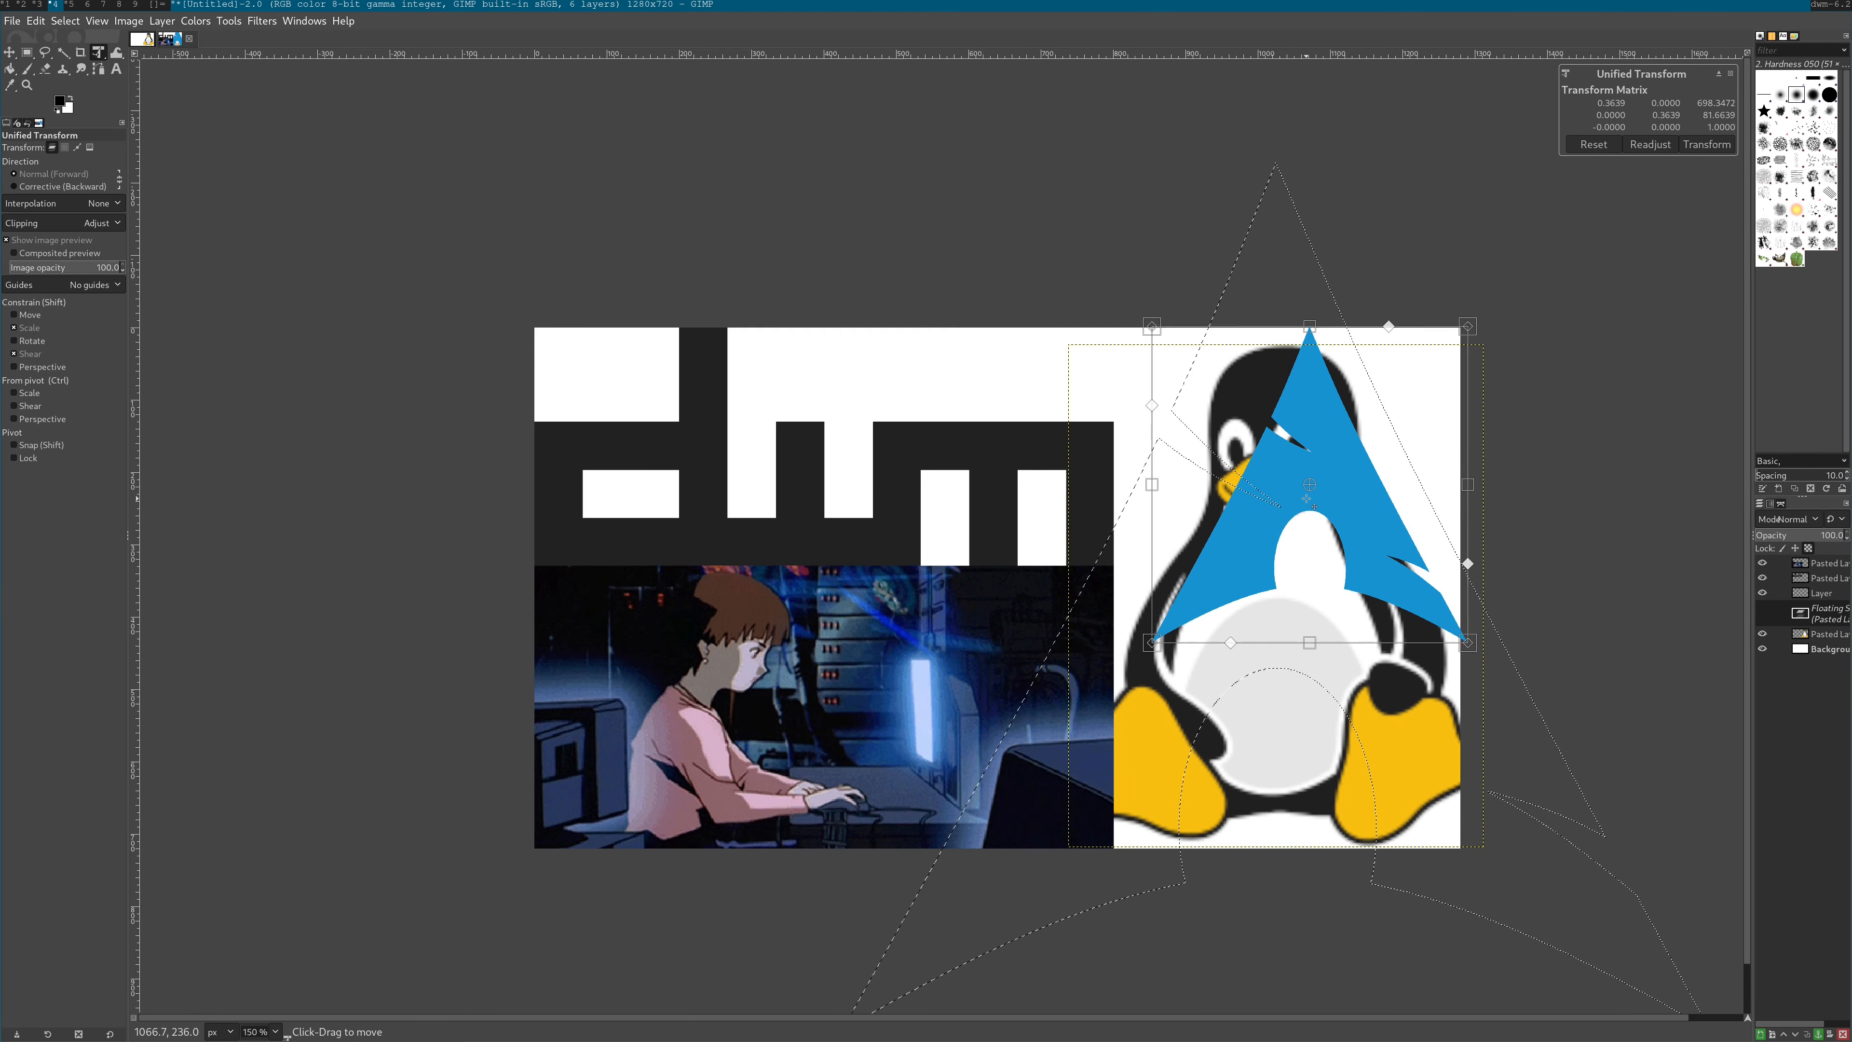
drag(1468, 326, 1441, 350)
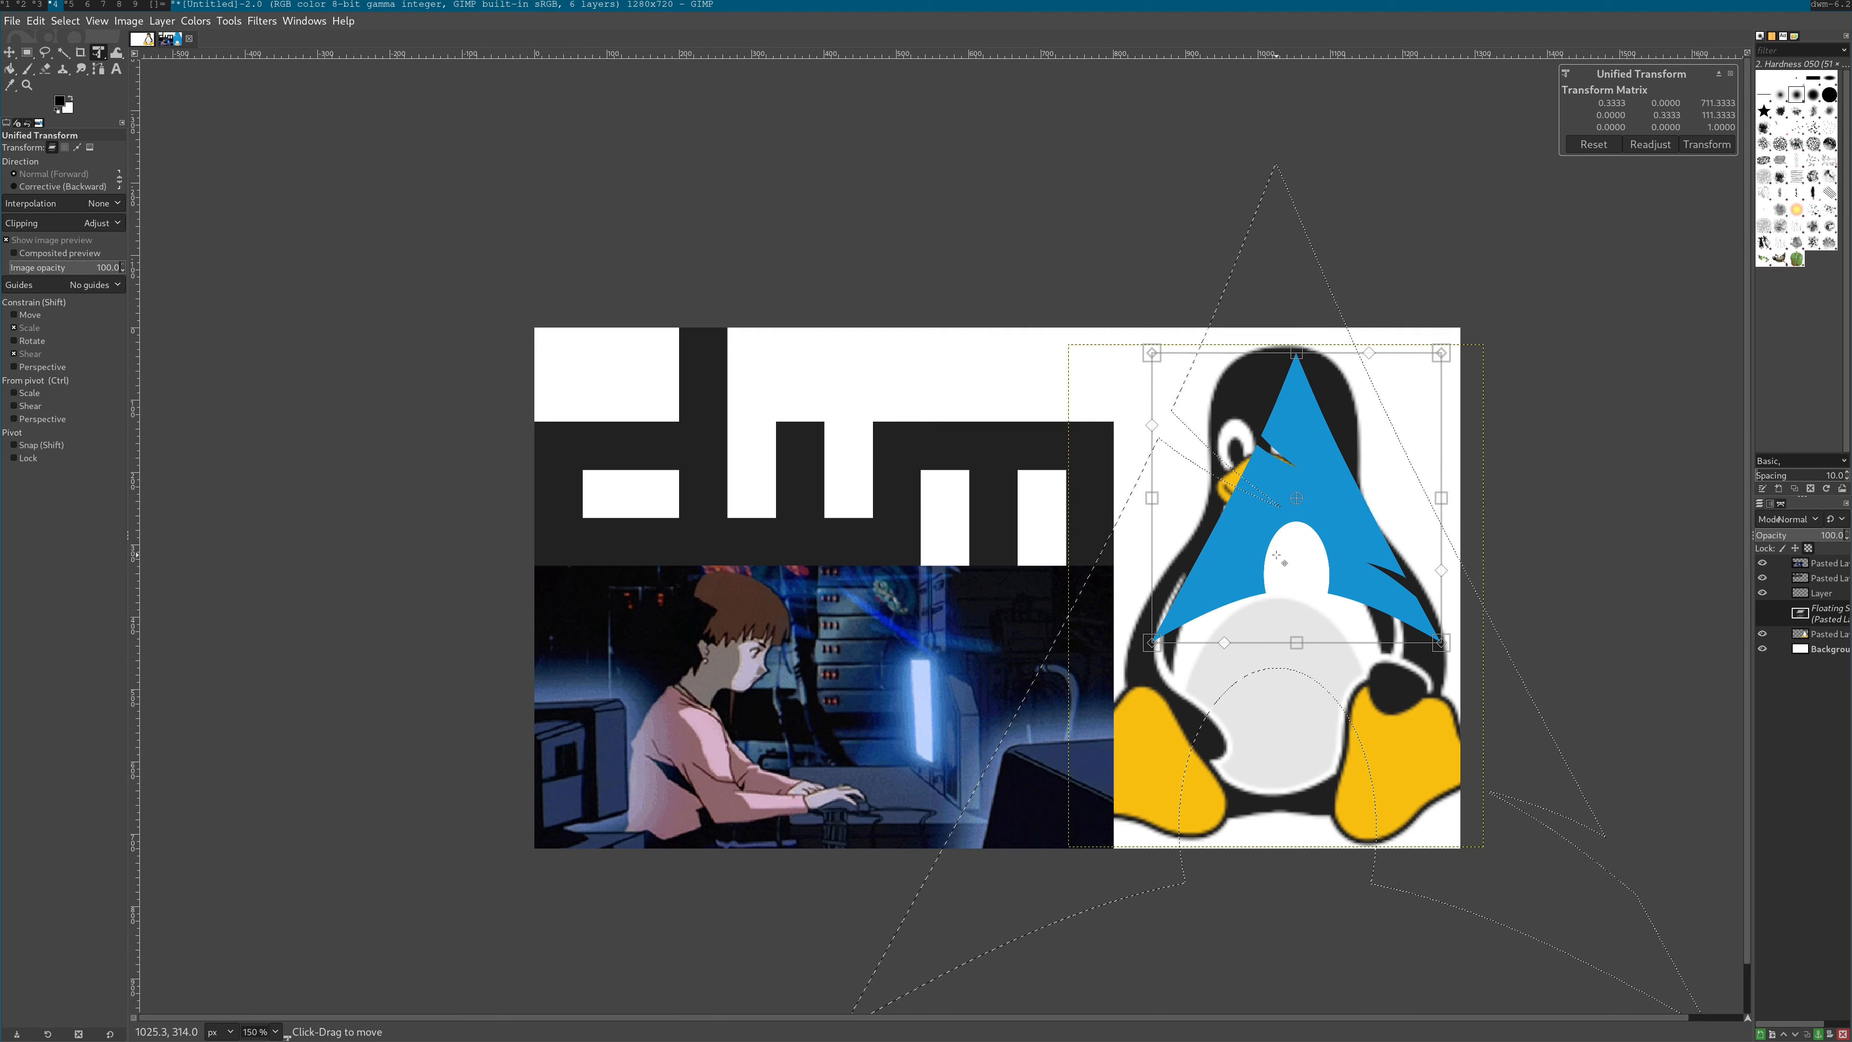
drag(1288, 524, 1282, 502)
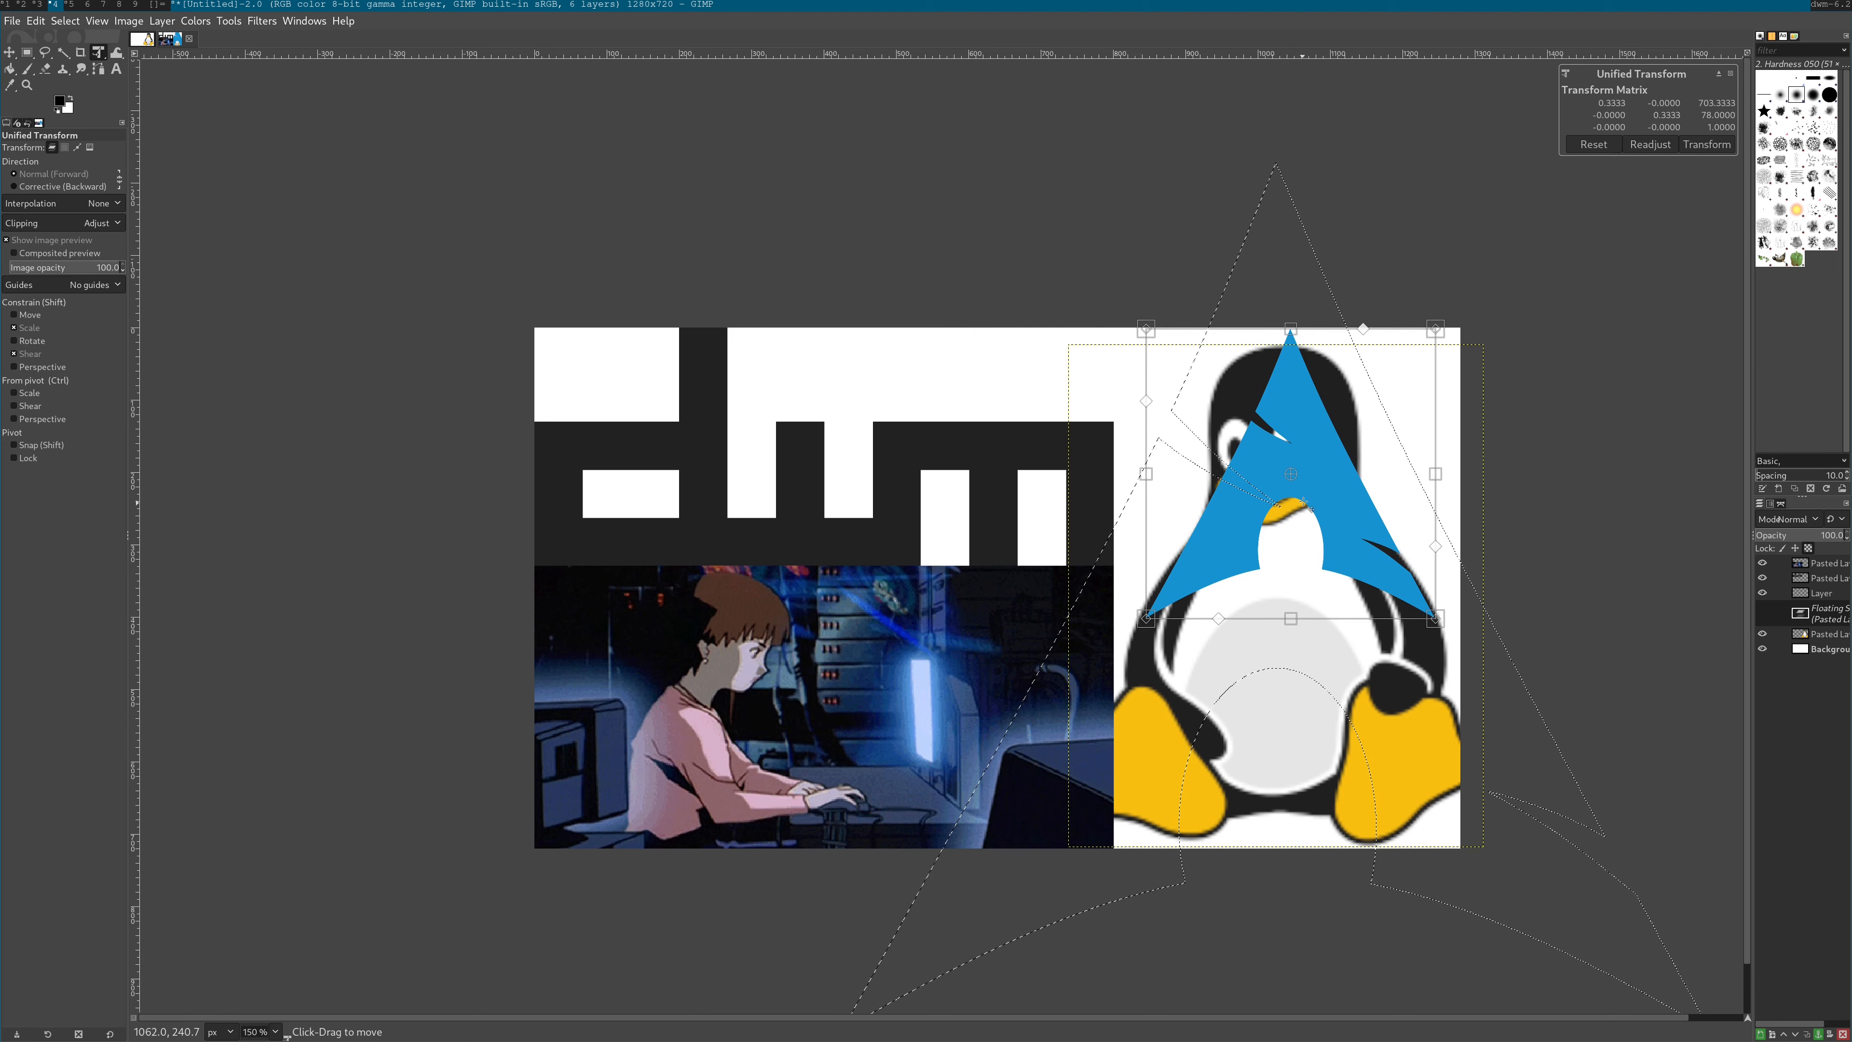
key(Return)
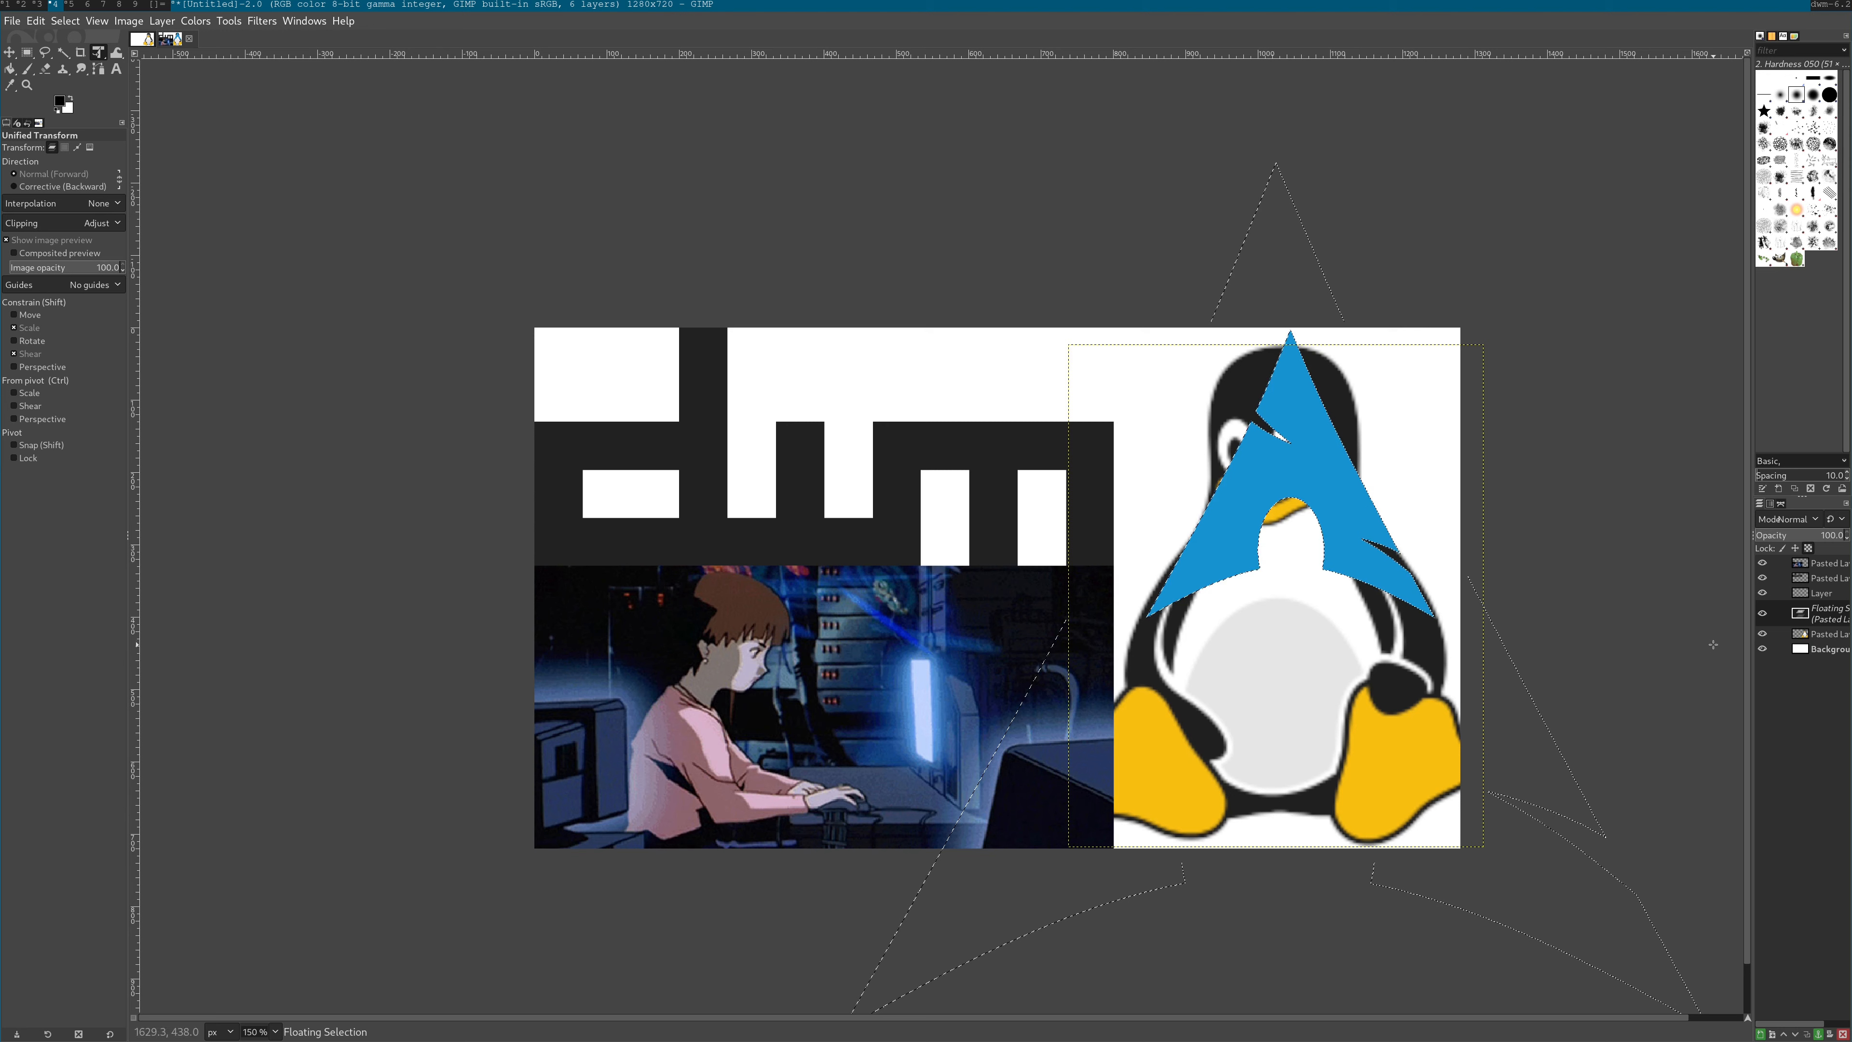
Turn the floating Arch logo into its own layer and hide the penguin layer
click(1760, 1035)
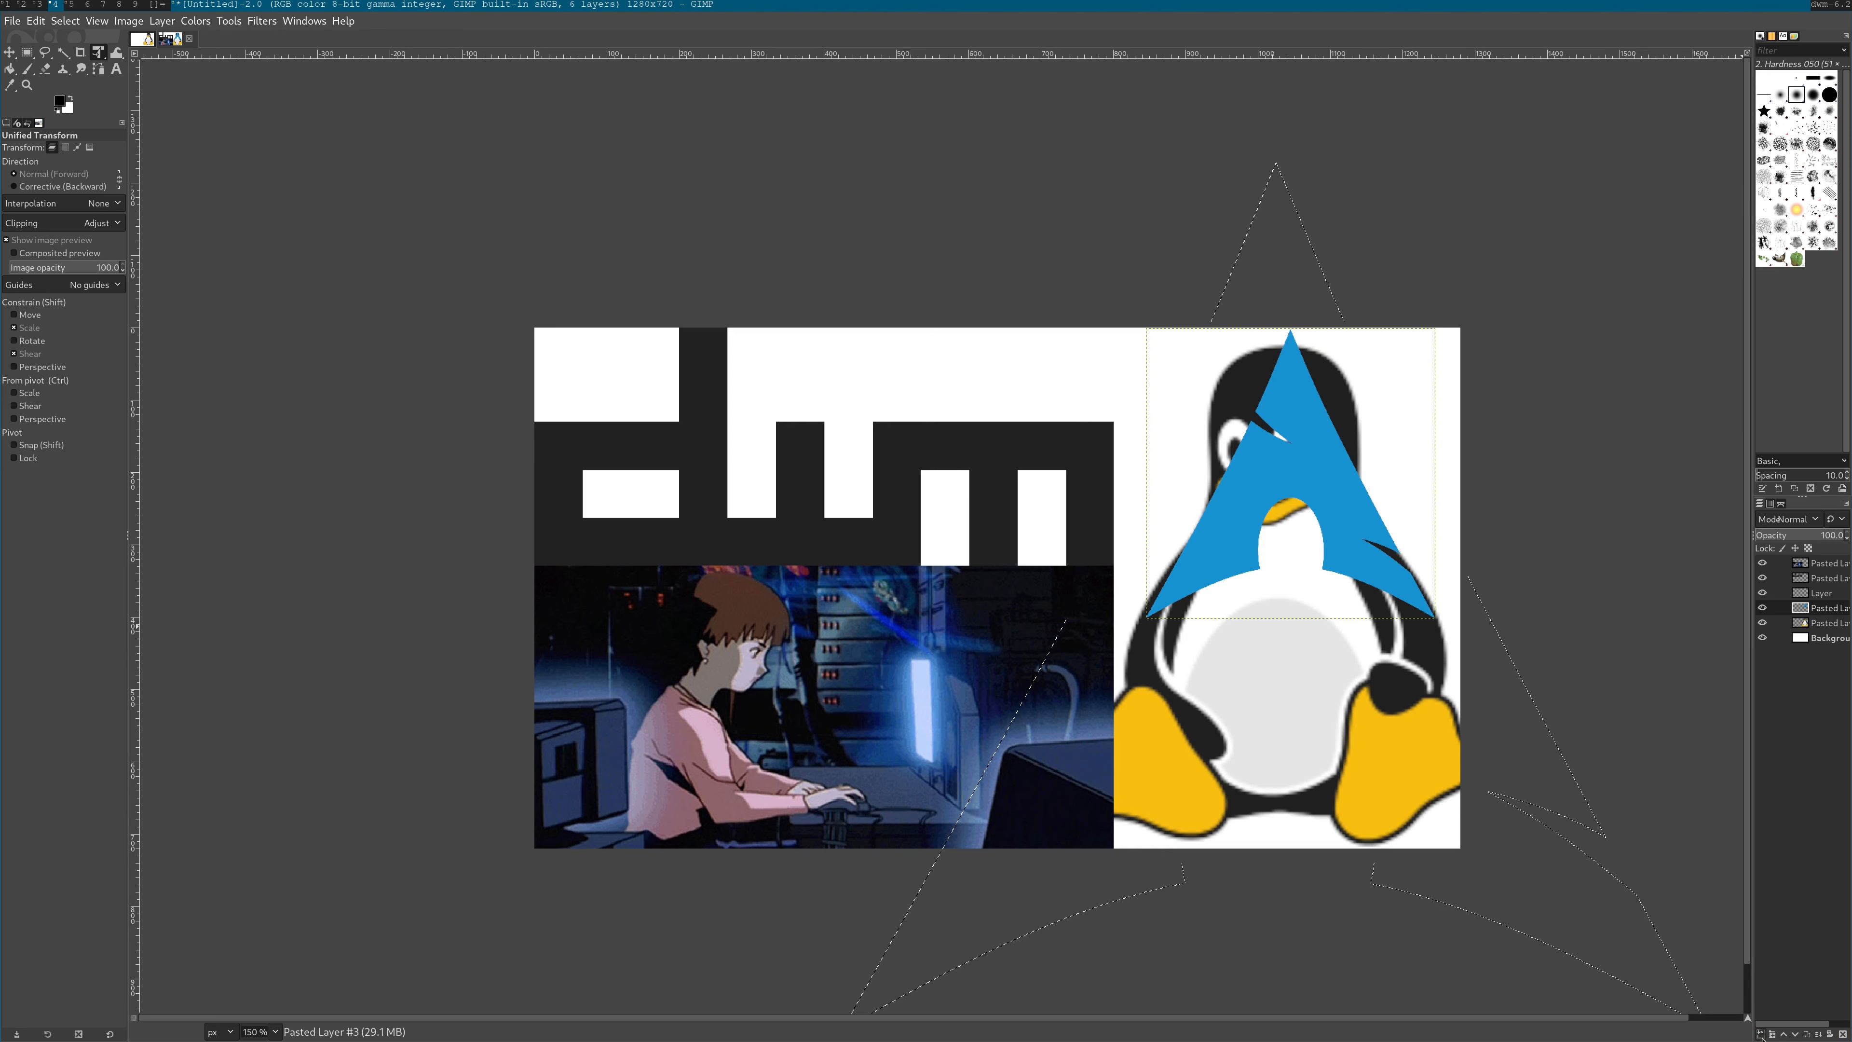
click(1763, 622)
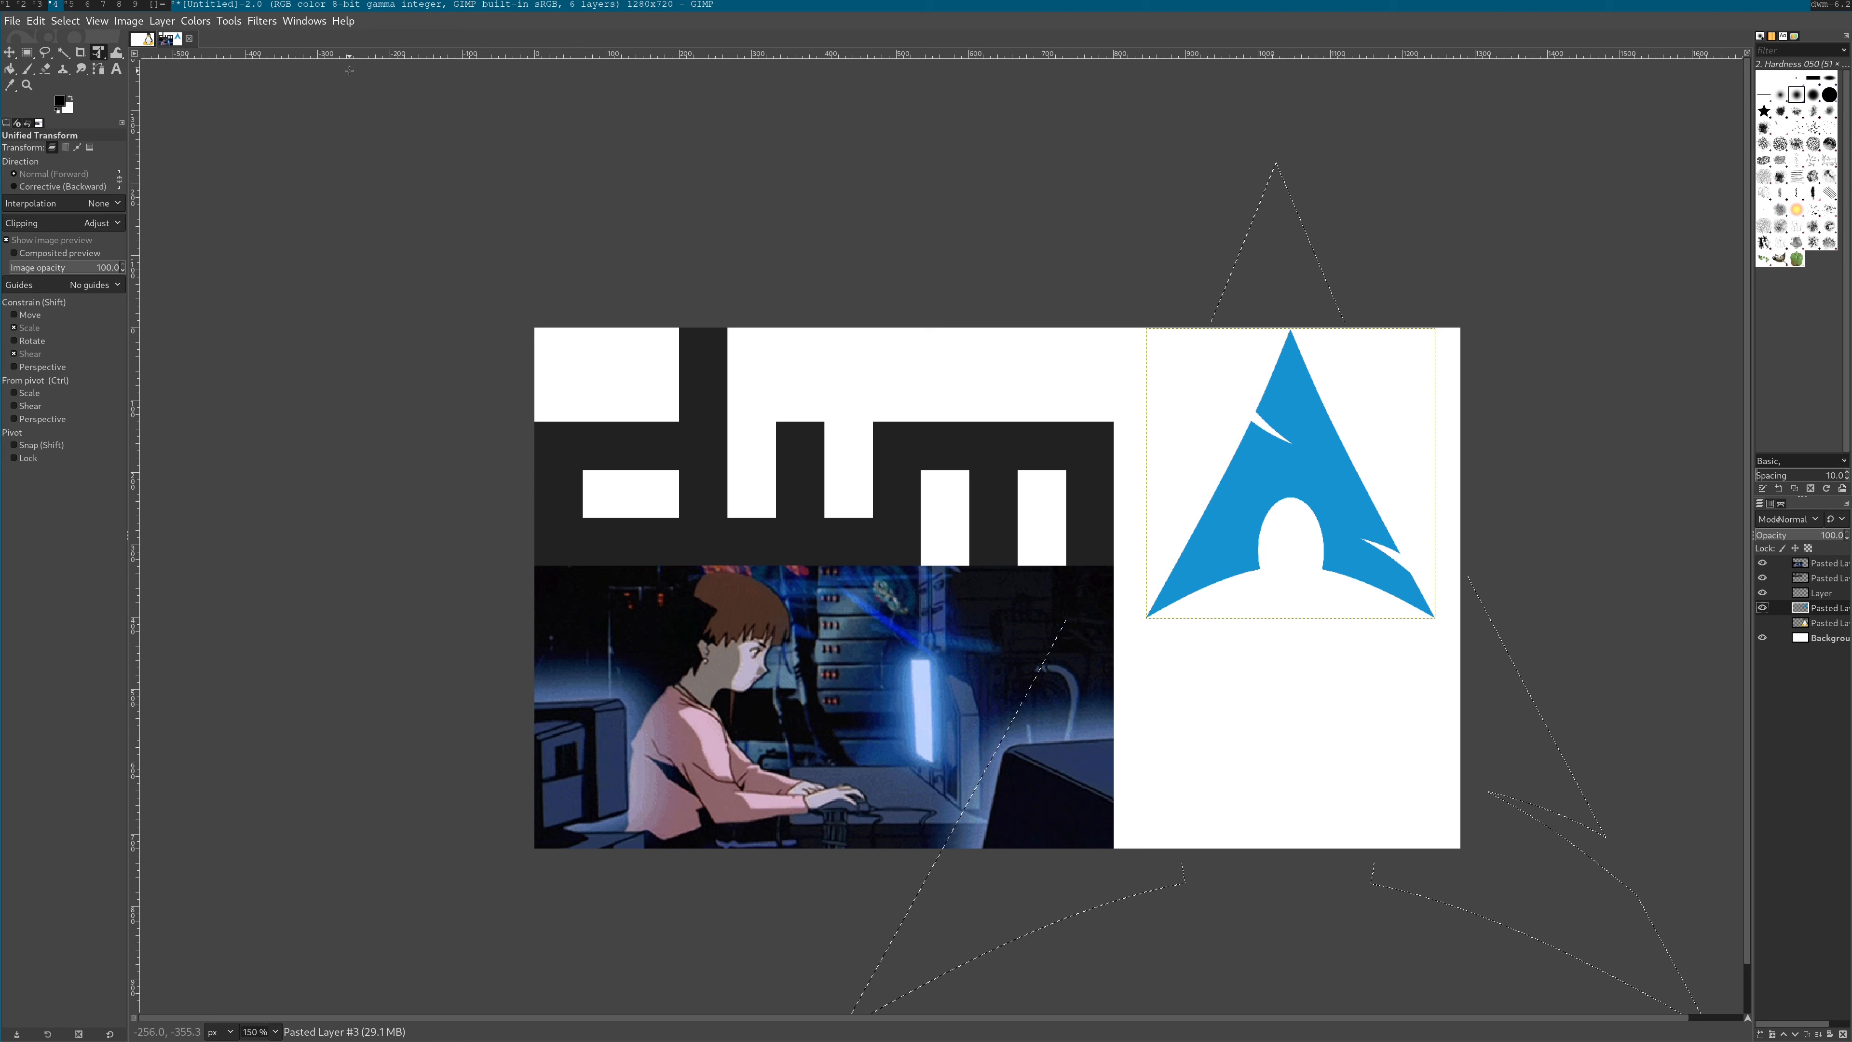
Switch to Firefox and search Google Images for gentoo
click(77, 4)
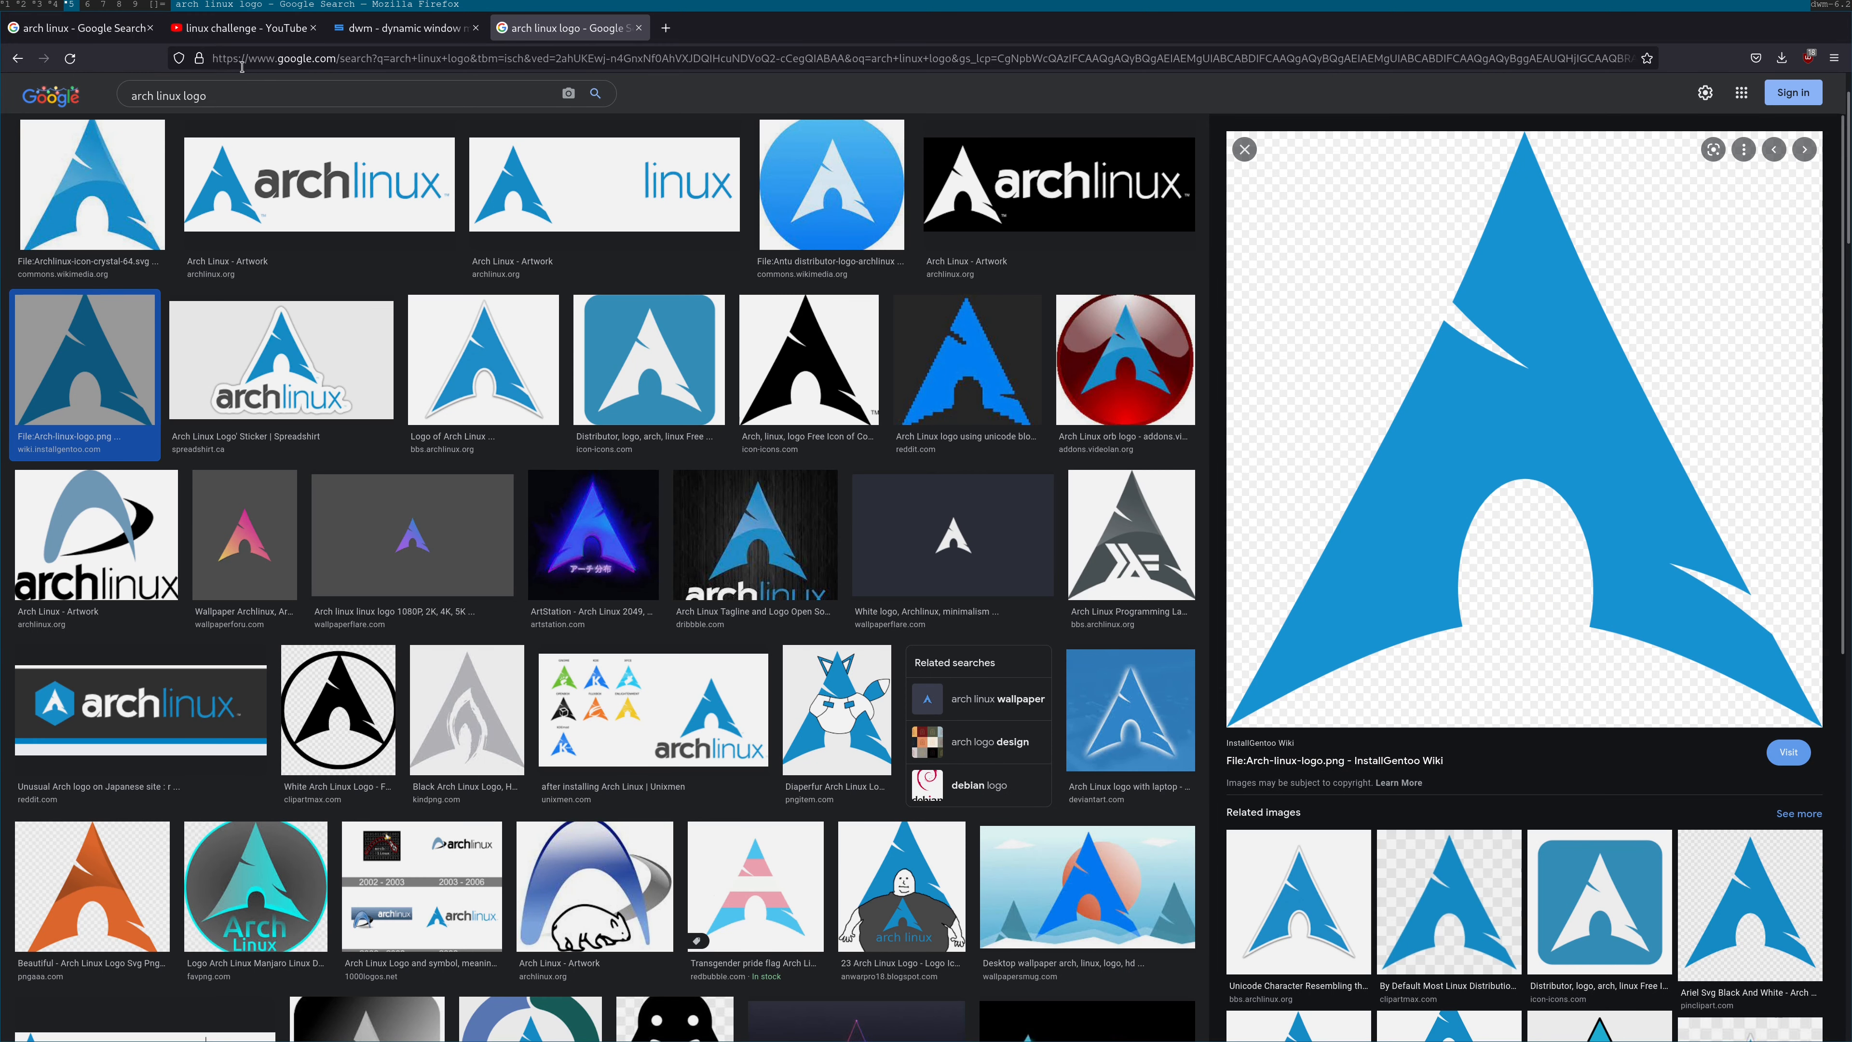
click(265, 85)
key(ctrl+a)
text(gentoo)
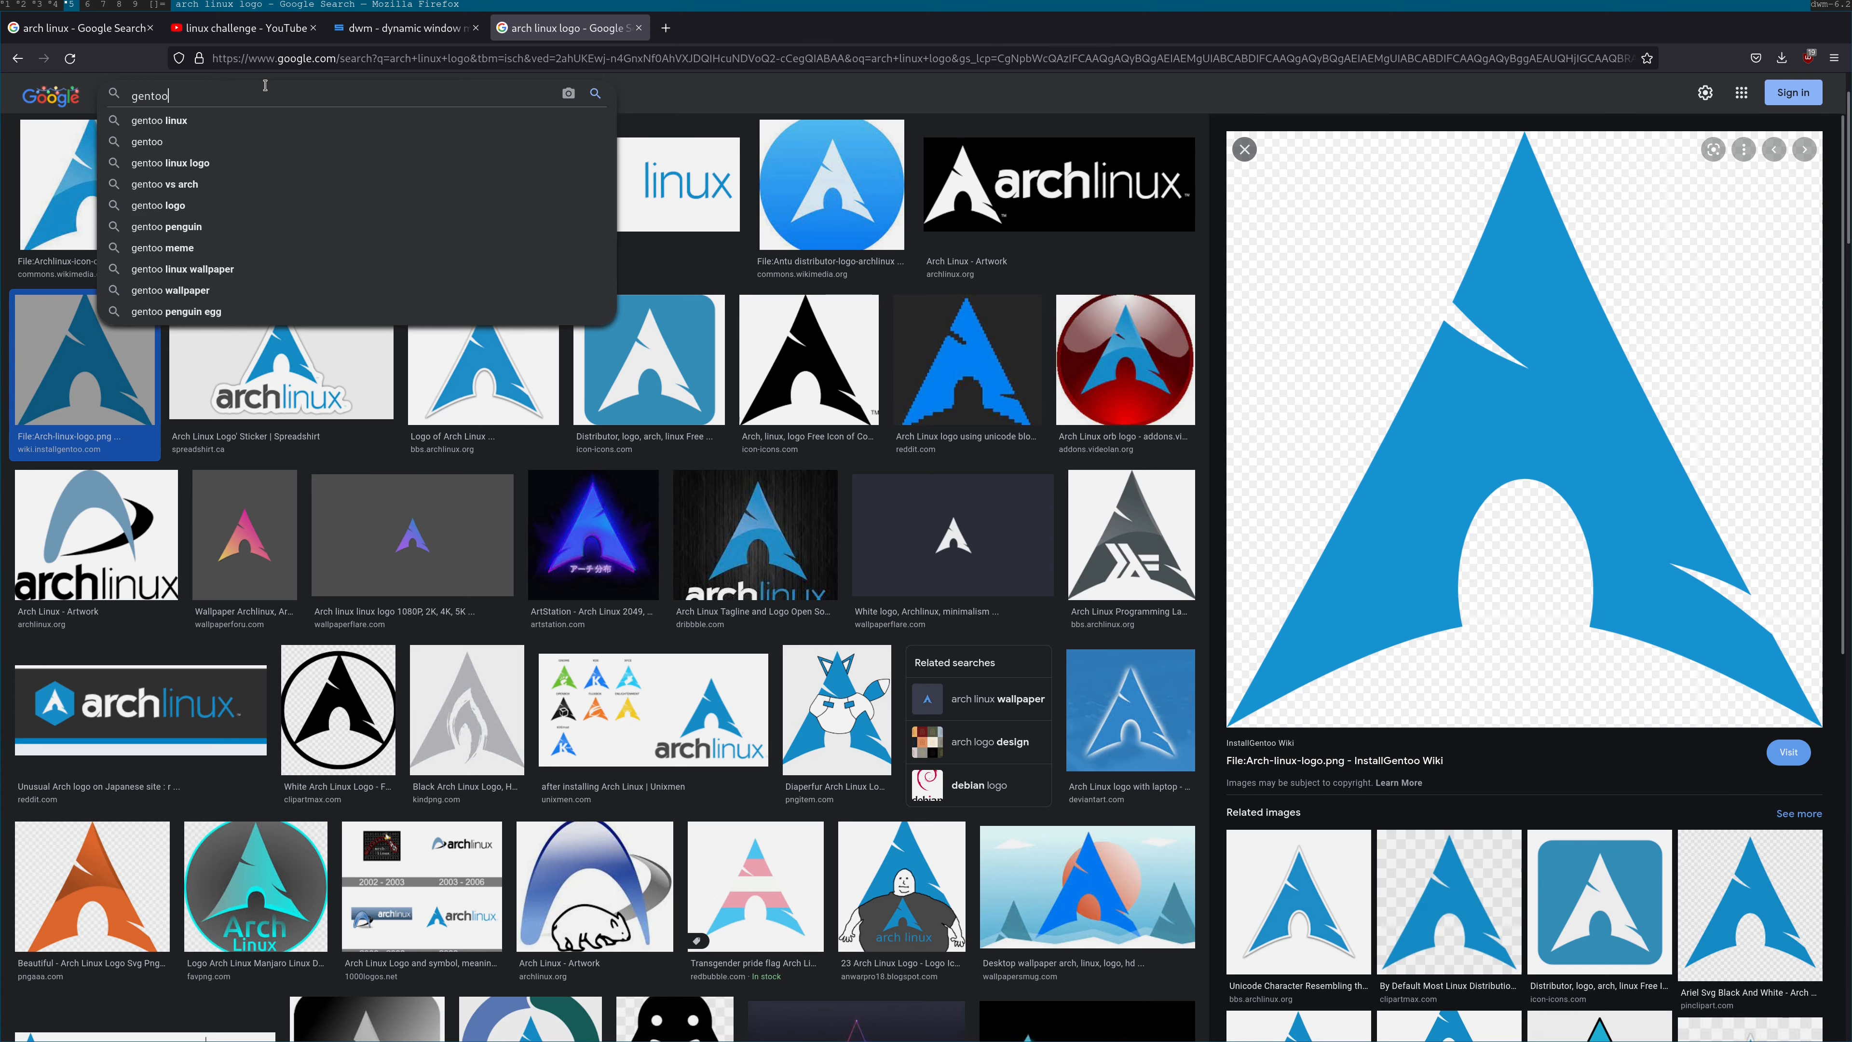
key(Return)
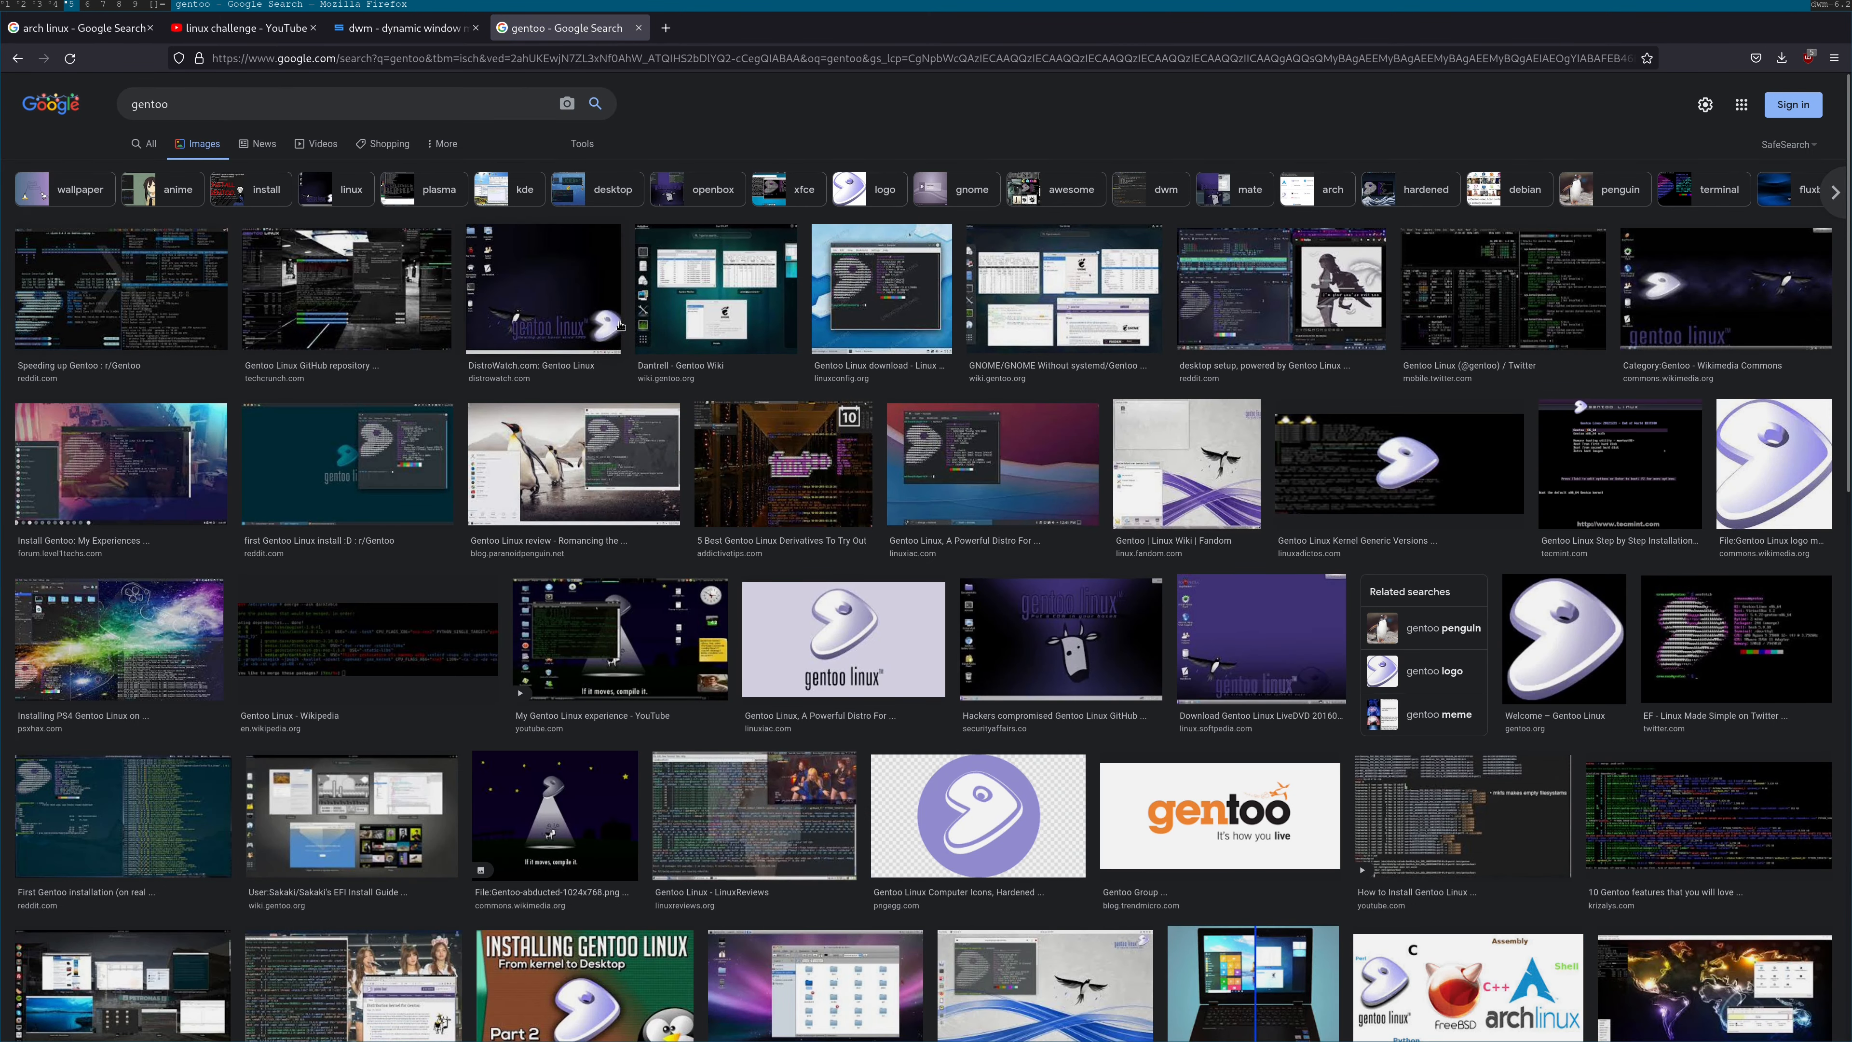
Open the gentoo.org logo result and copy its image
click(1513, 663)
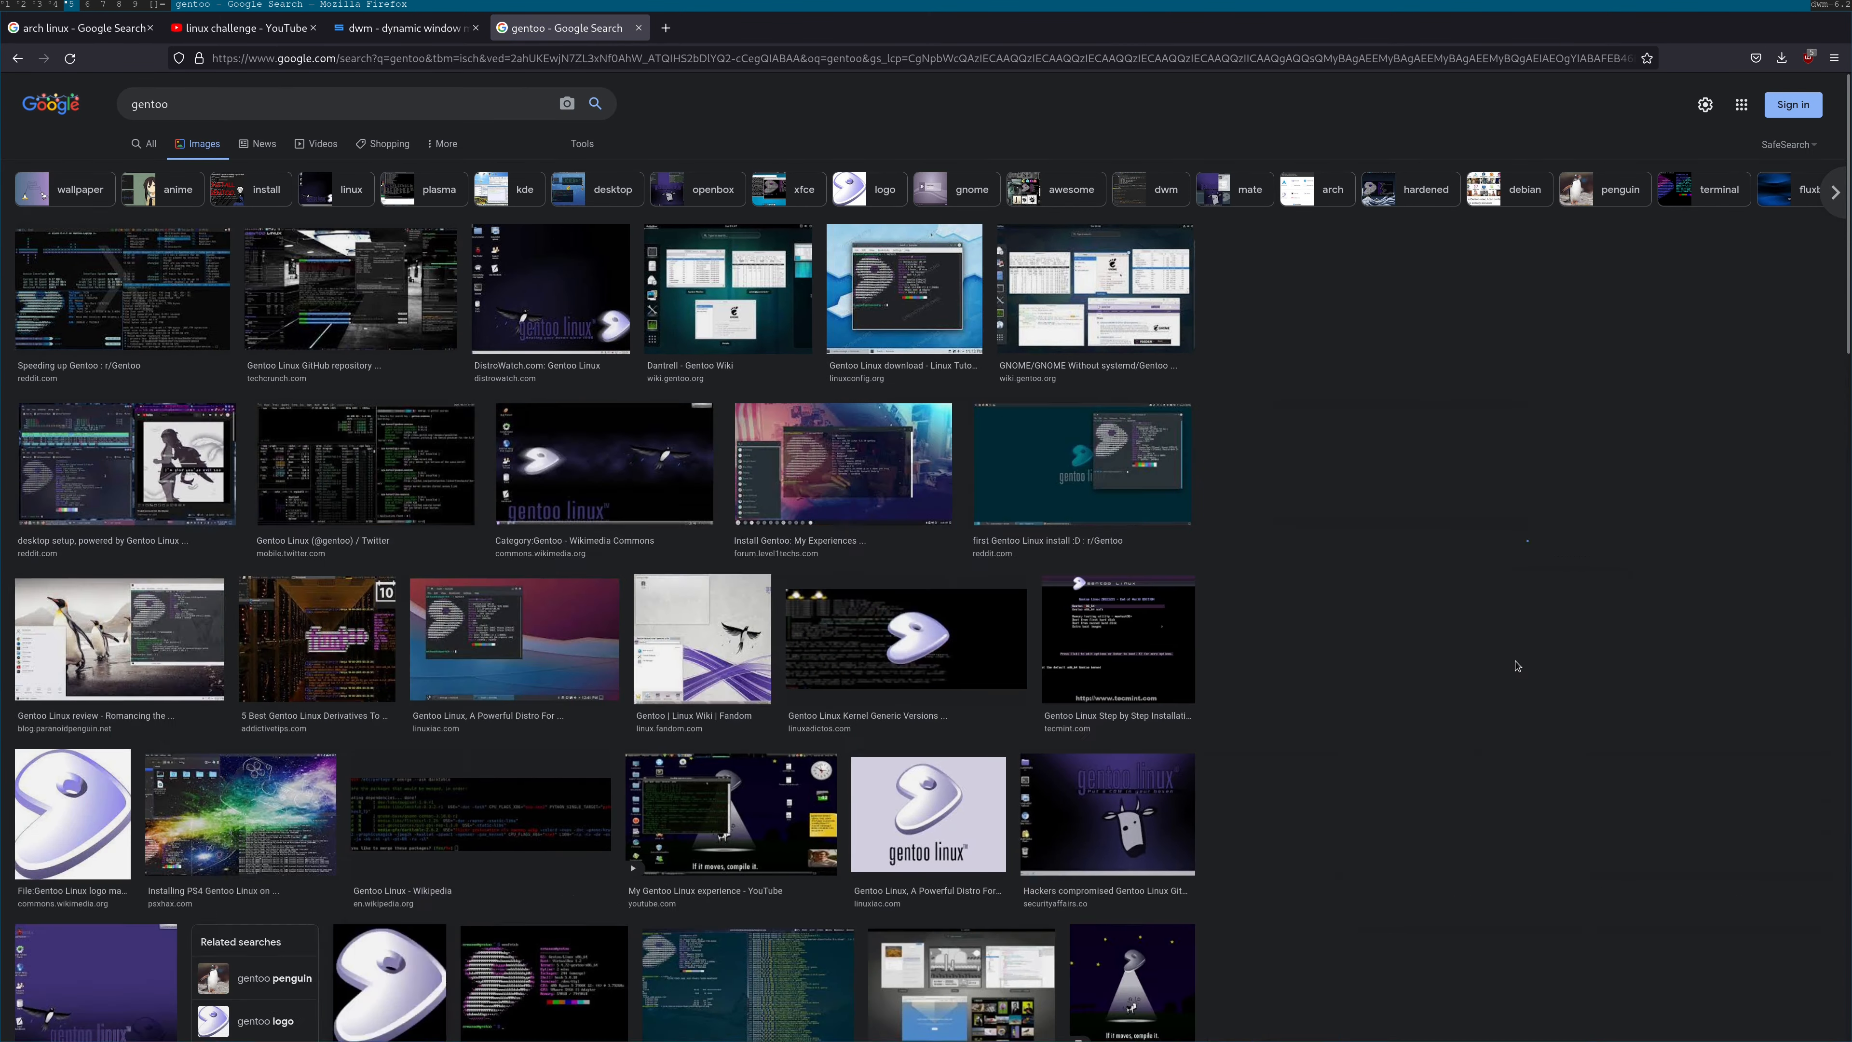
right_click(1537, 288)
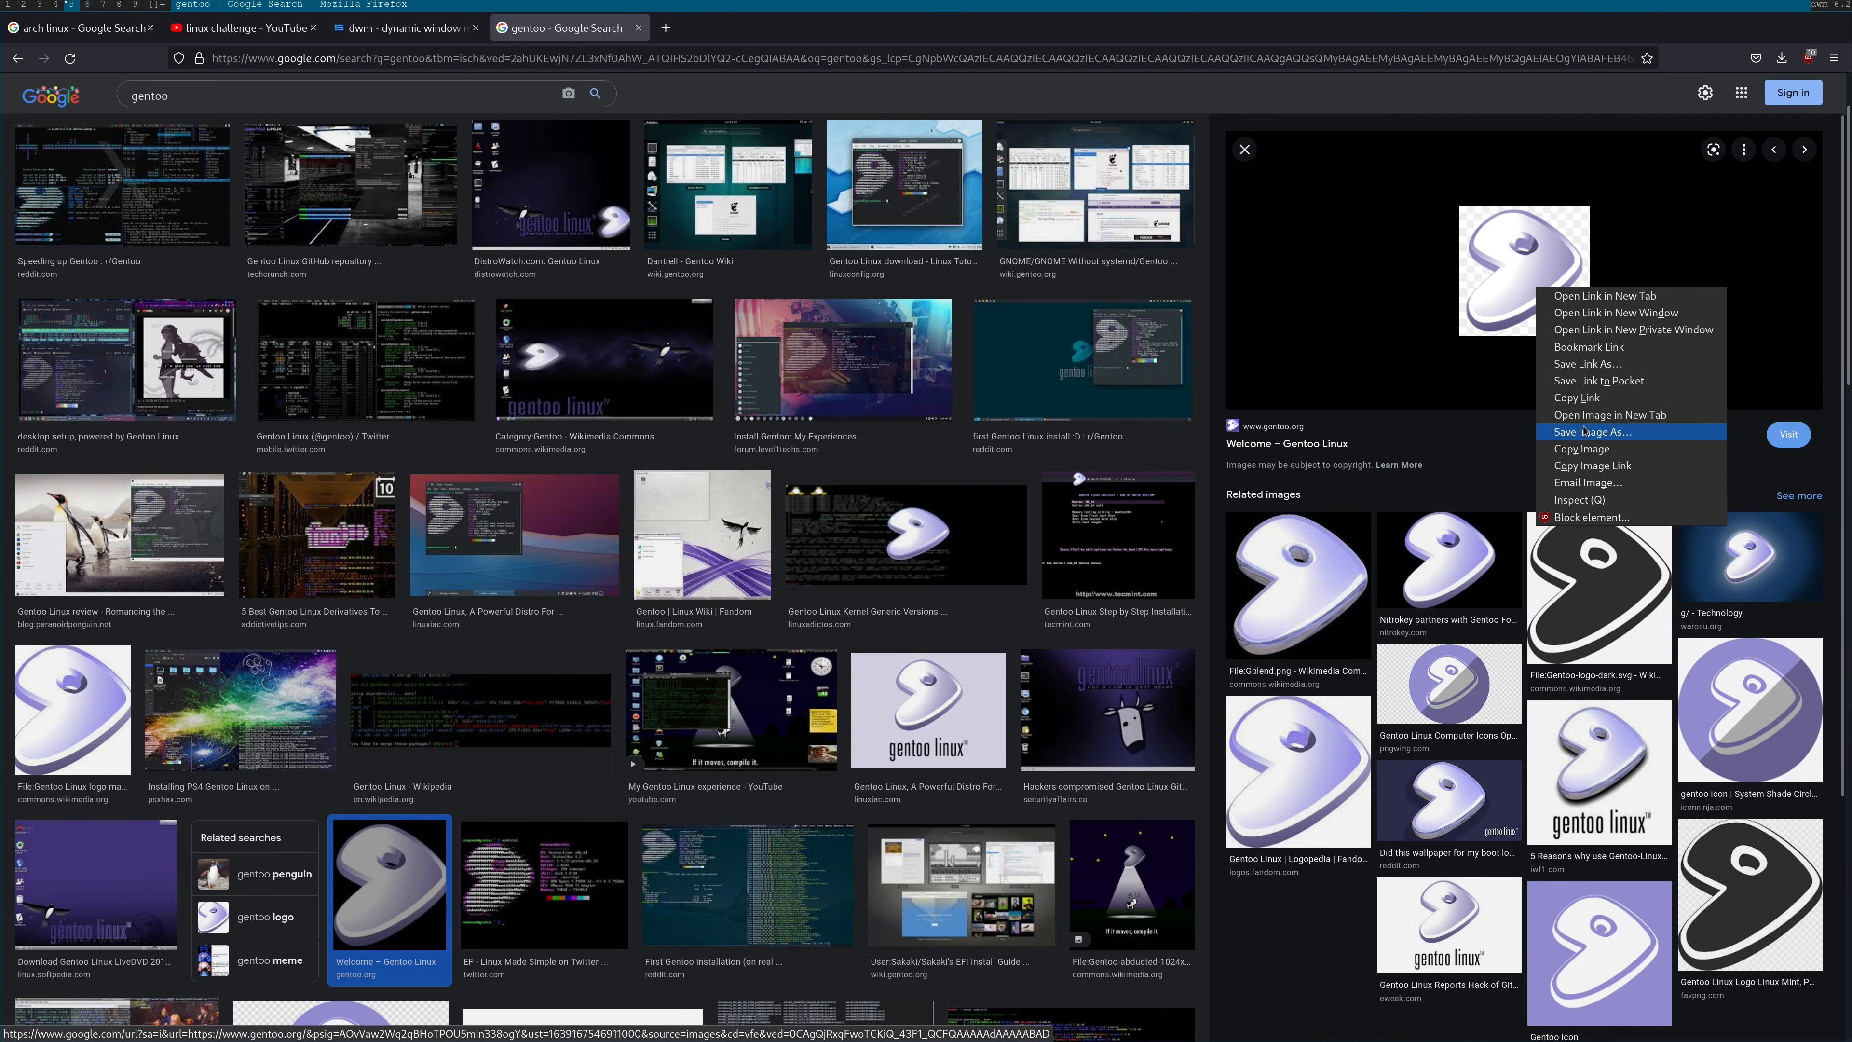
click(1590, 466)
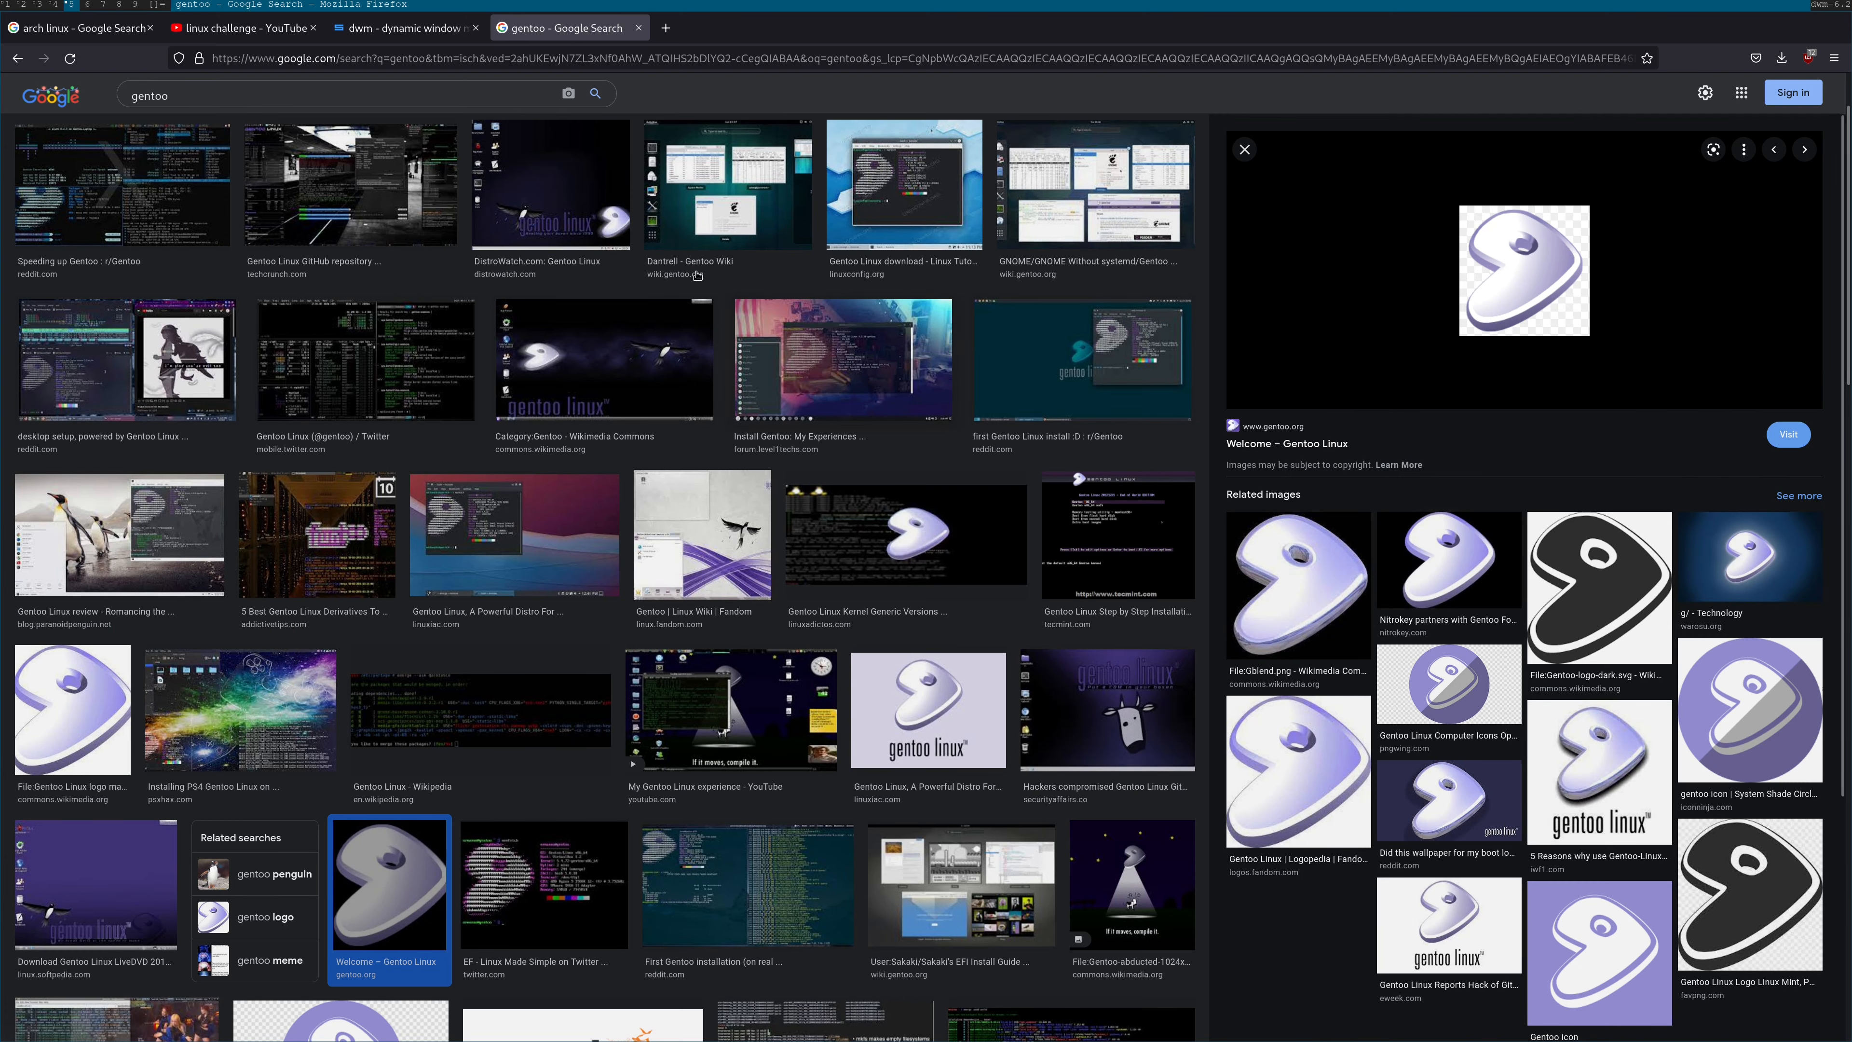
Switch to GIMP and paste the copied Gentoo logo over the Arch logo
click(52, 5)
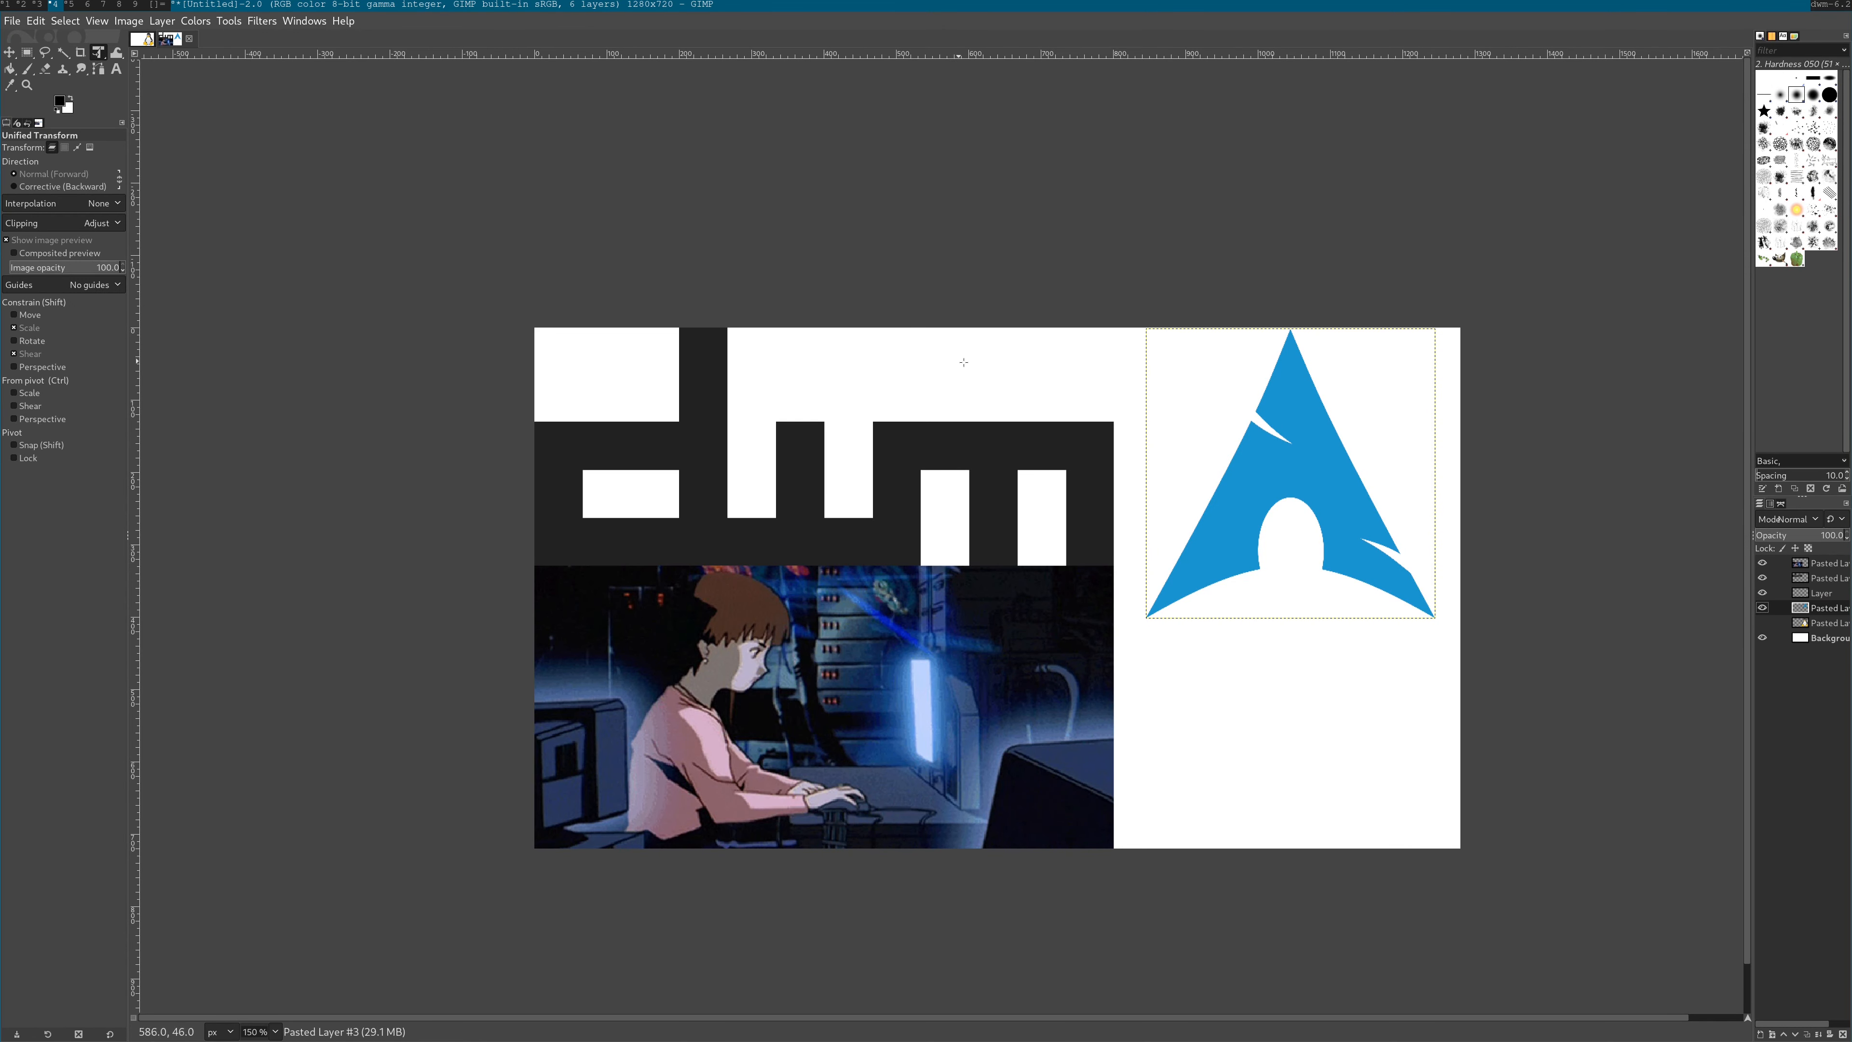
click(1209, 267)
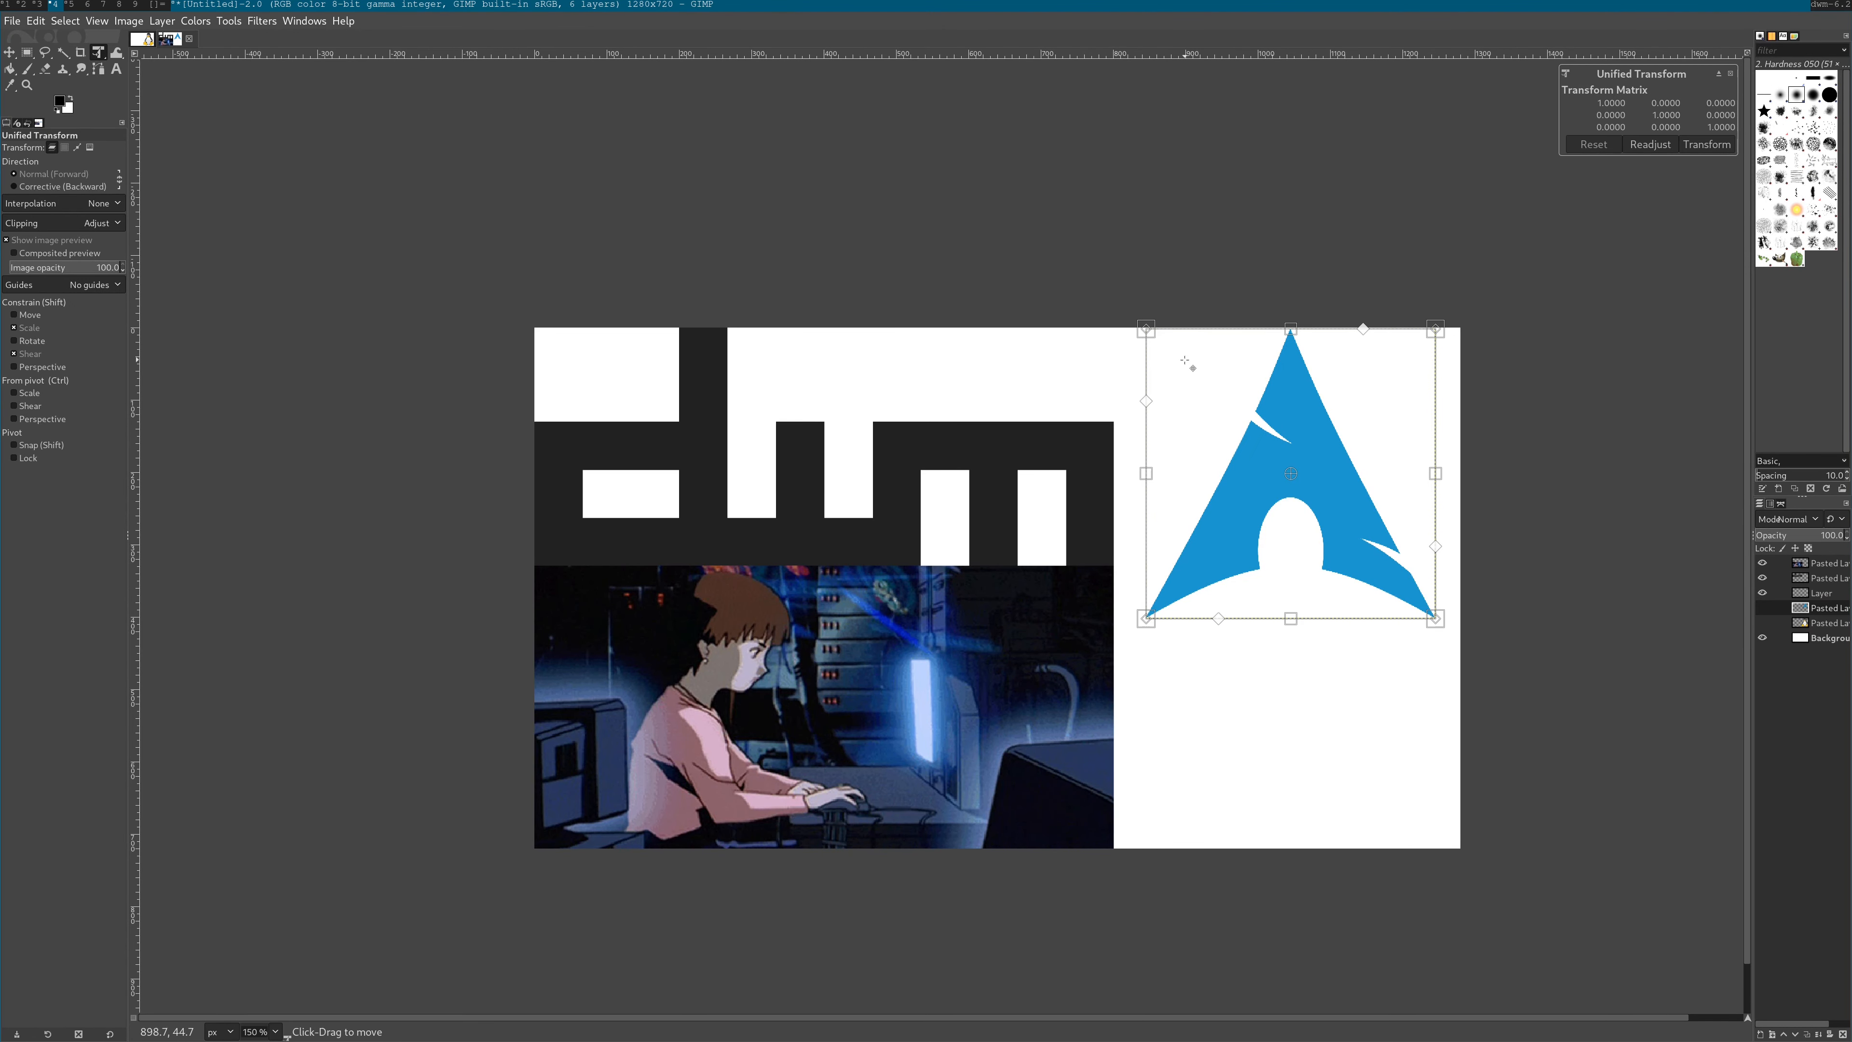
key(ctrl+v)
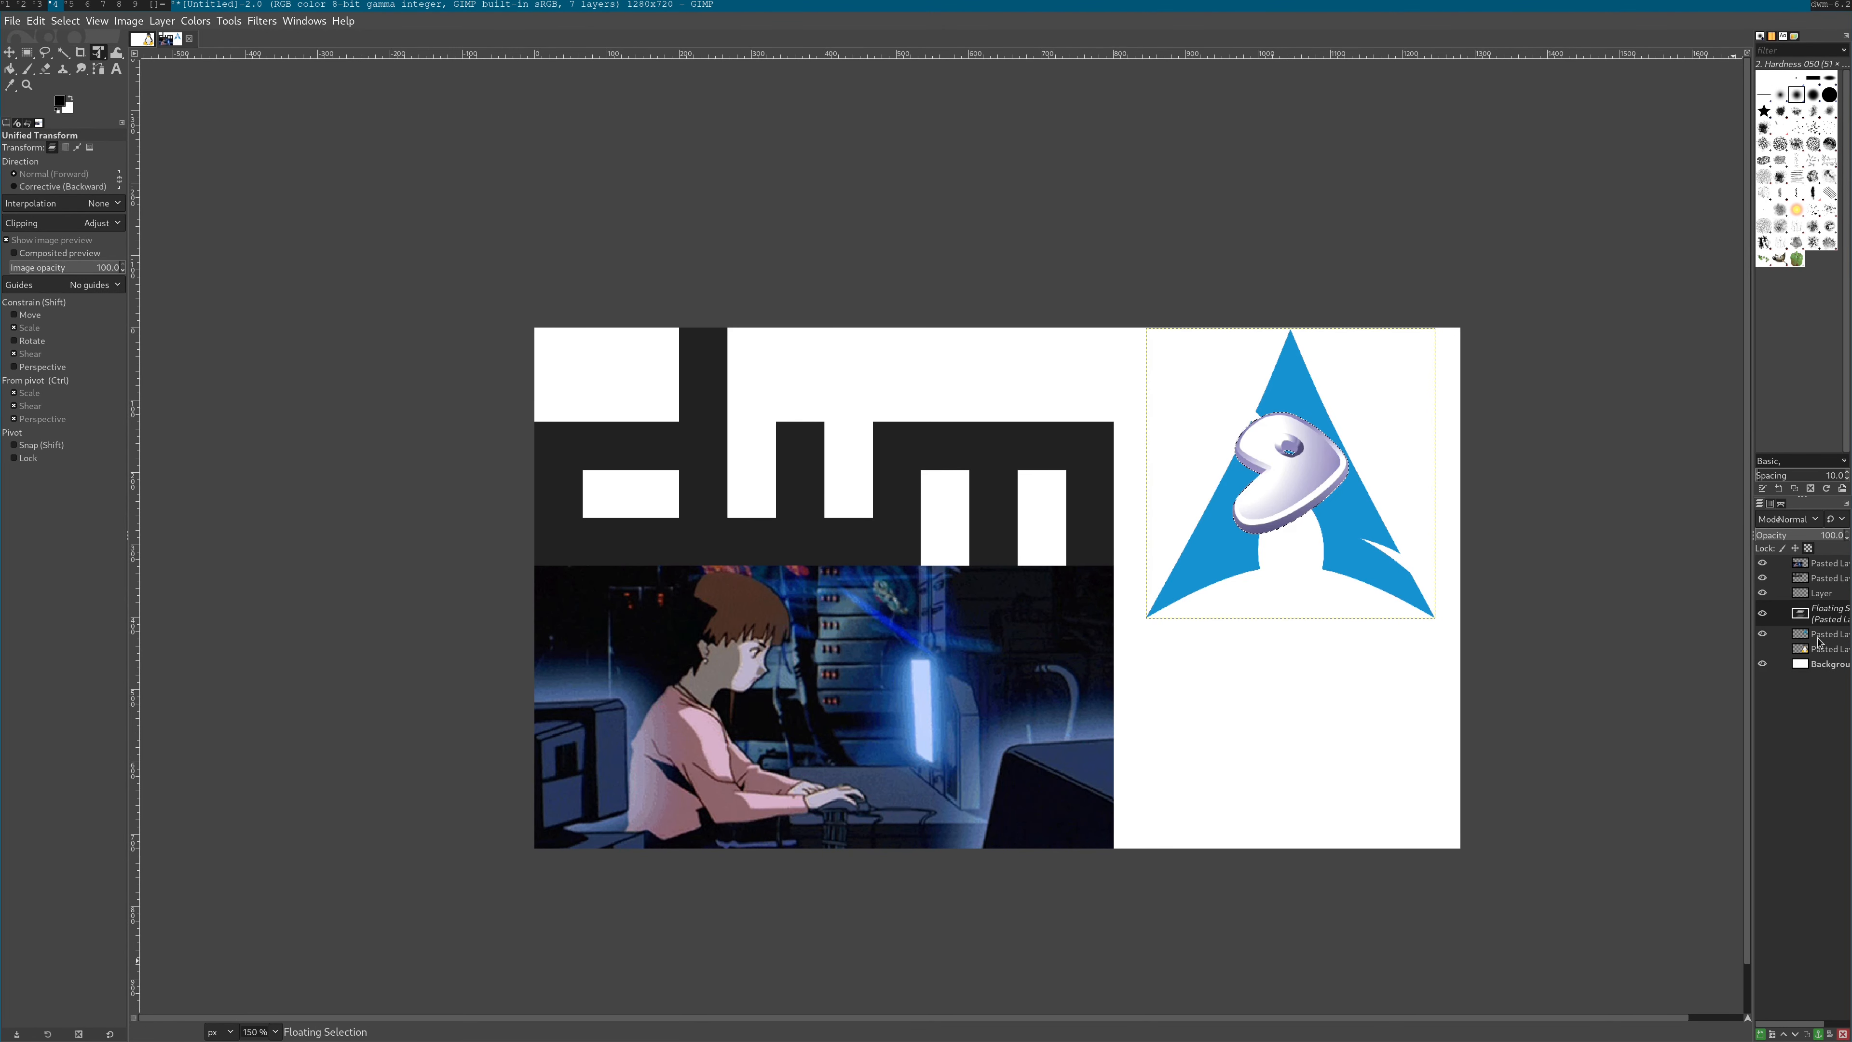
key(ctrl+s)
key(Escape)
key(s)
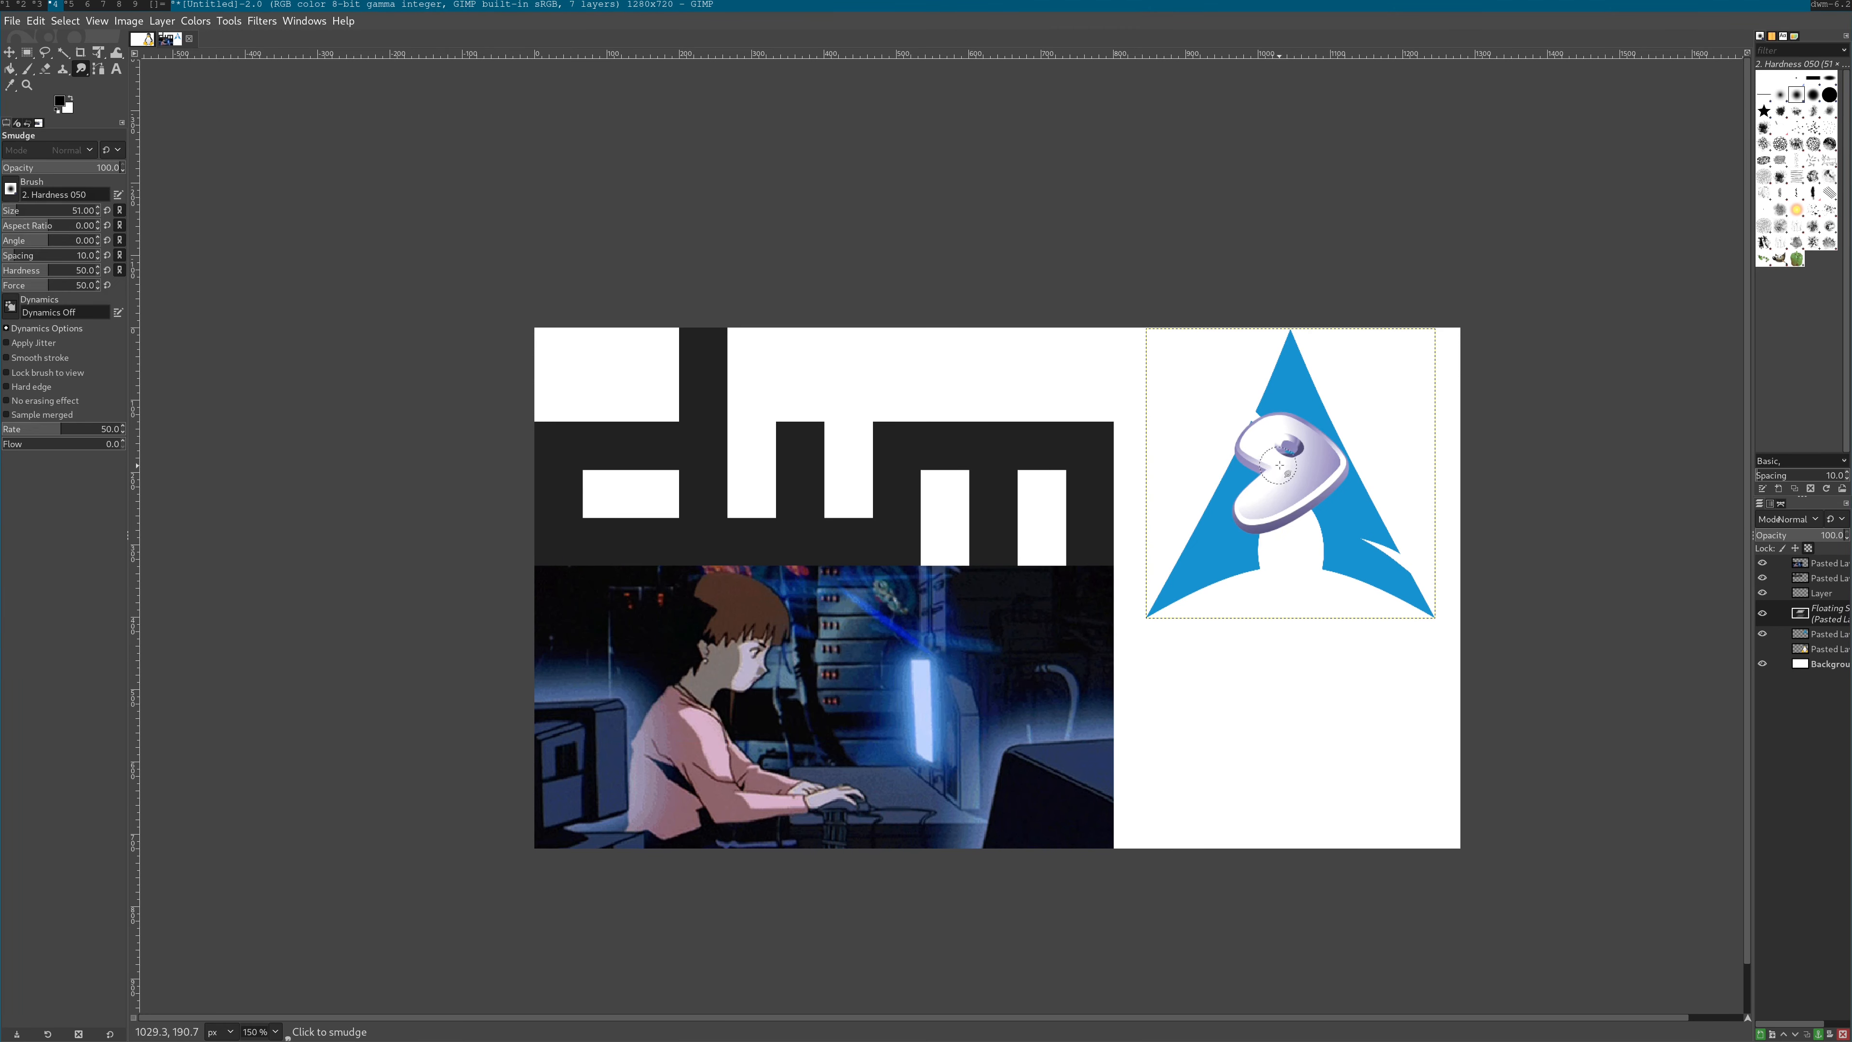
Scale the floating Gentoo logo proportionally to about 2.15 with Unified Transform, place it below the Arch logo and apply the transform
click(27, 51)
key(shift+t)
click(1332, 518)
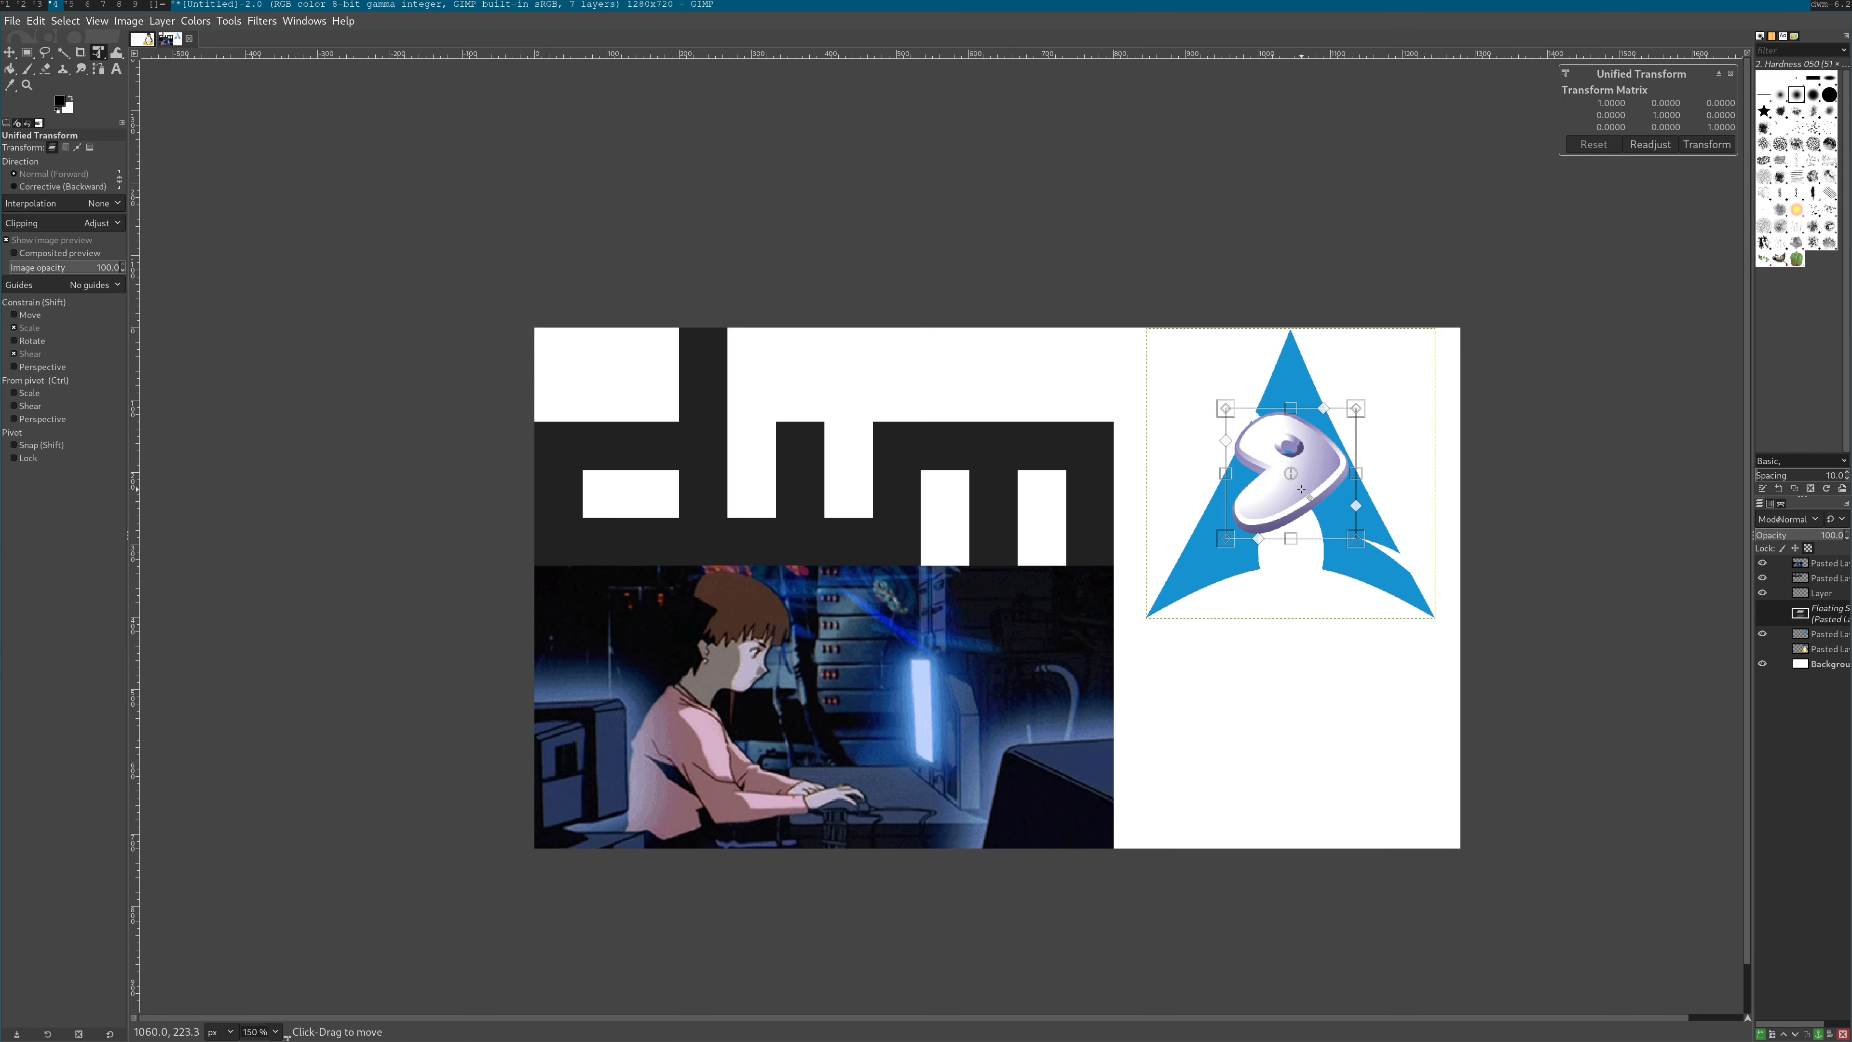
drag(1226, 538, 1141, 629)
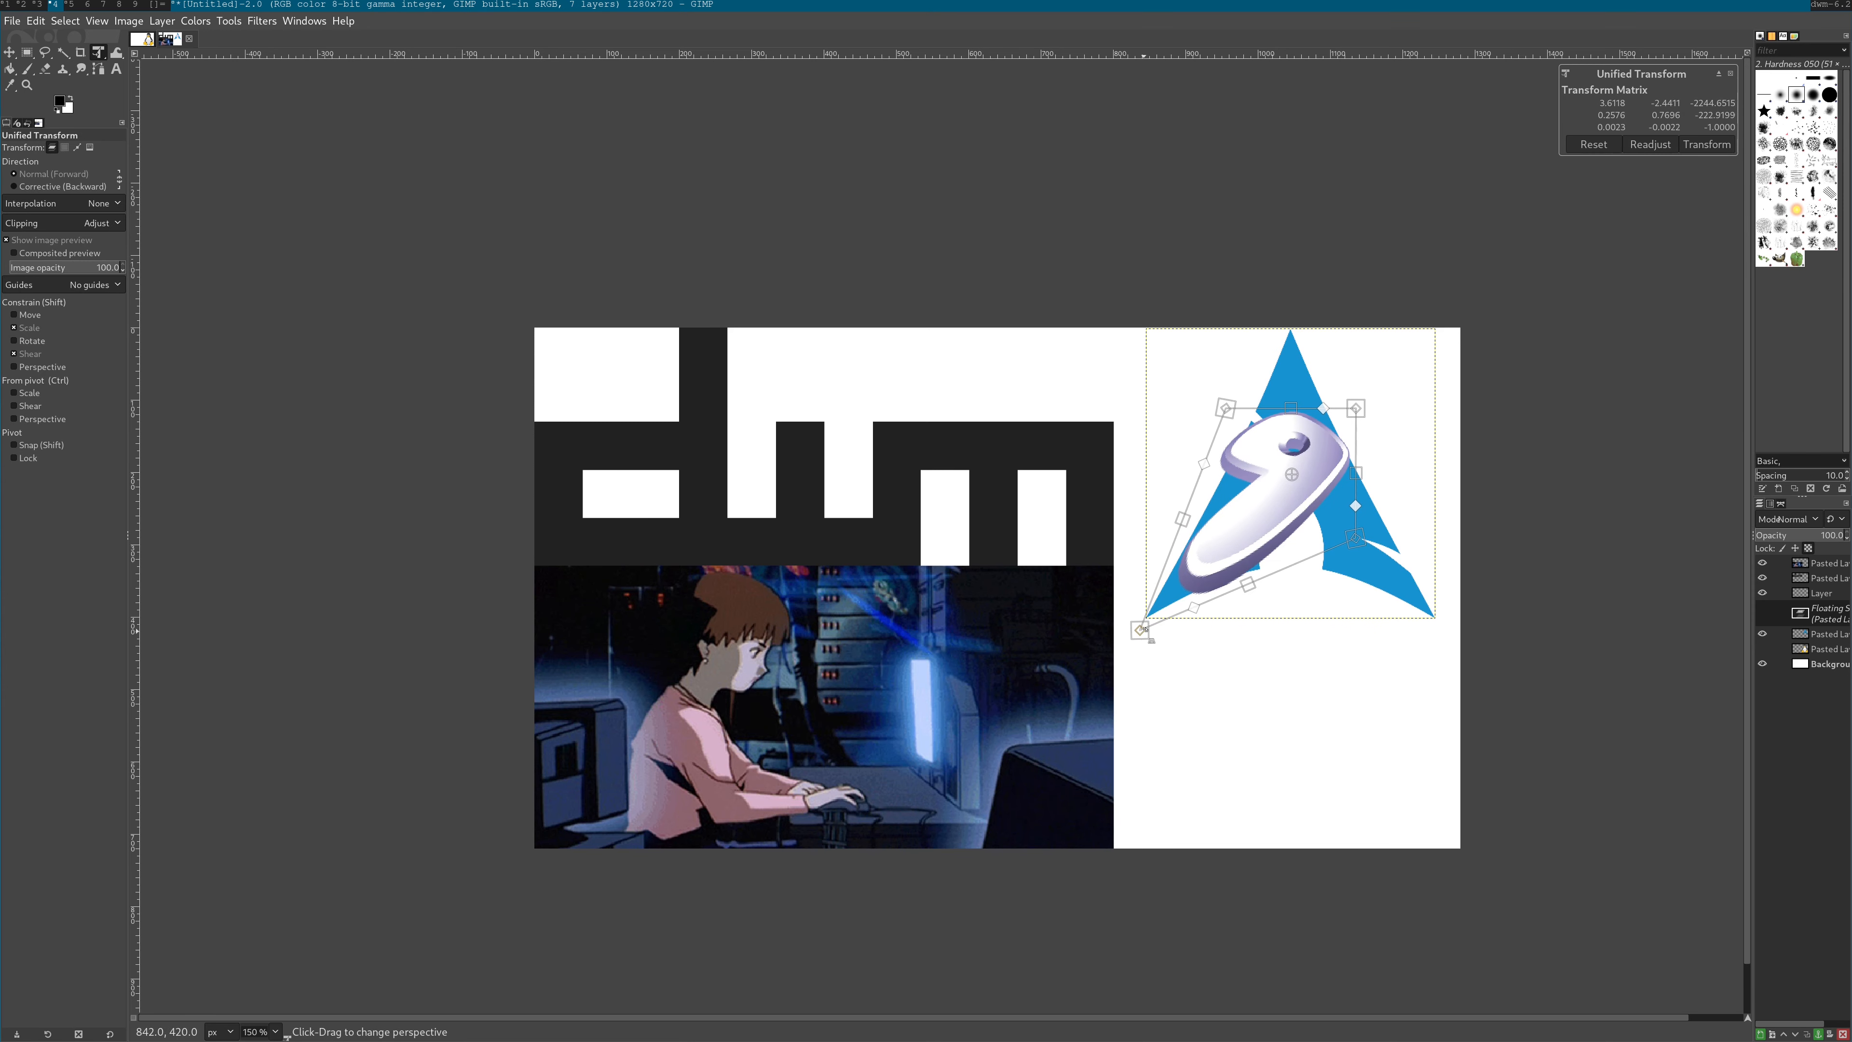
key(ctrl+z)
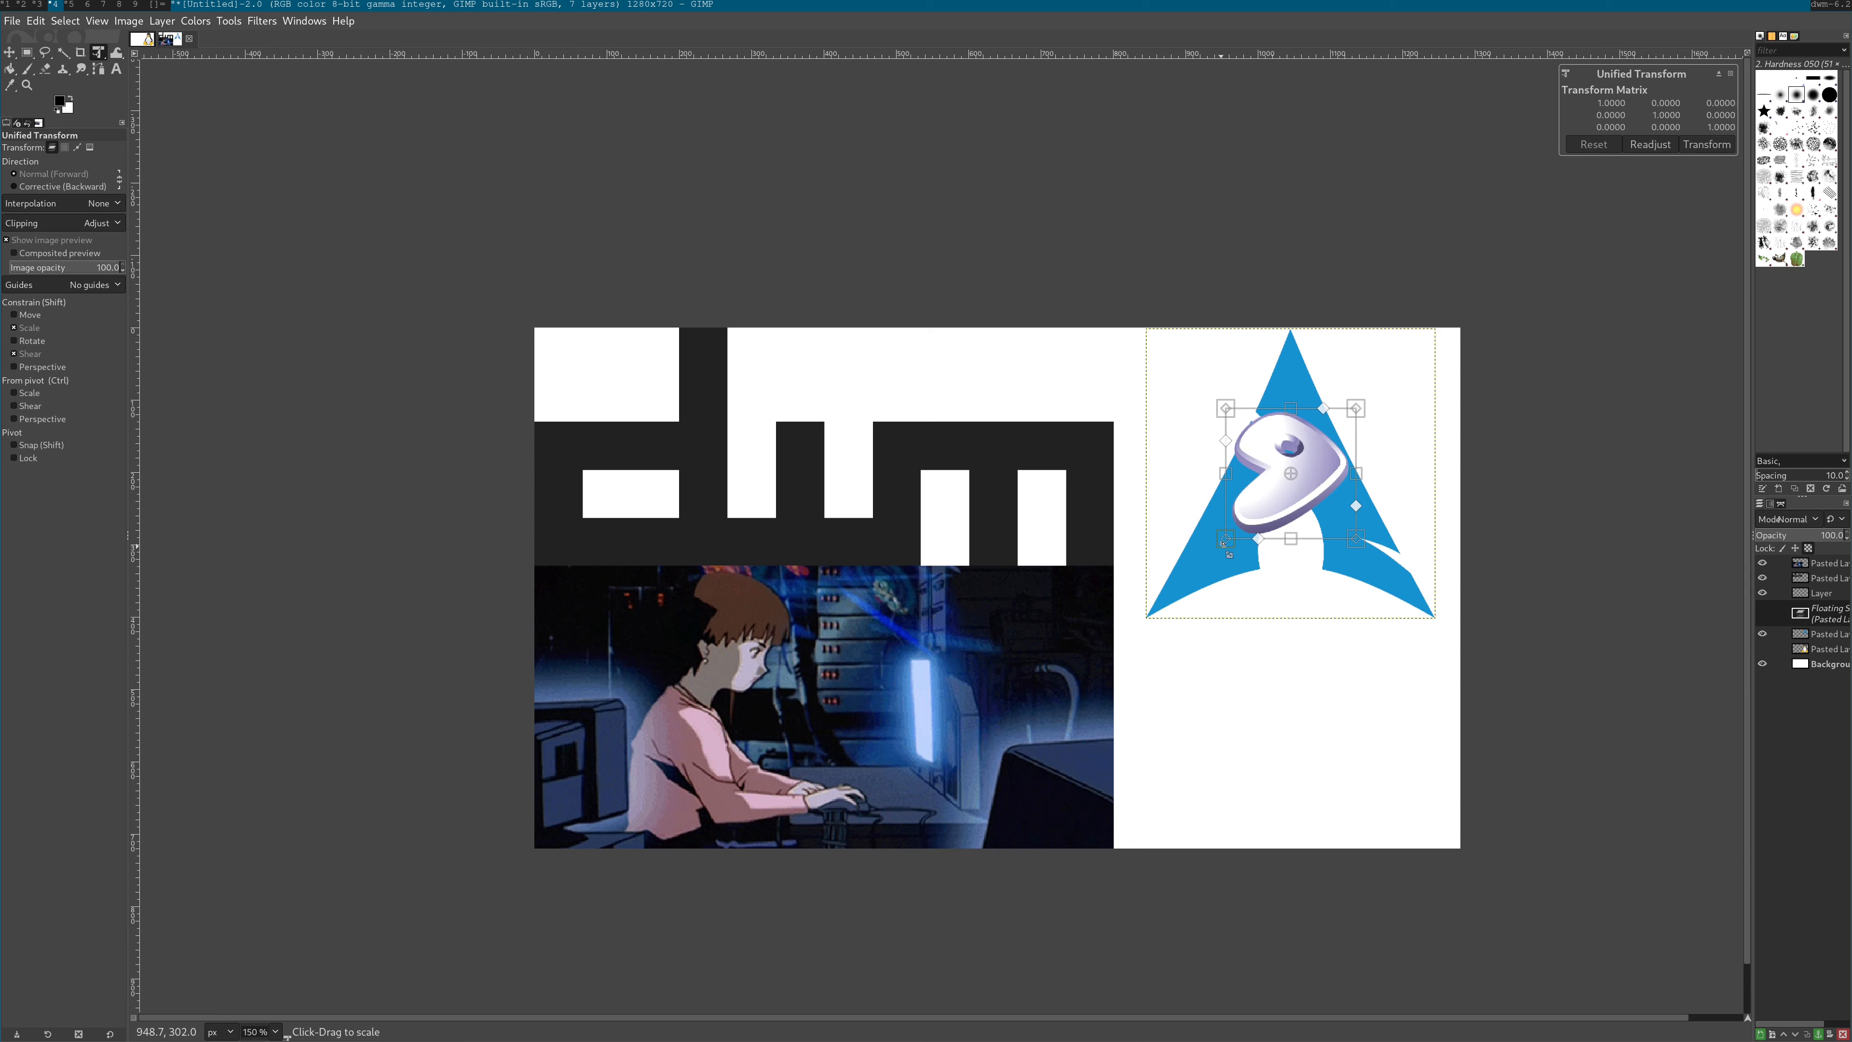
drag(1224, 543, 1090, 674)
drag(1254, 530, 1321, 470)
drag(1423, 611, 1440, 628)
drag(1347, 454, 1351, 680)
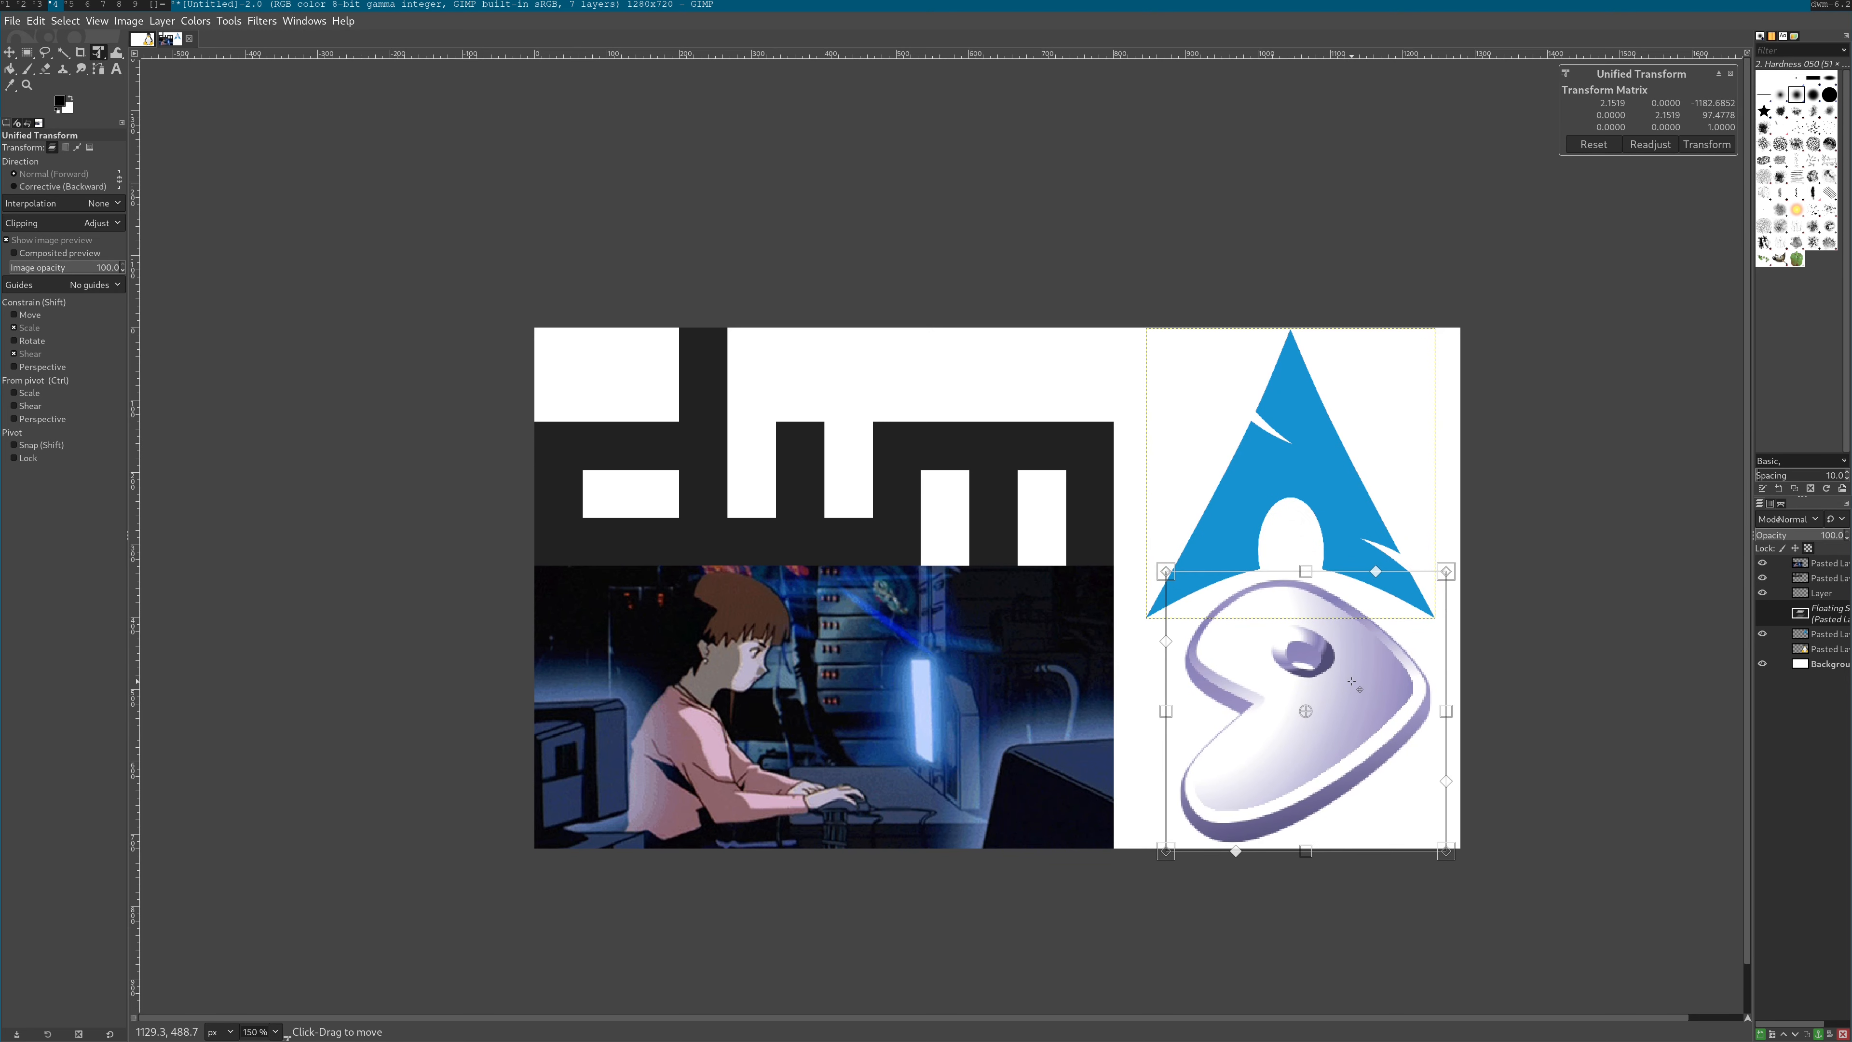
key(Return)
Examine the overall composition of the dwm, Lain, Arch and Gentoo pictures at several zoom levels
scroll(1353, 683, down, 2)
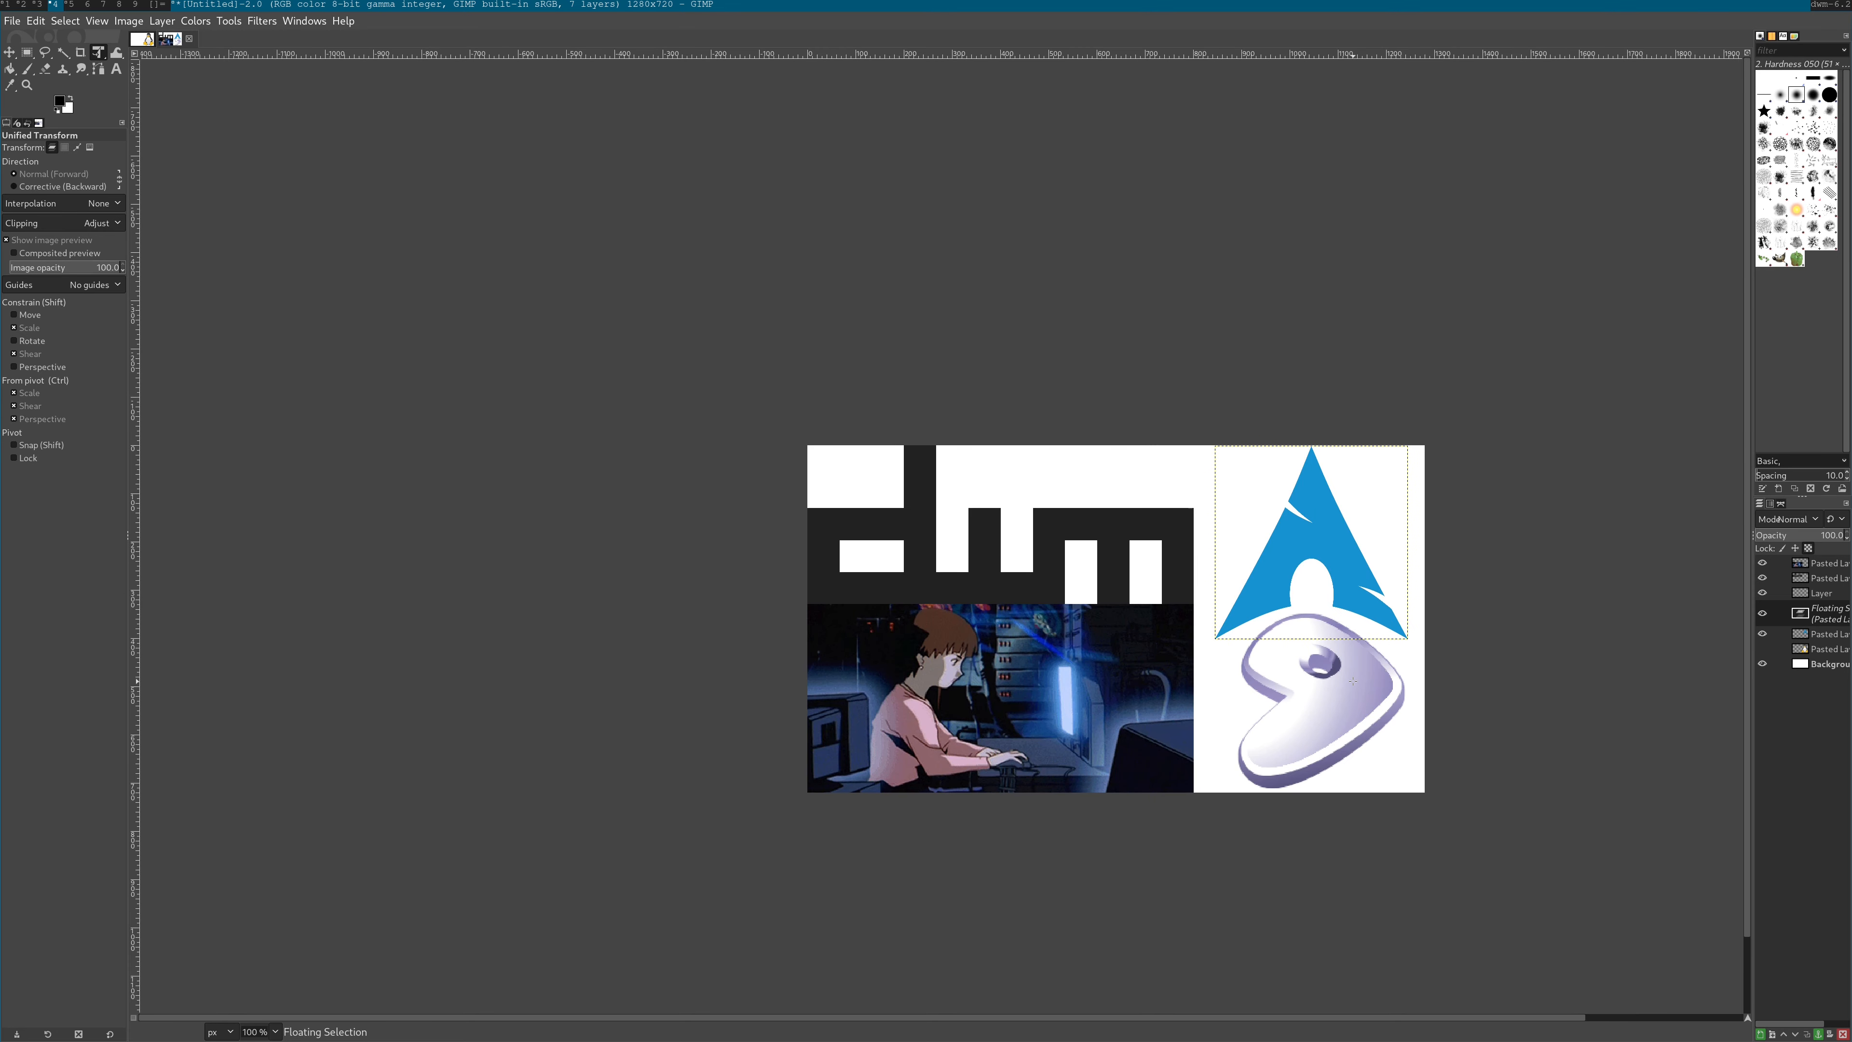
scroll(1448, 782, down, 1)
scroll(1457, 796, down, 1)
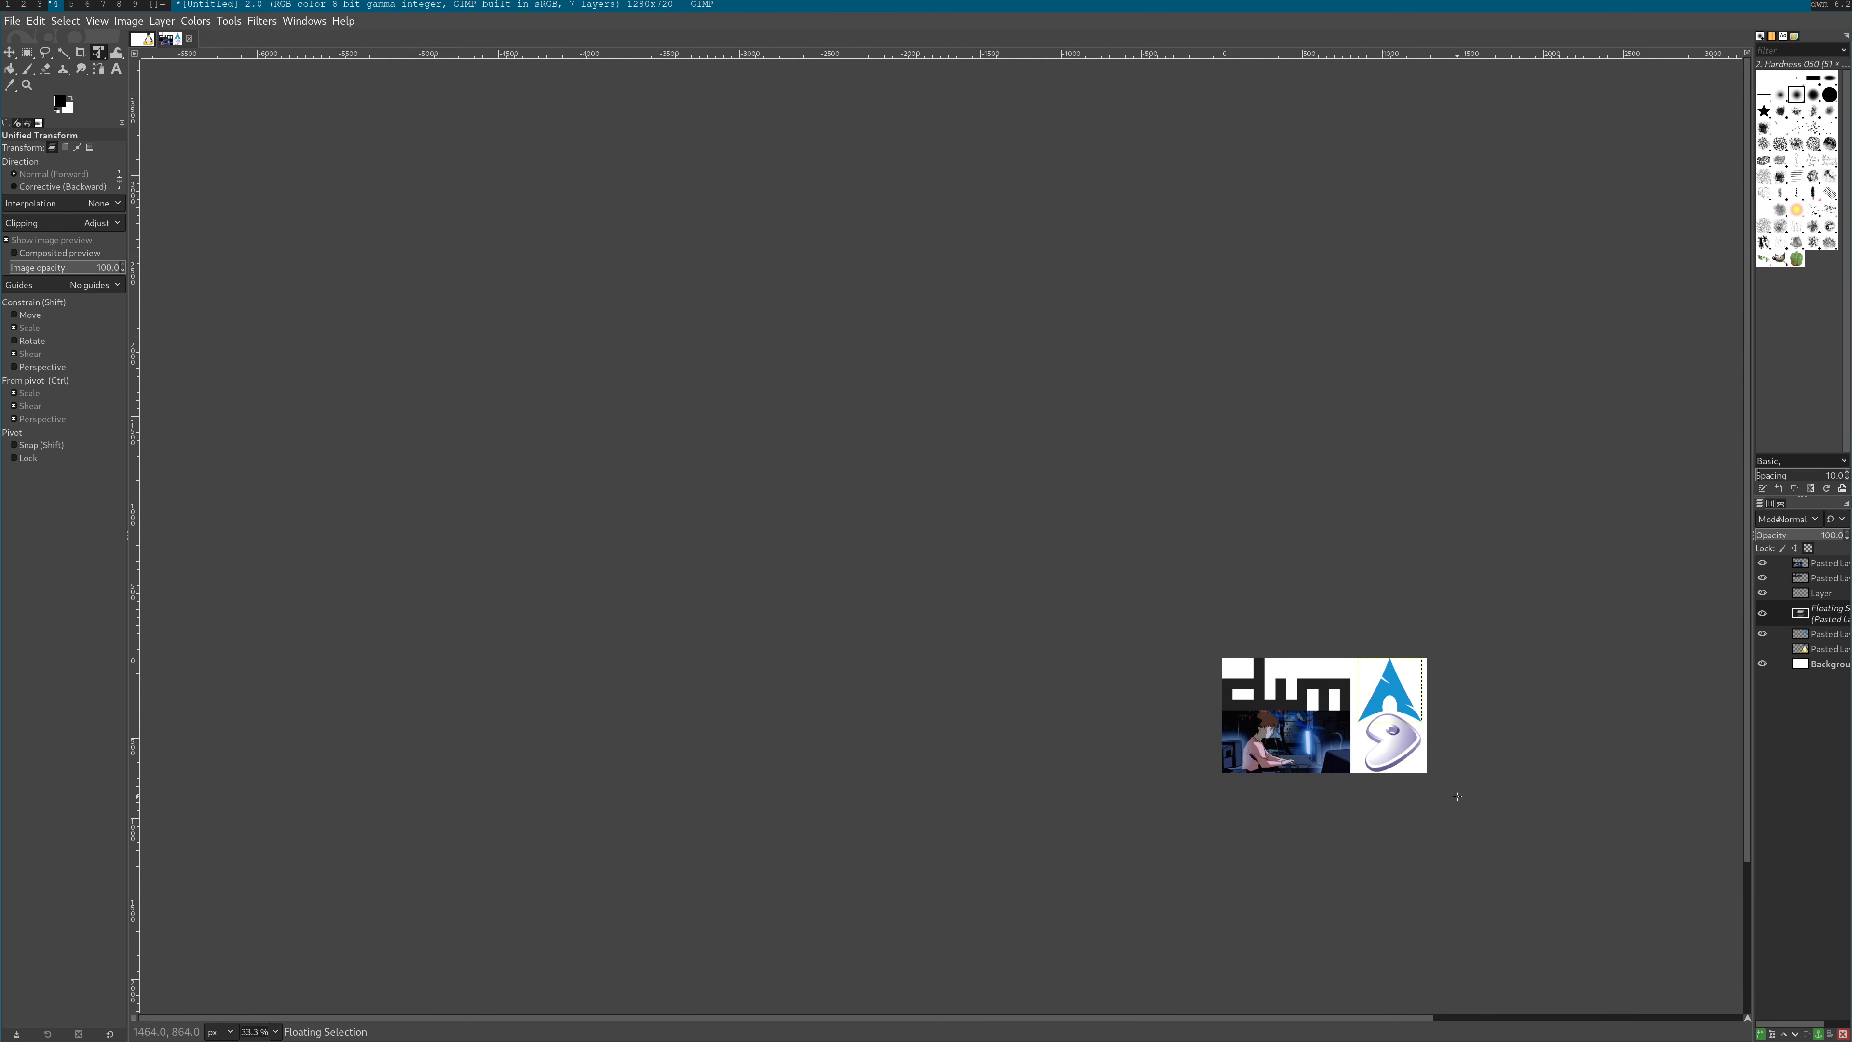
scroll(1457, 796, up, 5)
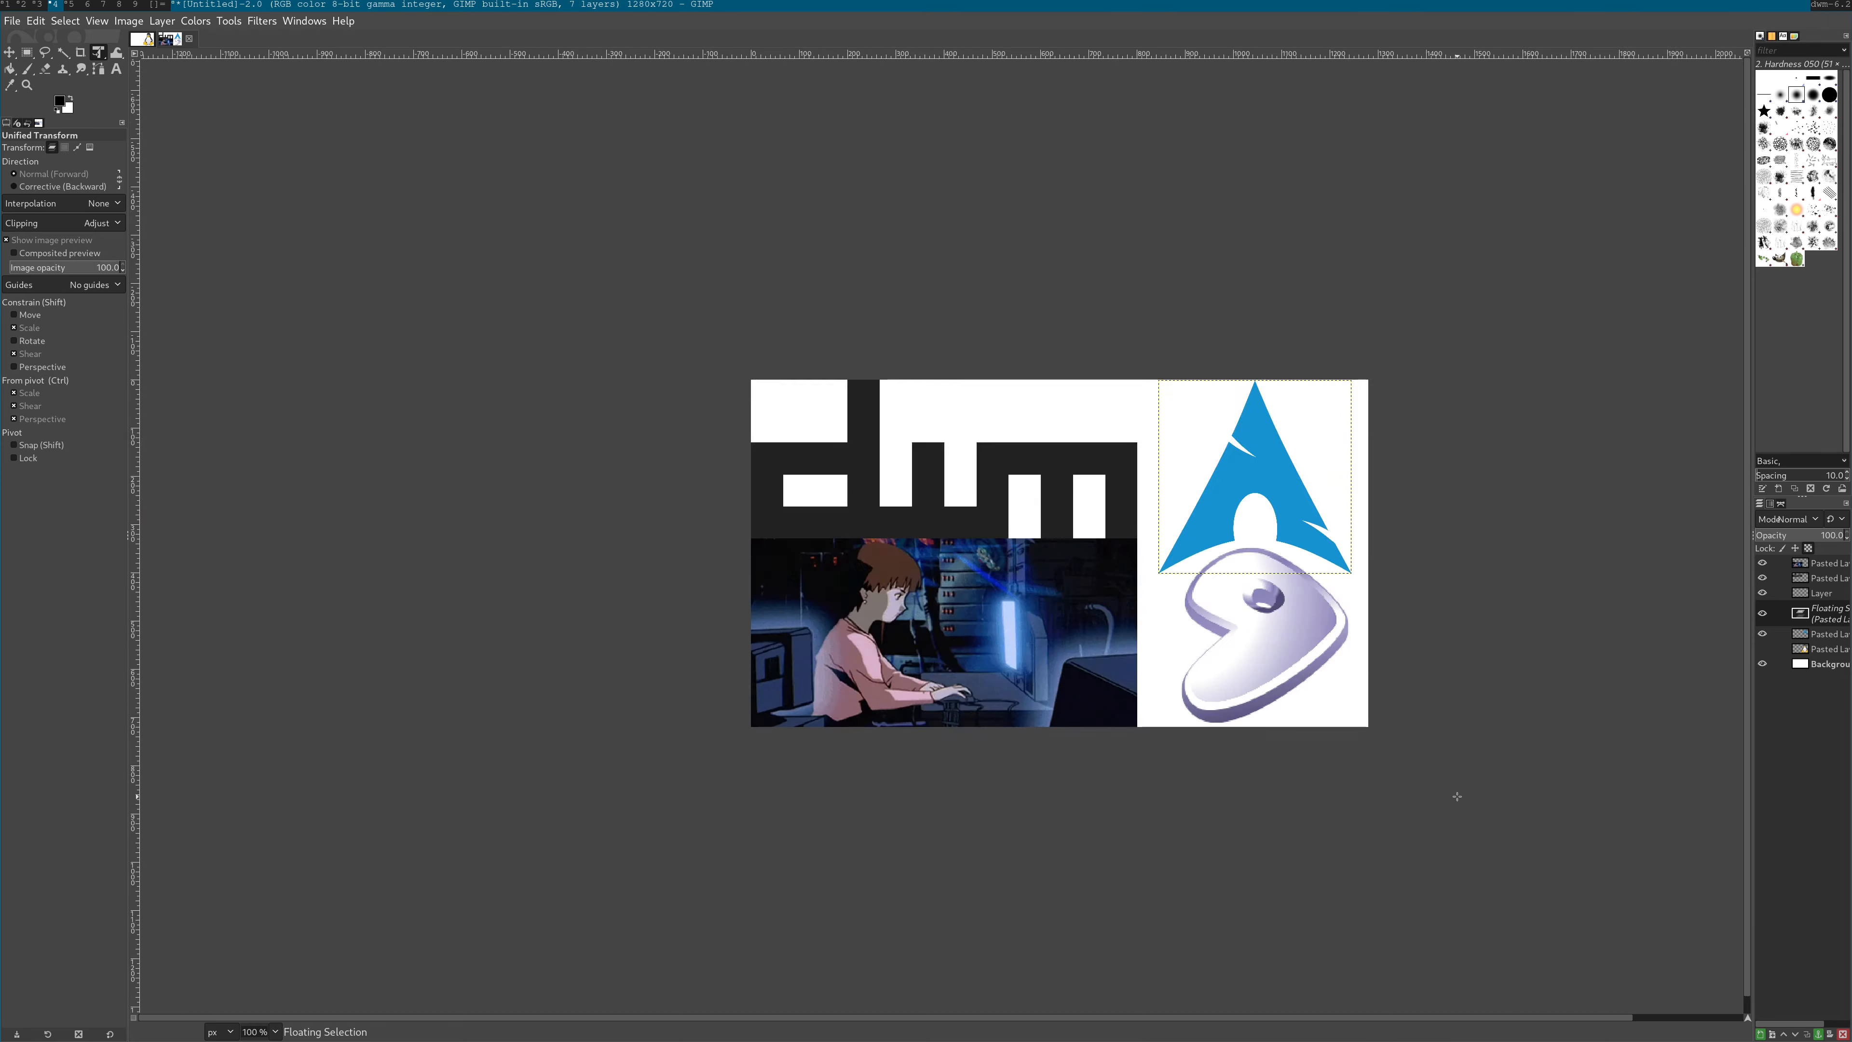
scroll(1431, 786, down, 2)
scroll(1464, 749, down, 1)
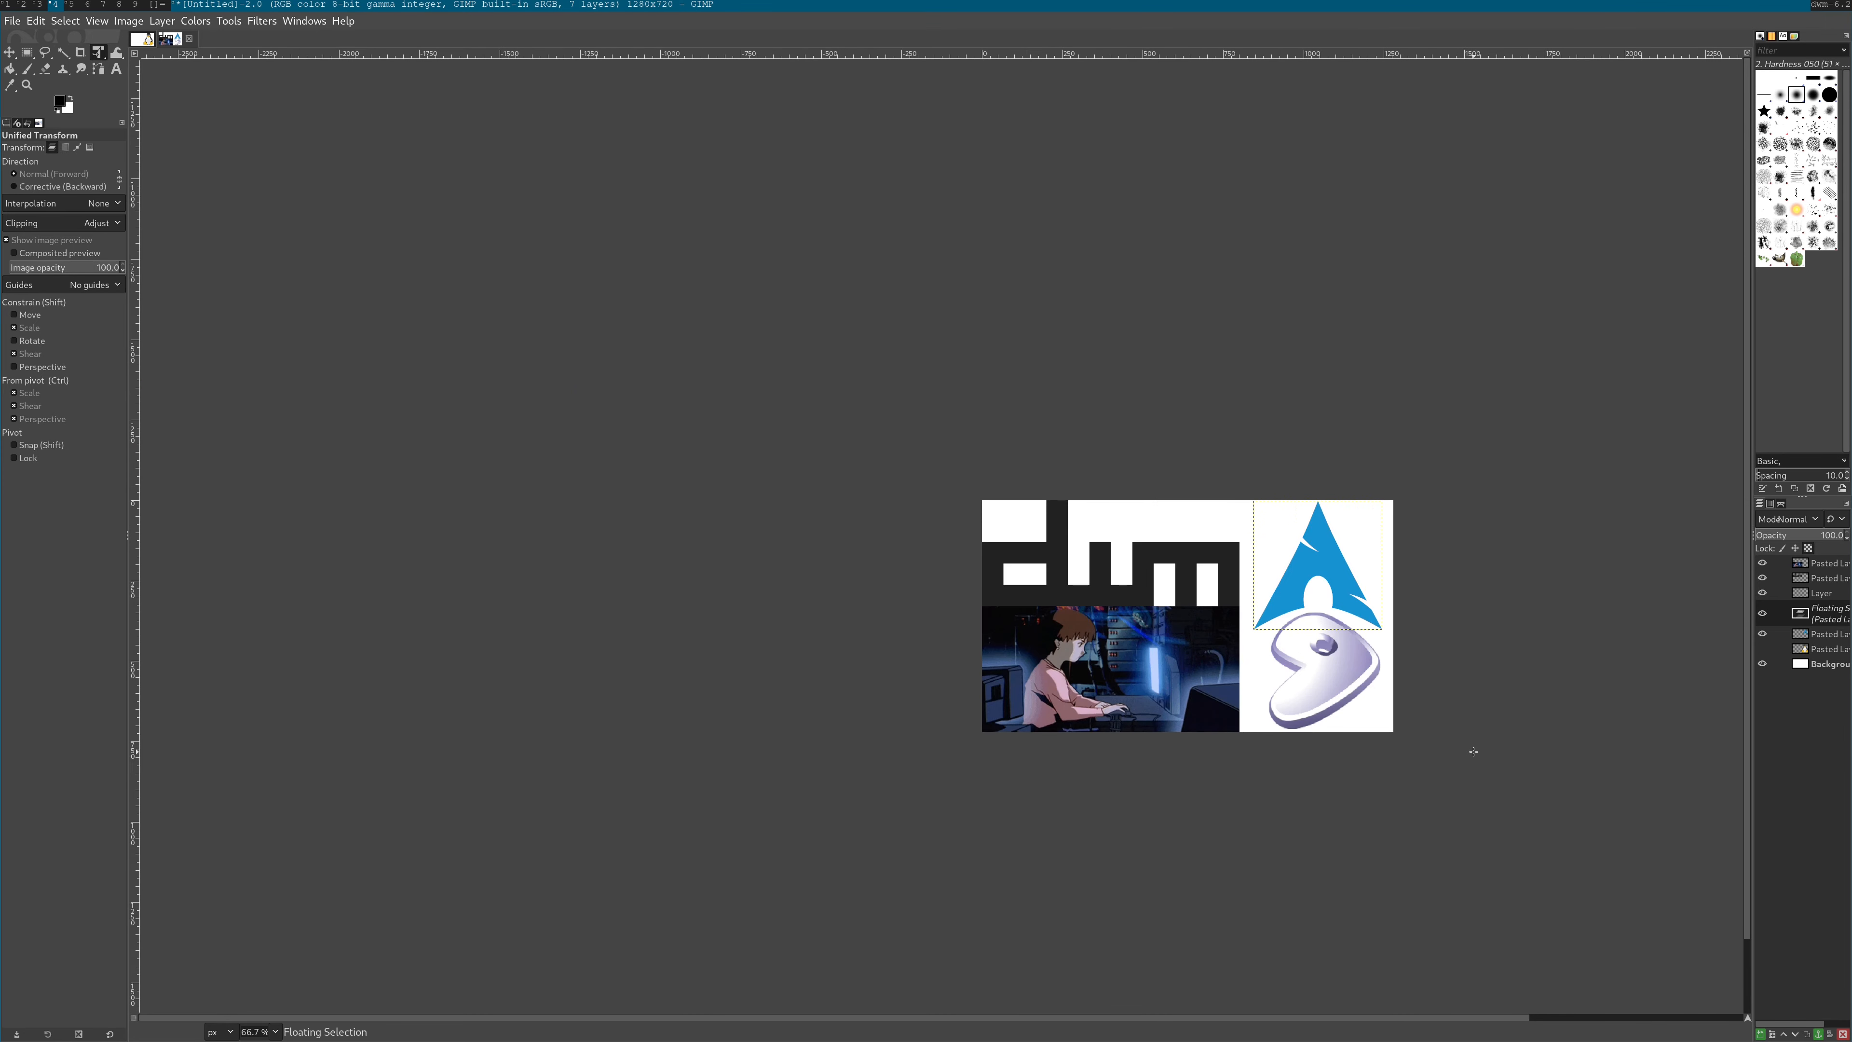
scroll(1474, 752, down, 2)
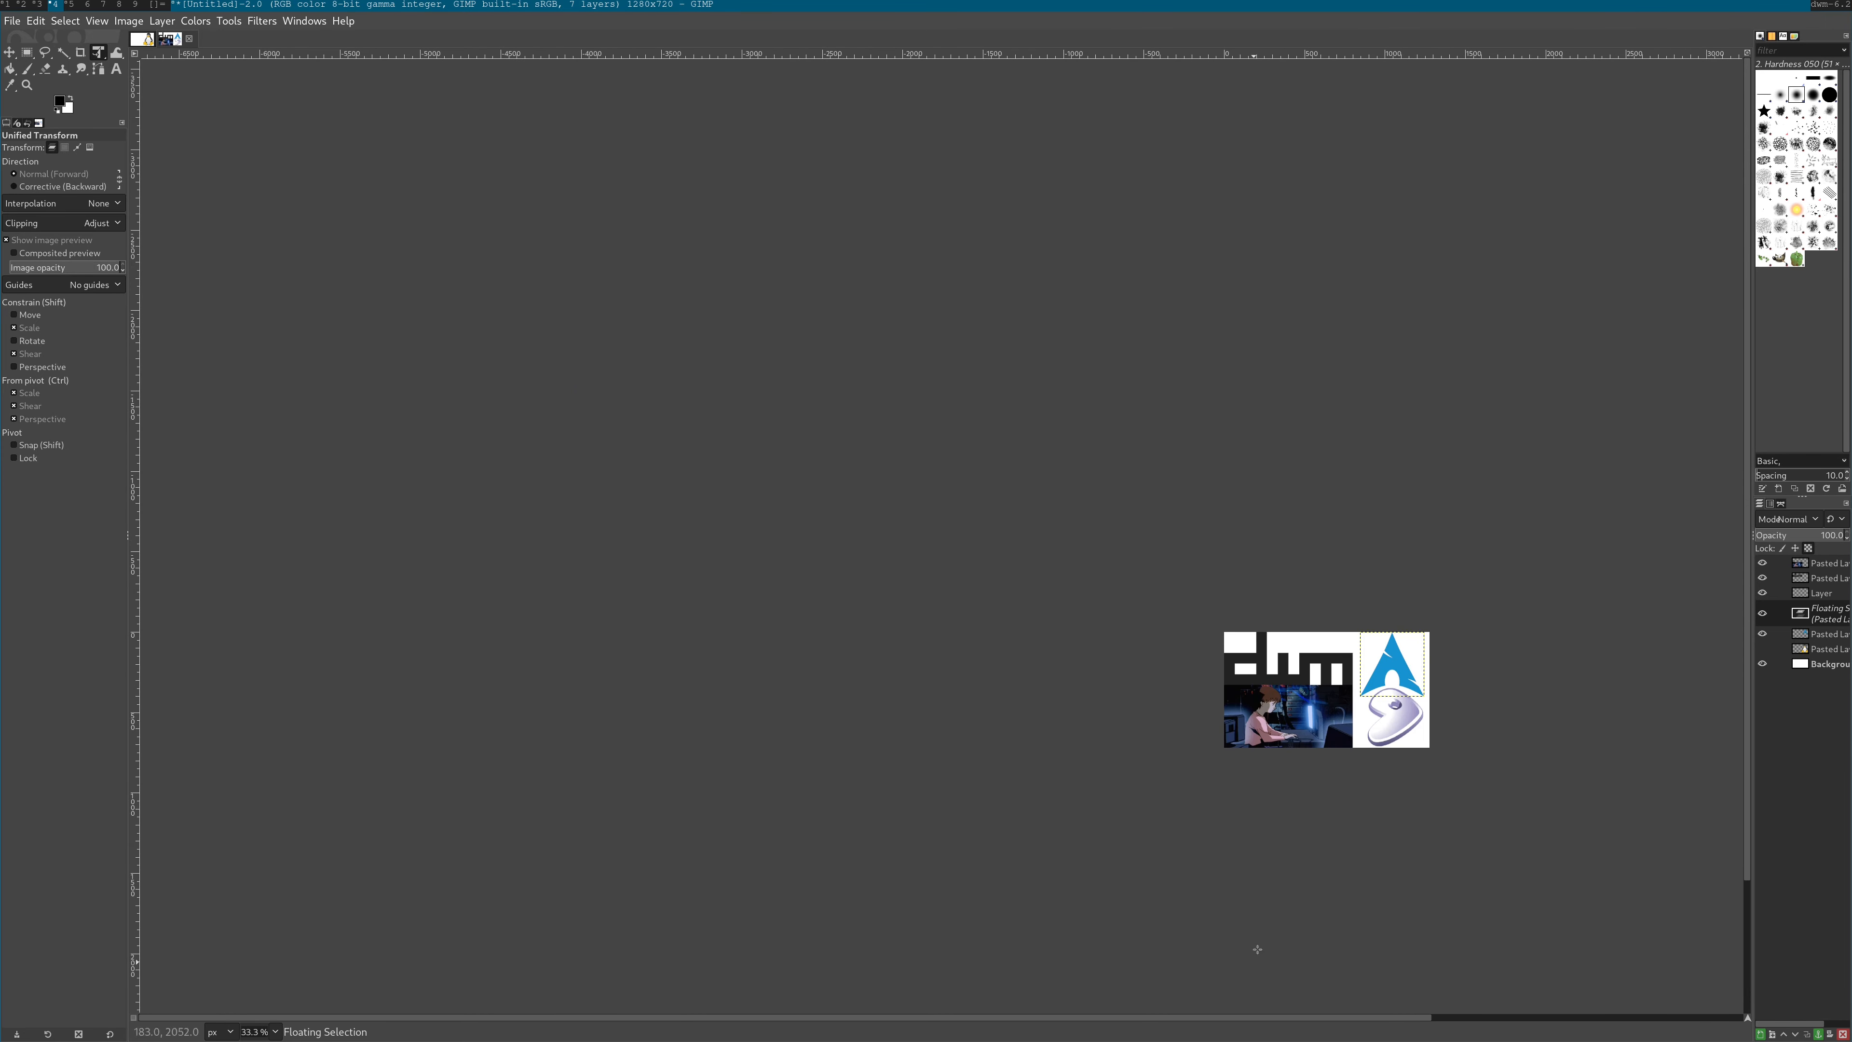
scroll(1295, 848, up, 4)
scroll(1297, 844, down, 1)
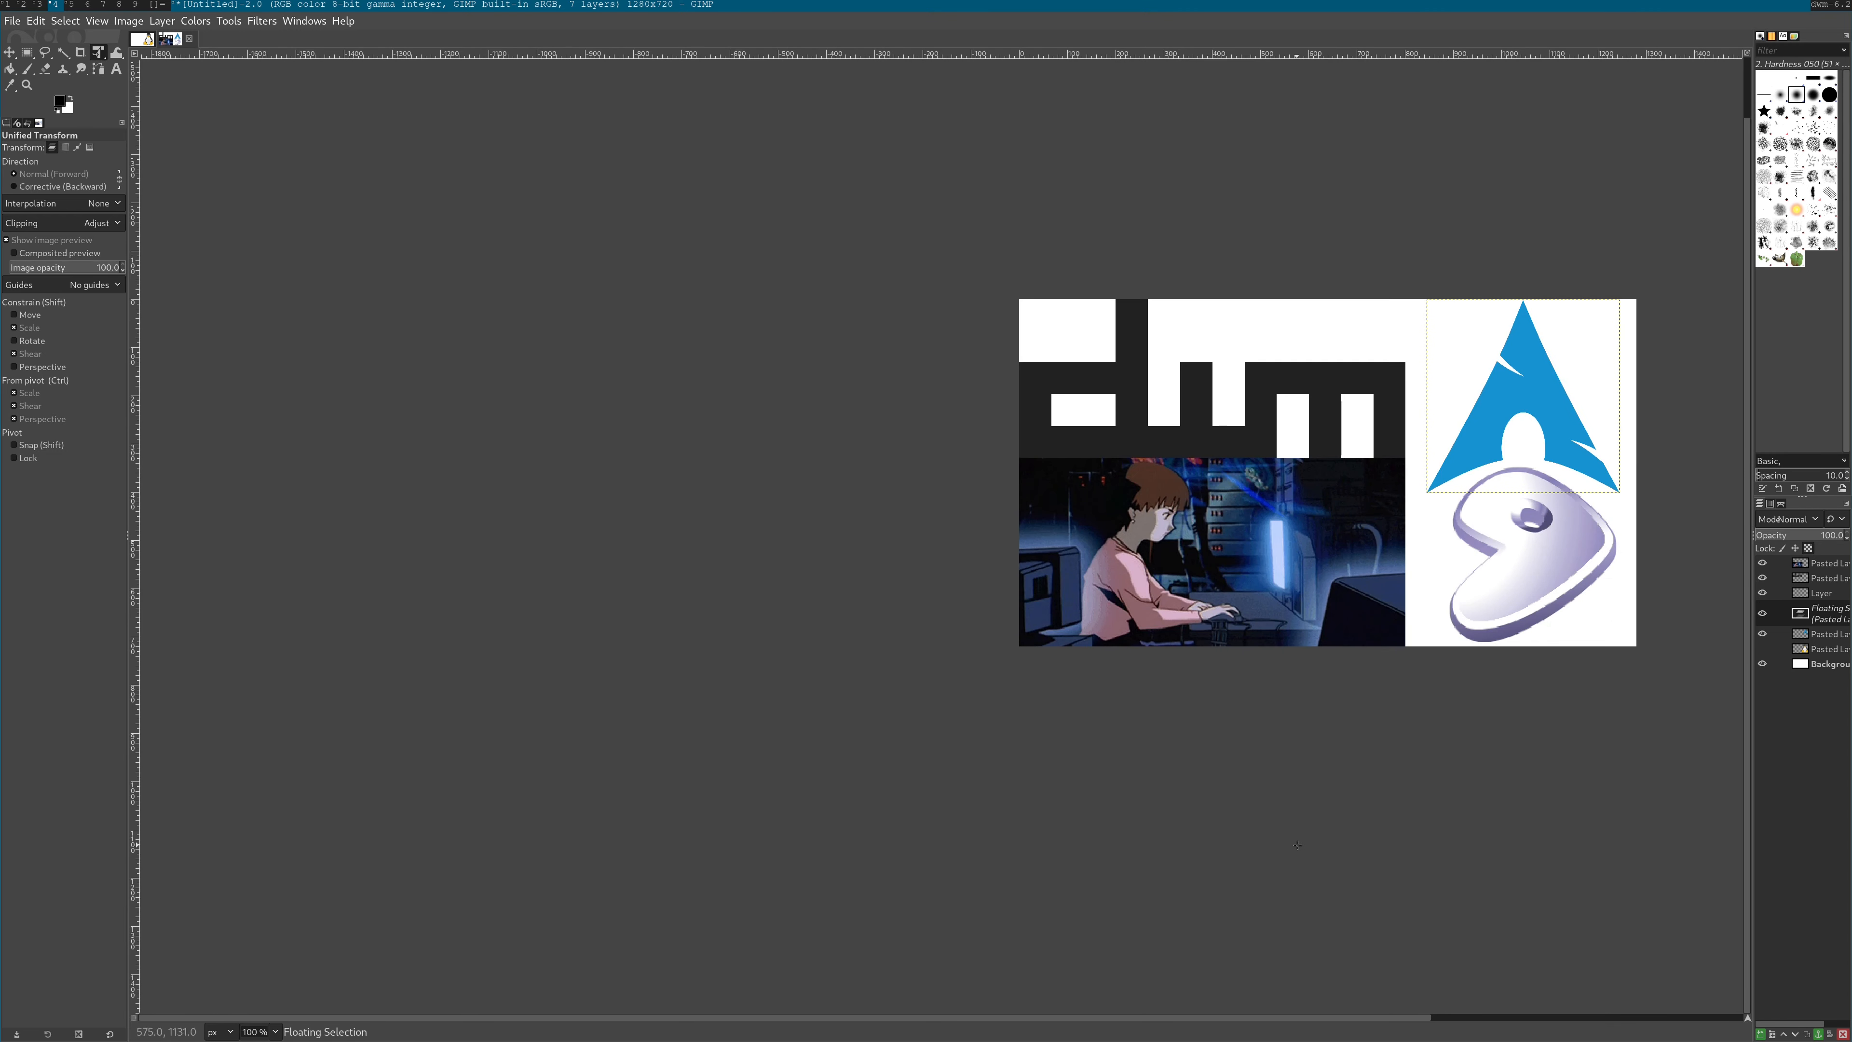
Turn the floating Gentoo logo into its own layer
click(1762, 1034)
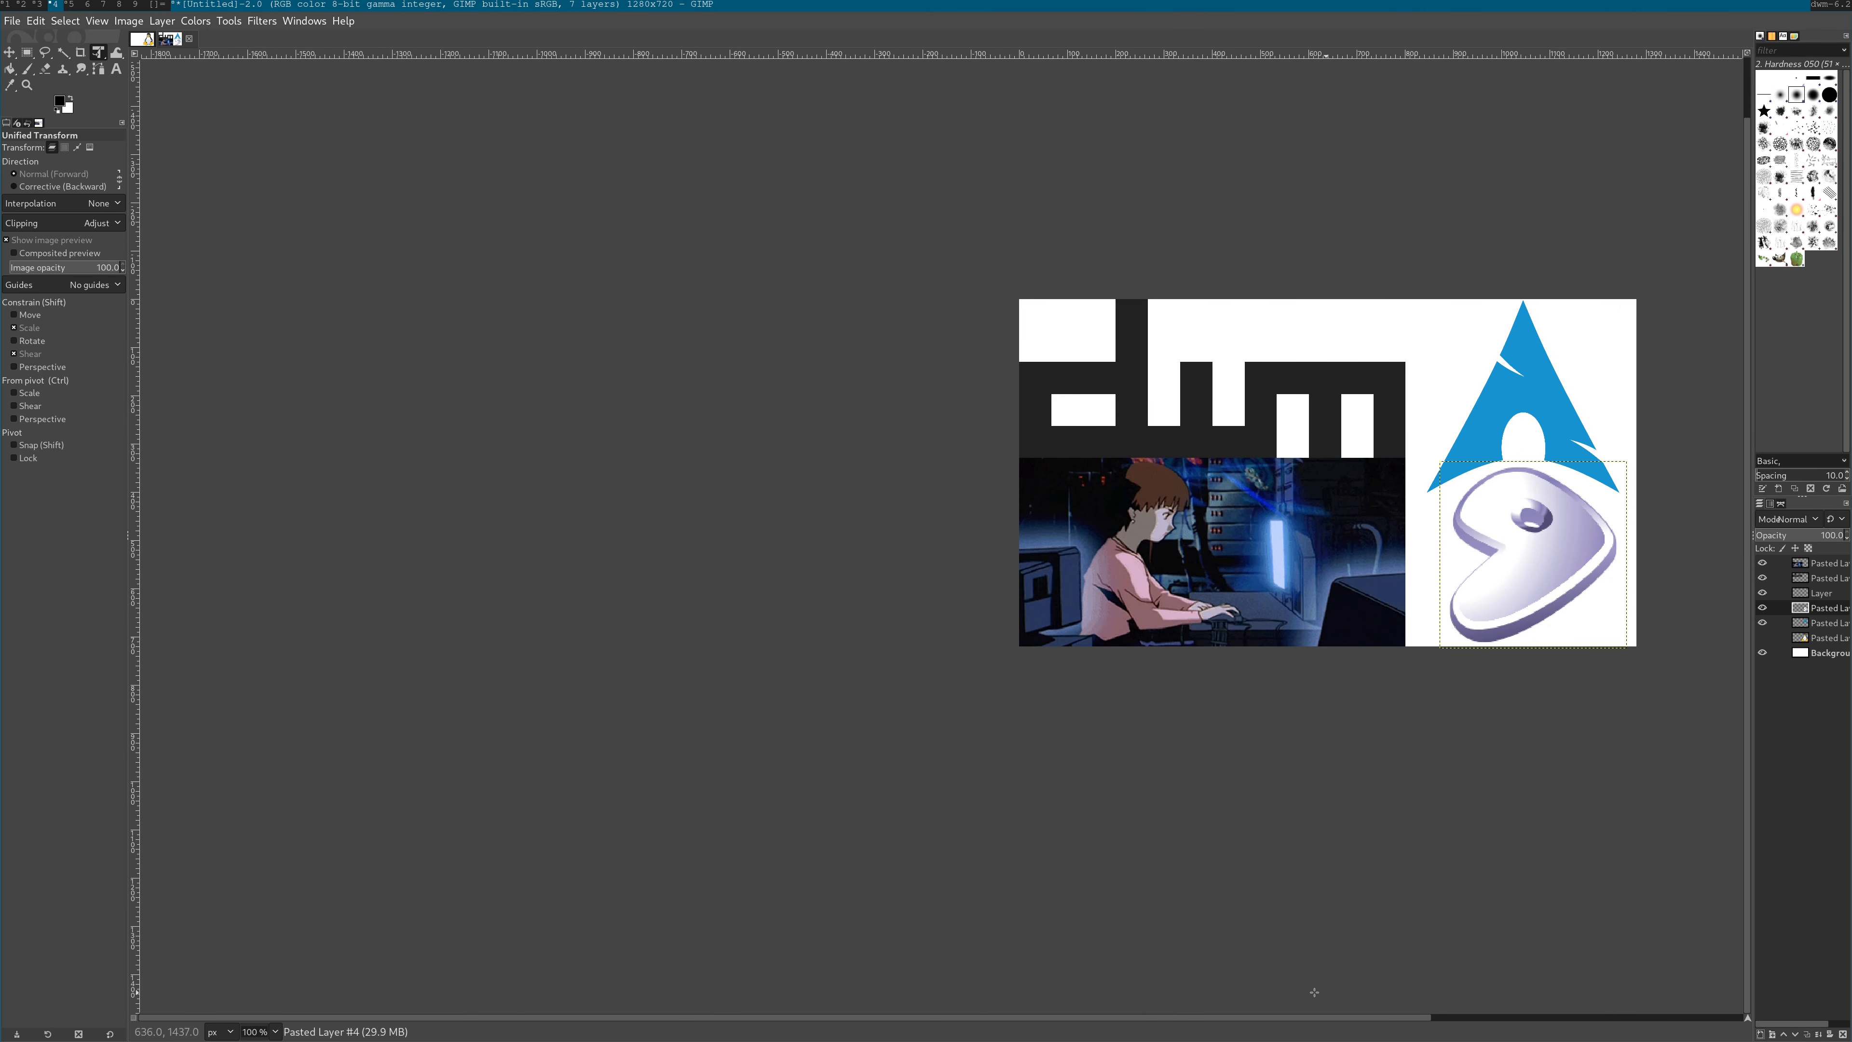
key(shift+j)
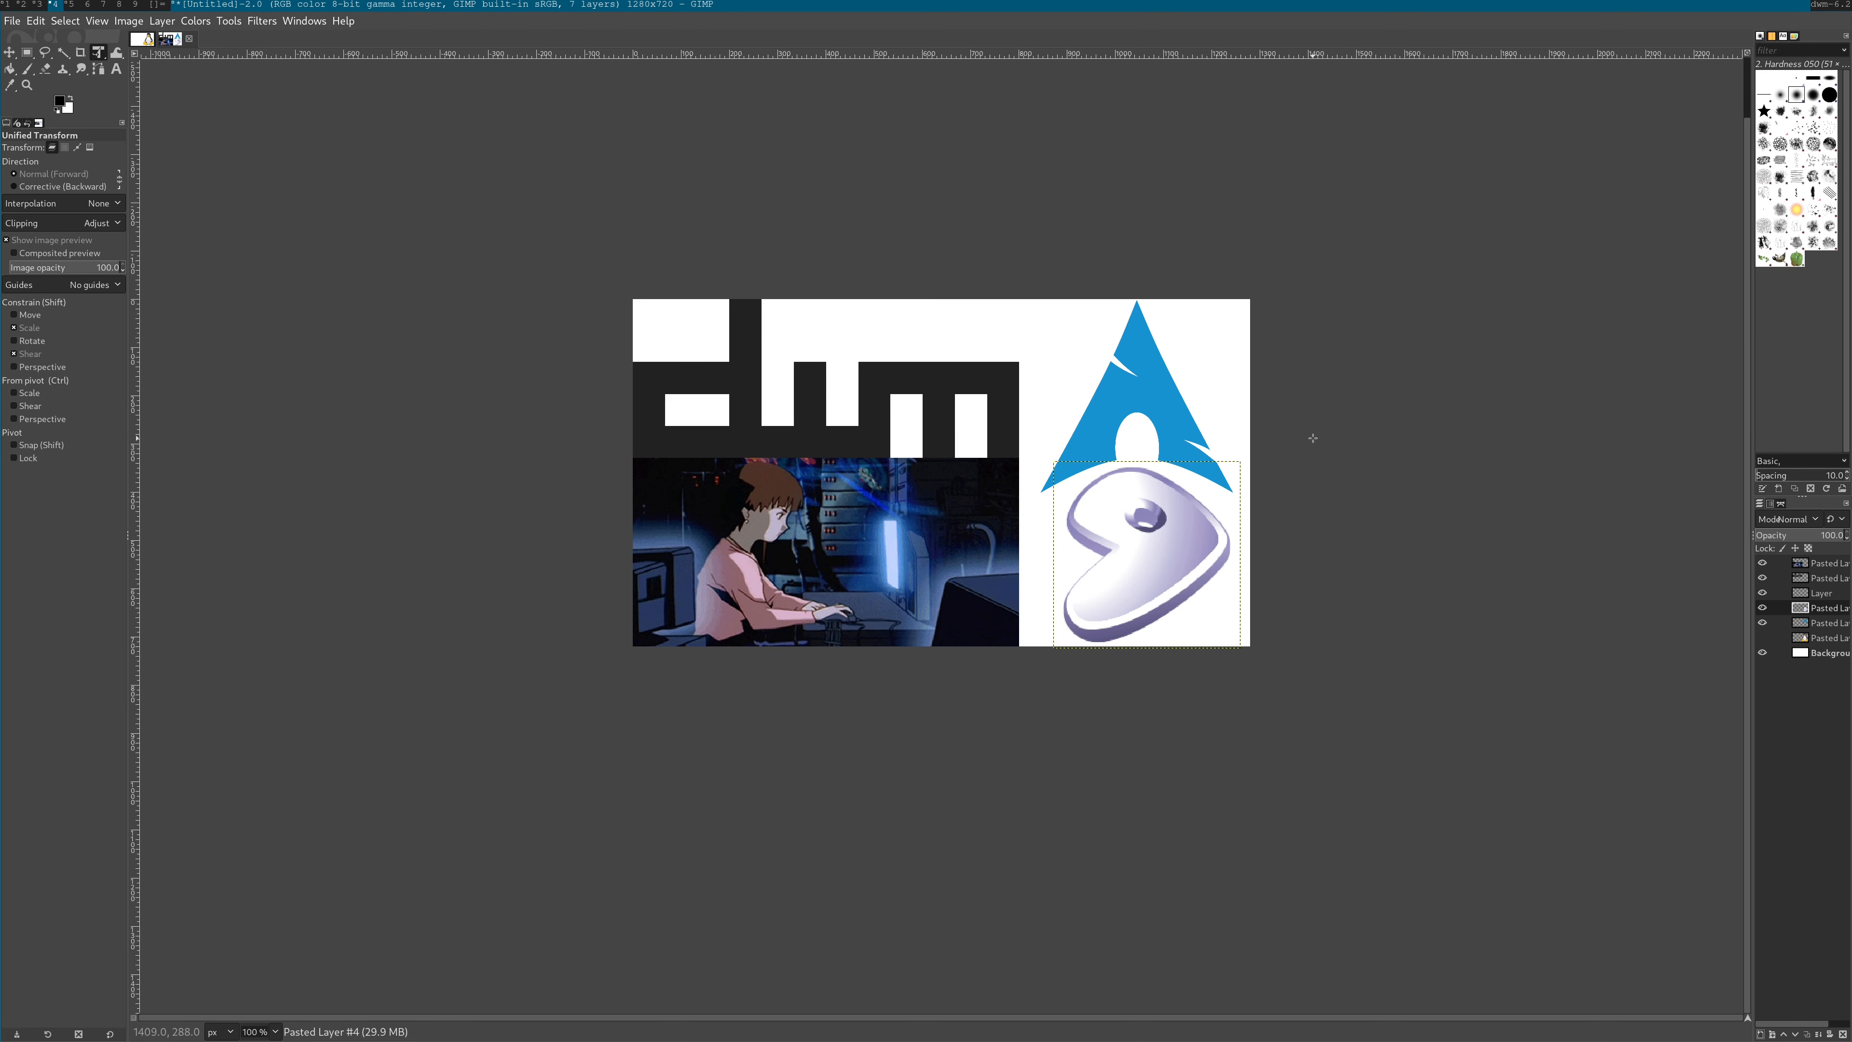
Select the layer holding the dwm picture and review its layer attributes and available layer operations
click(1826, 592)
click(1832, 579)
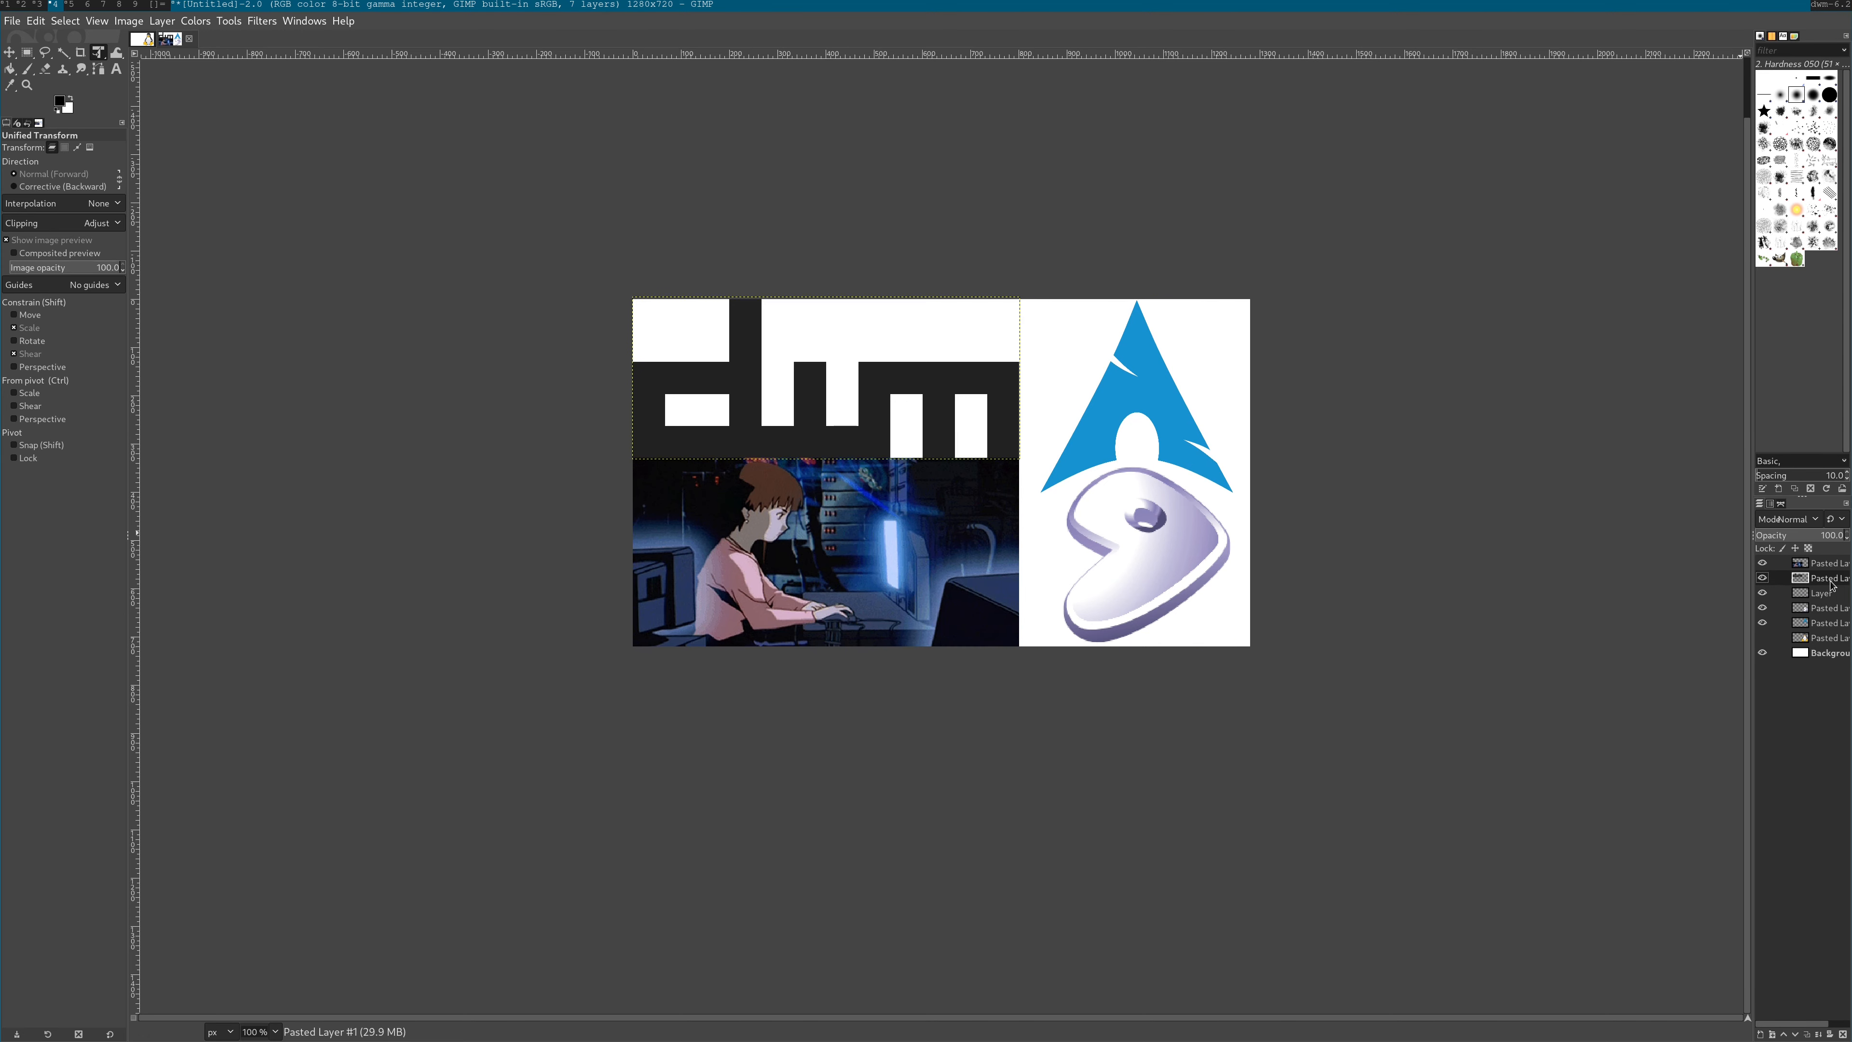
right_click(1805, 580)
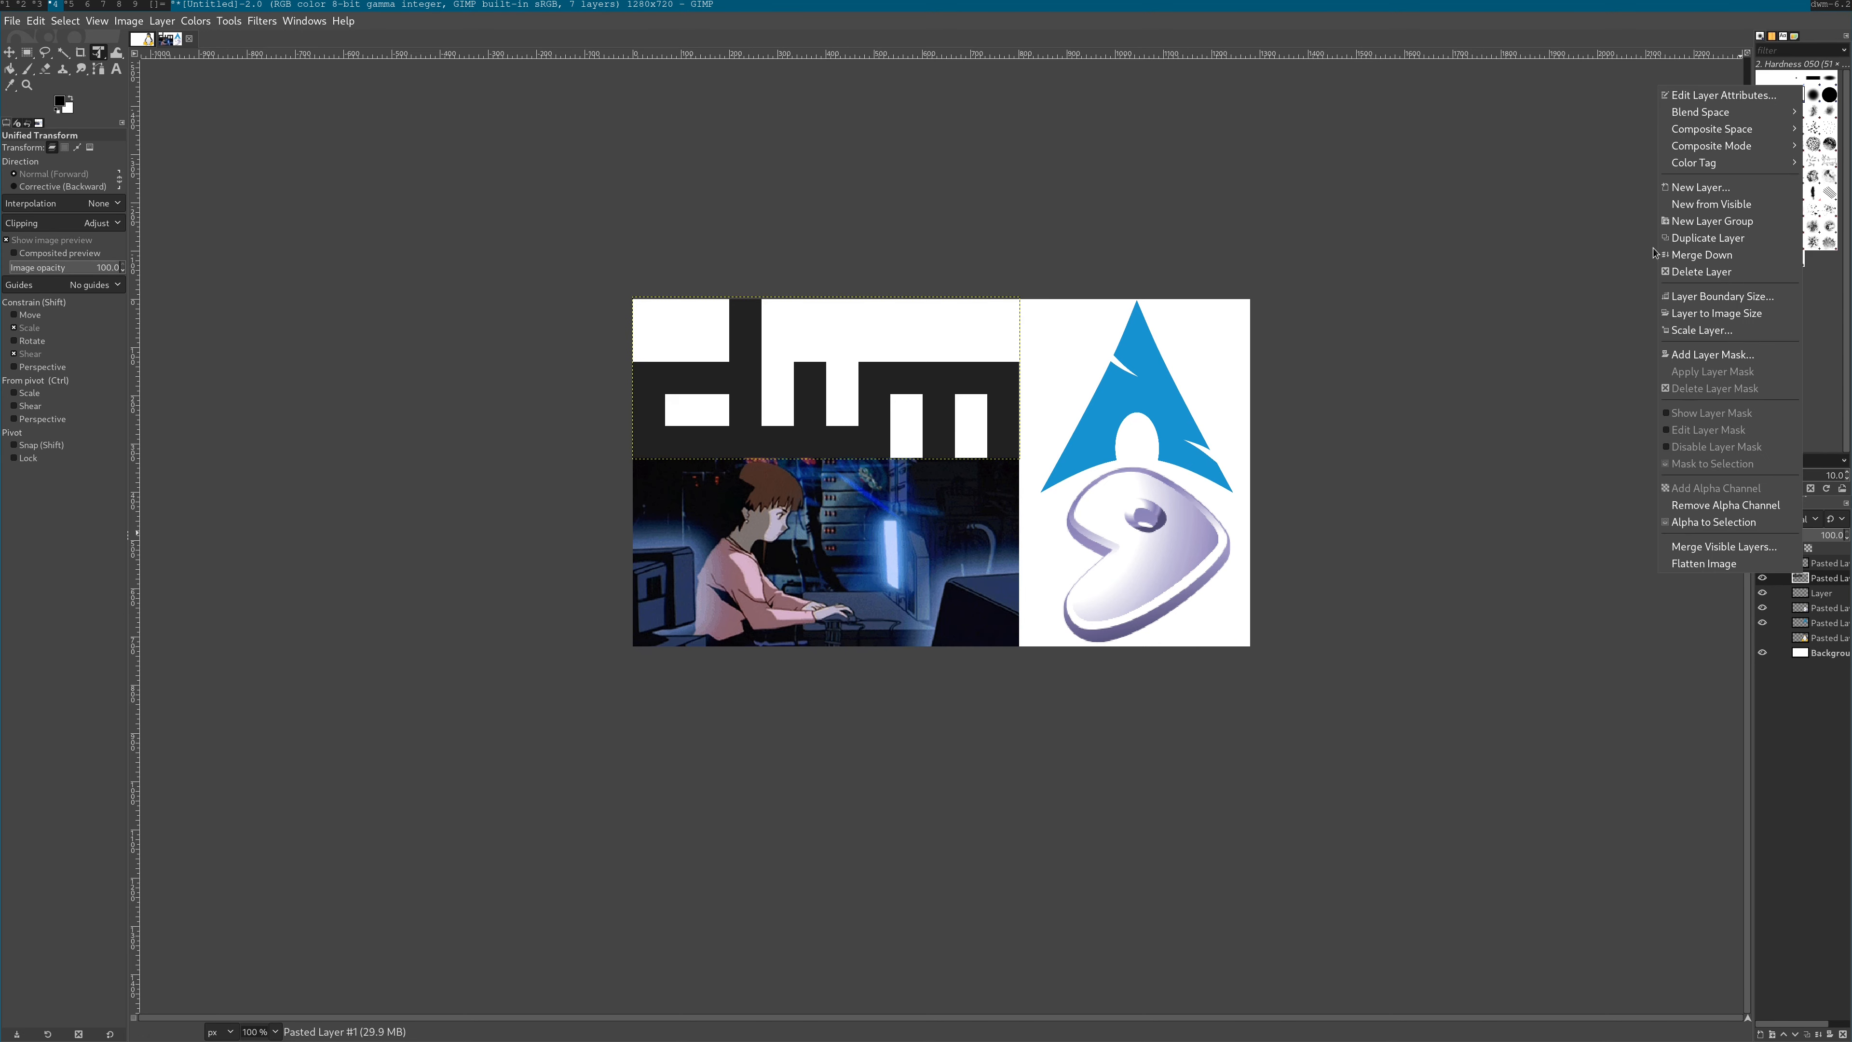
mouse_move(1707, 133)
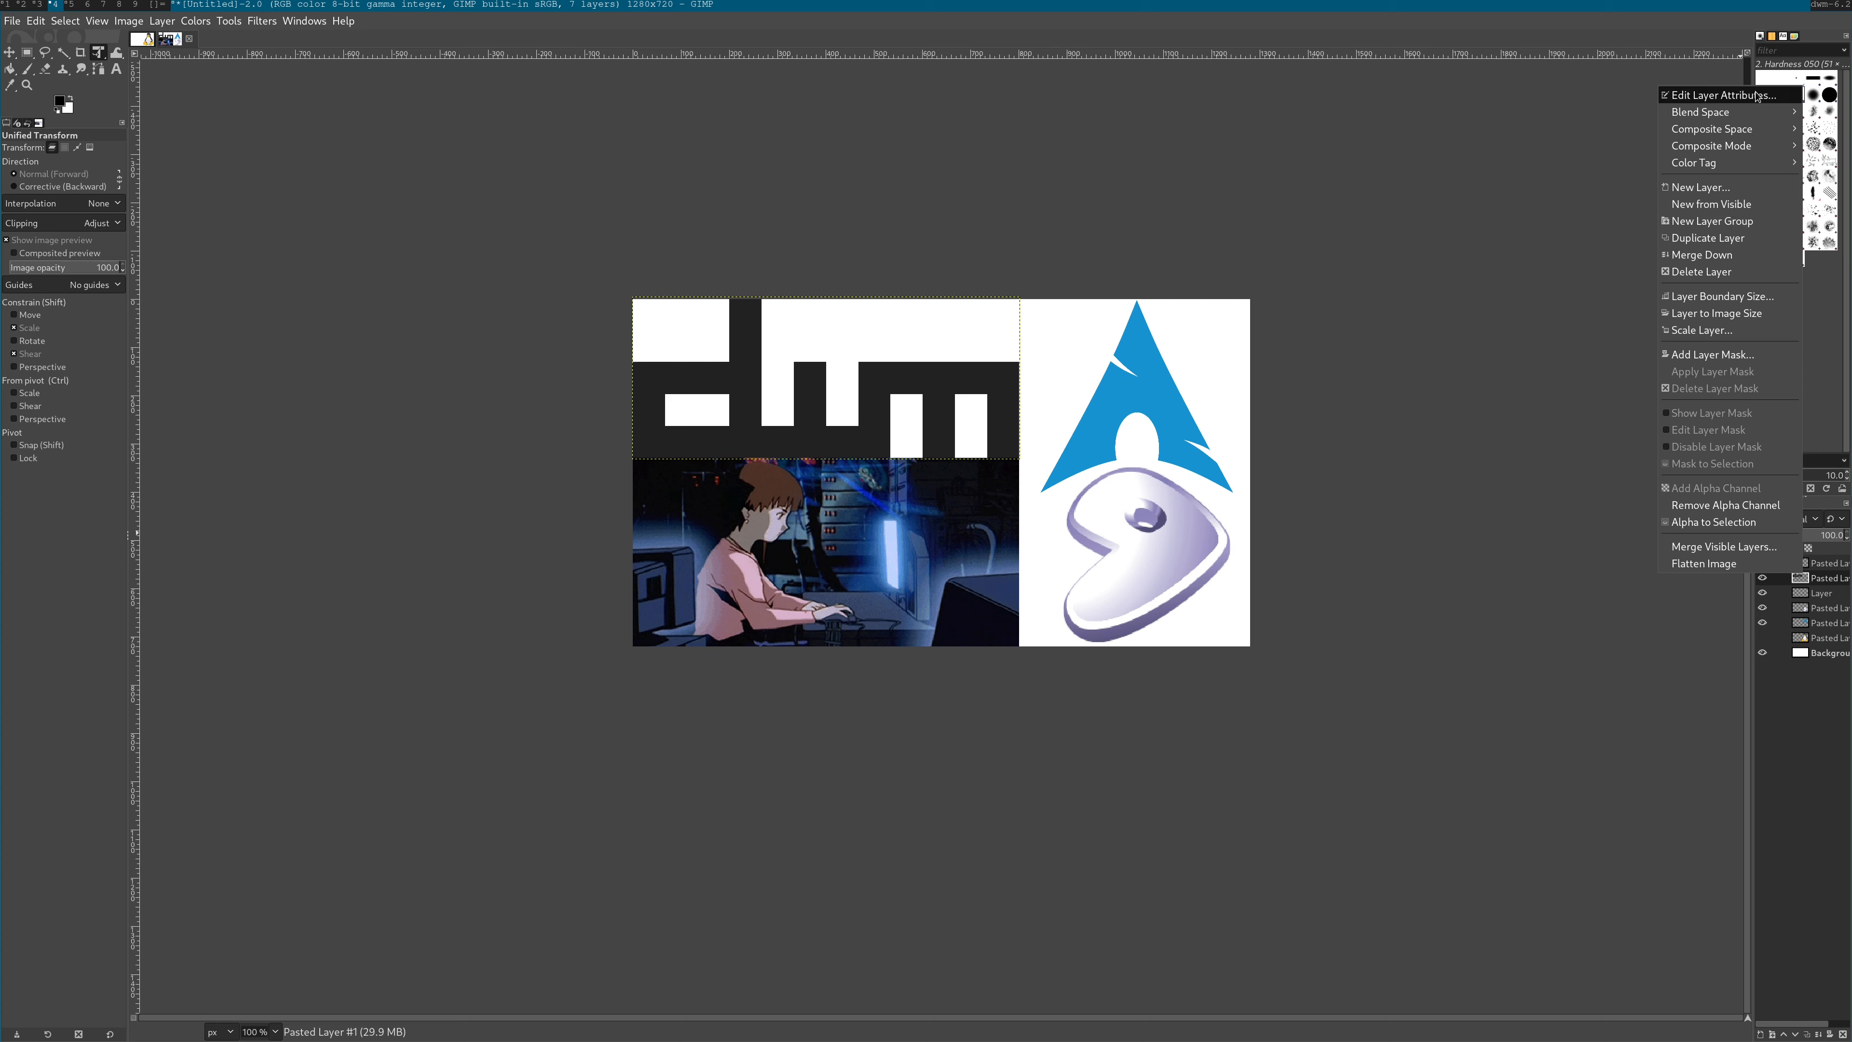
click(1754, 97)
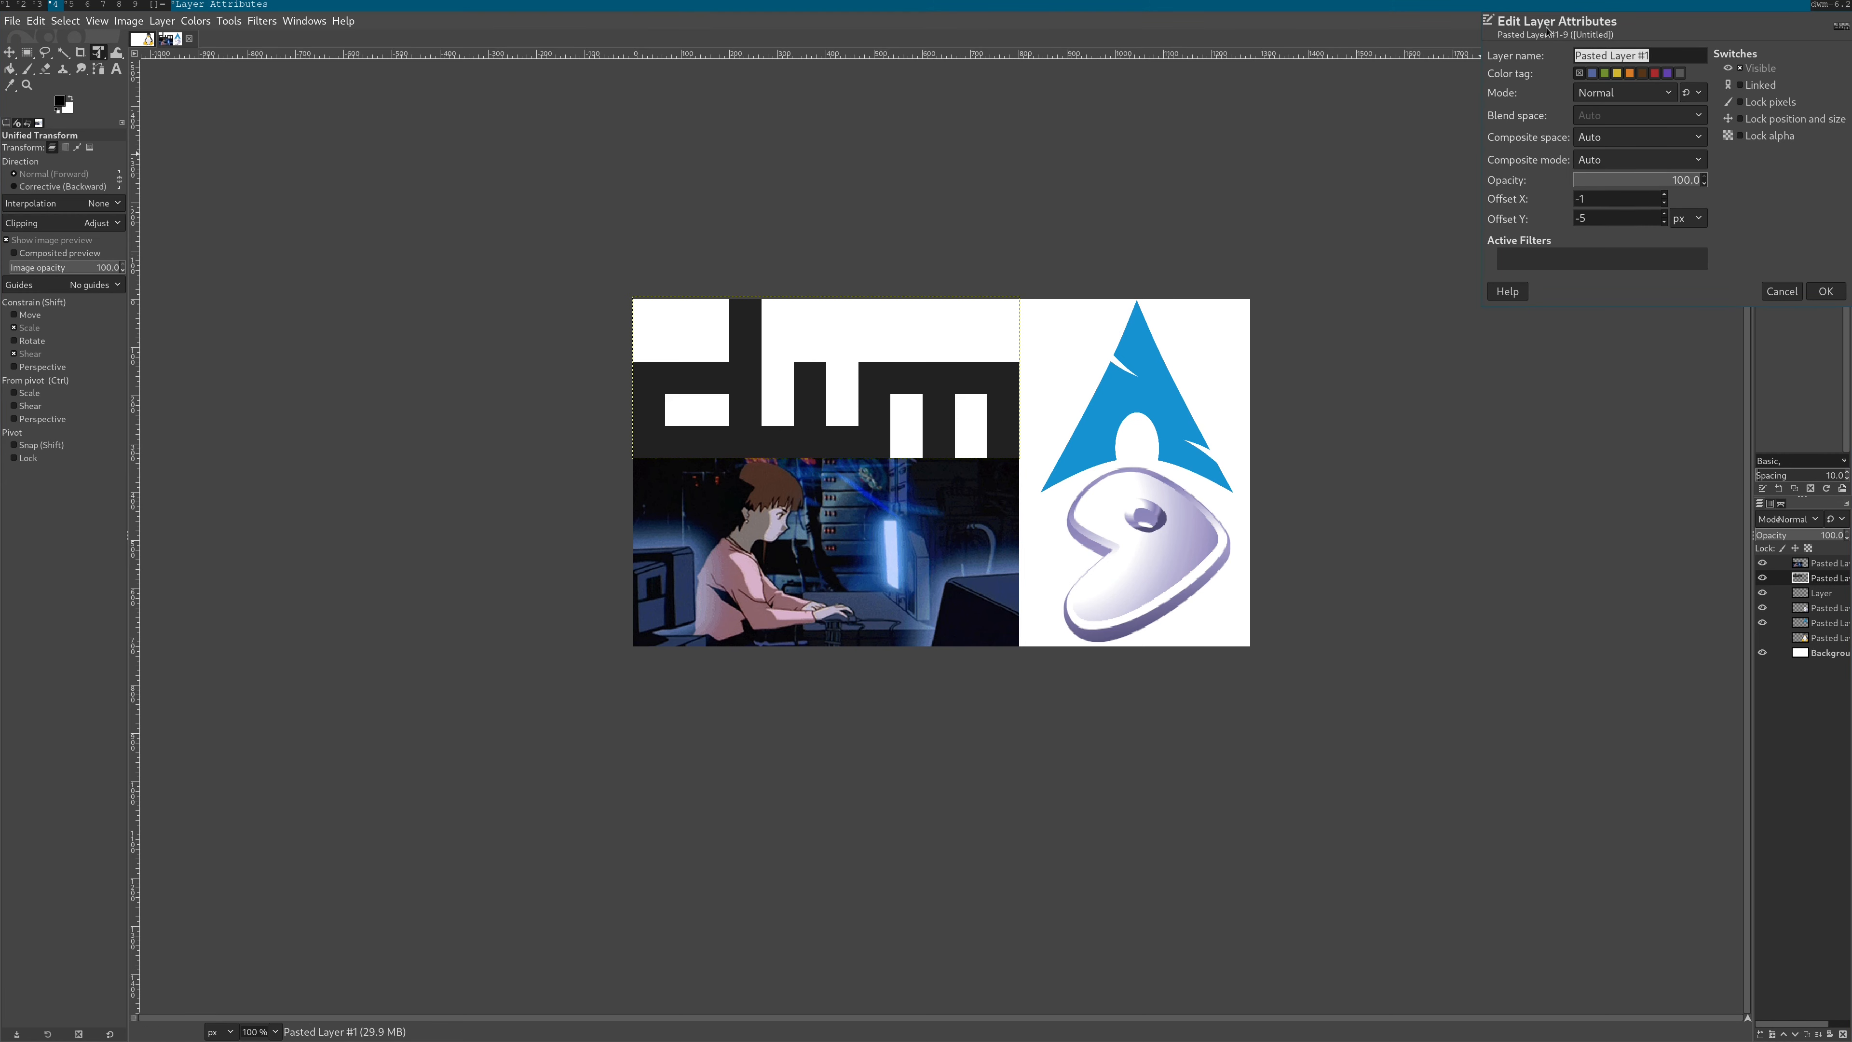
click(1826, 292)
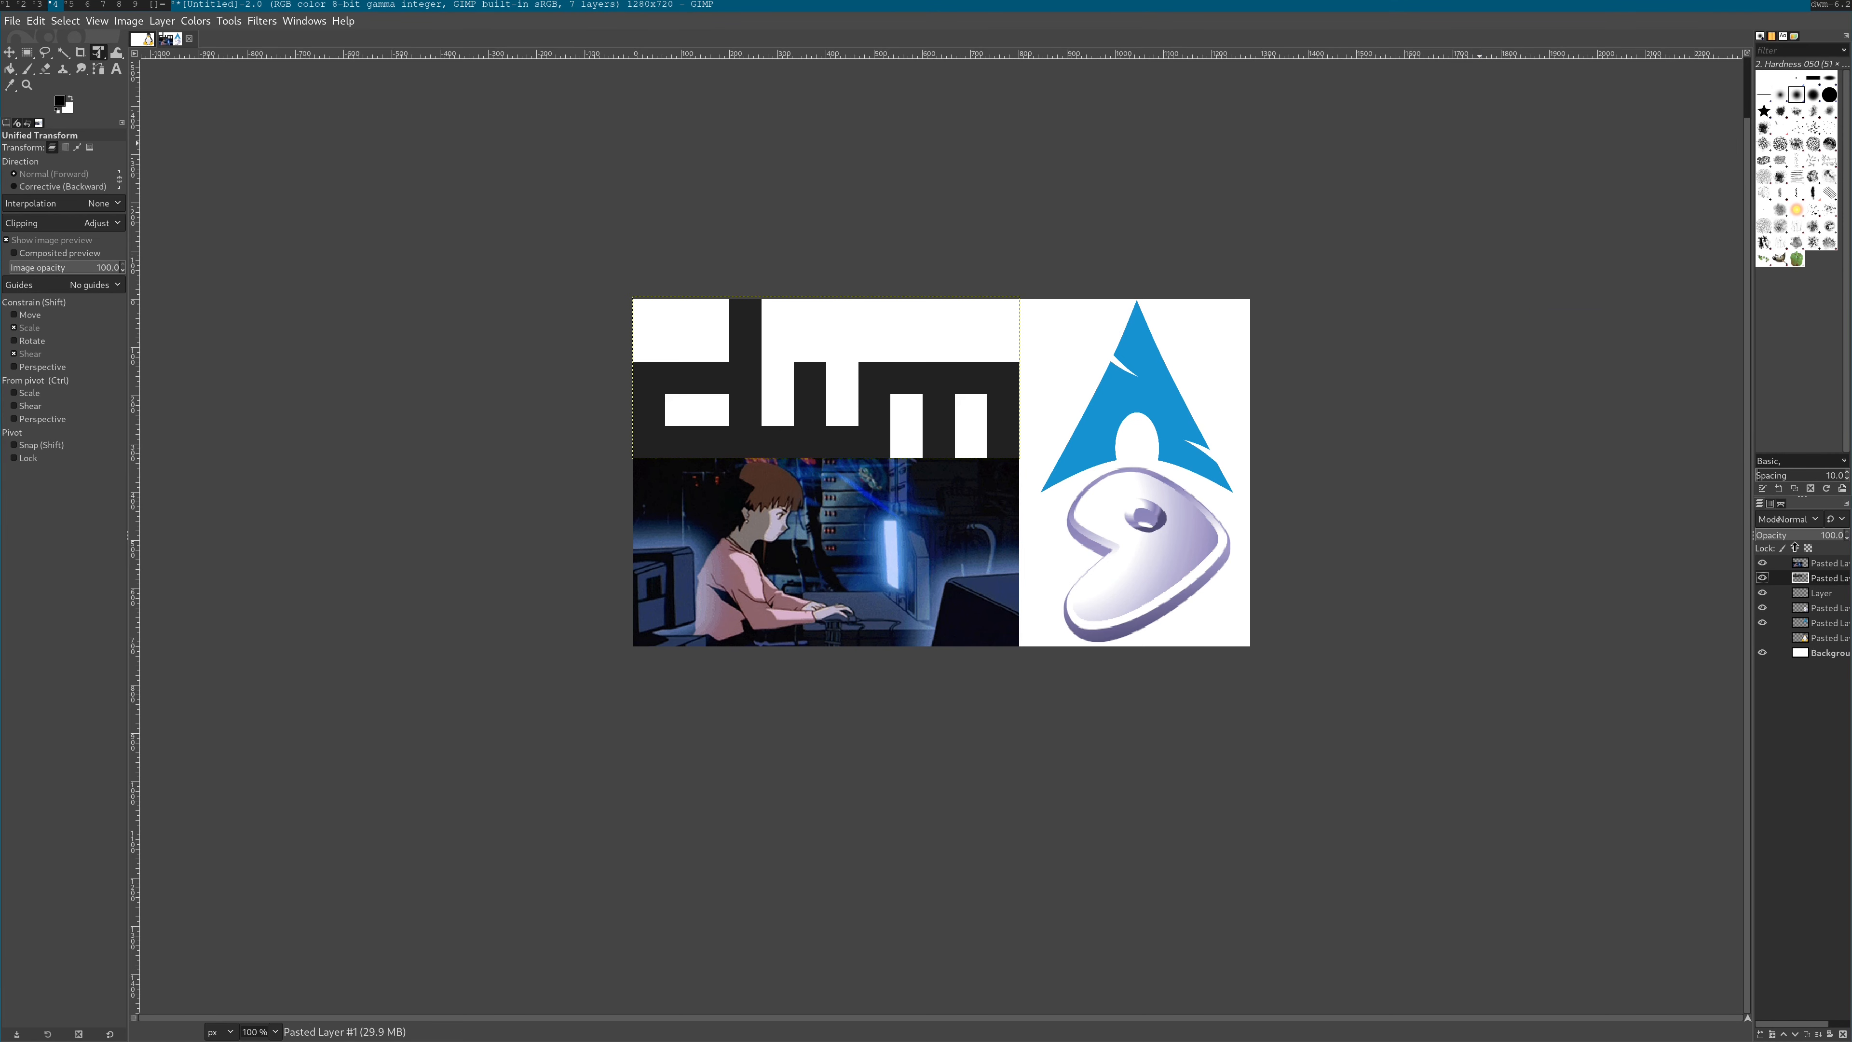
right_click(1794, 588)
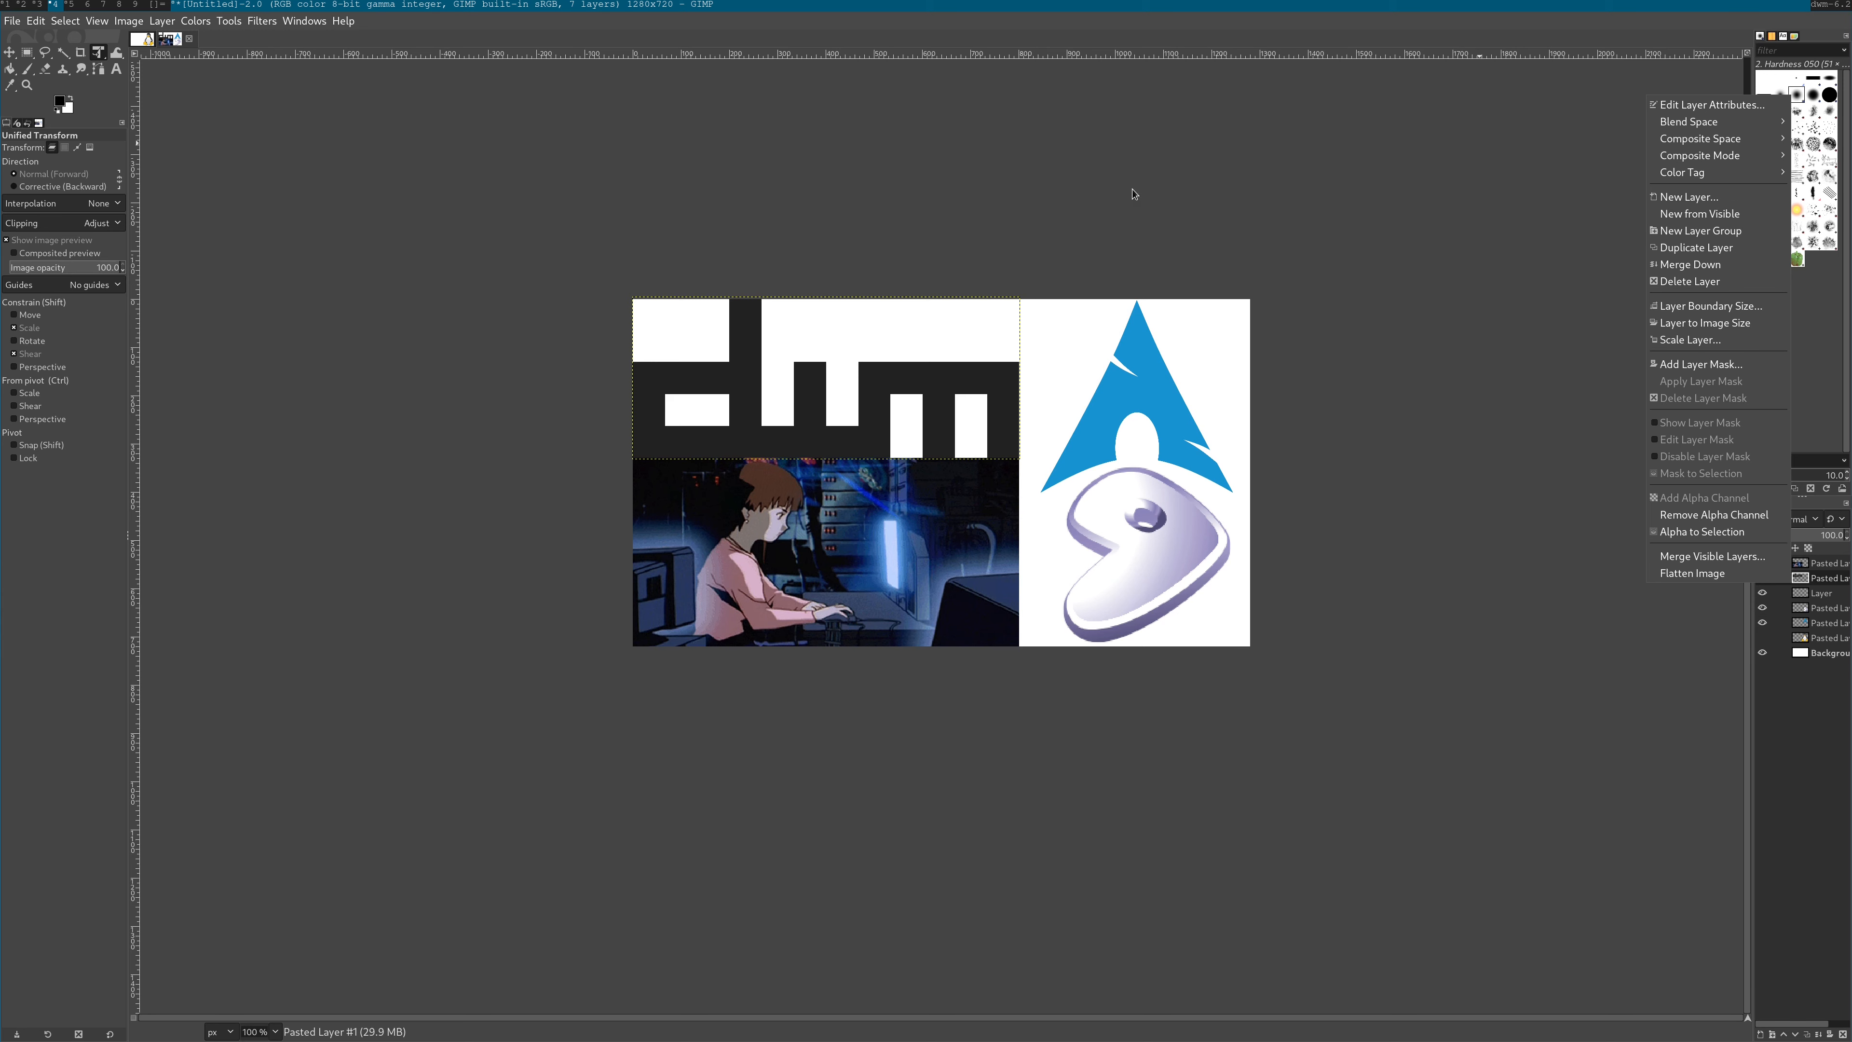
click(1150, 203)
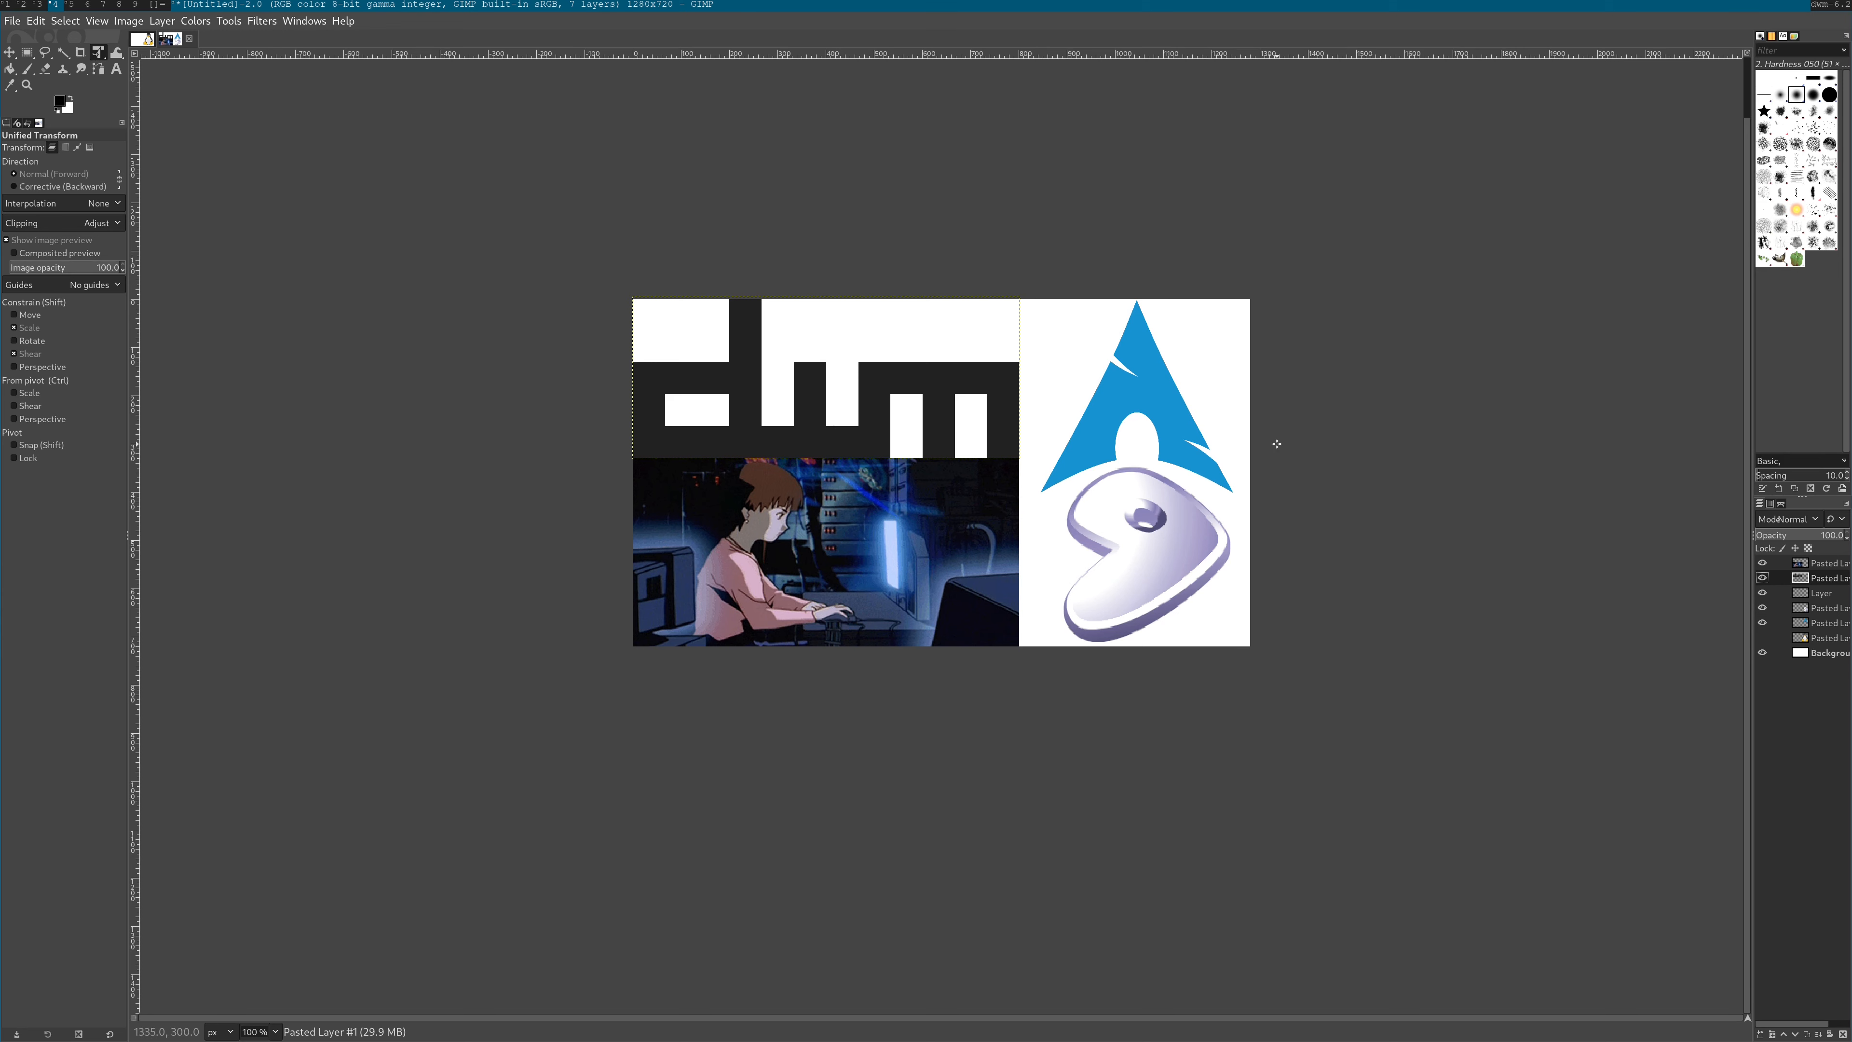
Copy the dwm picture's layer and paste it back as a floating selection
key(ctrl+c)
key(ctrl+v)
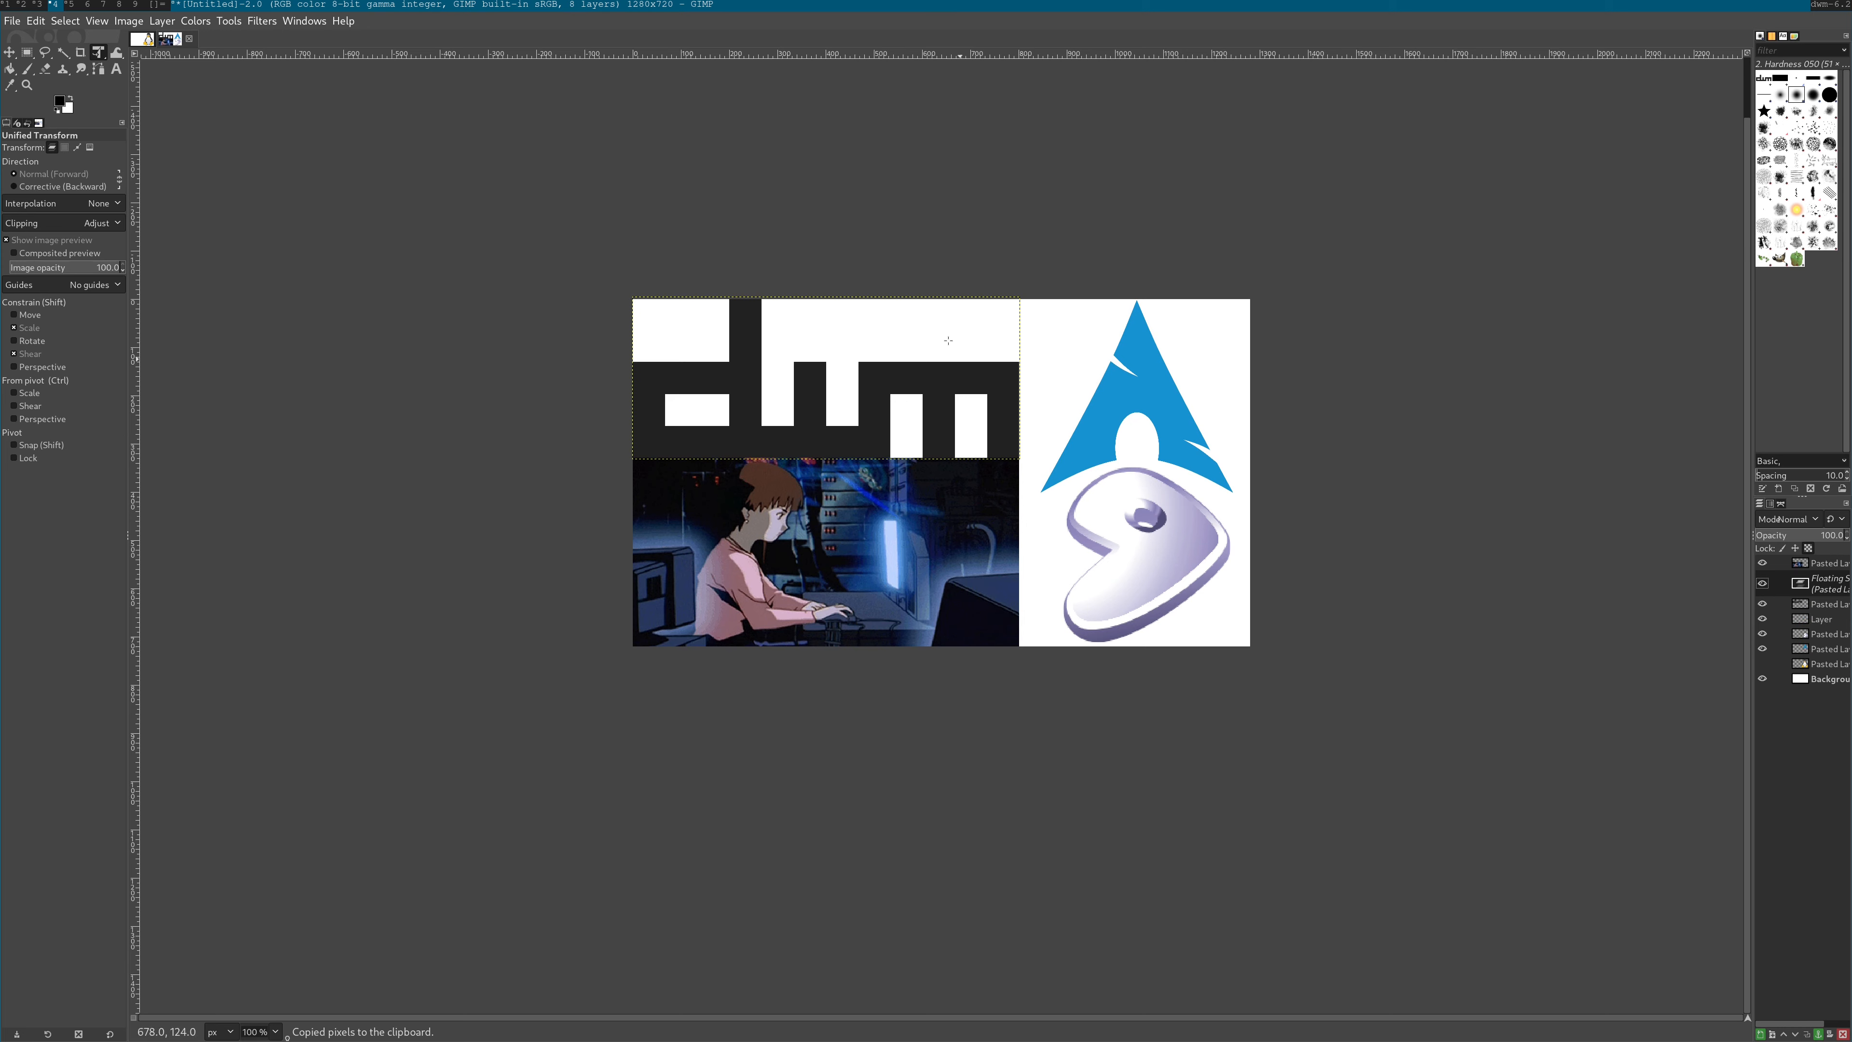
Try recolouring the floating dwm copy with Hue-Chroma, using hue 154.88, chroma 100 and lightness 61.63
click(194, 24)
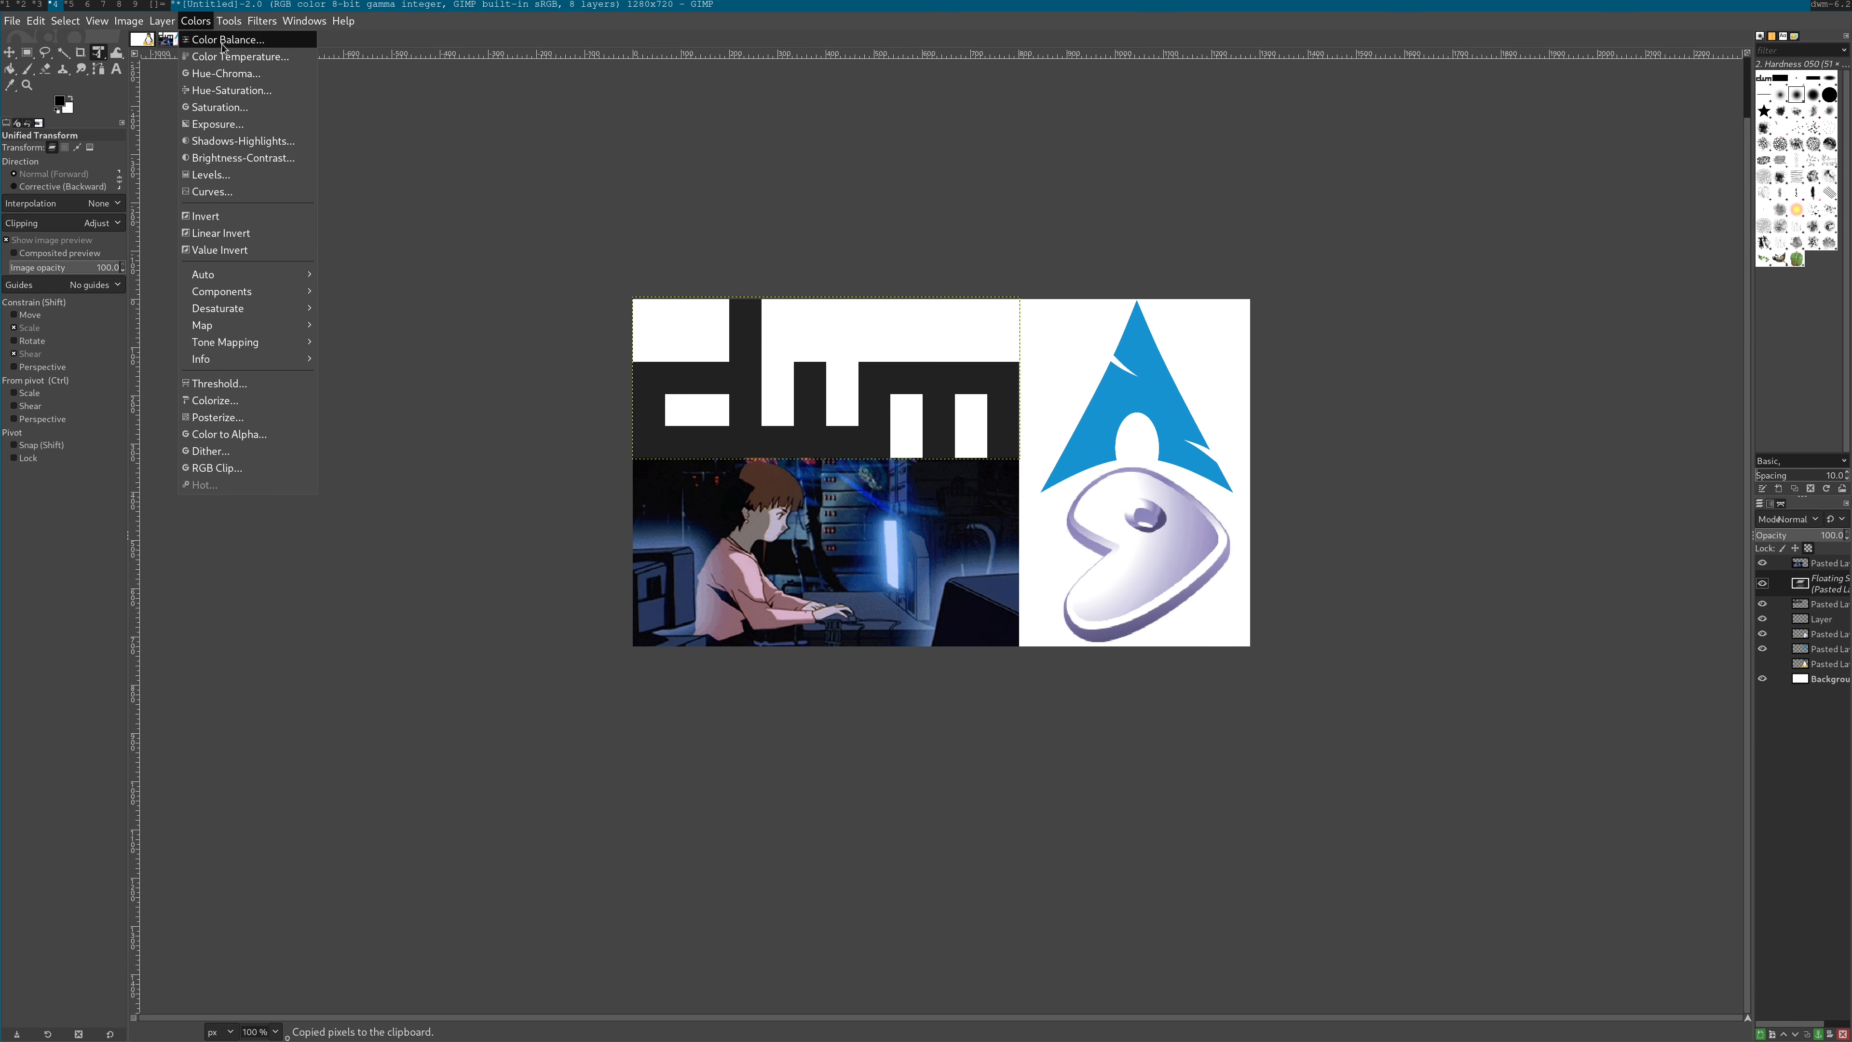
click(241, 80)
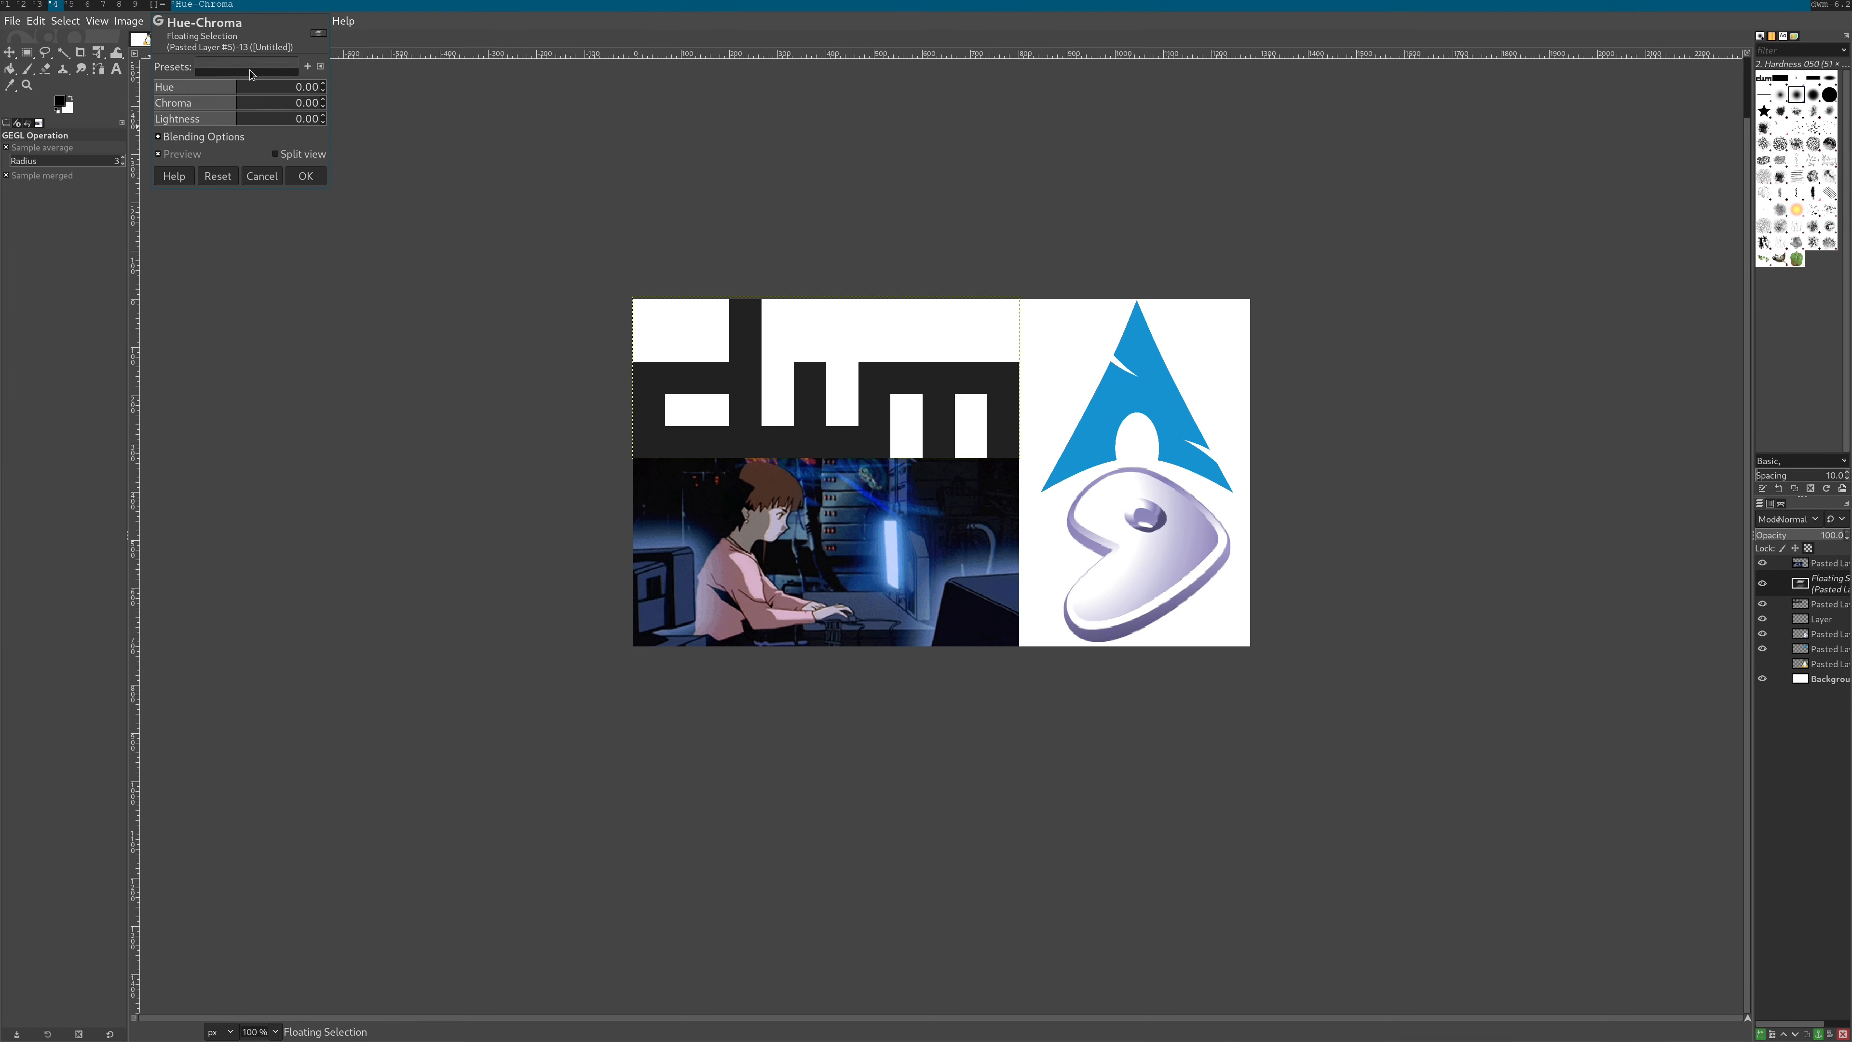
click(307, 85)
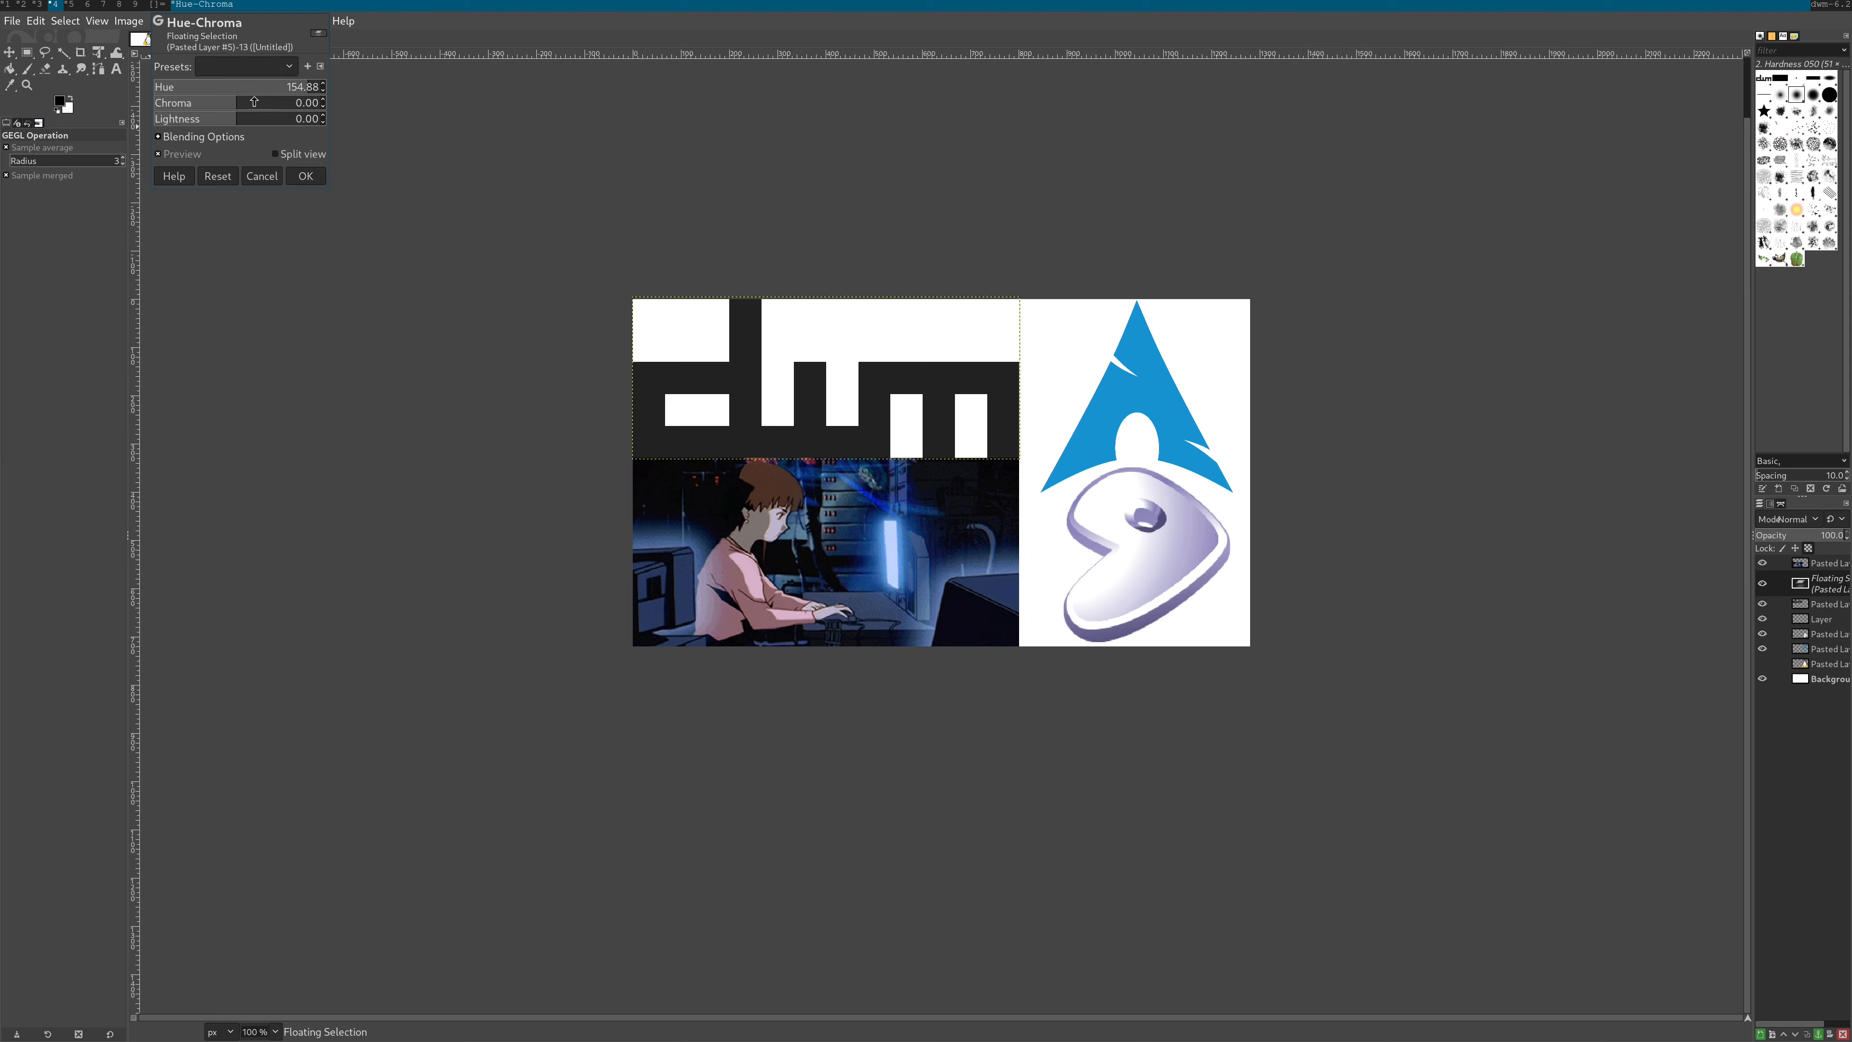
drag(245, 103, 332, 111)
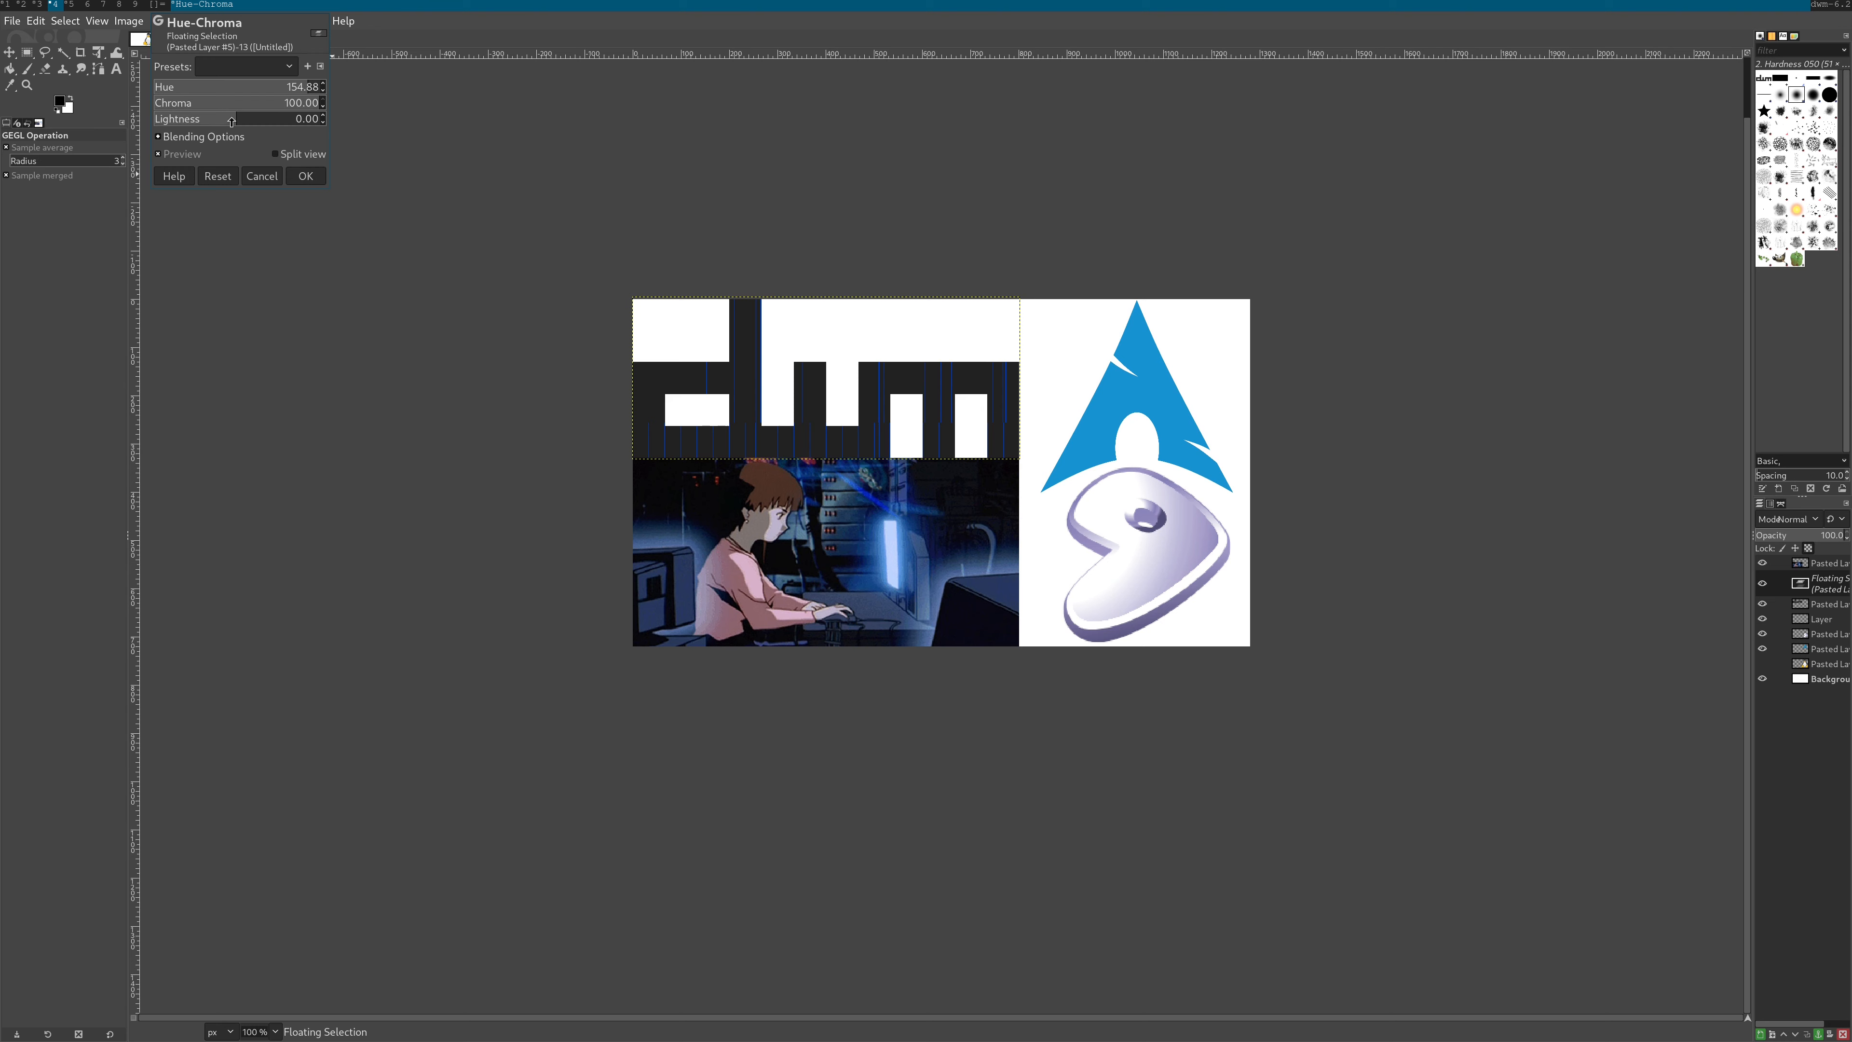
mouse_move(231, 121)
mouse_down()
mouse_move(324, 121)
mouse_move(197, 122)
mouse_move(199, 154)
mouse_move(338, 156)
mouse_up()
drag(297, 178, 287, 179)
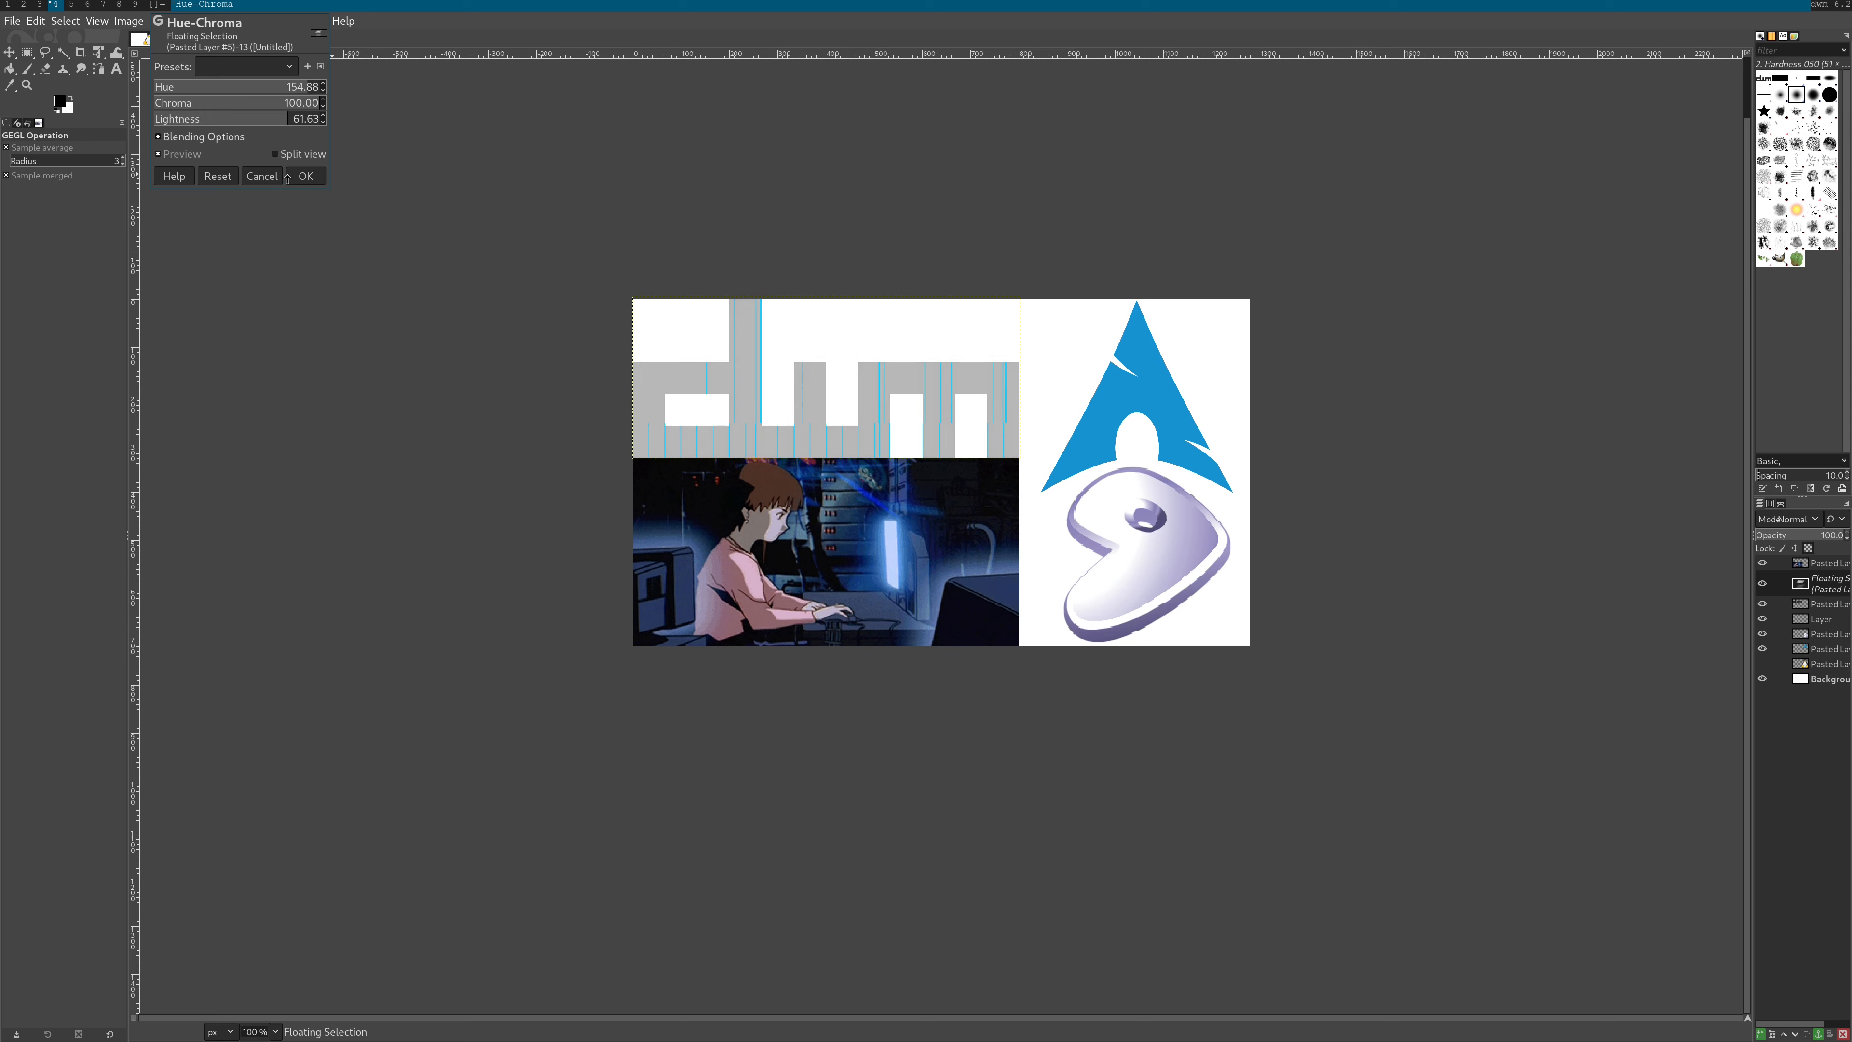
click(261, 178)
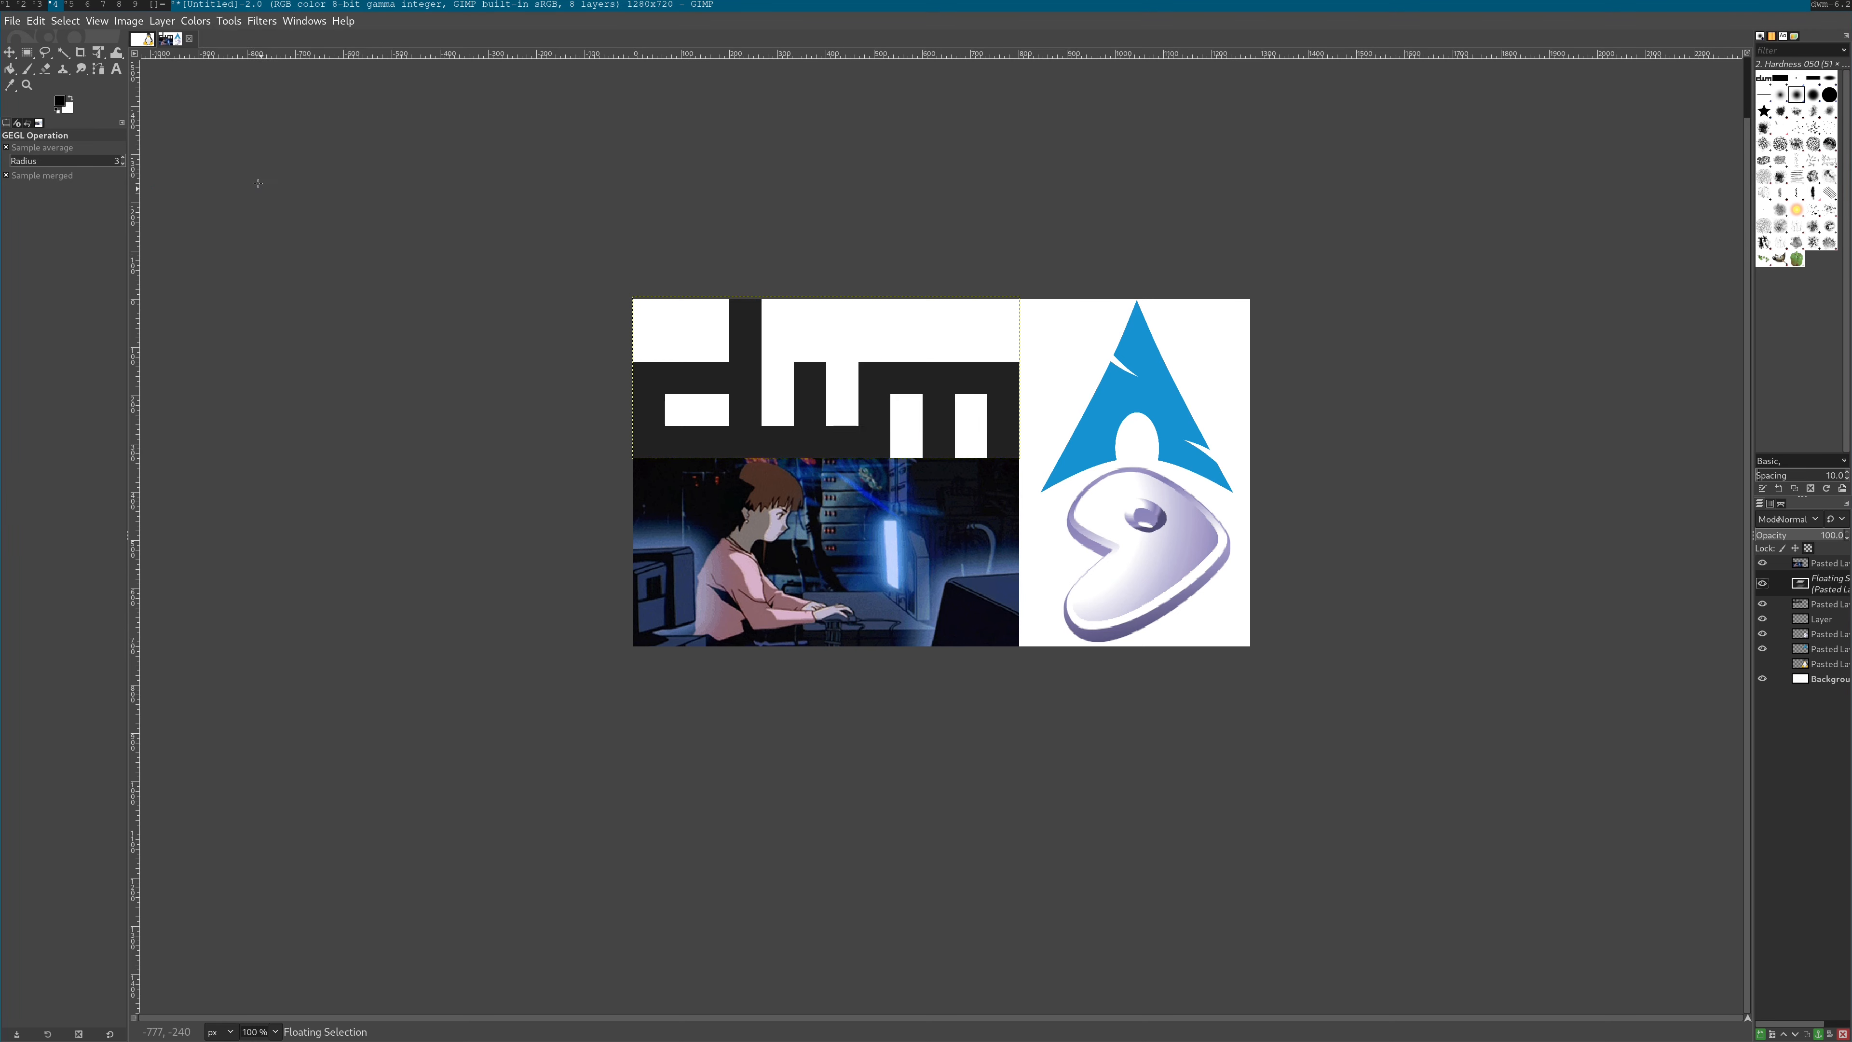
click(235, 21)
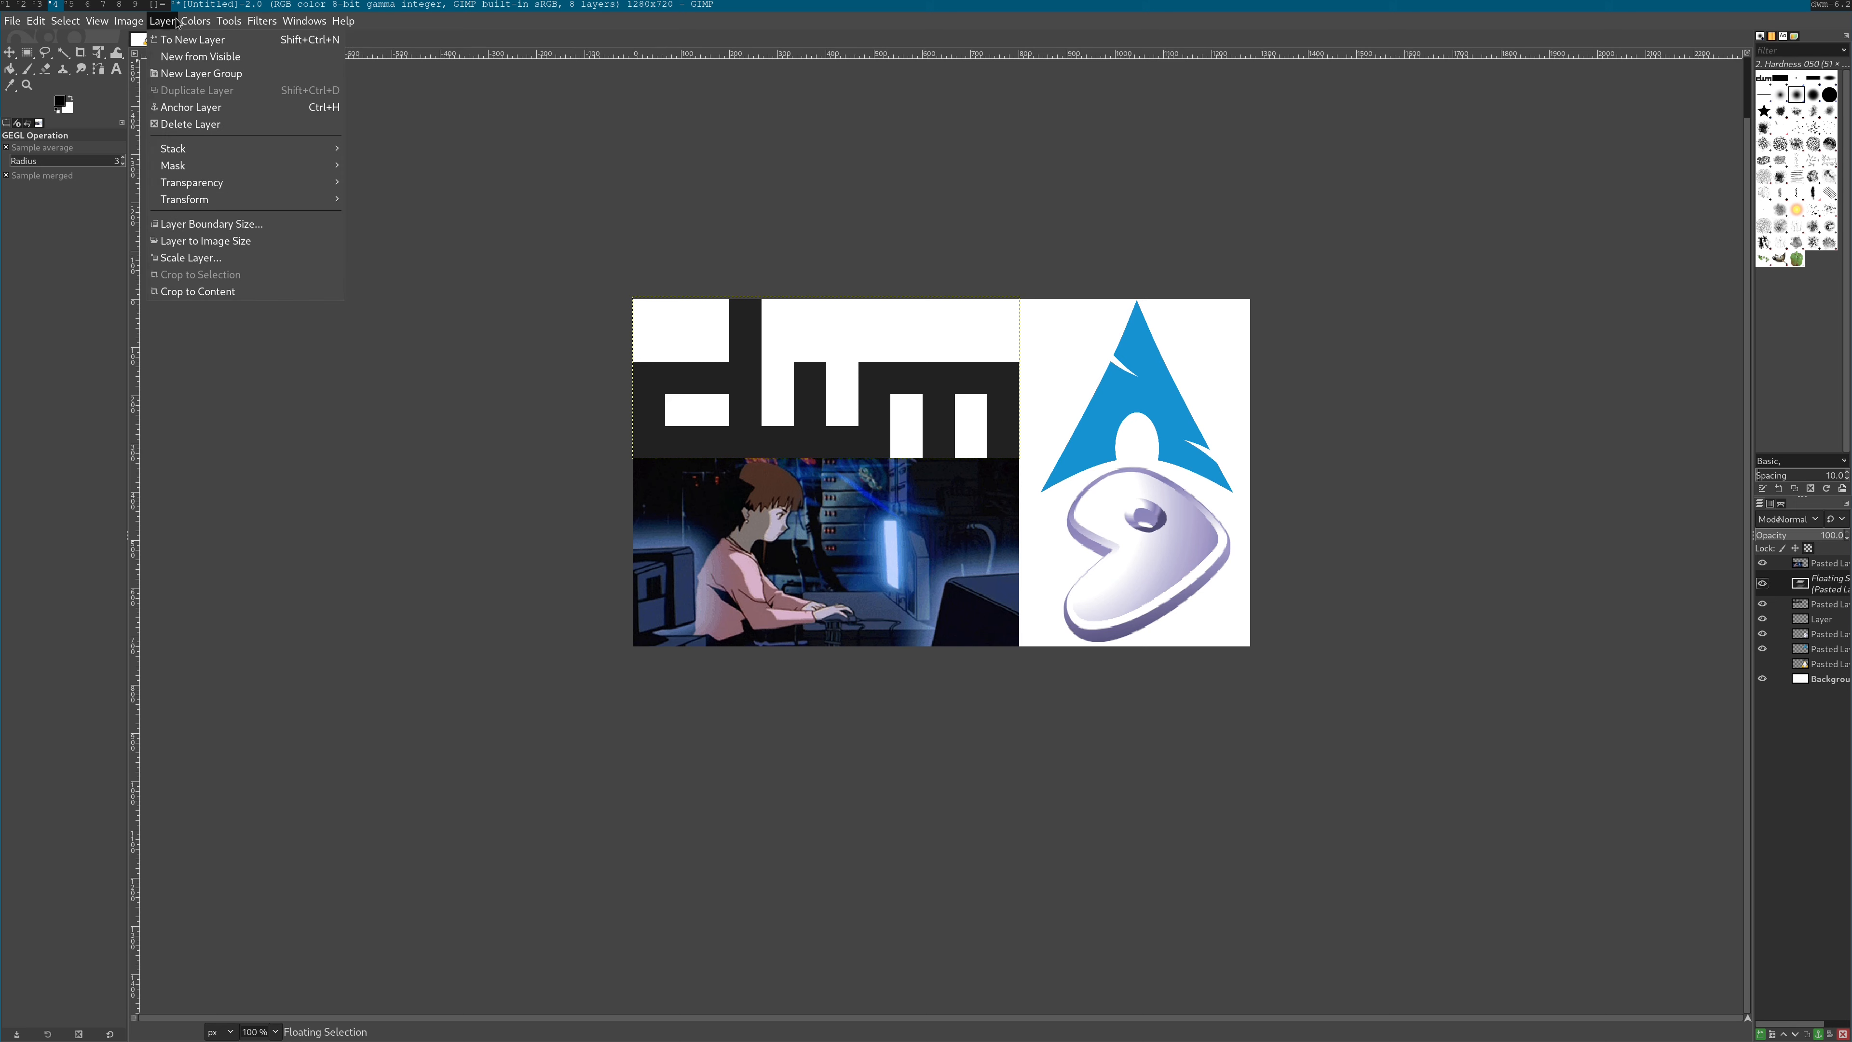